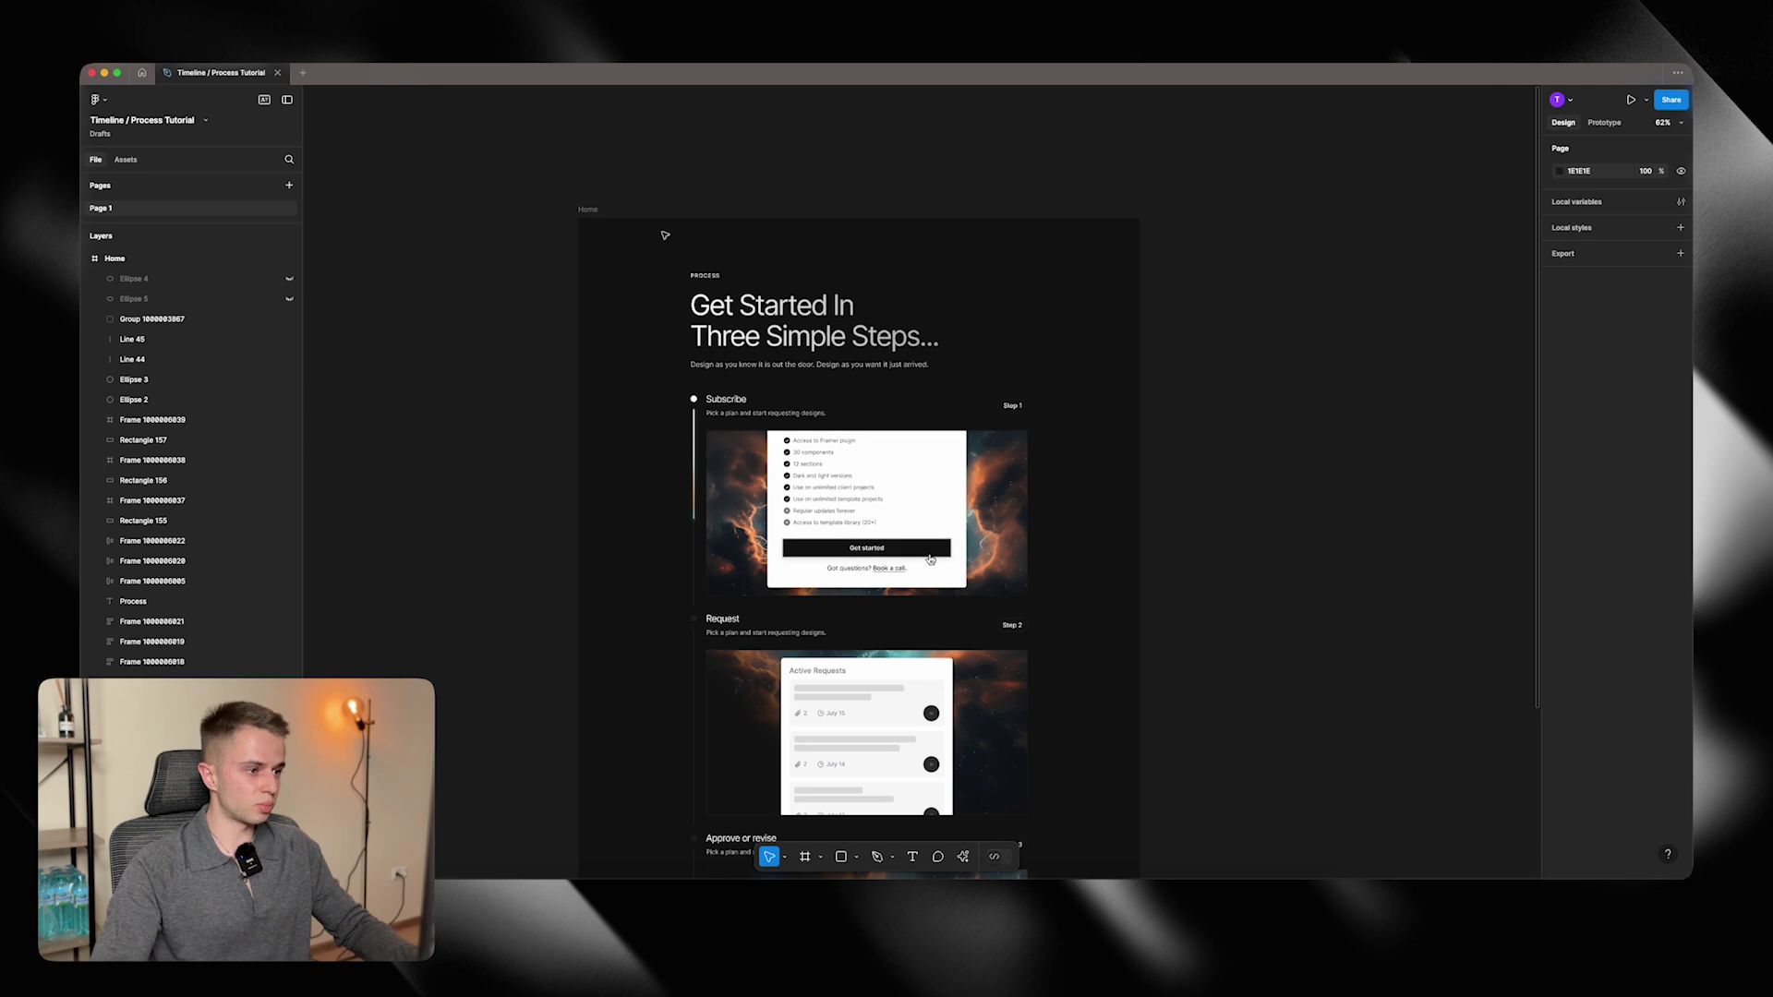
drag(661, 229, 1080, 380)
click(1081, 379)
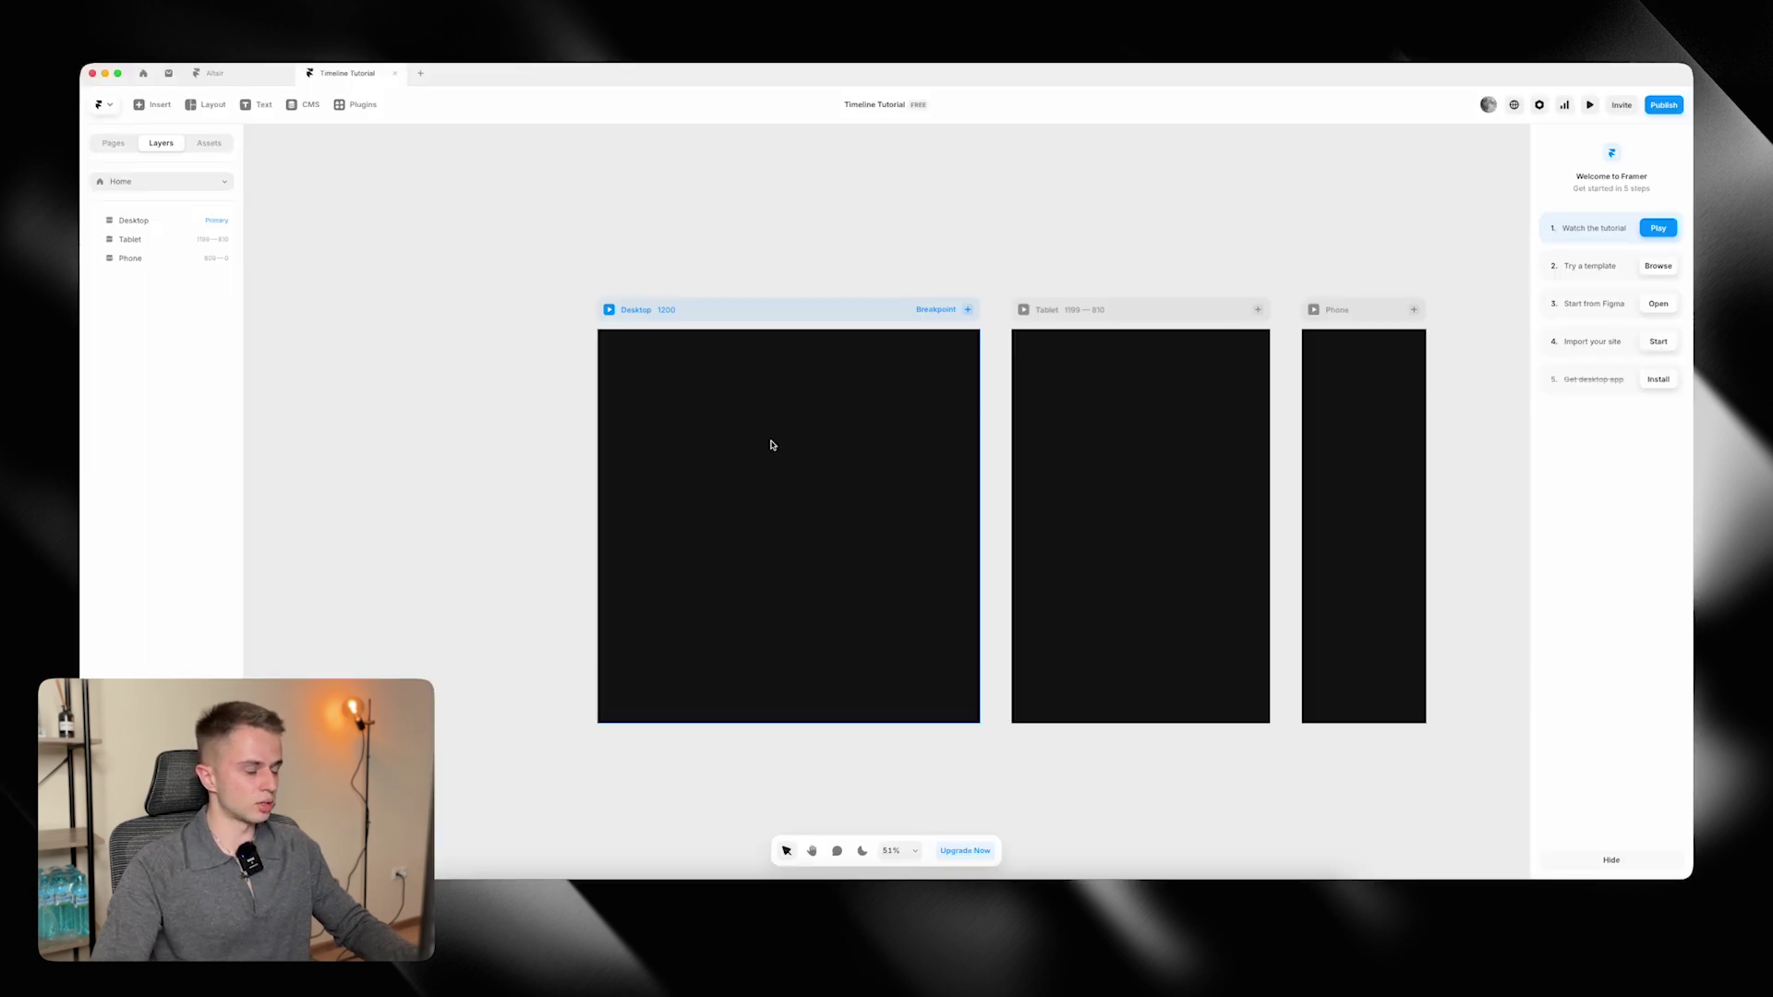
Switch to Framer and draw a frame about 692 by 828 inside the Desktop breakpoint.
click(743, 415)
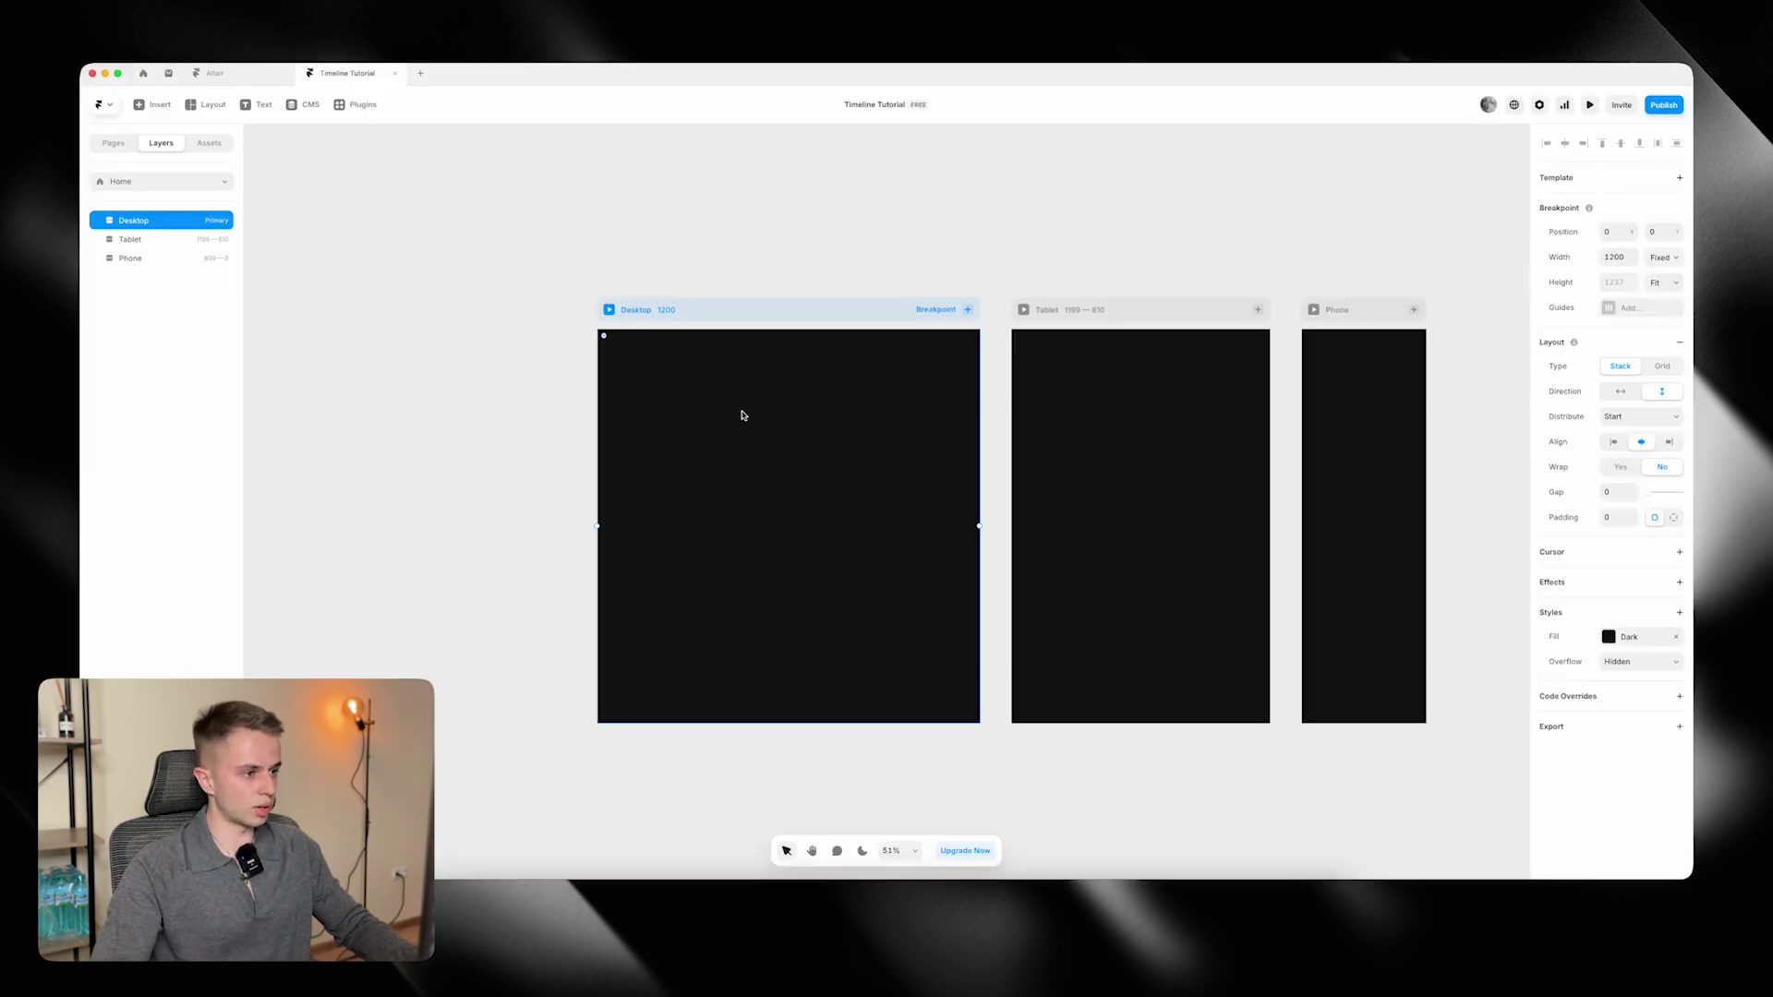
key(f)
drag(684, 384, 906, 655)
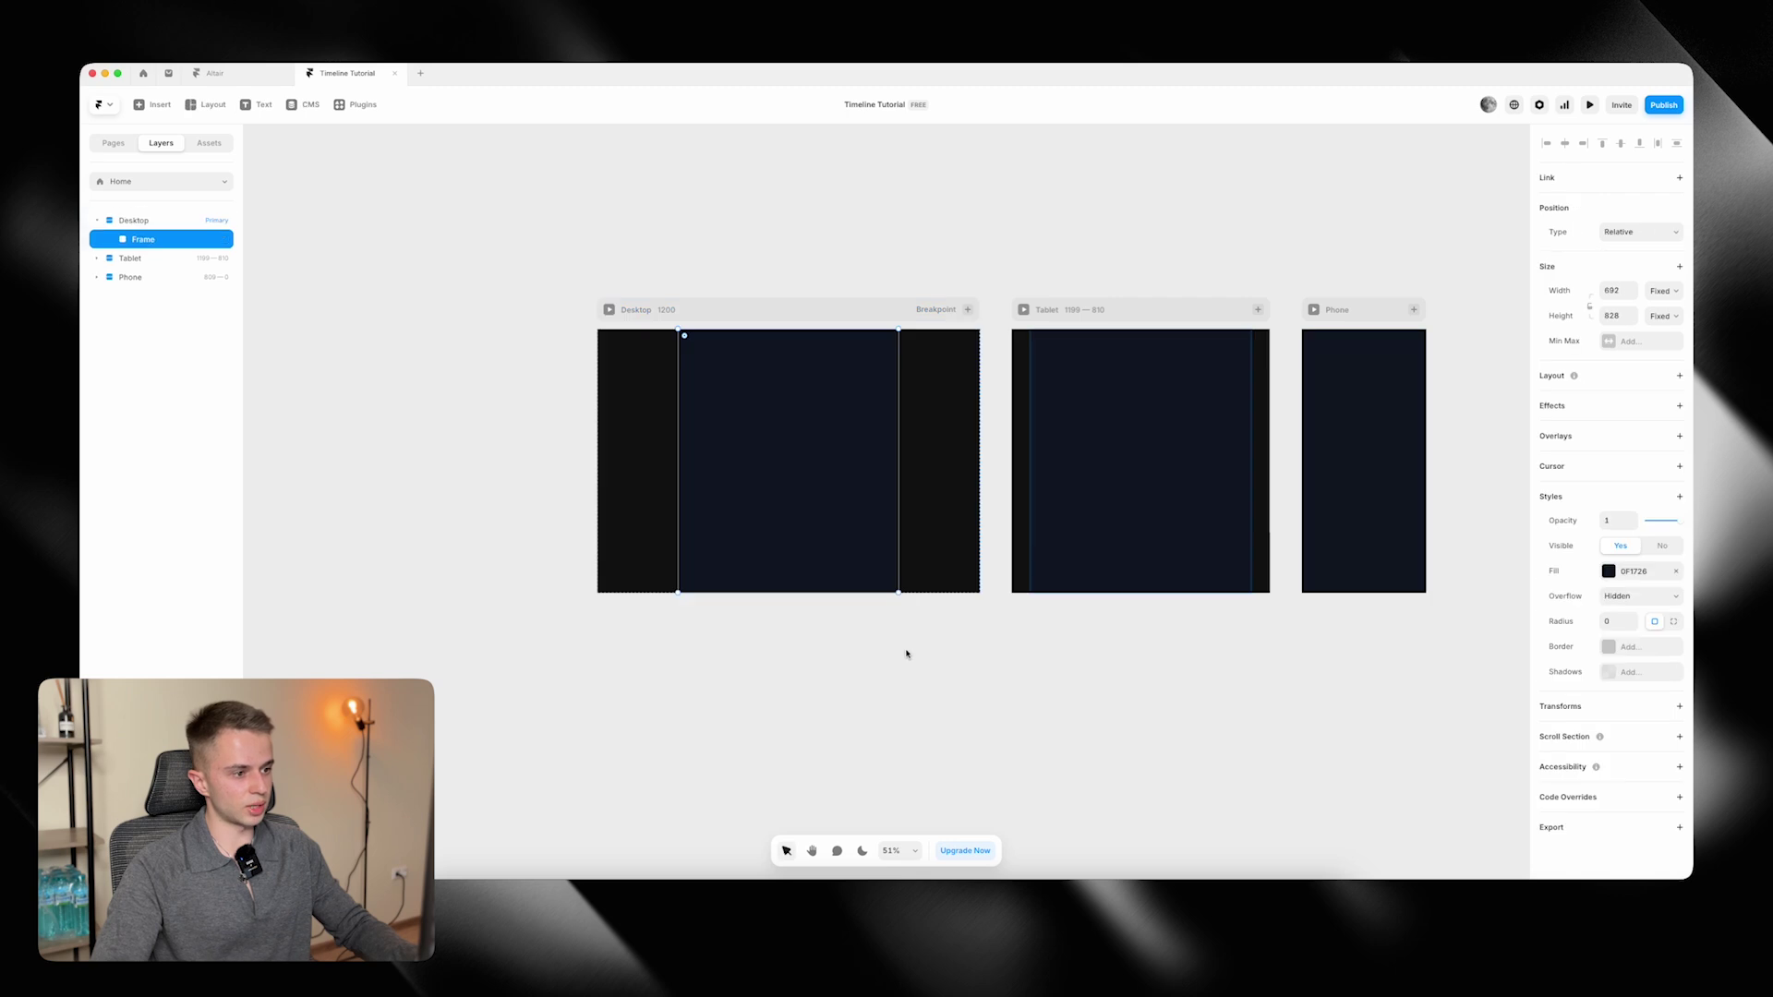
Set the new frame's width to Fill and give it a vertical stack layout.
click(1654, 292)
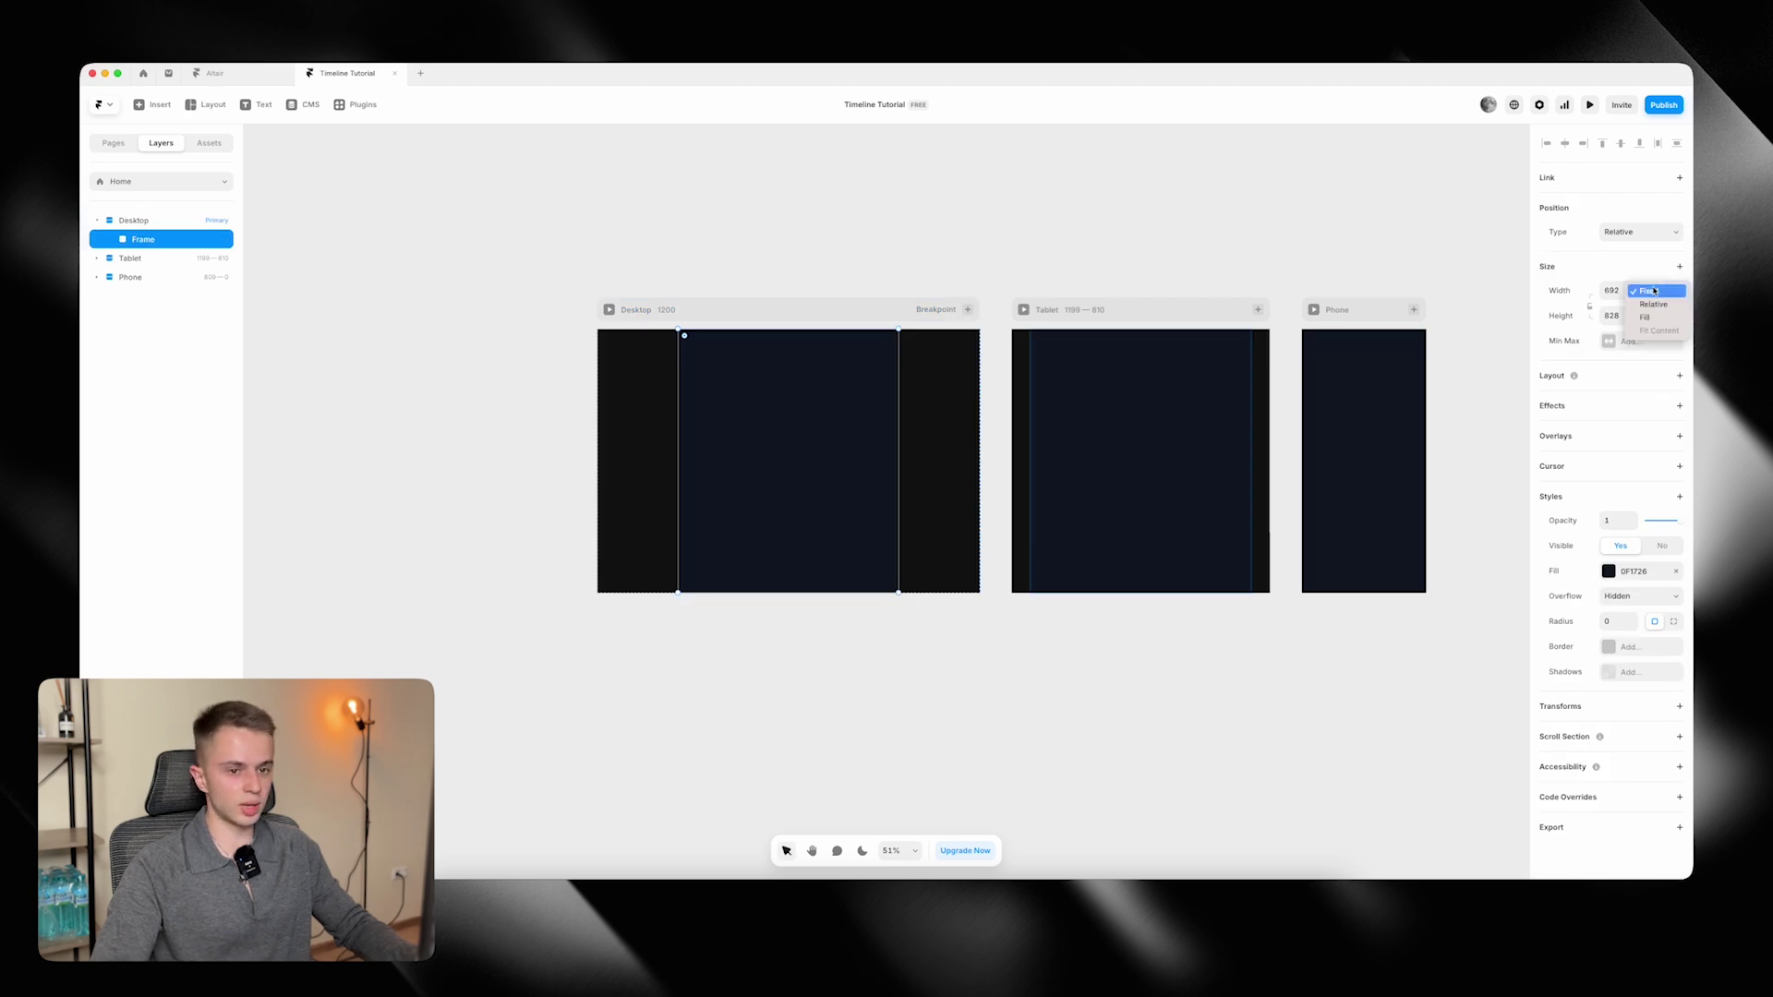
click(1657, 323)
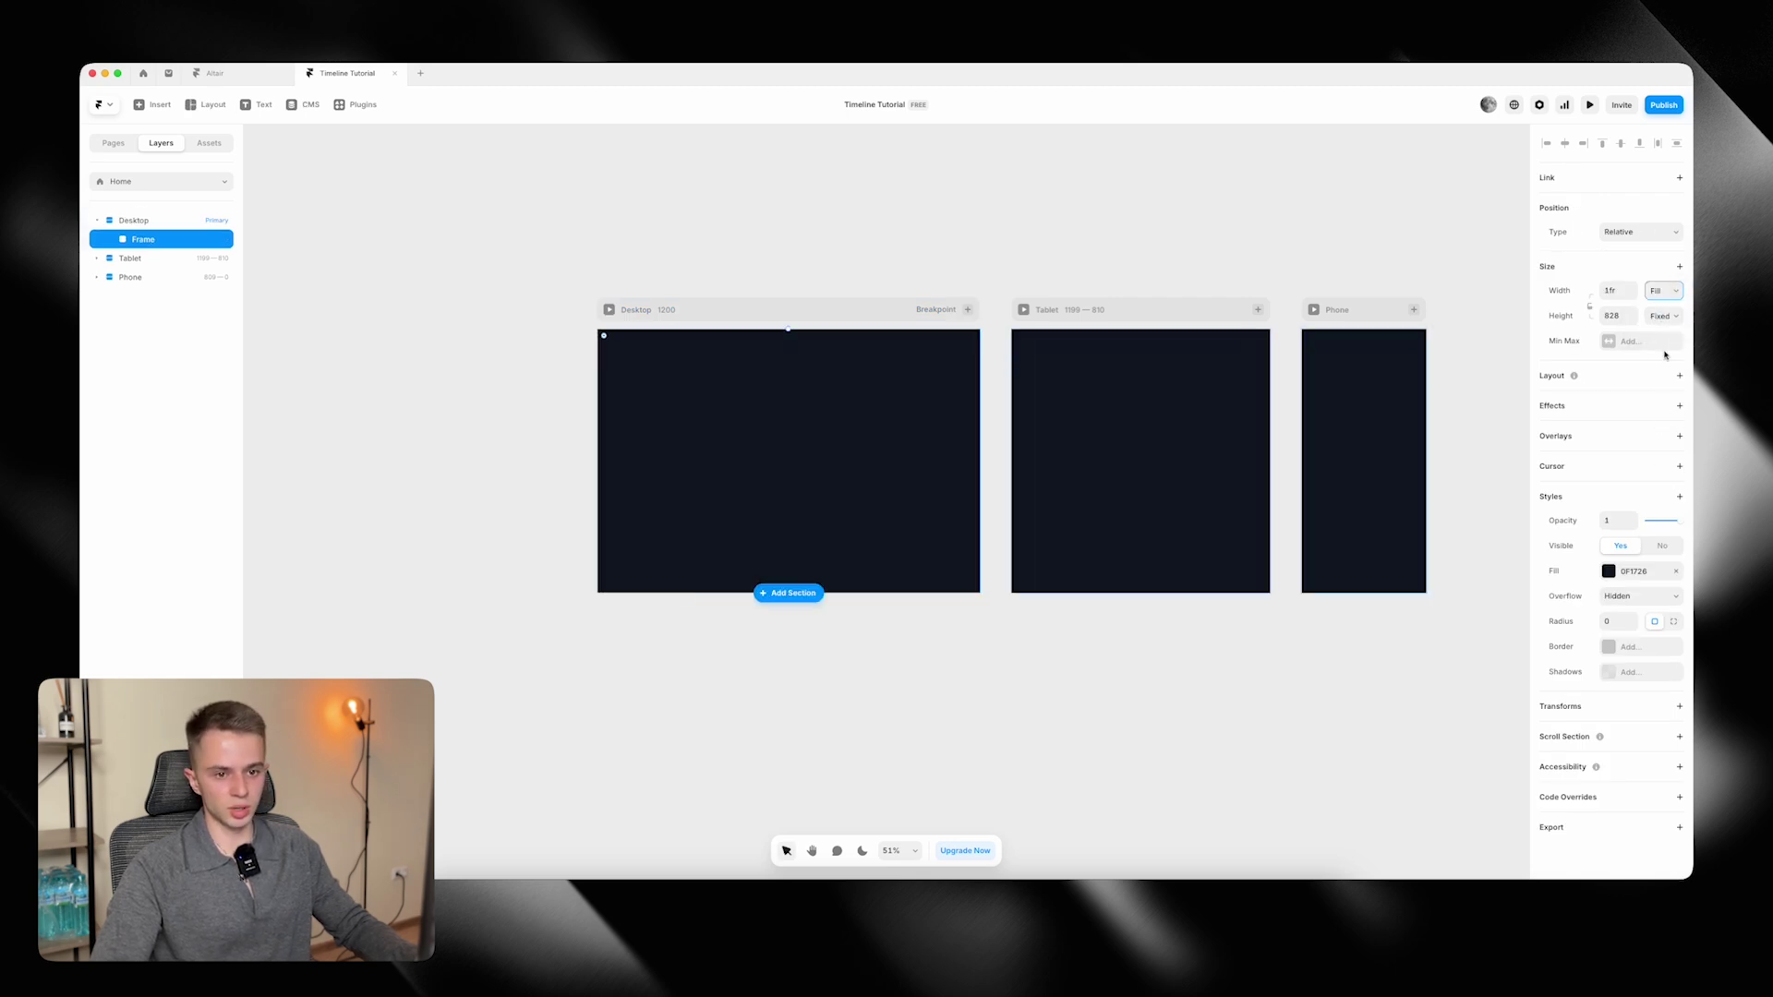
click(1678, 376)
click(1653, 424)
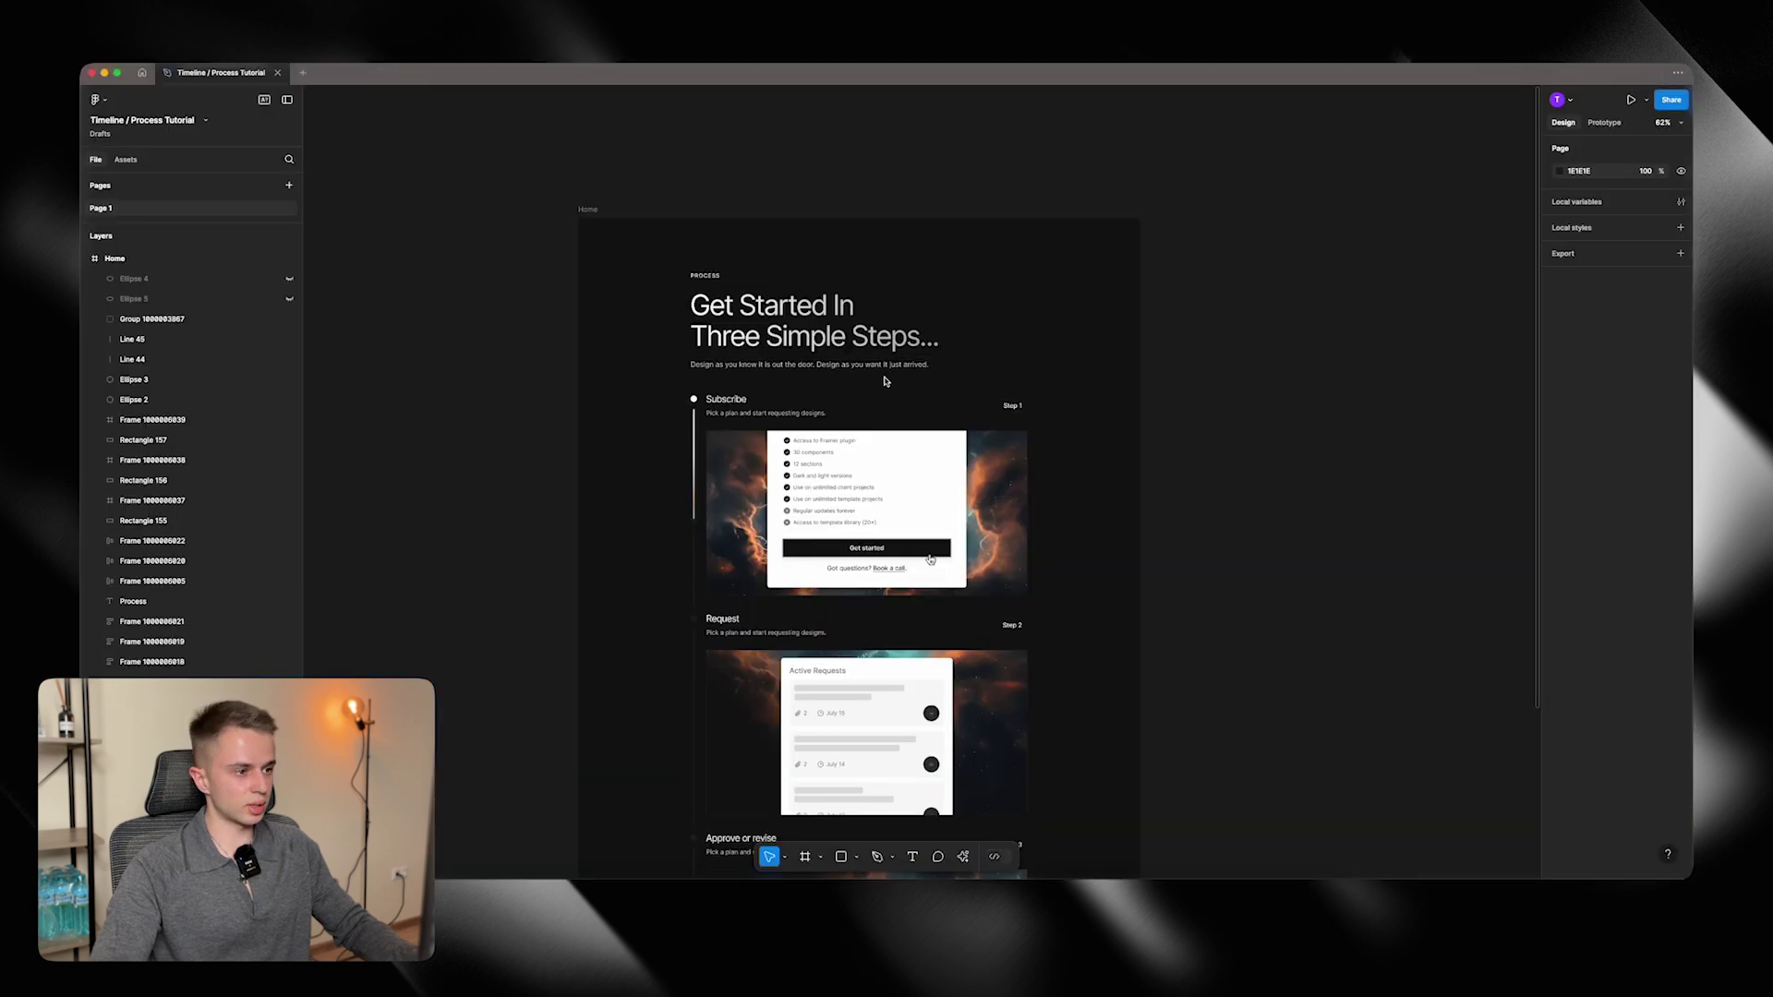
Limit the stack to a fixed maximum width of 864, matching the Figma design, and remove its fill.
click(851, 328)
drag(974, 320, 1029, 329)
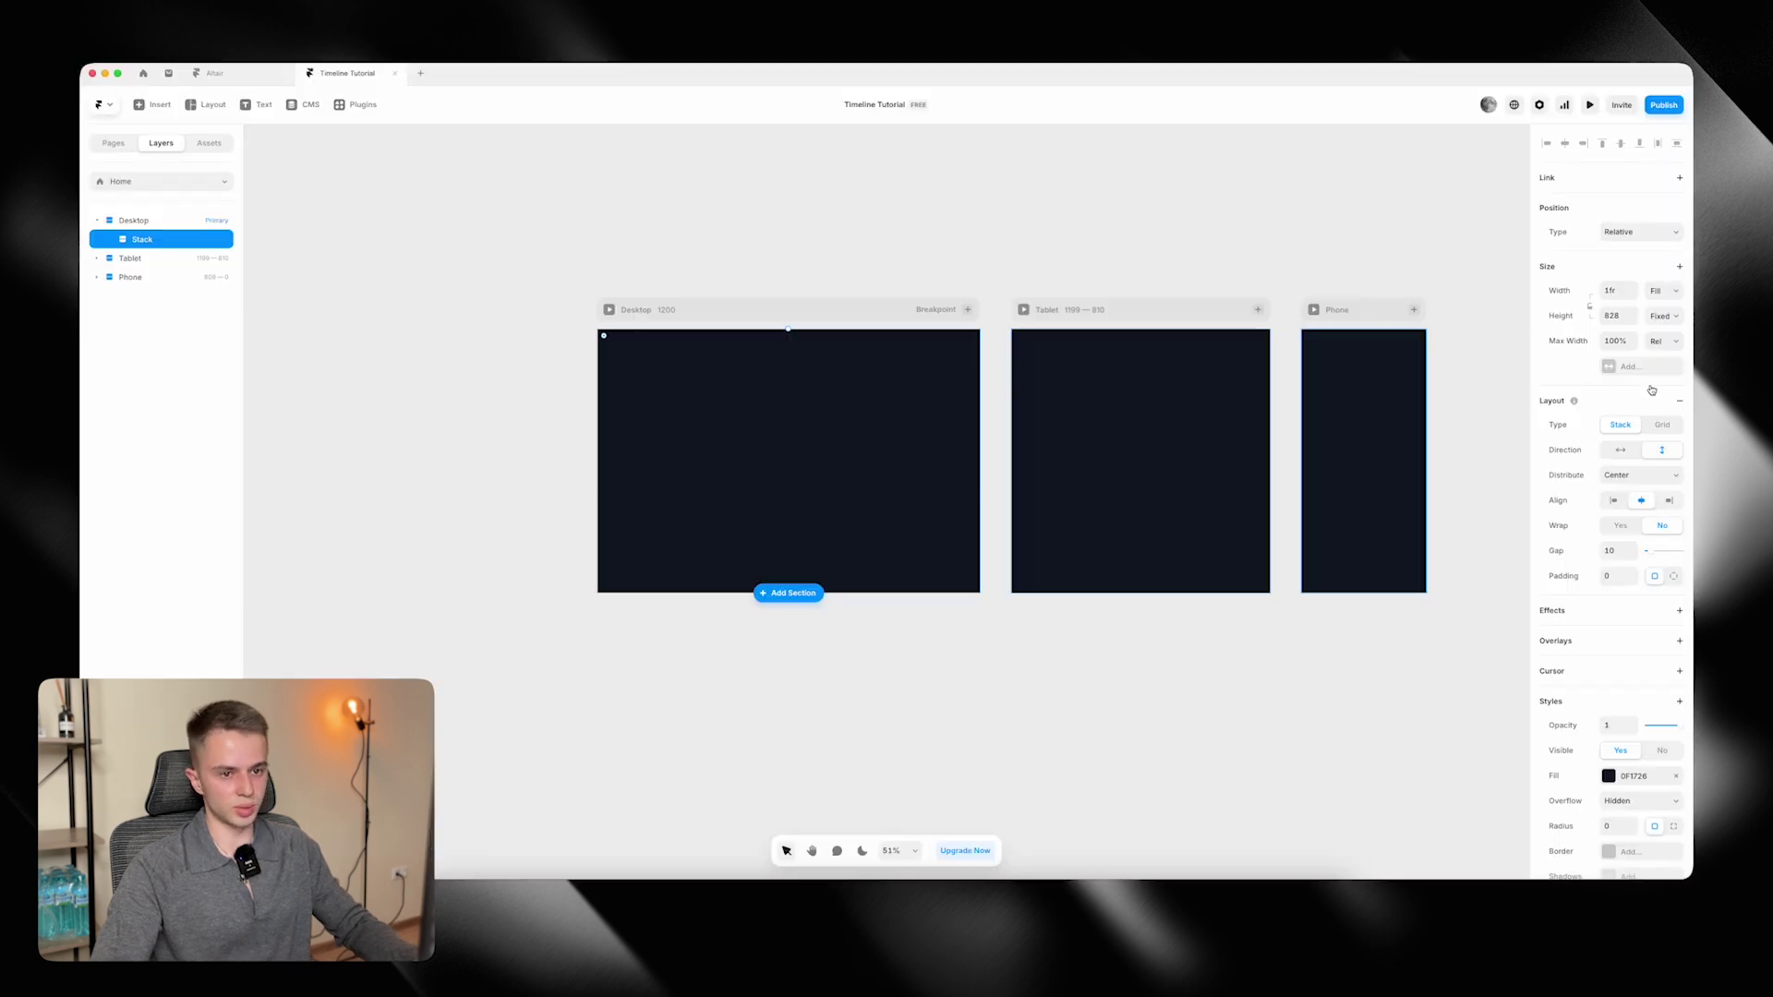
click(1660, 348)
click(1659, 355)
click(1612, 342)
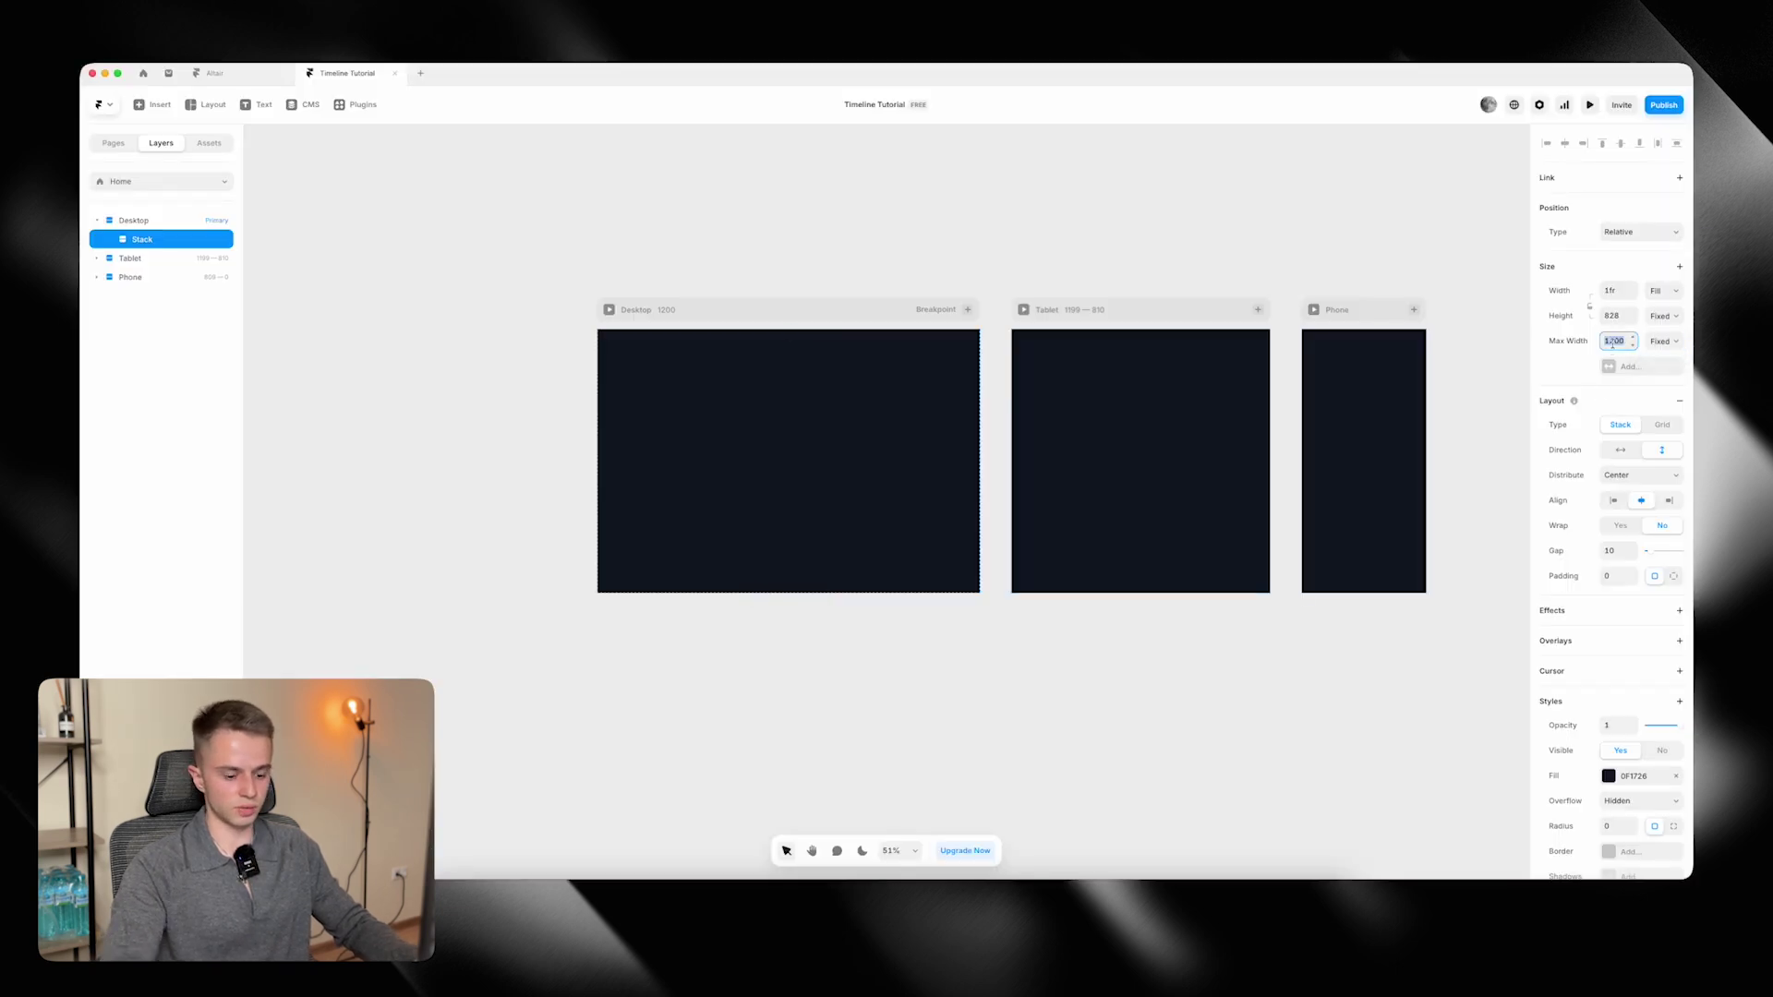
text(860)
key(Return)
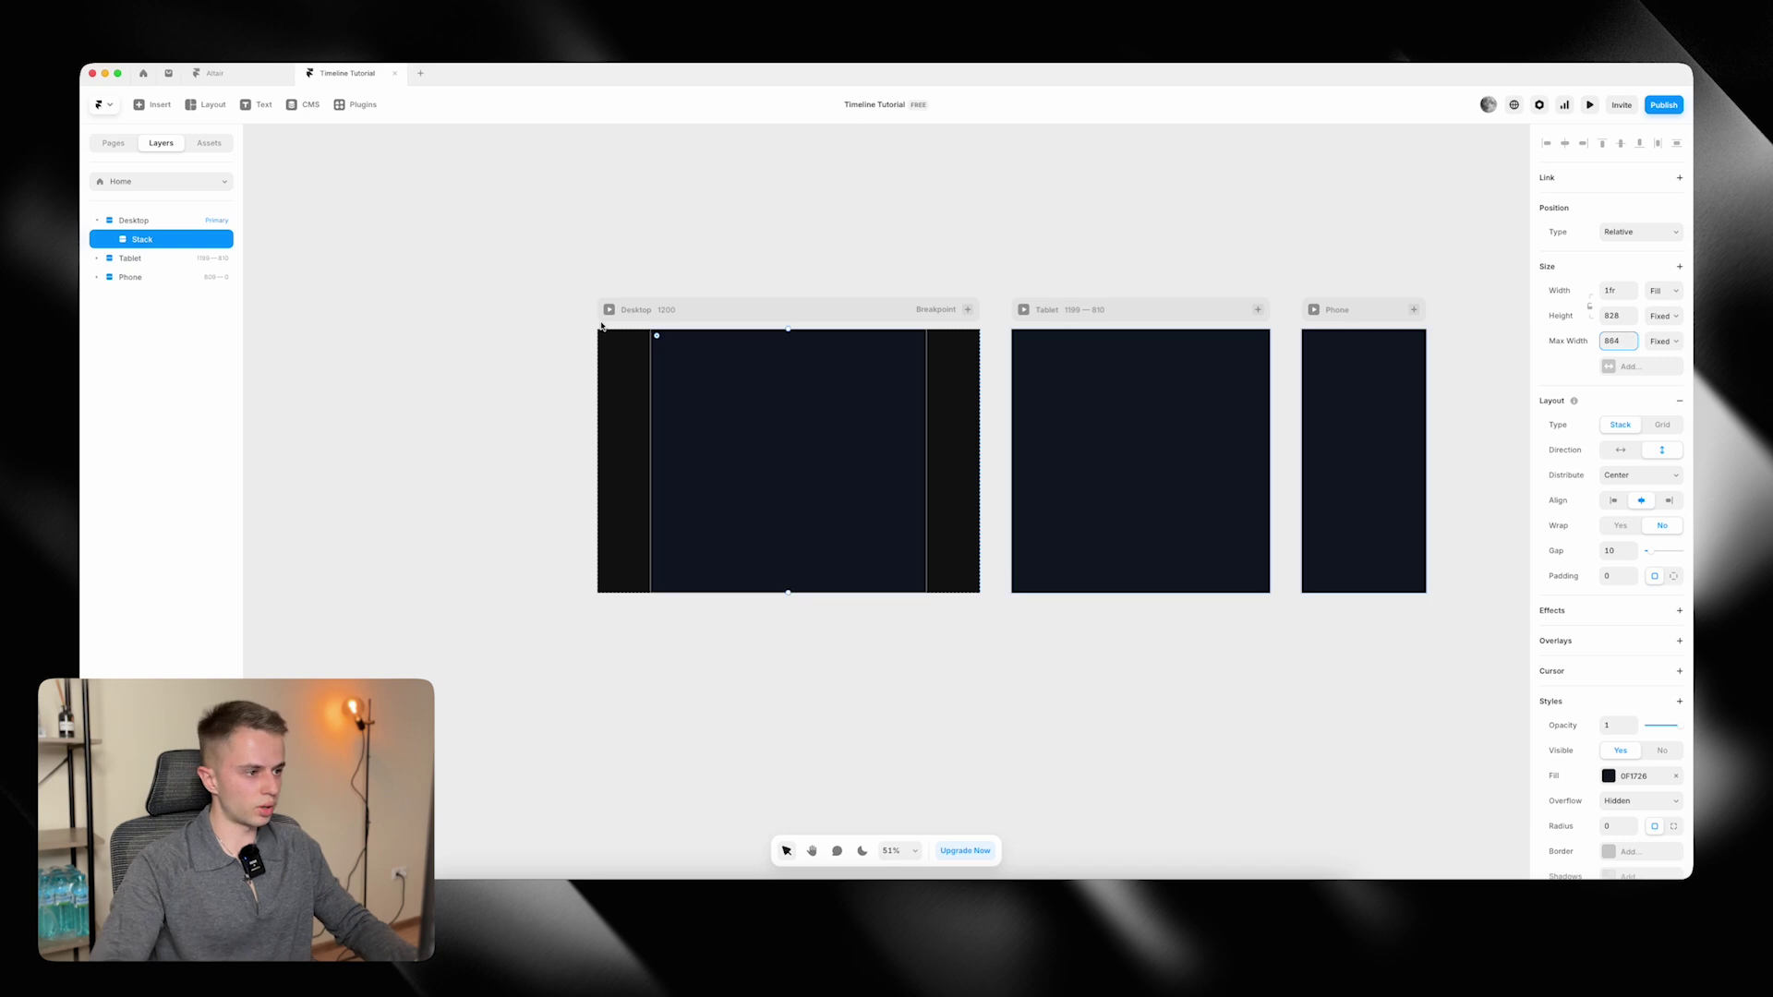
scroll(760, 330, up, 3)
click(1676, 778)
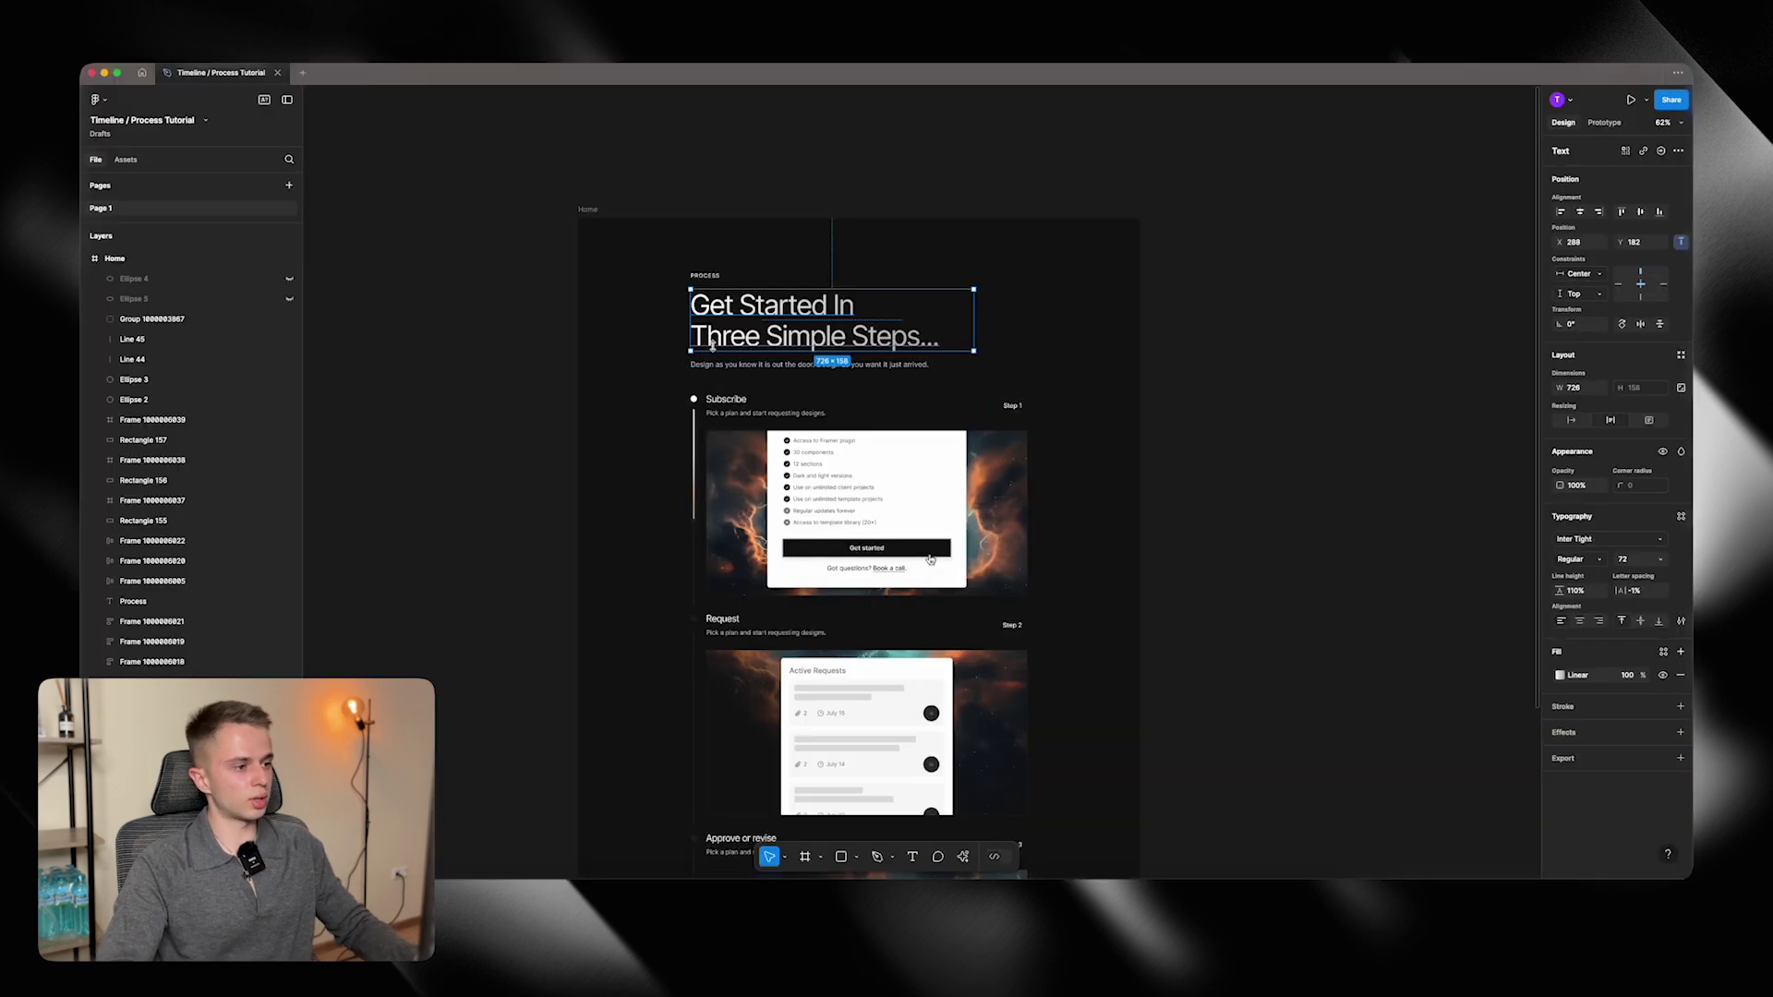
Add the text "Process" from the Figma design inside the stack and apply the Pre-Heading text style.
click(707, 276)
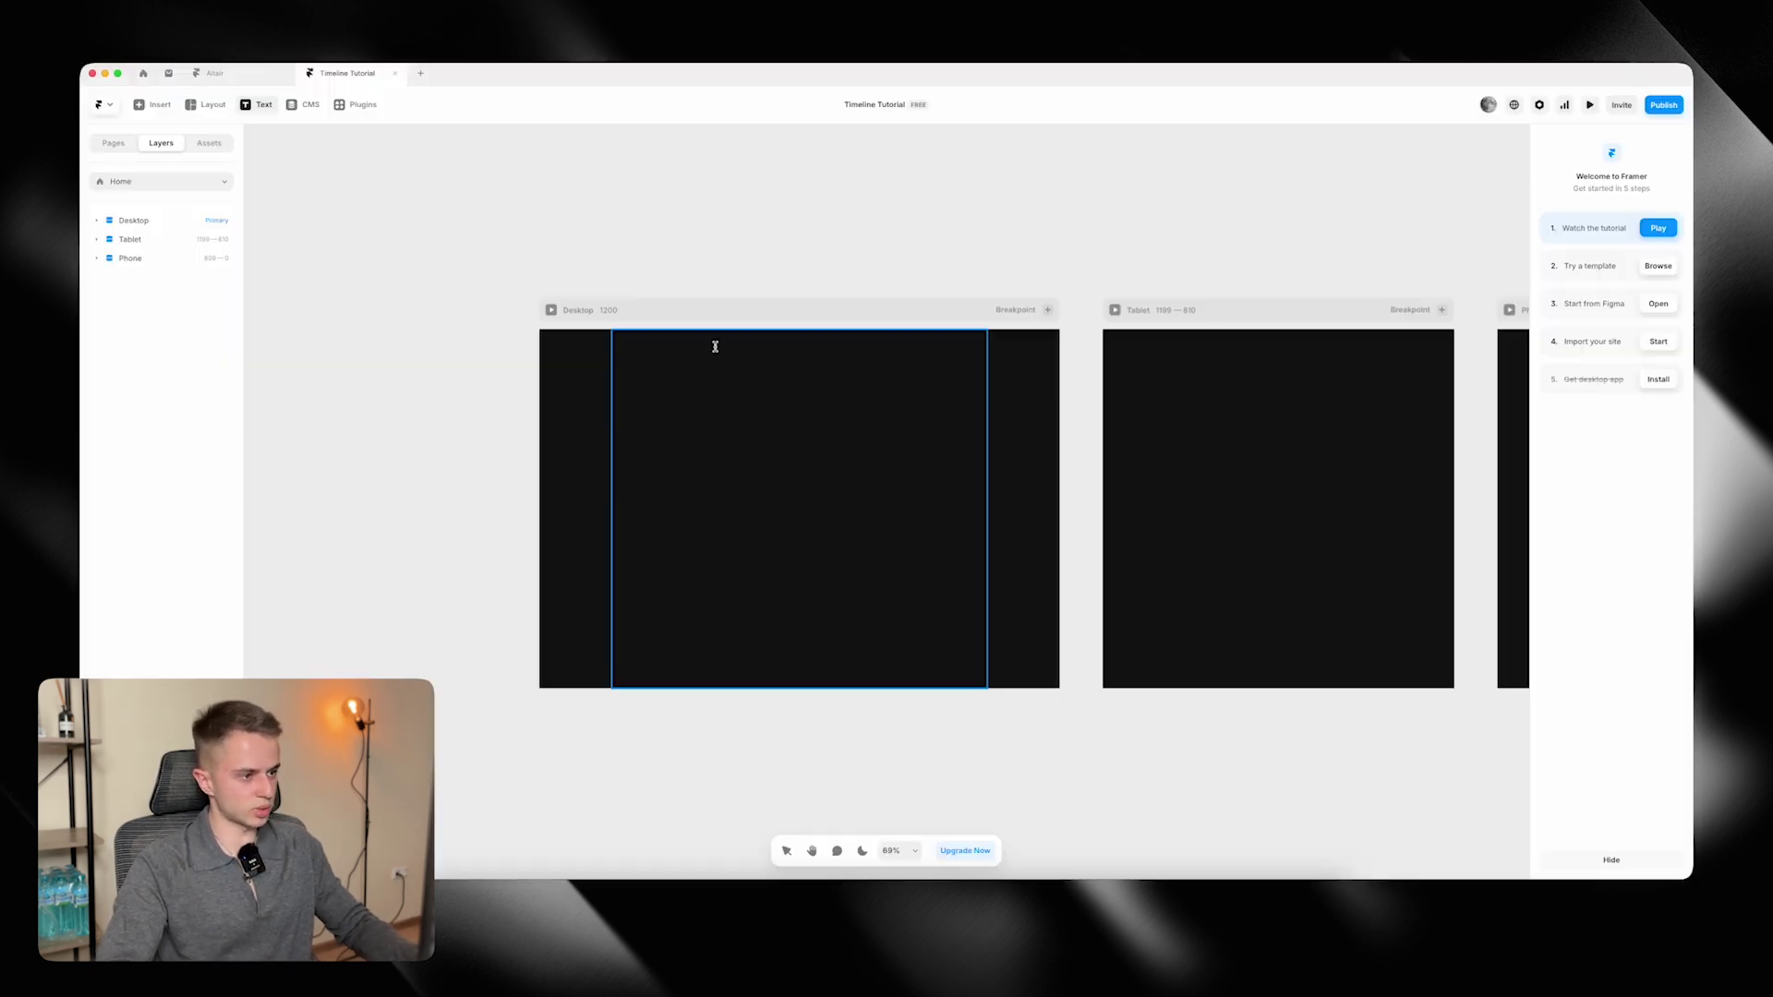
click(678, 409)
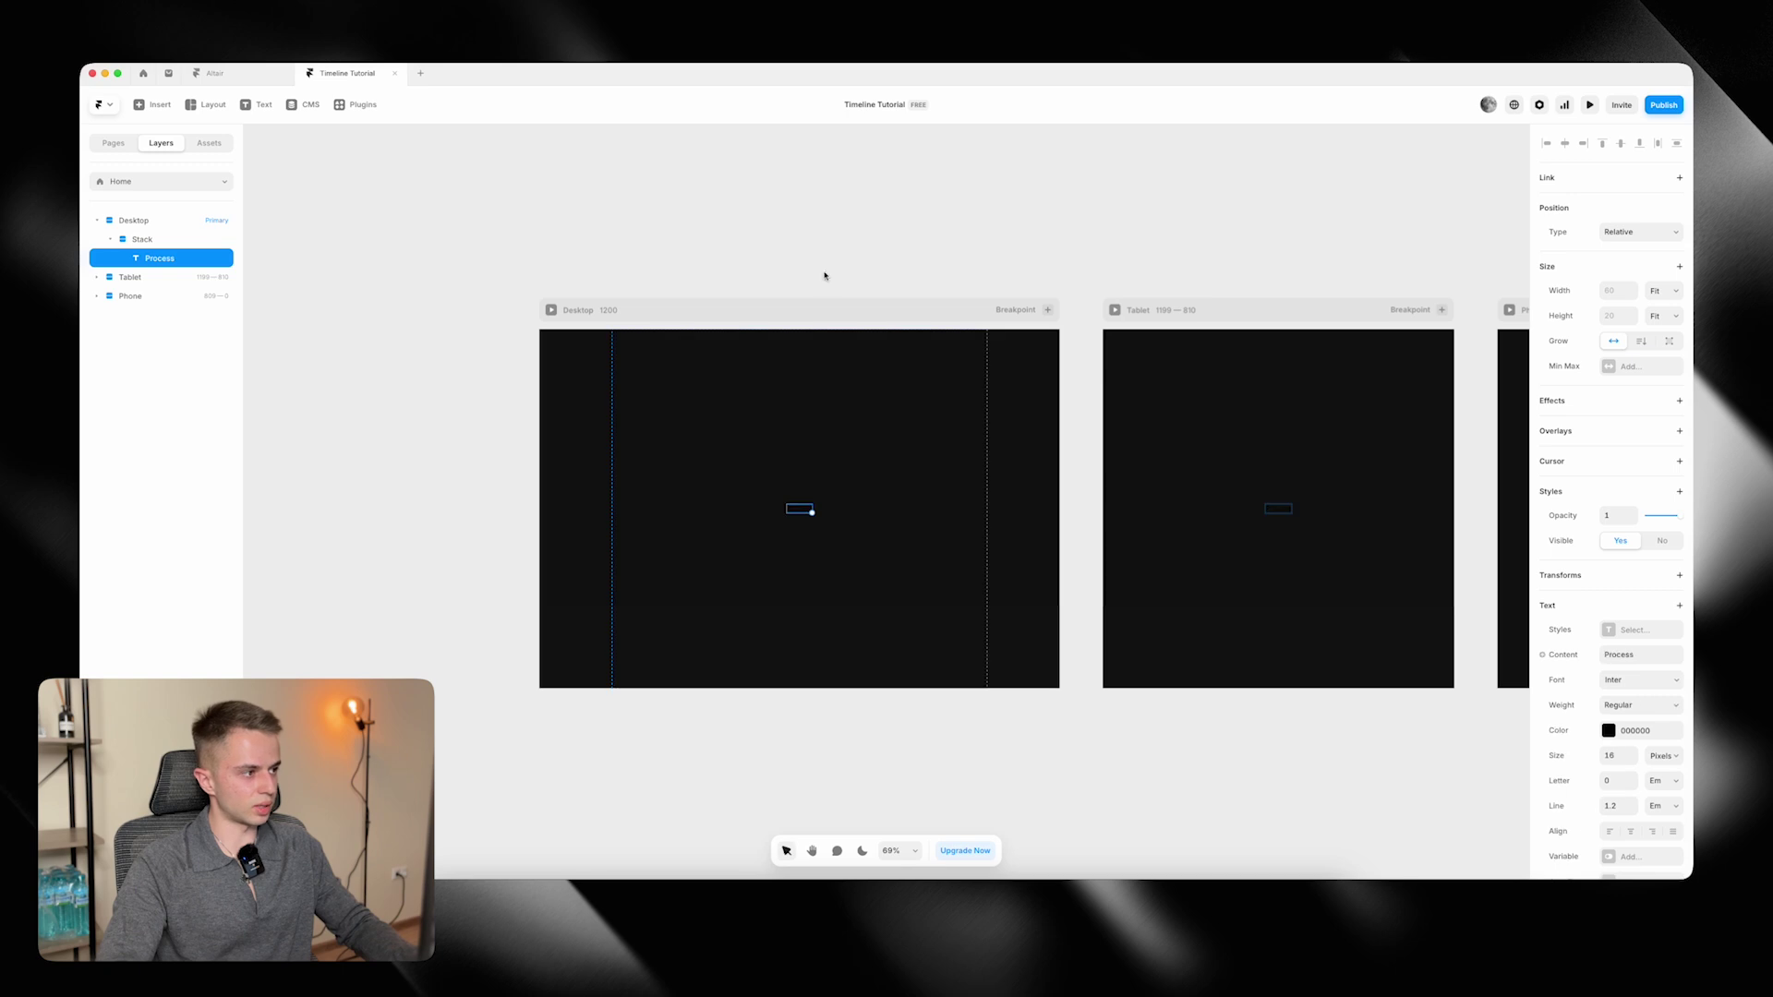
click(1618, 636)
click(1418, 755)
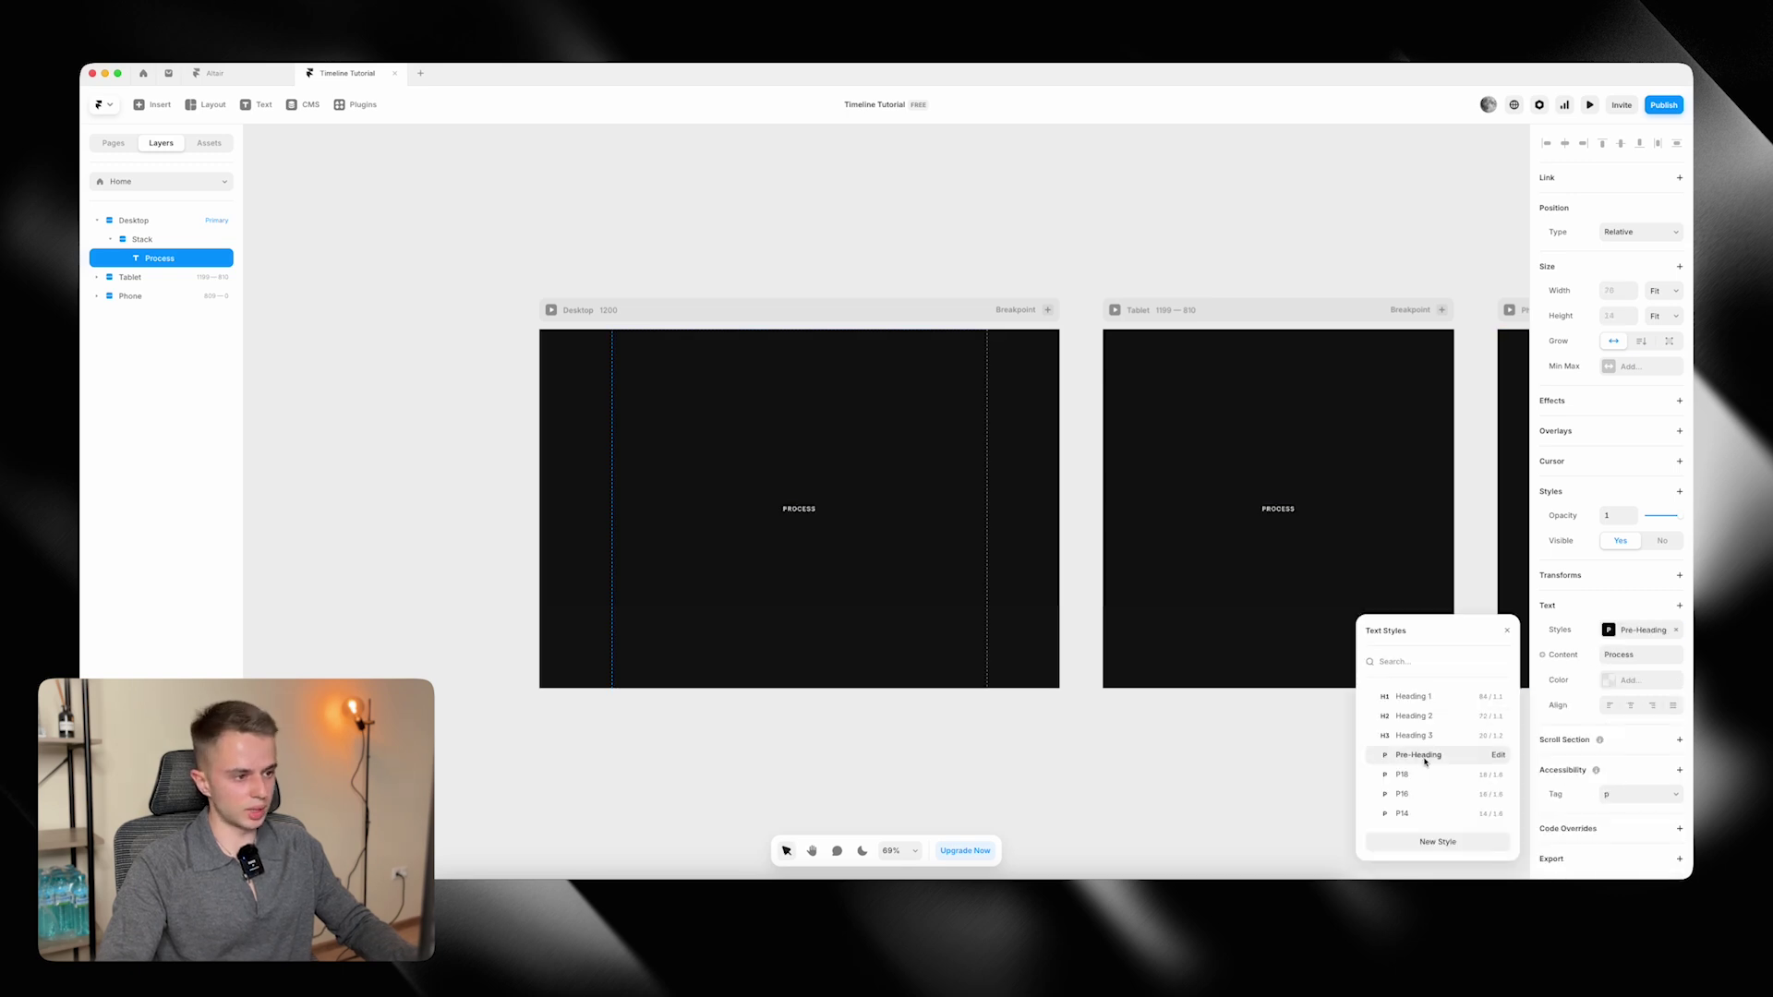
Set the width of the Process text to Fill.
click(1649, 298)
click(1660, 280)
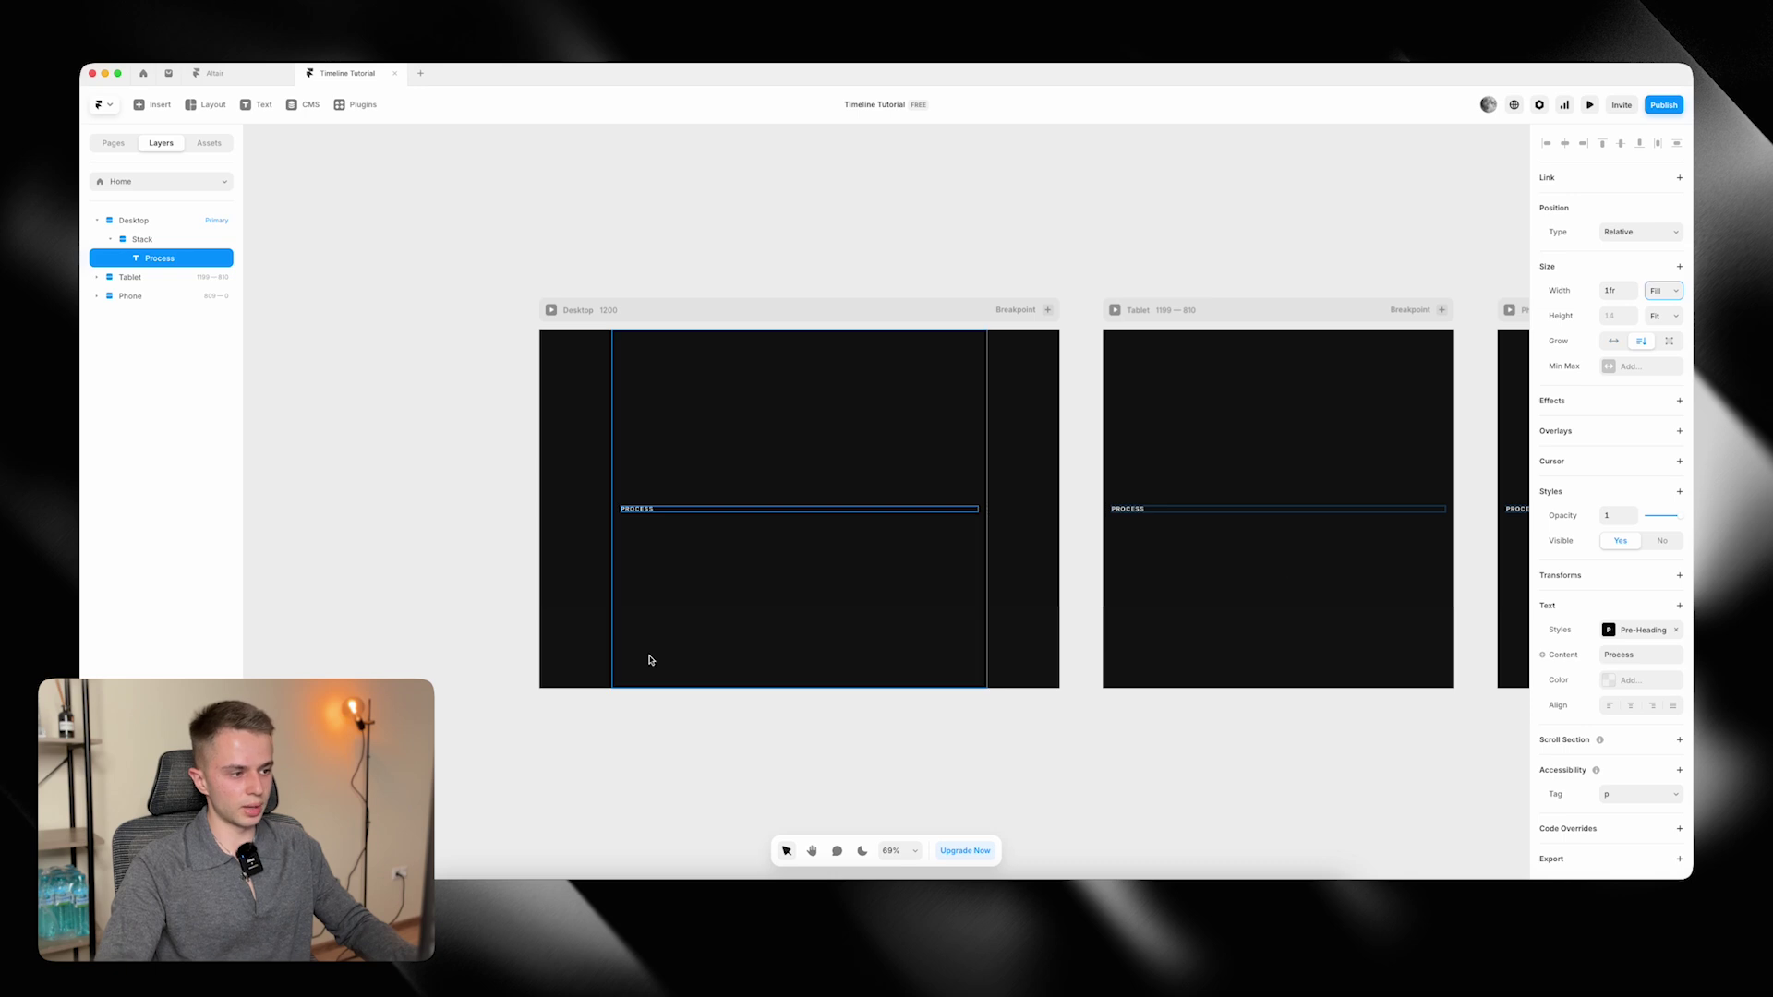
click(548, 691)
Duplicate the Process text, replace the copy with "Get Started In Three Simple Steps..." and apply the Heading 2 style.
super+click(641, 510)
key(super+d)
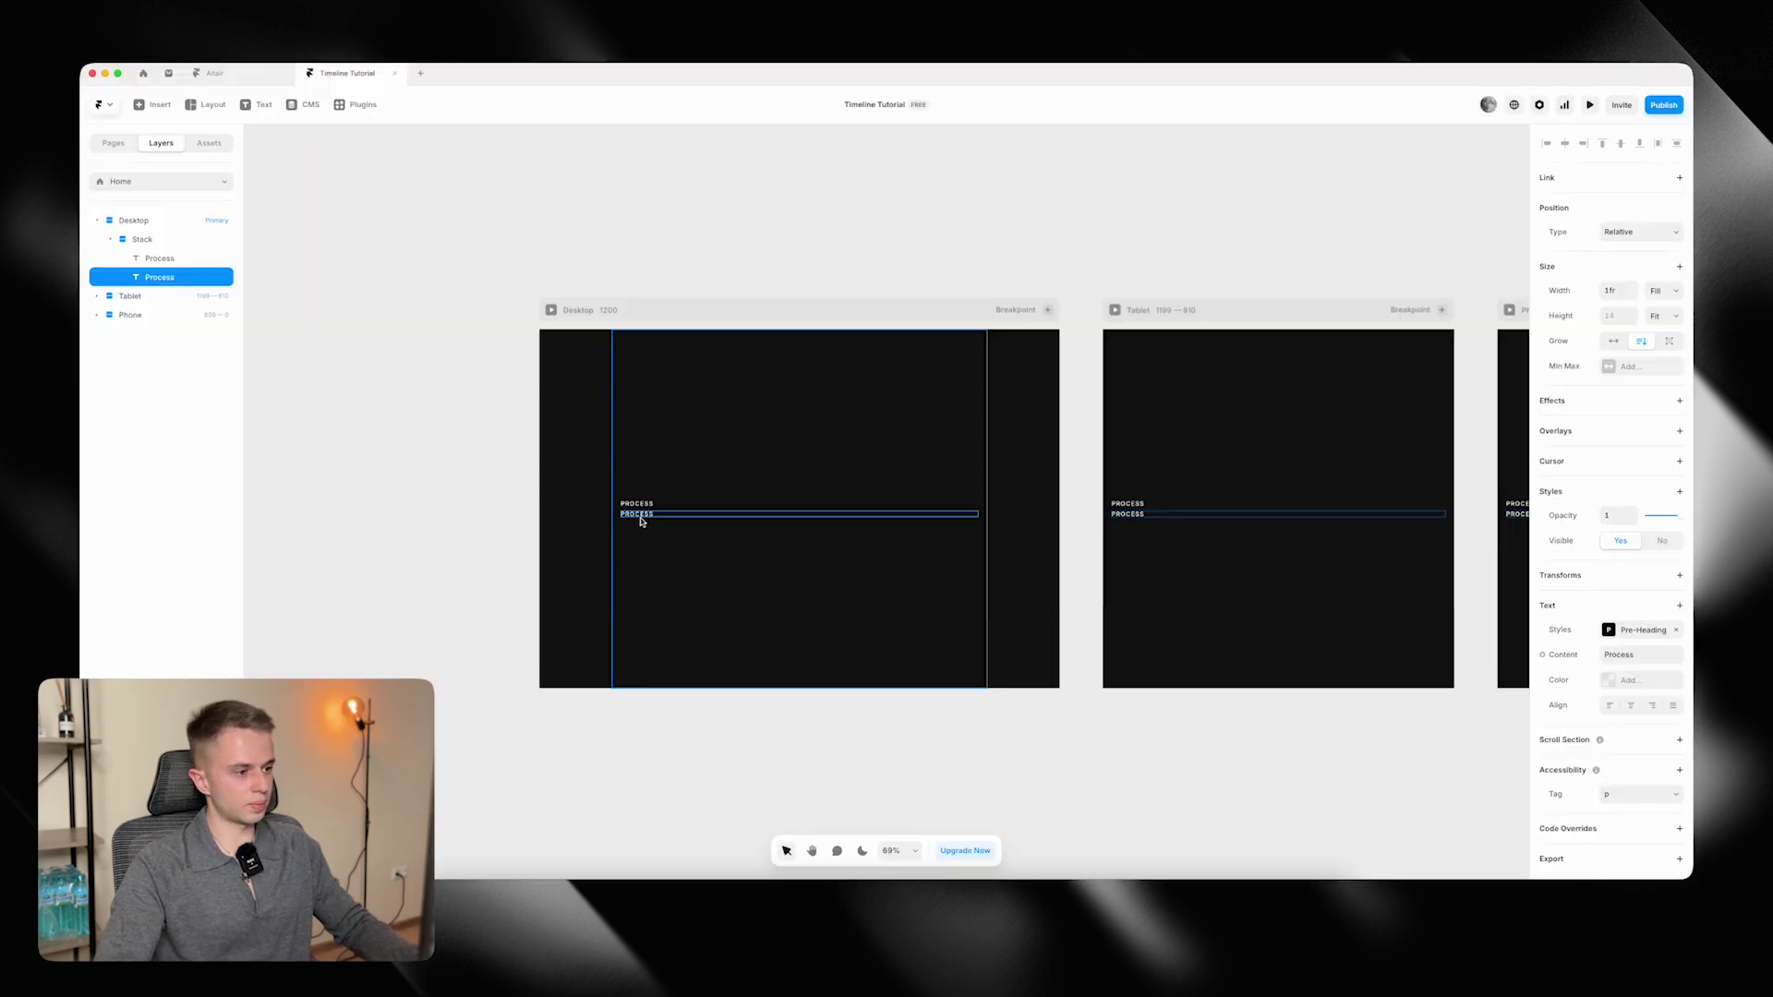
text(Get Started In Three Simple Steps...)
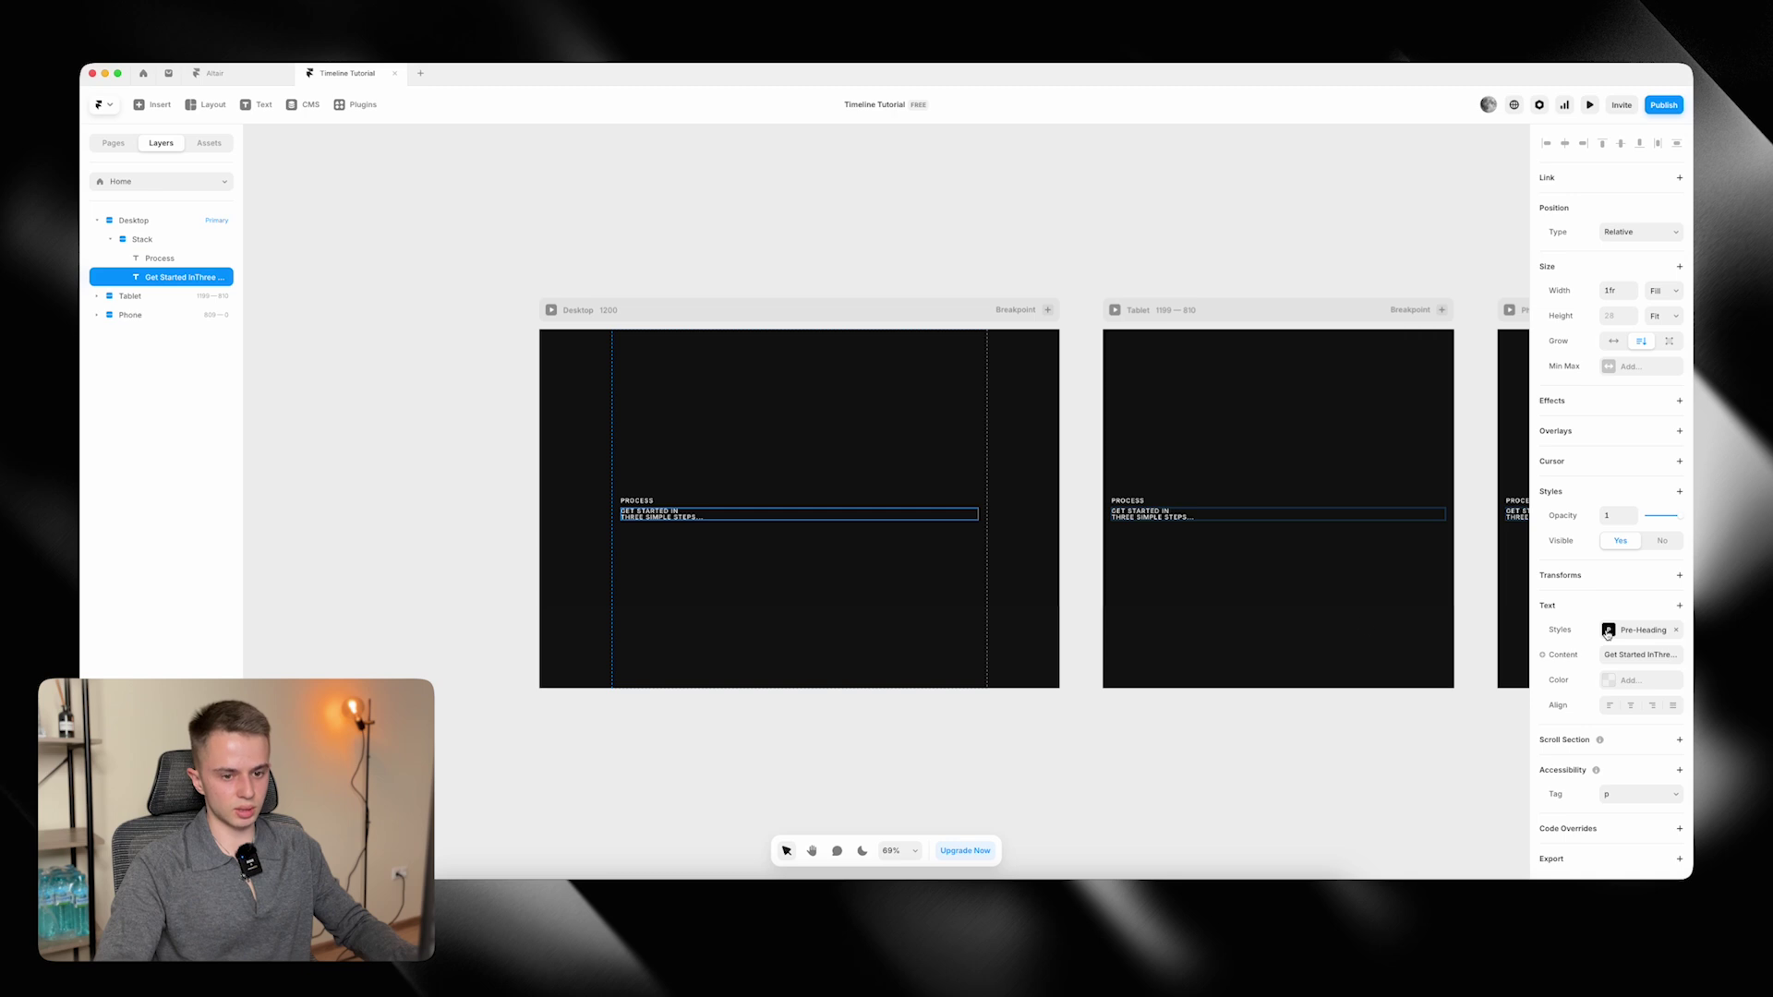
click(1641, 629)
click(1409, 717)
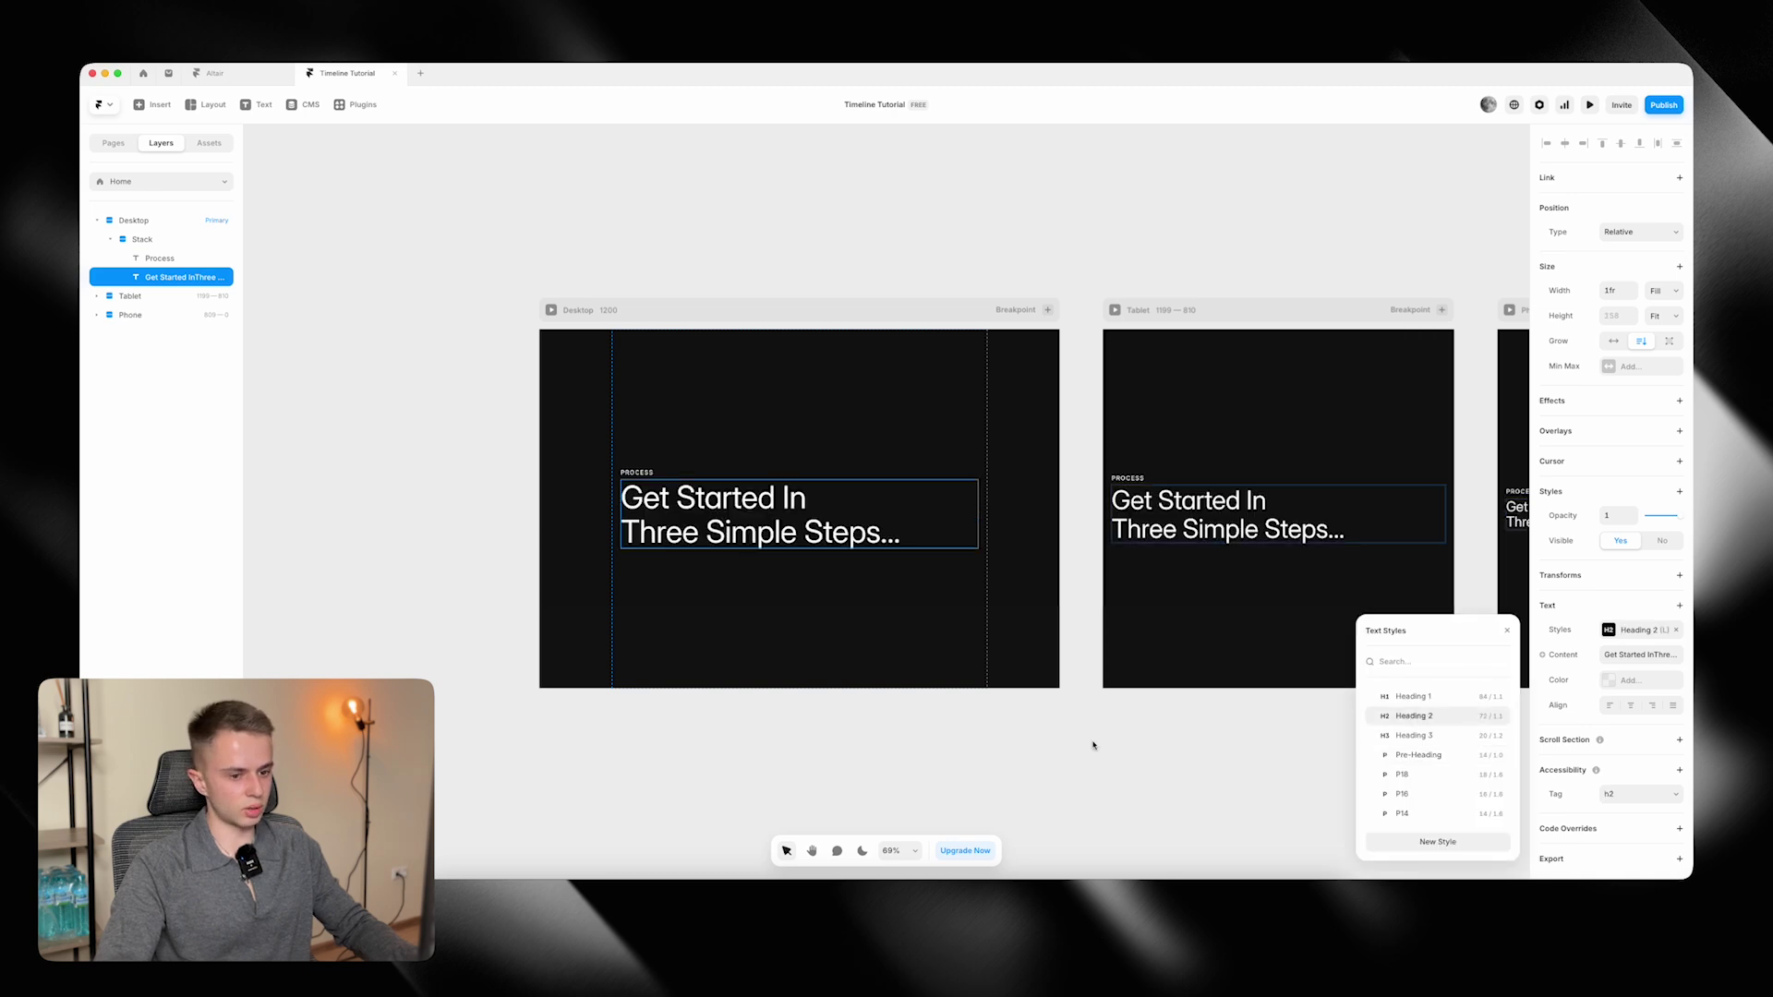
Review the settings of the Heading 2 and Pre-Heading text styles.
click(1496, 717)
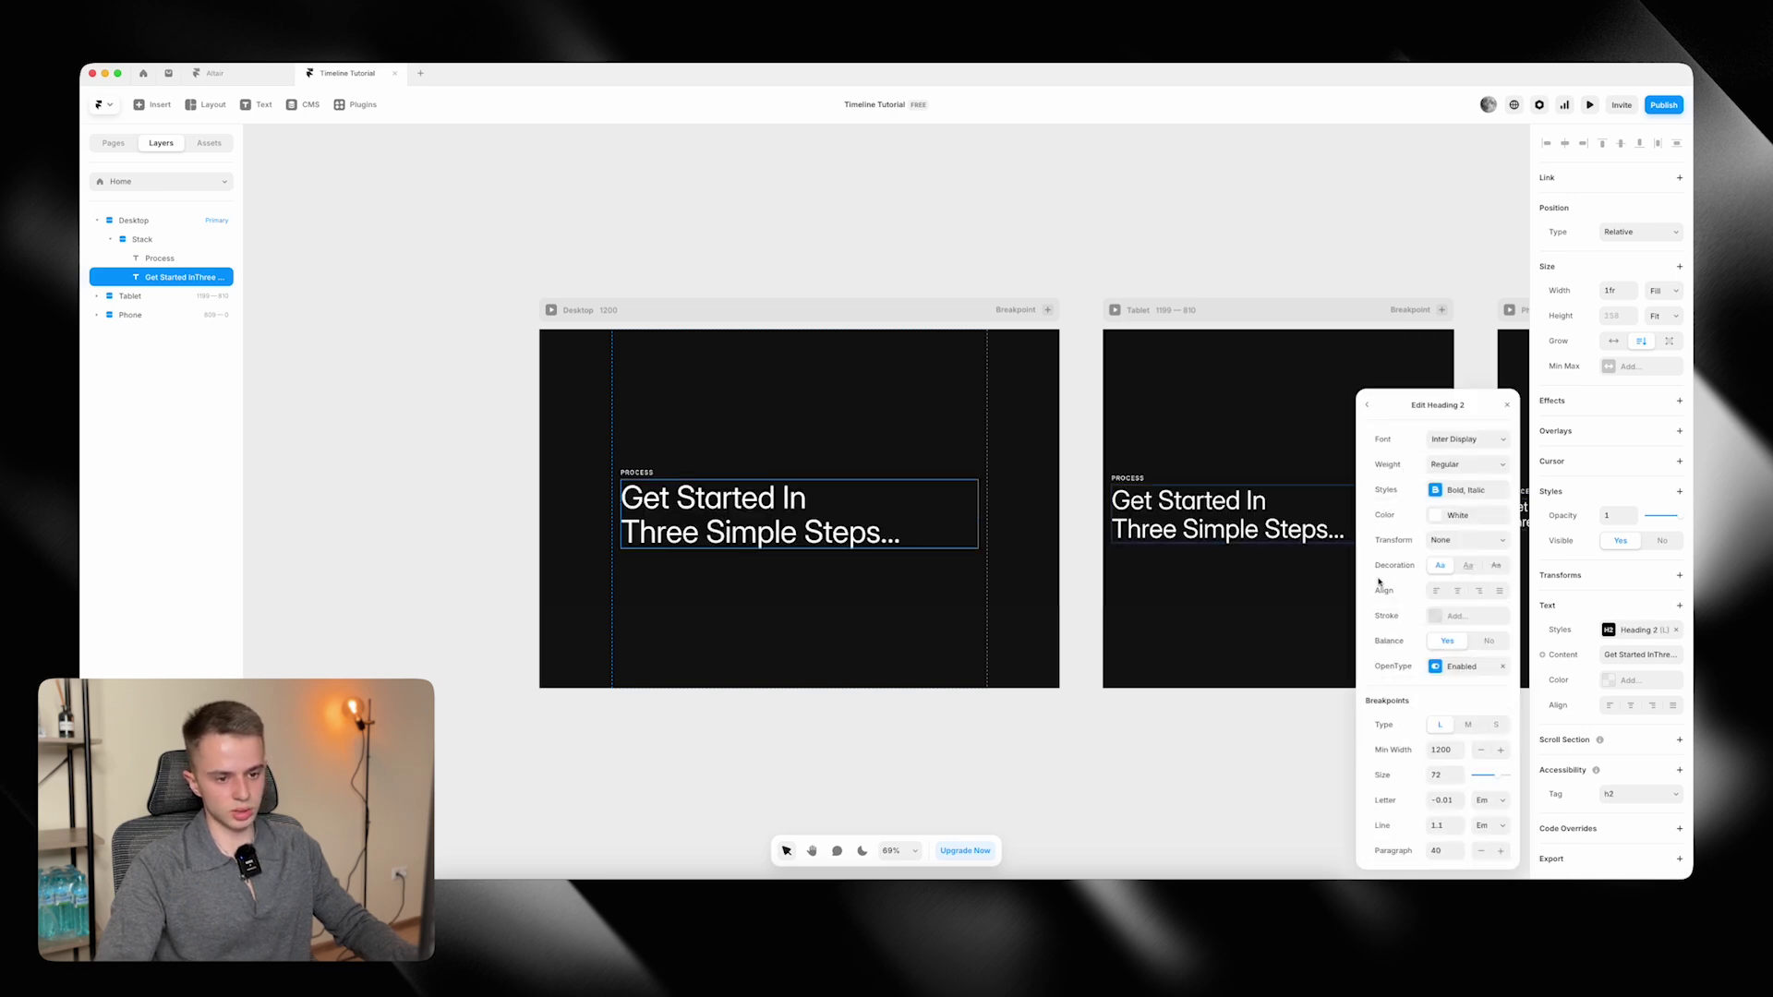
click(1366, 404)
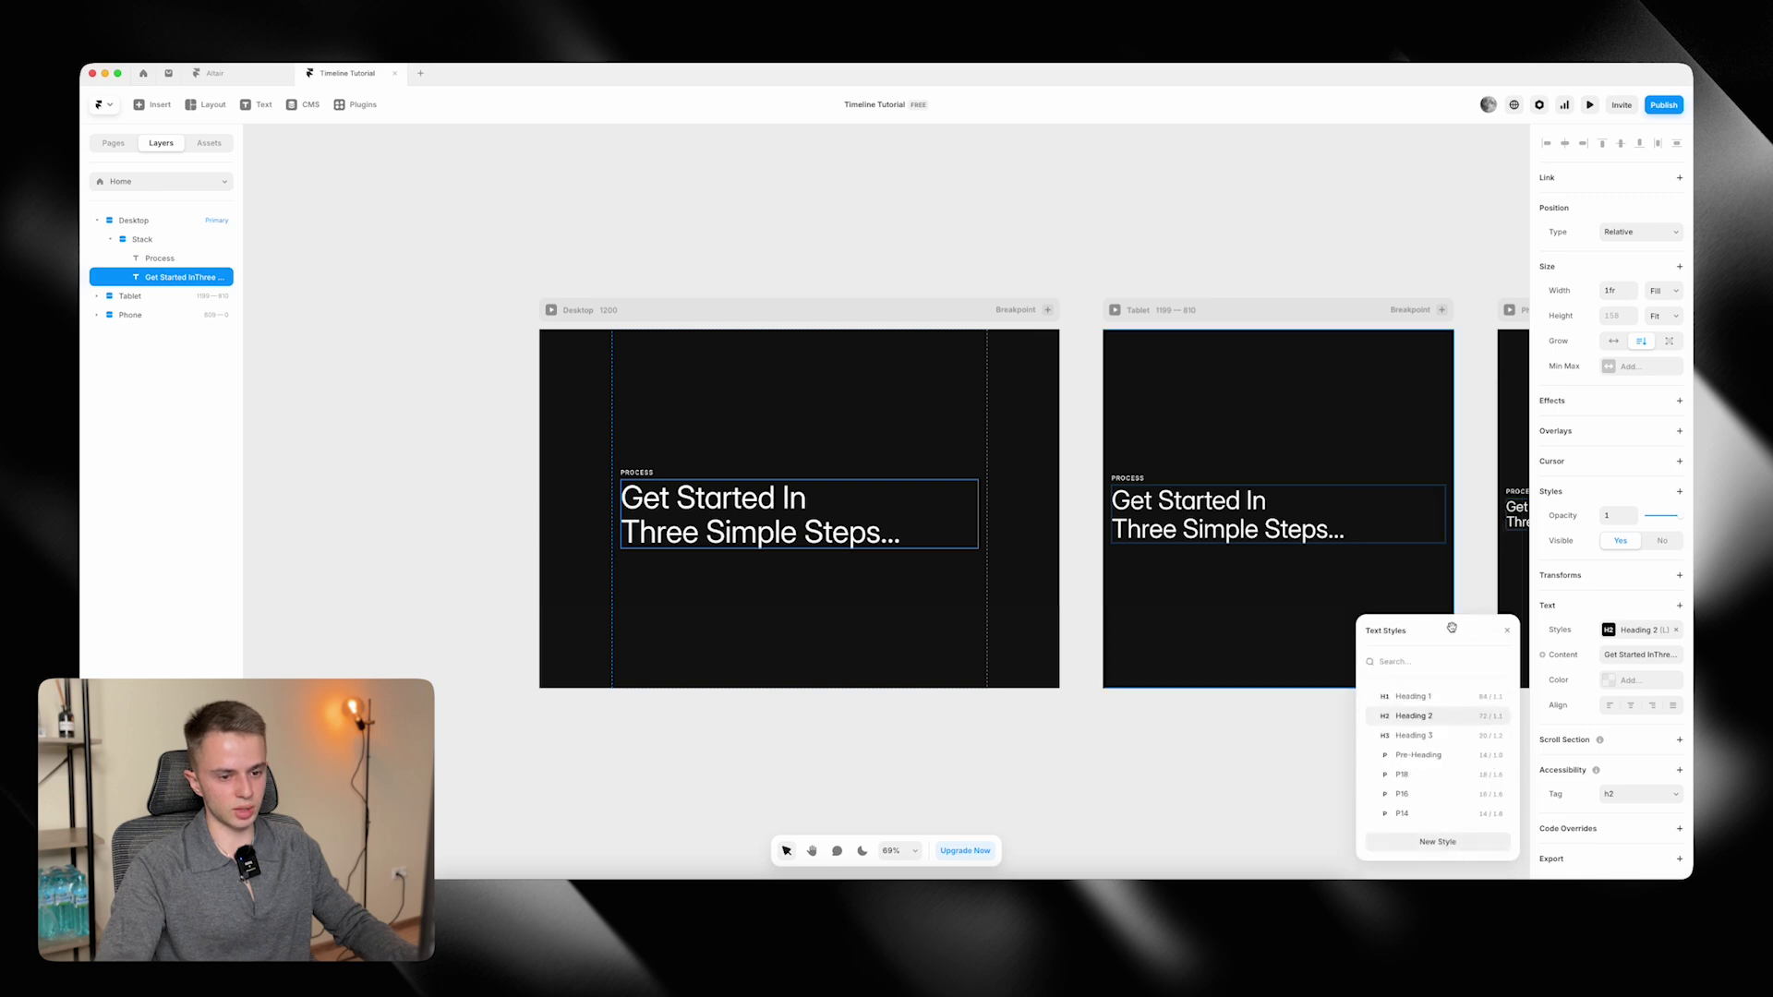
click(1497, 755)
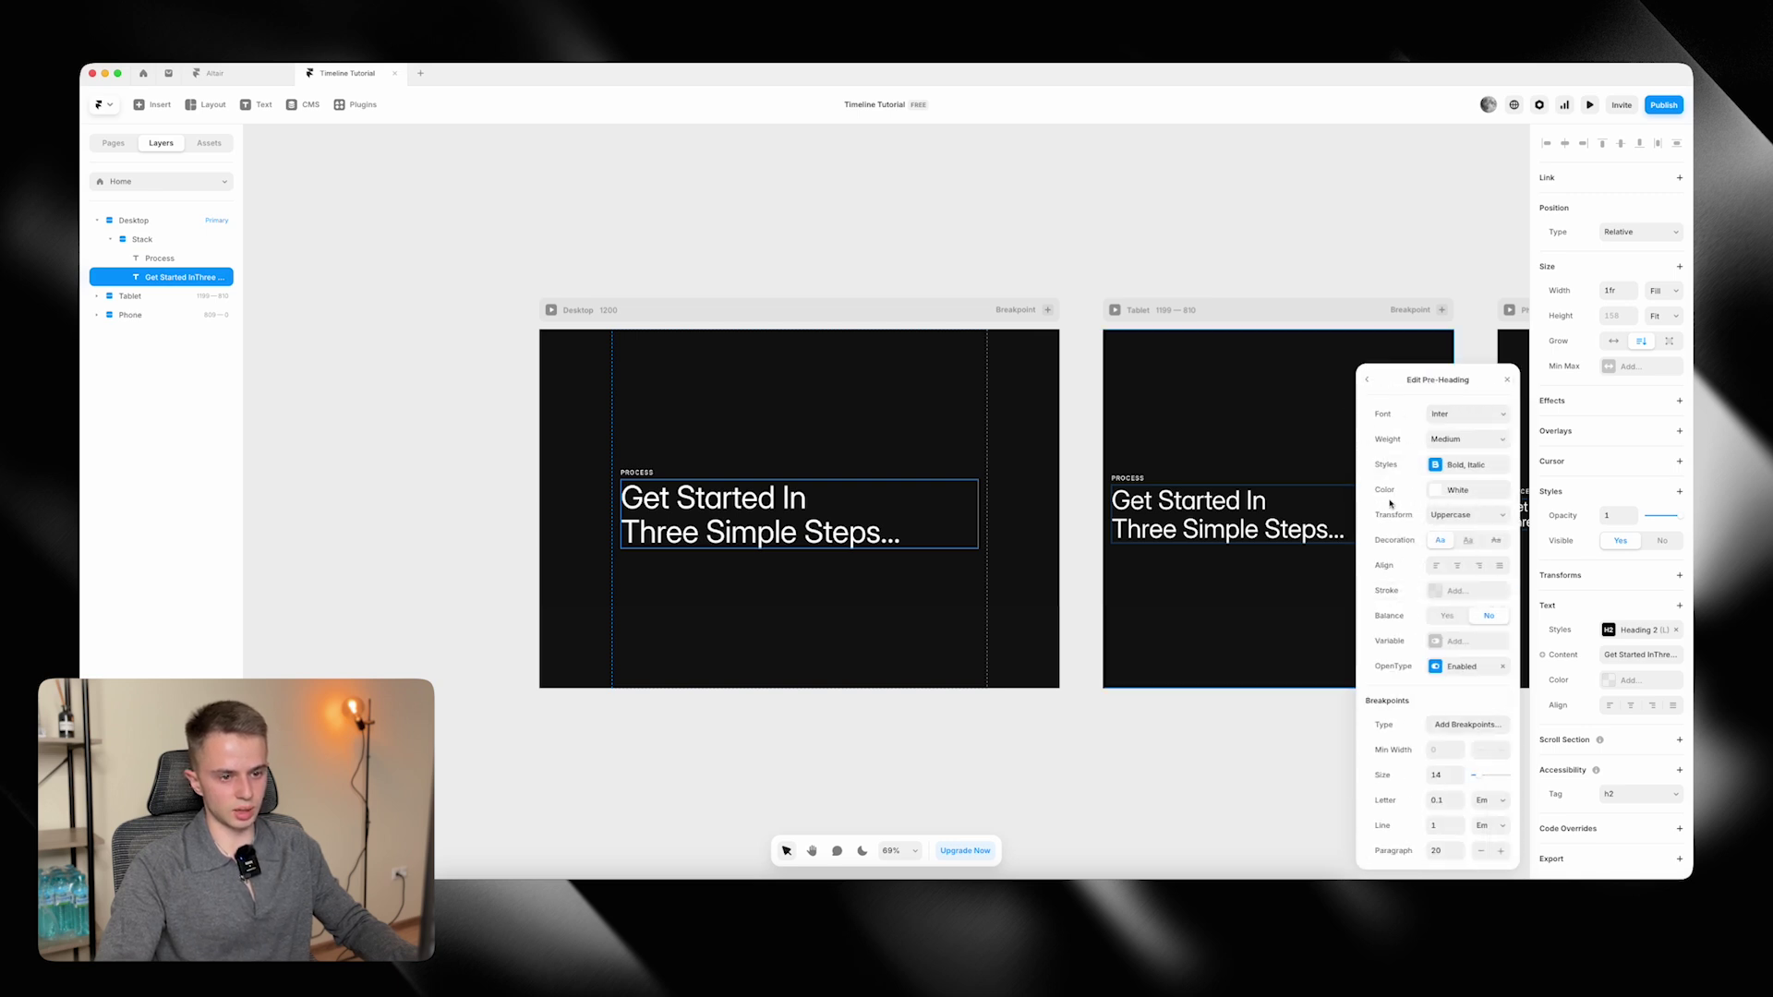
click(1029, 792)
Duplicate the heading and replace the copy's text with "Design as you know it is out the door. Design as you want it just arrived.".
click(799, 513)
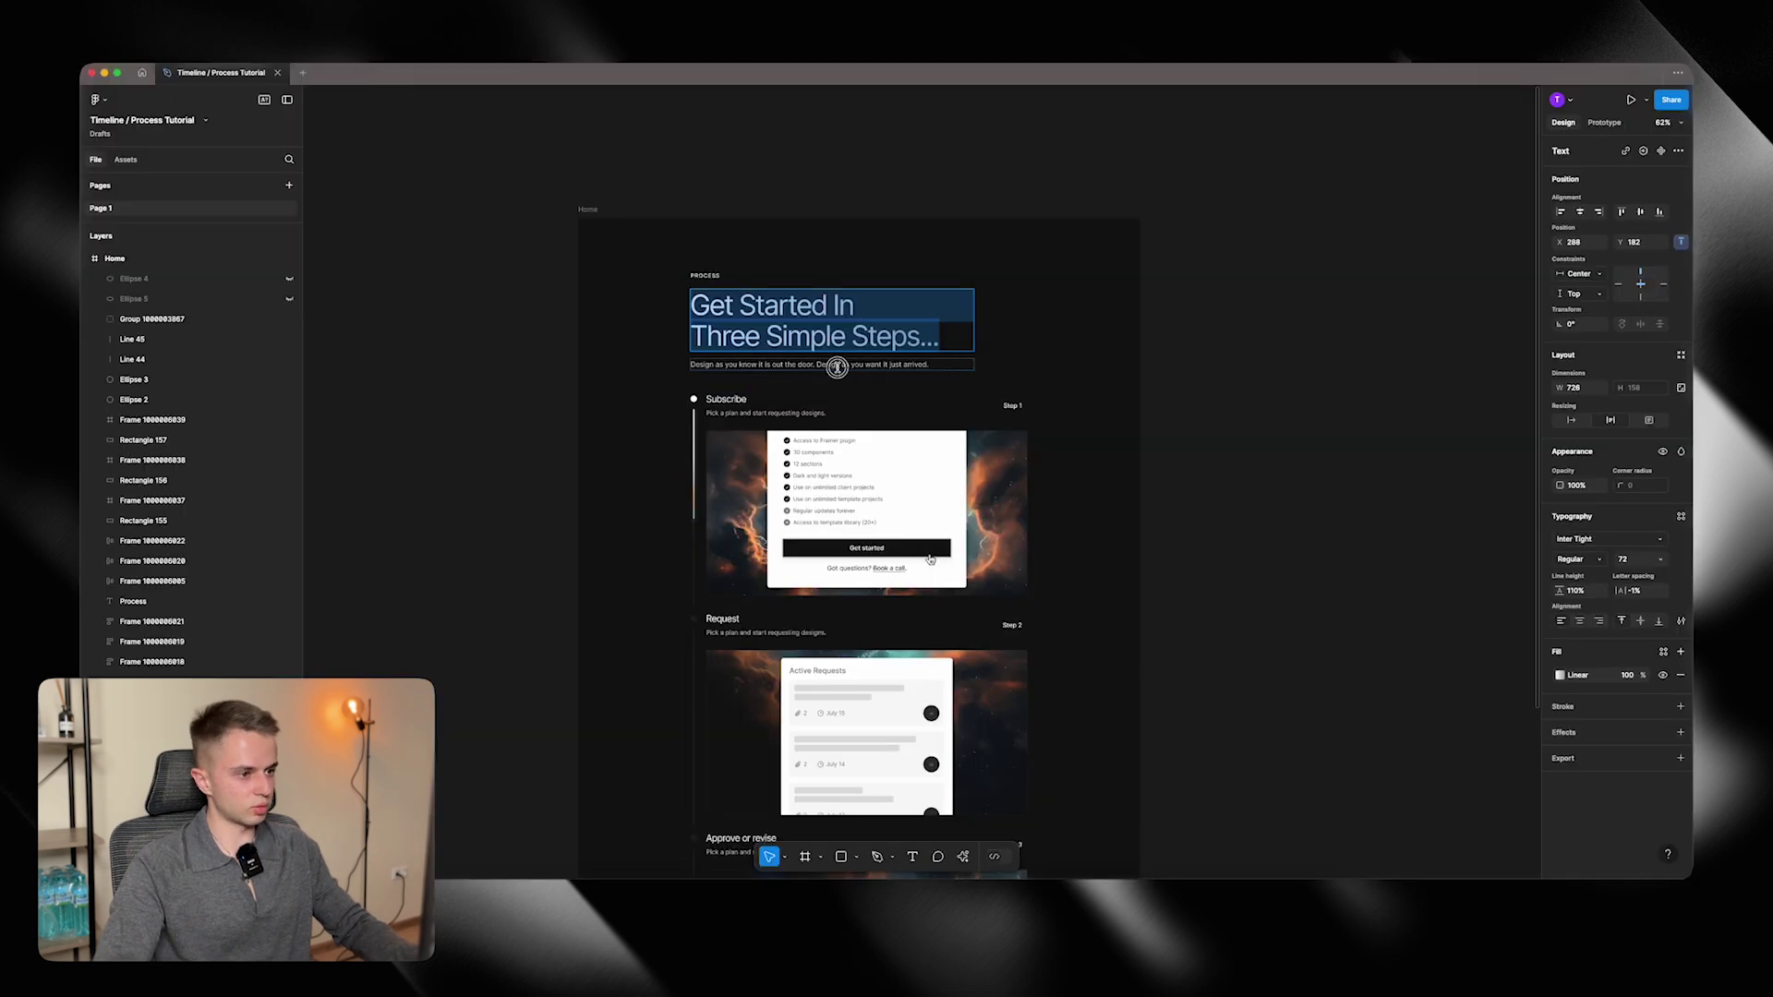
click(838, 365)
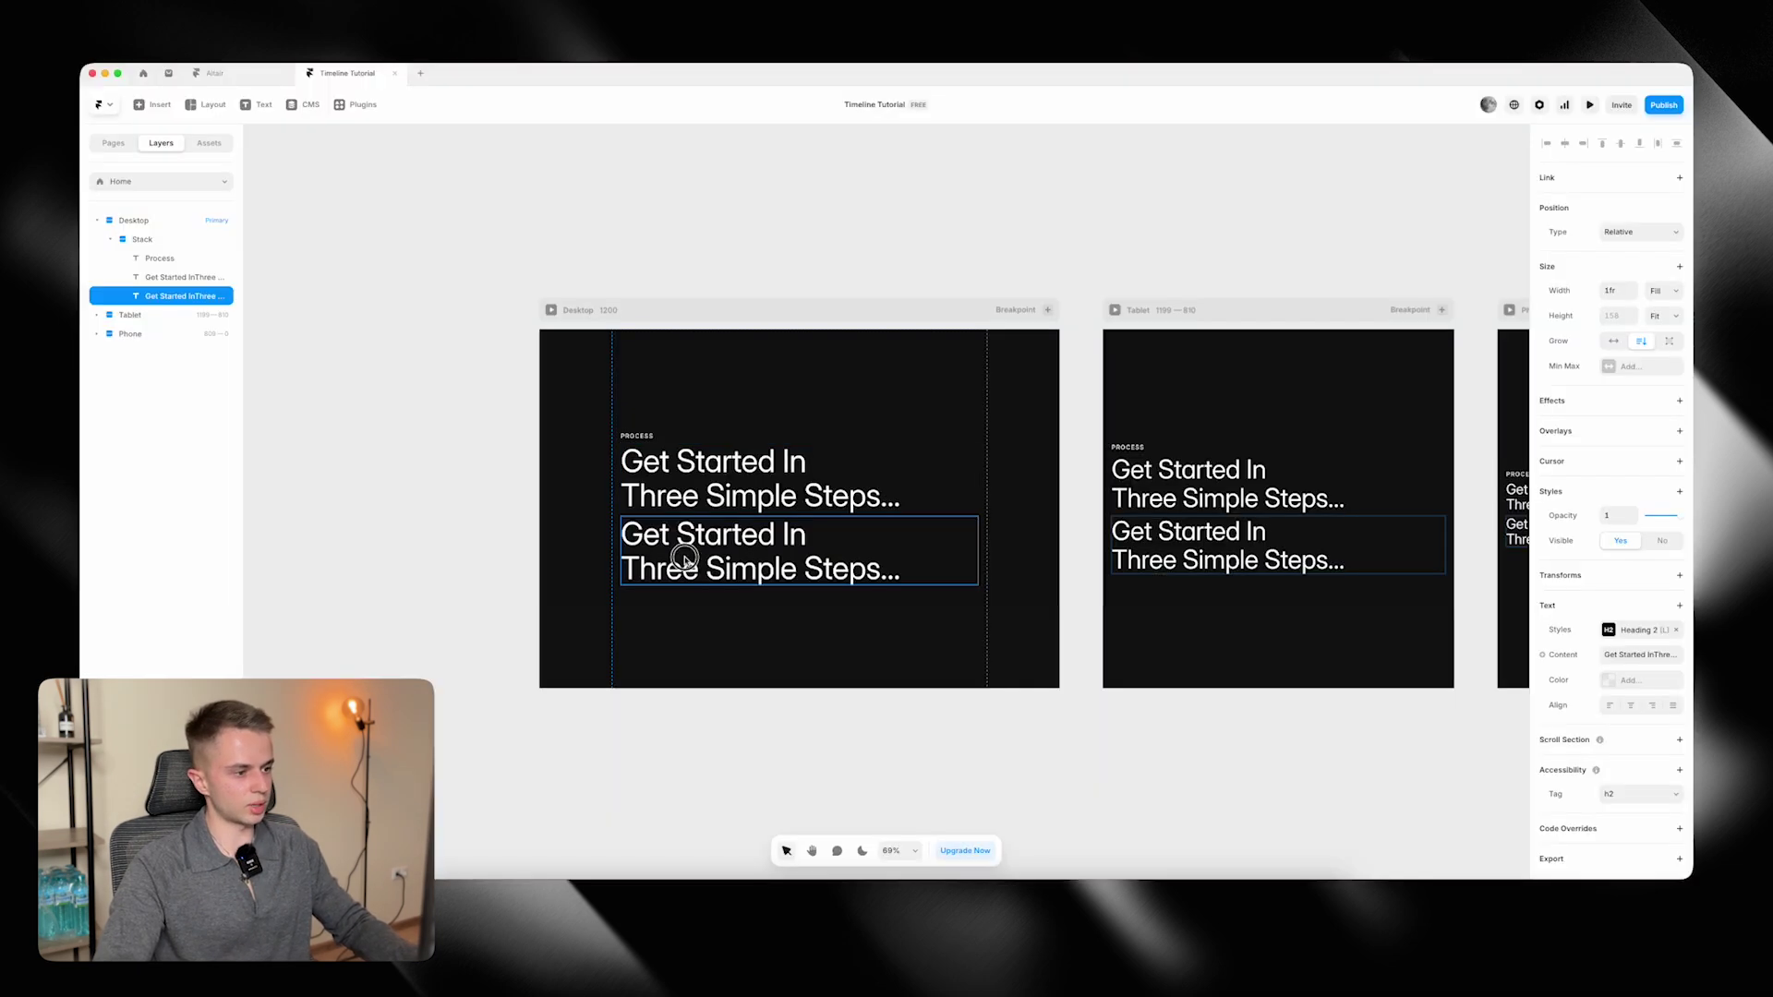
double_click(688, 558)
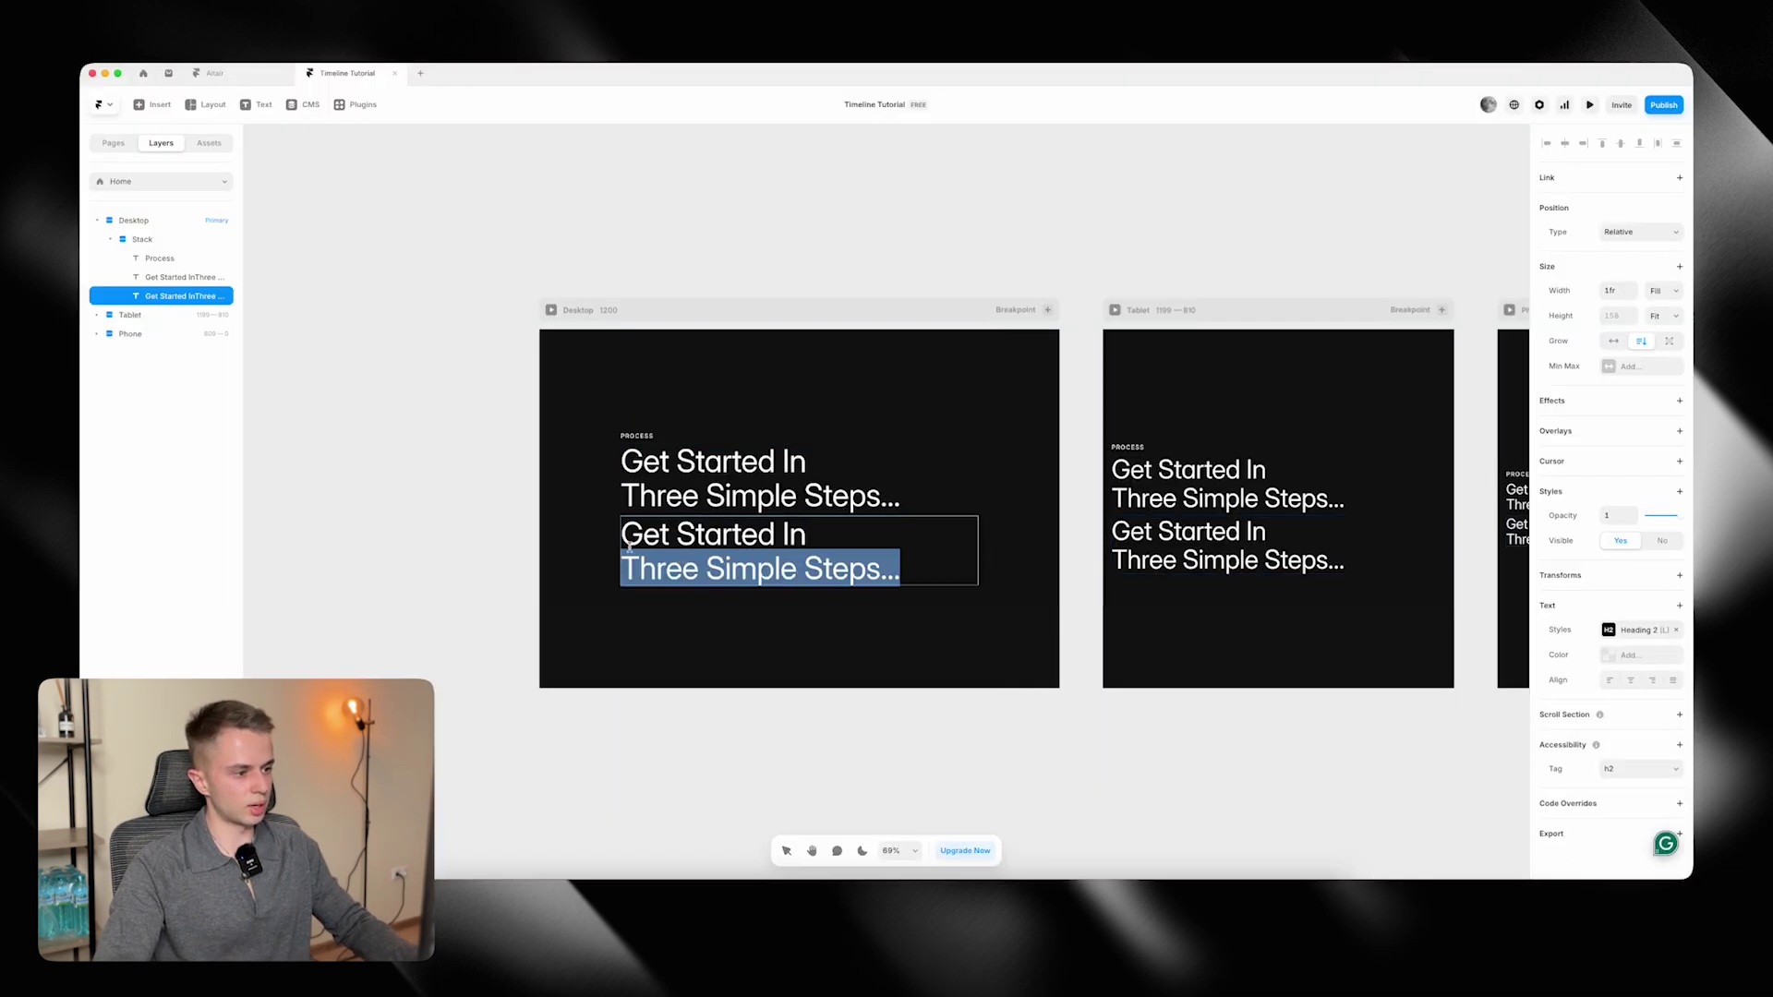
text(Design as you know it is out the door. Design as you want it just arrived.)
key(Escape)
Apply the P16 text style to the description below the heading and review that style's settings.
click(1636, 630)
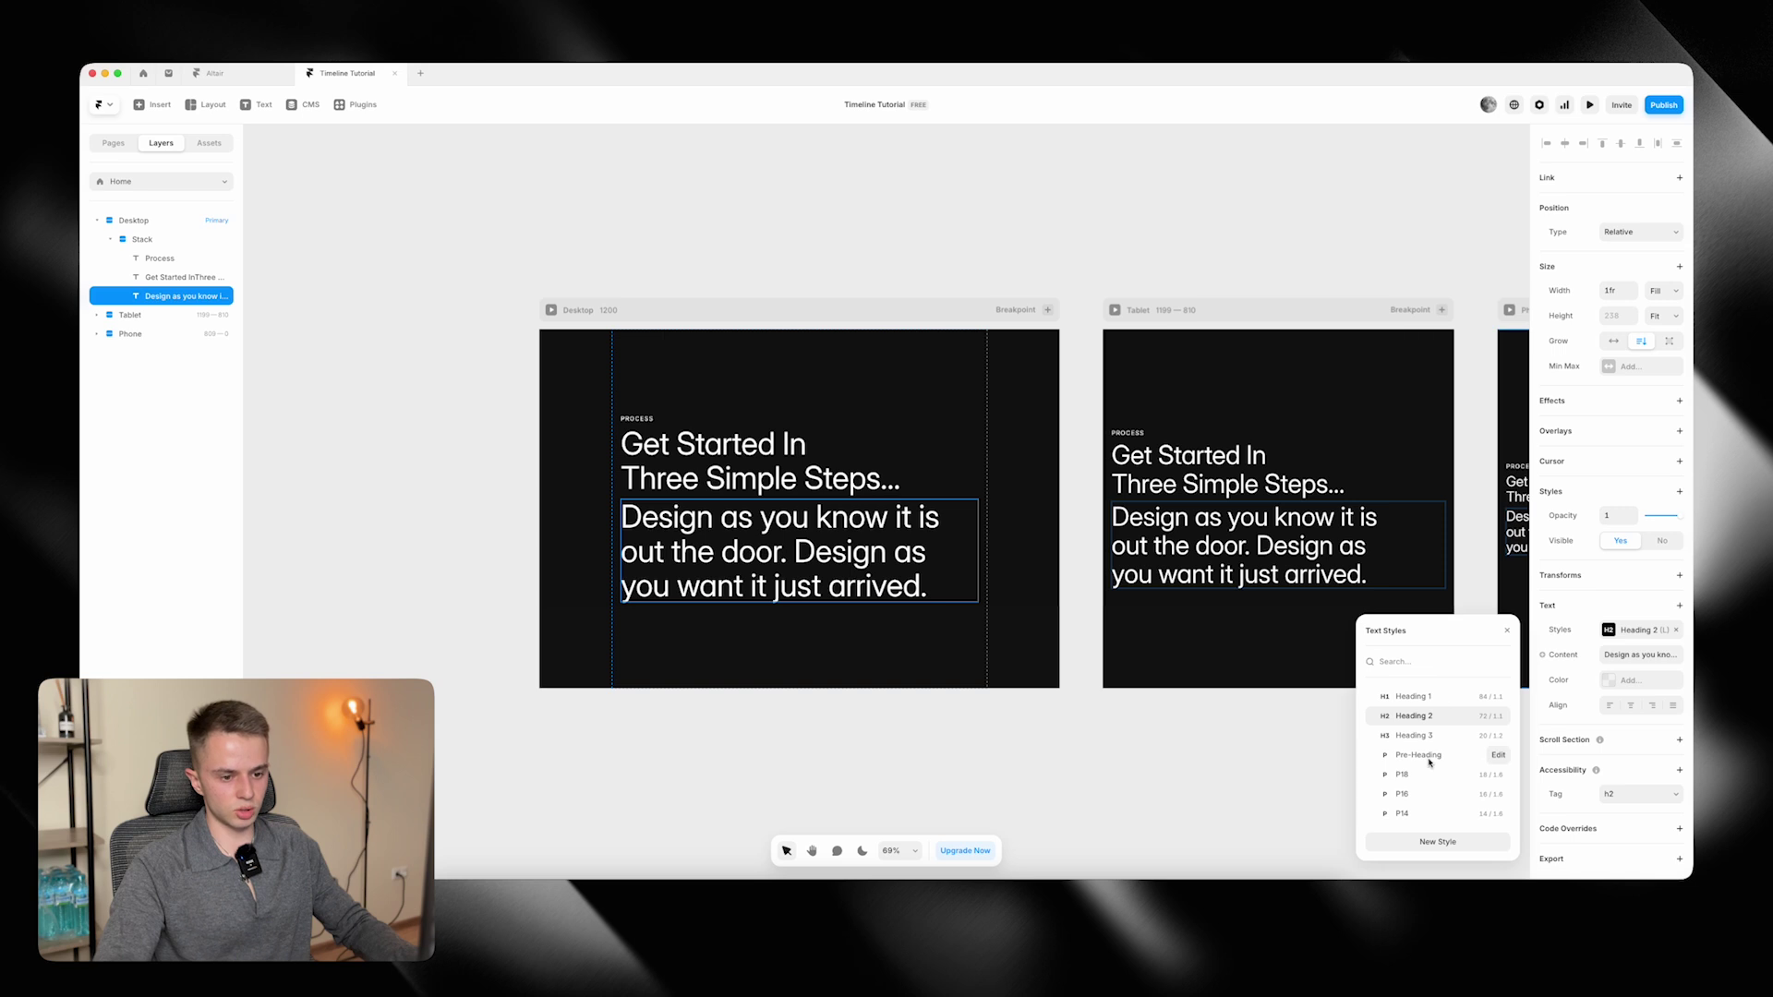
click(1432, 792)
click(1498, 795)
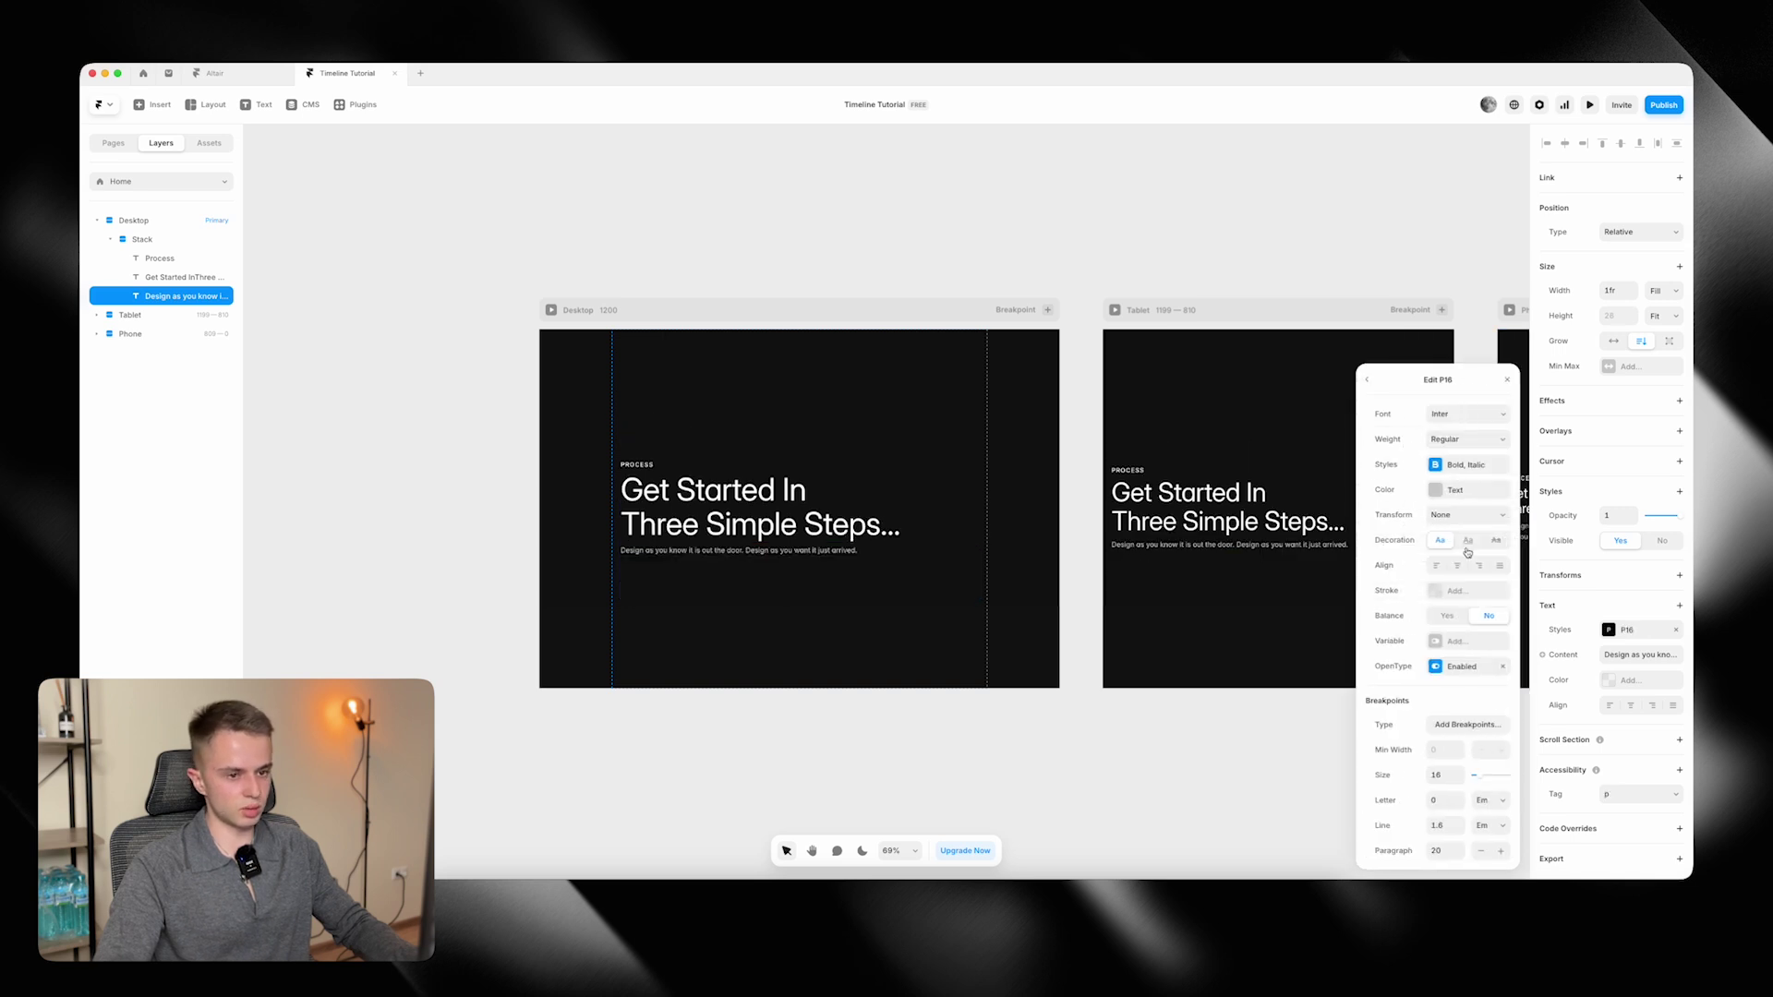
click(977, 704)
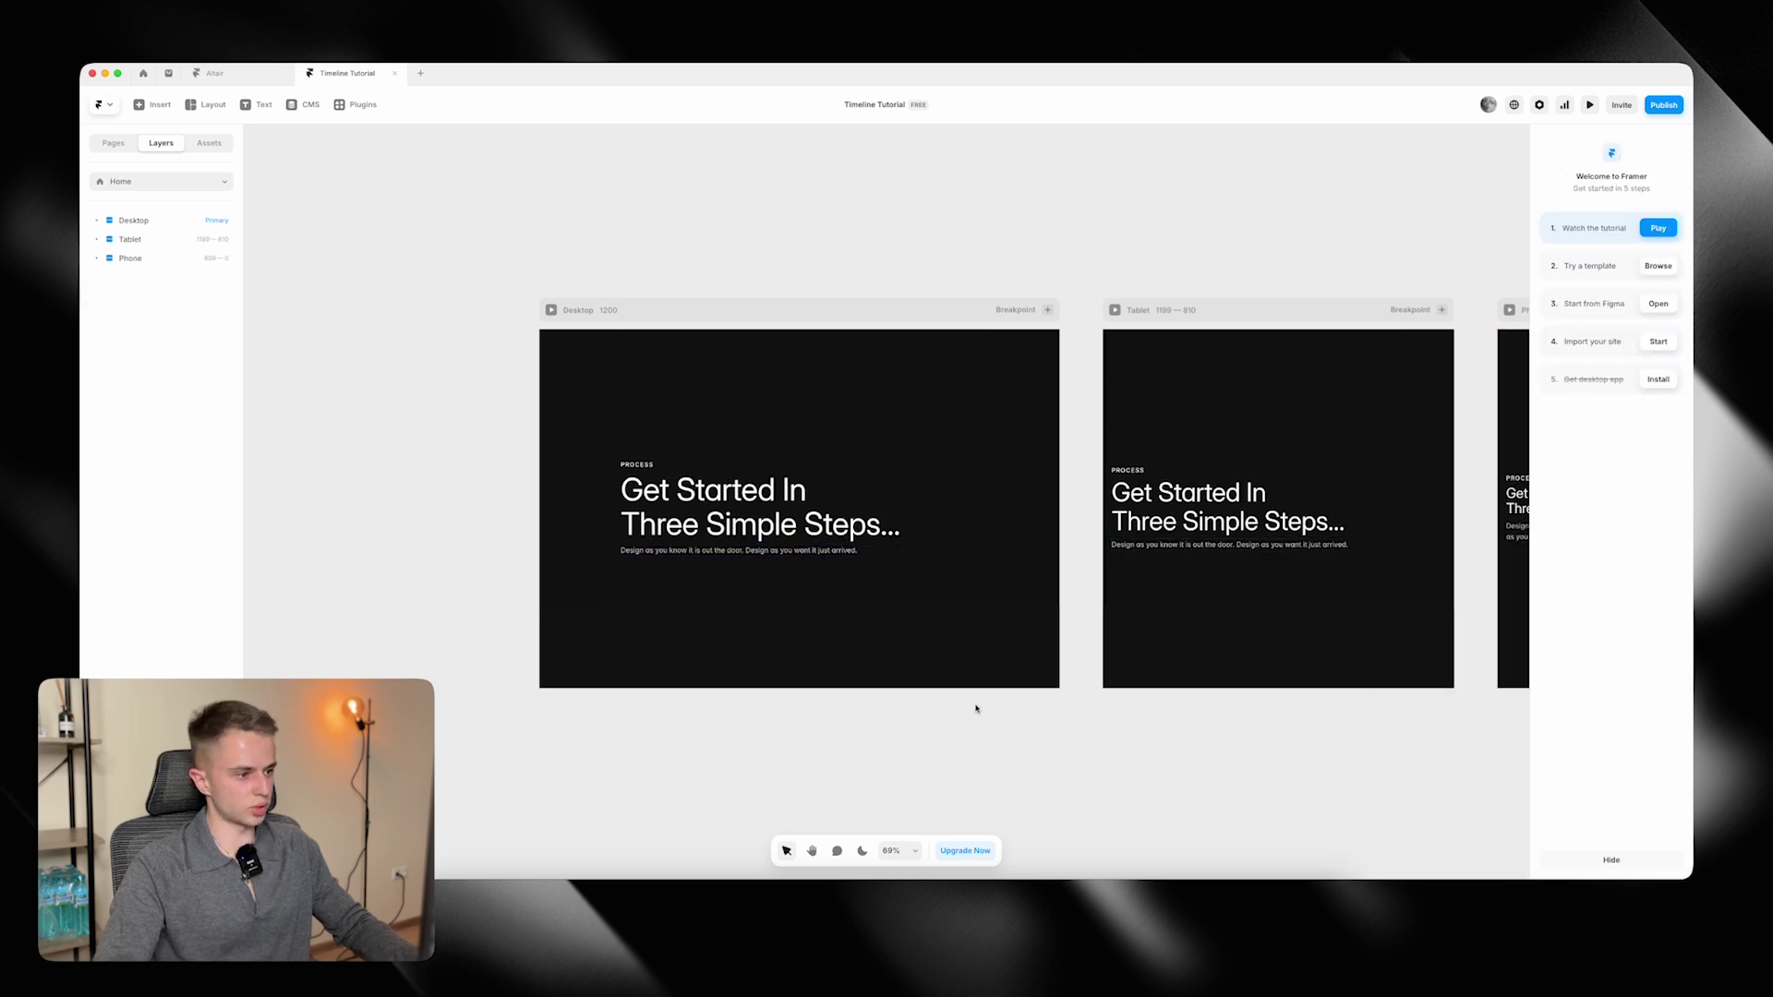
Wrap the pre-heading, heading and description texts together in a new stack.
click(668, 489)
shift+click(686, 549)
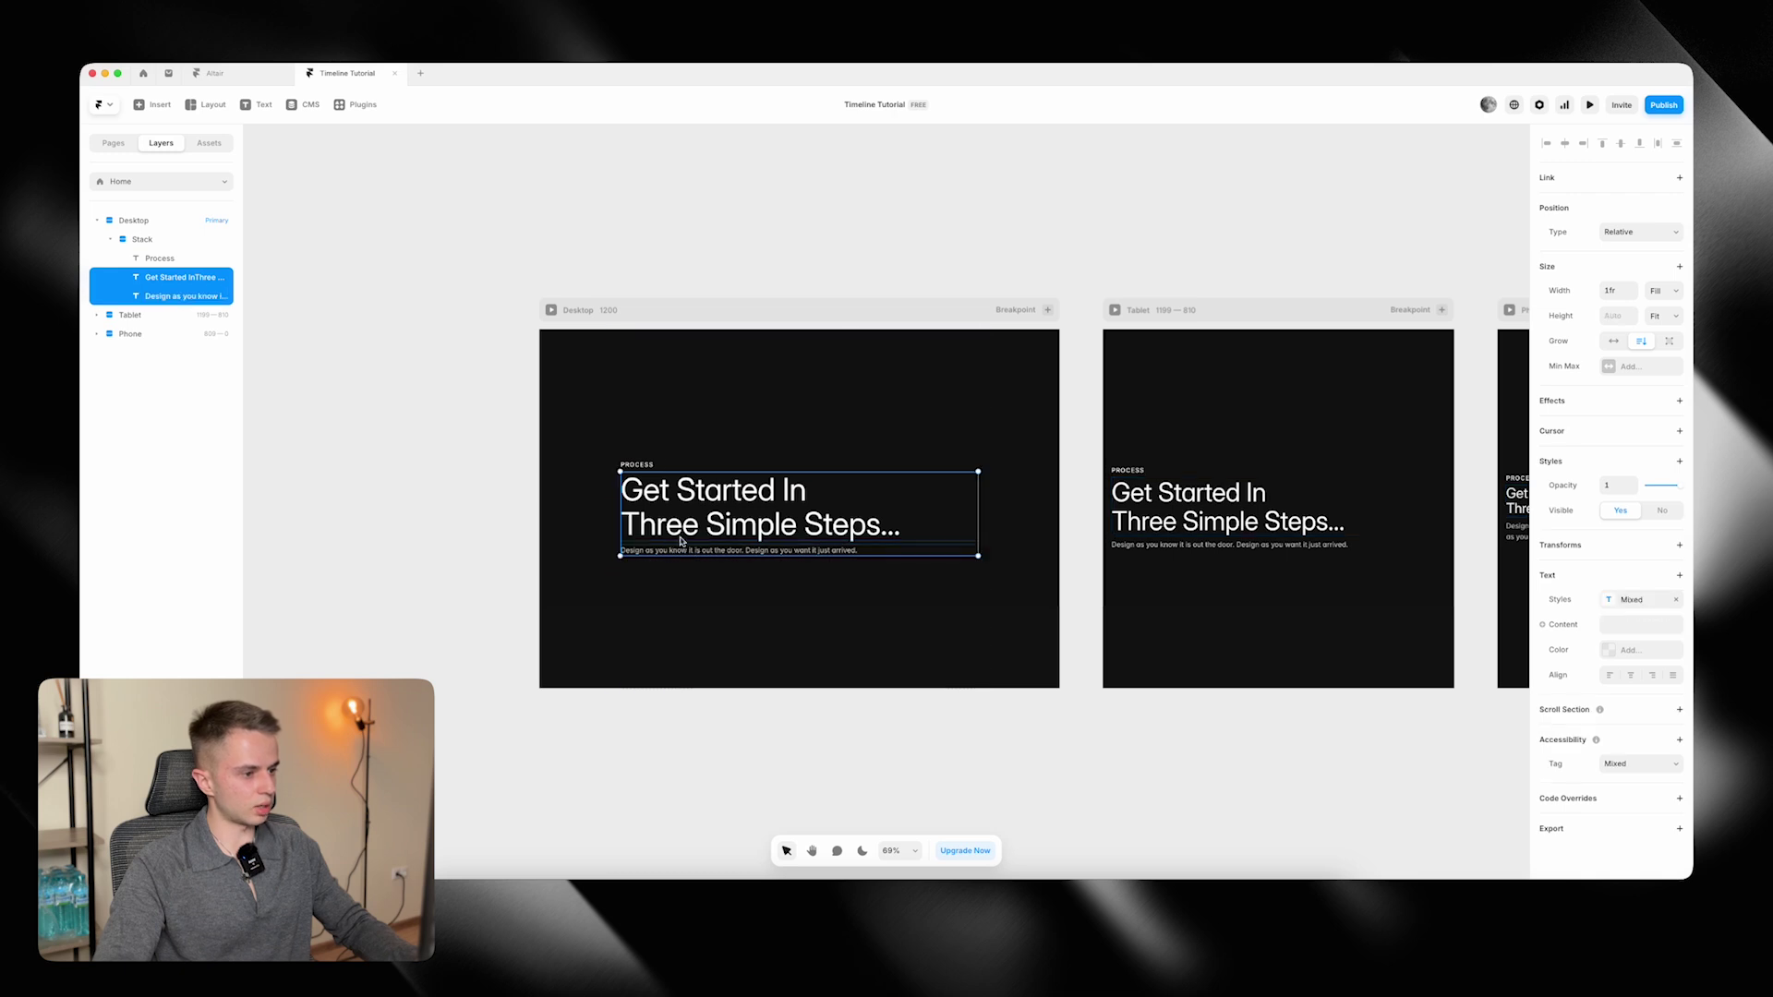
shift+click(649, 465)
right_click(680, 512)
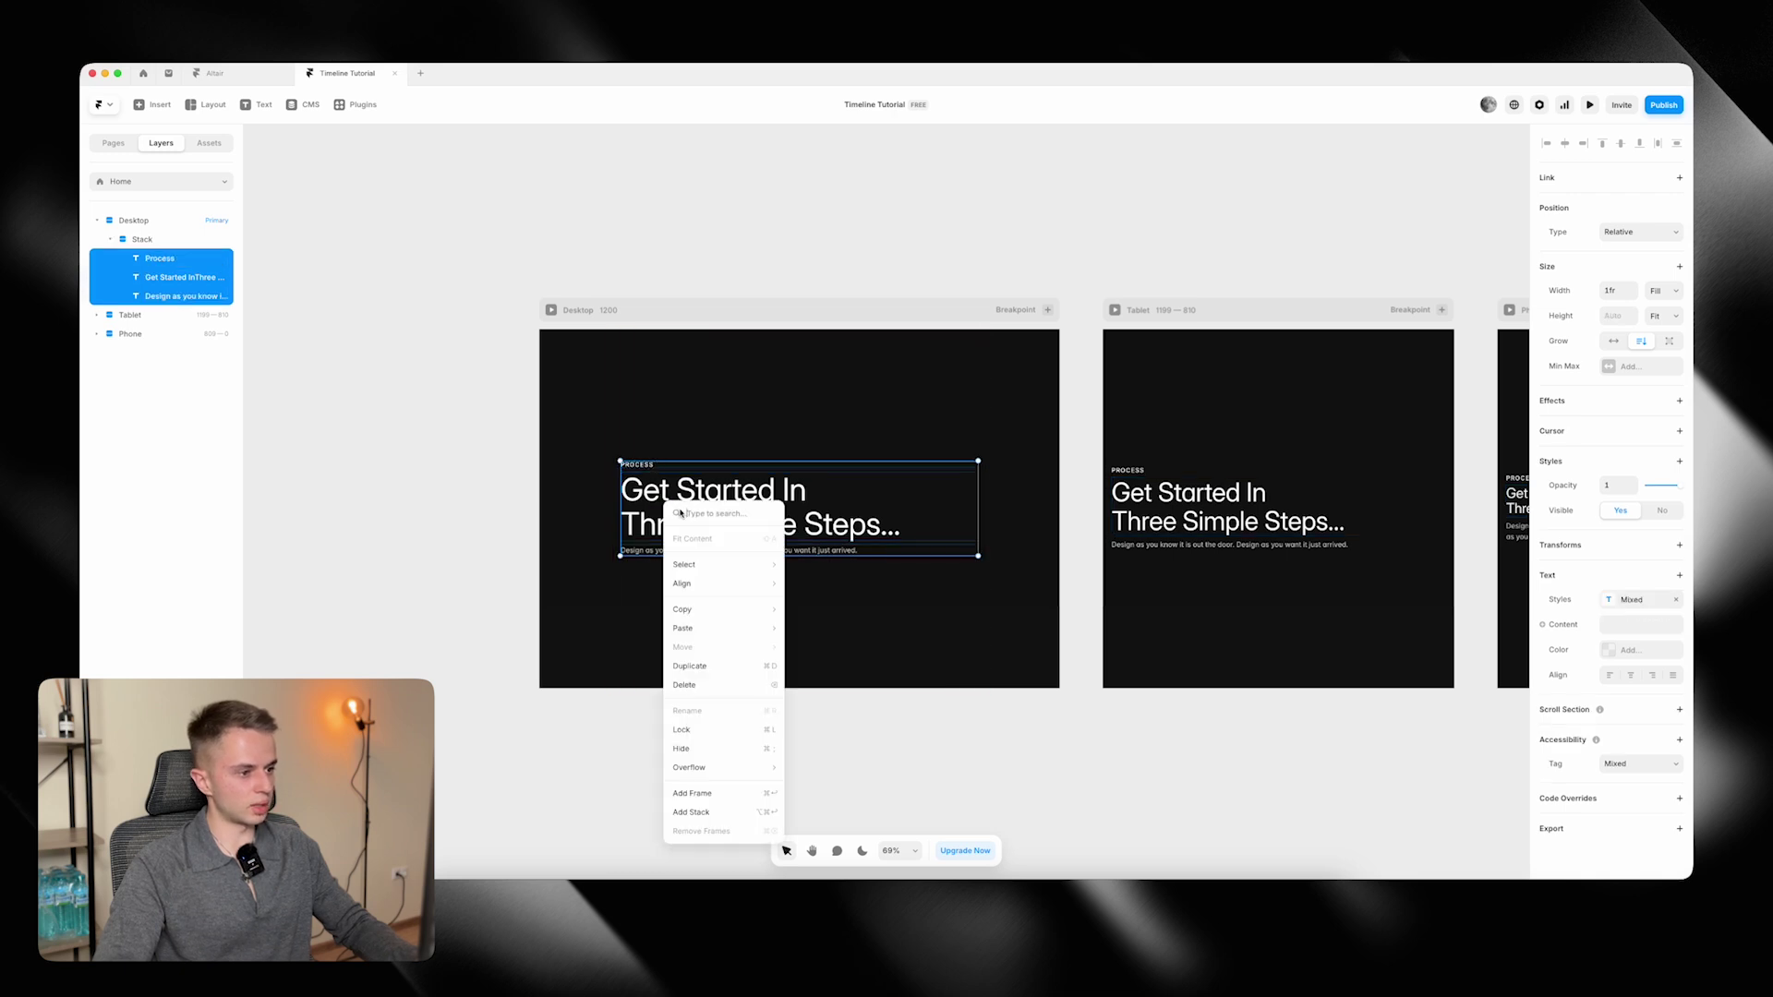
click(709, 813)
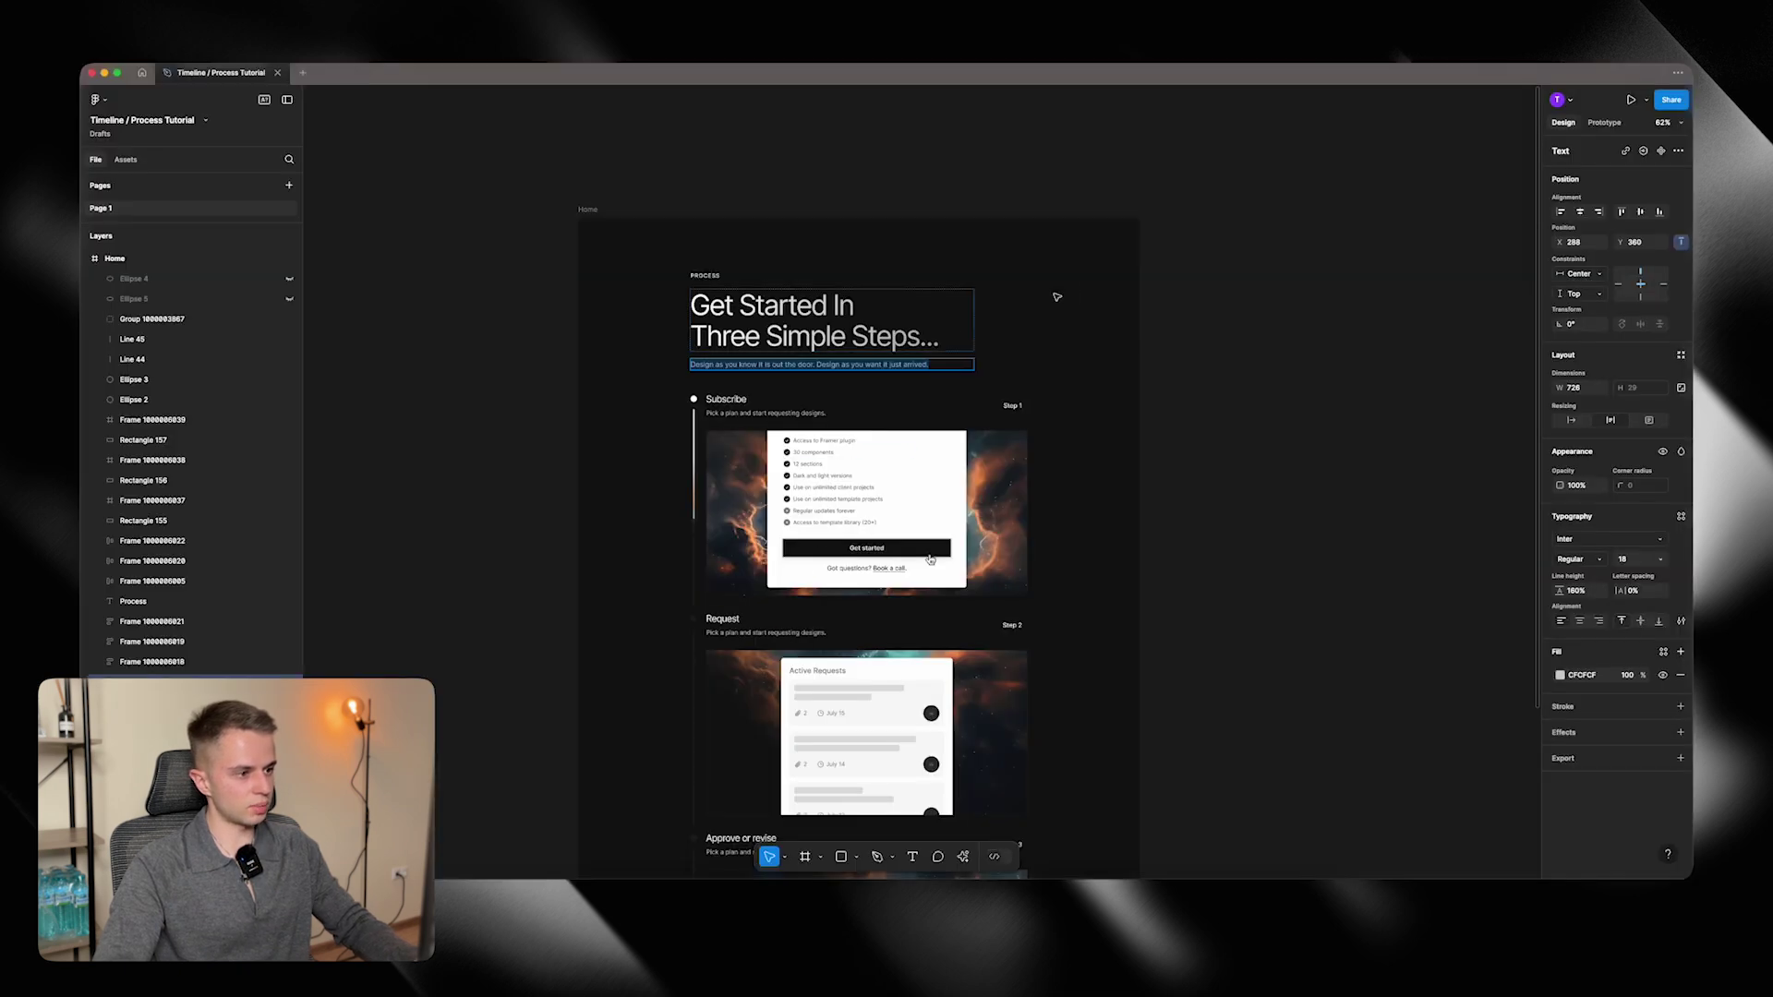
key(Escape)
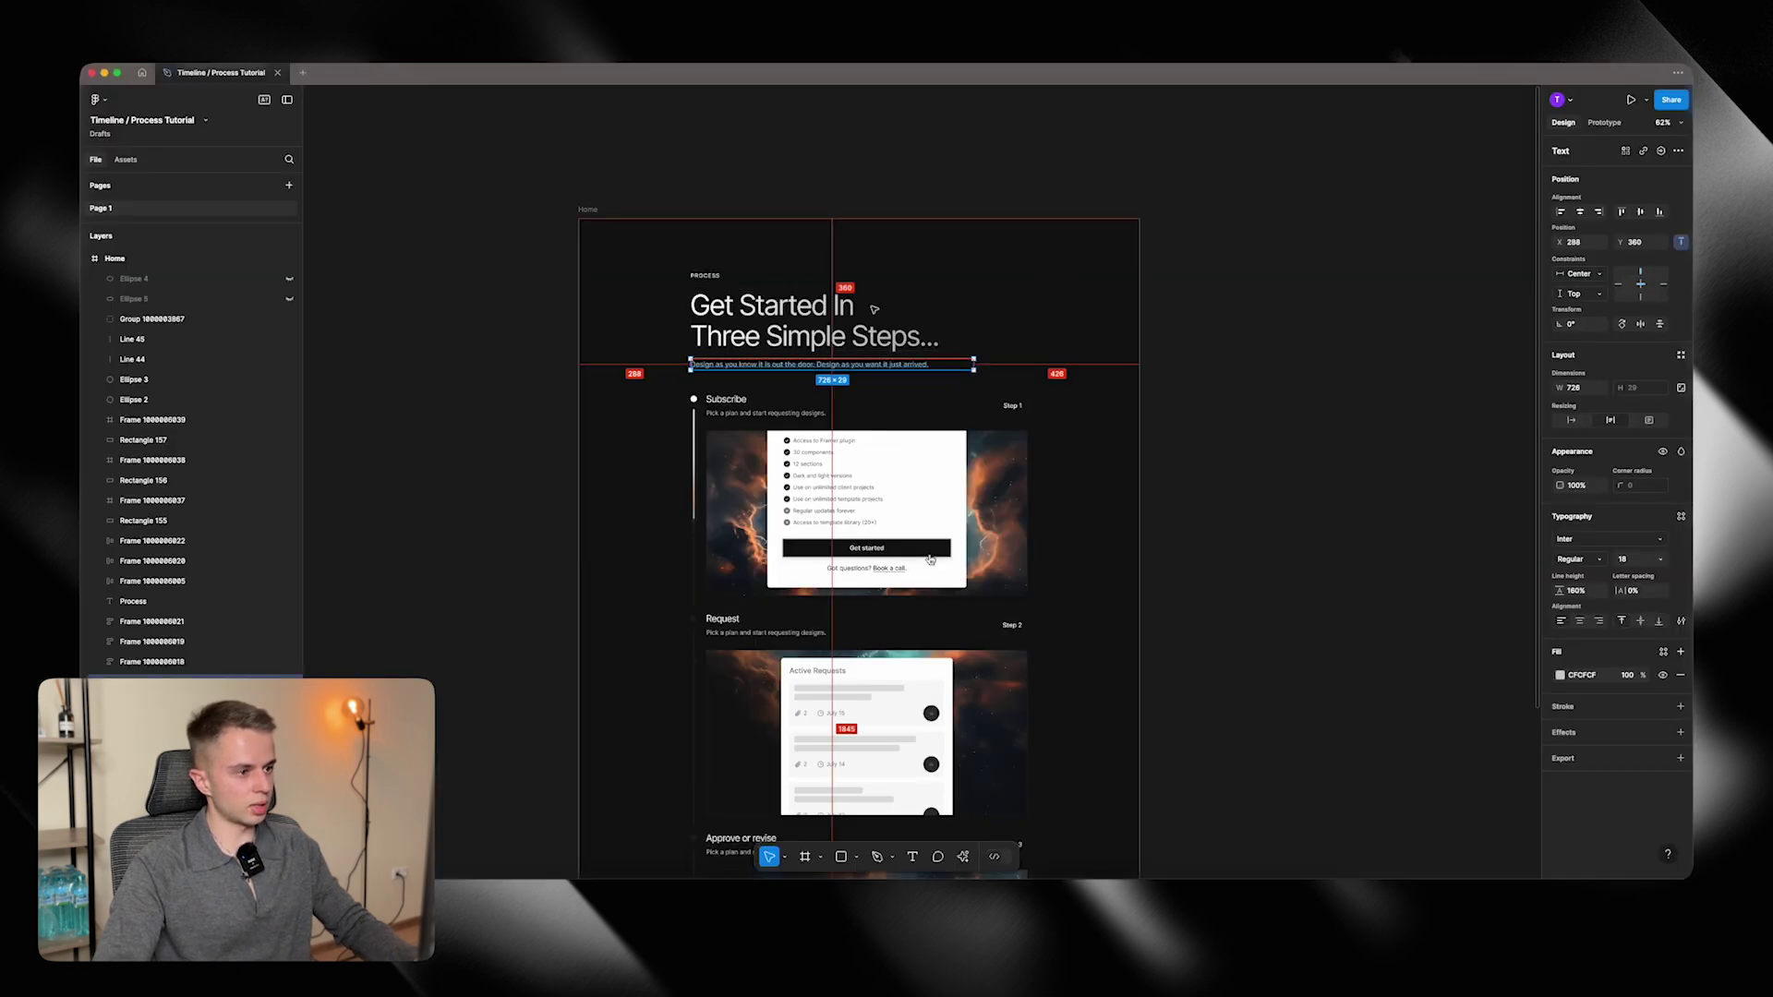
Set the inner text stack's gap to 24 and the outer stack's padding to 120, 20, 120, 20, following the Figma spacing.
click(838, 325)
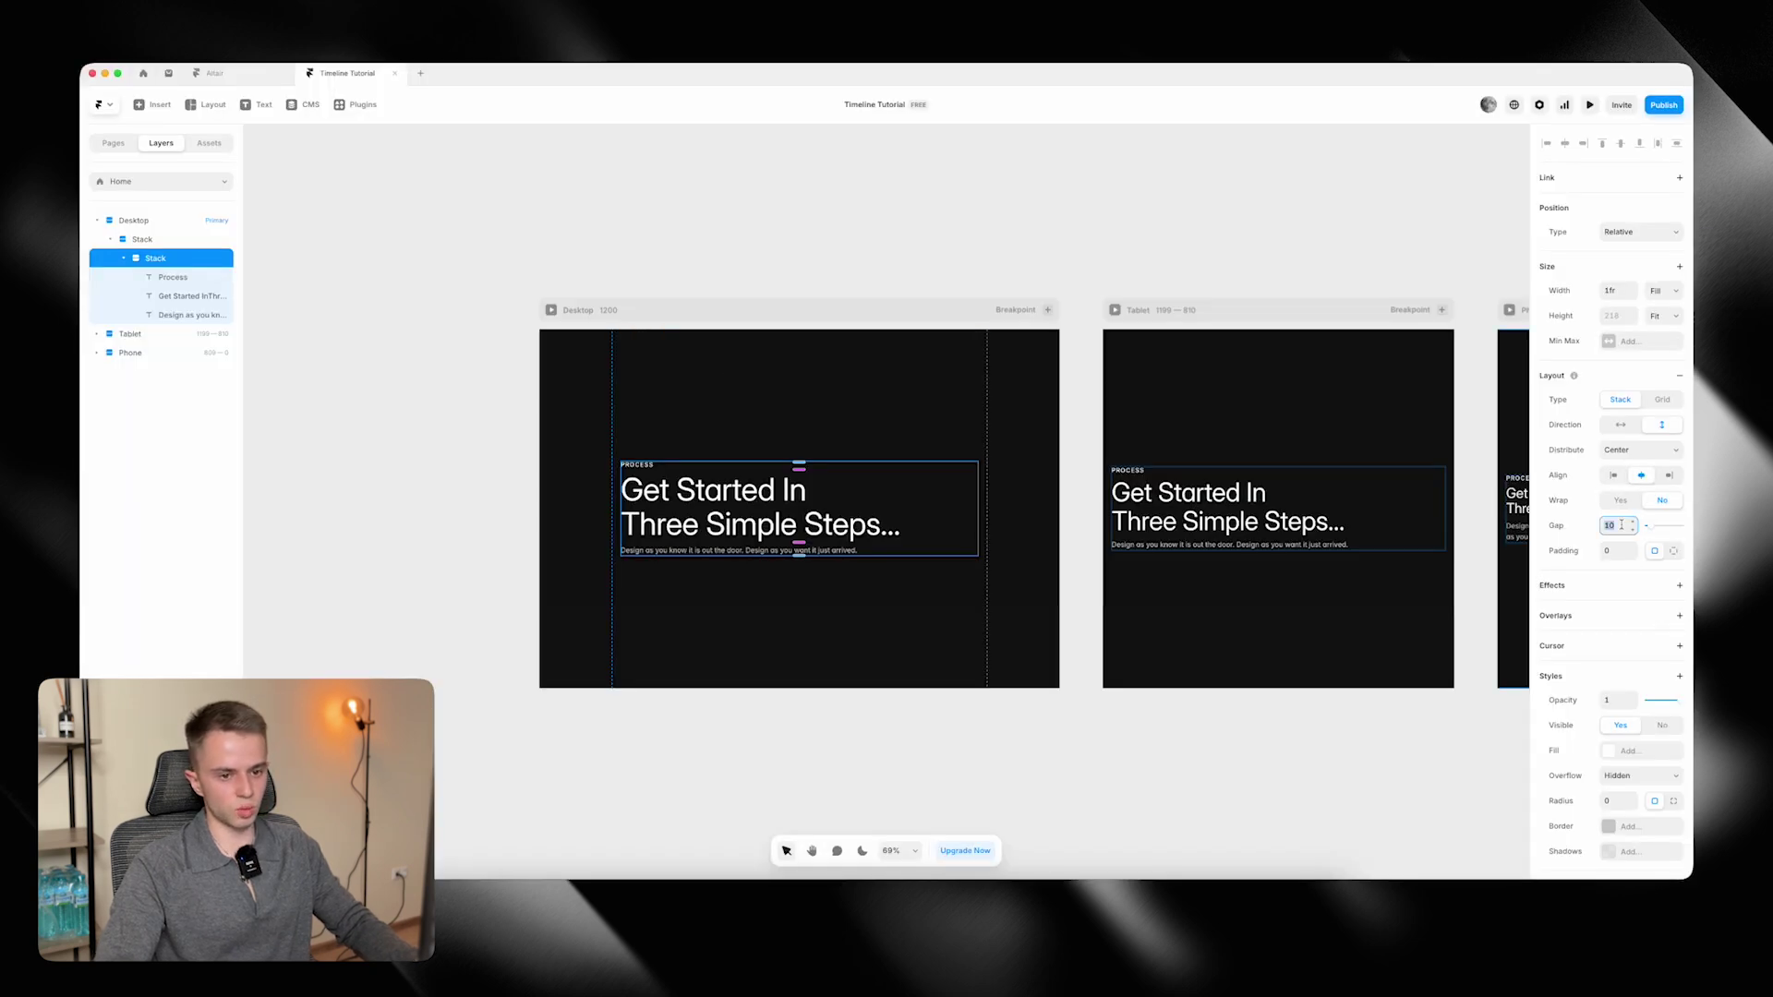
click(819, 411)
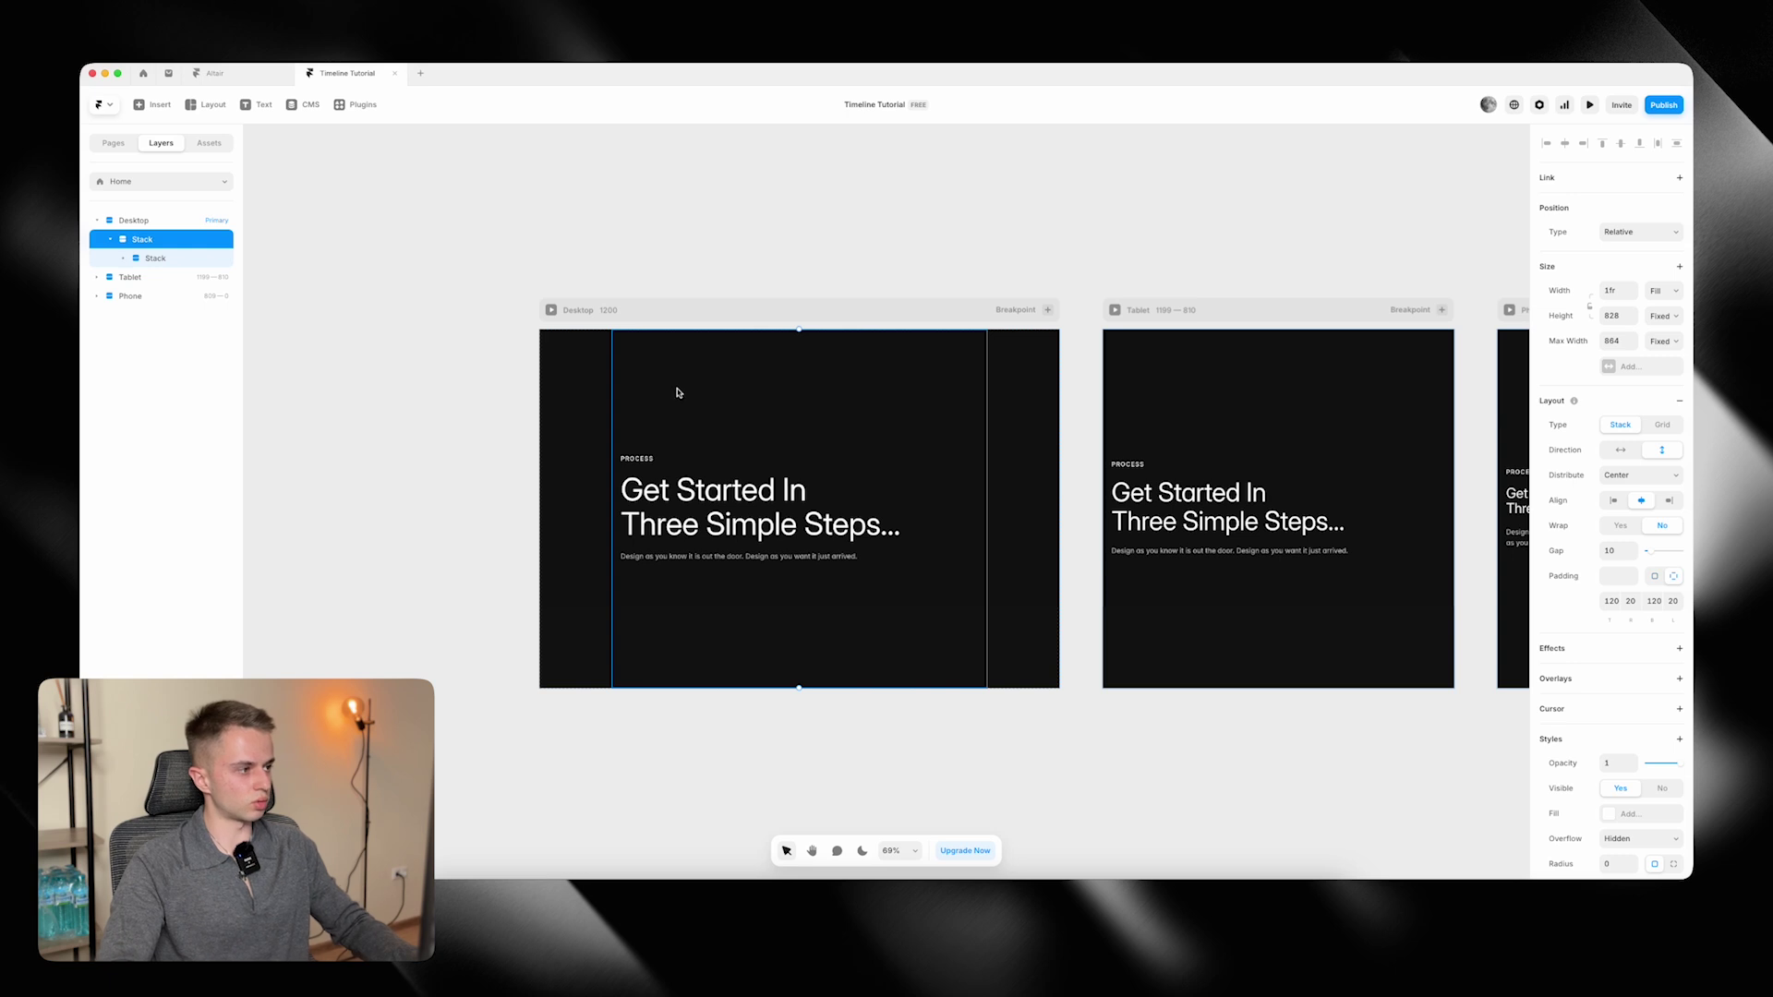
Rename the outer stack as "Process Wrapper".
double_click(190, 238)
text(Process Wrapper)
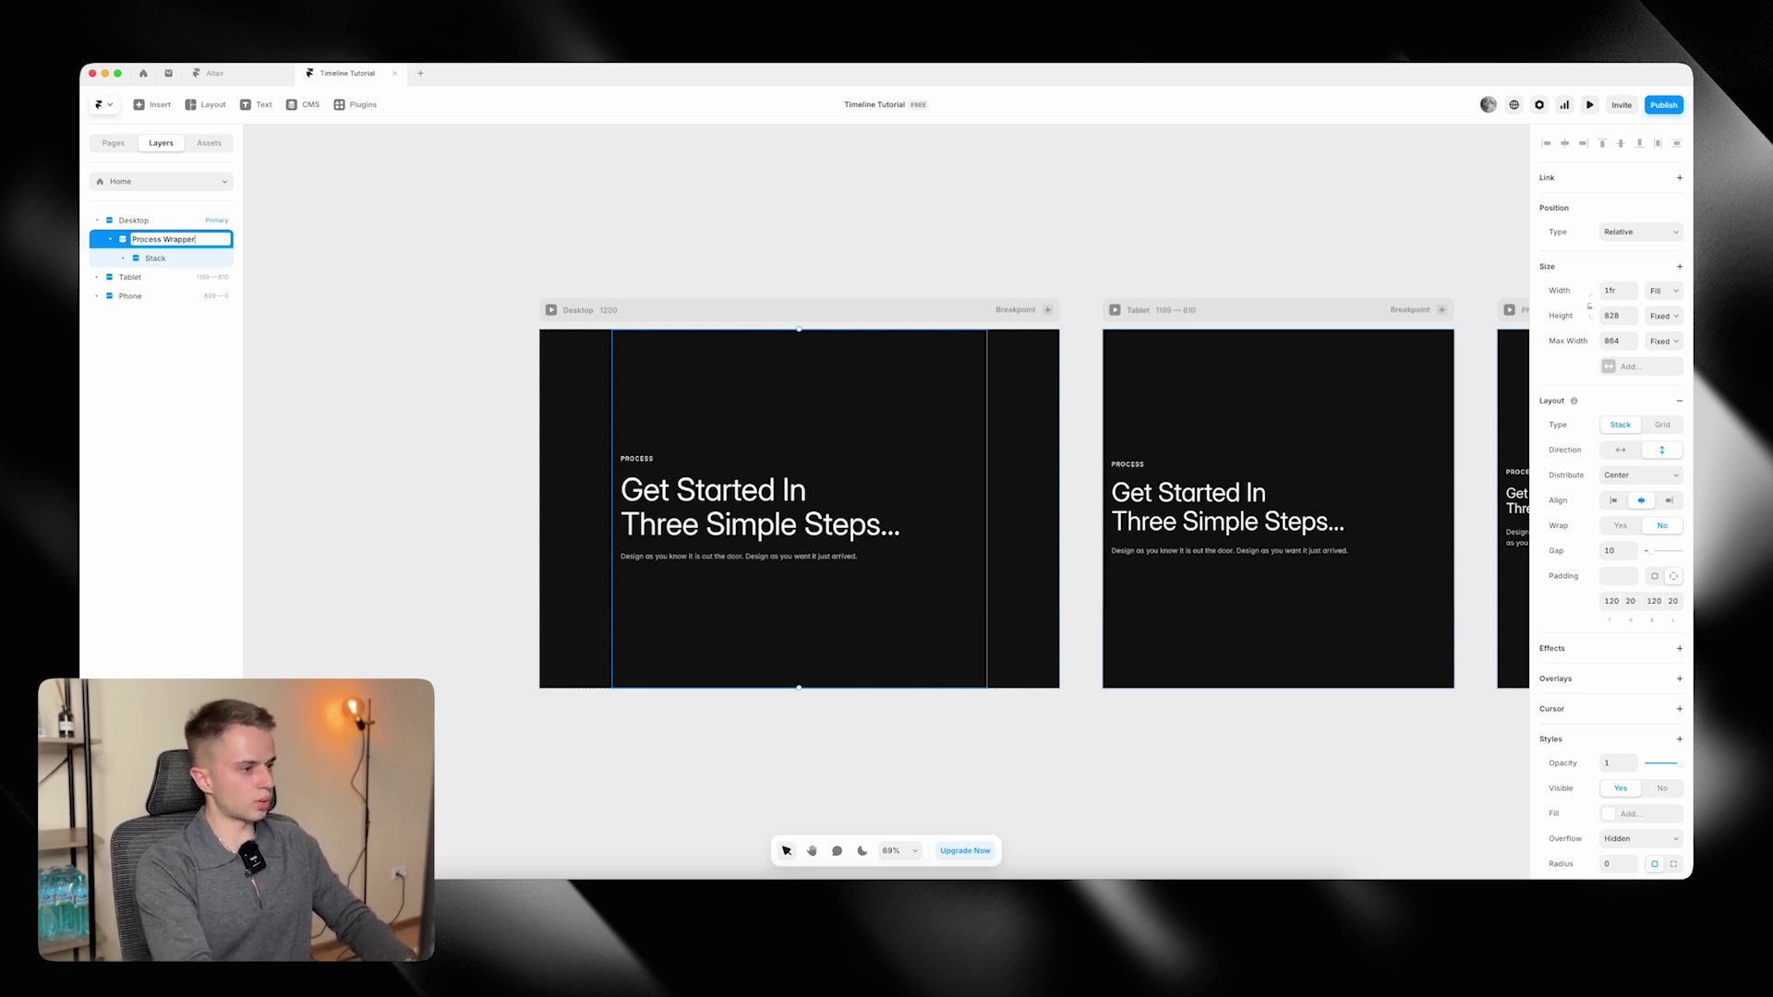
key(Return)
Rename the inner text stack as "Headline Wrapper".
double_click(209, 259)
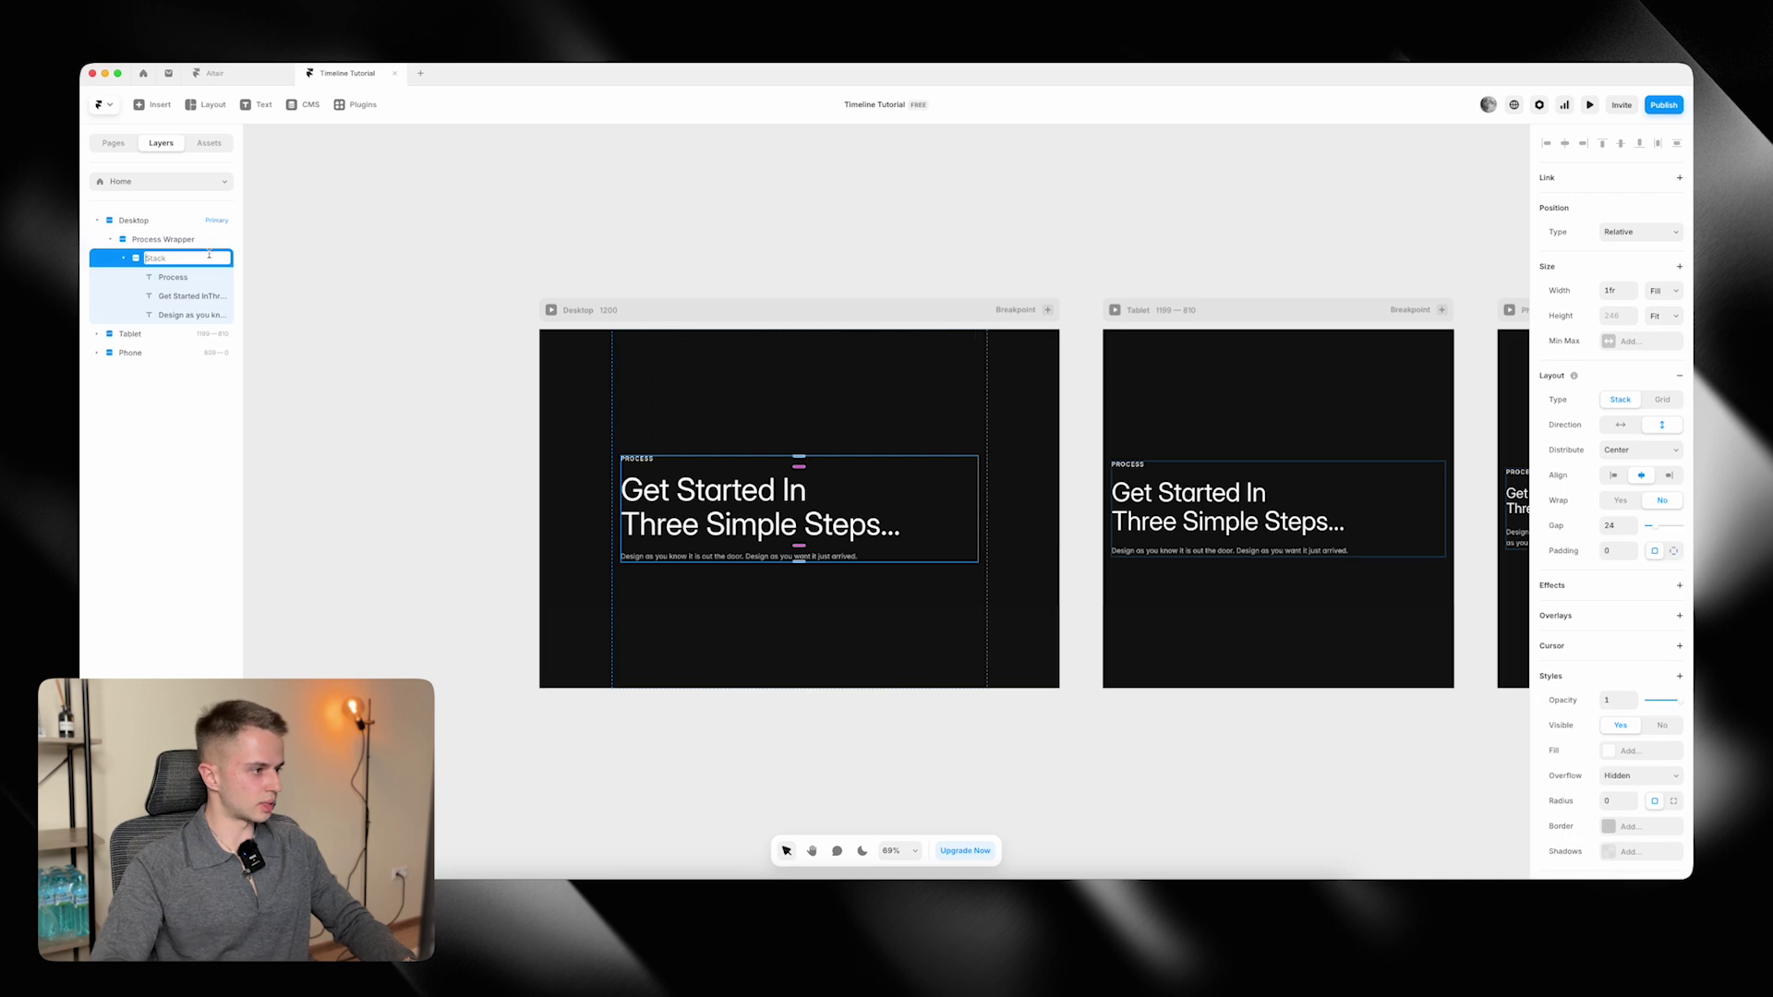
text(Headline Wrap)
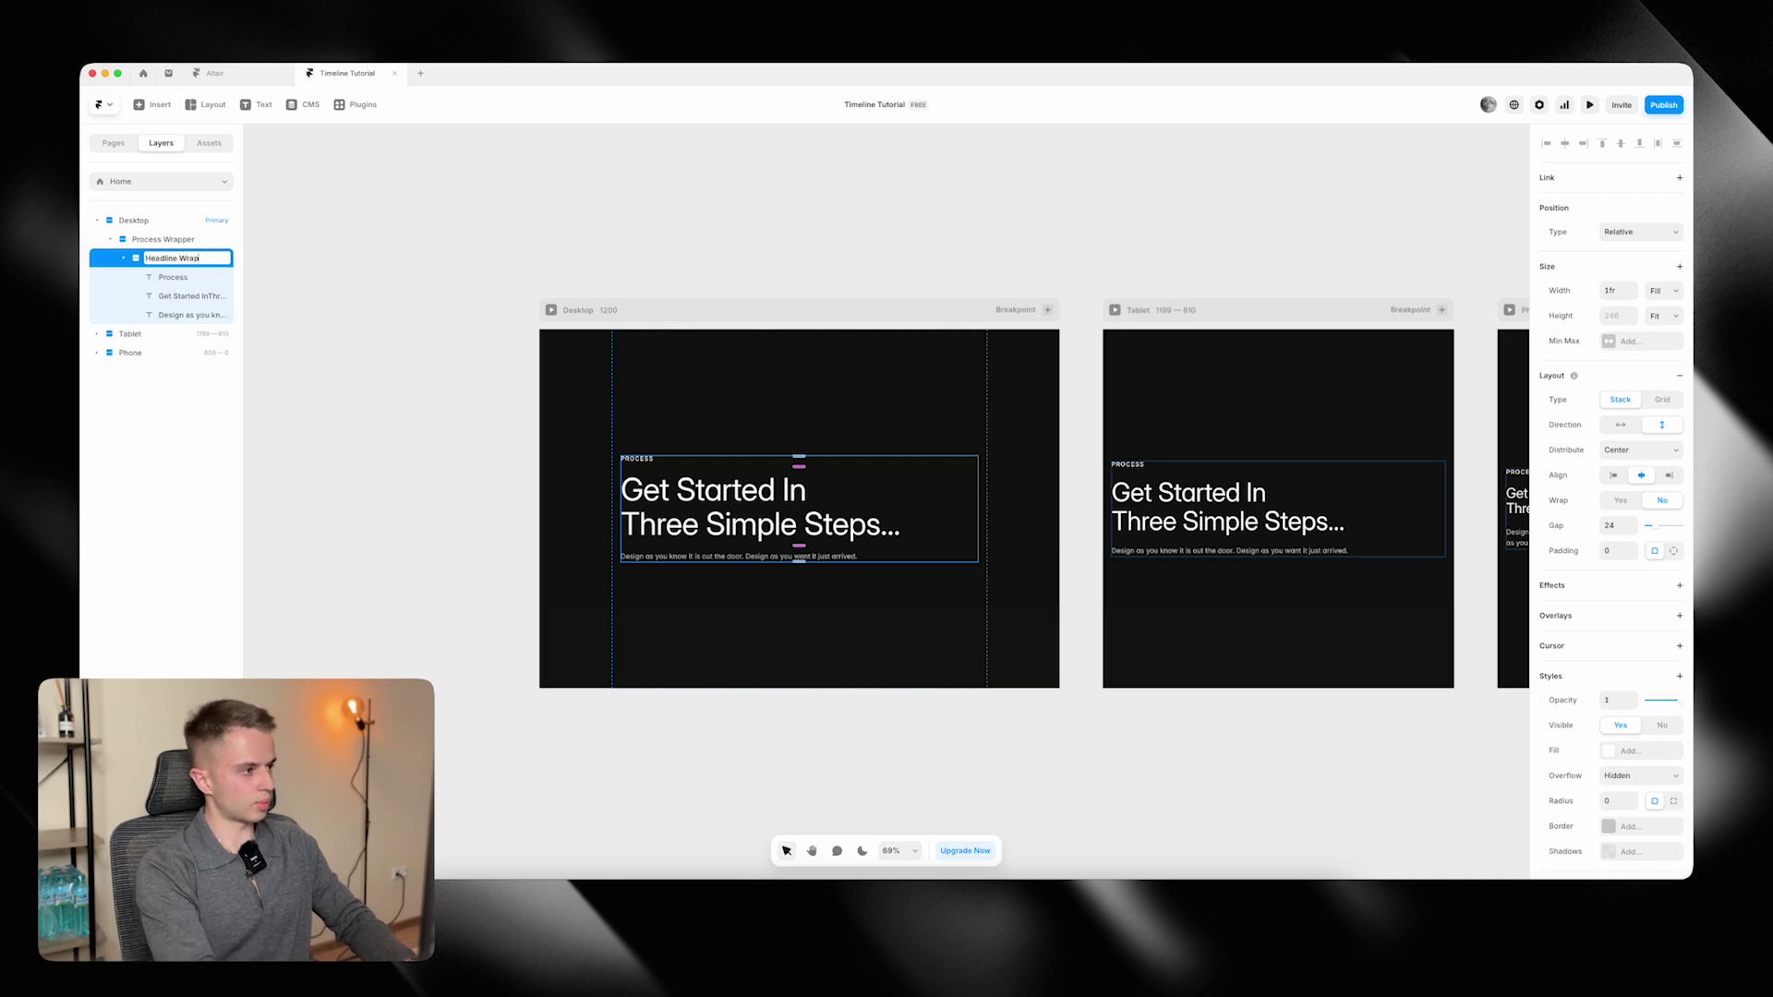
text(per)
key(Return)
Set the height of the Process Wrapper stack to Fit Content.
click(193, 243)
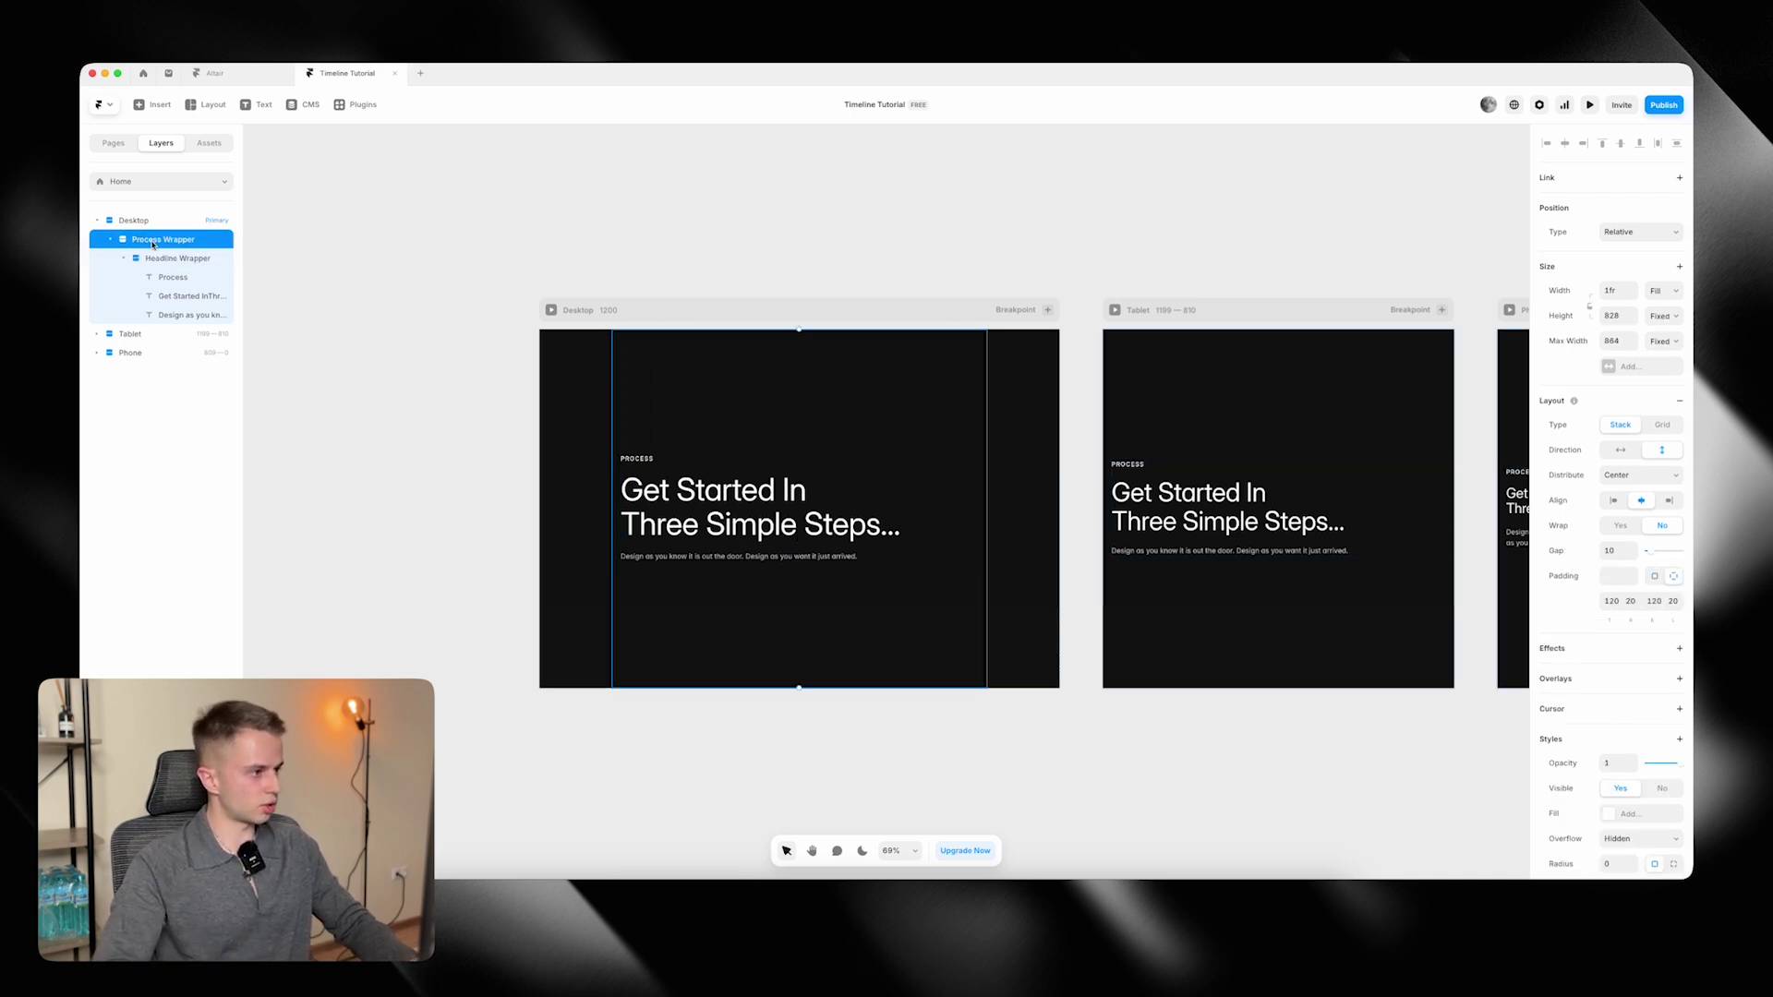
click(1660, 321)
click(1659, 356)
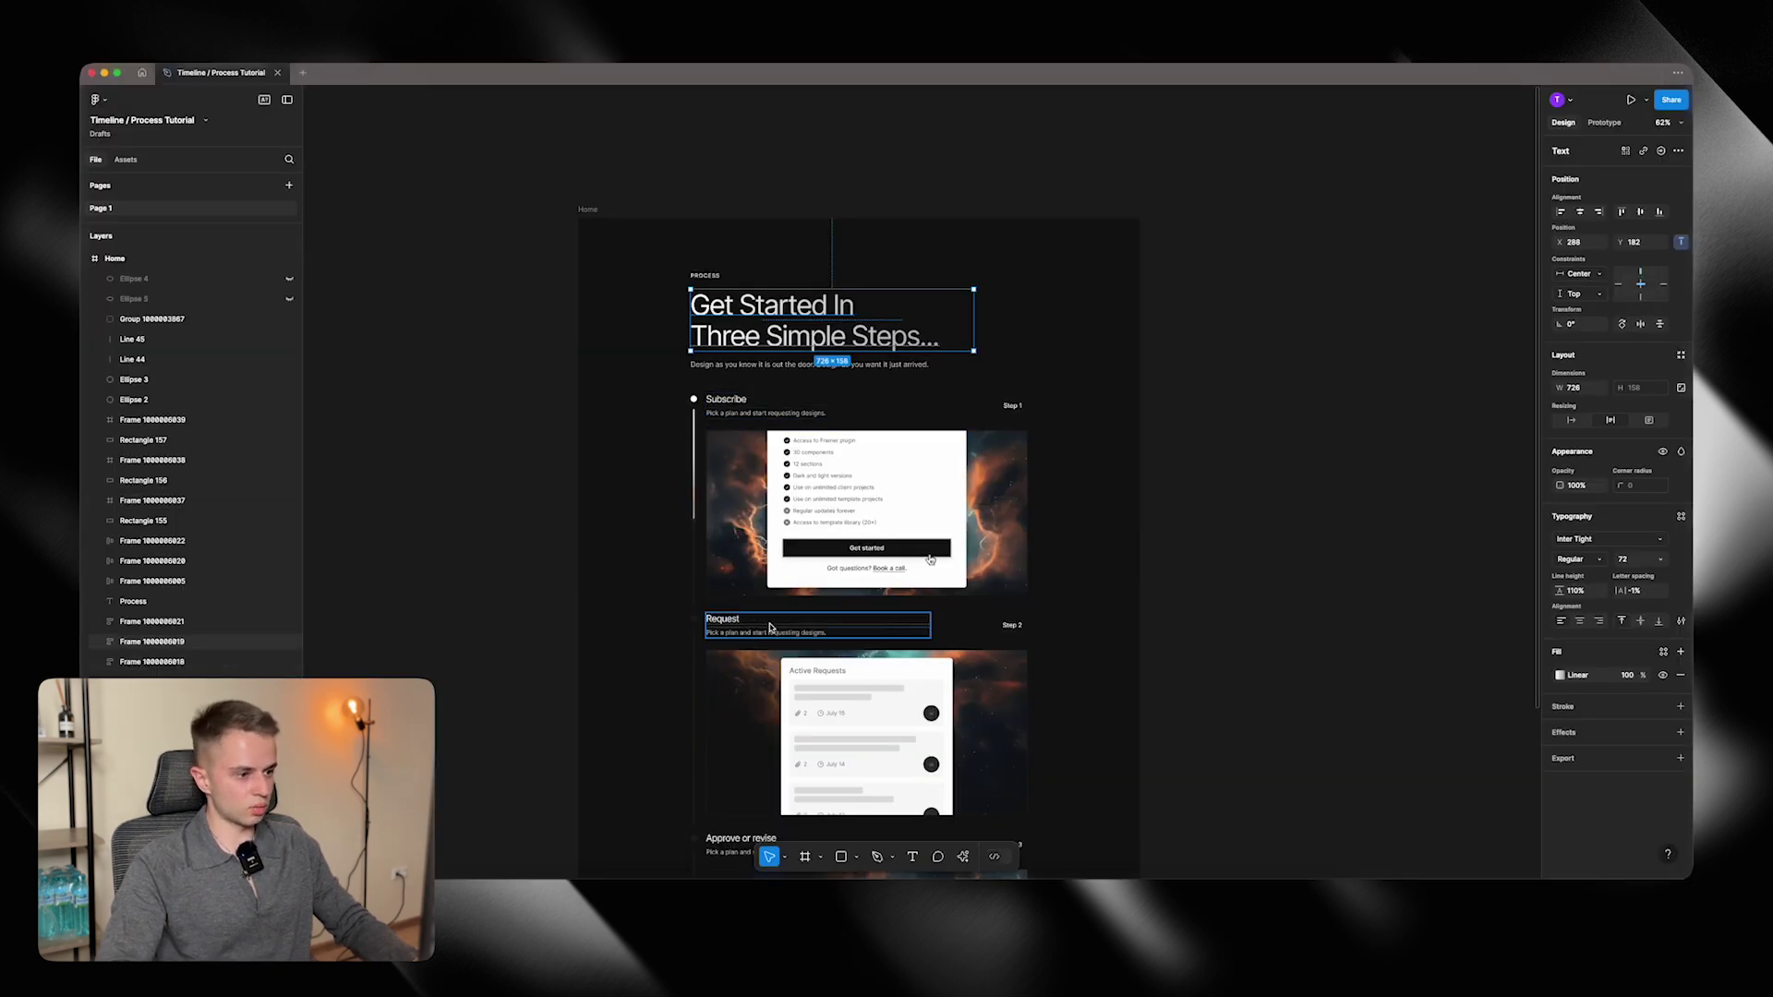
Examine the three process steps in the Figma design, marking out the whole steps area and the Subscribe step's elements.
drag(1078, 381, 993, 445)
click(664, 393)
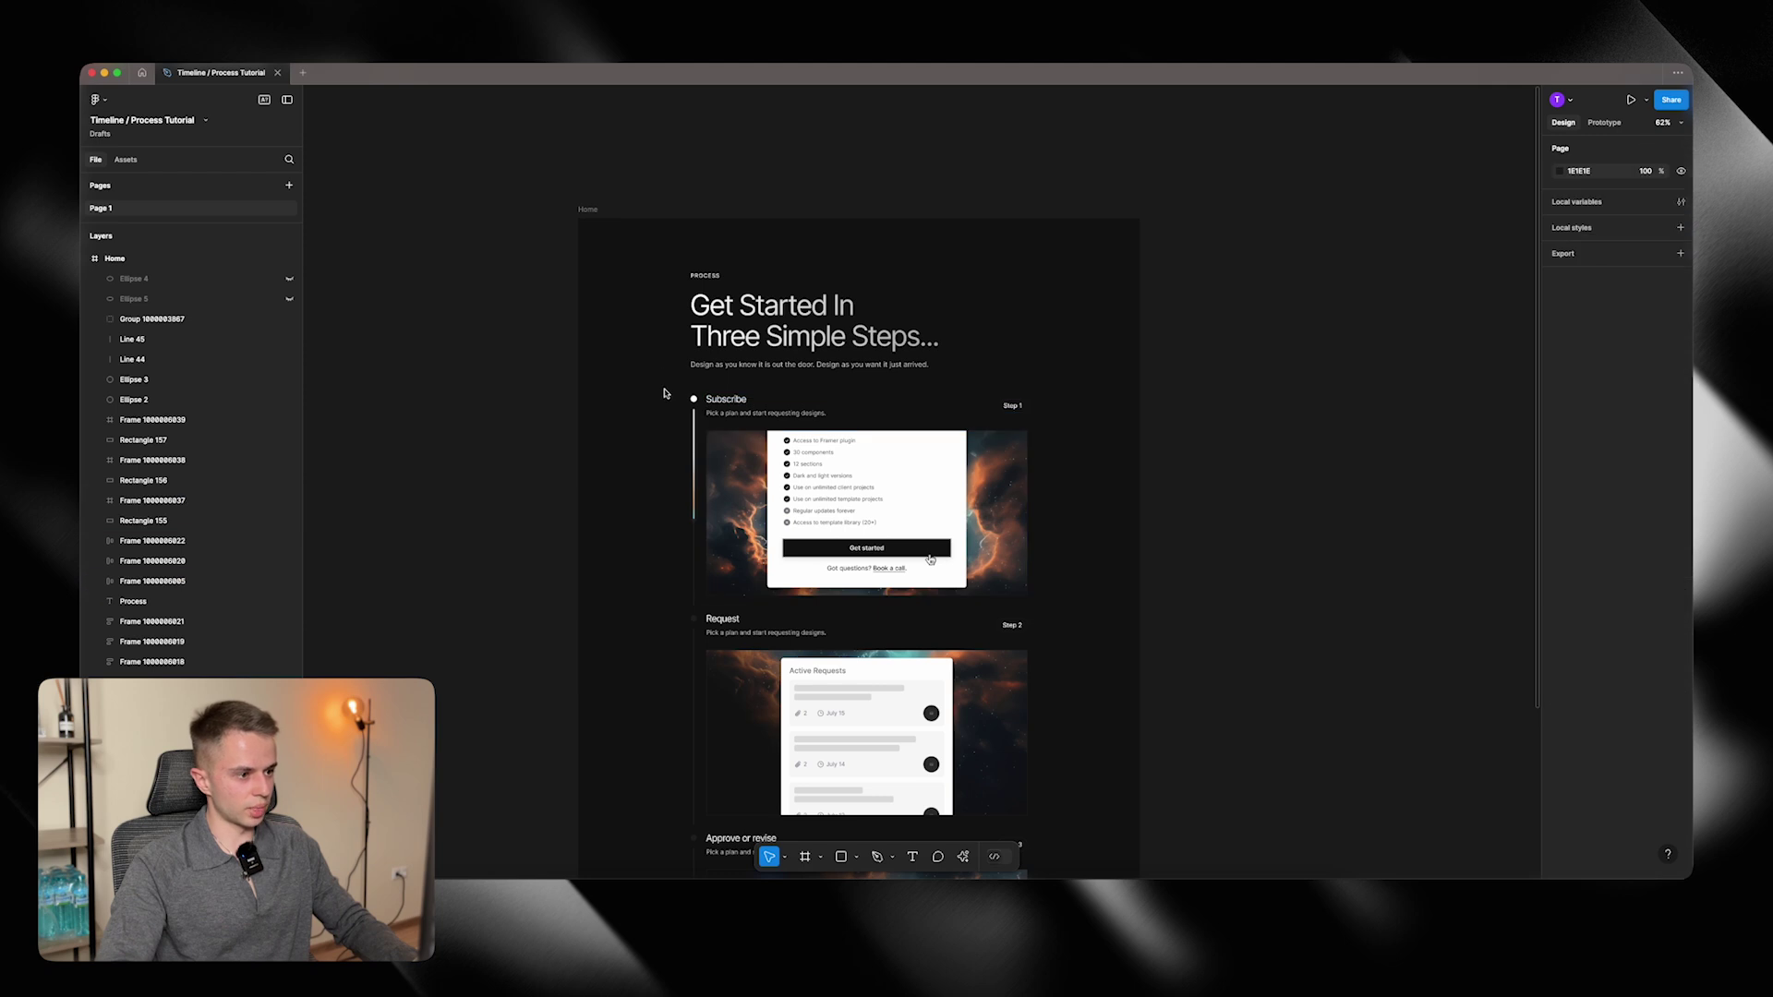
scroll(664, 392, down, 3)
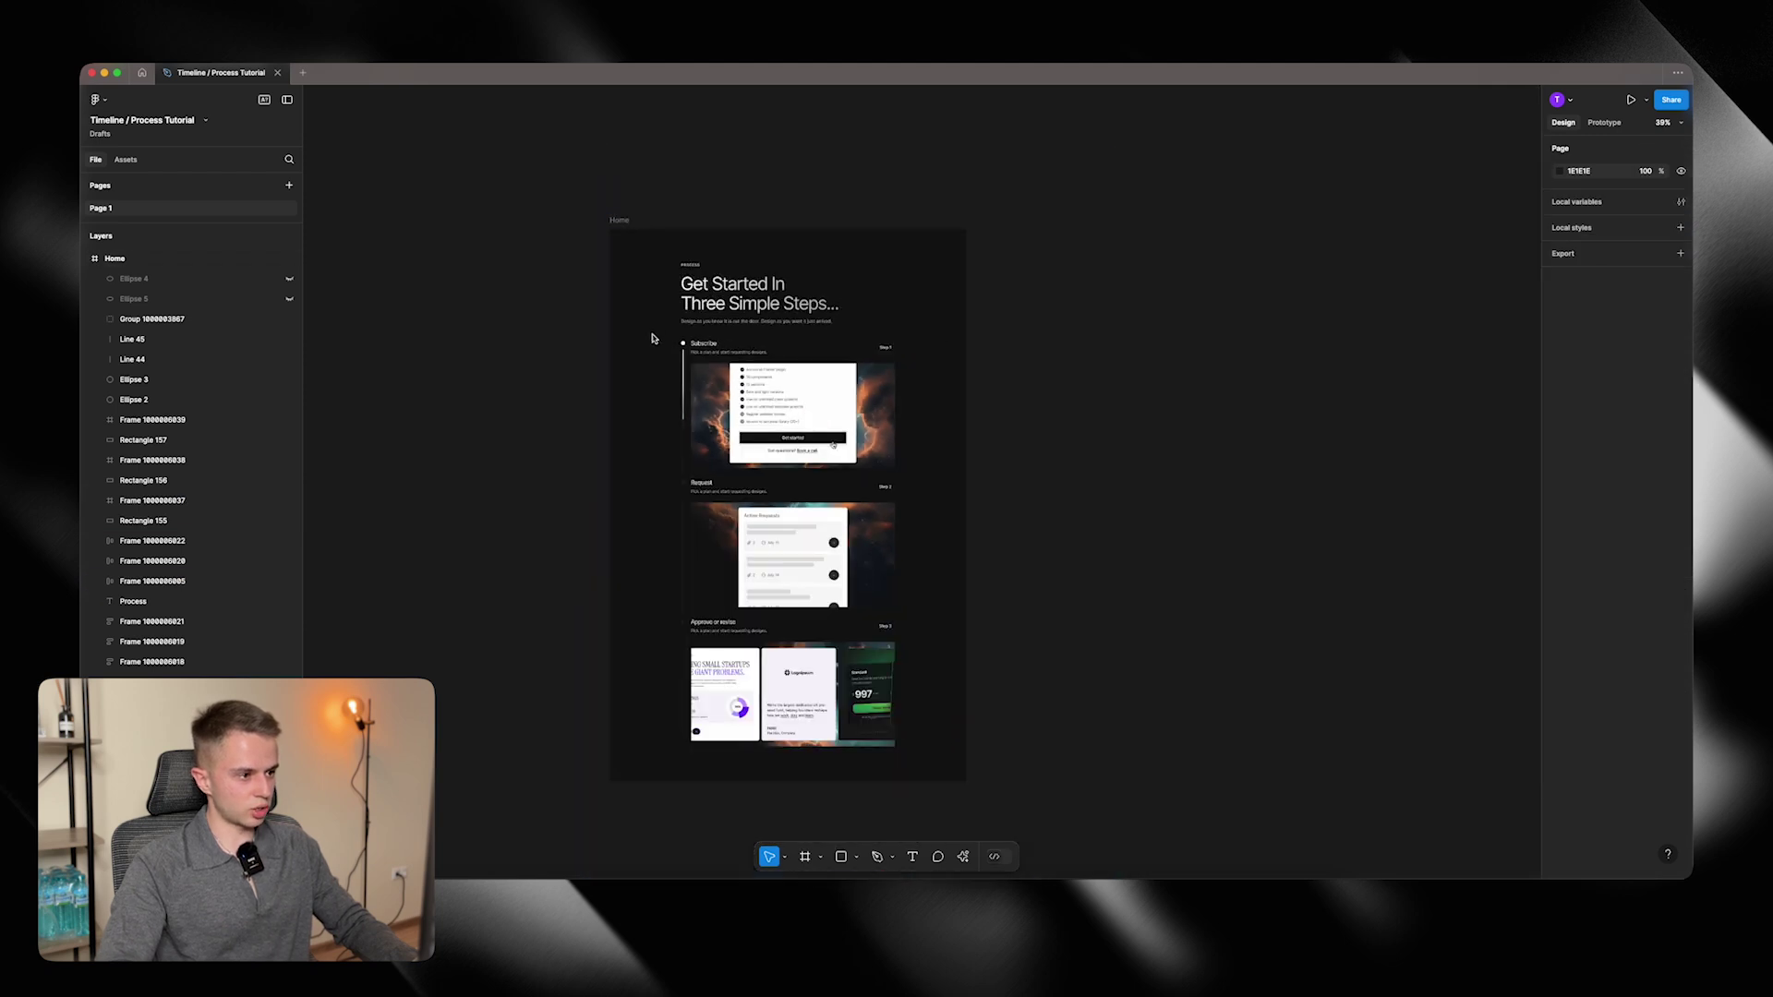
drag(653, 338, 963, 765)
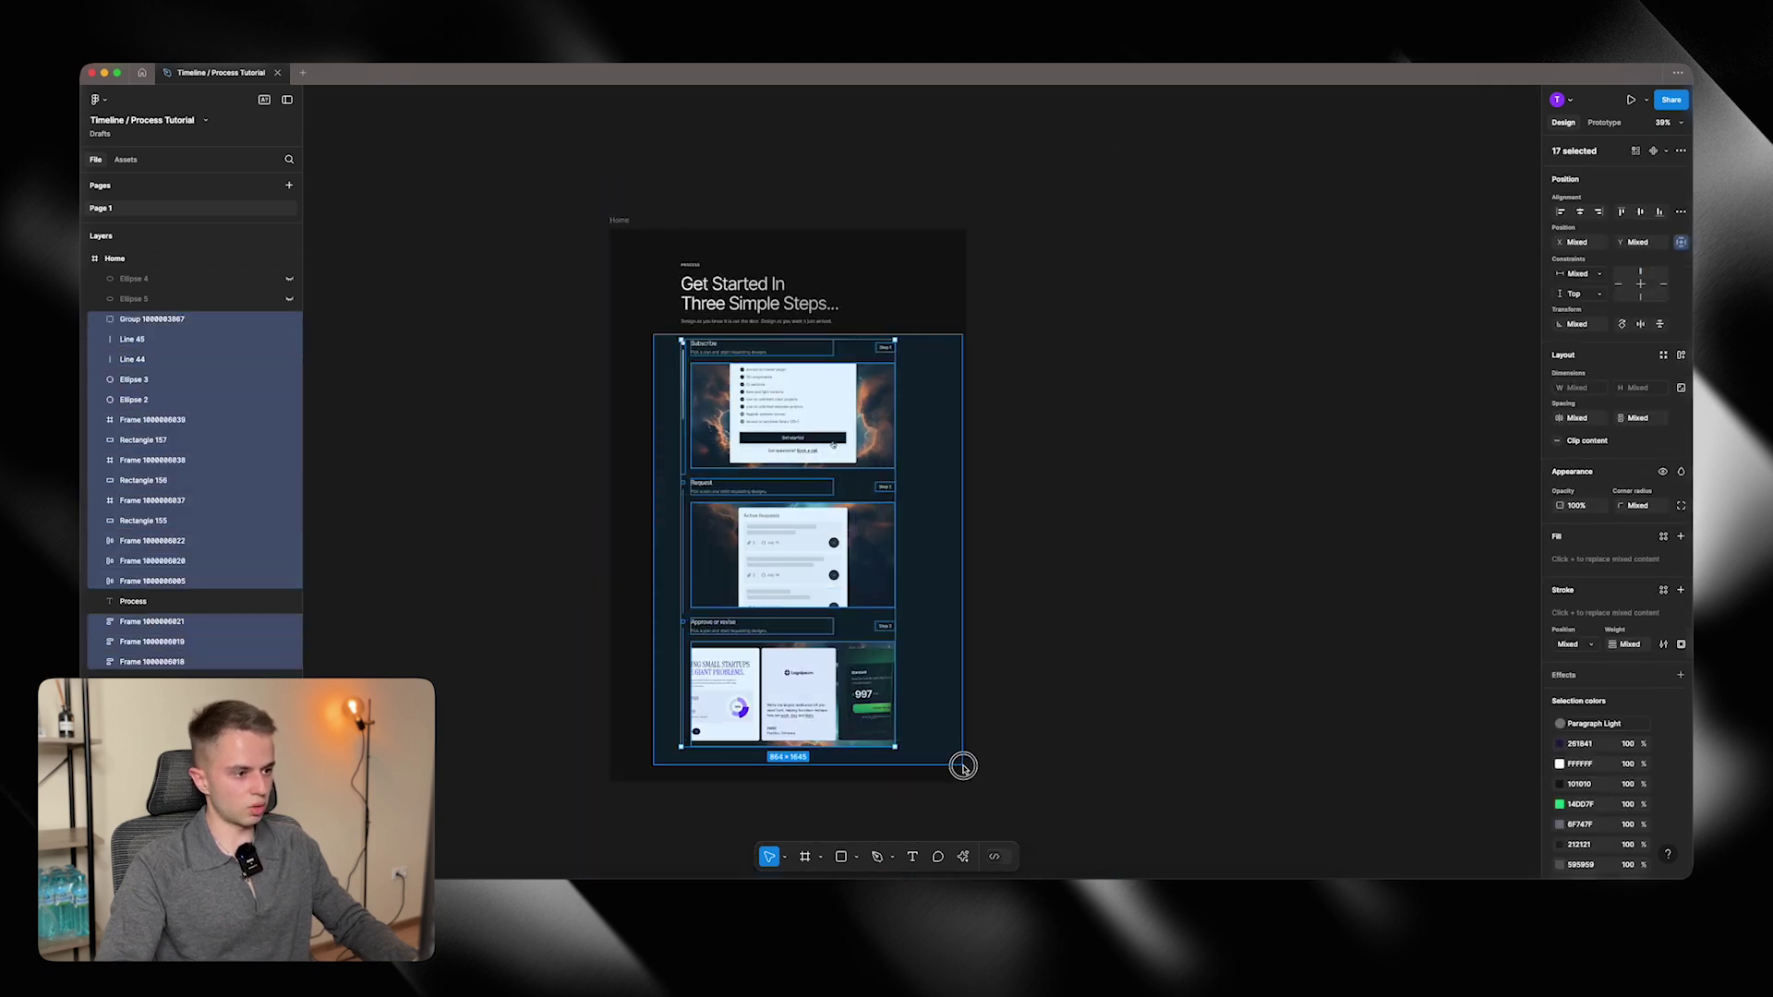
click(655, 330)
drag(660, 349, 908, 477)
drag(912, 471, 652, 328)
scroll(834, 356, down, 5)
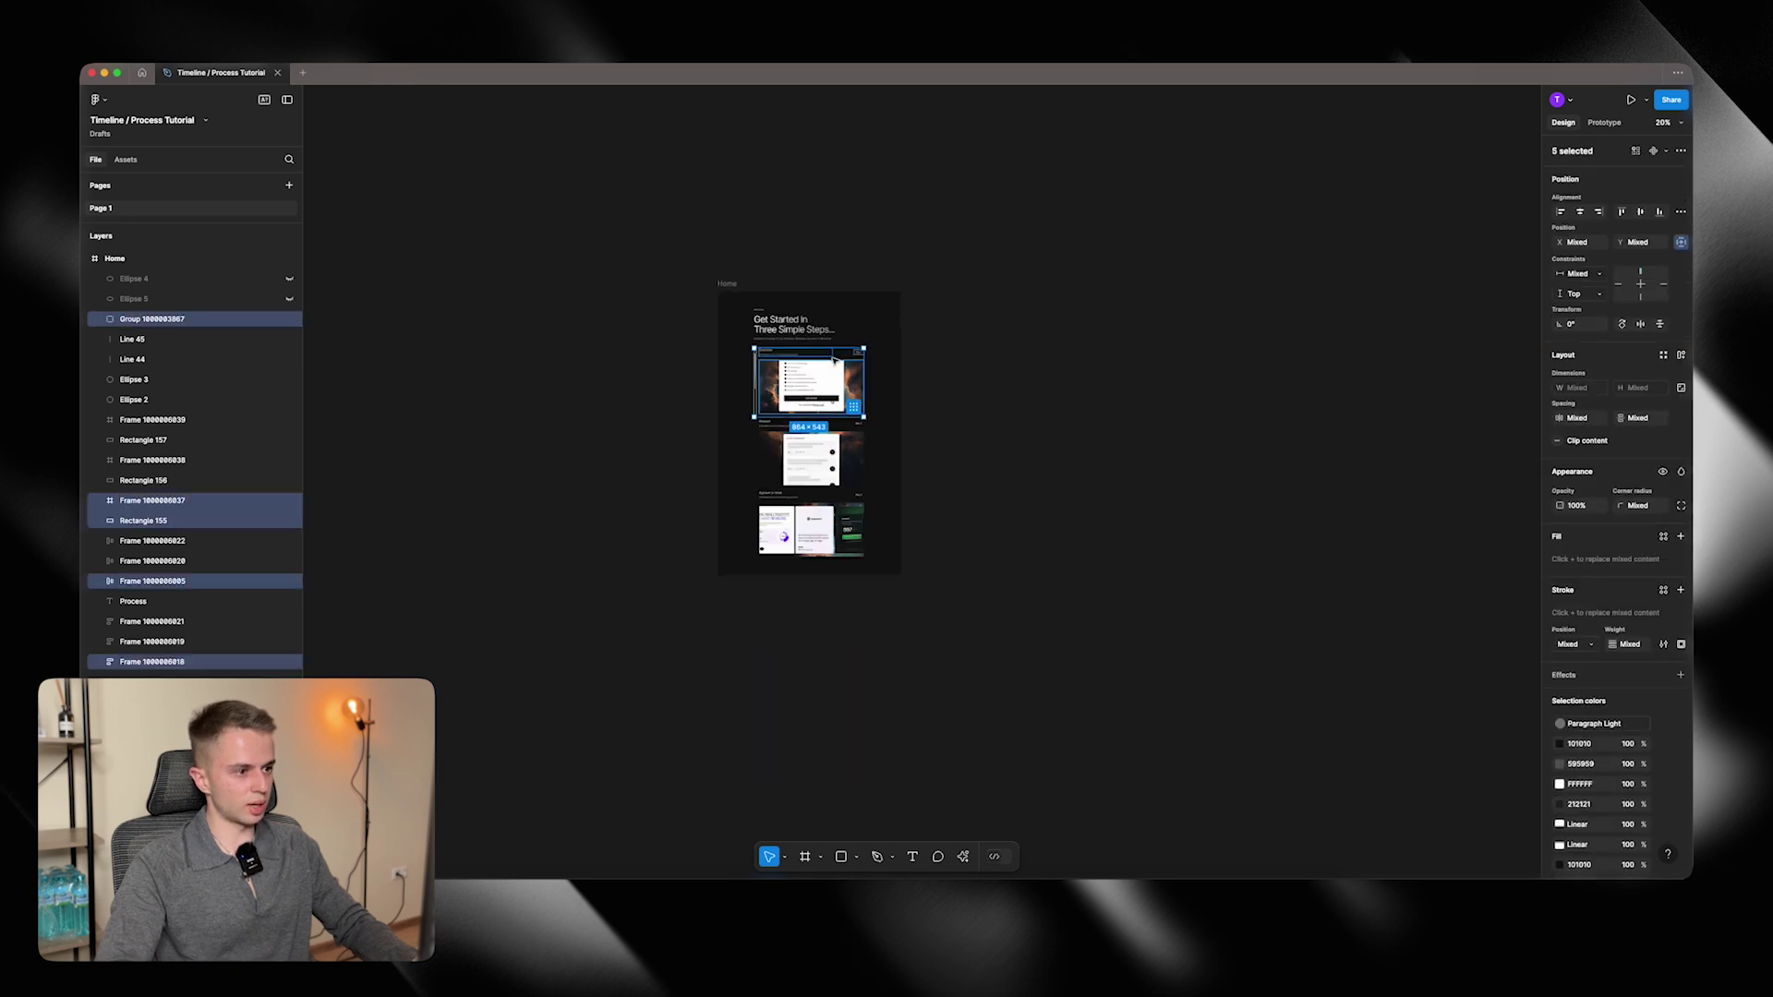
scroll(854, 406, up, 4)
click(926, 316)
scroll(776, 323, up, 1)
scroll(774, 316, up, 2)
In Framer, add a frame below the Headline Wrapper inside the Process Wrapper, with width Fill and height about 830.
key(super+Tab)
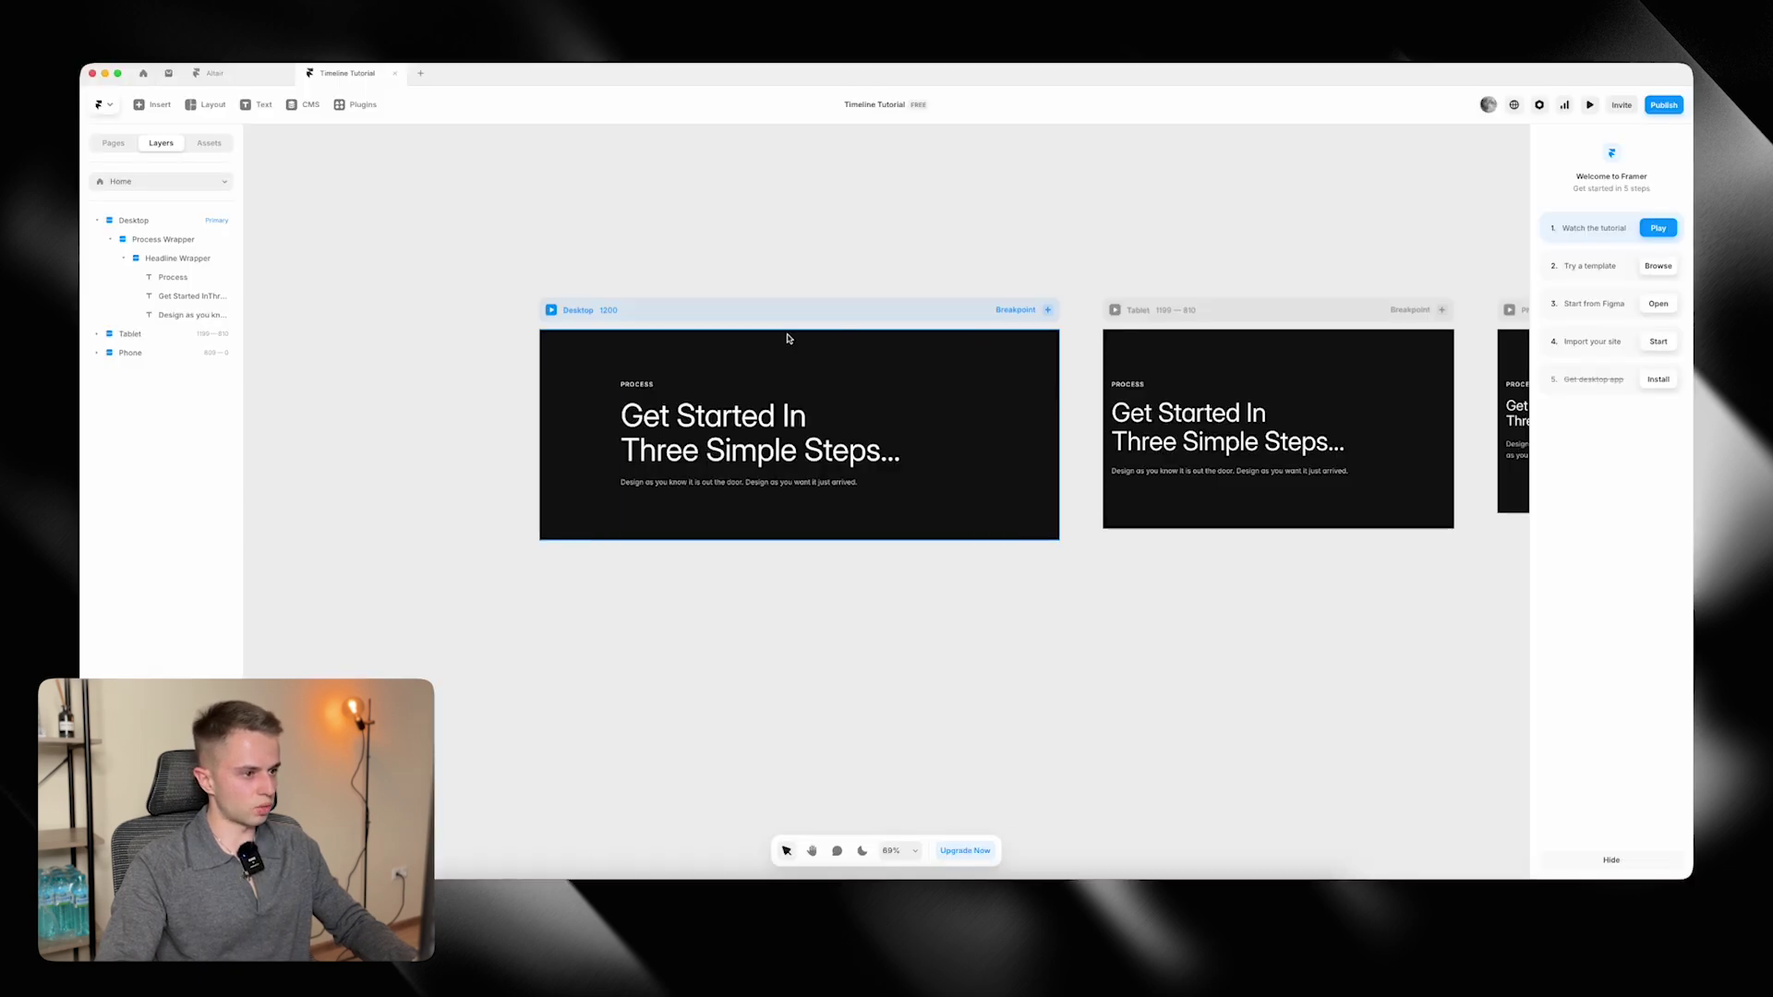
key(f)
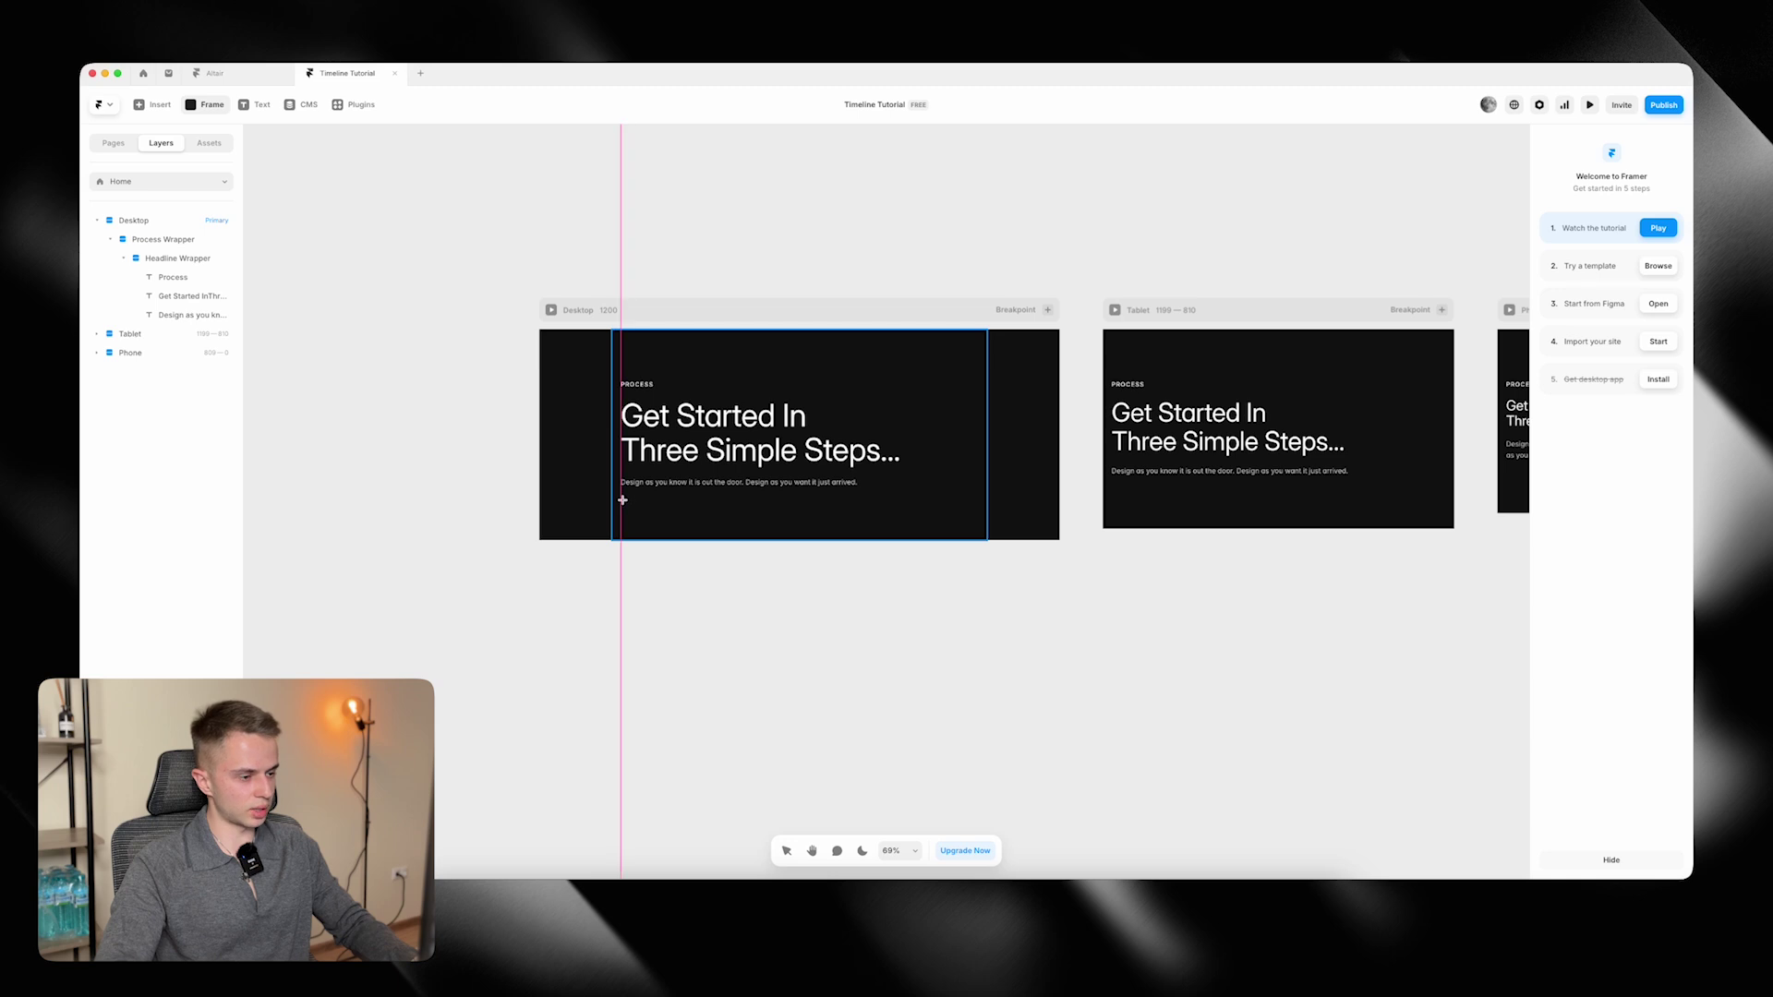
drag(620, 500, 973, 522)
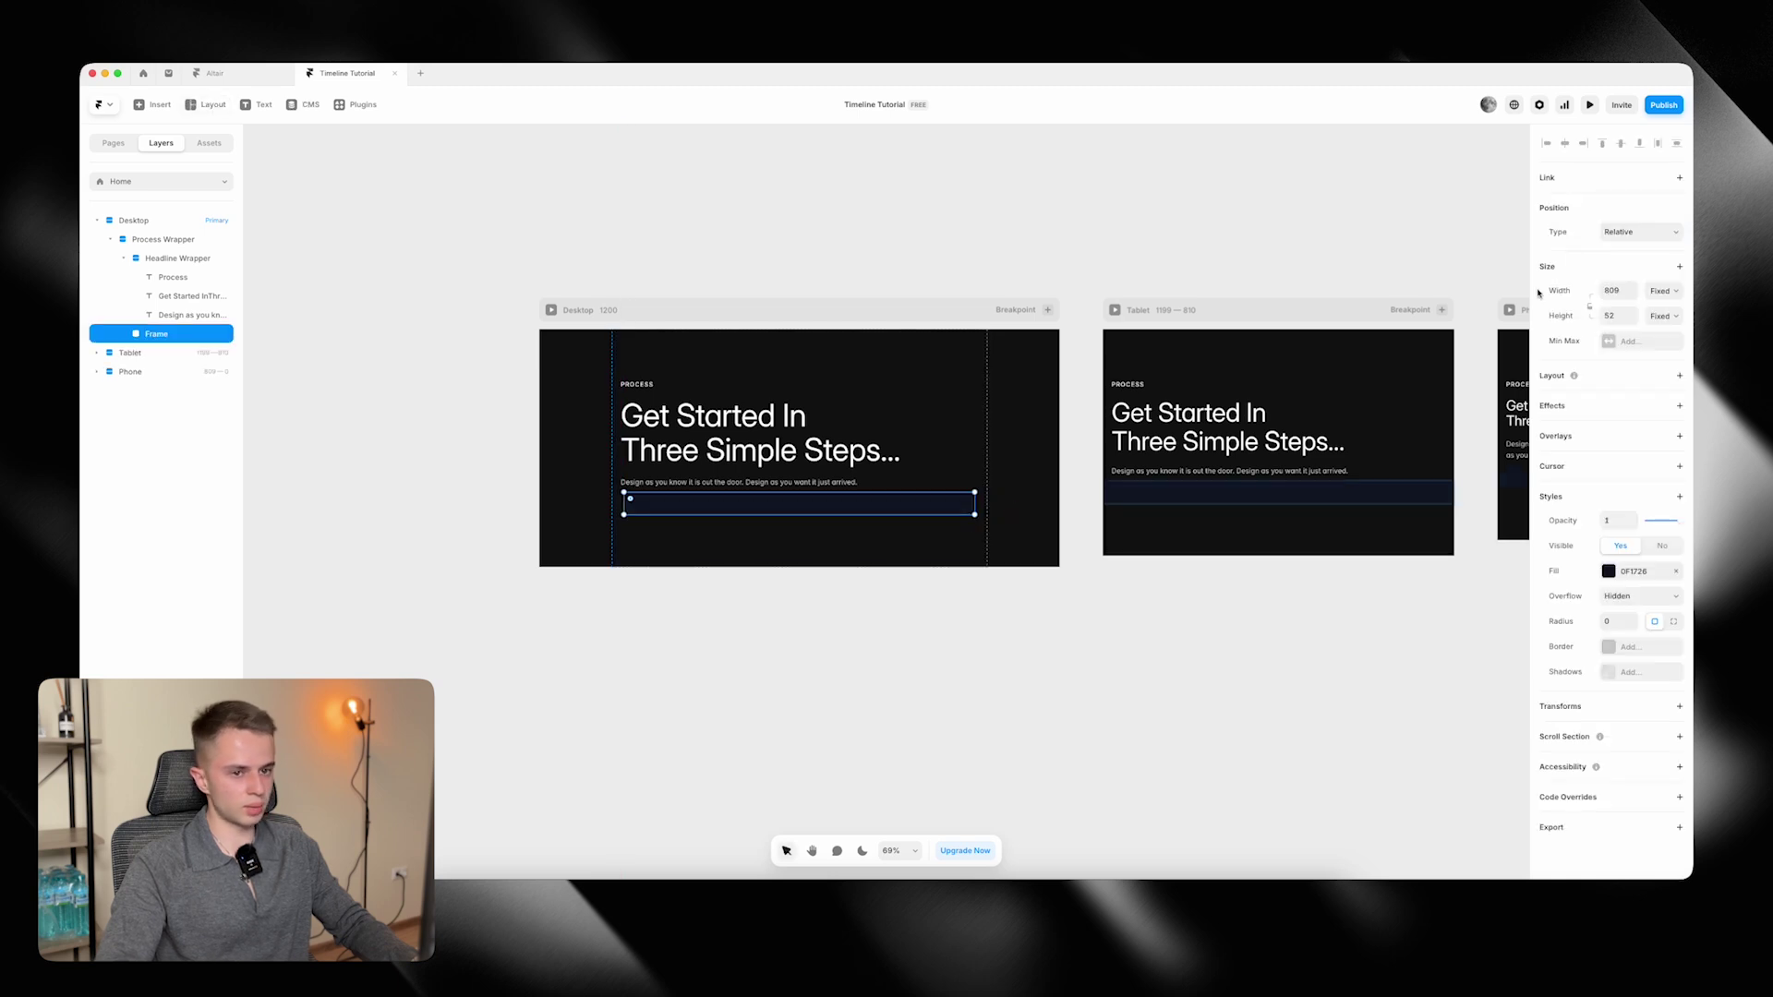
click(1679, 290)
click(1658, 315)
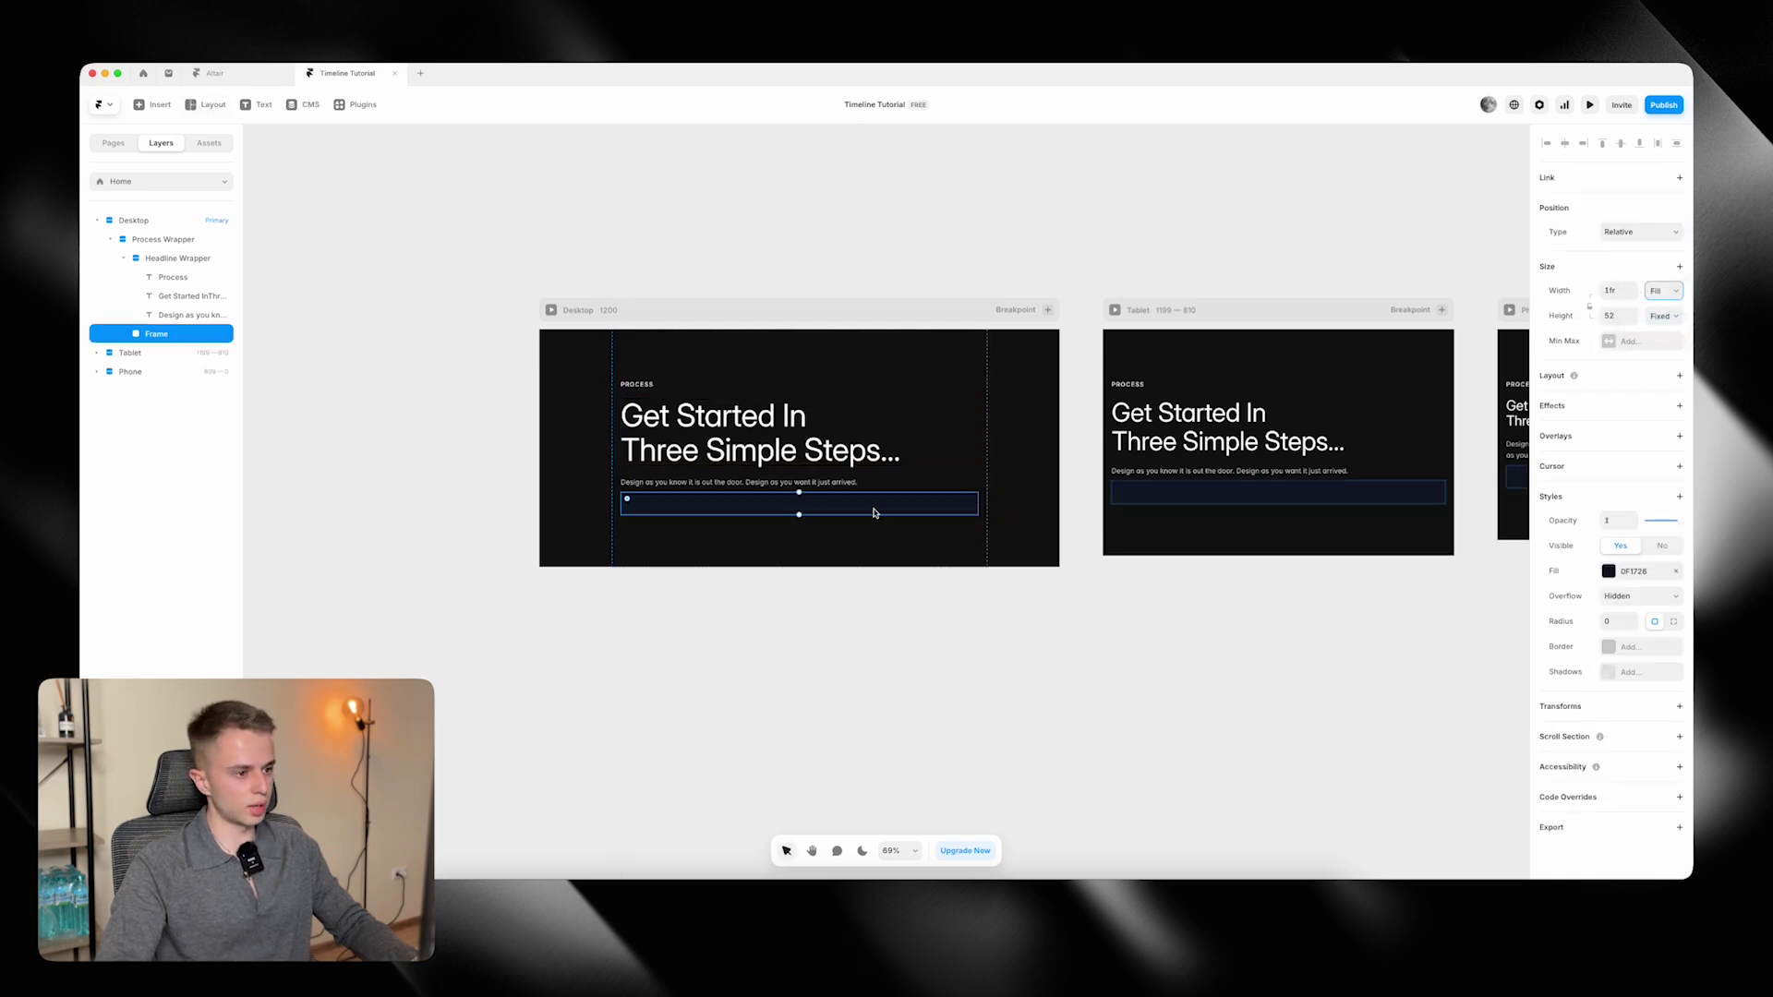
drag(874, 510, 840, 845)
scroll(813, 664, down, 3)
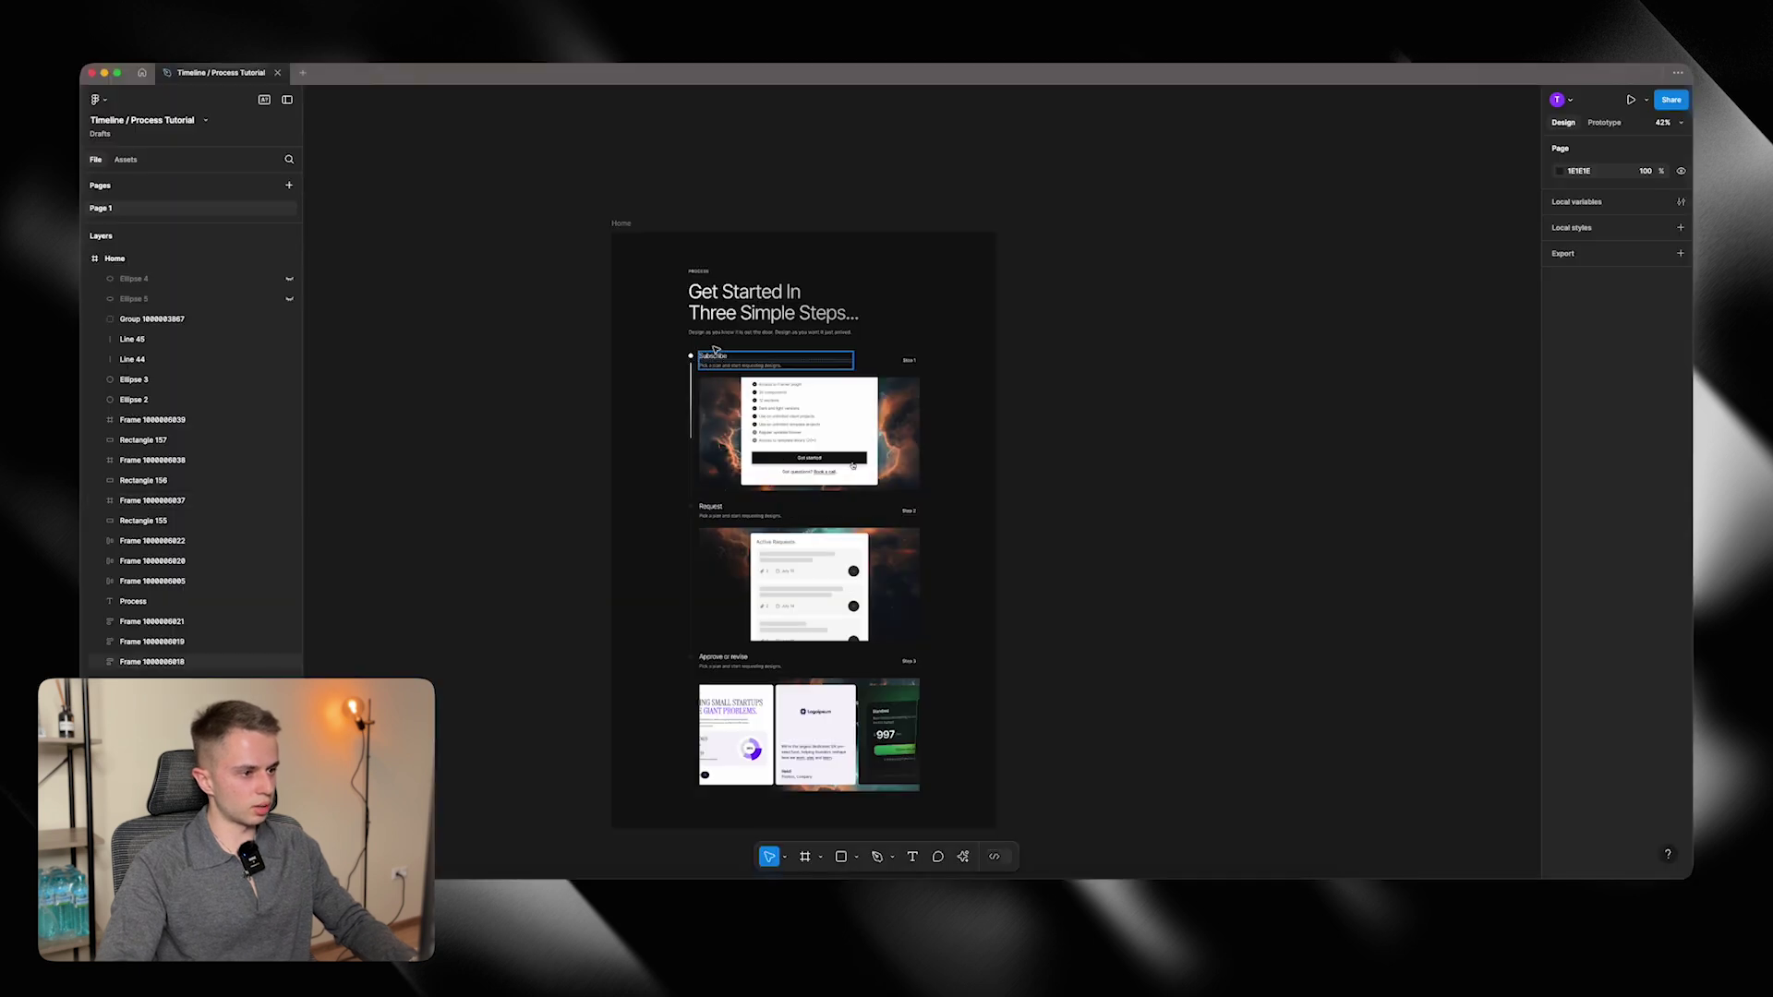
Set the gap of the Process Wrapper stack to 60.
click(716, 350)
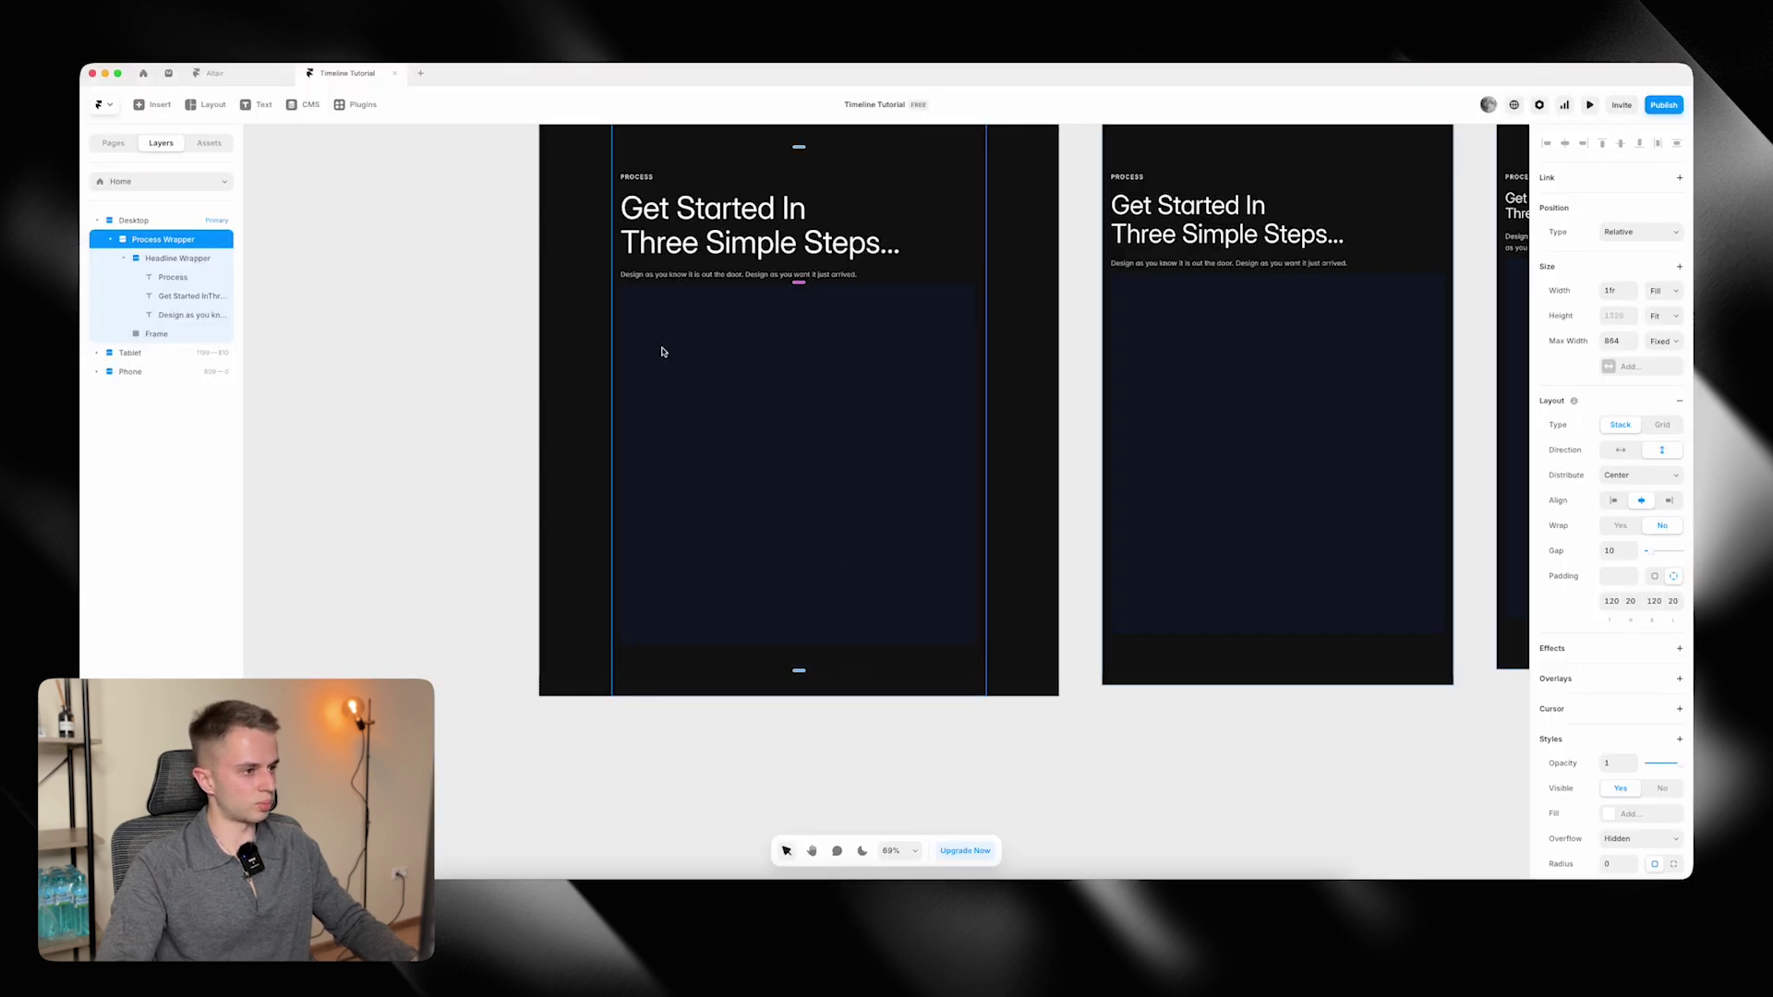
scroll(661, 352, up, 3)
text(60)
key(Return)
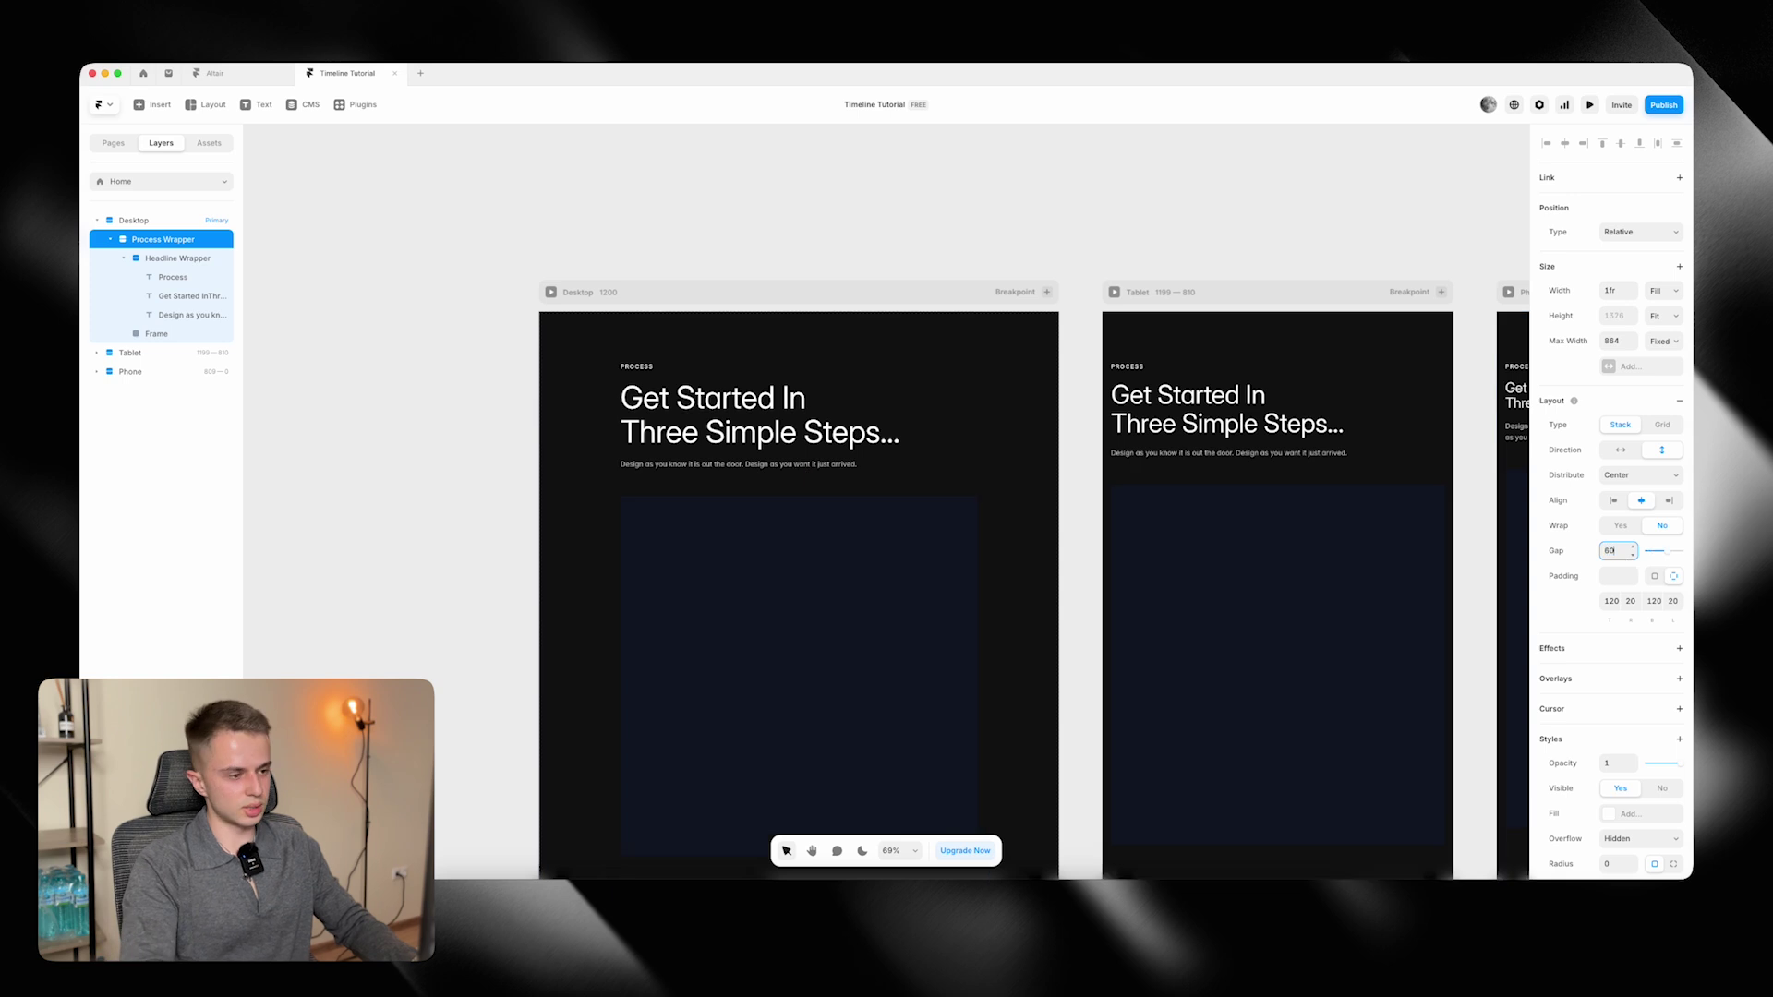
Remove the fill from the large frame below the headline and turn it into a vertical stack.
click(783, 556)
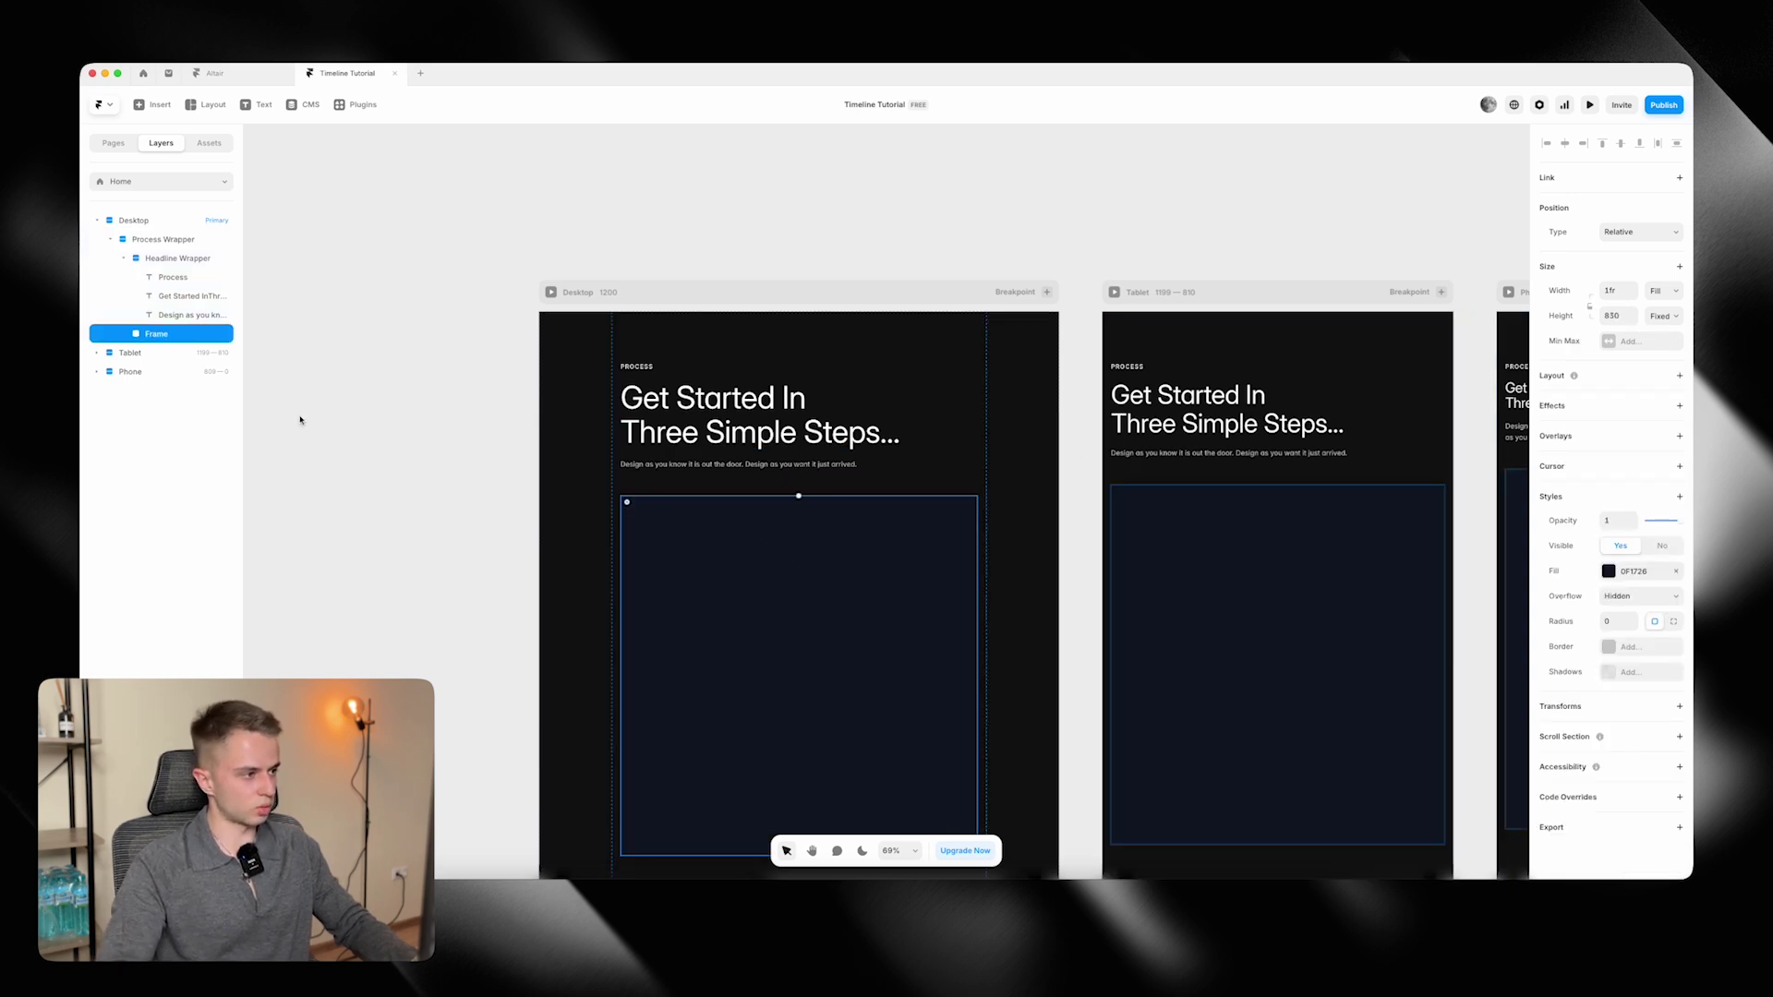
scroll(693, 509, down, 2)
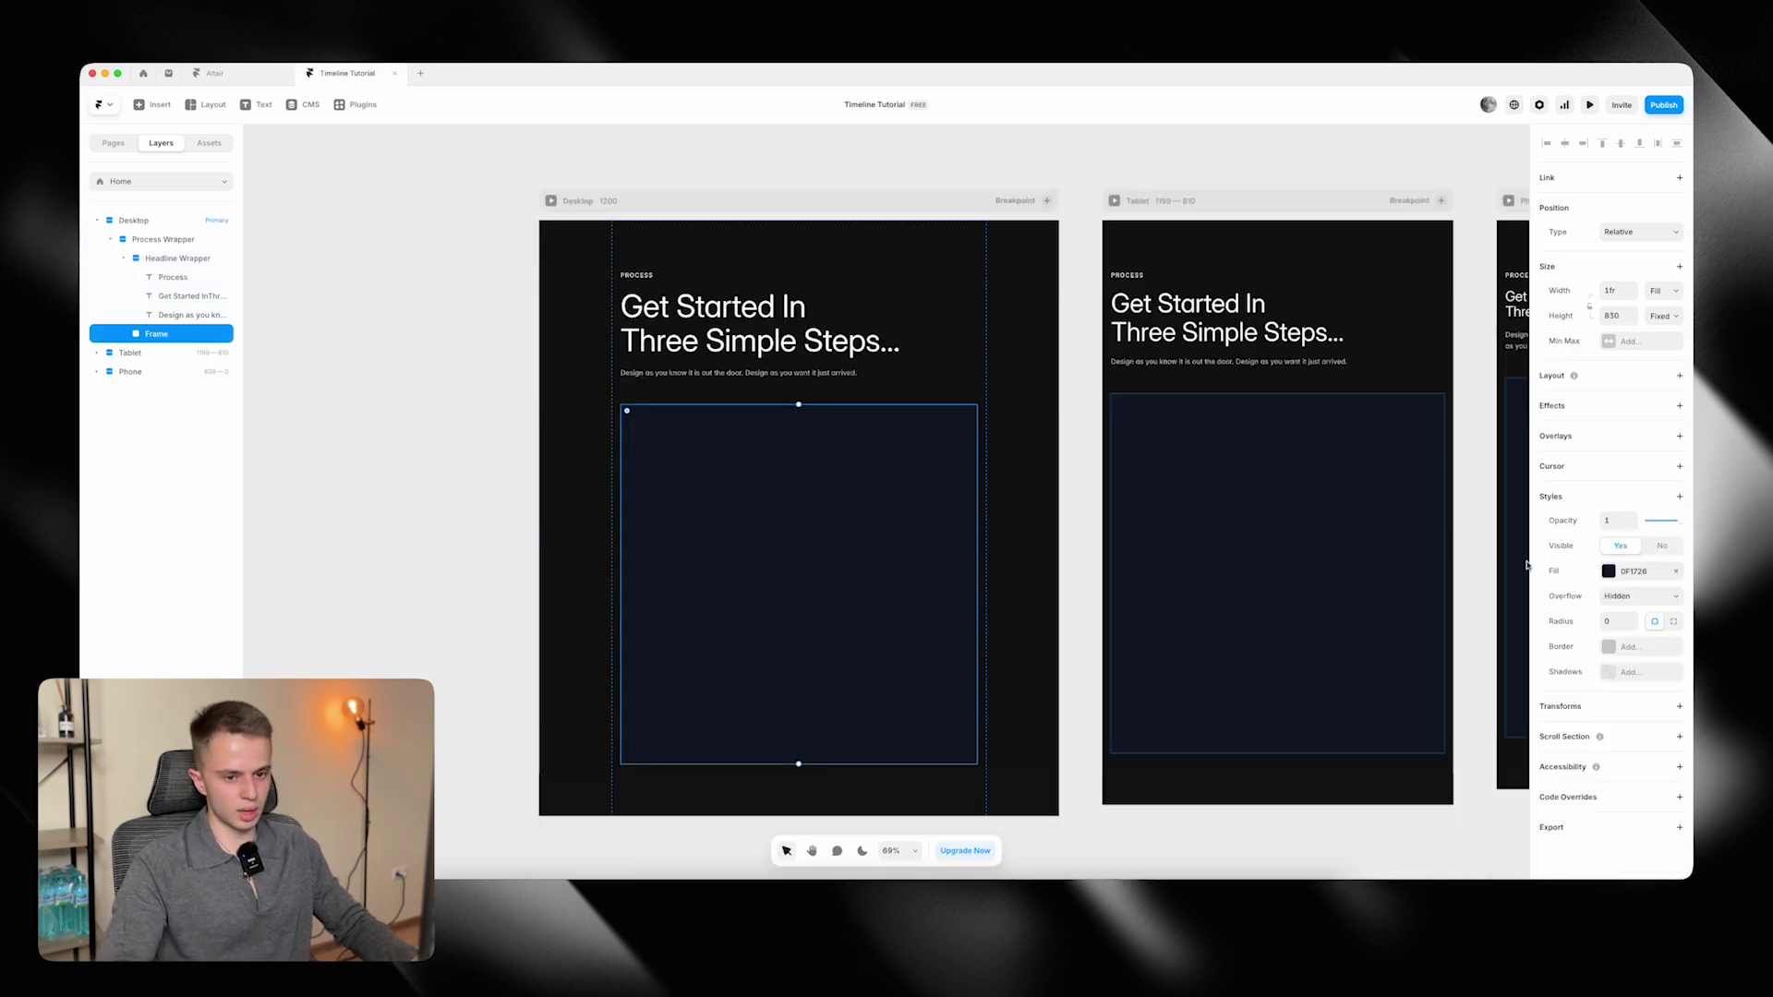
click(1679, 568)
click(1659, 379)
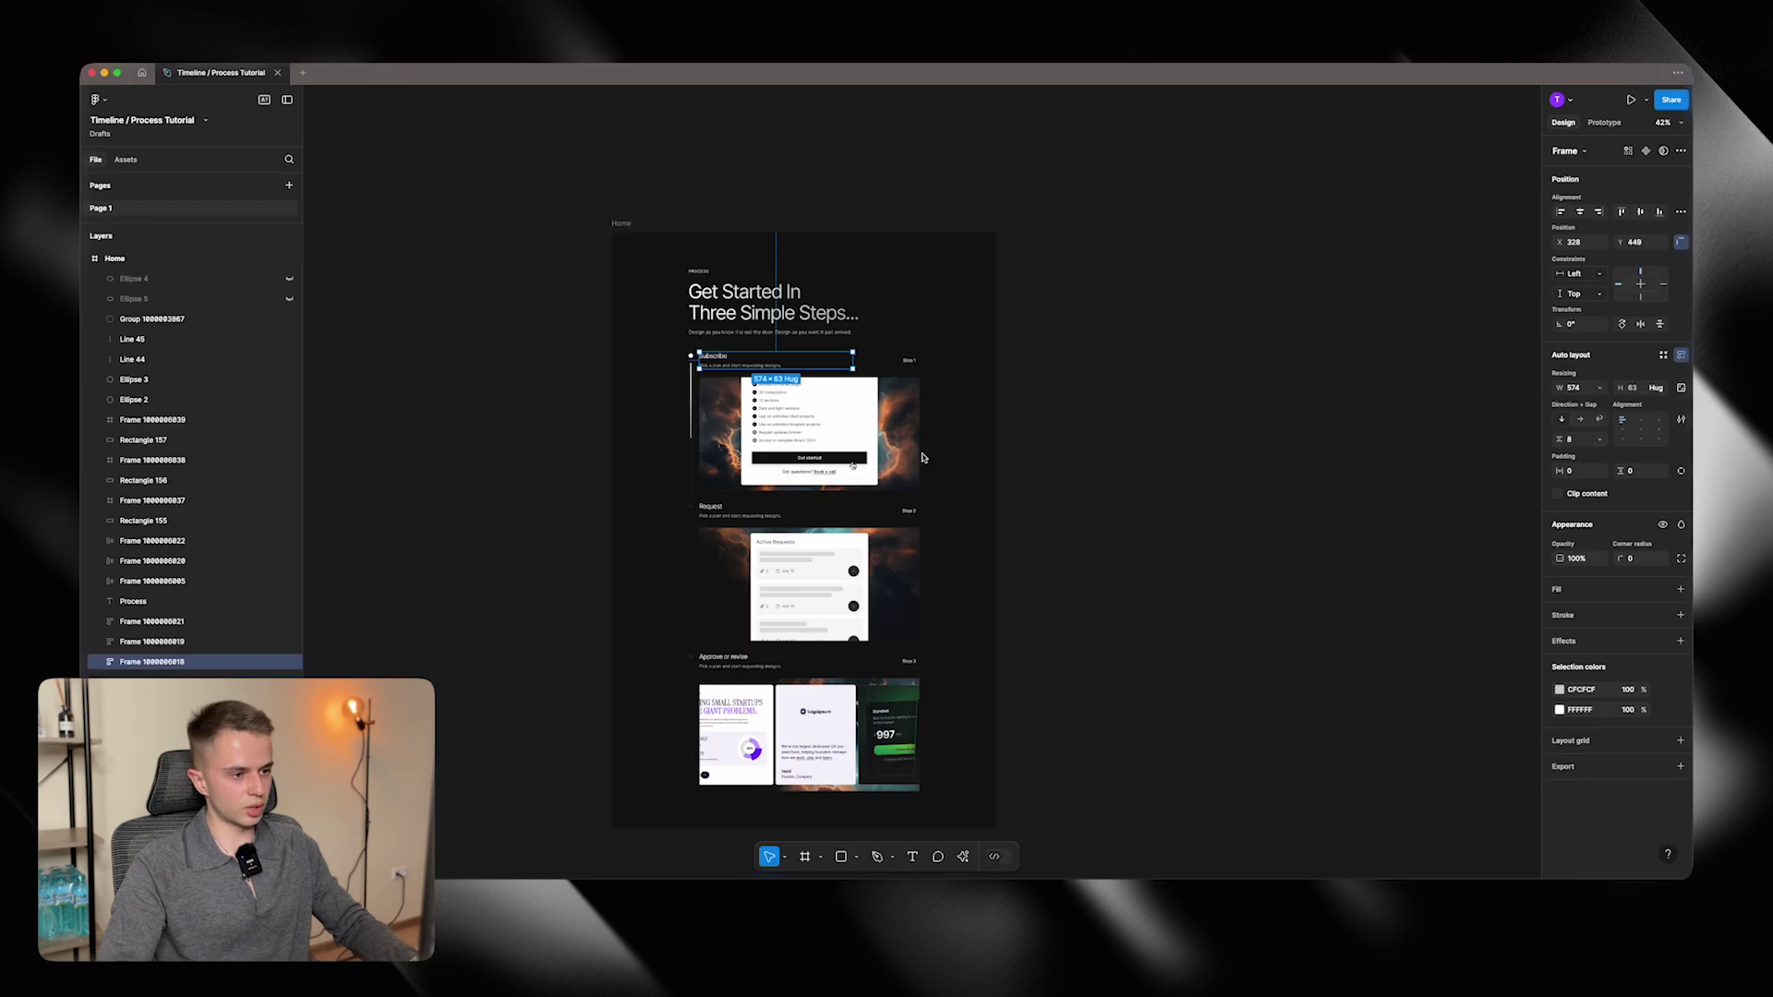
Check the spacing between the Subscribe image and the Request marker in Figma, and set the steps stack's gap to 24 in Framer.
click(706, 487)
scroll(686, 506, up, 5)
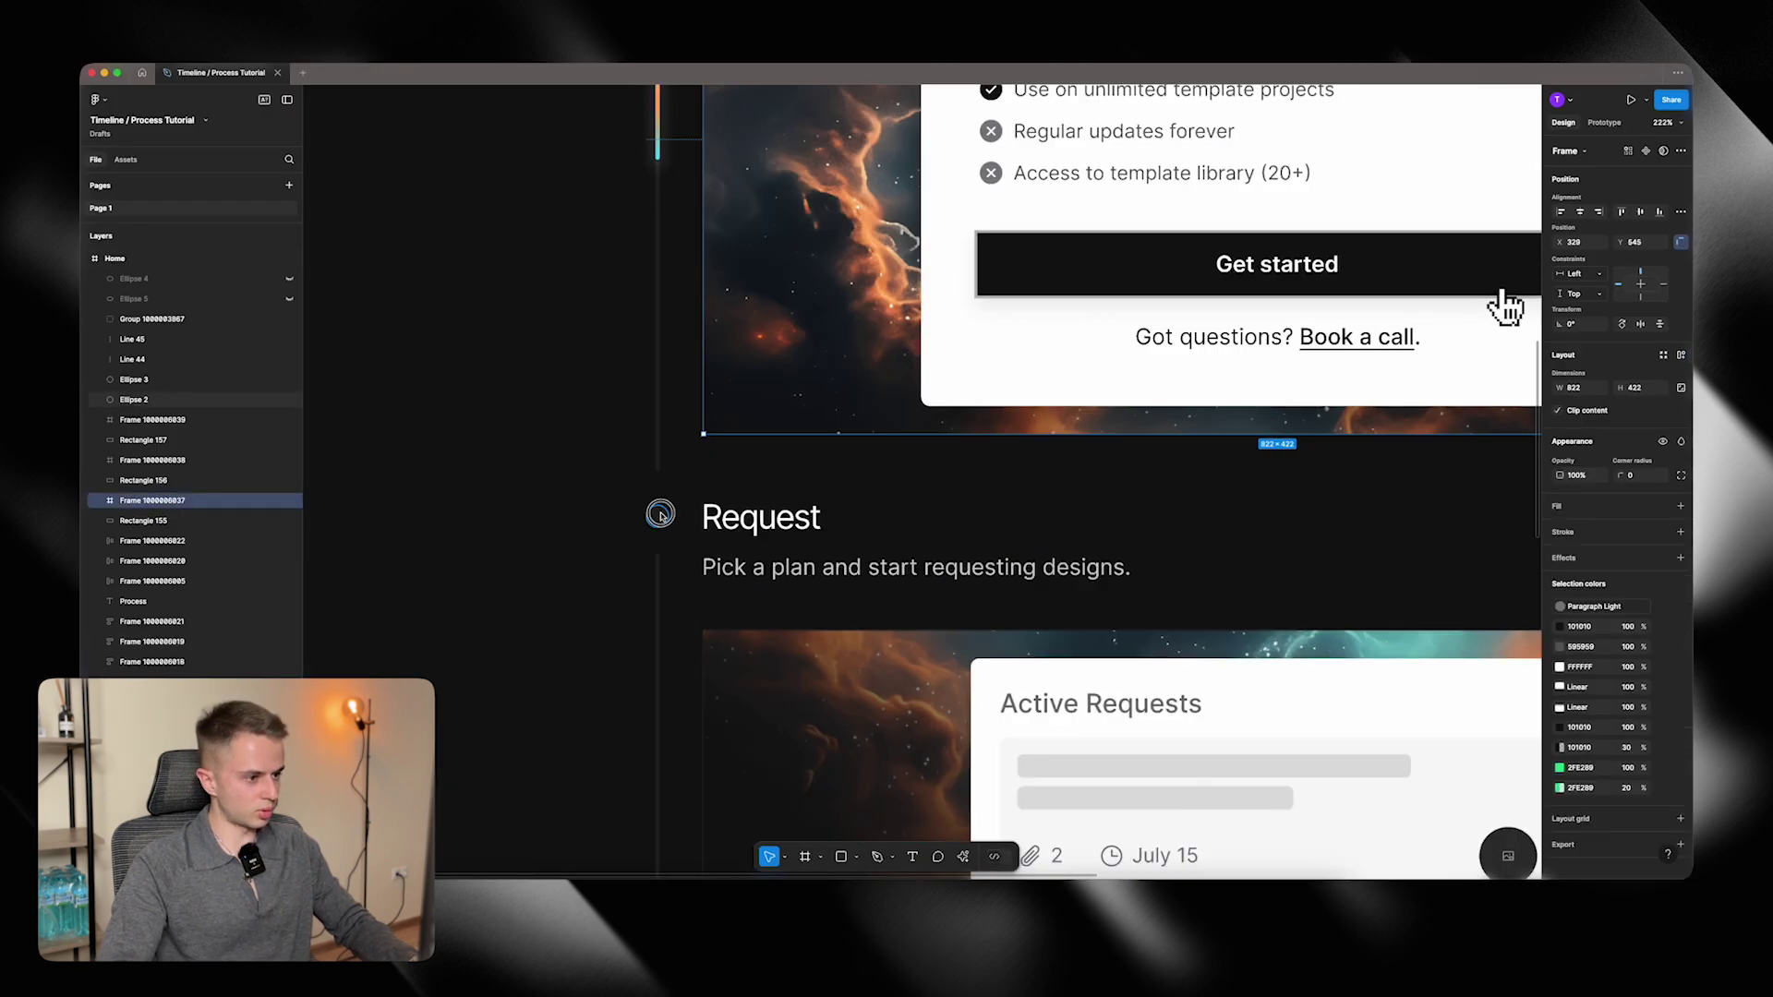
click(657, 515)
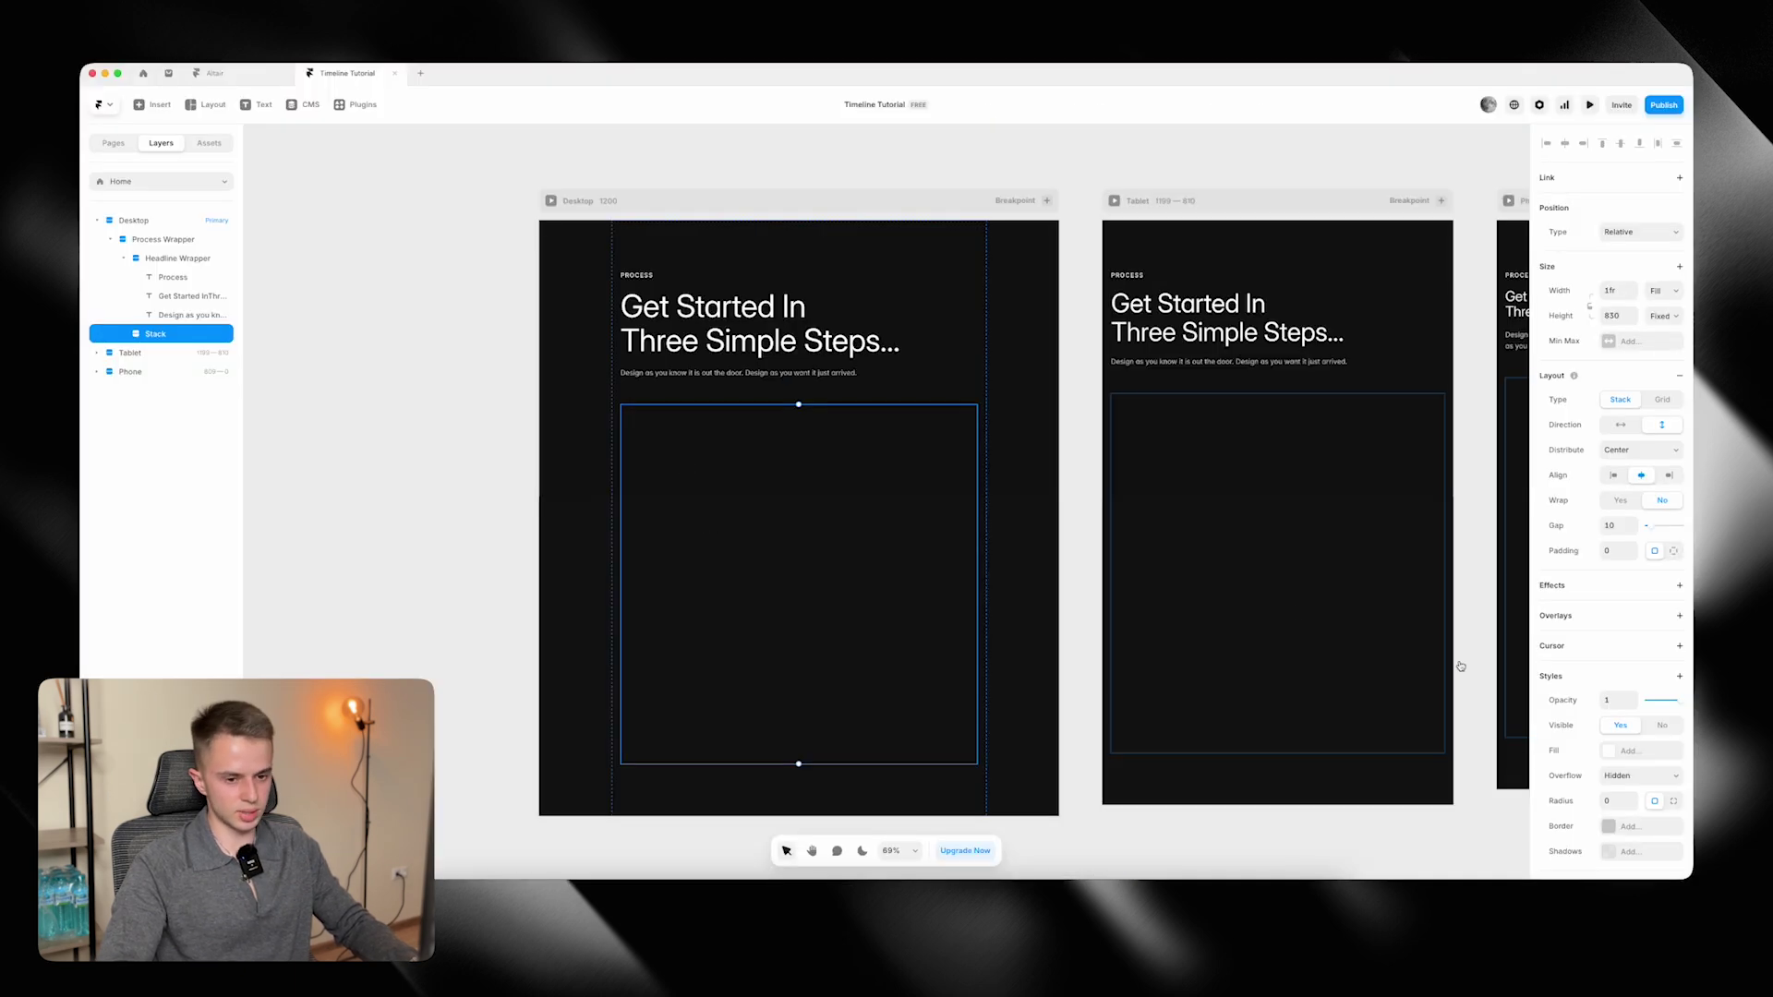
click(1612, 526)
text(24)
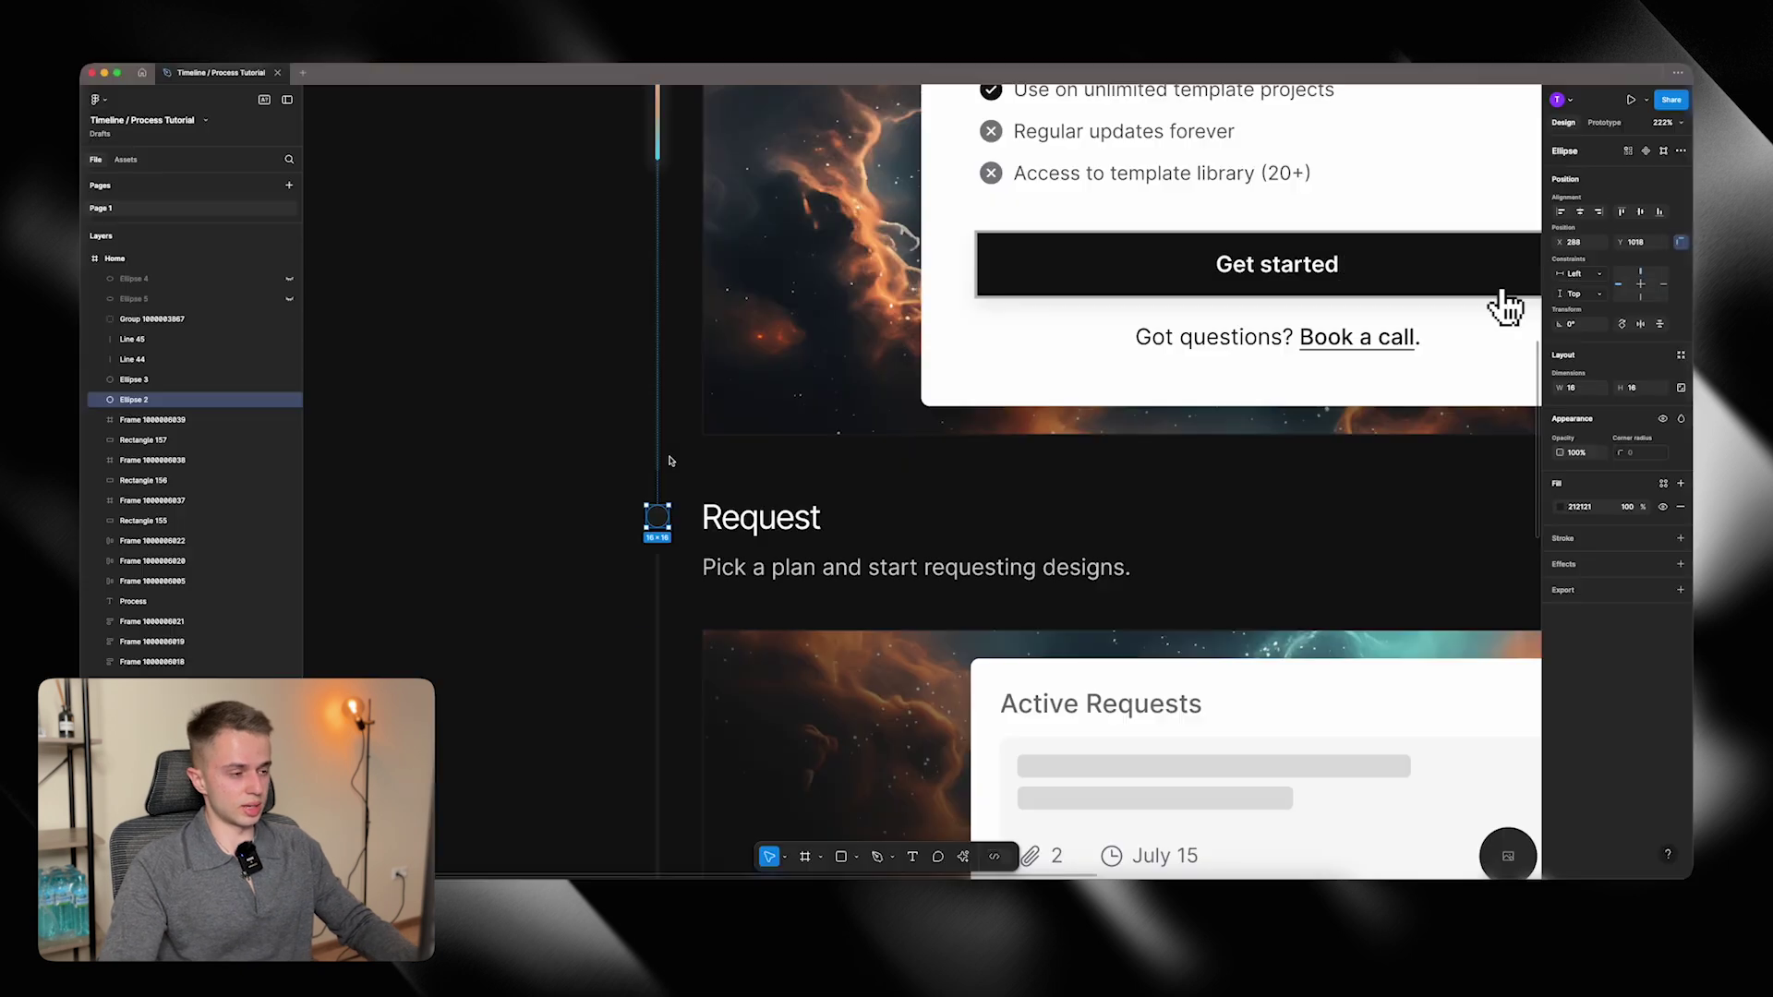
Add a frame about 478 px tall inside the steps stack with width Fill, remove its fill and make it a horizontal stack.
scroll(670, 459, down, 10)
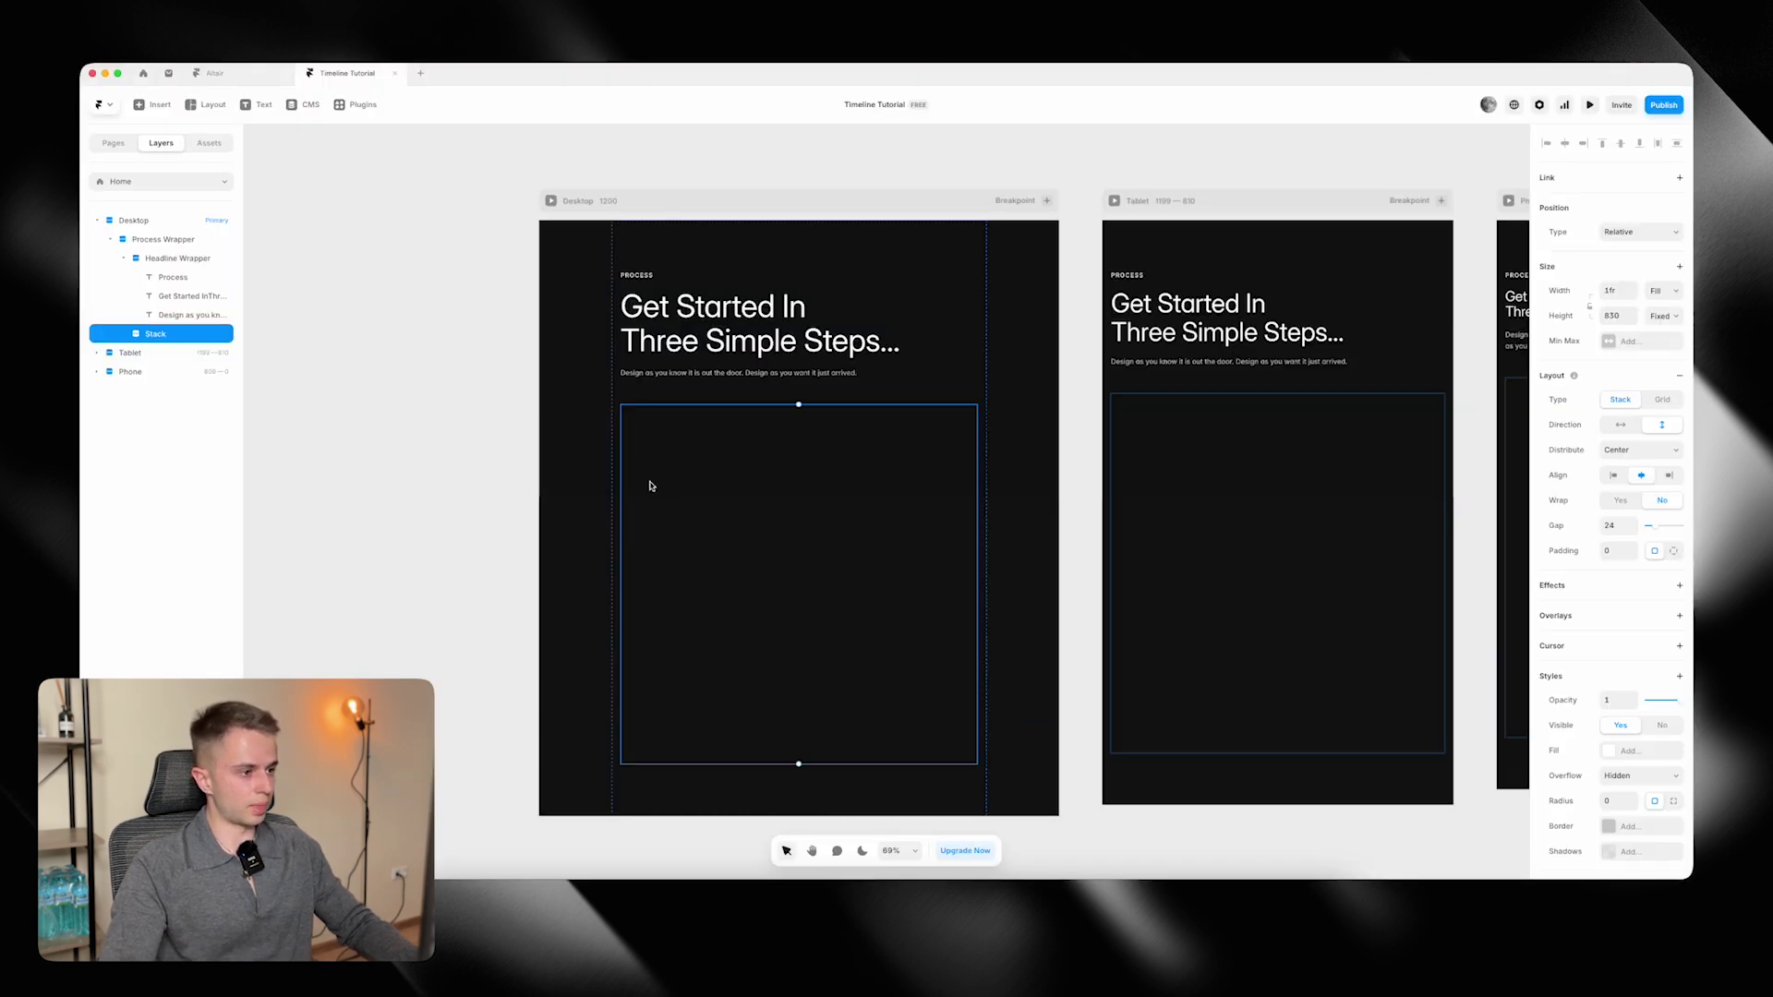
key(f)
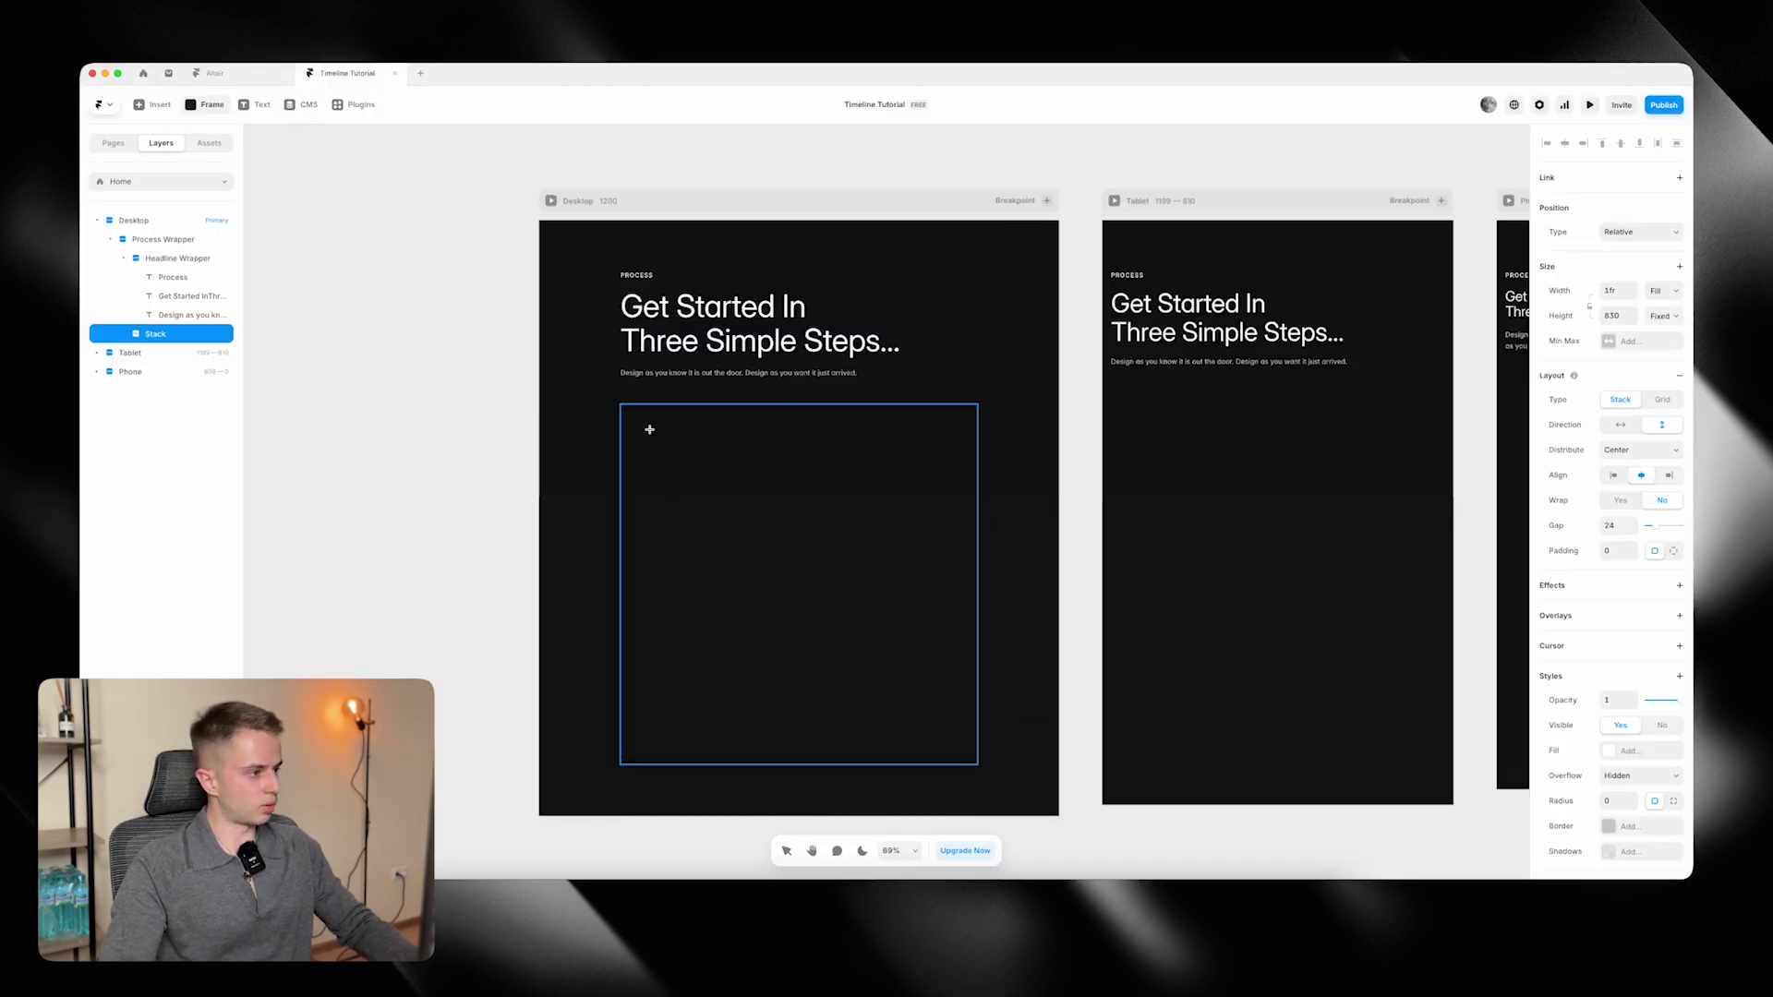
drag(647, 423, 892, 633)
click(1659, 290)
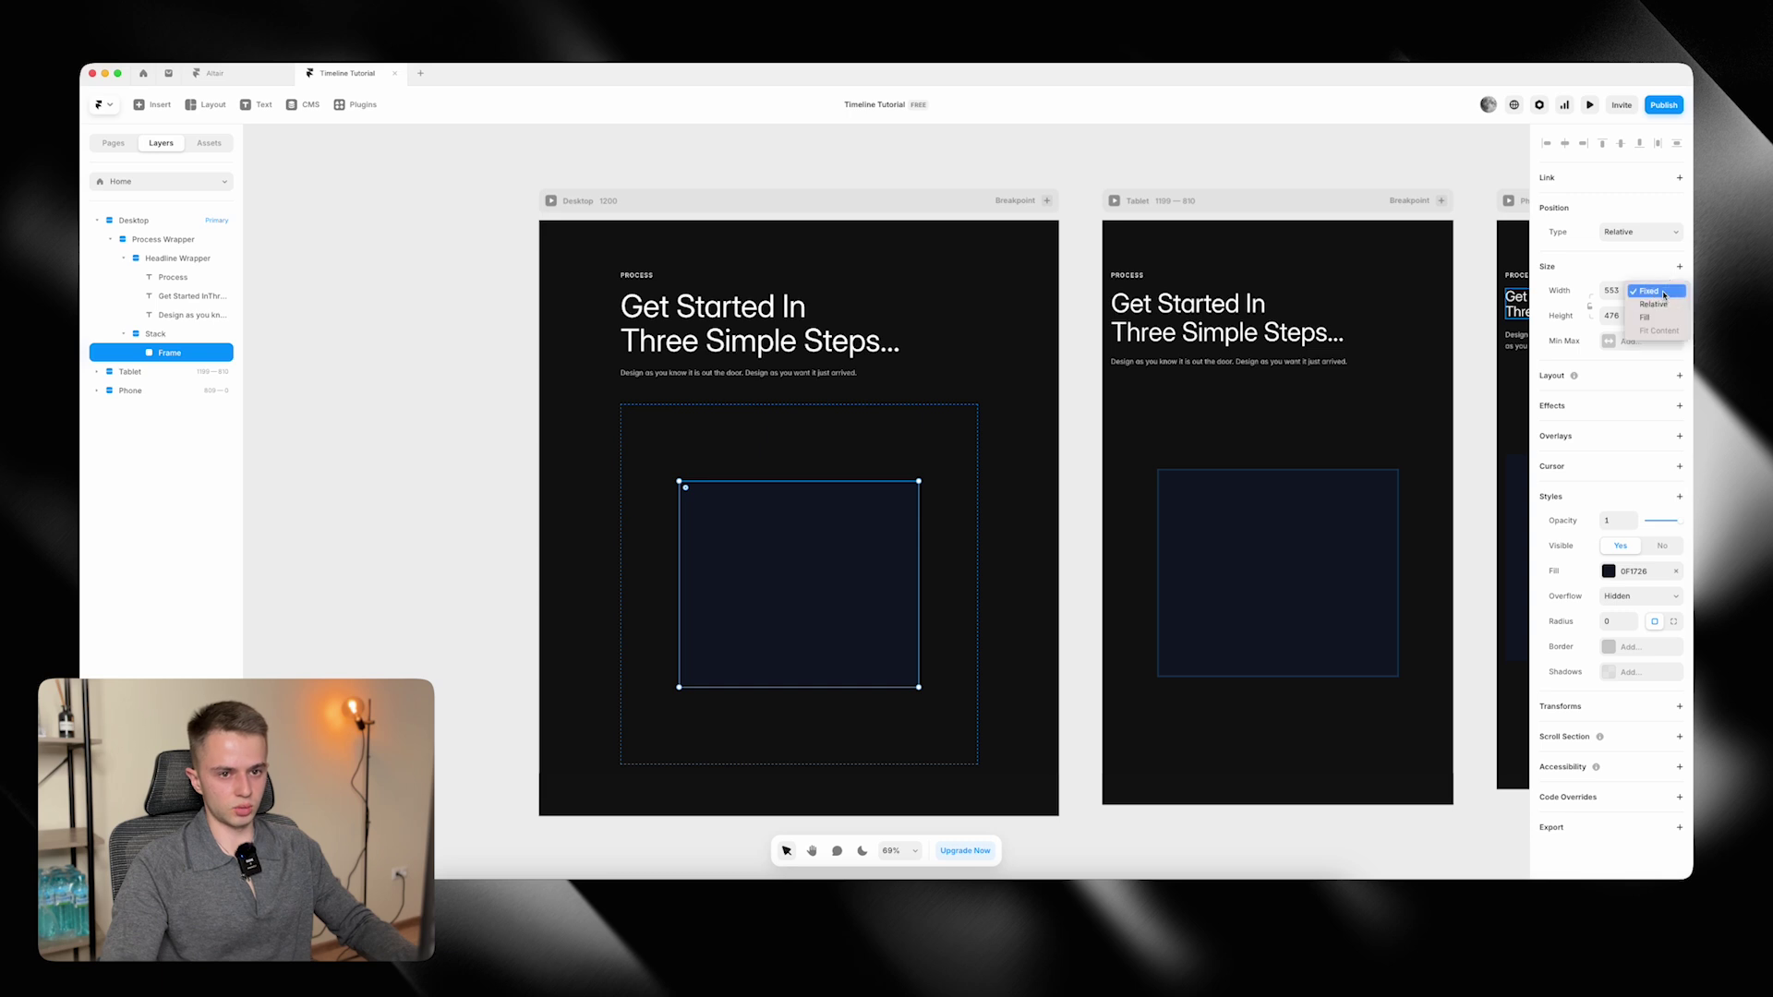
click(1660, 317)
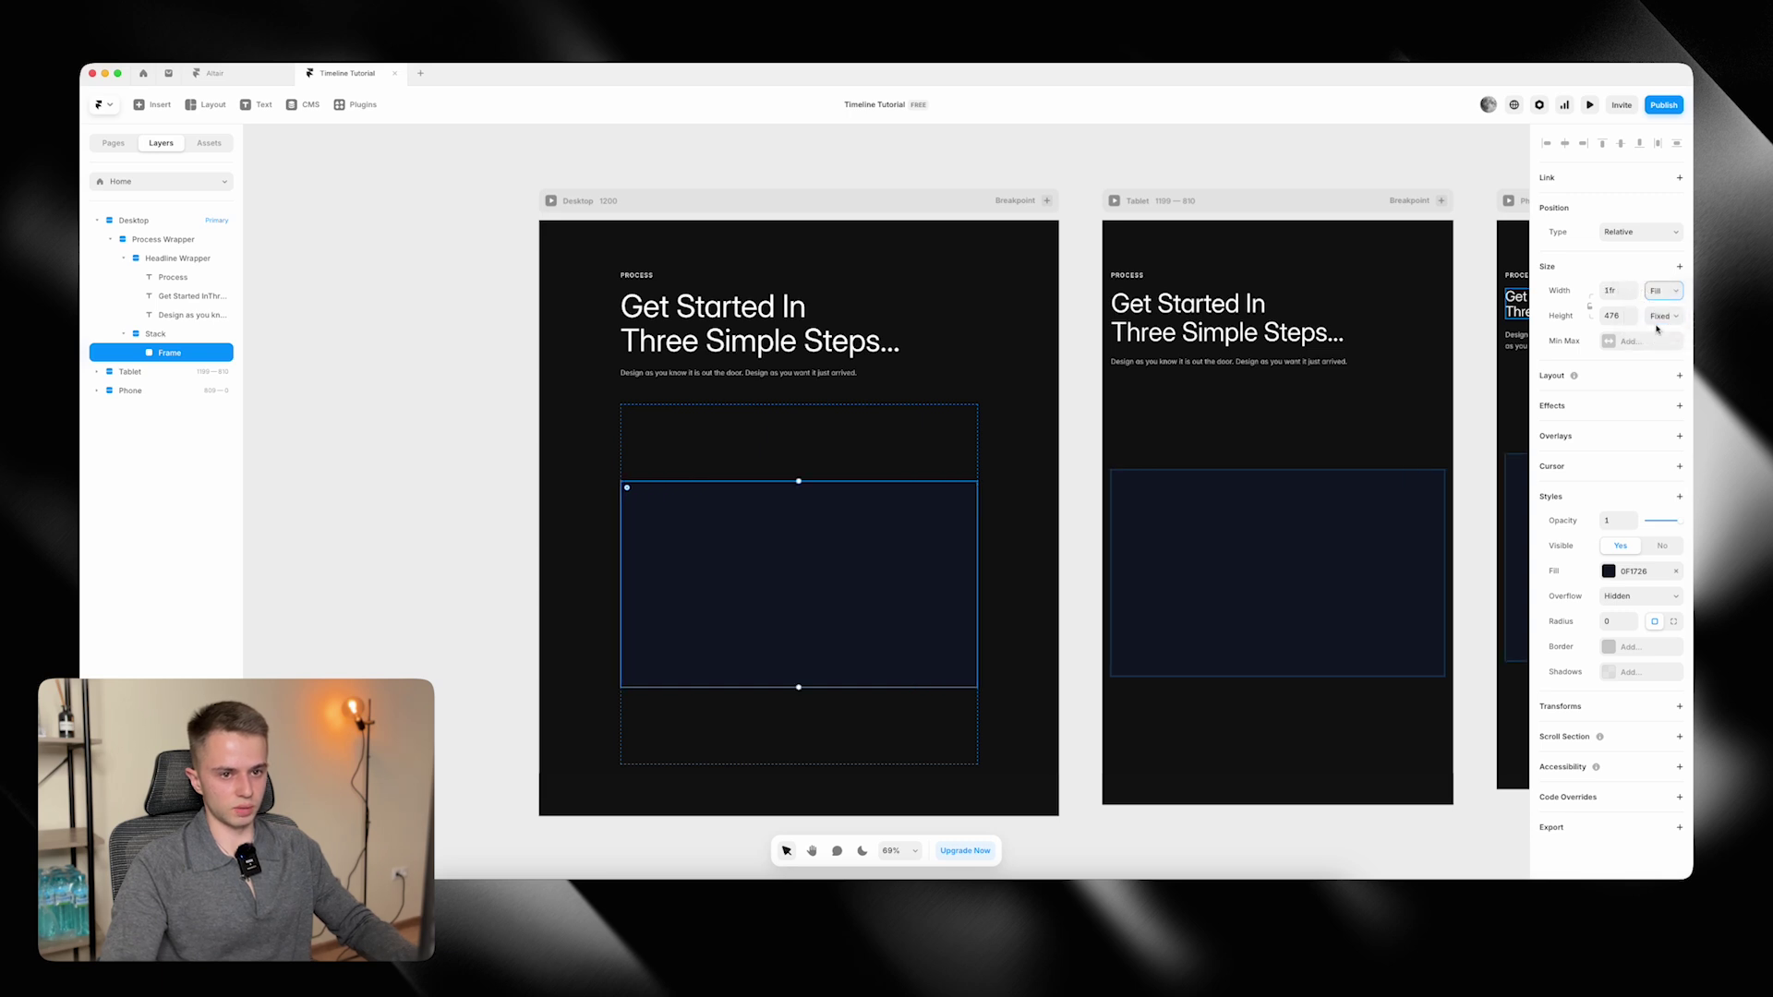
click(1679, 575)
click(1630, 374)
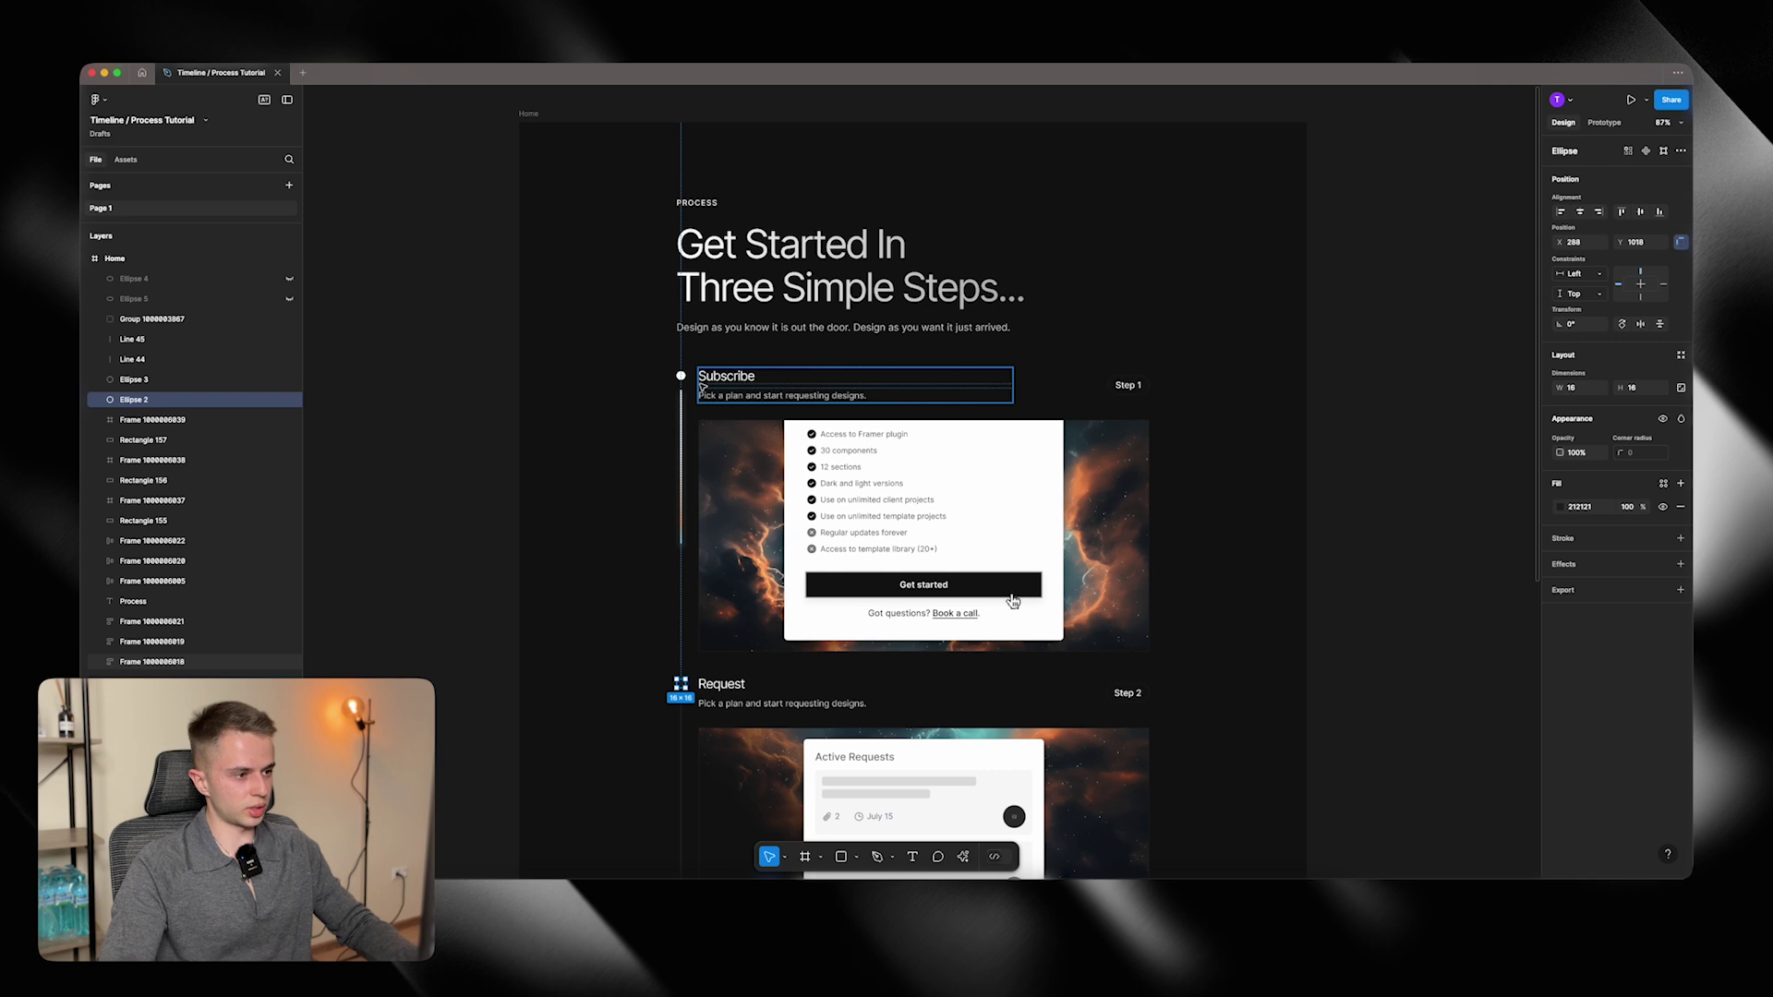
Inspect the Subscribe step's dot-and-line group in Figma and enlarge the inner horizontal stack in Framer to about 618 px tall.
click(681, 411)
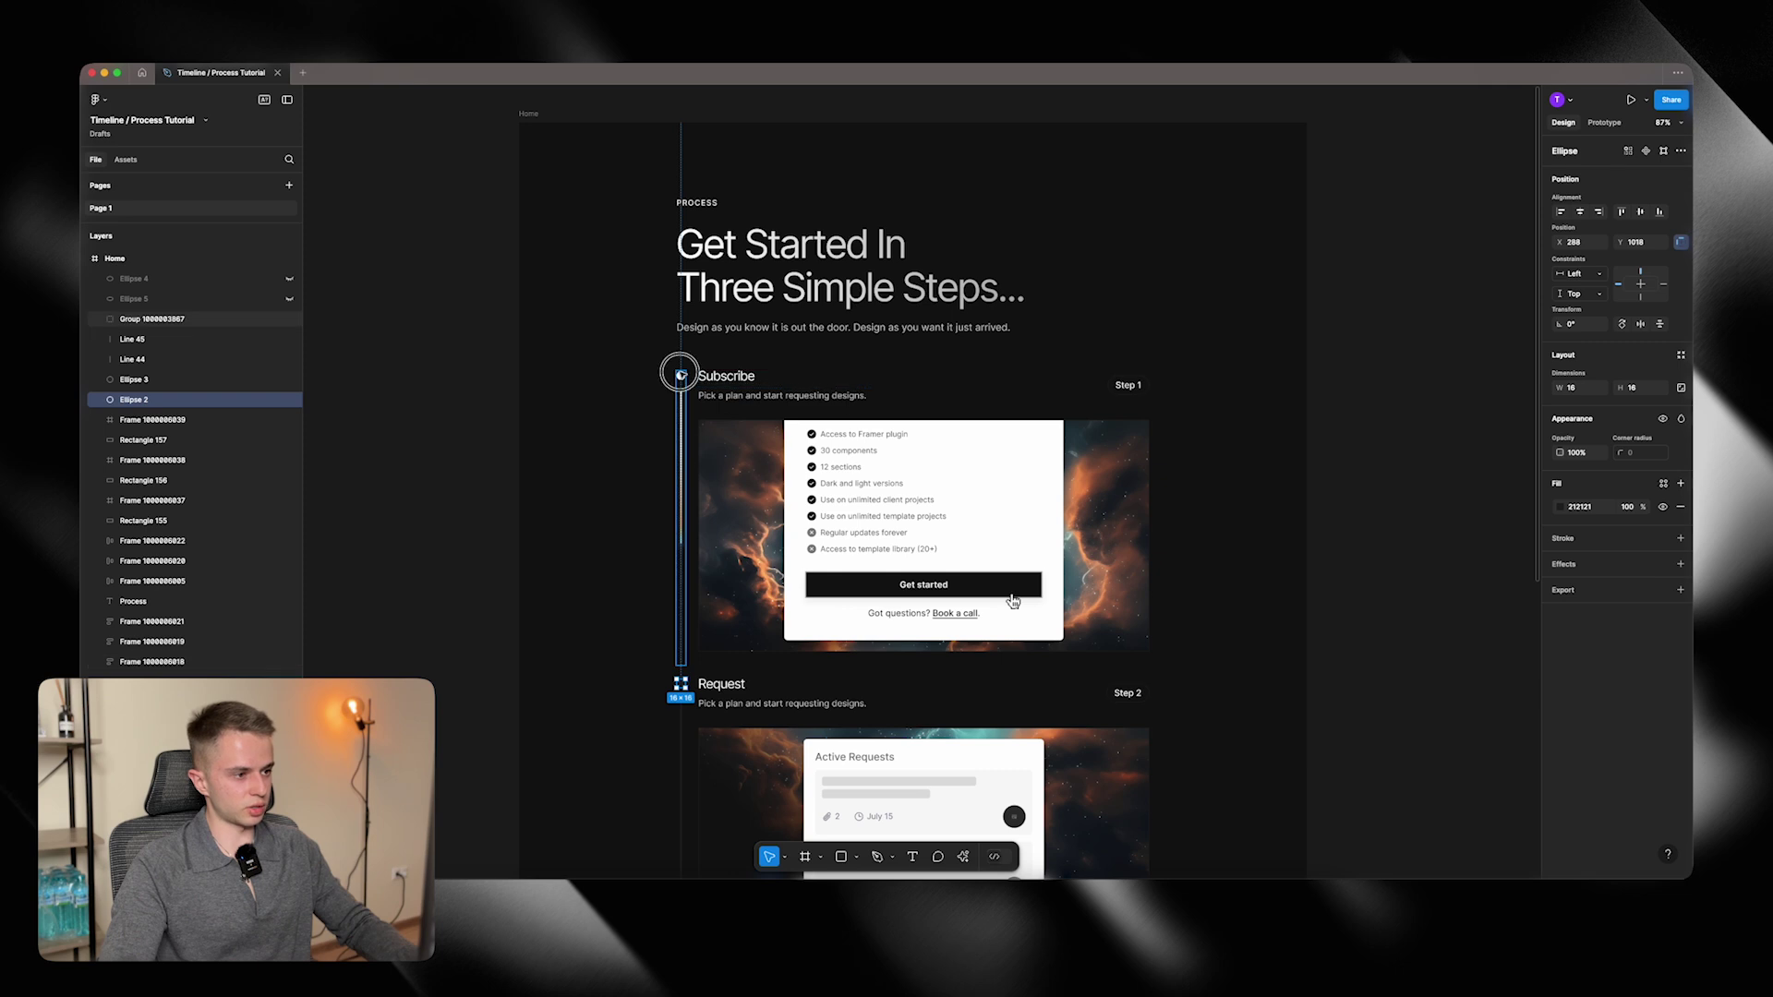
click(1170, 444)
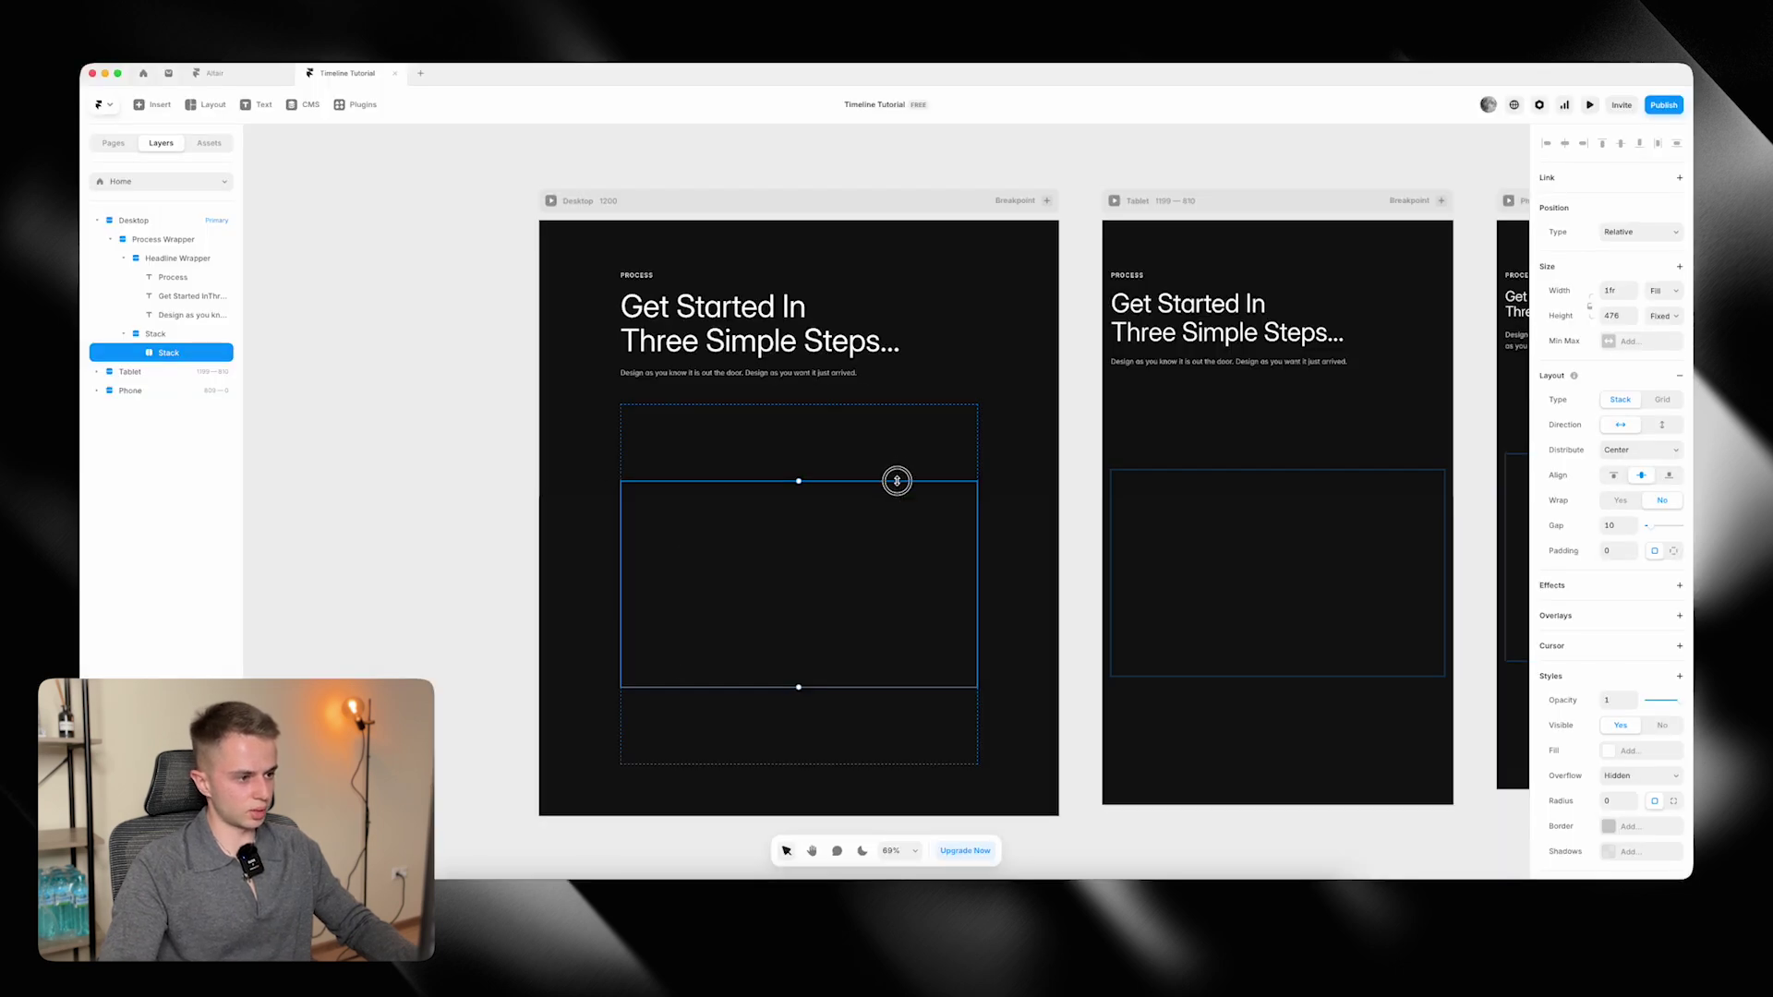
mouse_move(896, 480)
mouse_down()
mouse_move(902, 415)
mouse_move(890, 459)
mouse_up()
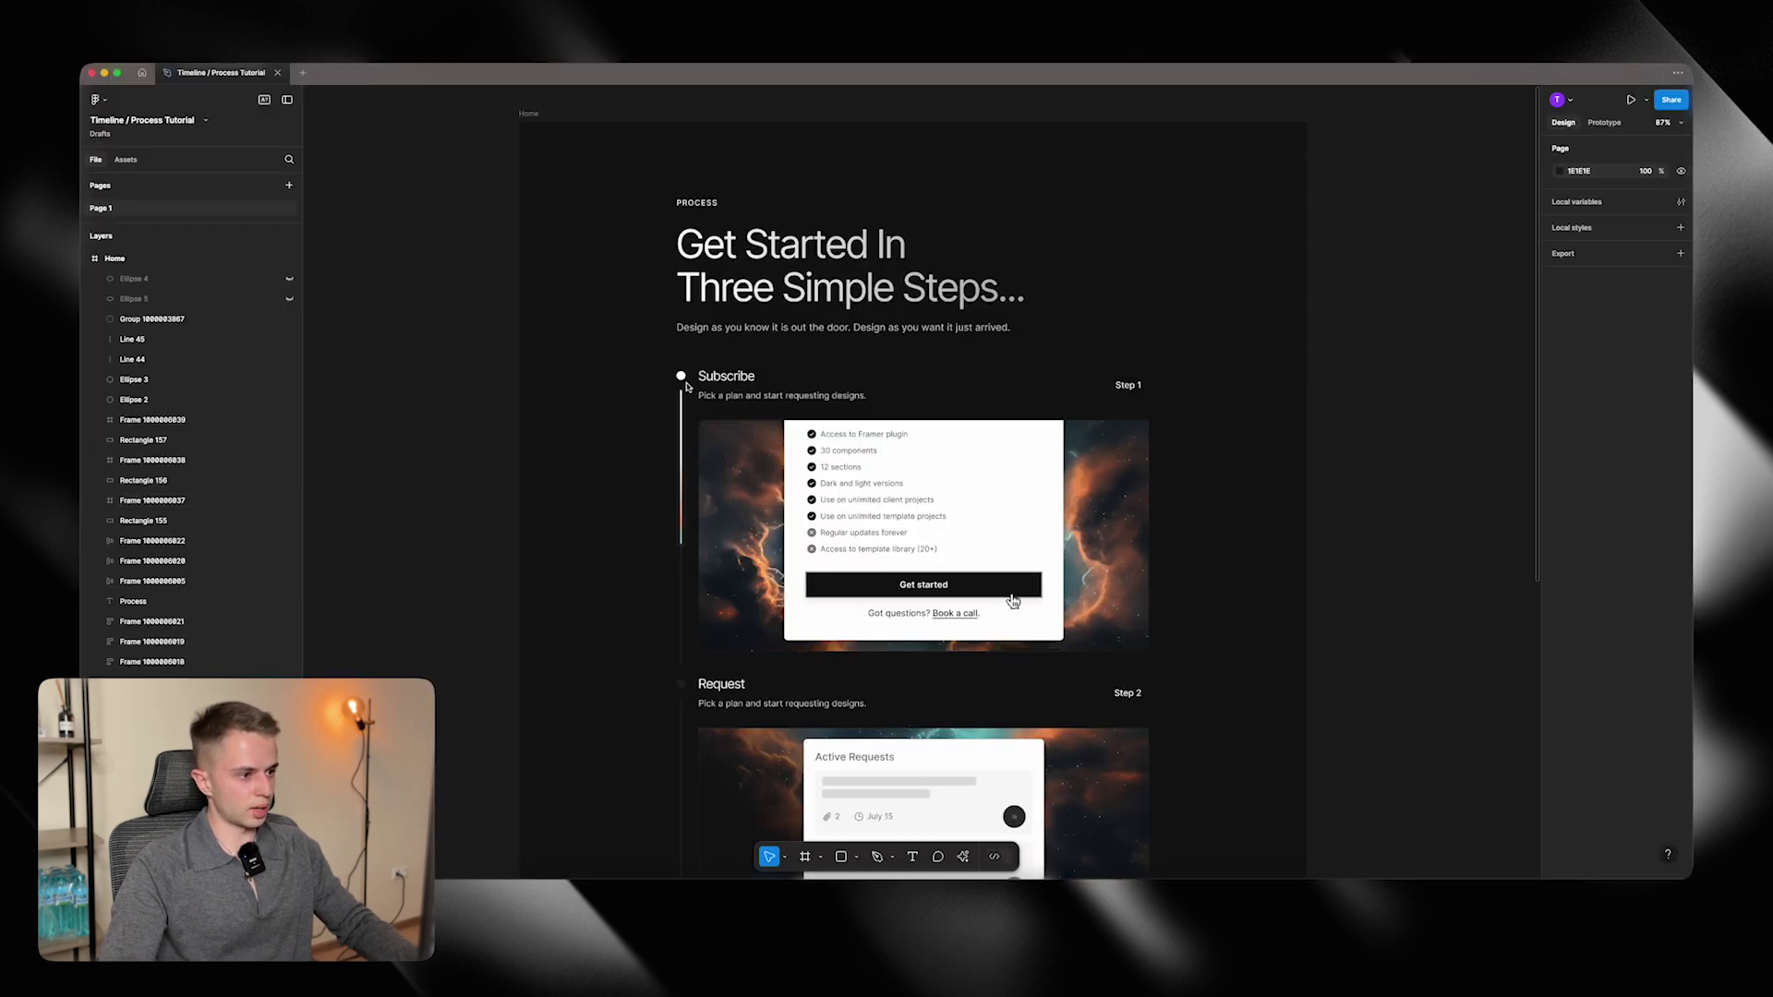
click(683, 378)
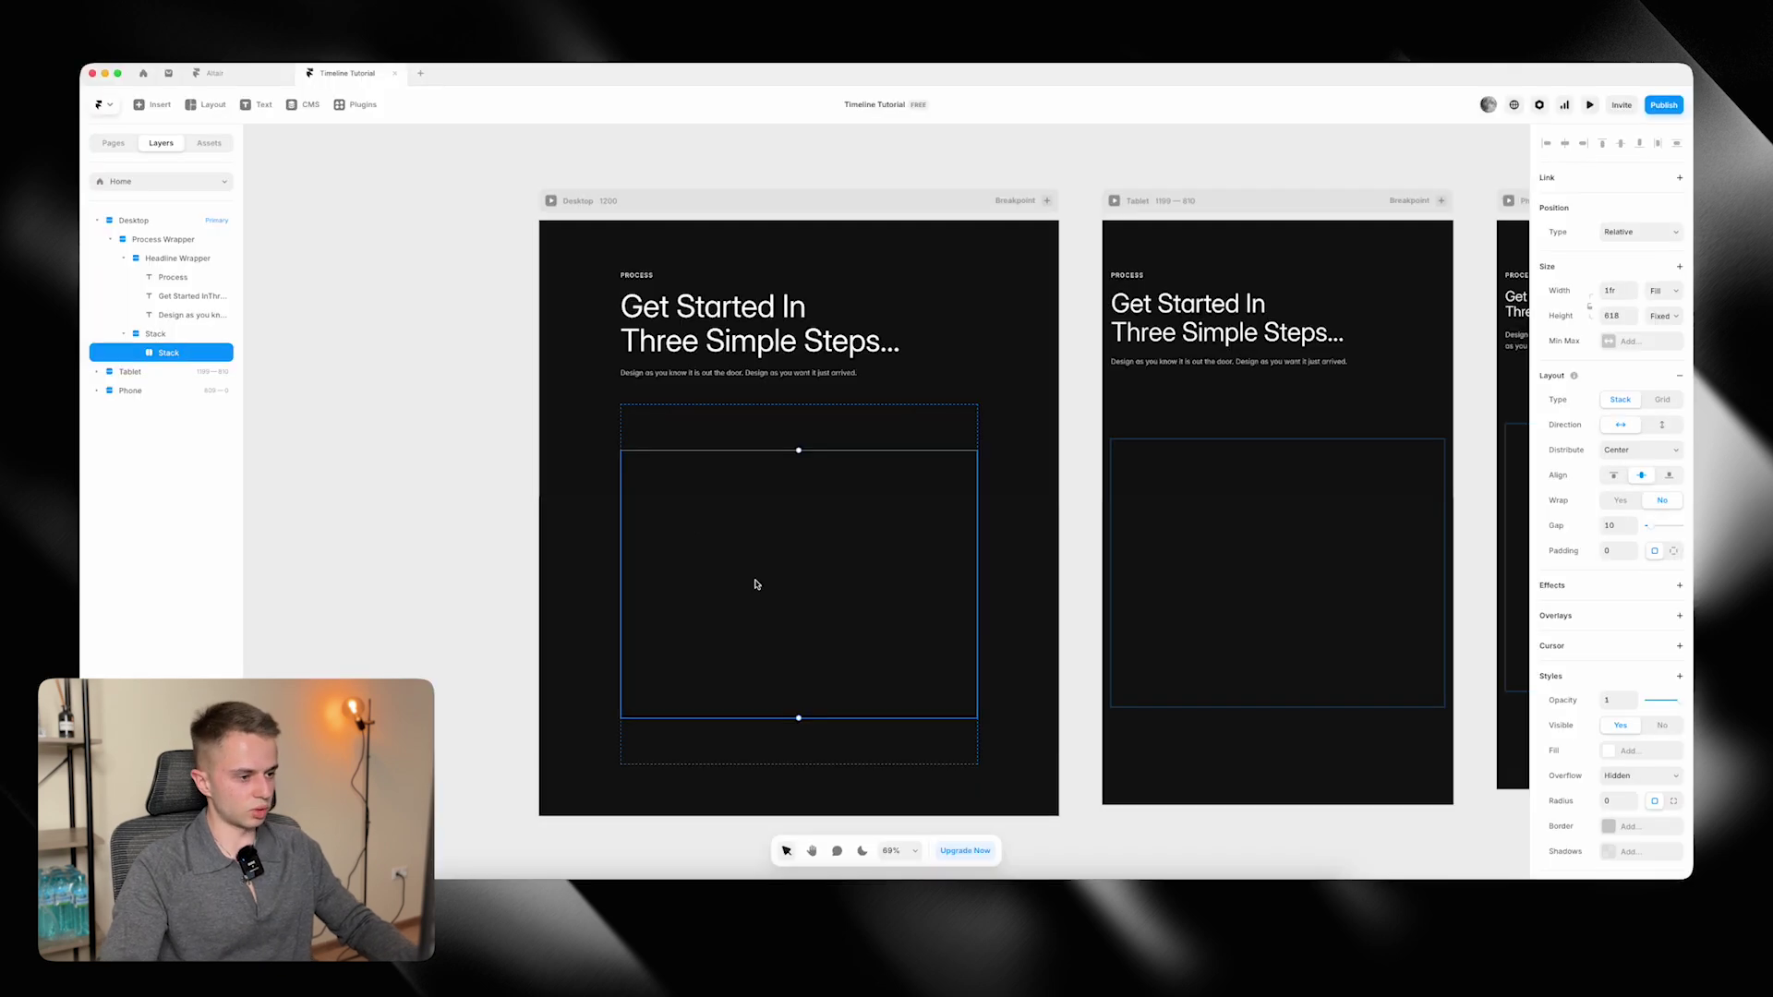
click(395, 463)
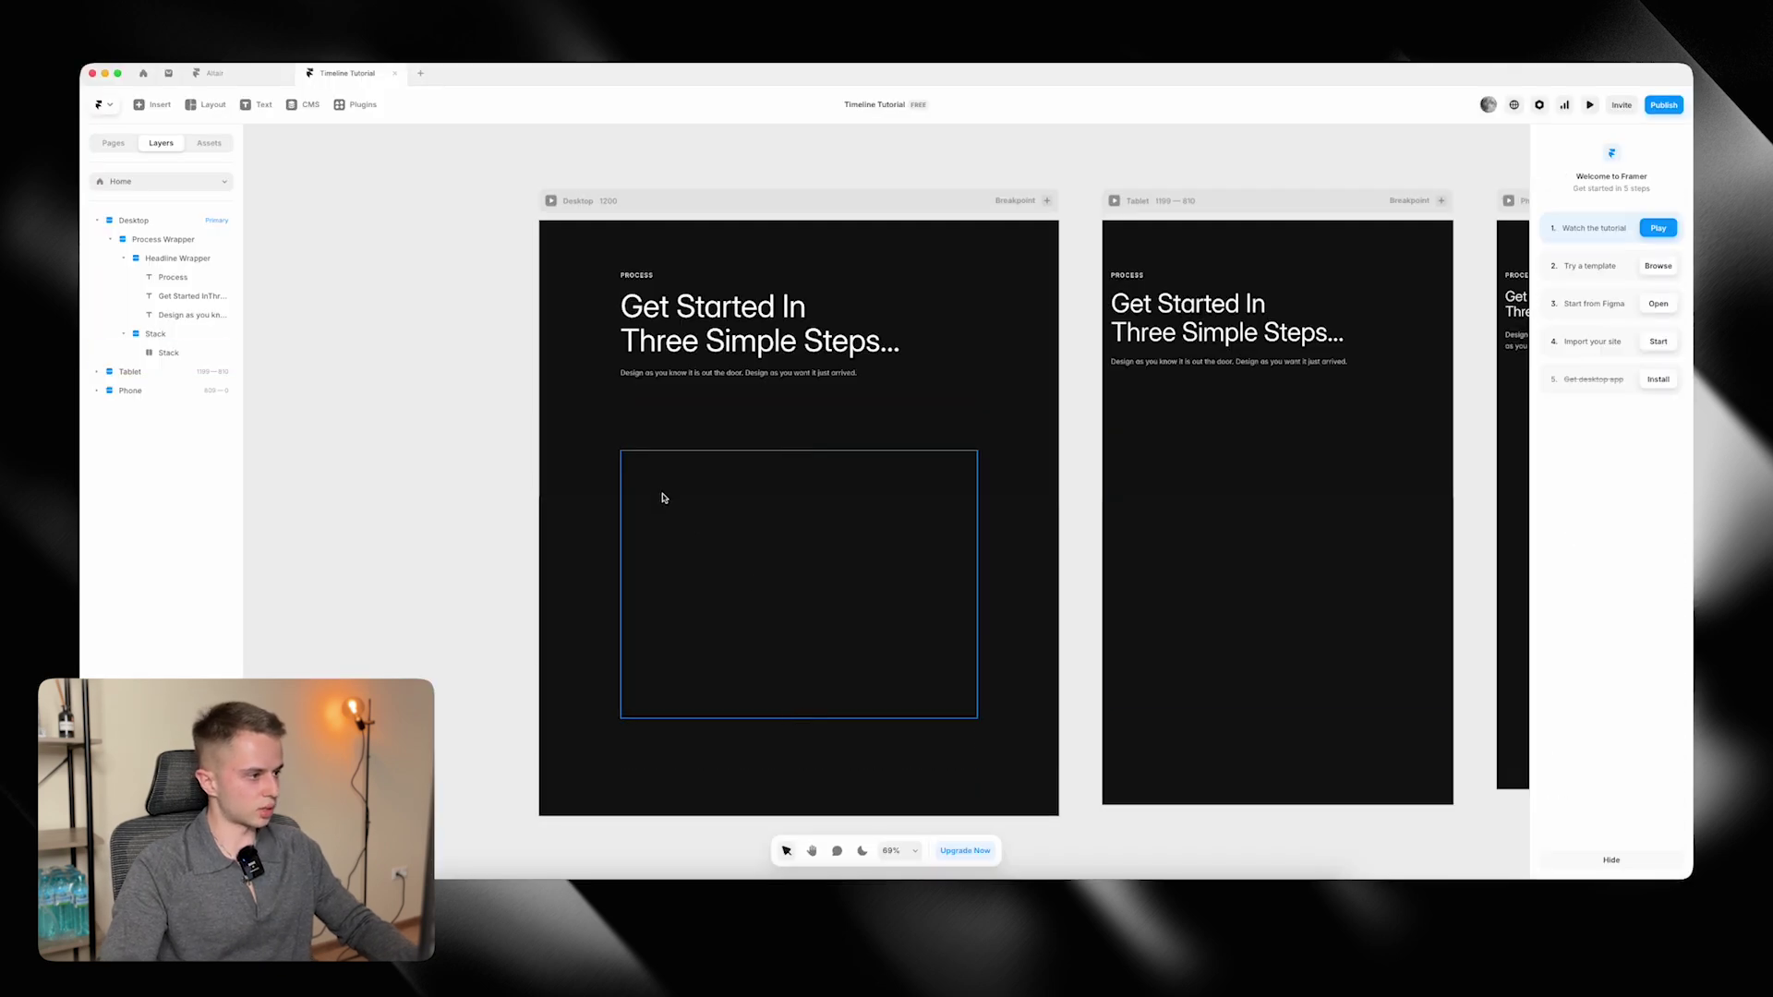
Draw a frame about 177 by 371 px inside the inner horizontal stack and duplicate it.
click(665, 500)
key(f)
drag(661, 480, 738, 640)
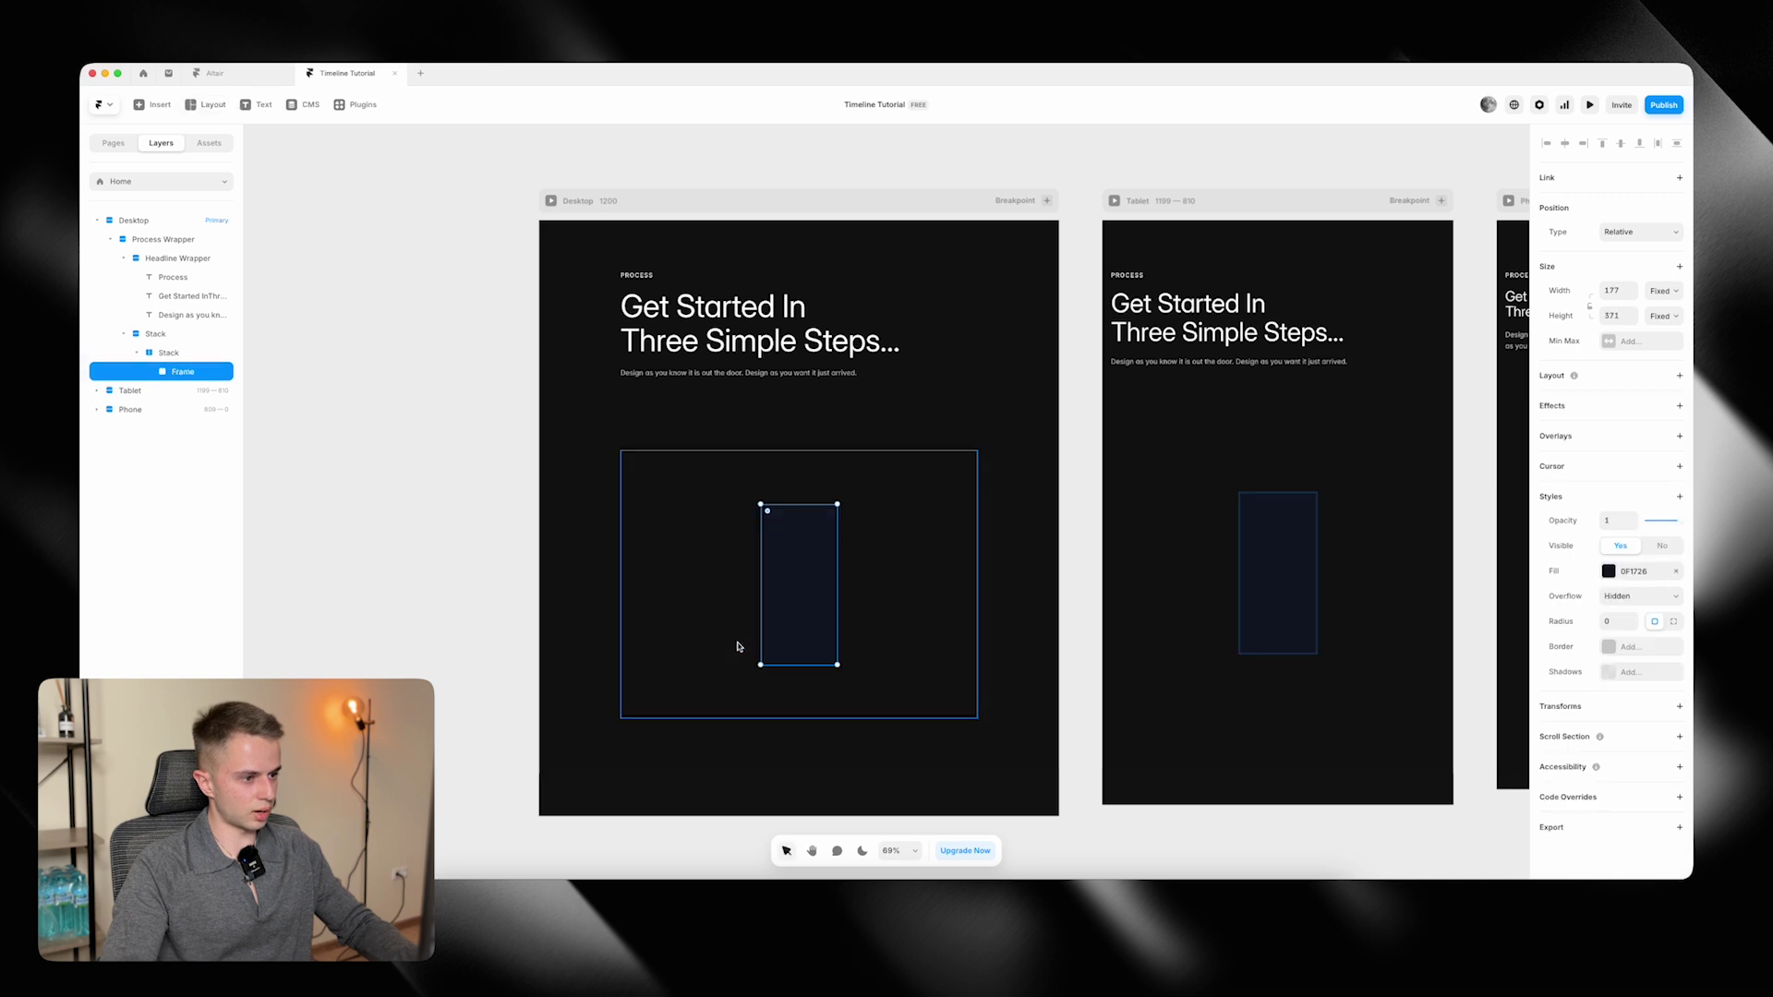
key(ctrl+d)
Set the first inner frame's width to 16 and the second inner frame's width to Fill.
click(752, 551)
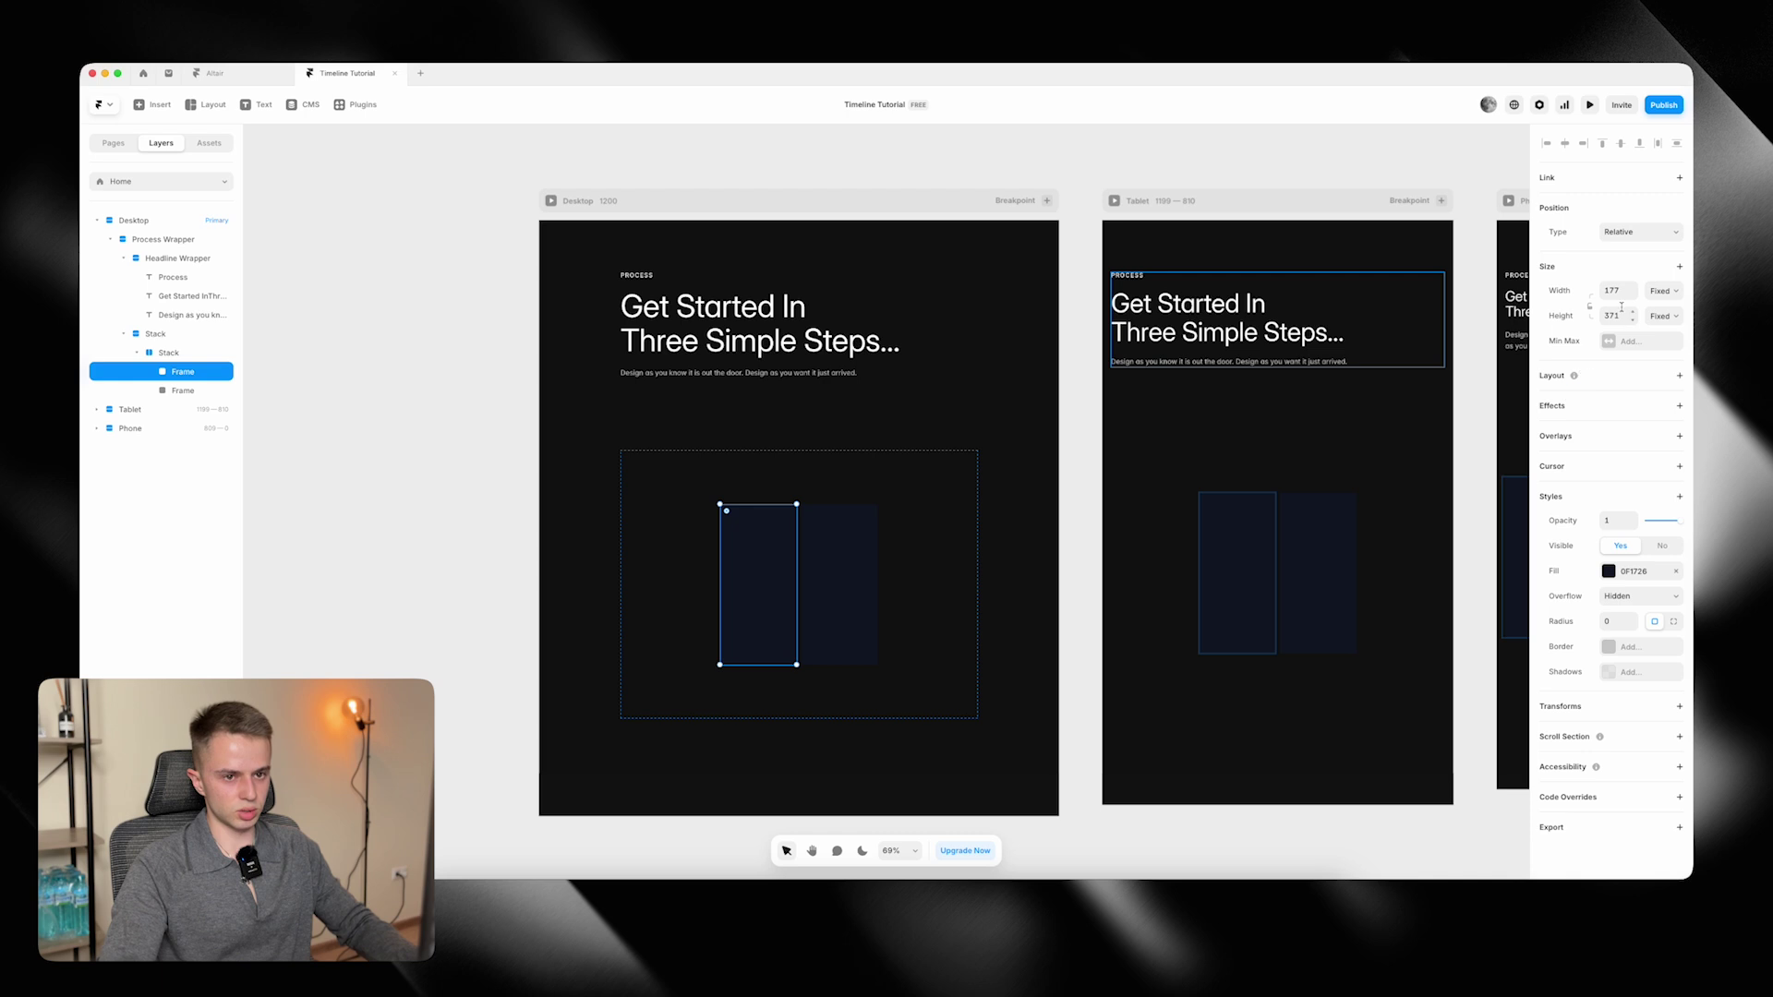
text(16)
key(Return)
click(823, 550)
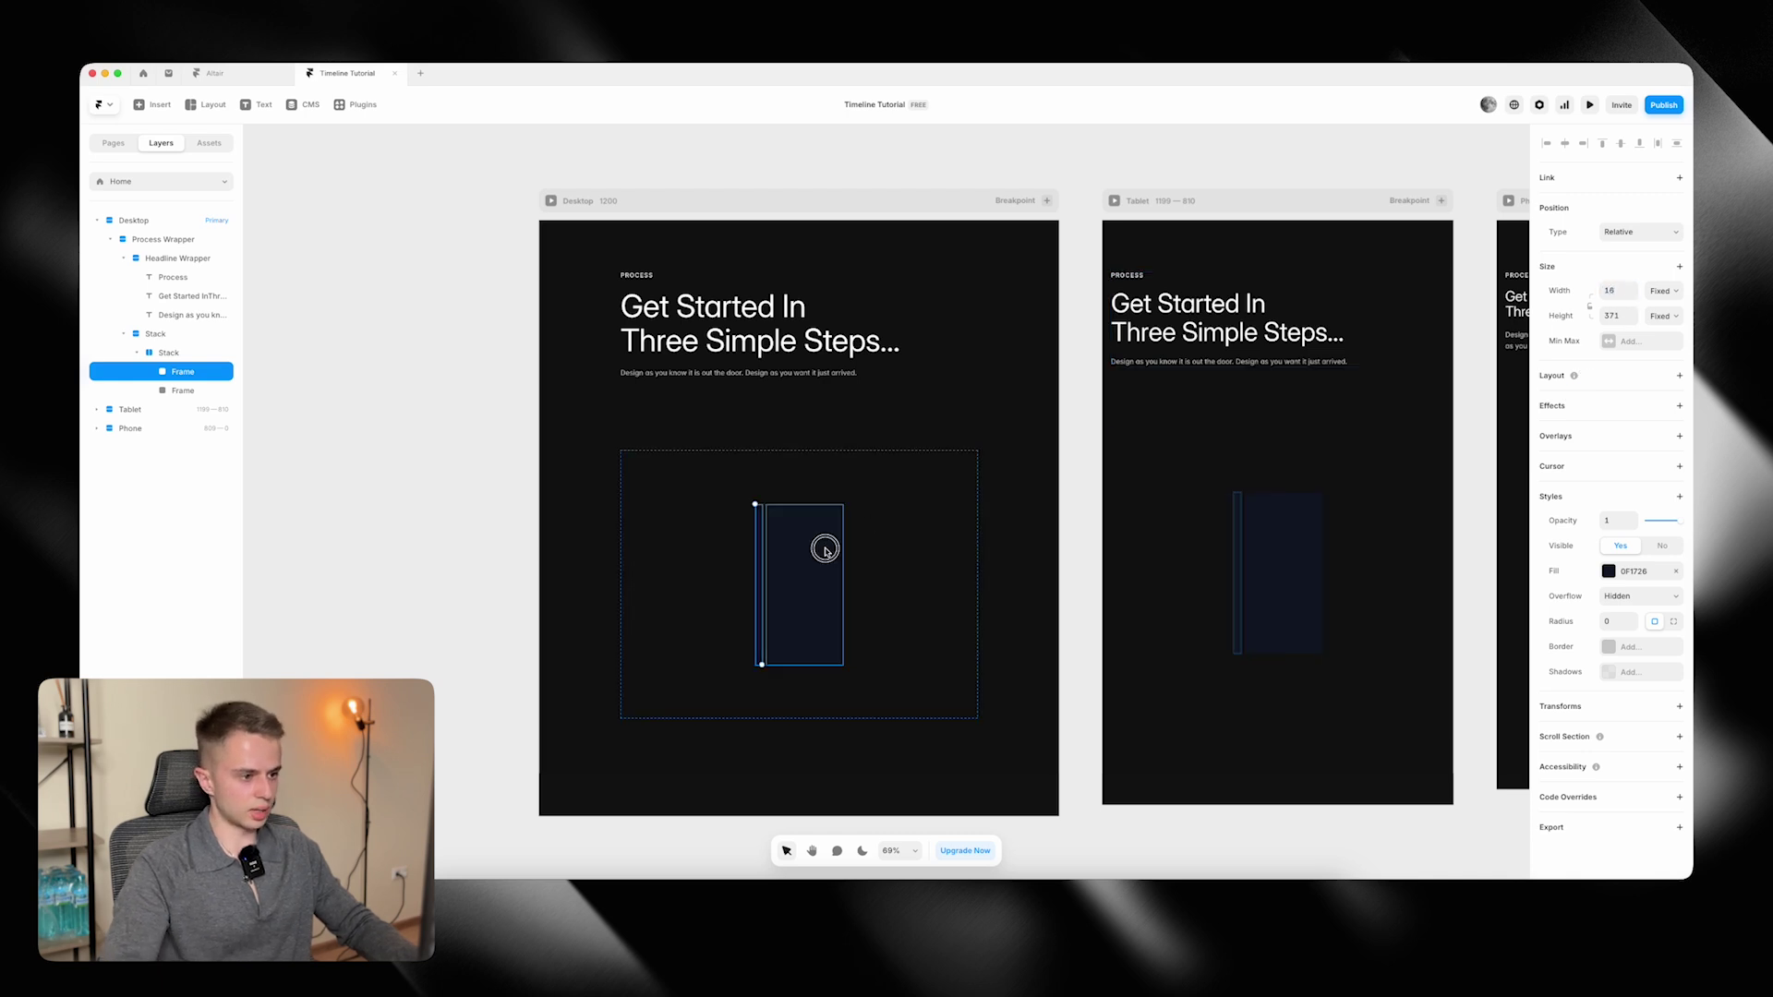
click(1659, 293)
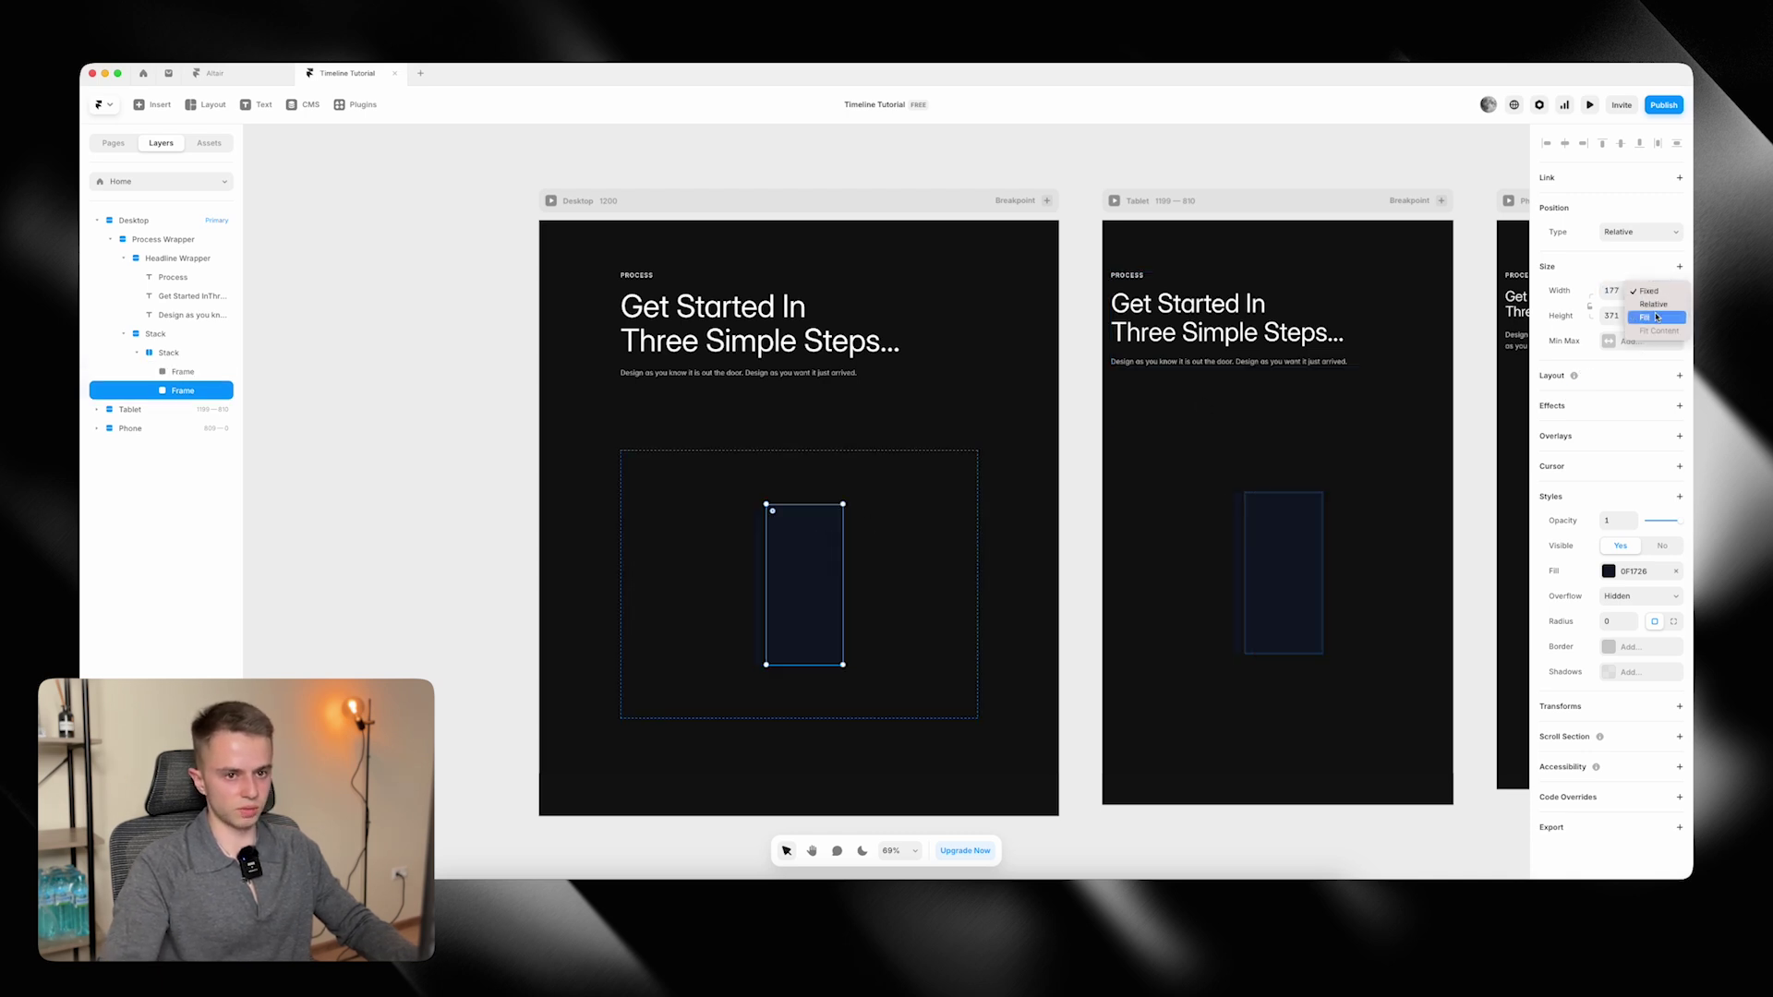
click(1653, 317)
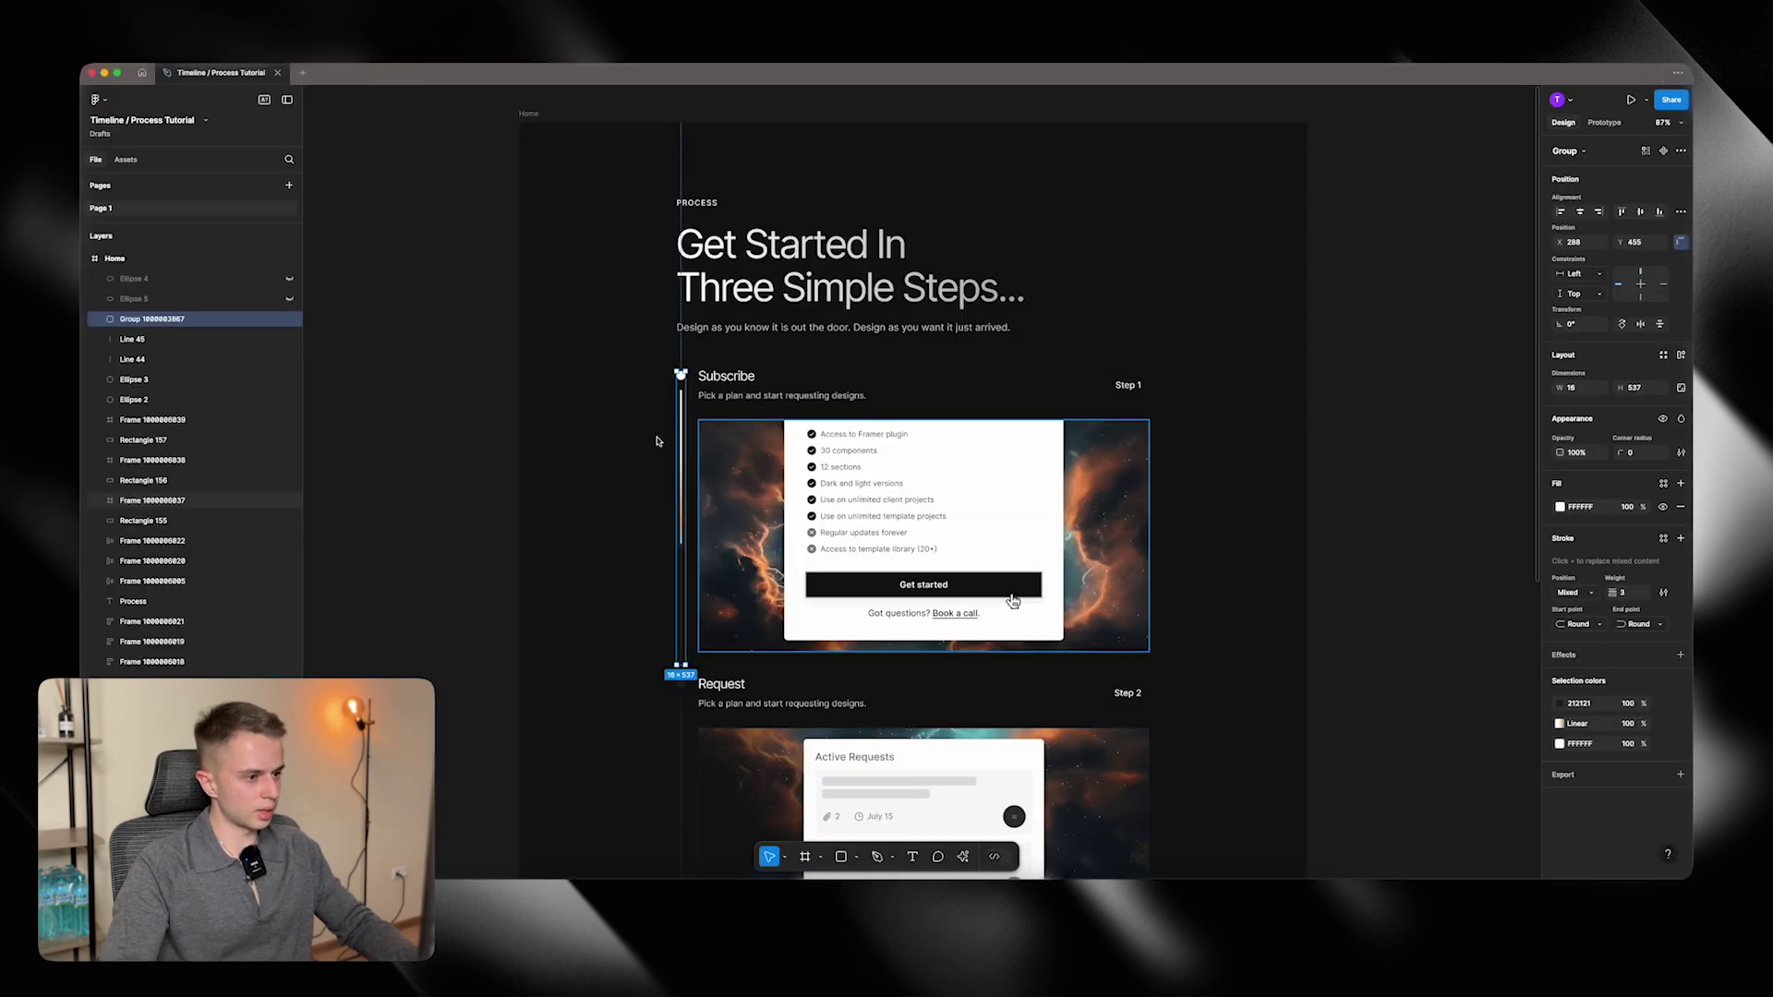
Measure the distance between the timeline group and the Subscribe image in Figma, and match it as the inner stack's gap in Framer.
click(706, 458)
key(alt)
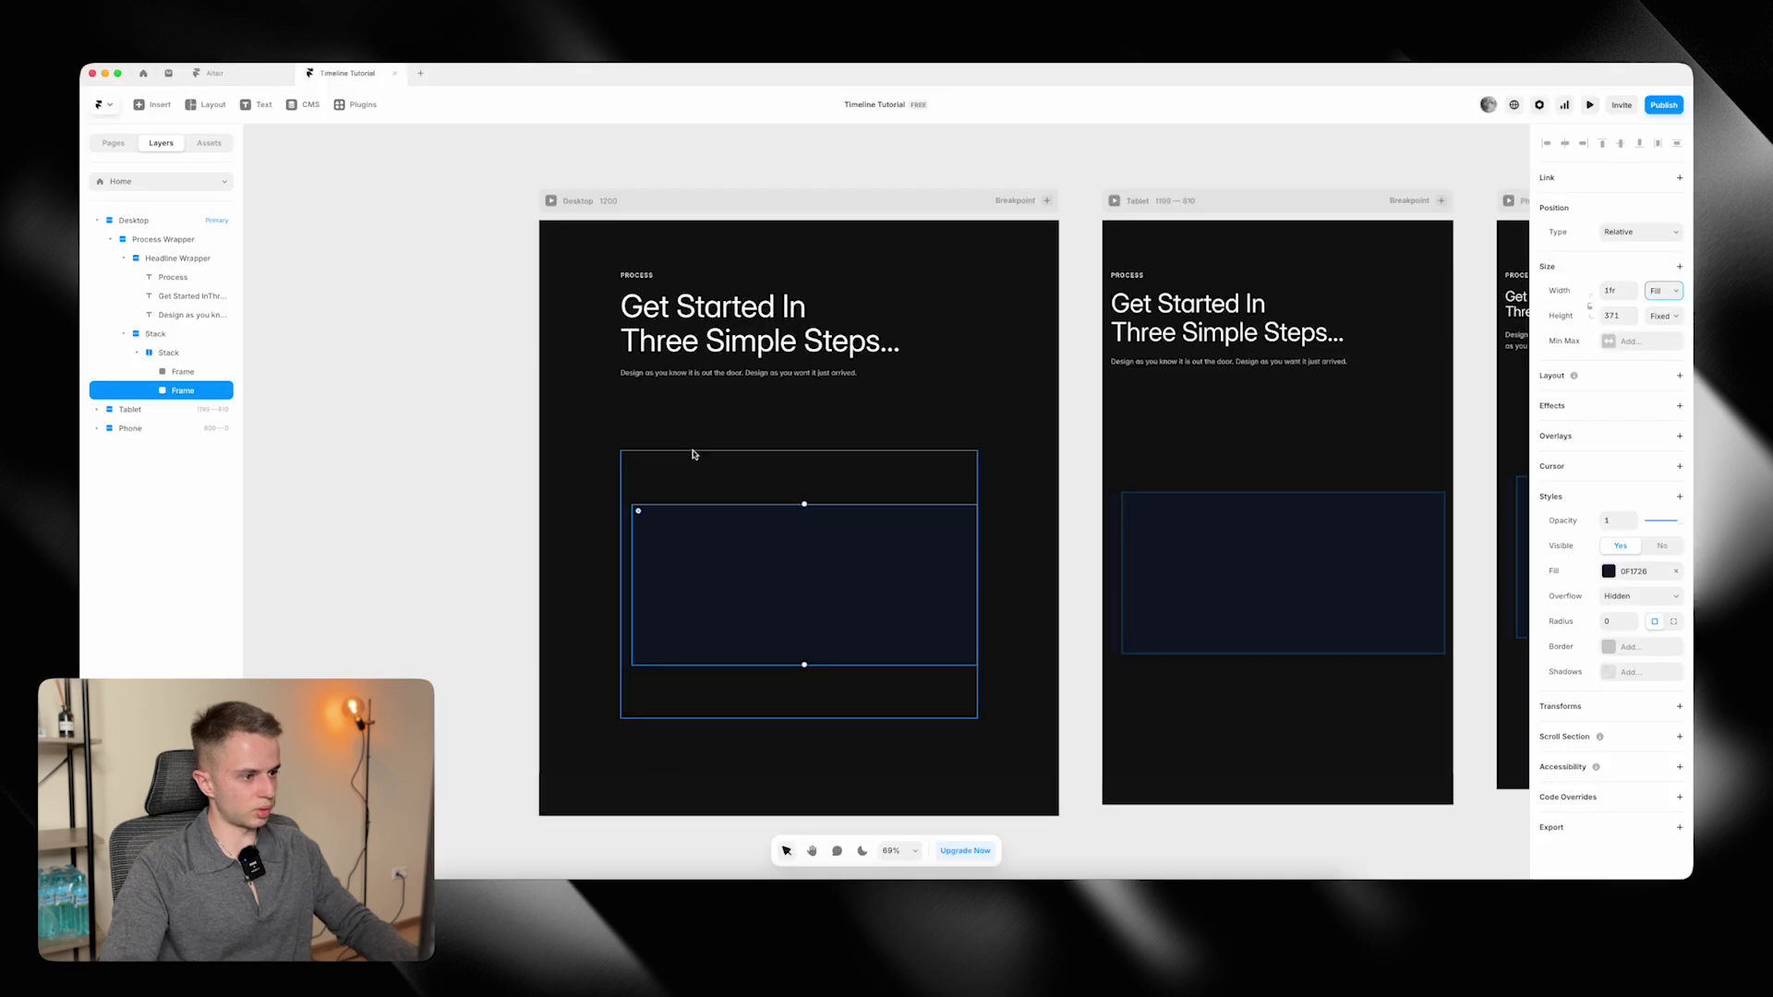
click(692, 475)
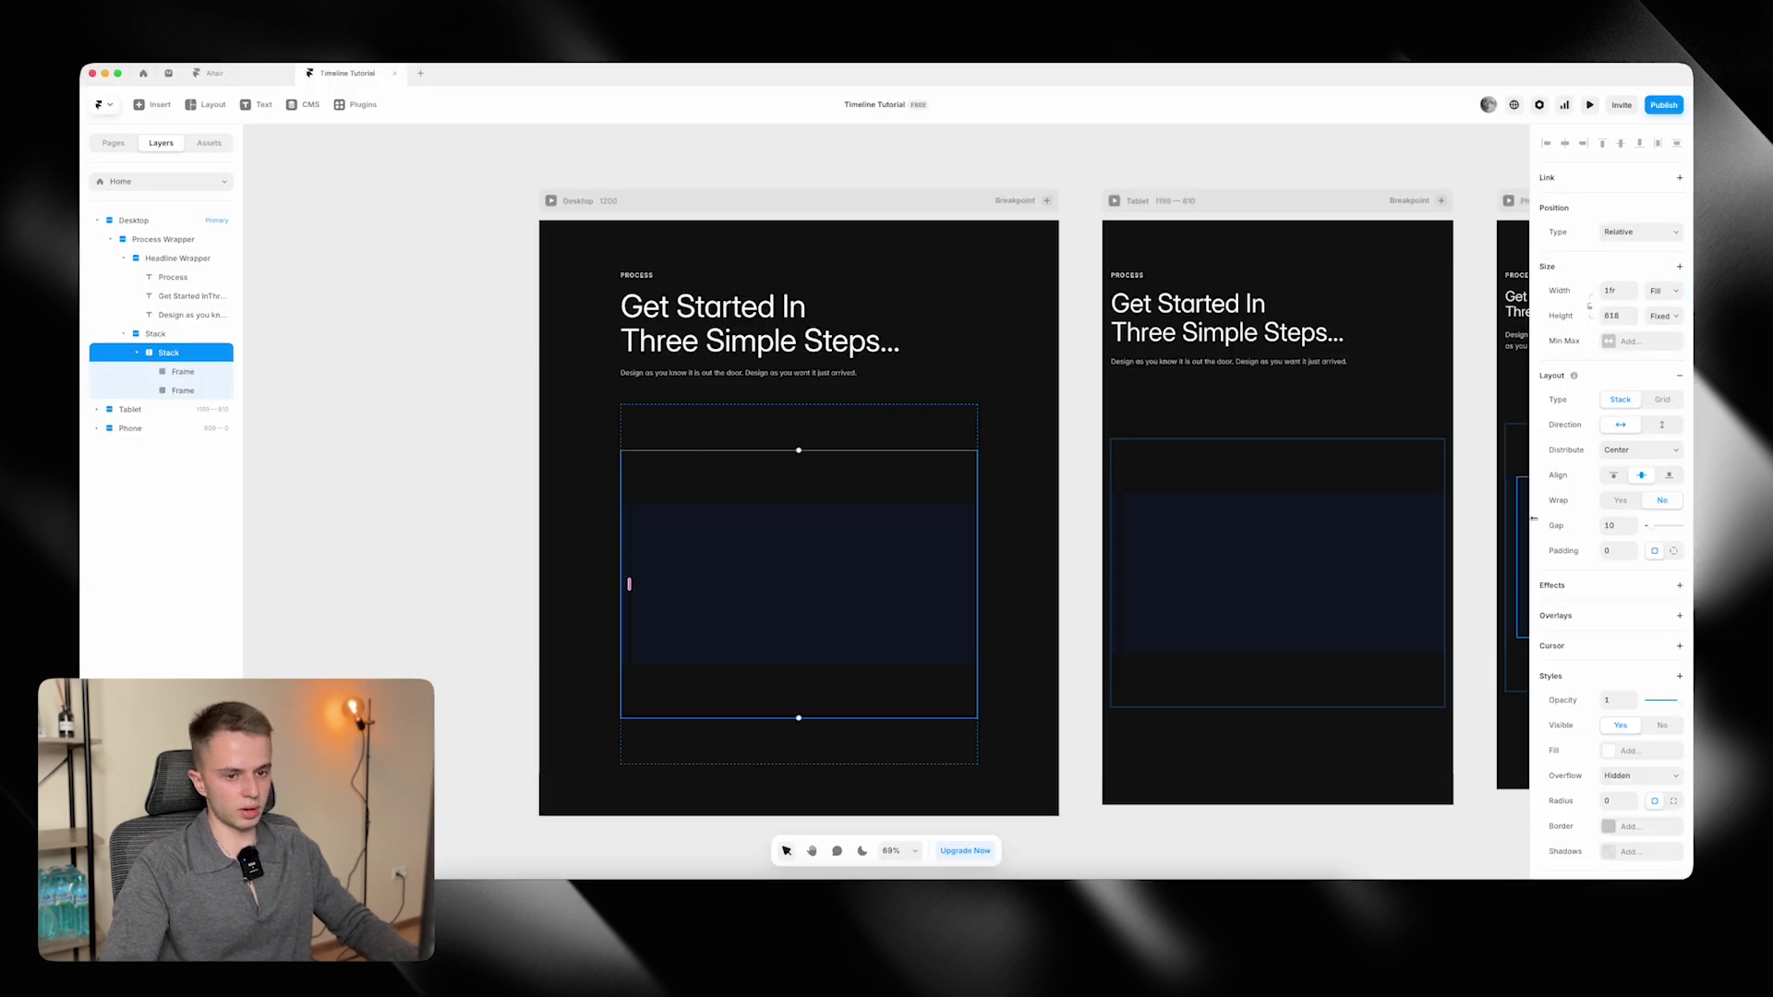
key(Return)
Increase the height of the wide content frame within the inner horizontal stack.
click(578, 466)
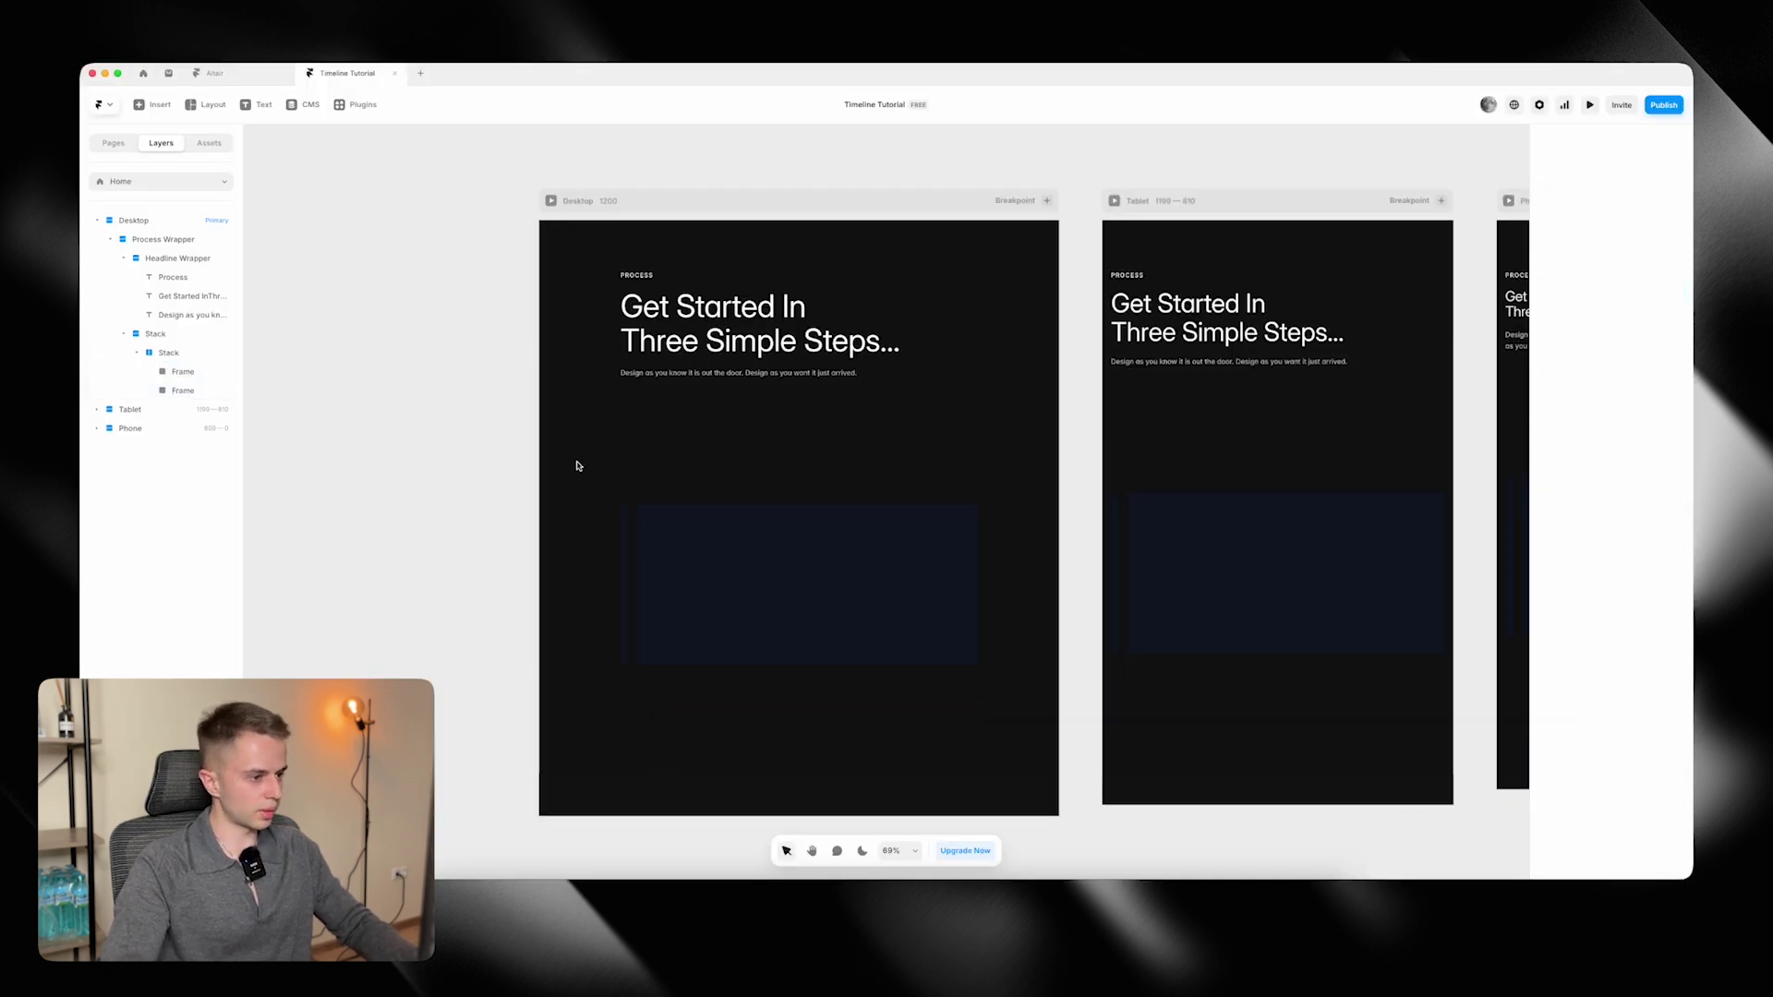
super+click(625, 514)
shift+click(657, 516)
drag(662, 504, 664, 417)
click(498, 468)
Rename the outer stack to Process Steps Wrapper and the stack nested inside it to Step Wrapper.
click(699, 433)
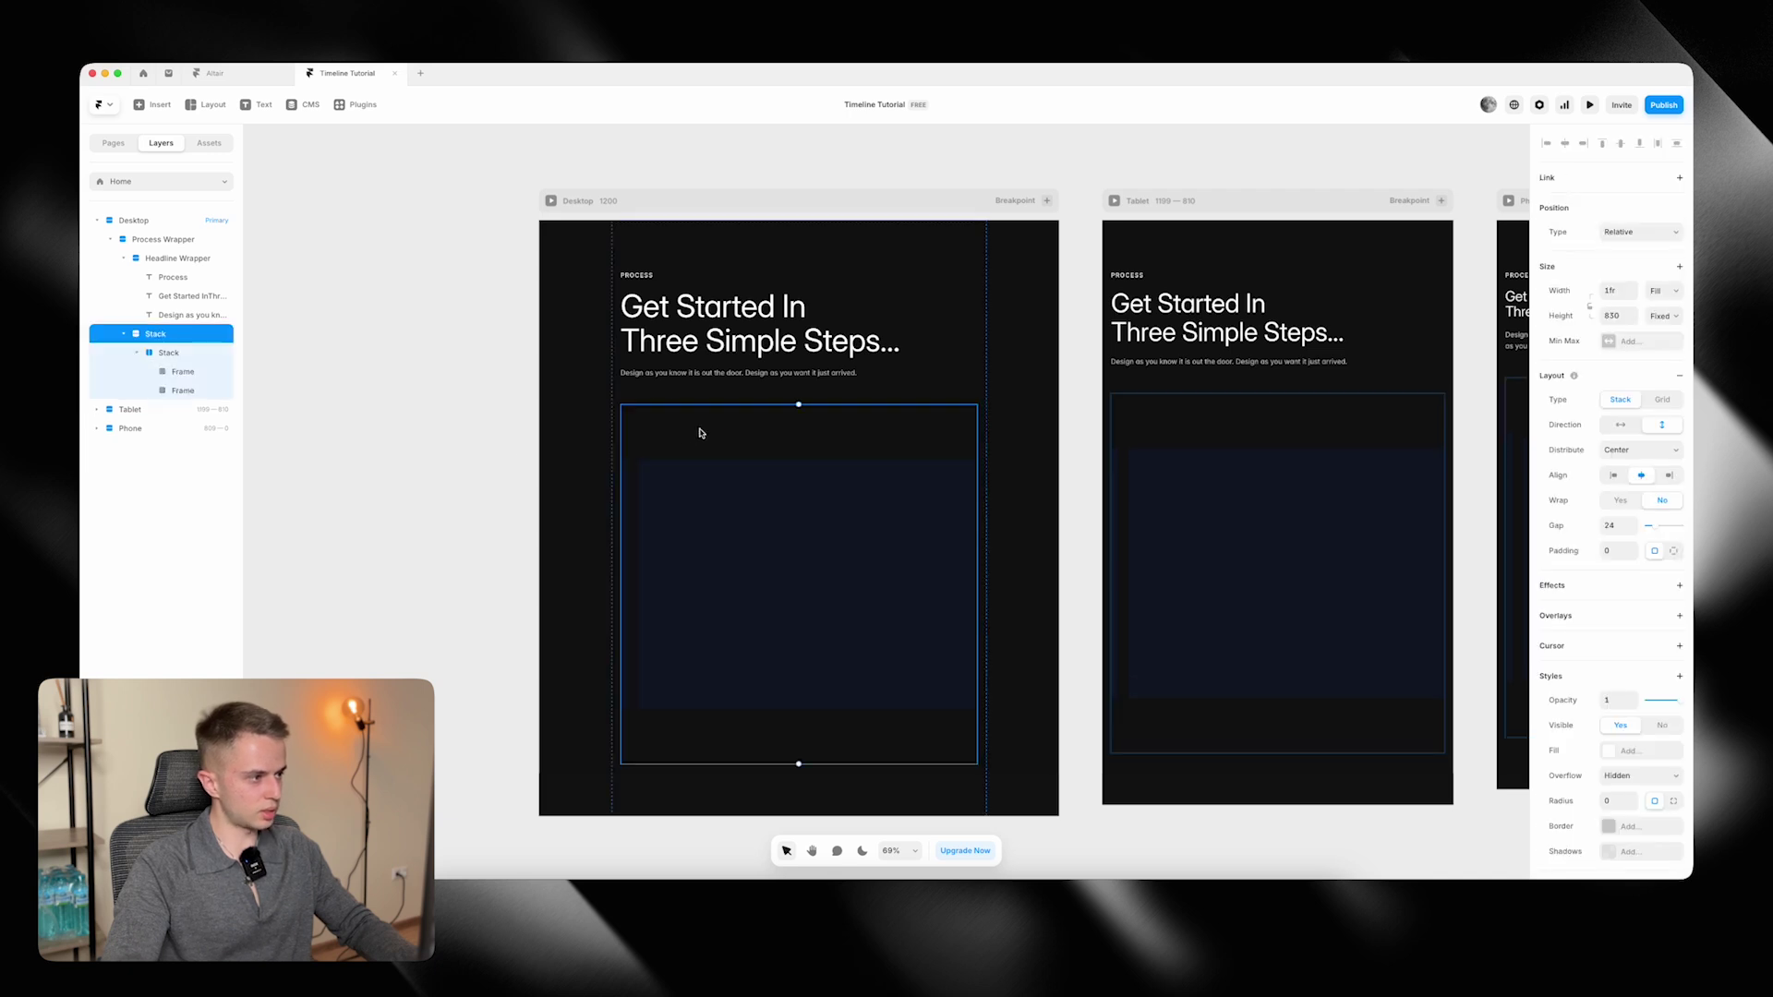
double_click(171, 335)
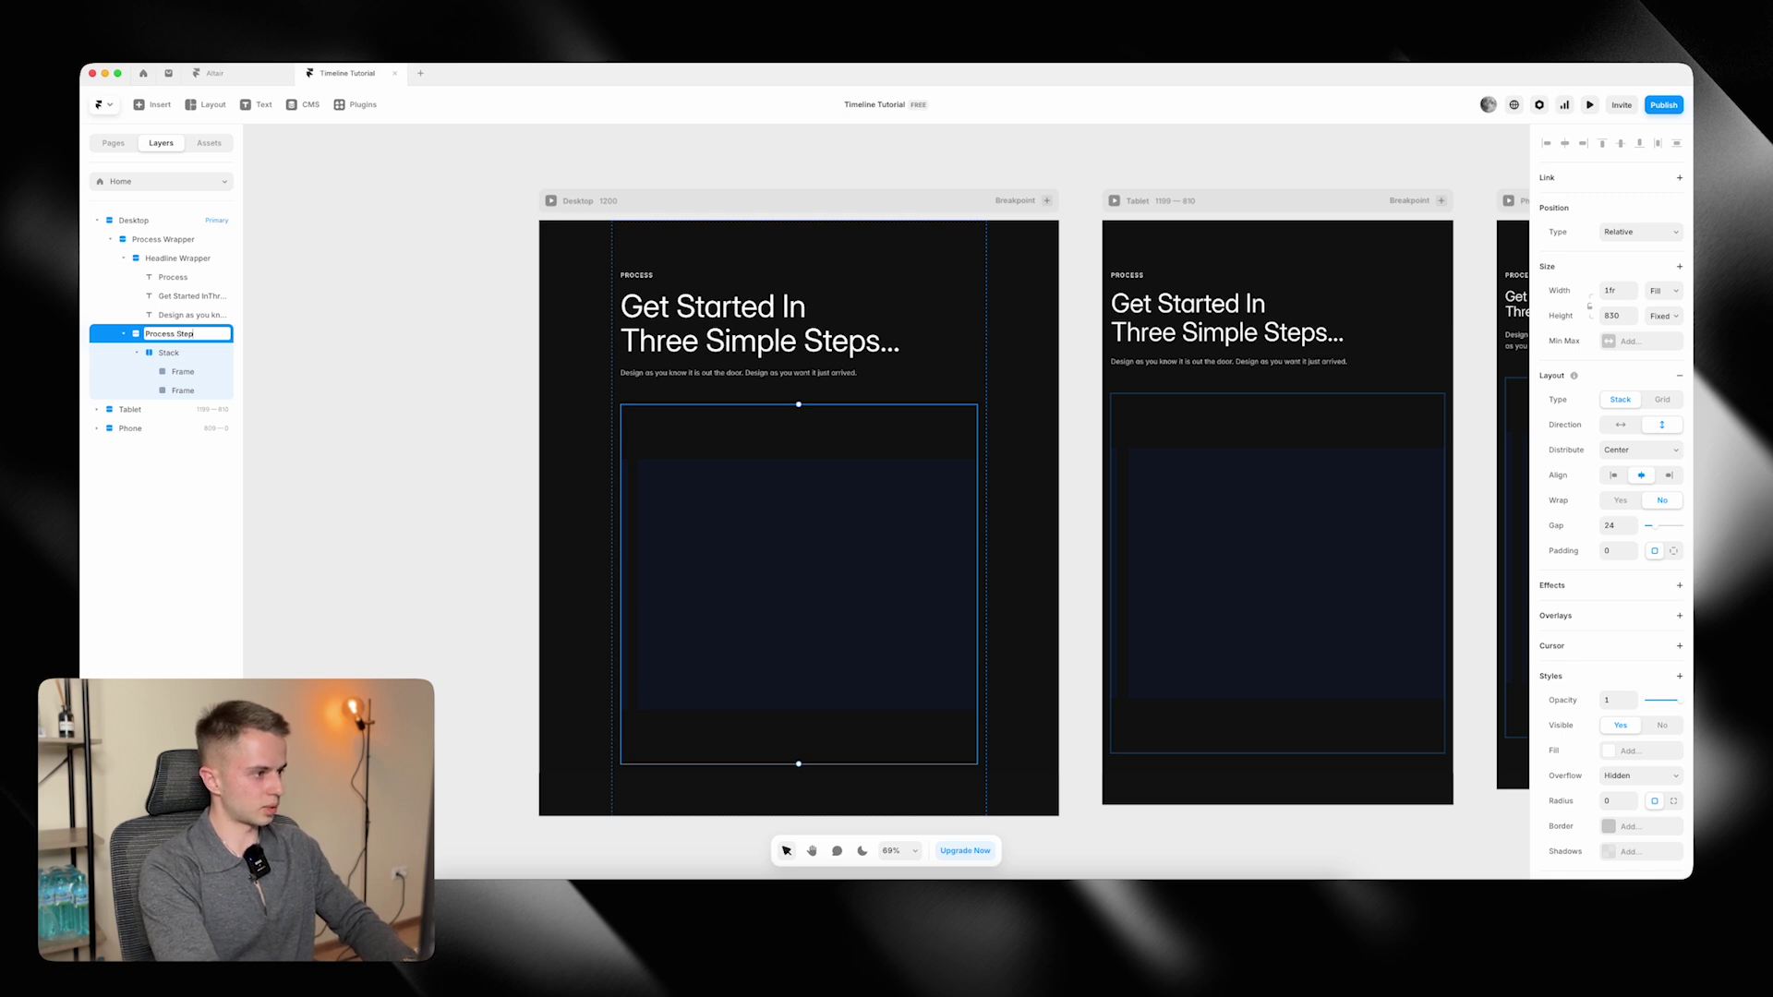
text(Process Steps Wrapper)
key(Return)
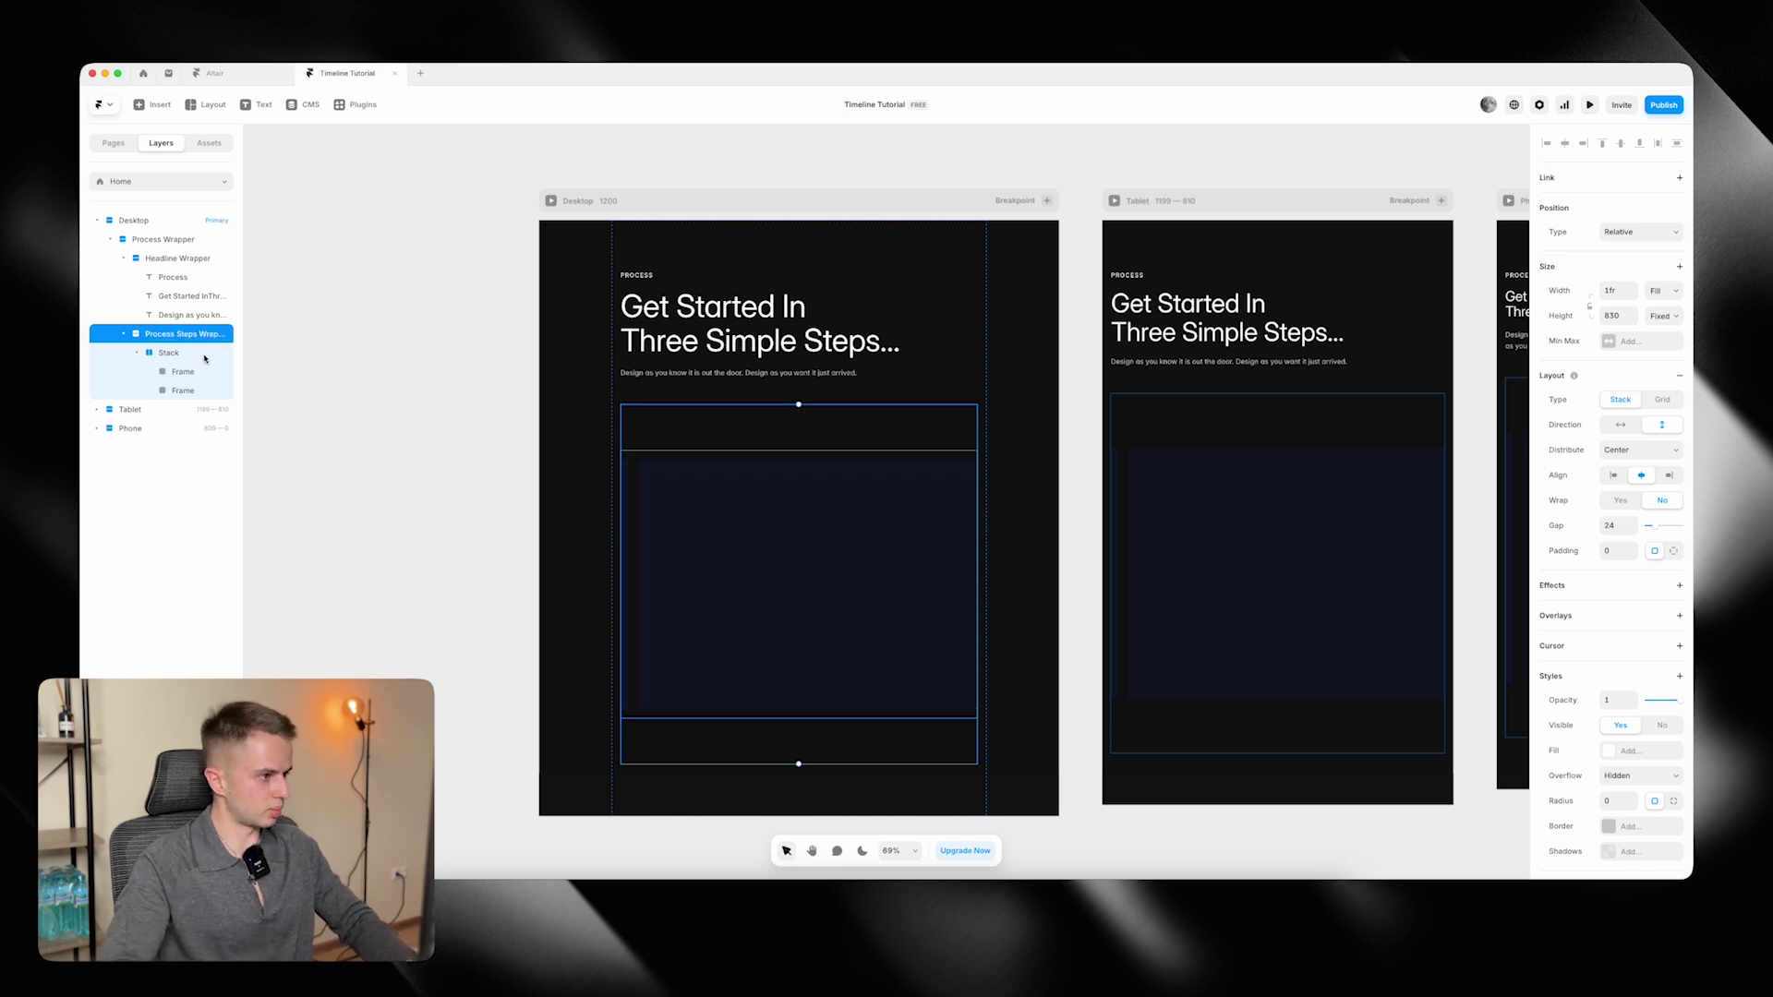
double_click(195, 355)
text(Step Wrapper)
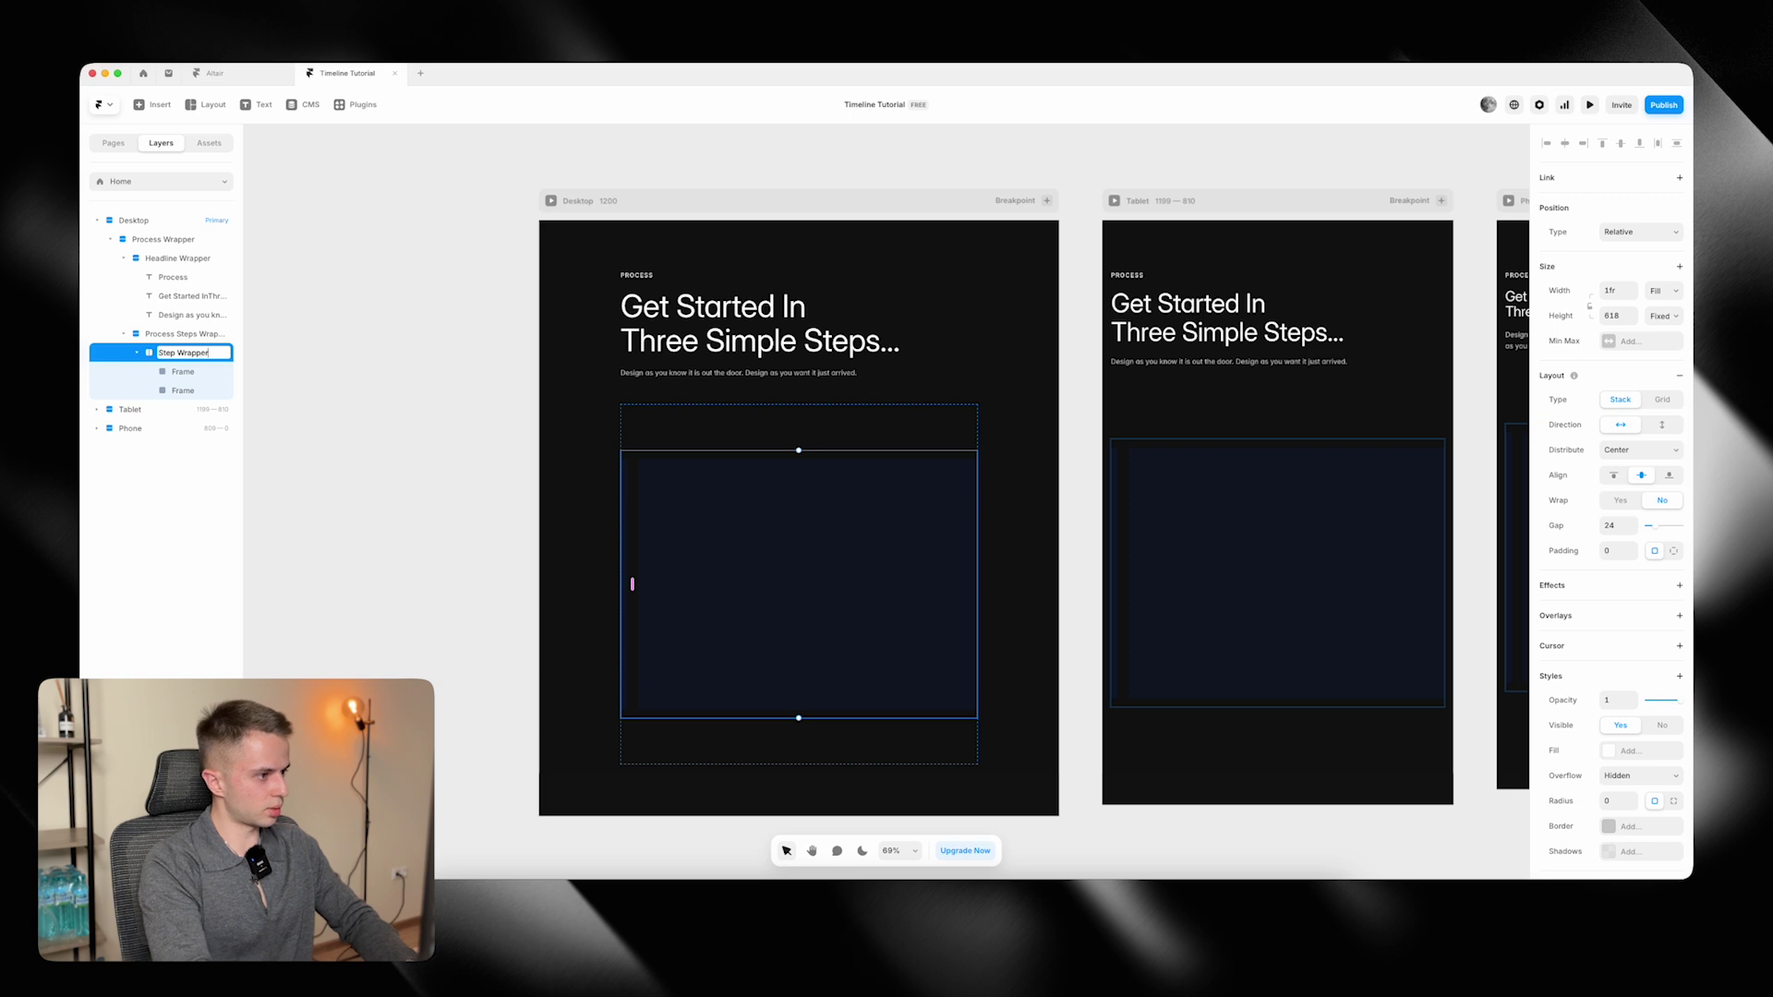
key(Return)
Rename the narrow first frame inside Step Wrapper to Progress Bar Wrapper.
double_click(199, 374)
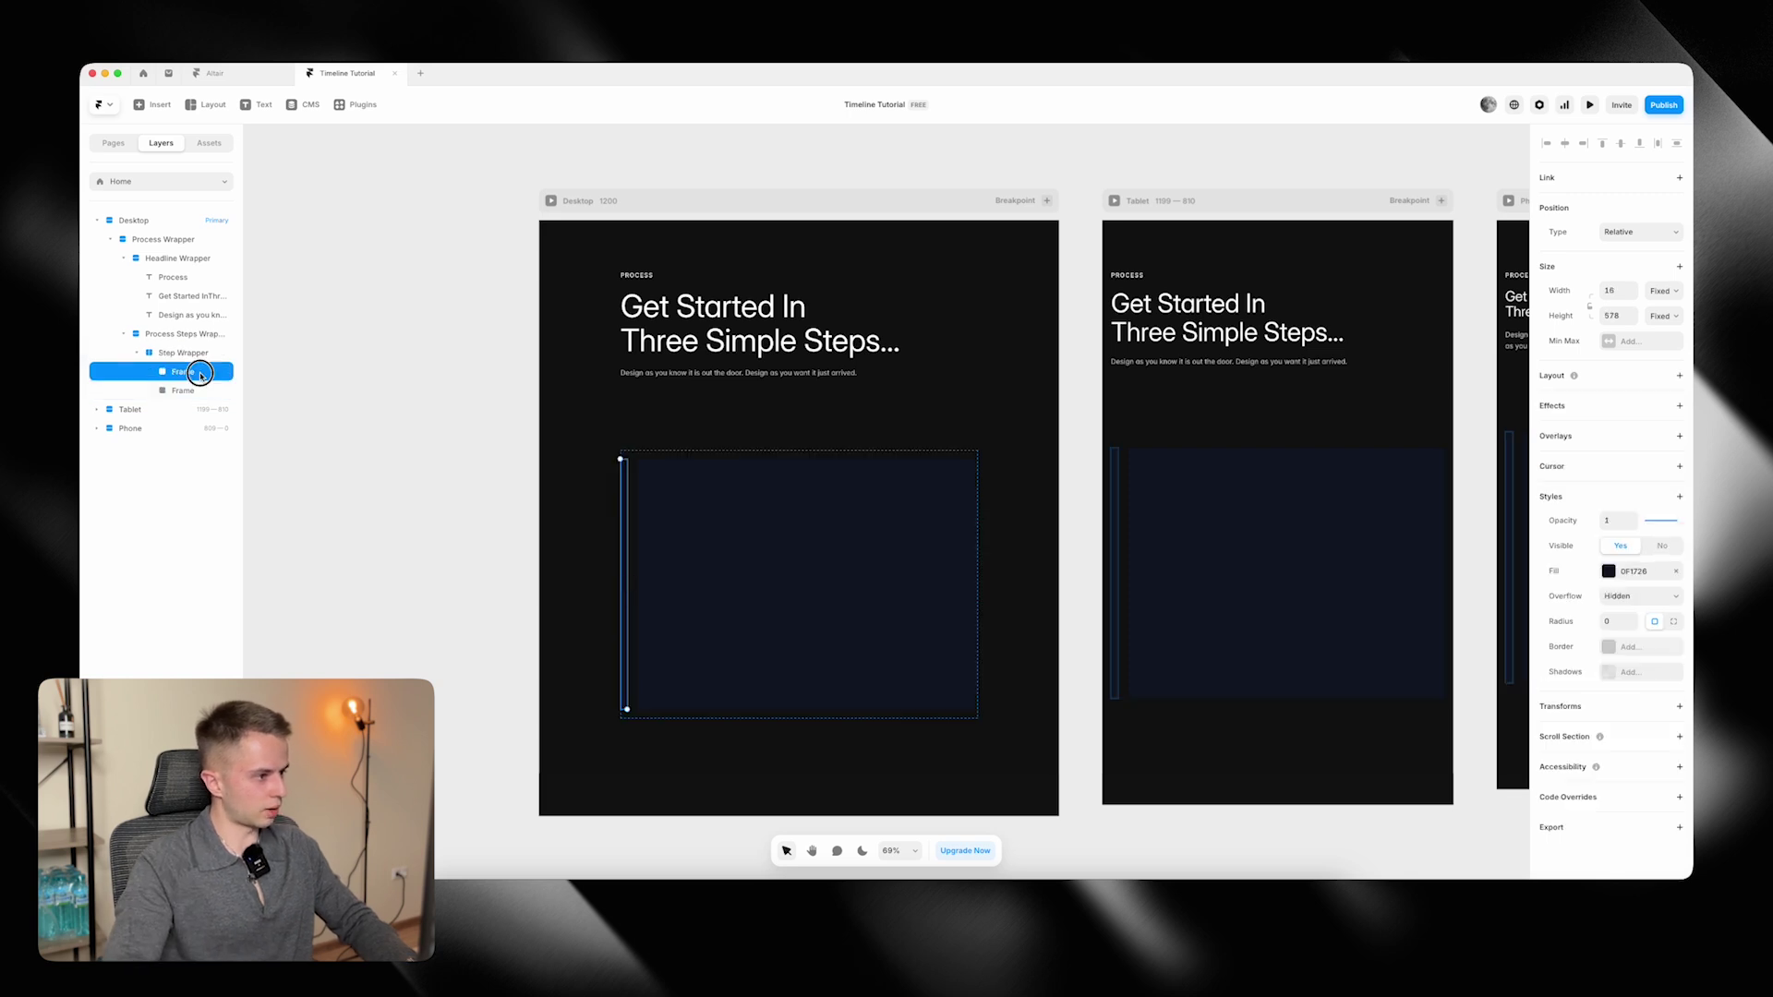
text(Progress Bar)
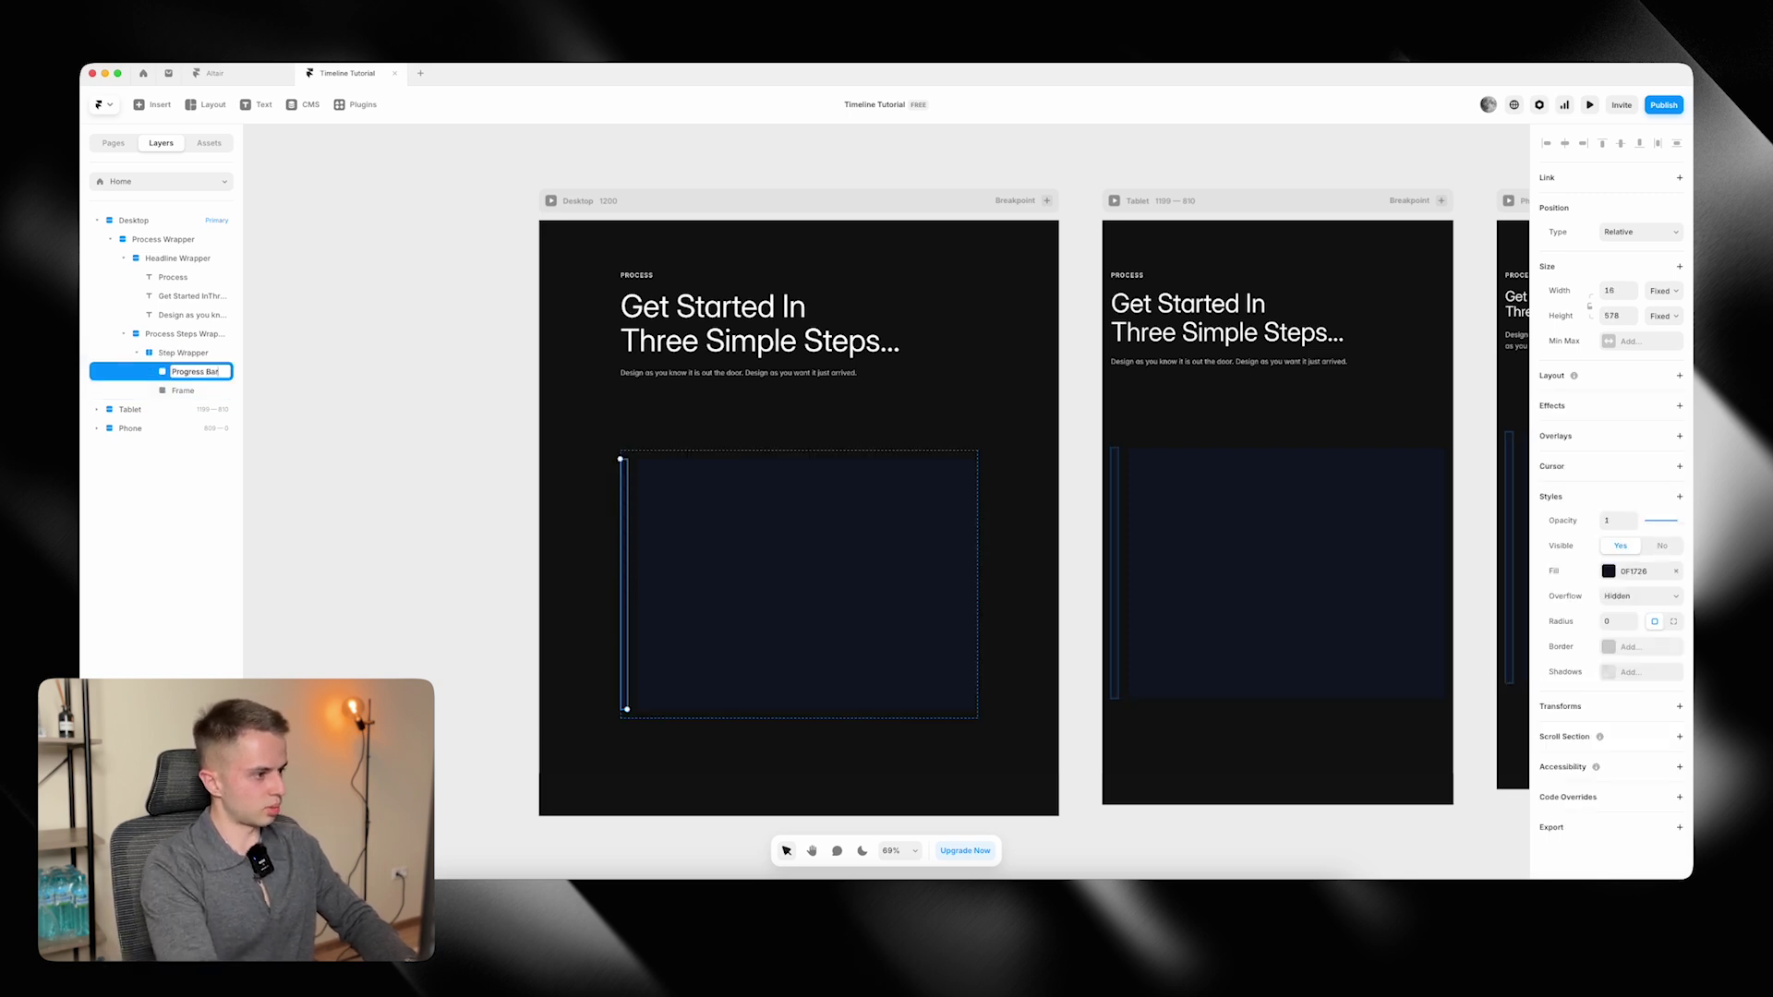
text( Wrapper)
key(Return)
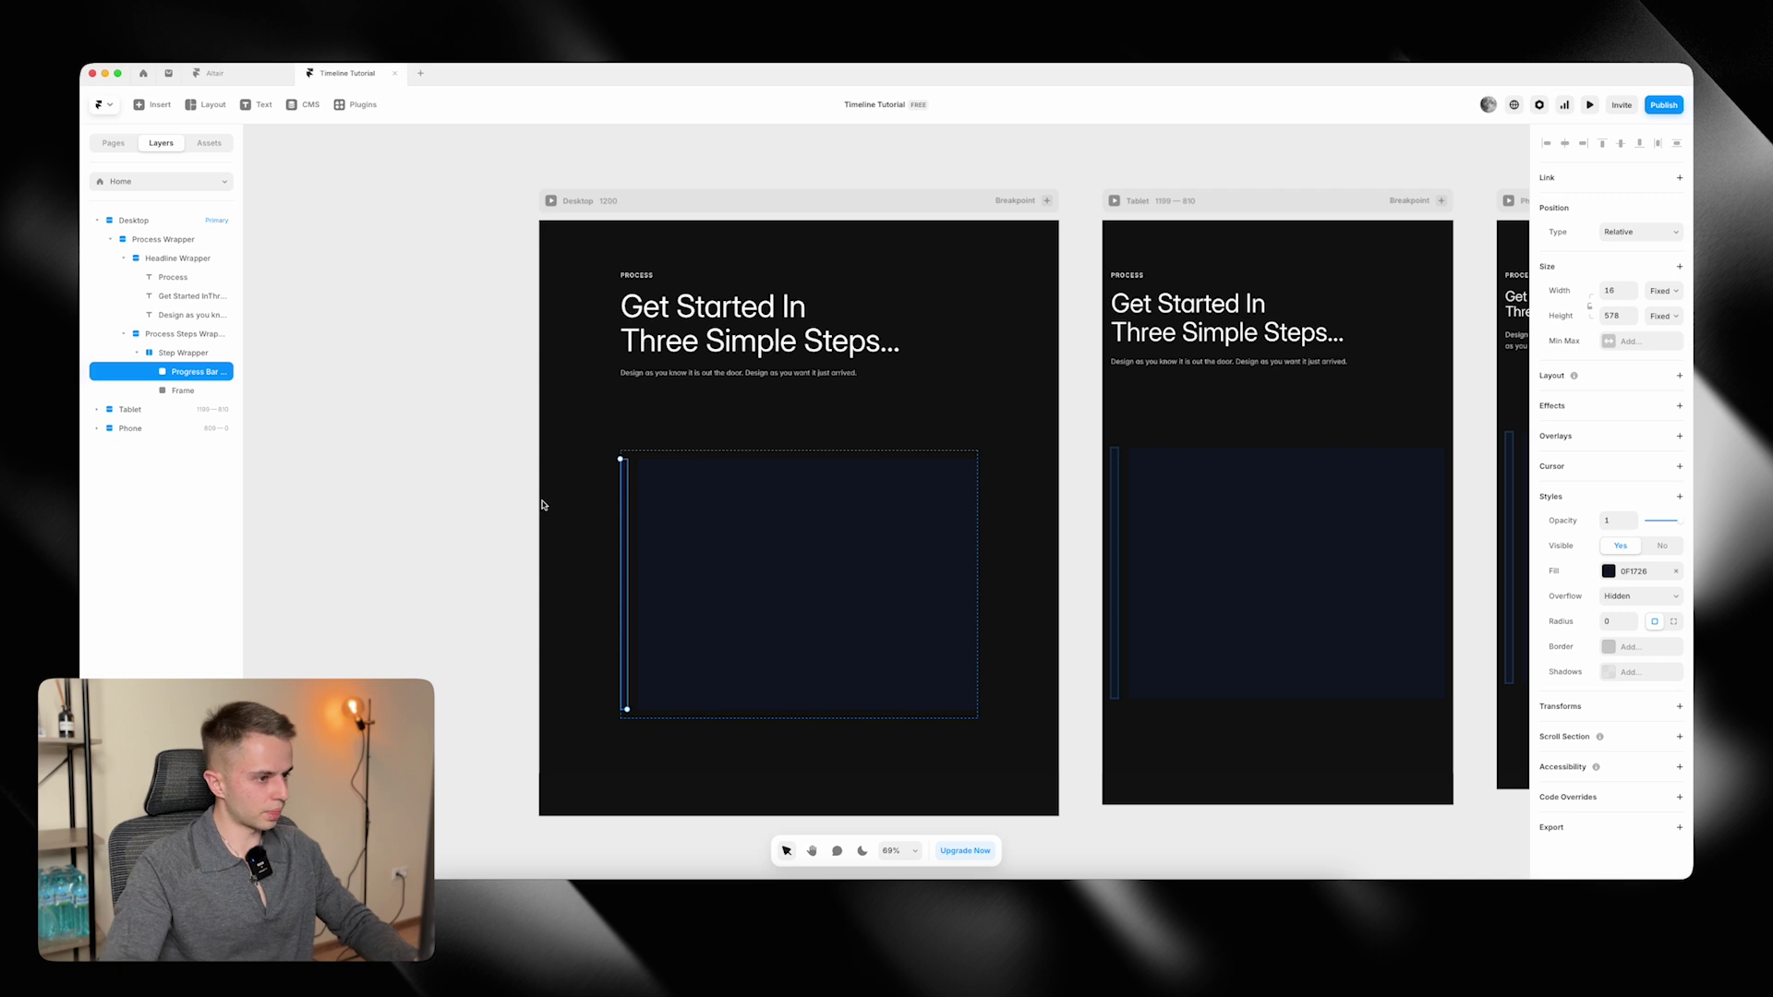
Remove the Progress Bar Wrapper's fill and give it a vertical stack layout with a gap of 20.
click(1676, 570)
scroll(515, 455, up, 3)
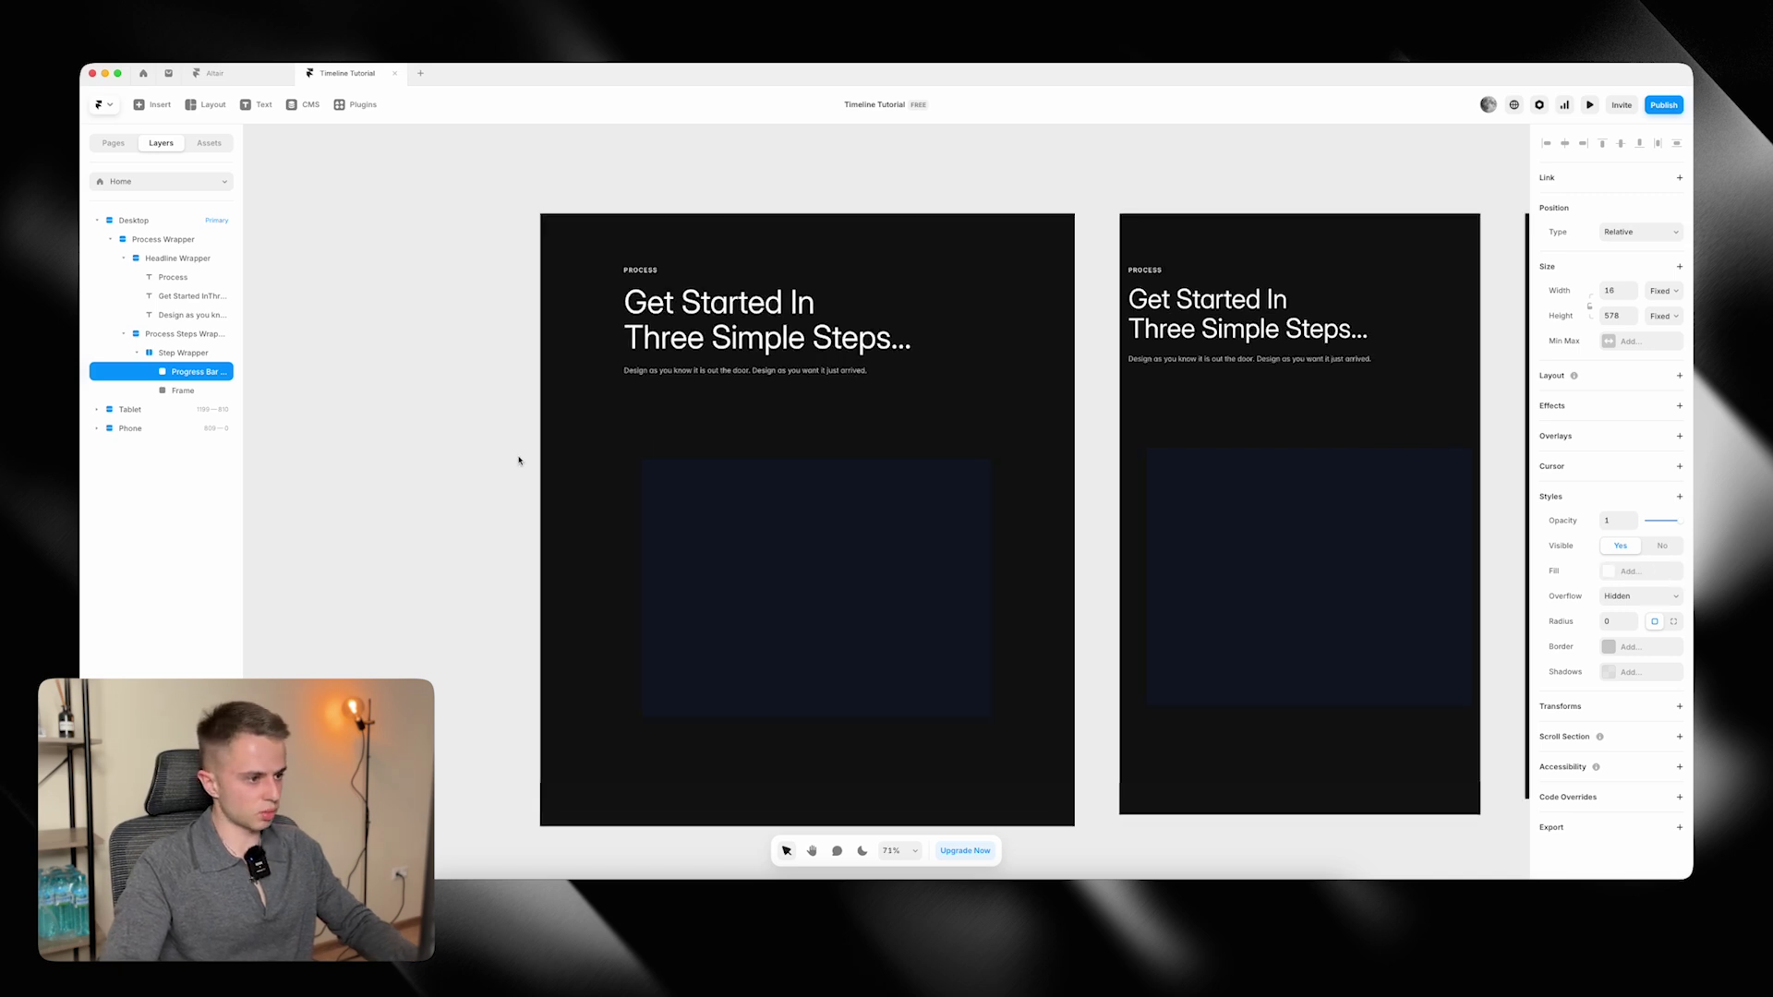
click(1602, 381)
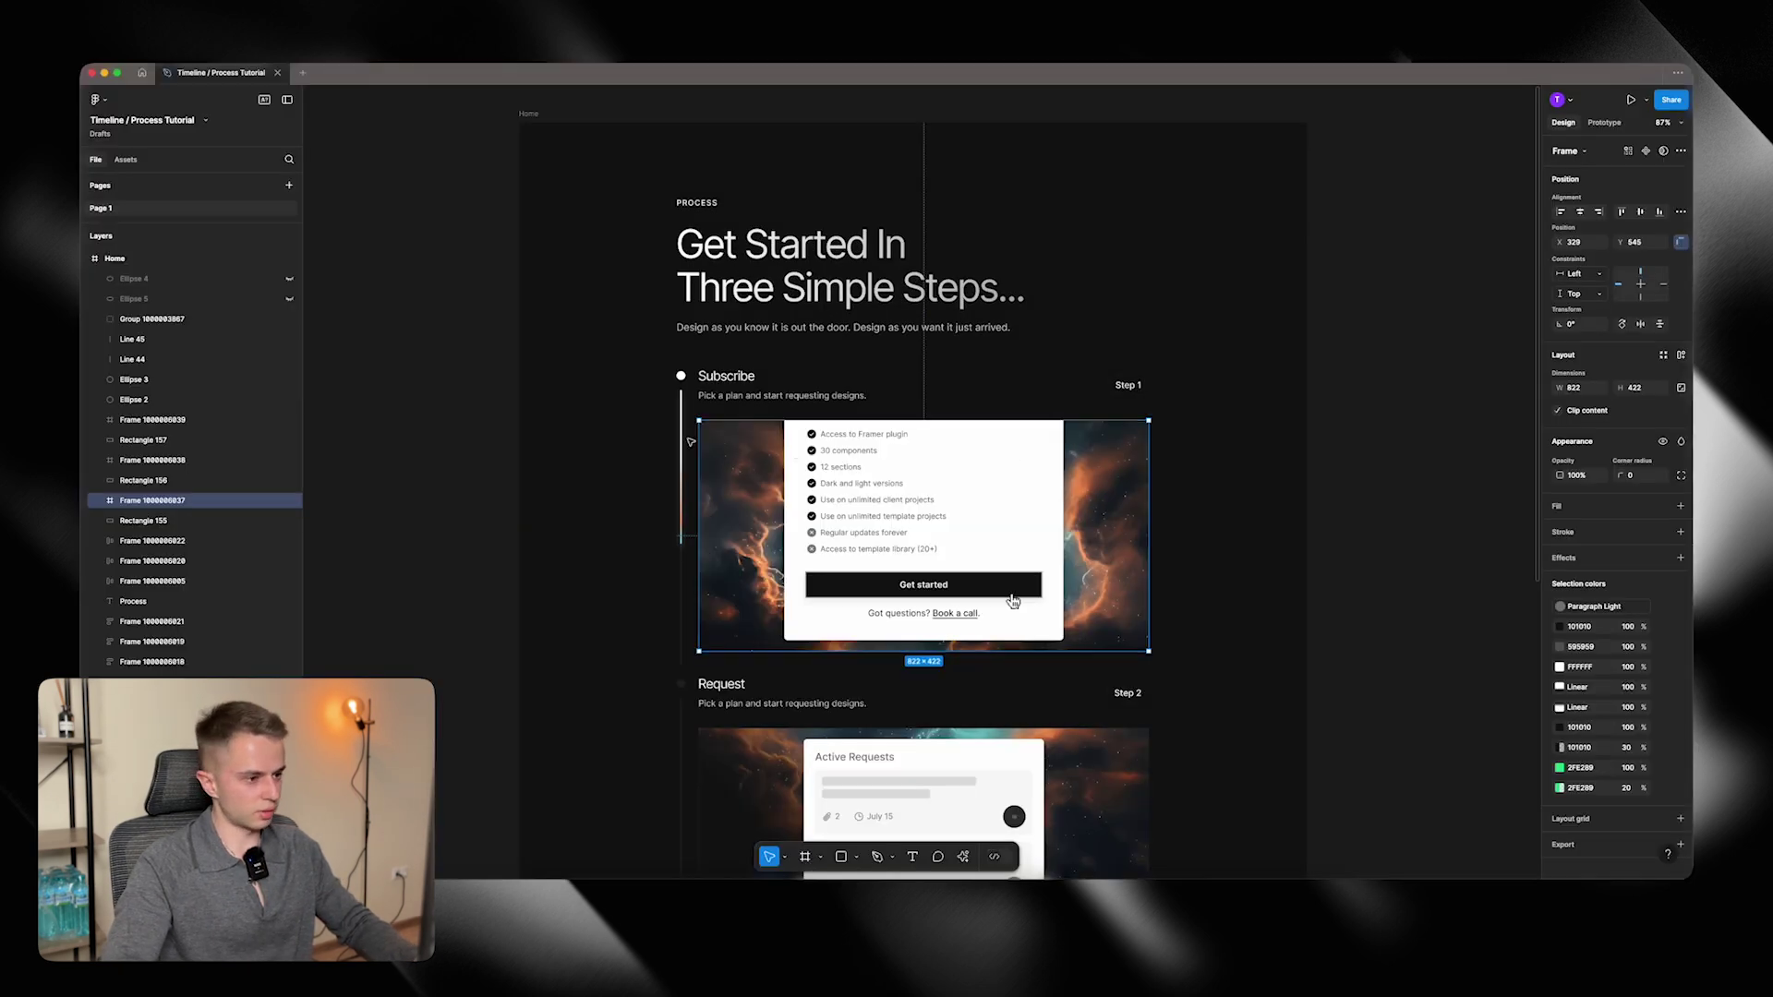
scroll(1016, 591, up, 5)
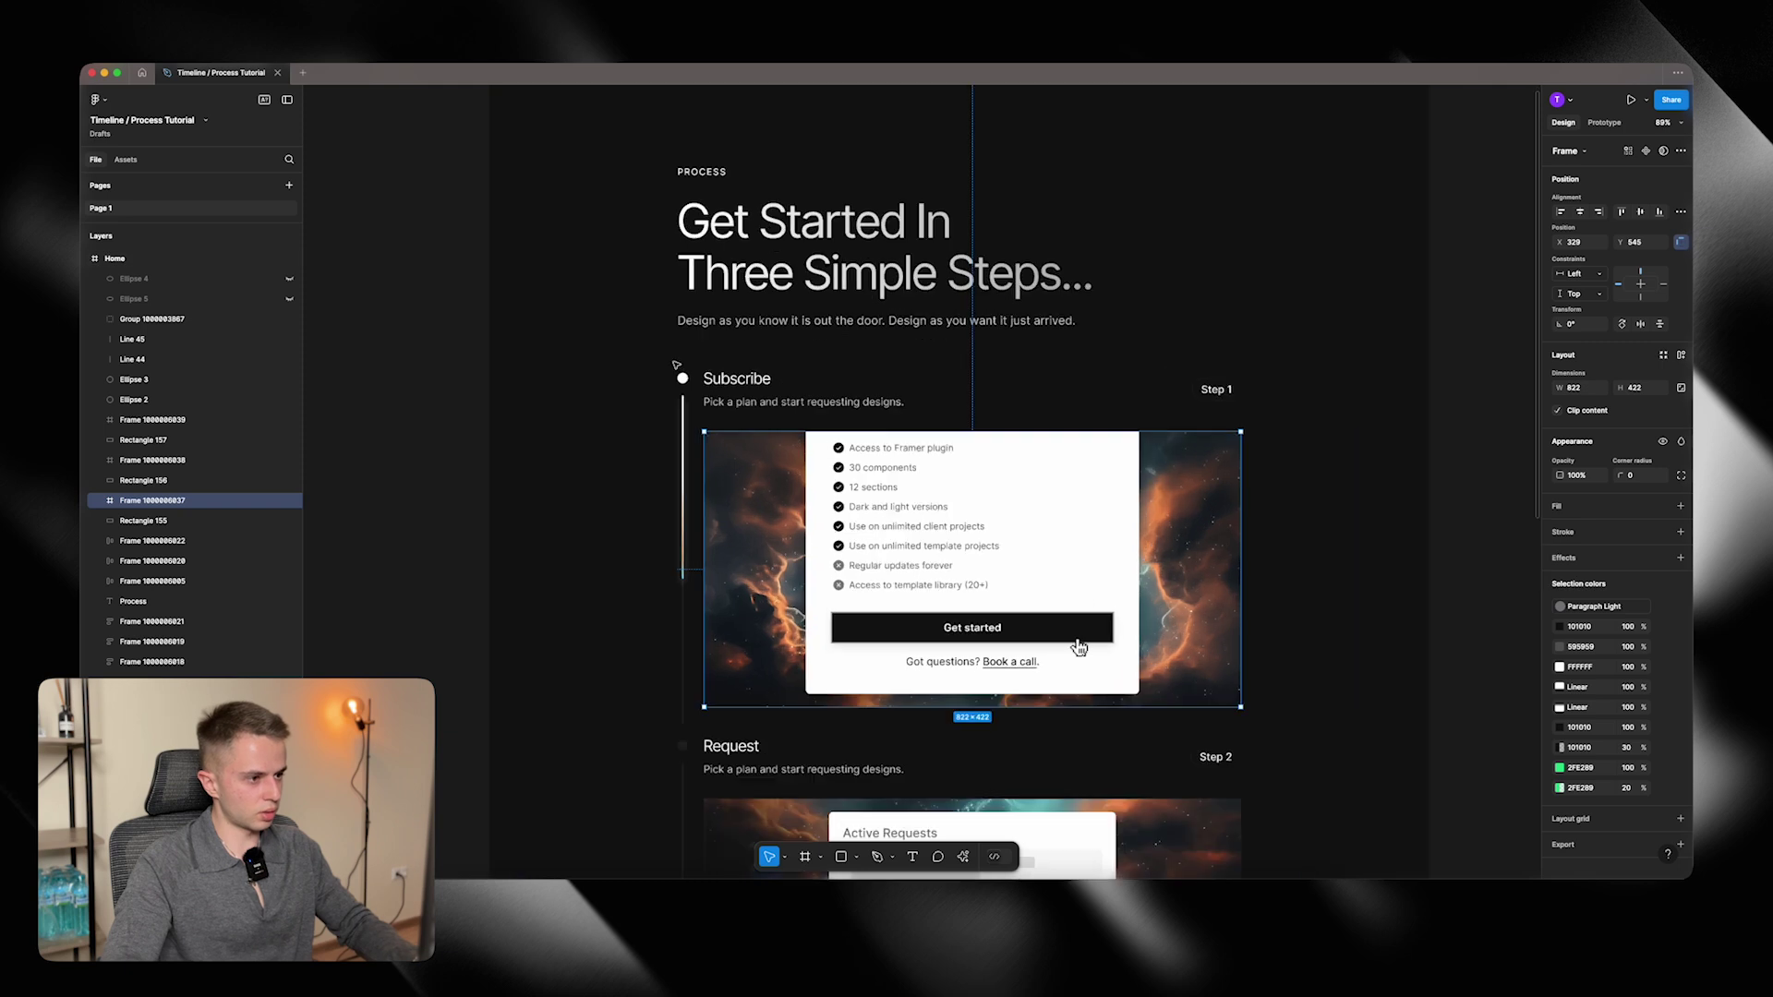
key(Escape)
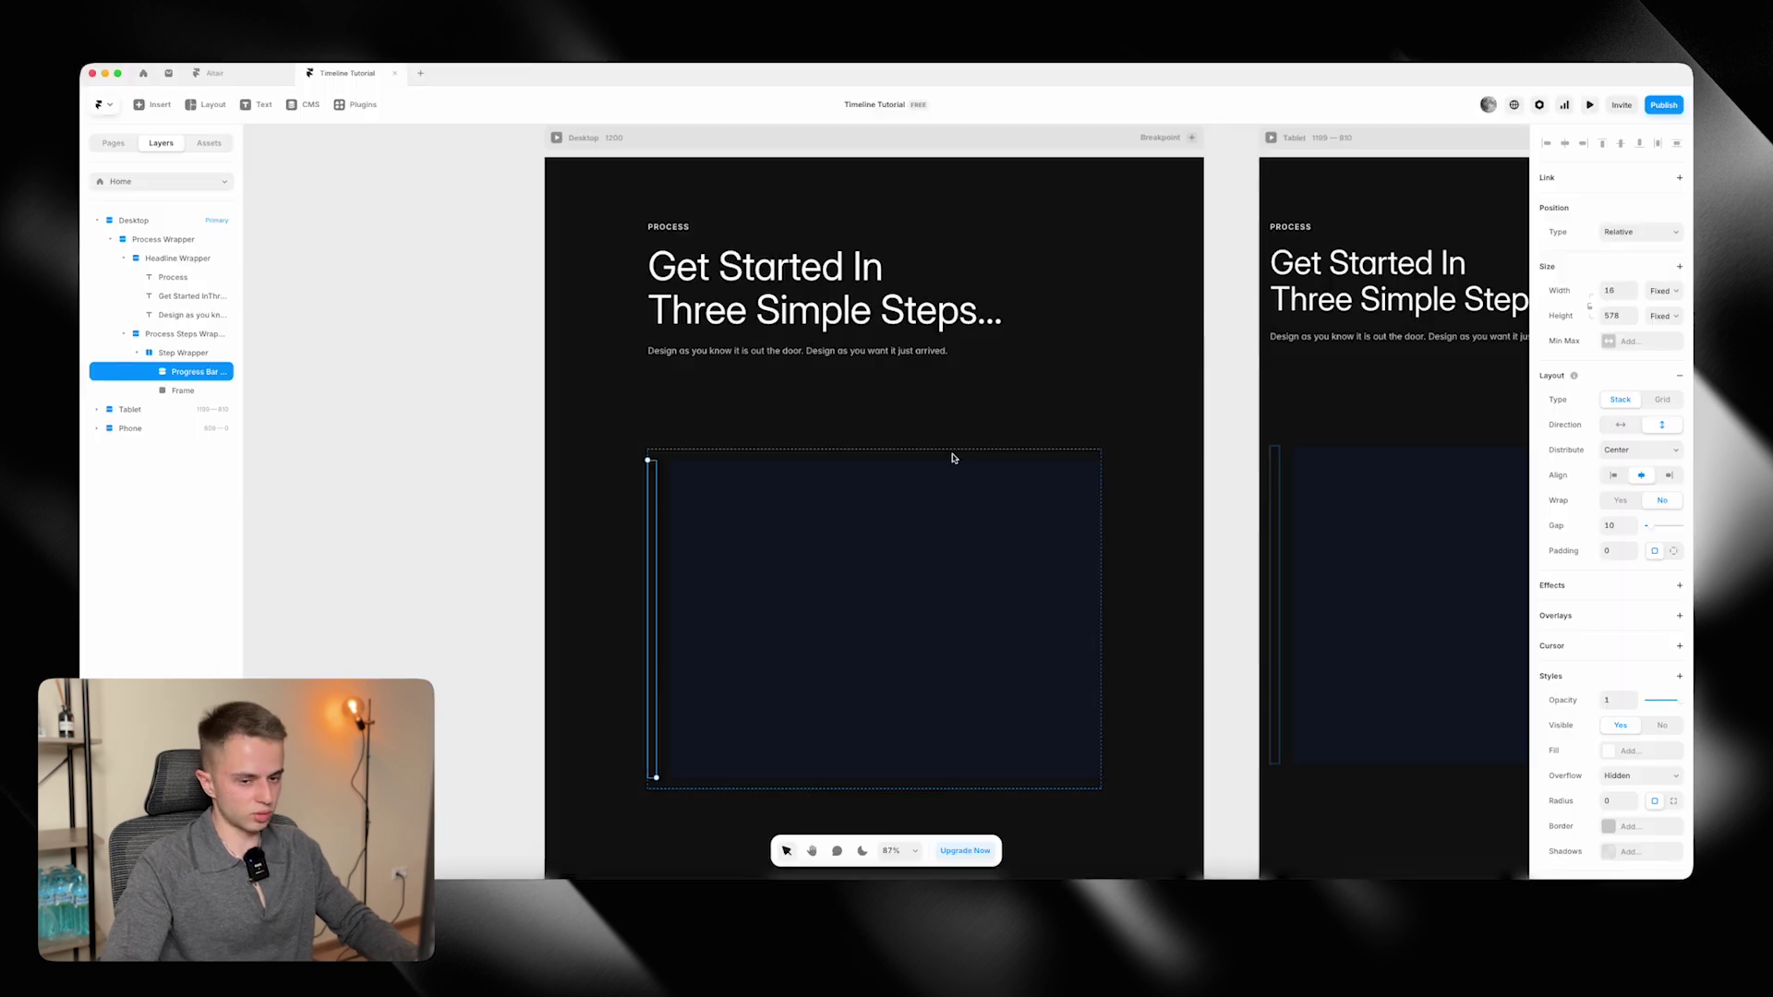
click(1618, 533)
text(20)
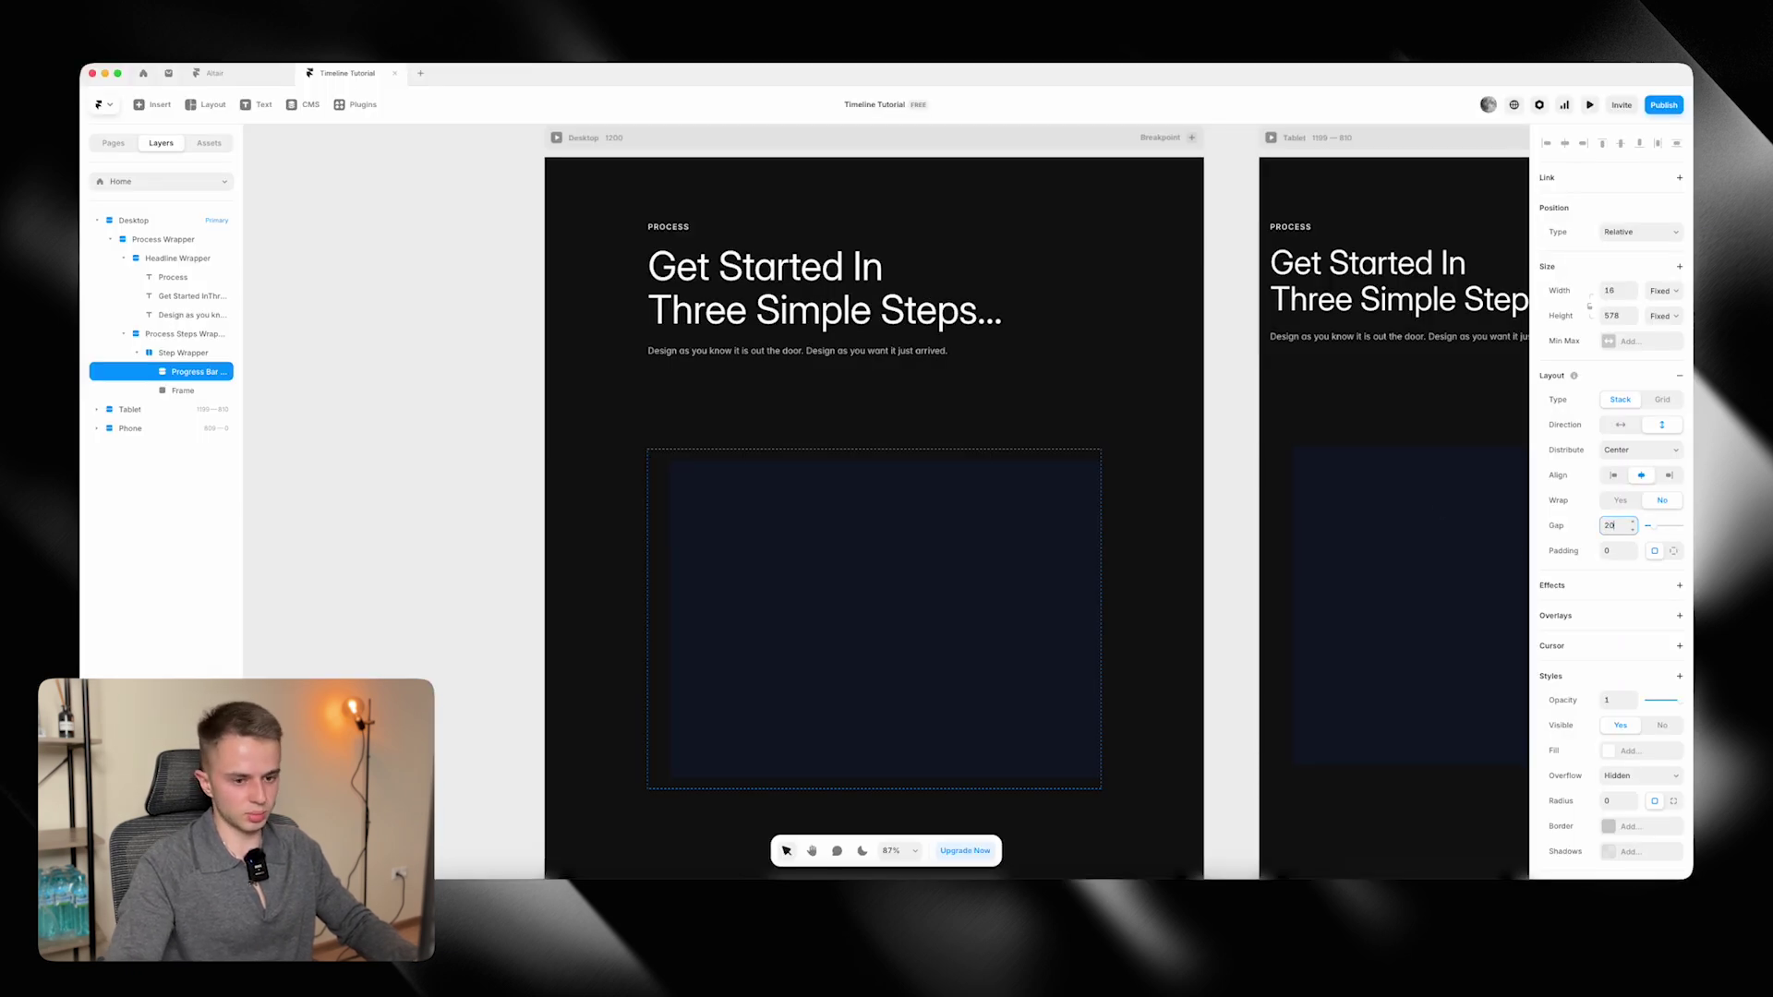
key(Return)
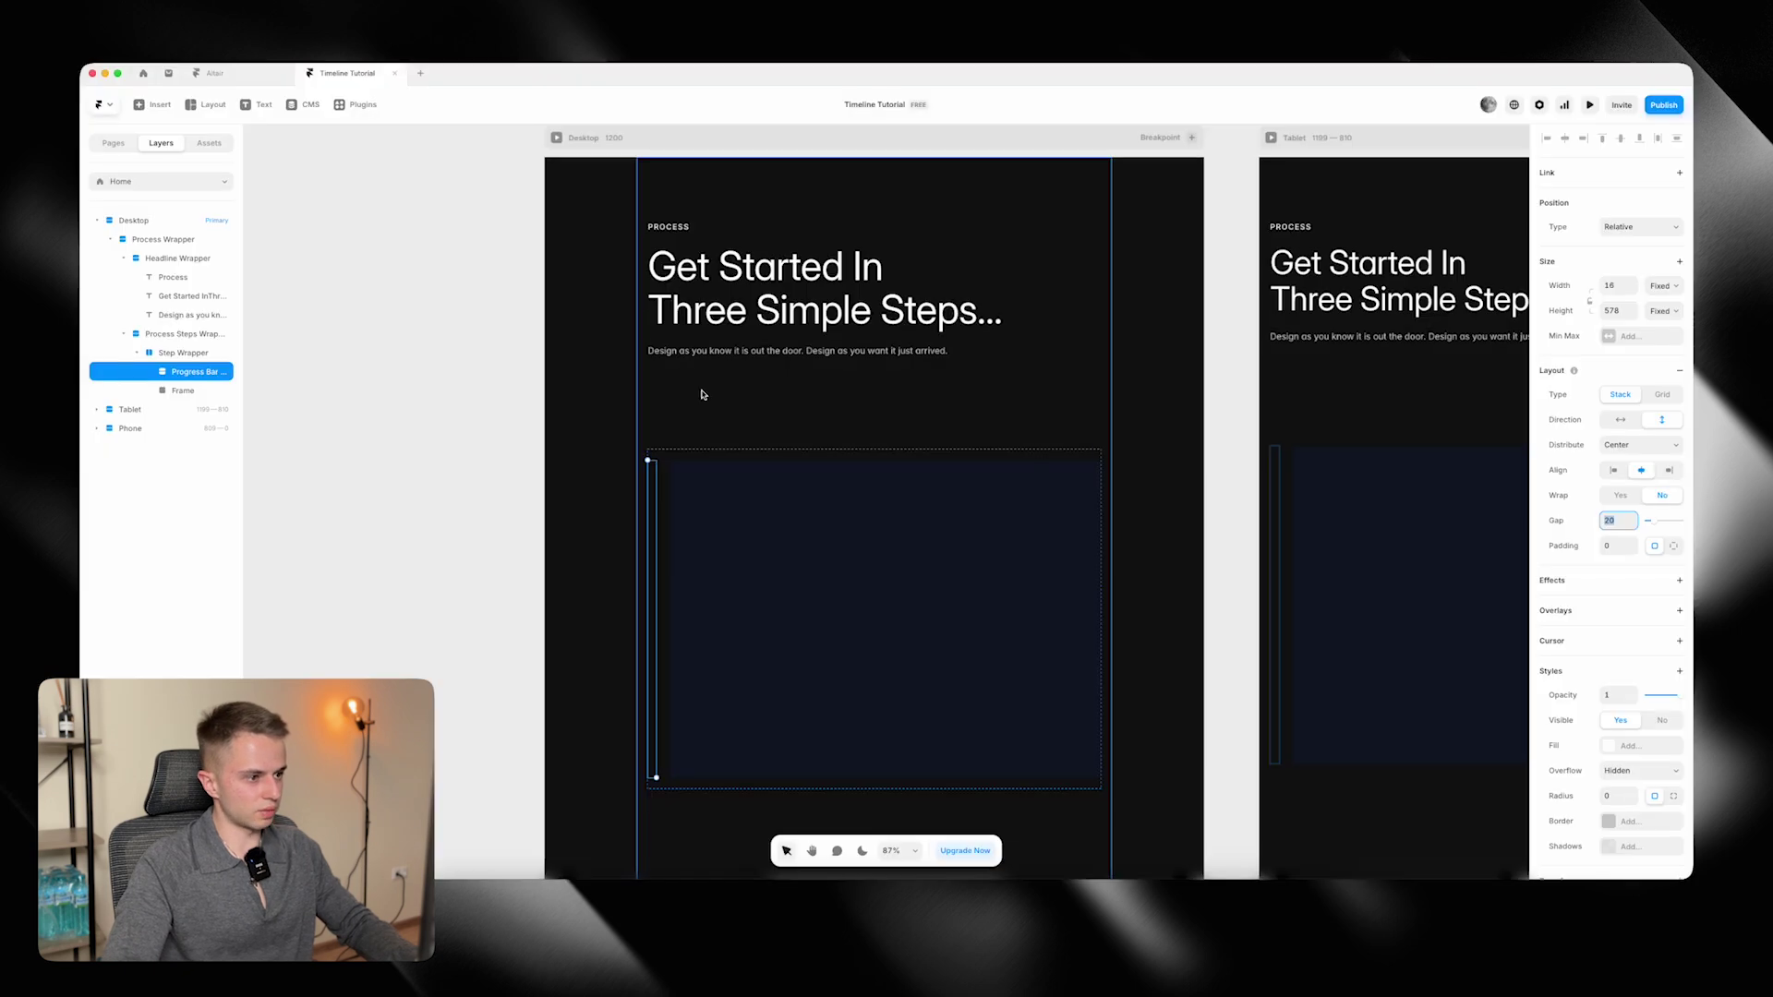
Draw a frame about 16 by 22 px inside the Progress Bar Wrapper and apply the White color style as its fill.
scroll(655, 460, up, 5)
text(f)
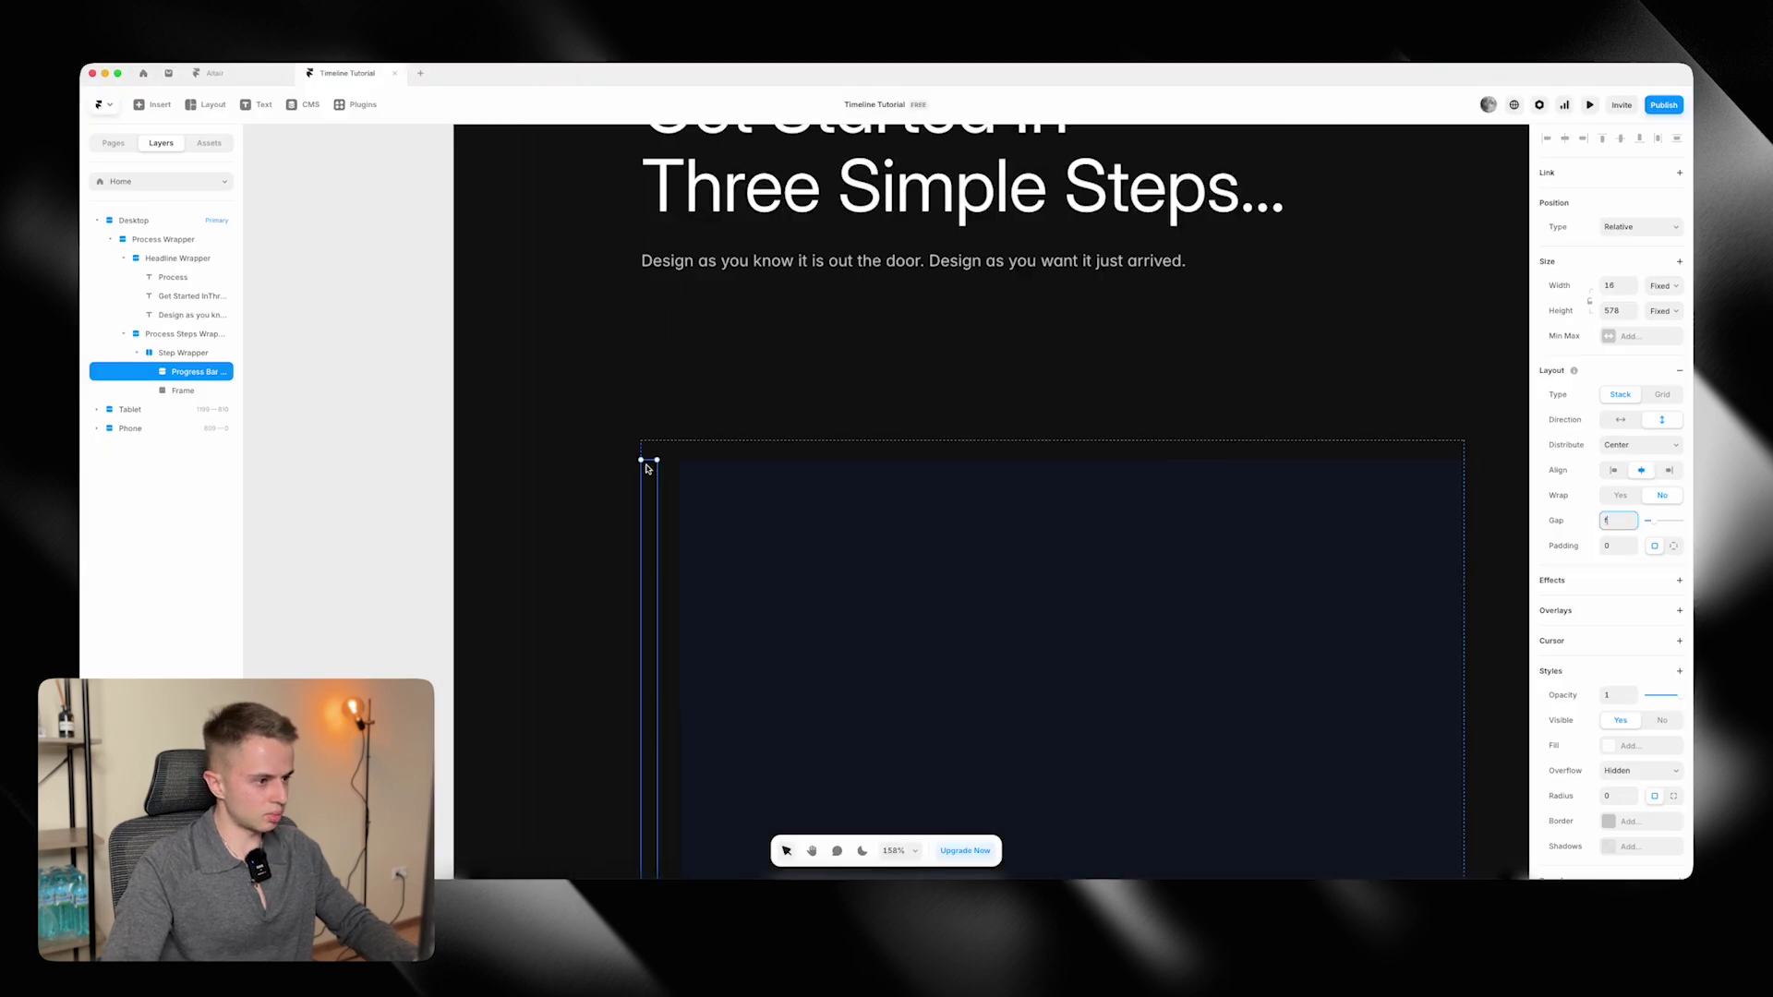
click(278, 410)
key(f)
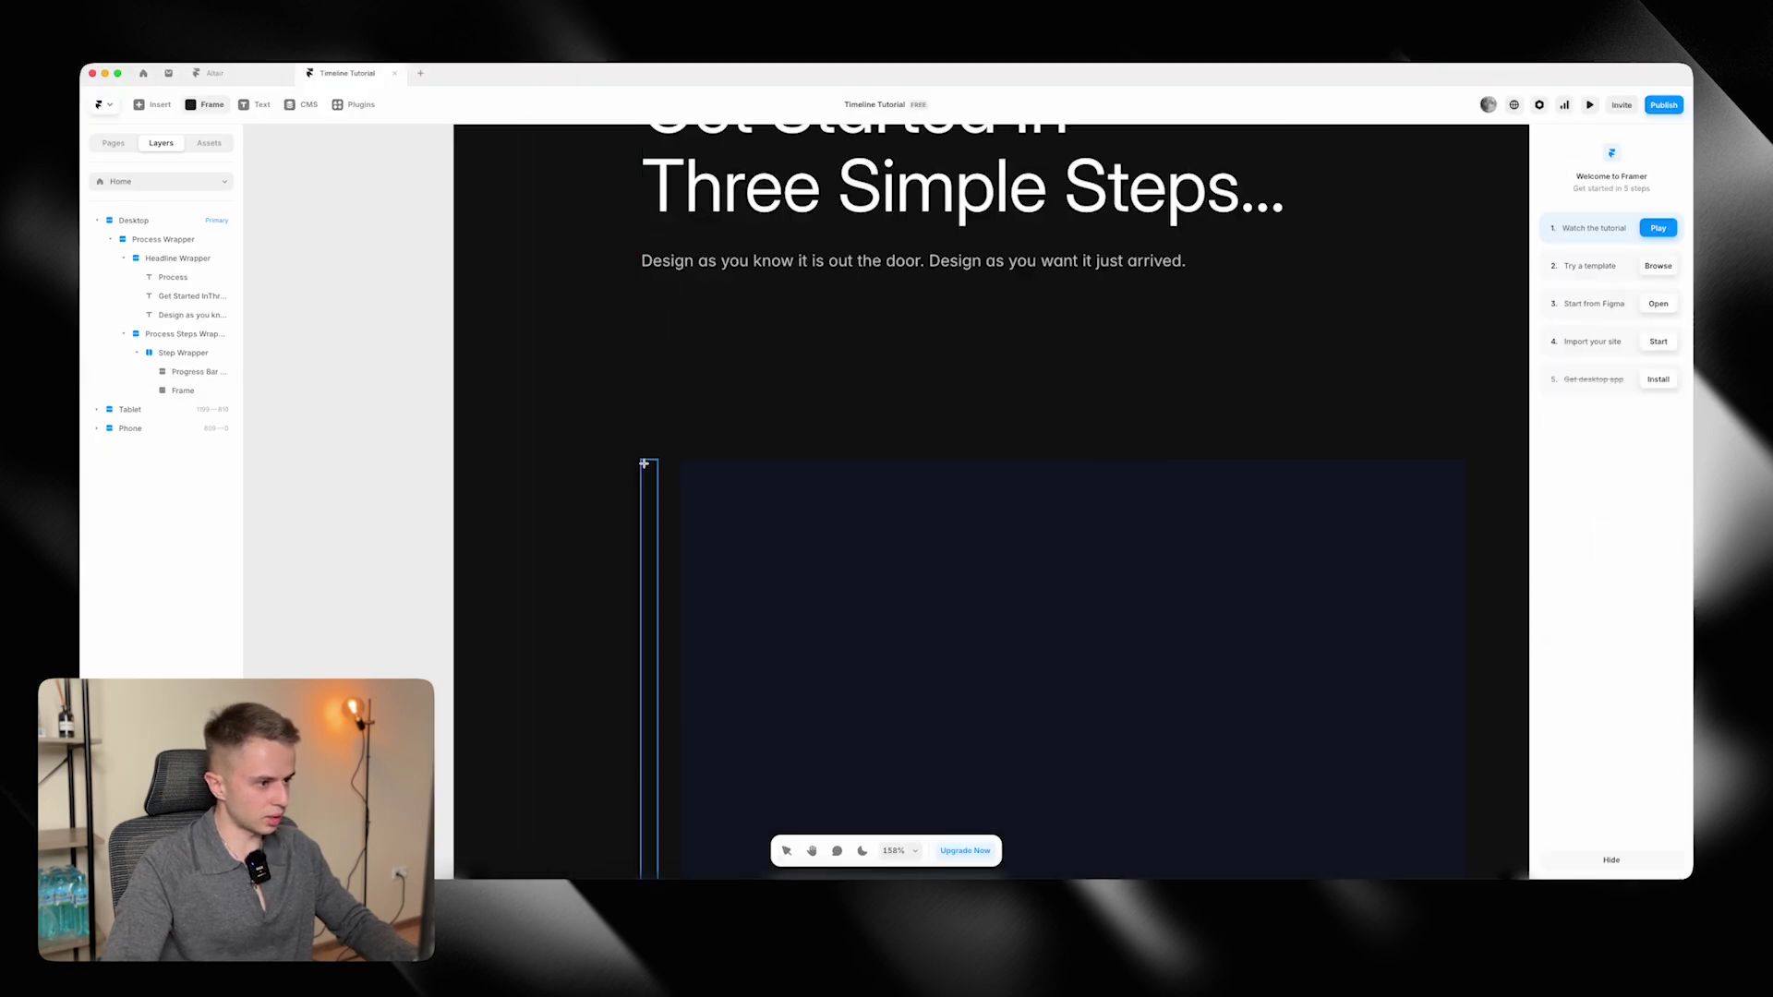
mouse_move(642, 462)
mouse_down()
mouse_move(661, 487)
mouse_move(653, 468)
mouse_up()
click(1629, 571)
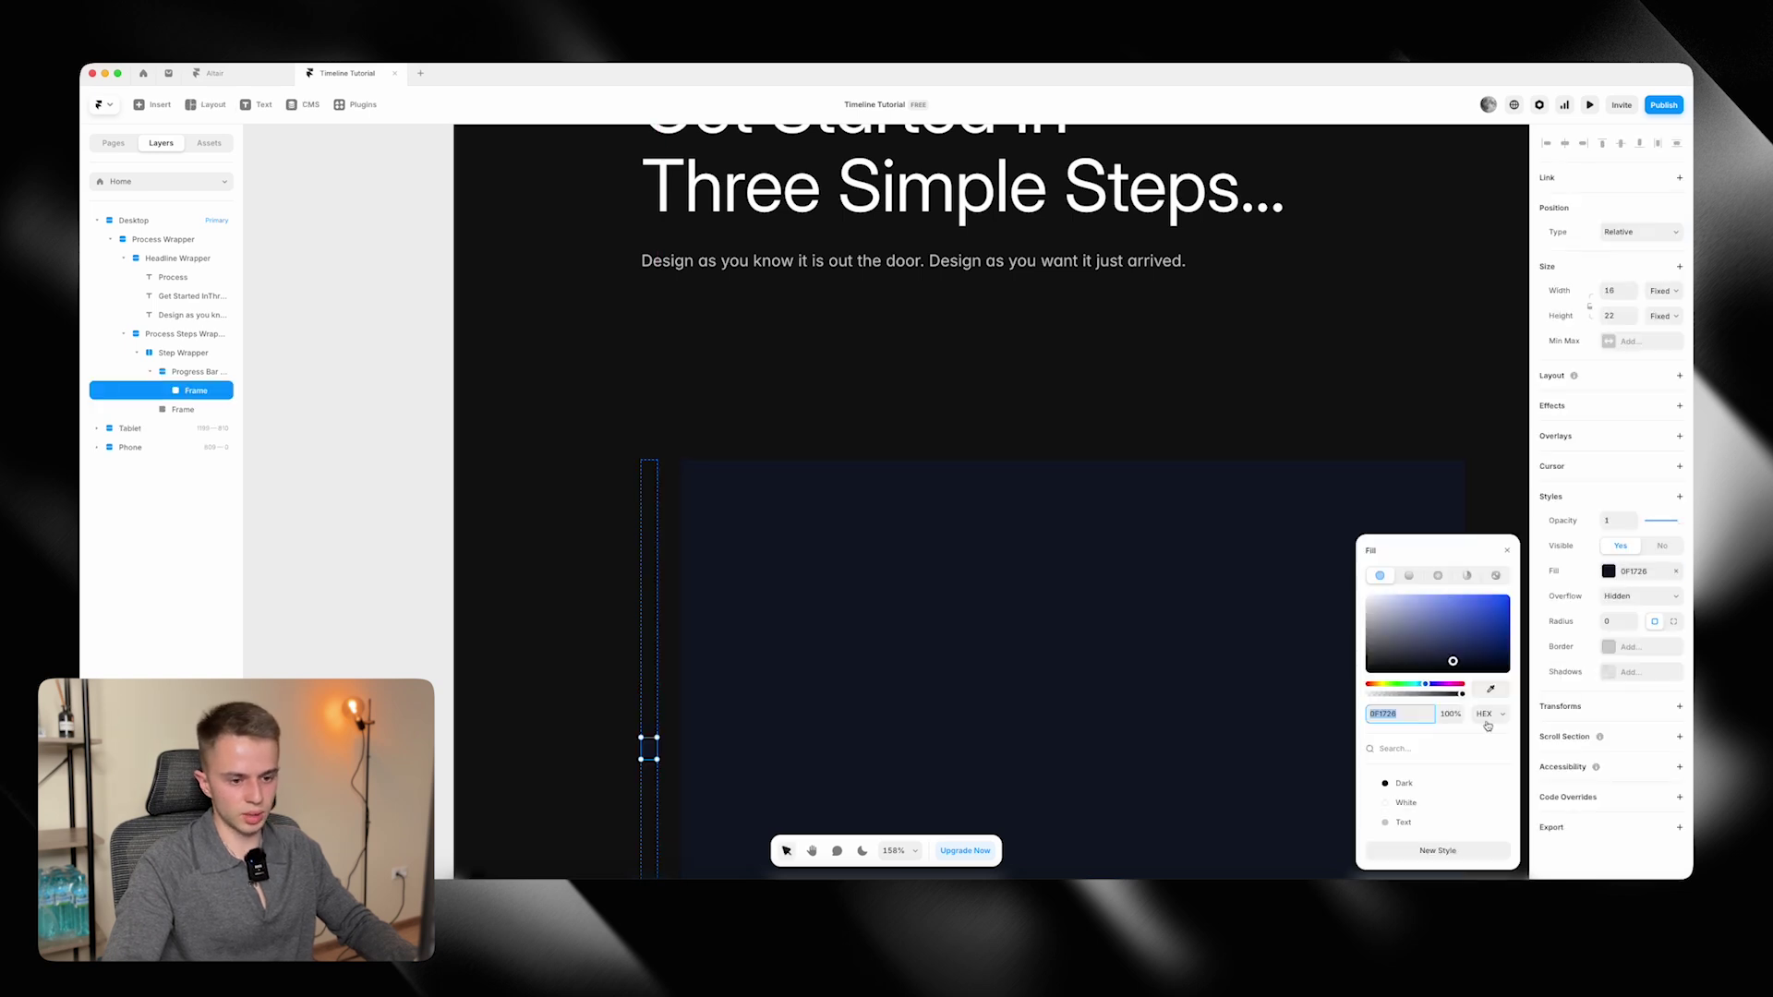
click(1401, 803)
Turn the white frame into a circle by setting its height to 16 and its radius to 16.
click(1619, 315)
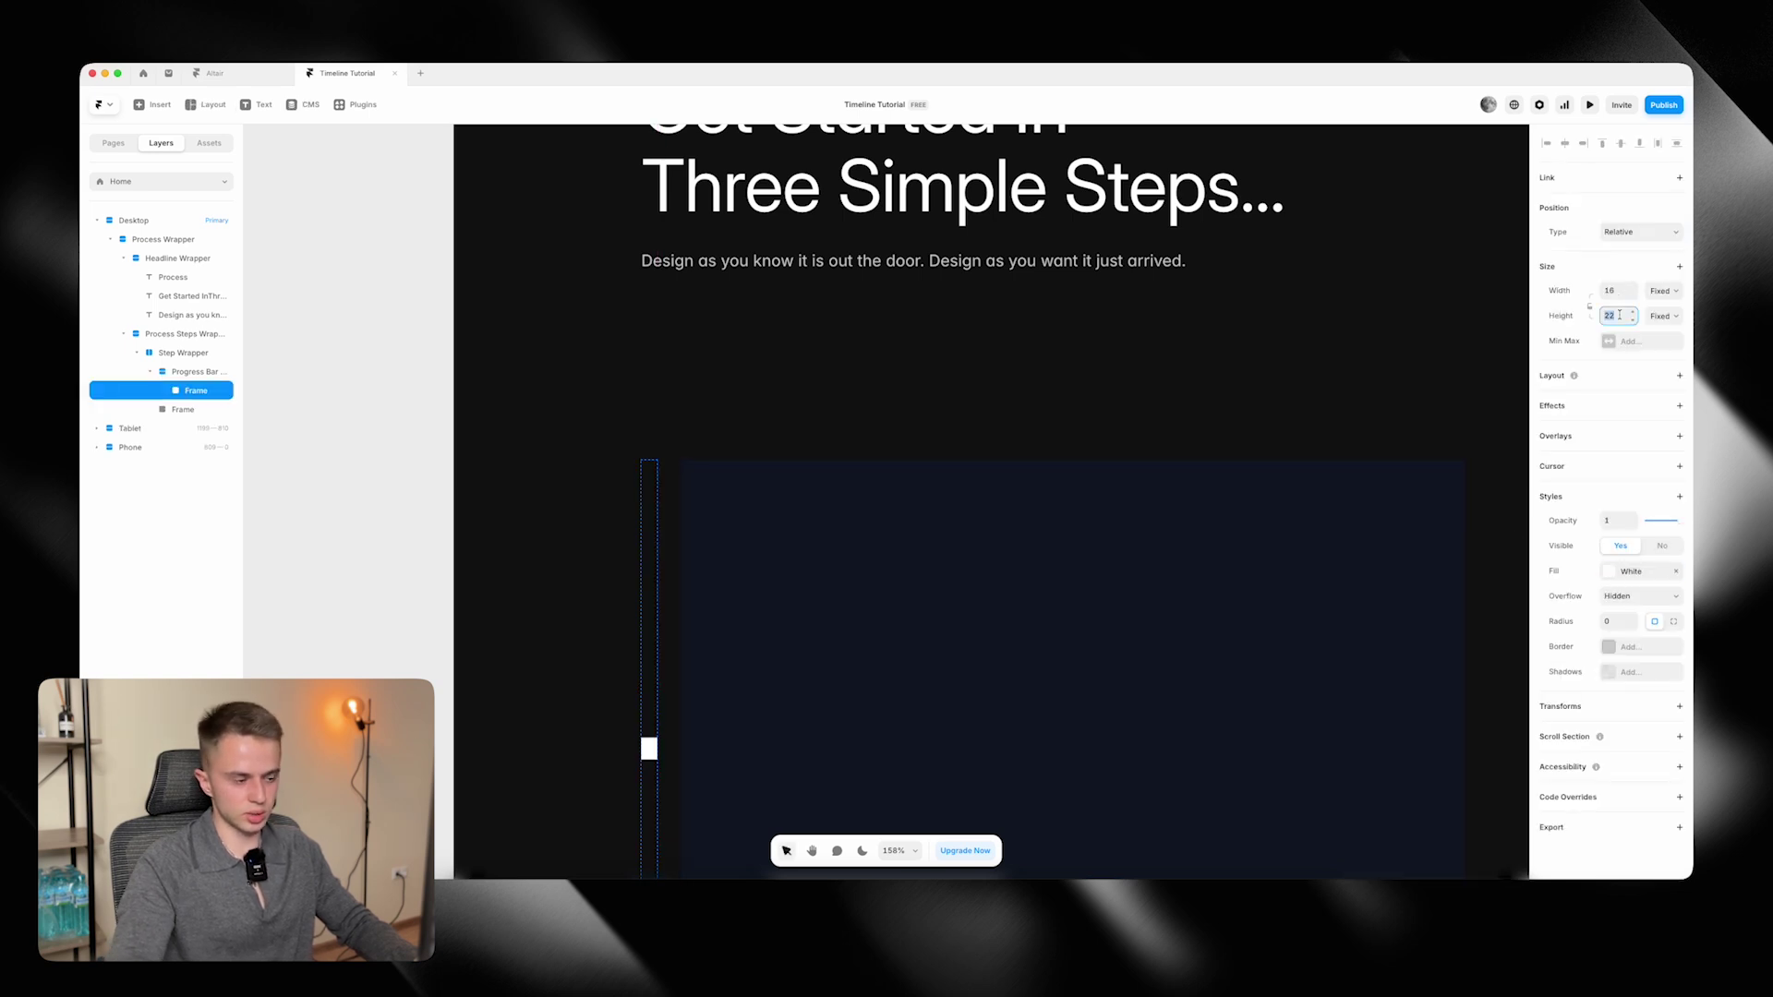
text(16)
key(Return)
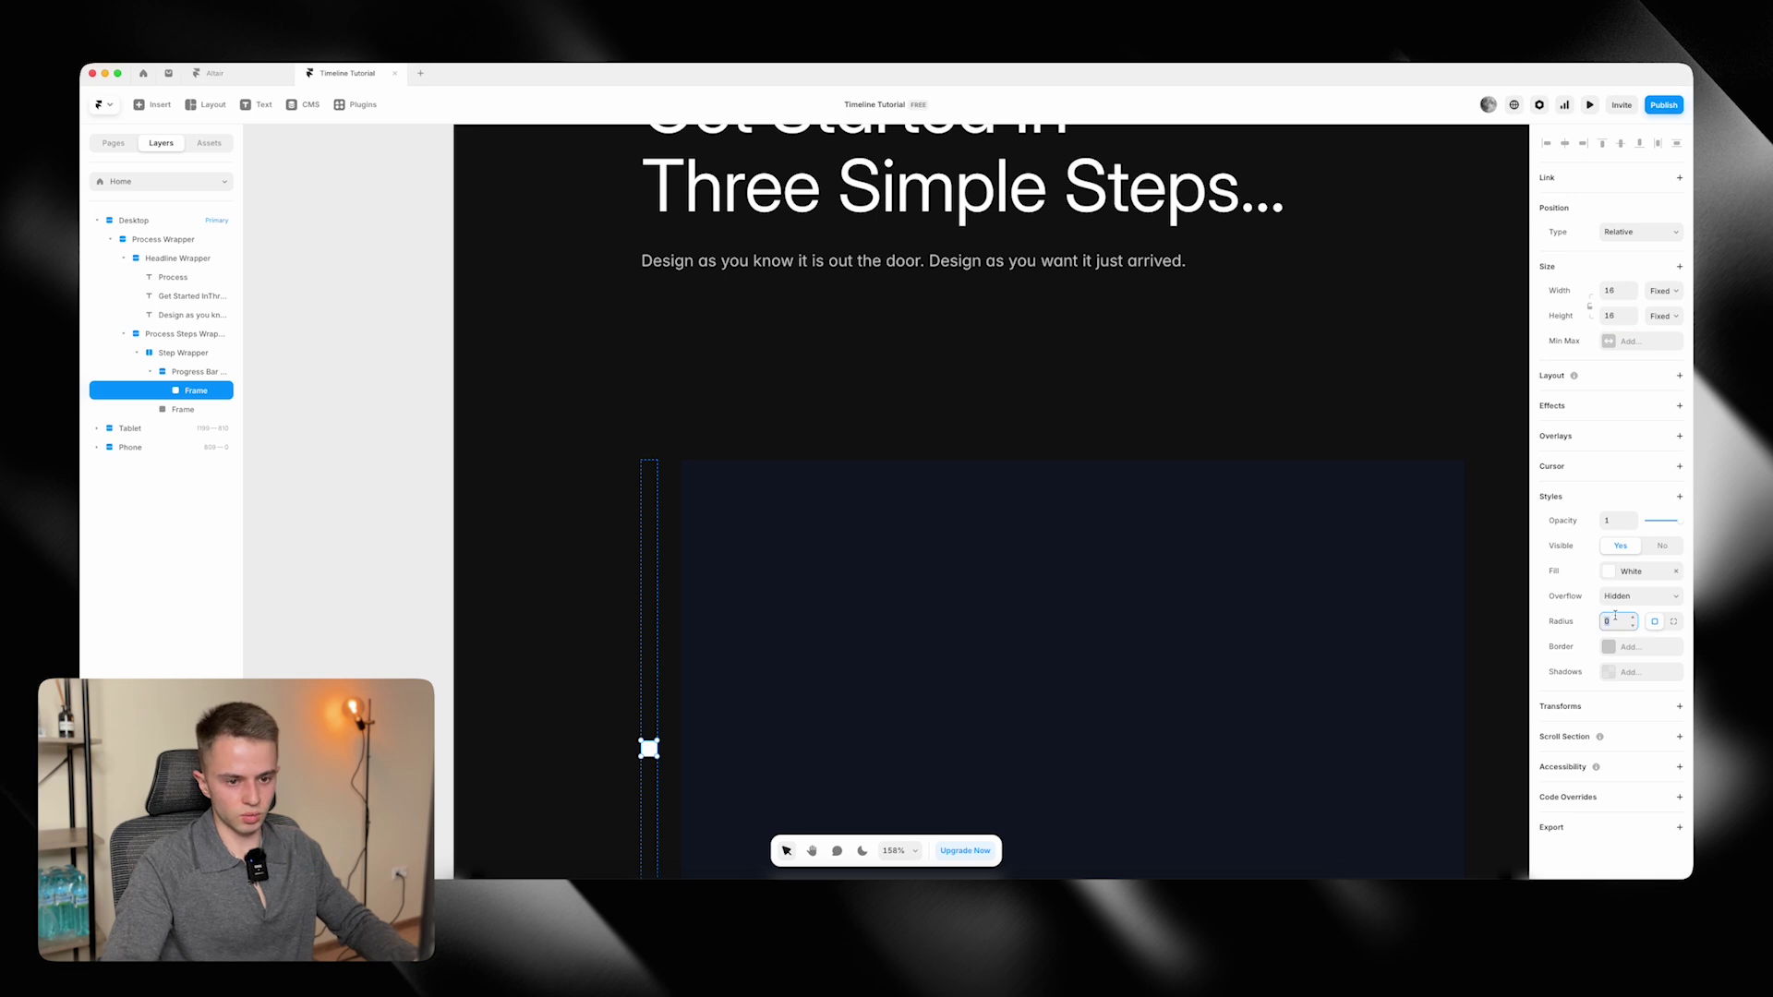
text(16)
scroll(700, 526, down, 2)
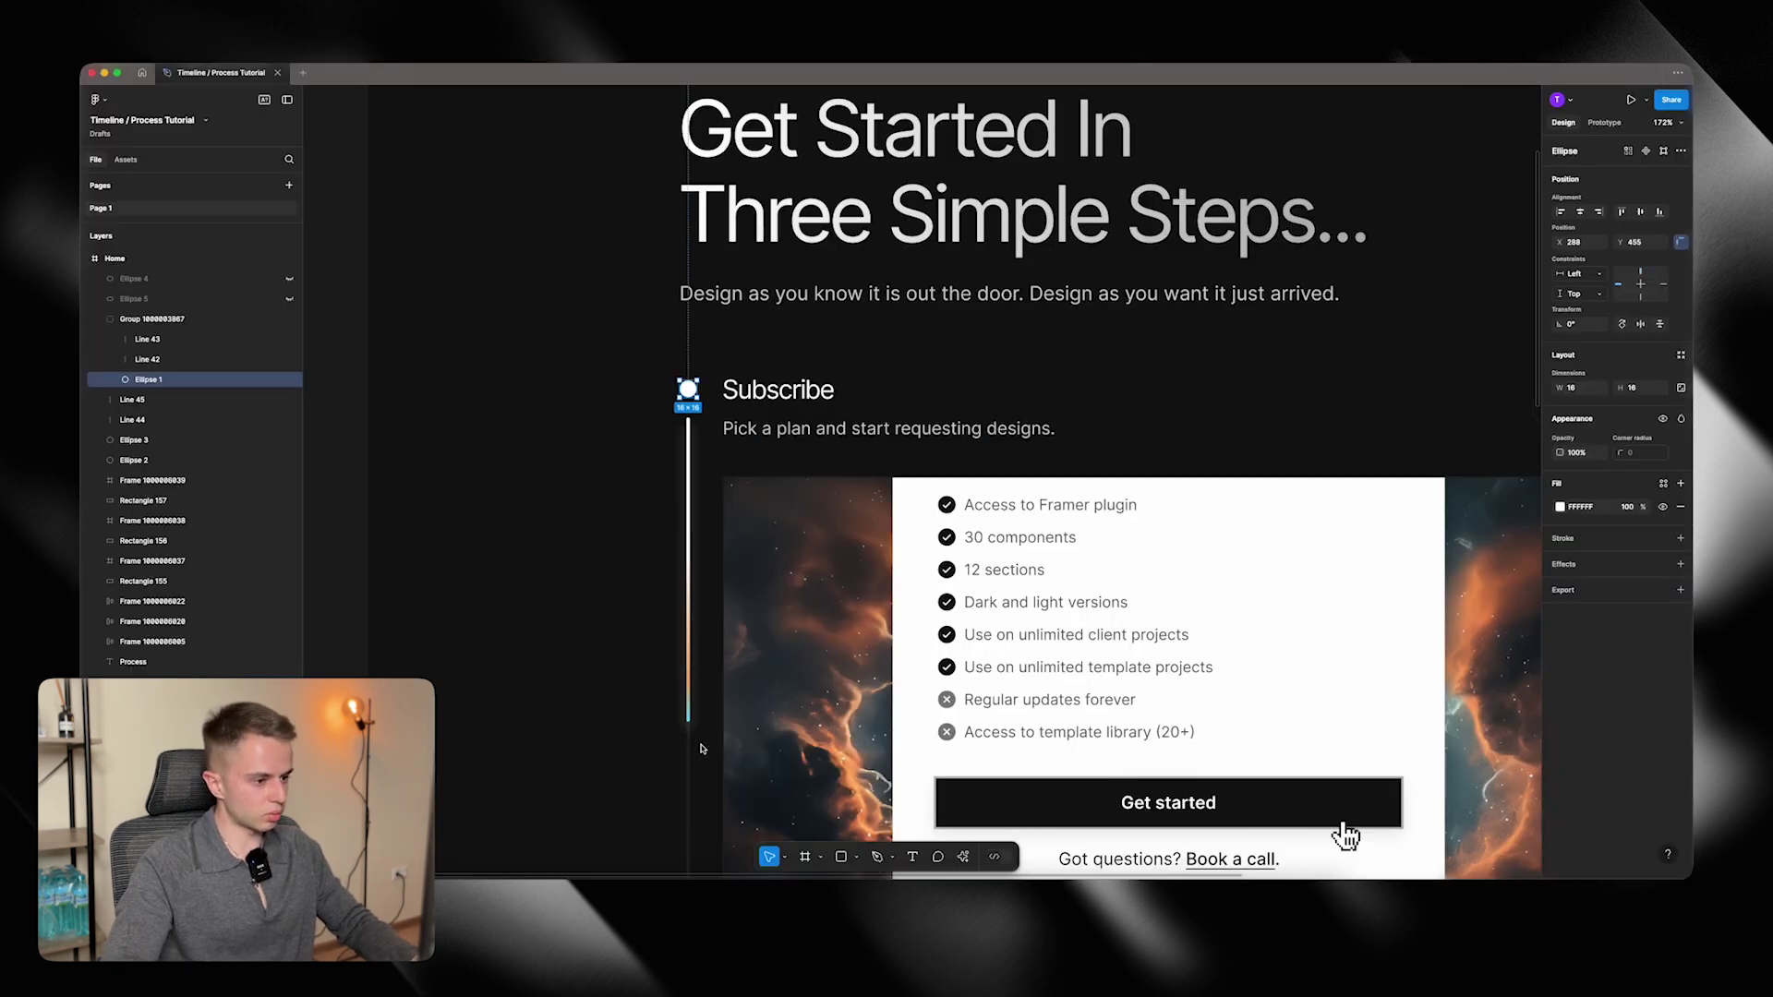
Check the vertical line beside the Subscribe step in Figma, and draw a frame about 3 by 124 px inside Framer's Progress Bar Wrapper.
click(689, 720)
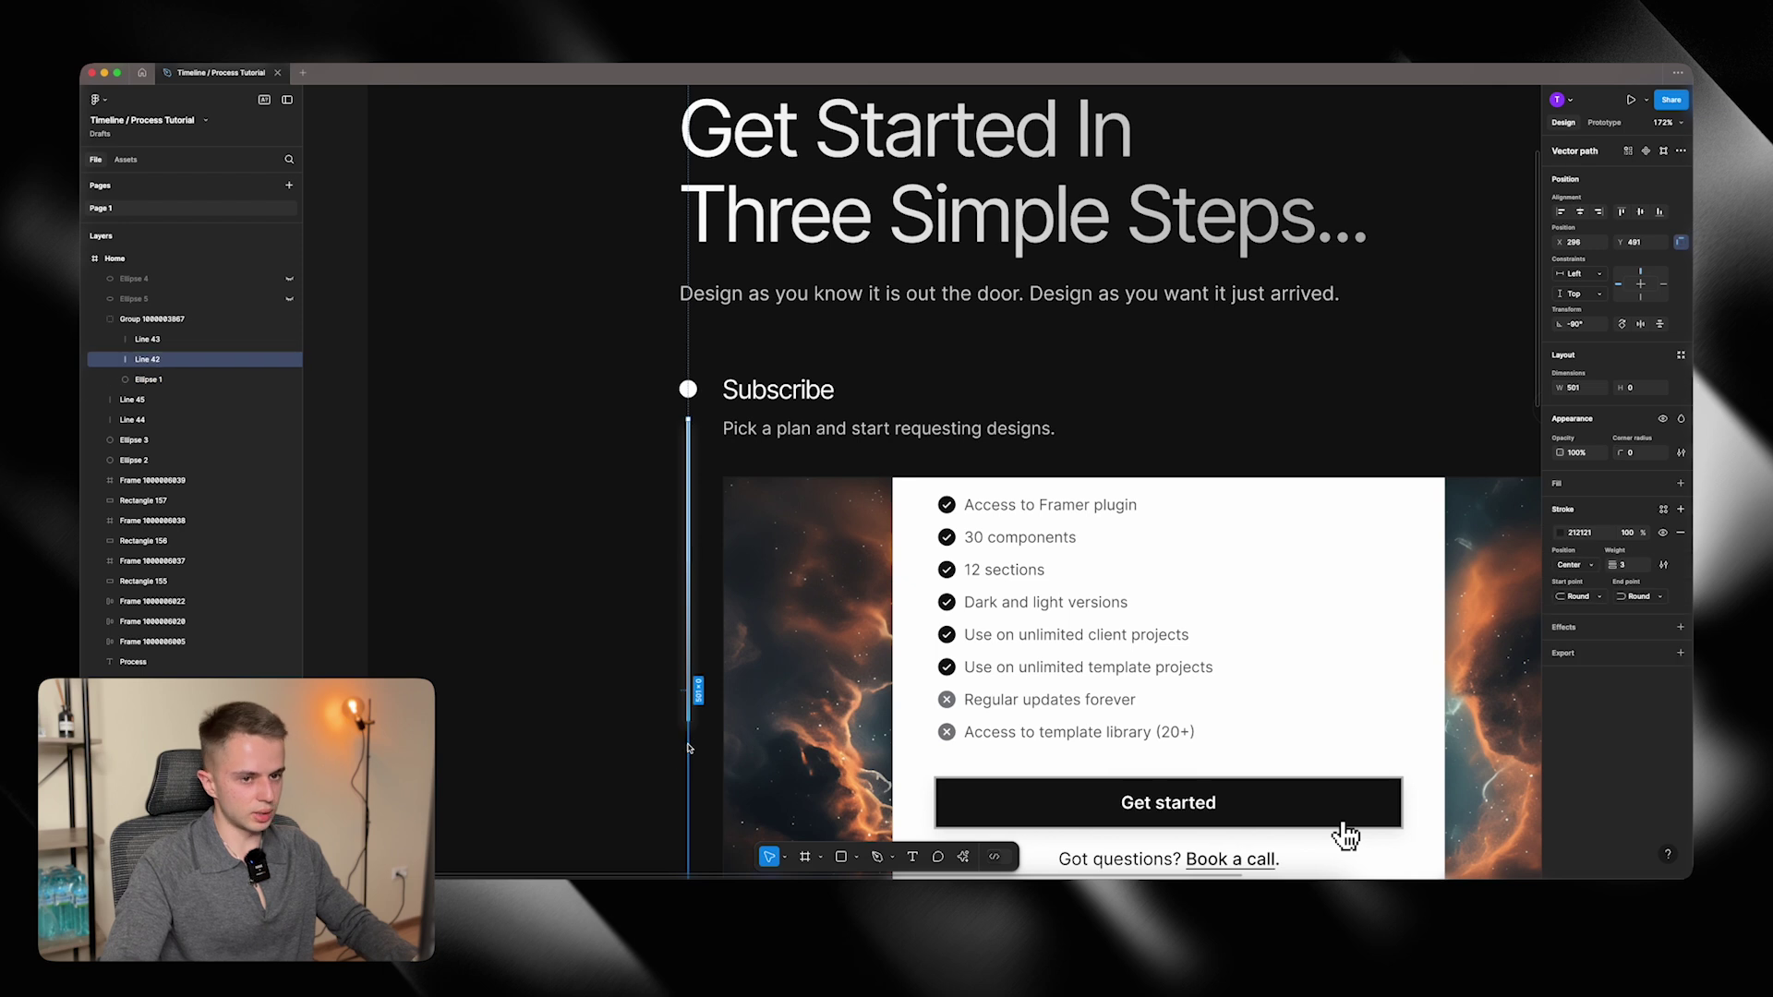
scroll(691, 748, down, 1)
scroll(1469, 459, down, 1)
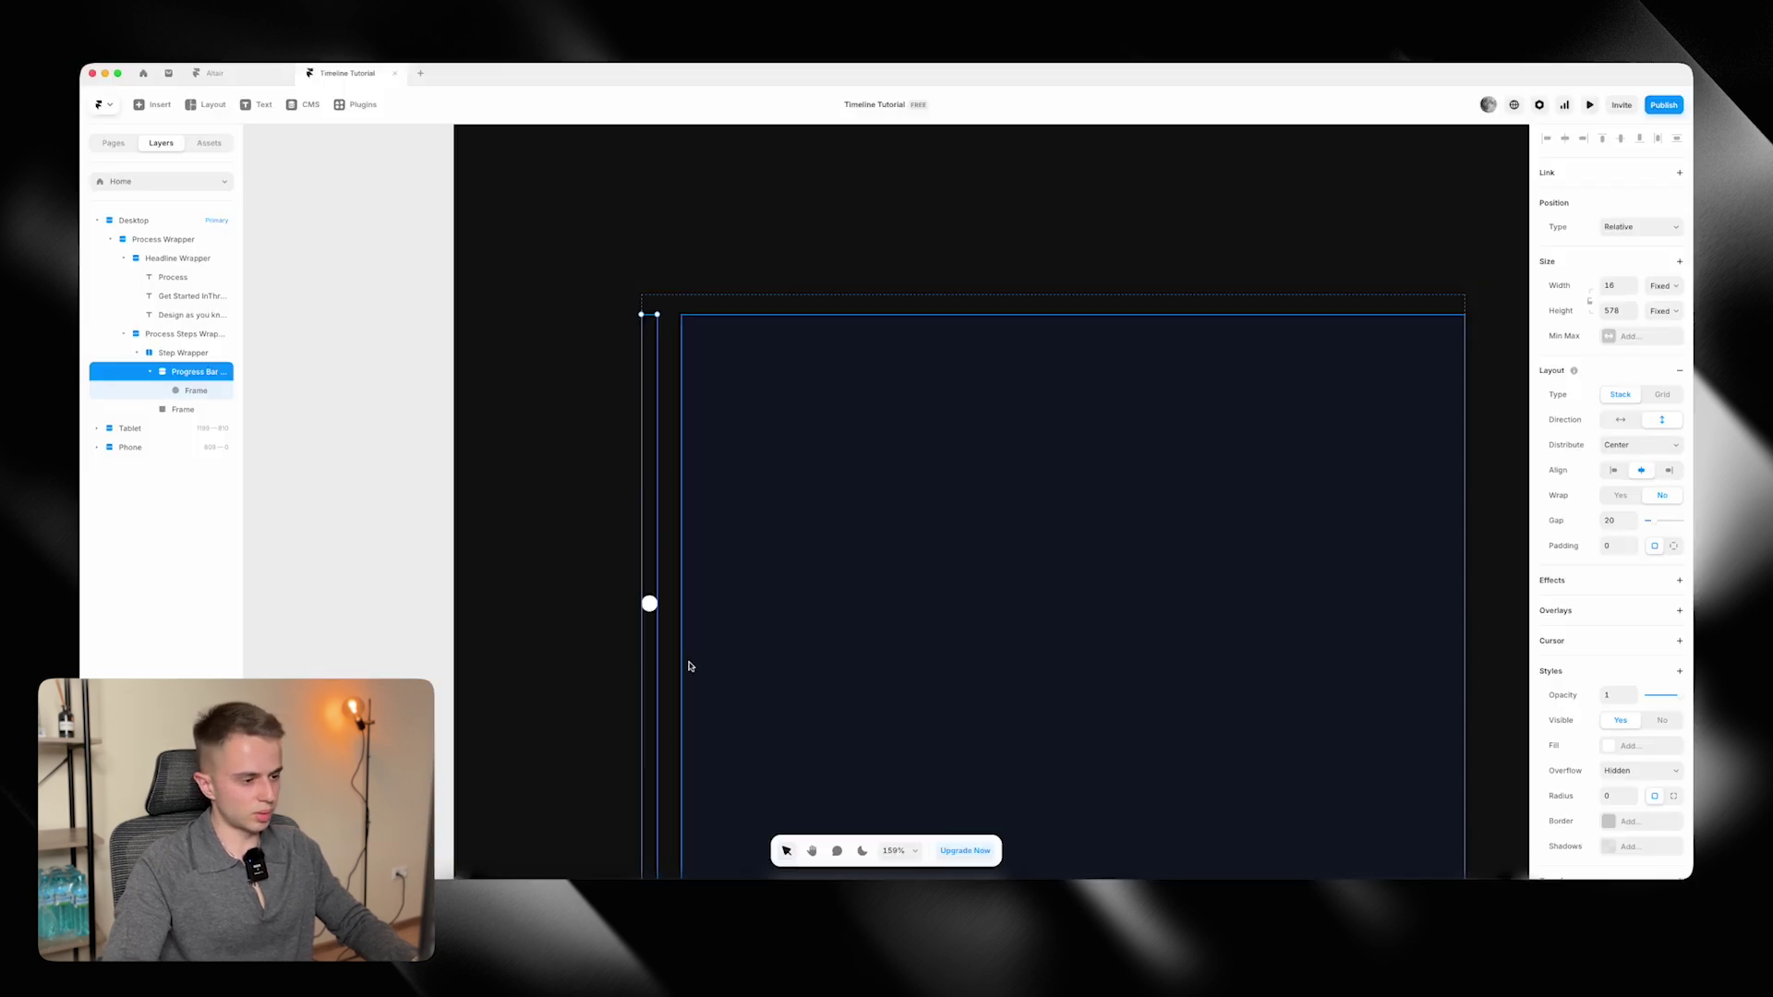
key(f)
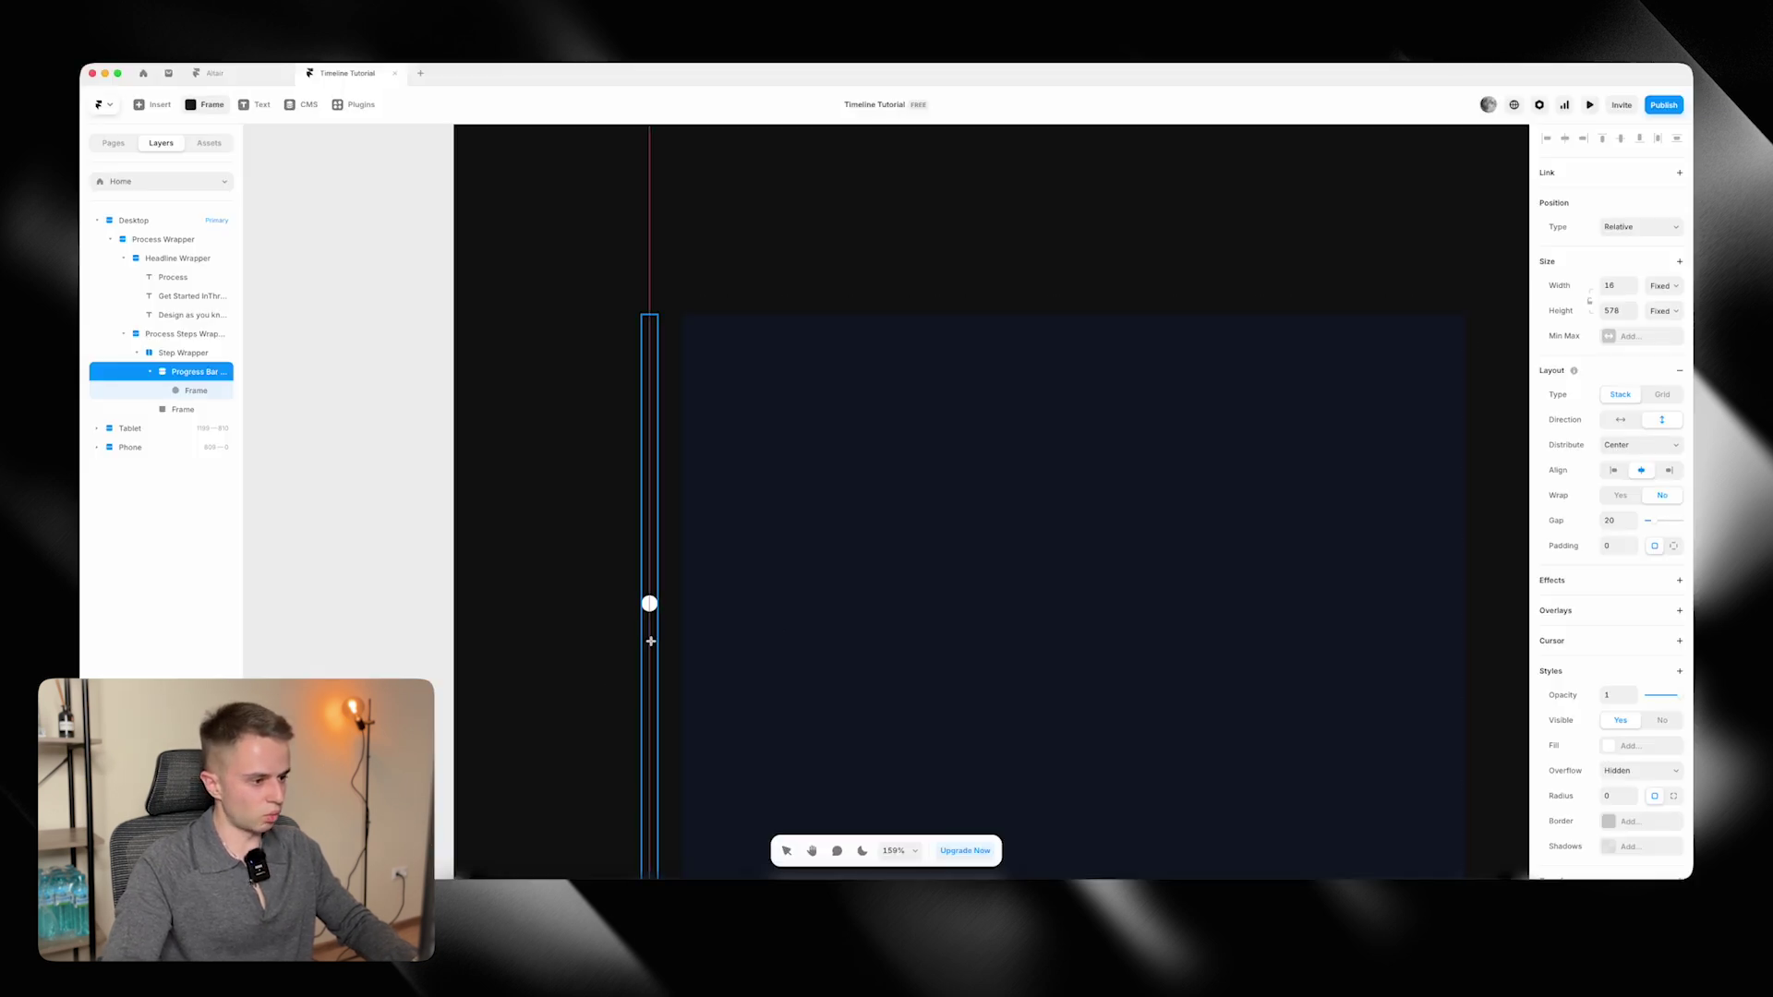
drag(646, 640, 646, 765)
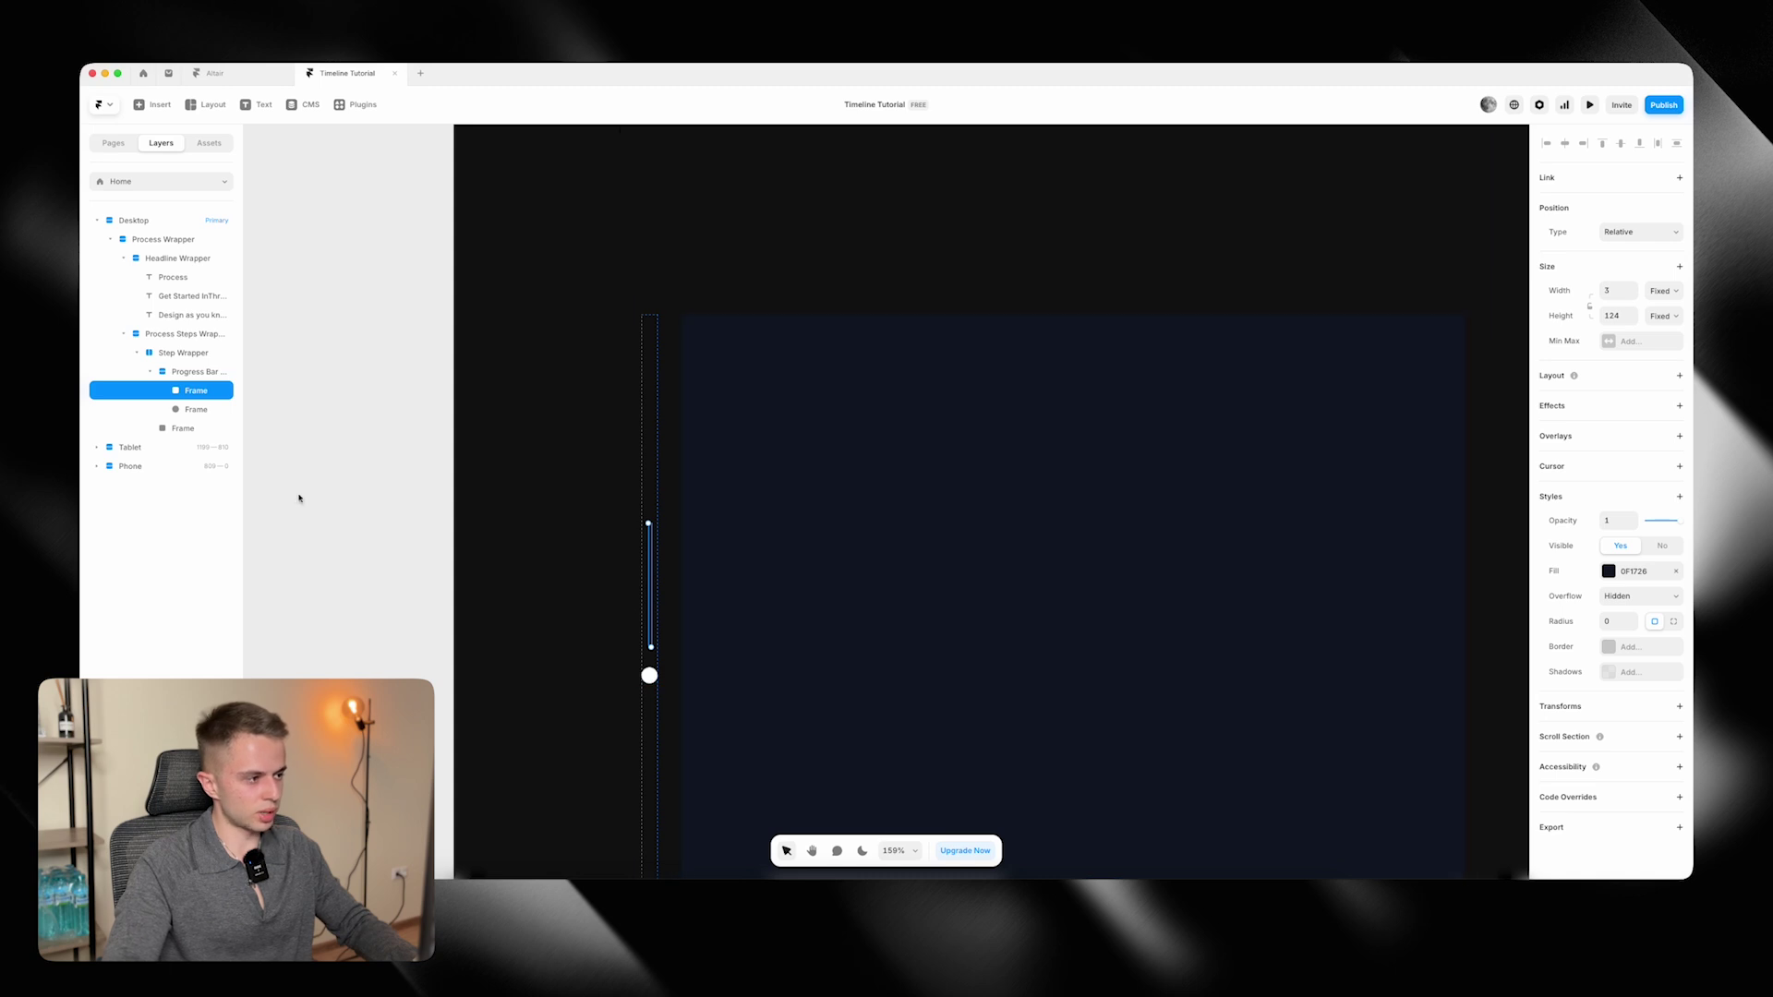
Move the line frame below the circle in the layer order, set its height to Fill and its fill color to 212121.
drag(210, 407, 213, 417)
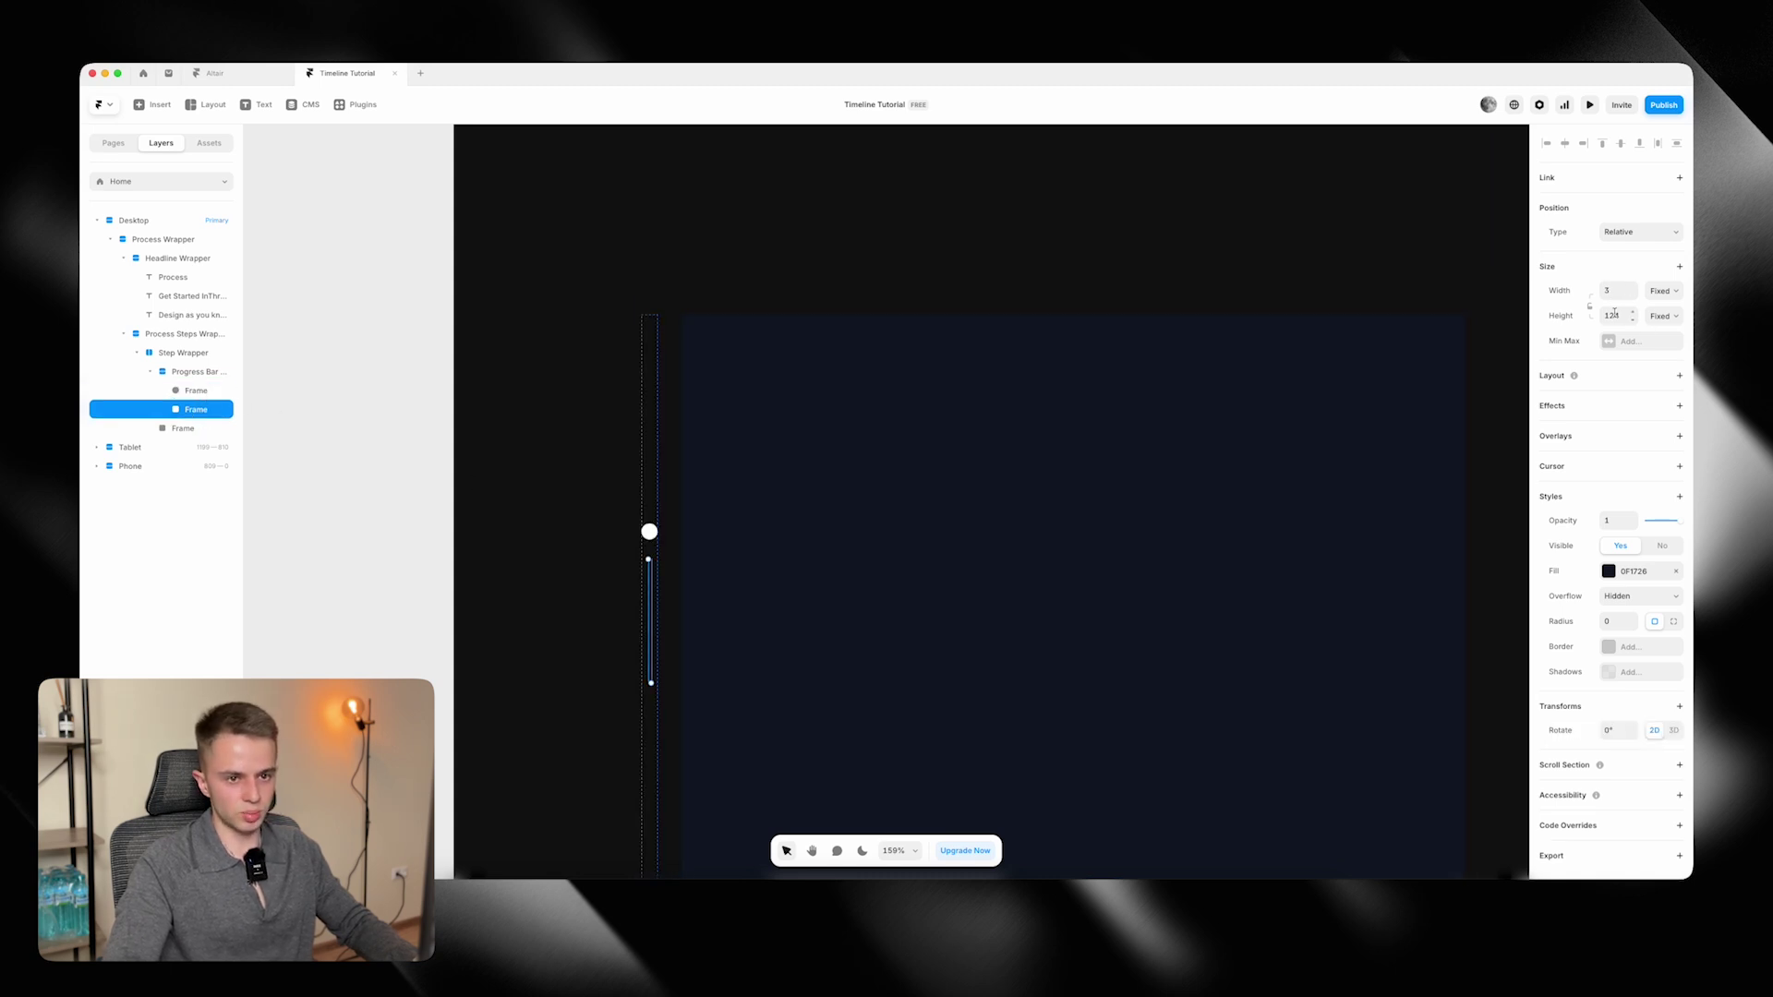
click(1653, 318)
click(1652, 343)
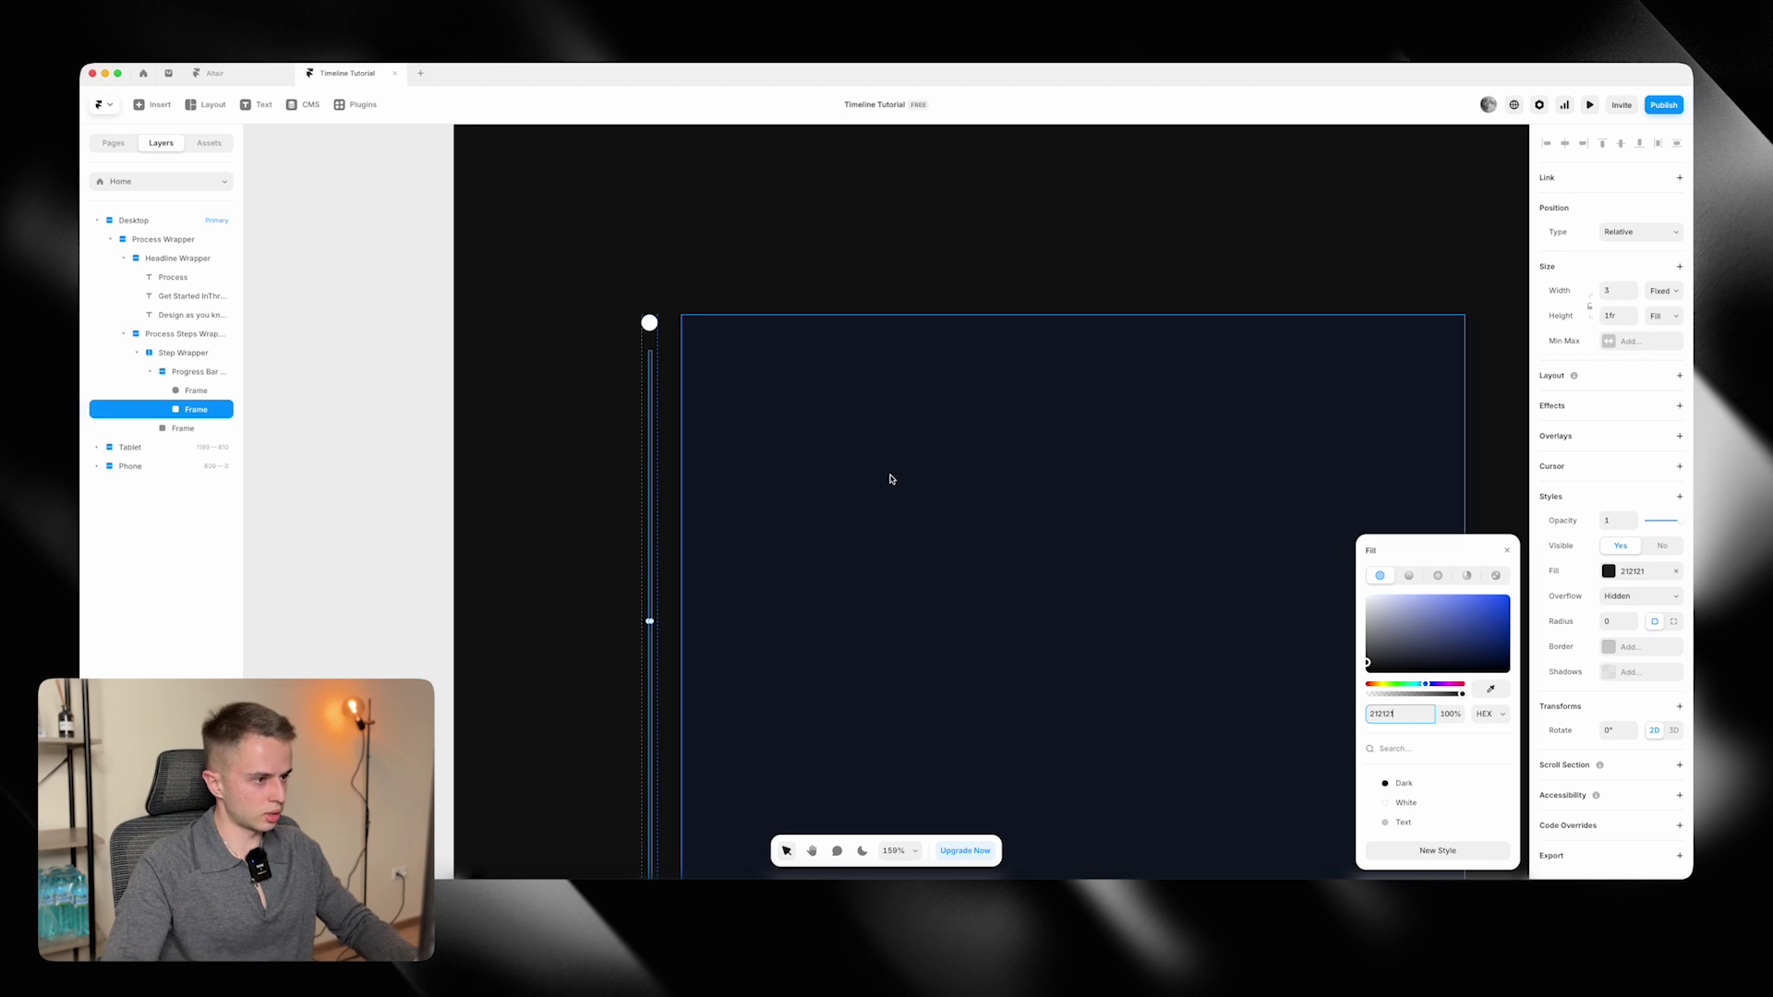
click(428, 379)
Draw a frame about 2 by 40 px inside the upper end of the dark vertical line.
scroll(428, 380, down, 2)
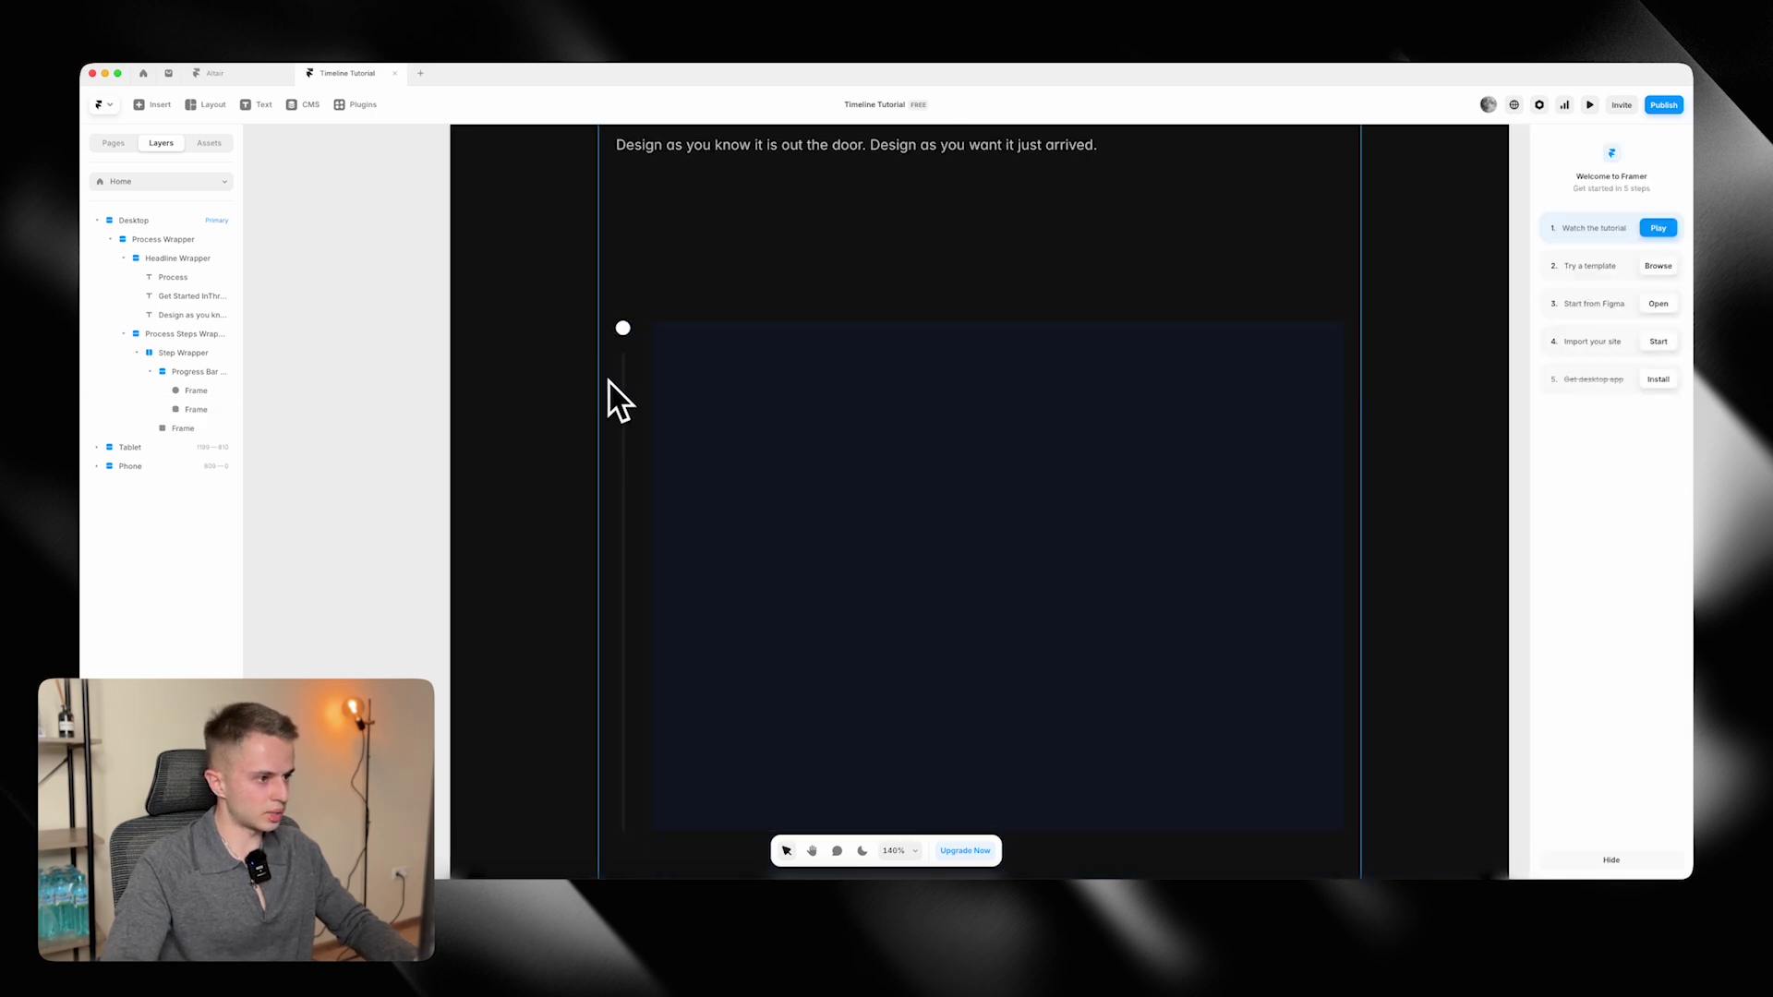
click(623, 409)
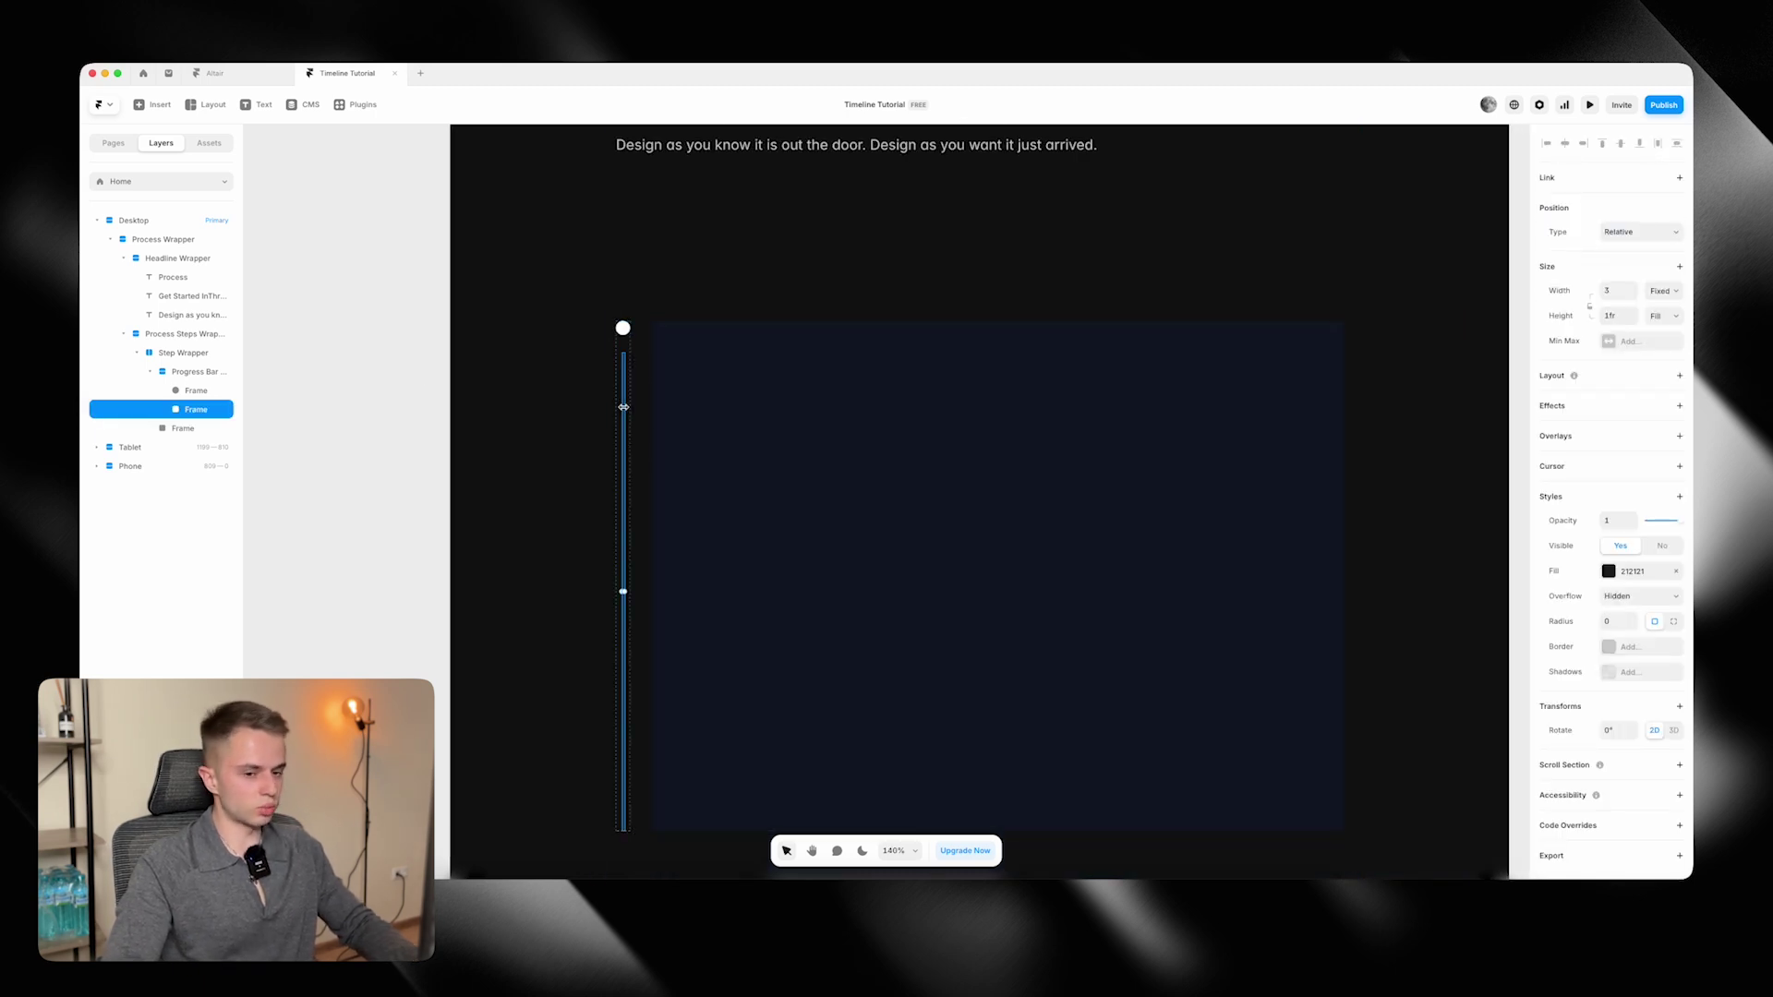
scroll(624, 408, up, 1)
scroll(623, 407, up, 10)
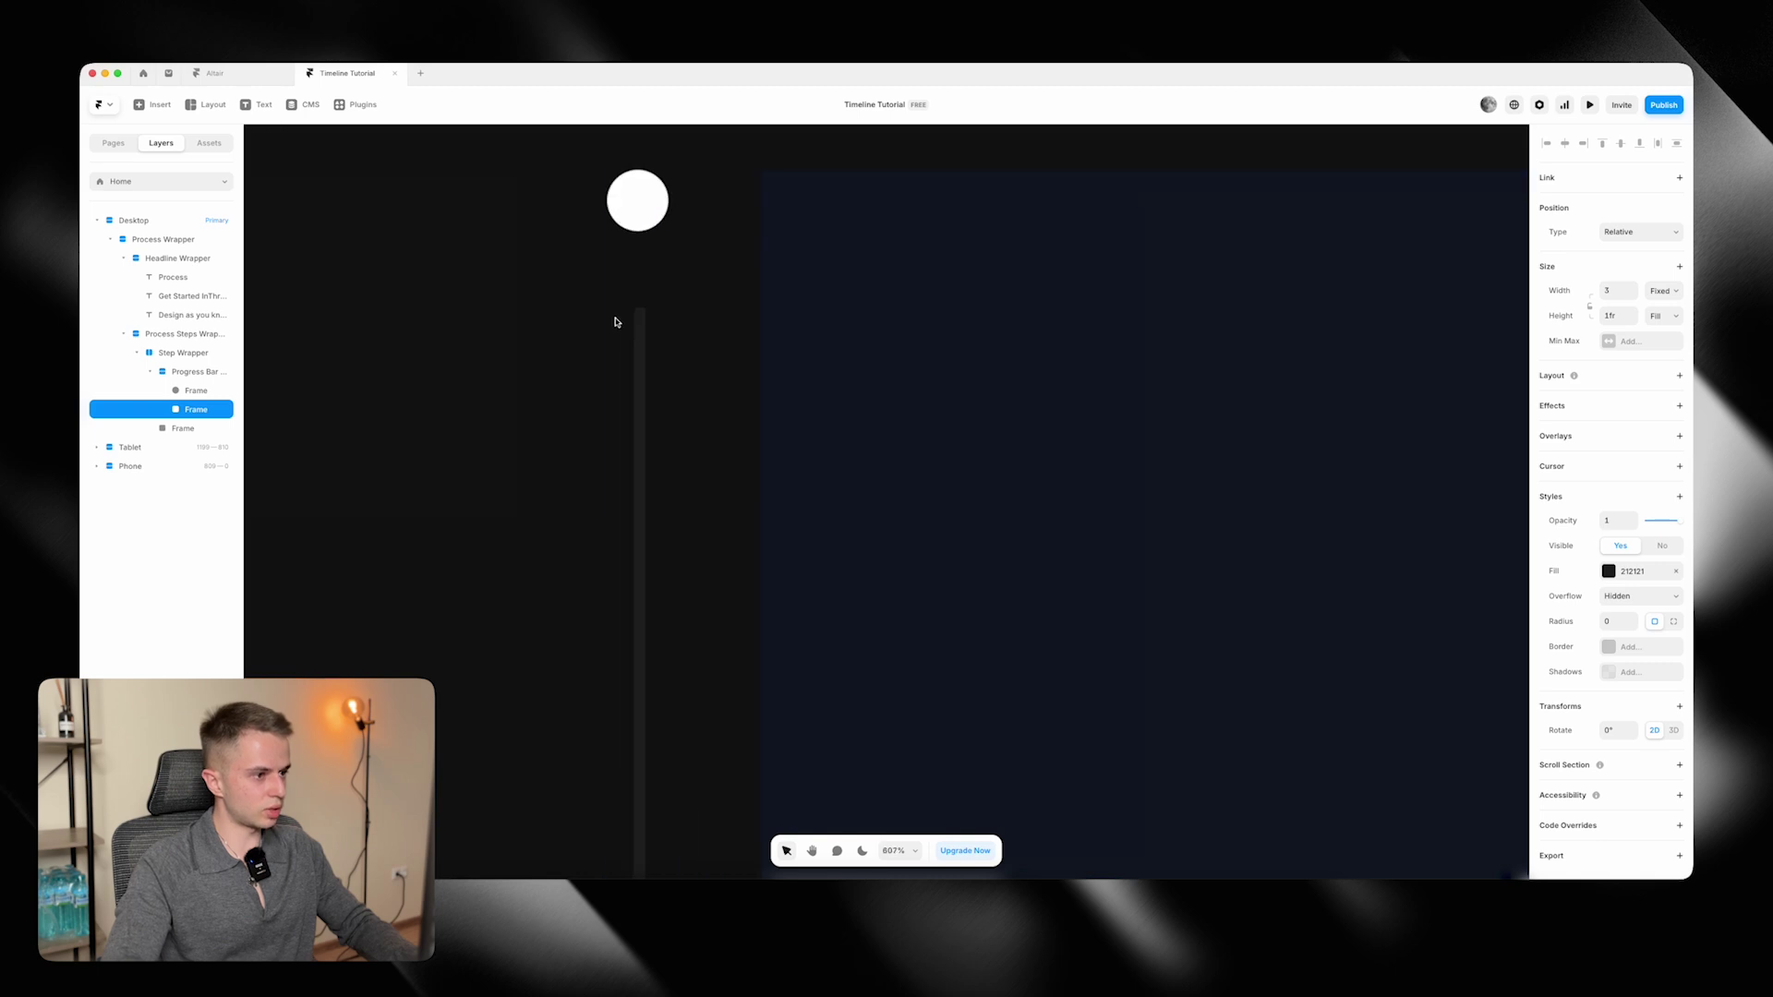
drag(637, 325, 641, 468)
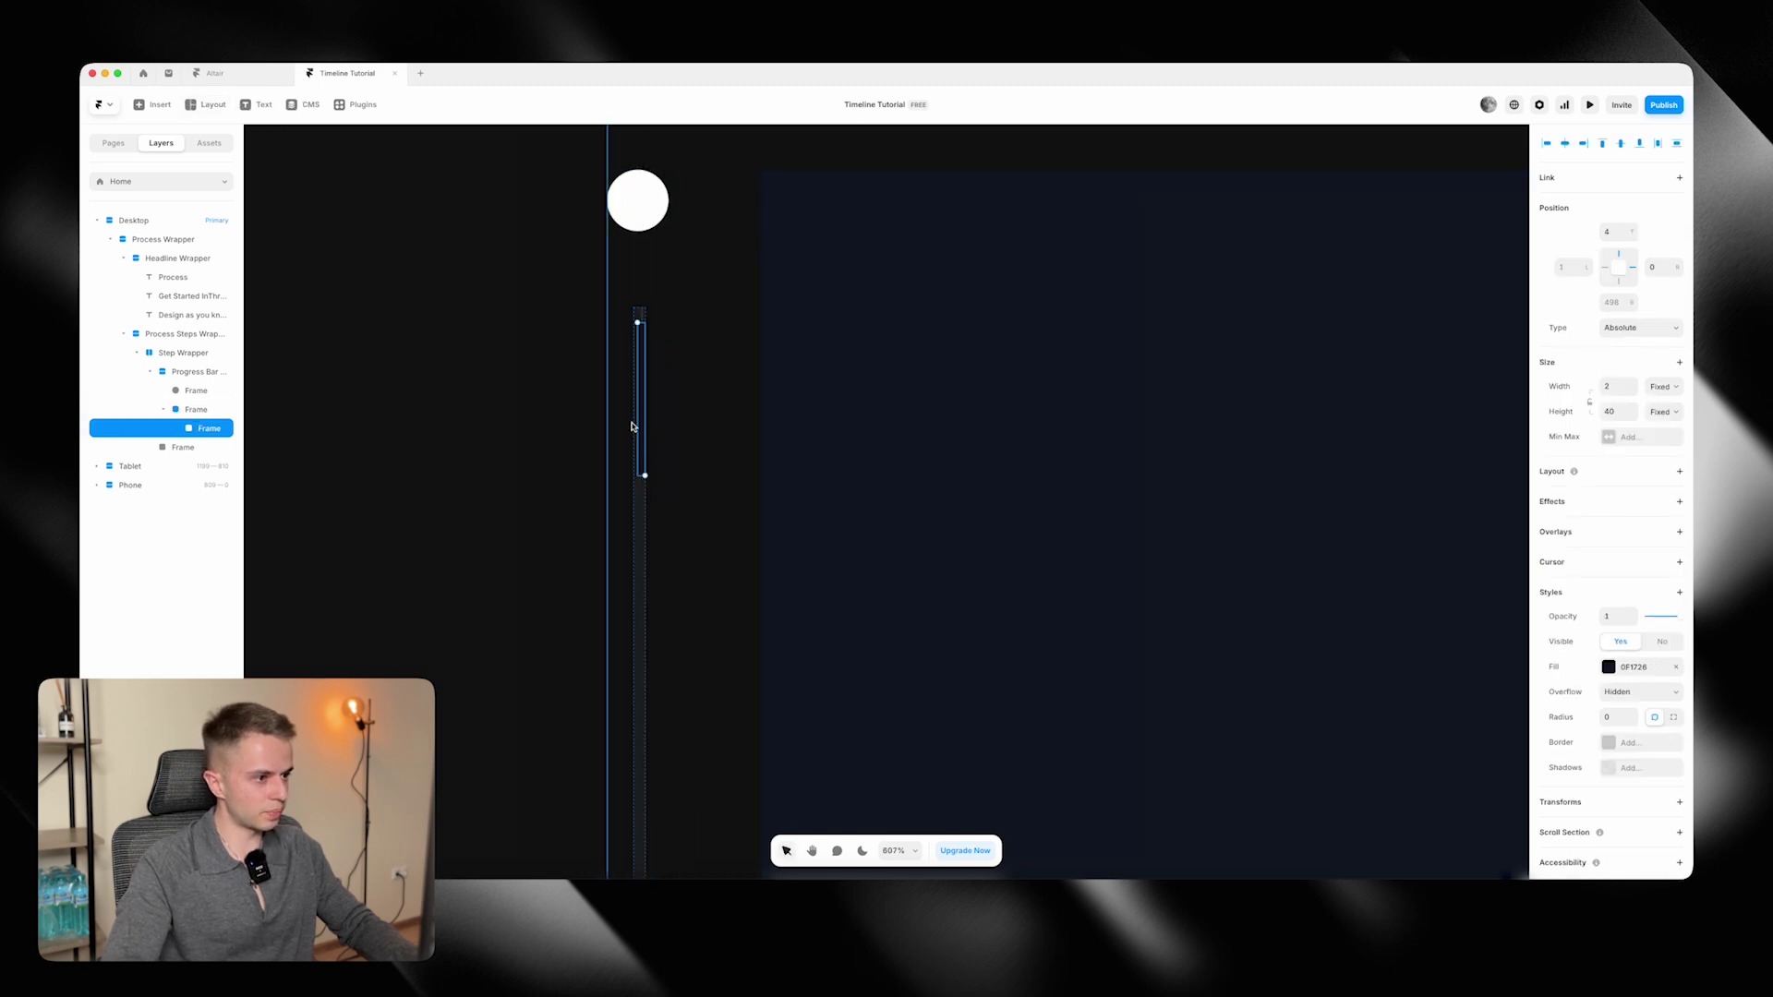
Set the nested line frame's width to 3 and its top offset to 0.
click(1628, 393)
double_click(1635, 383)
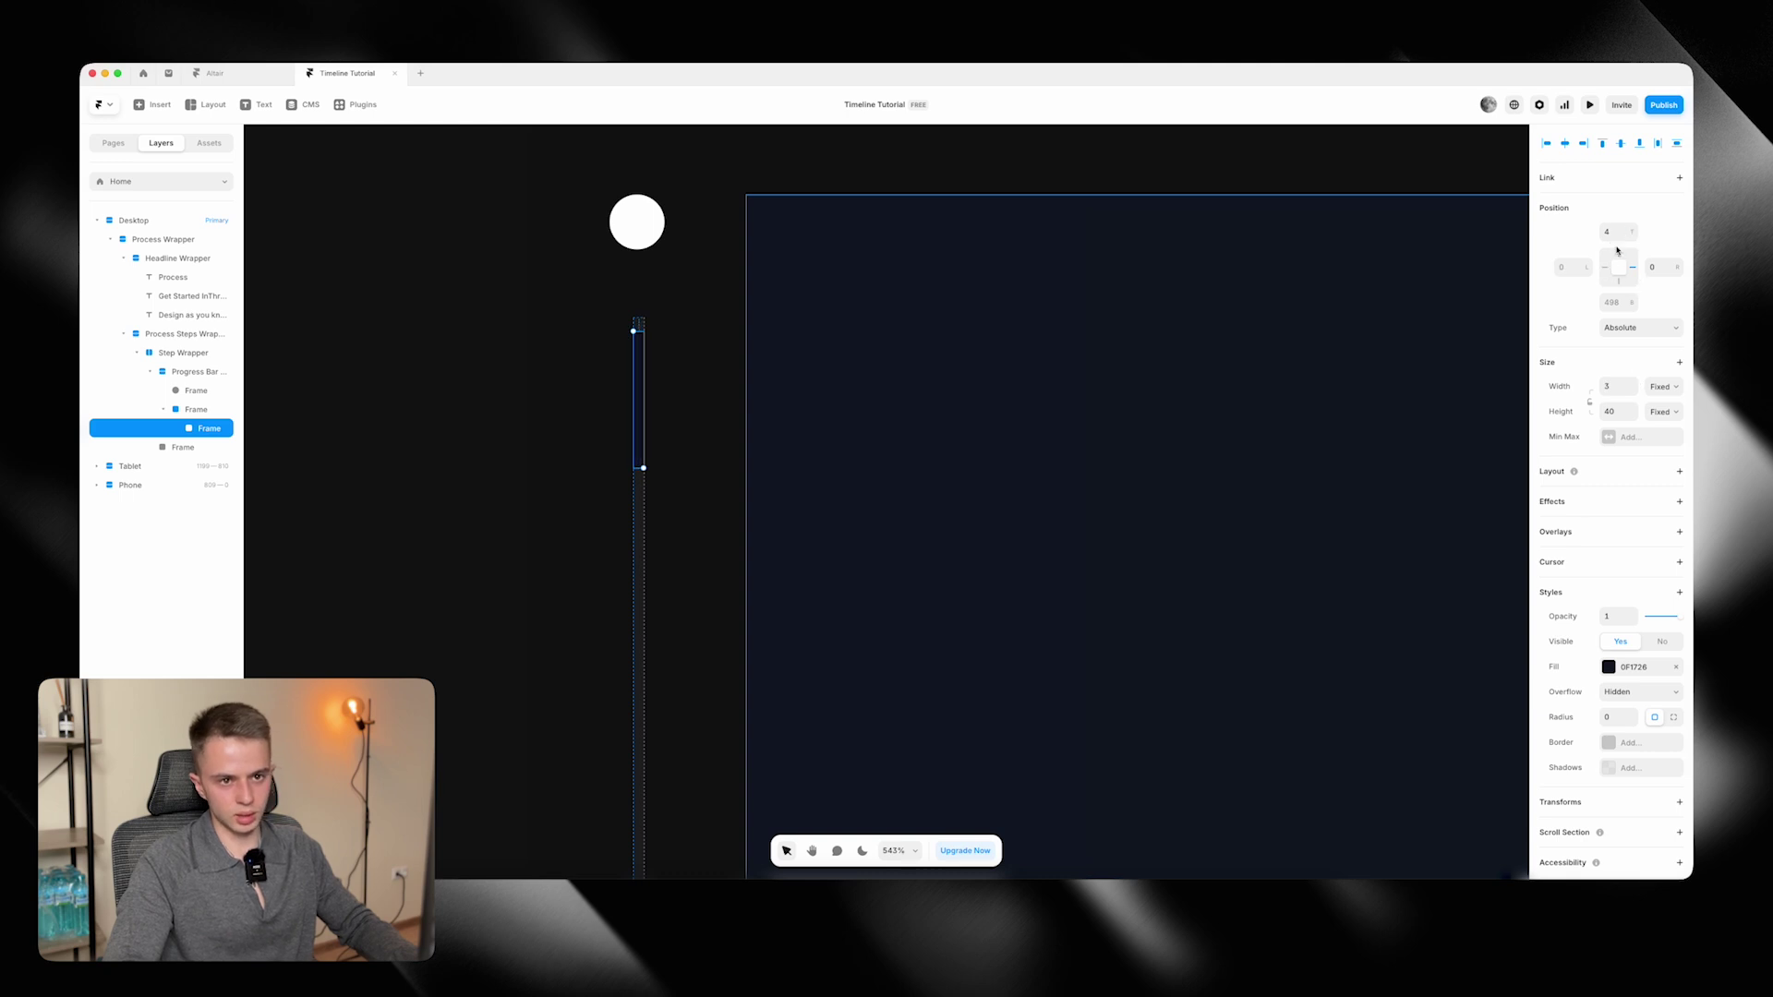
text(0)
key(Return)
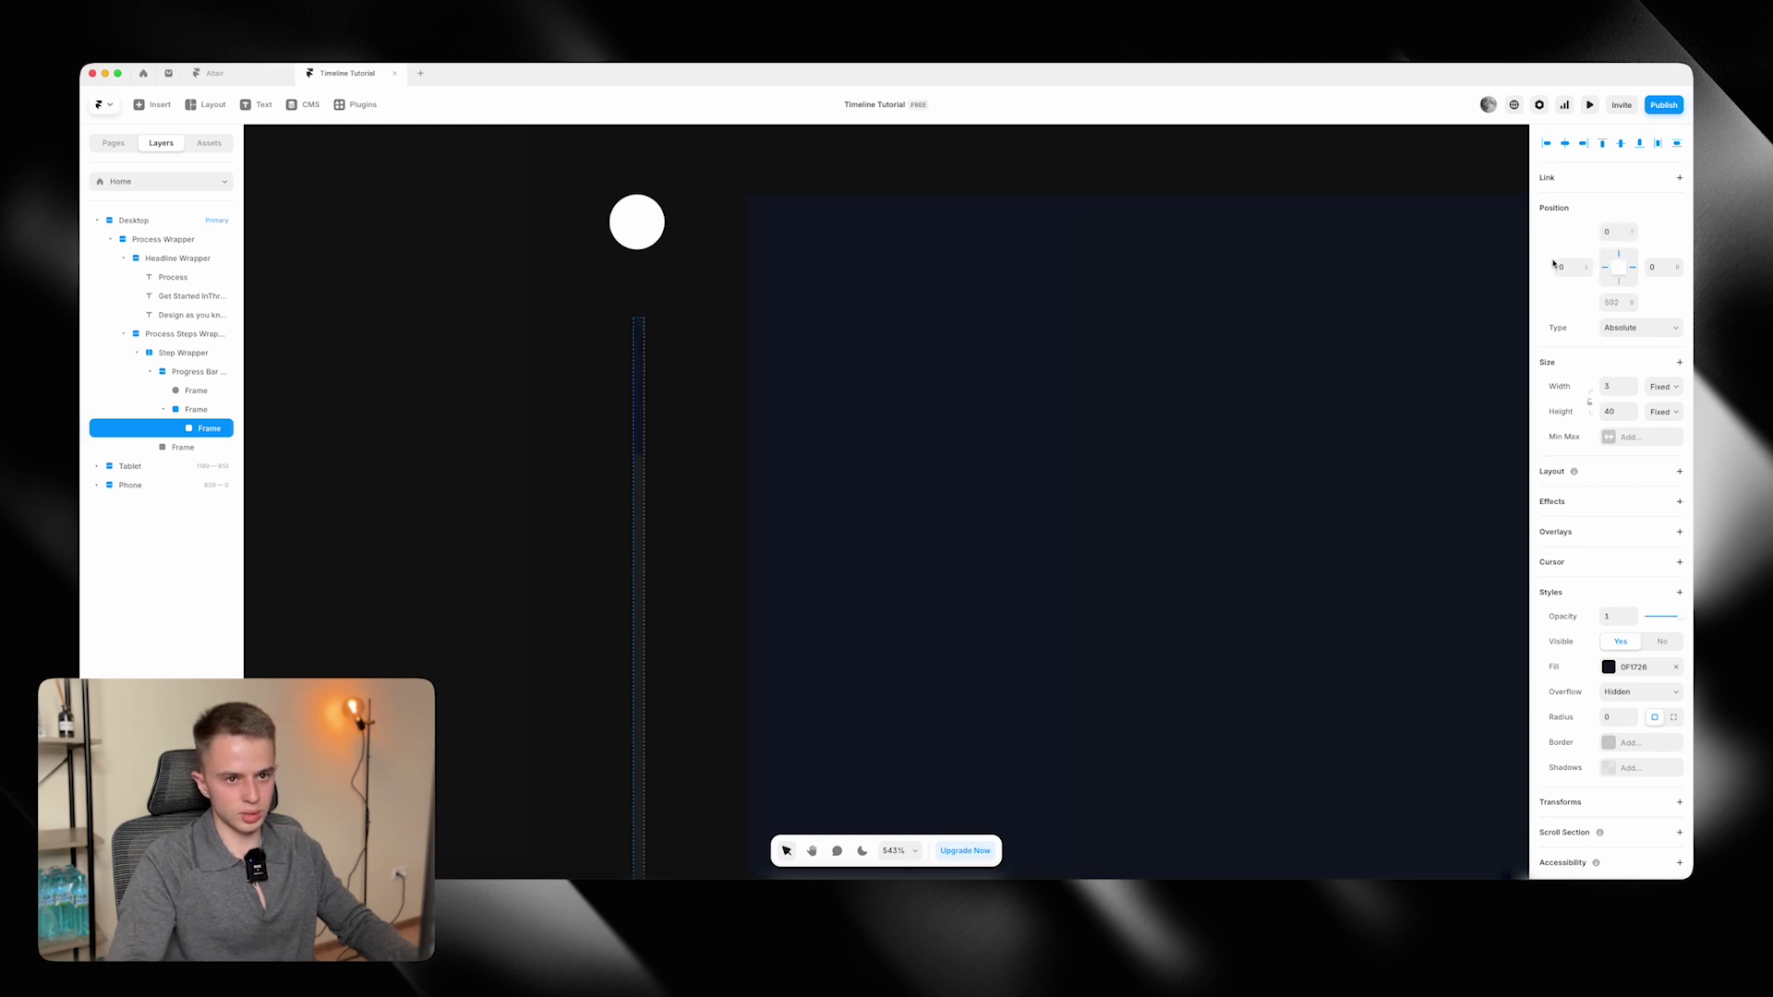
Switch to Figma and inspect the stroke color of the vertical progress line beside the Subscribe step.
scroll(634, 385, down, 3)
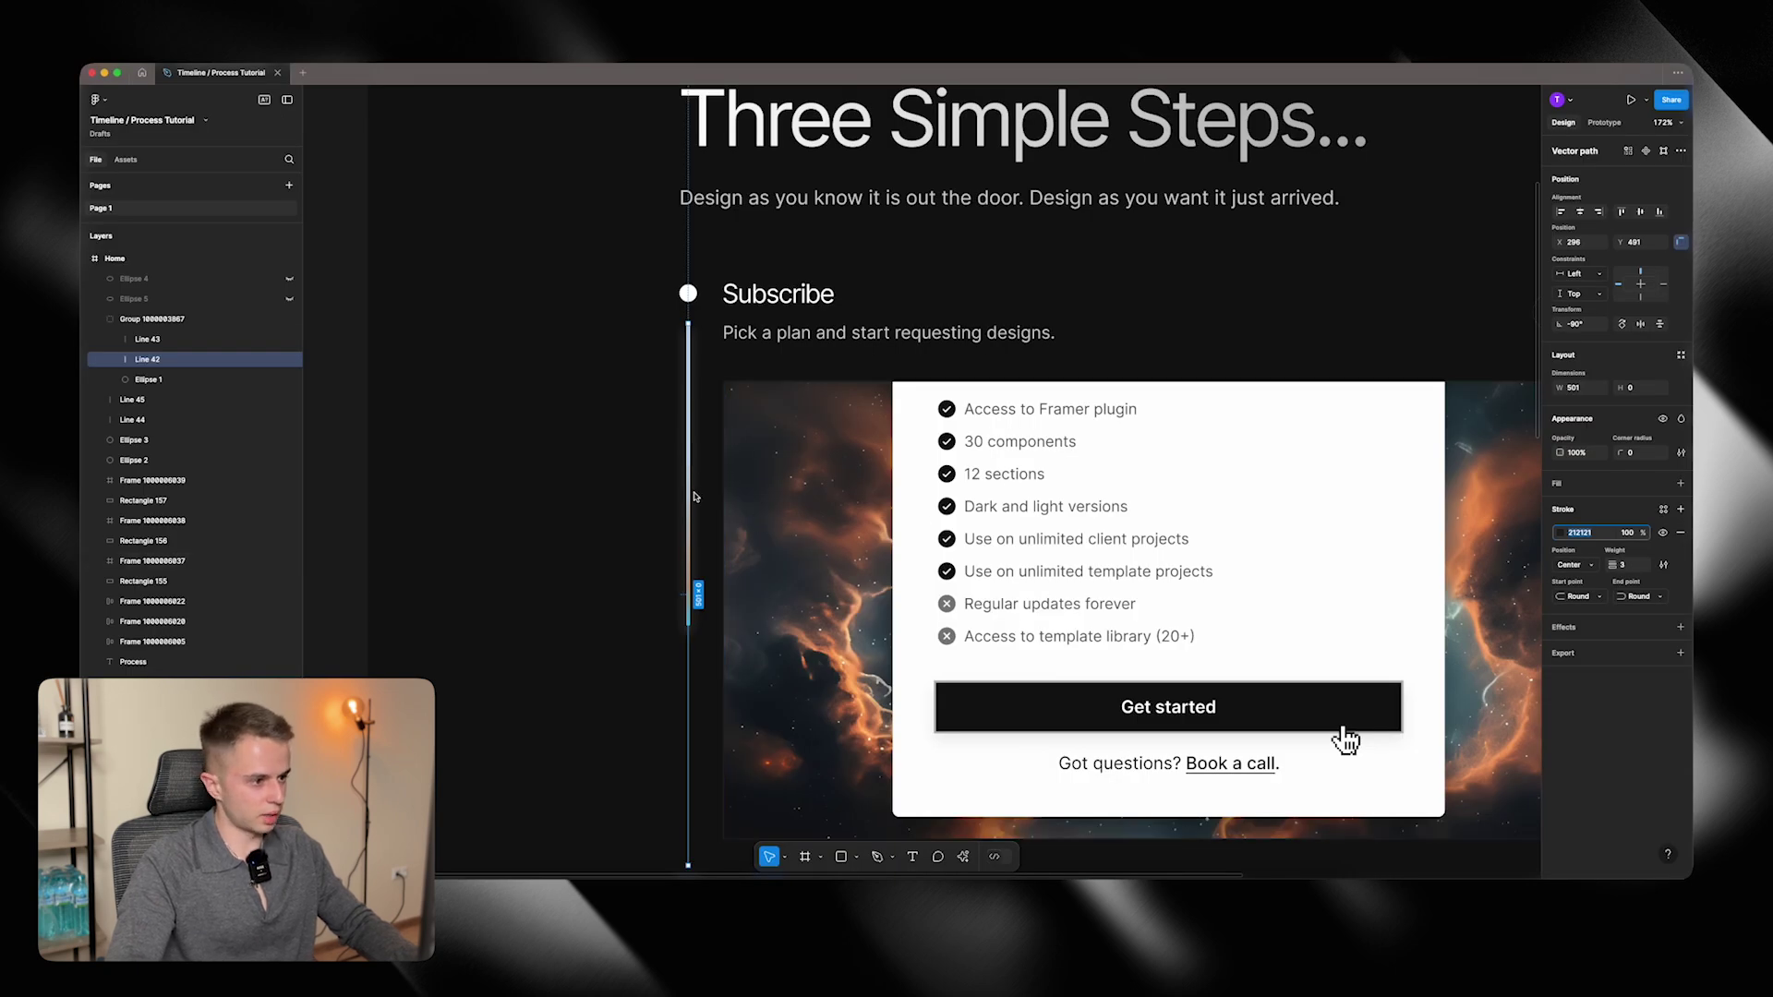
click(694, 496)
click(1560, 534)
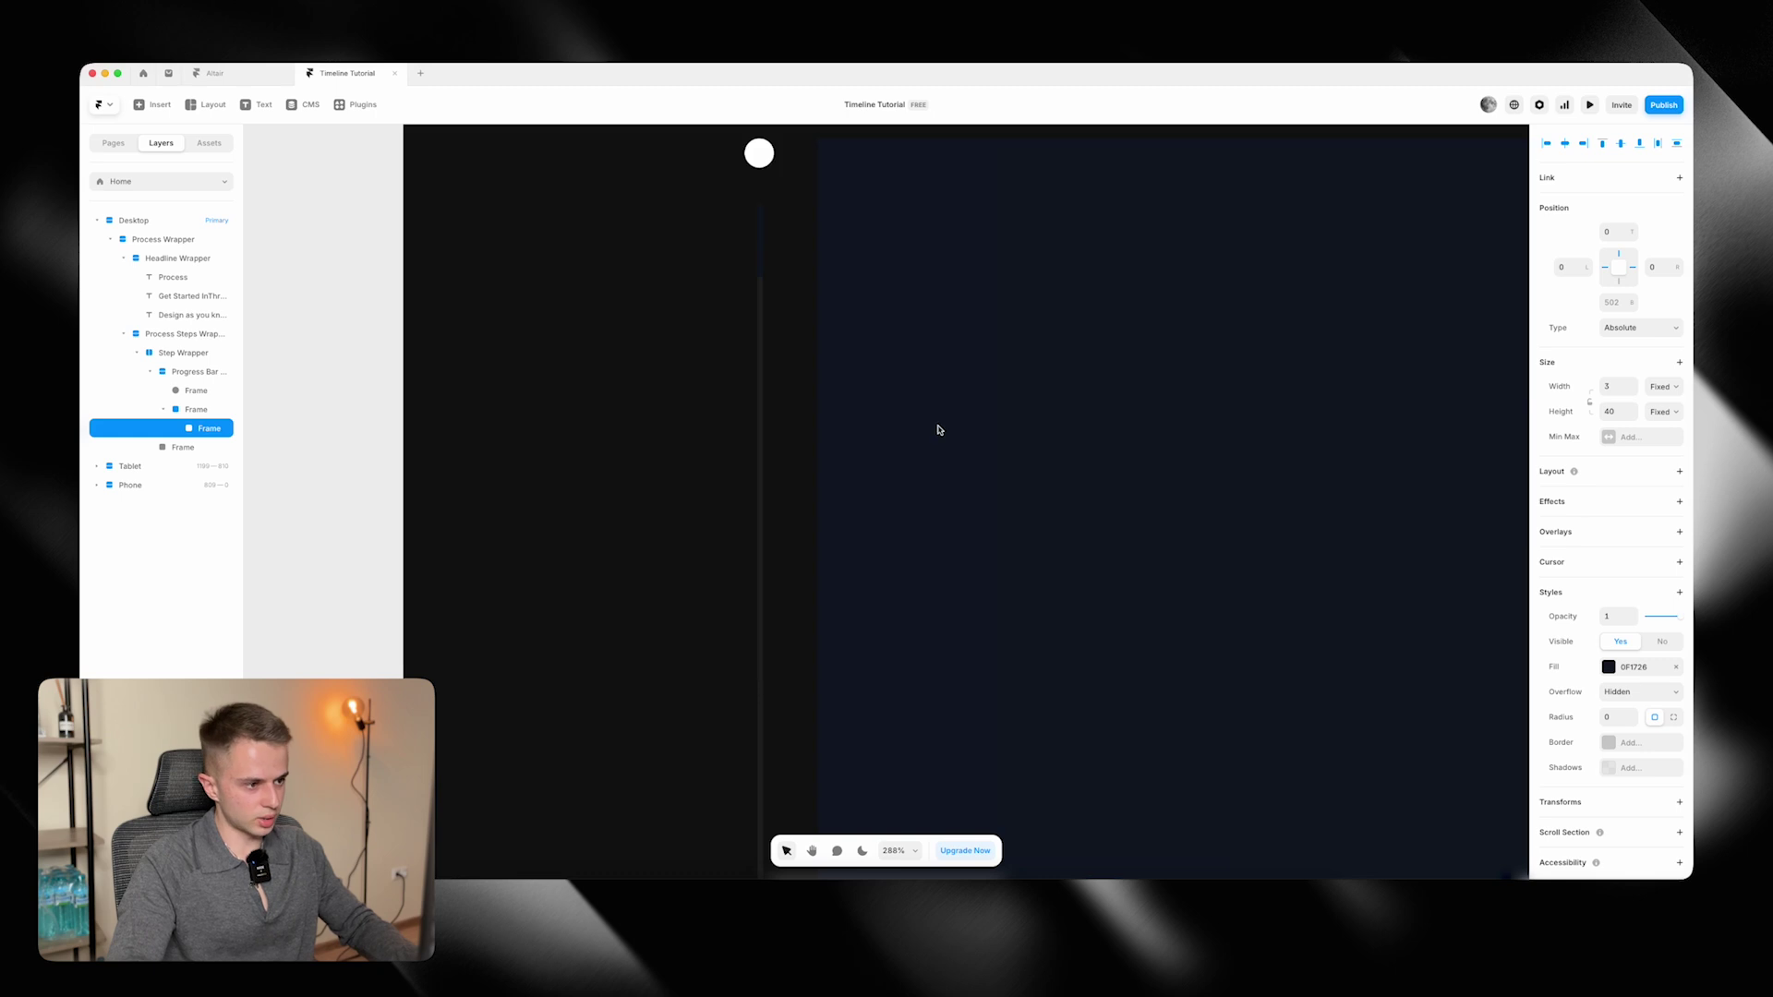
Back in Framer, rename the dark line frame as Progress Wrapper and its nested frame as Progress Line, and widen the layer list.
scroll(939, 430, down, 3)
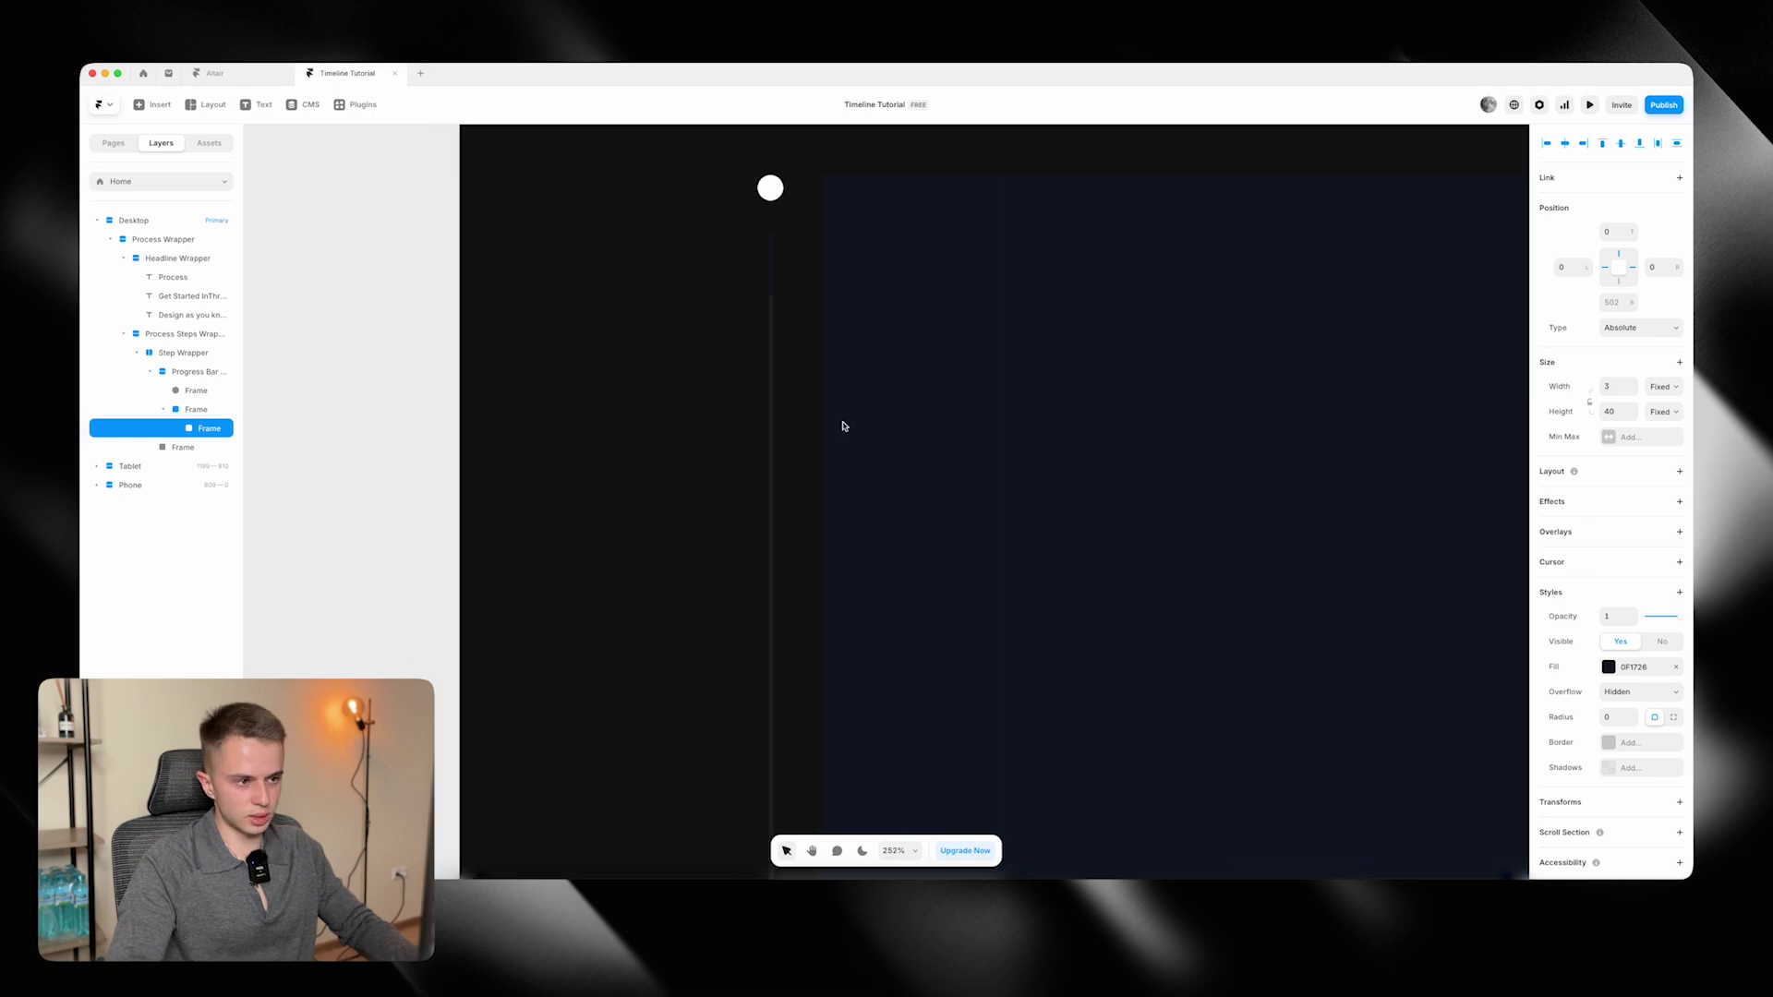
click(774, 489)
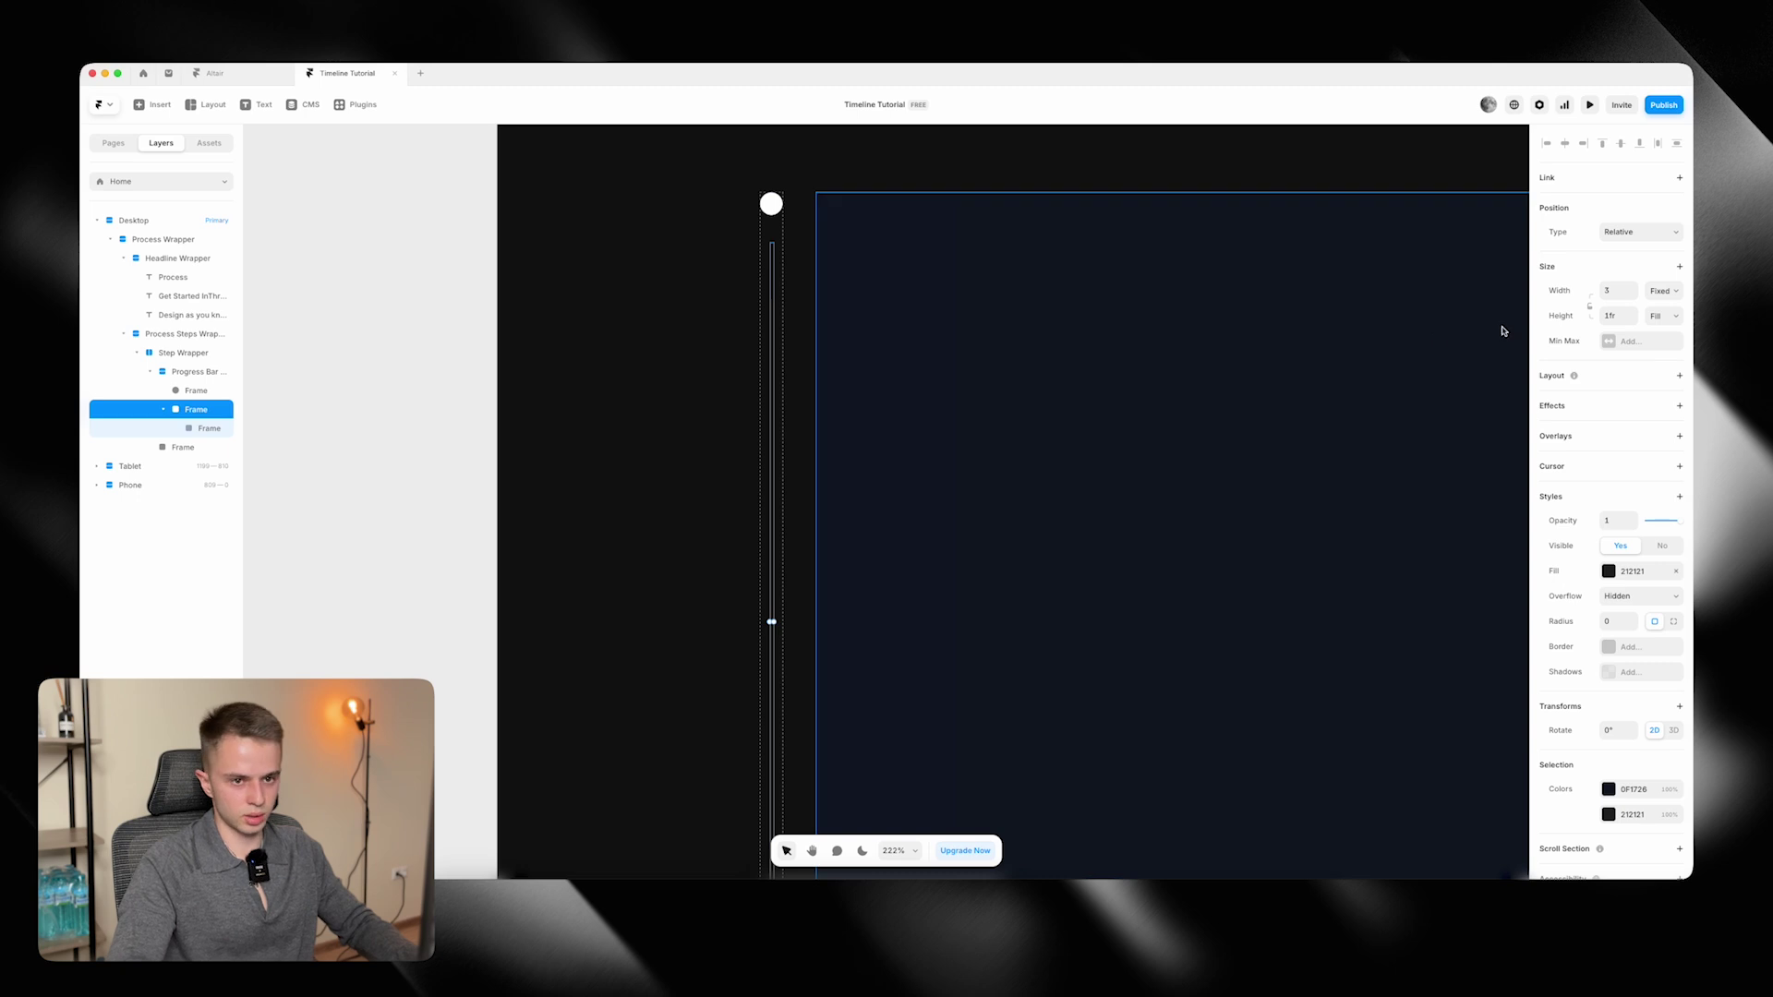
double_click(196, 409)
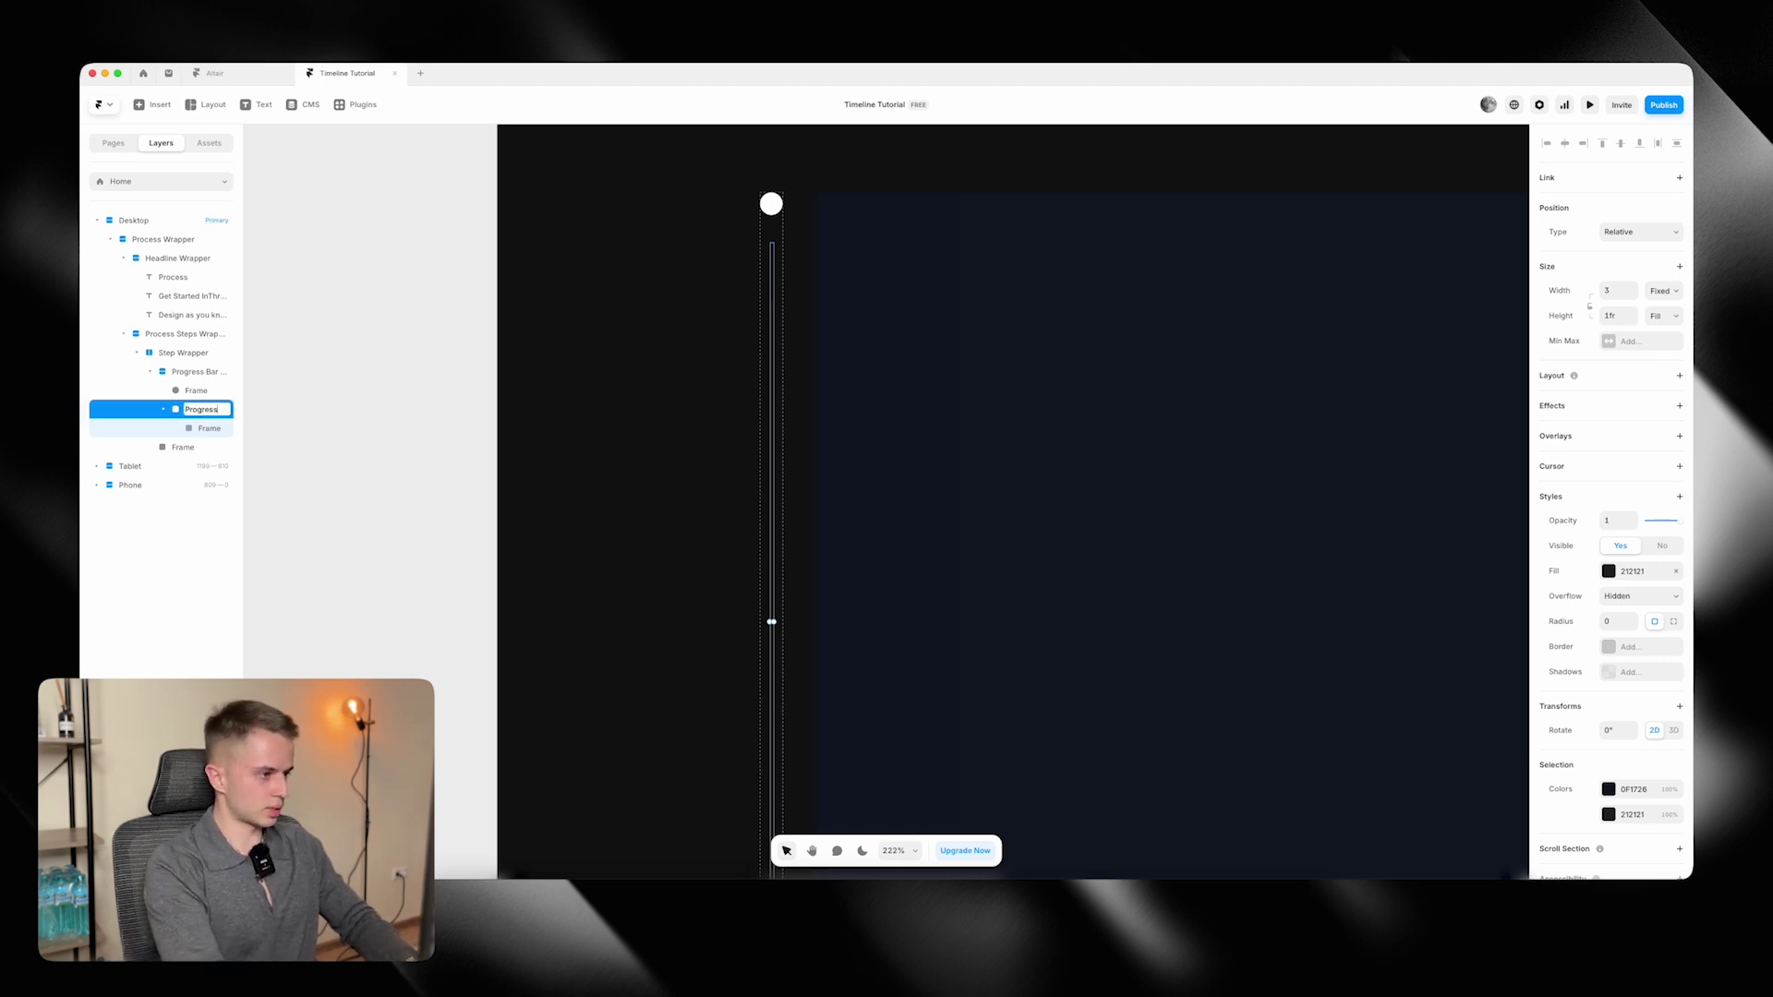
key(Return)
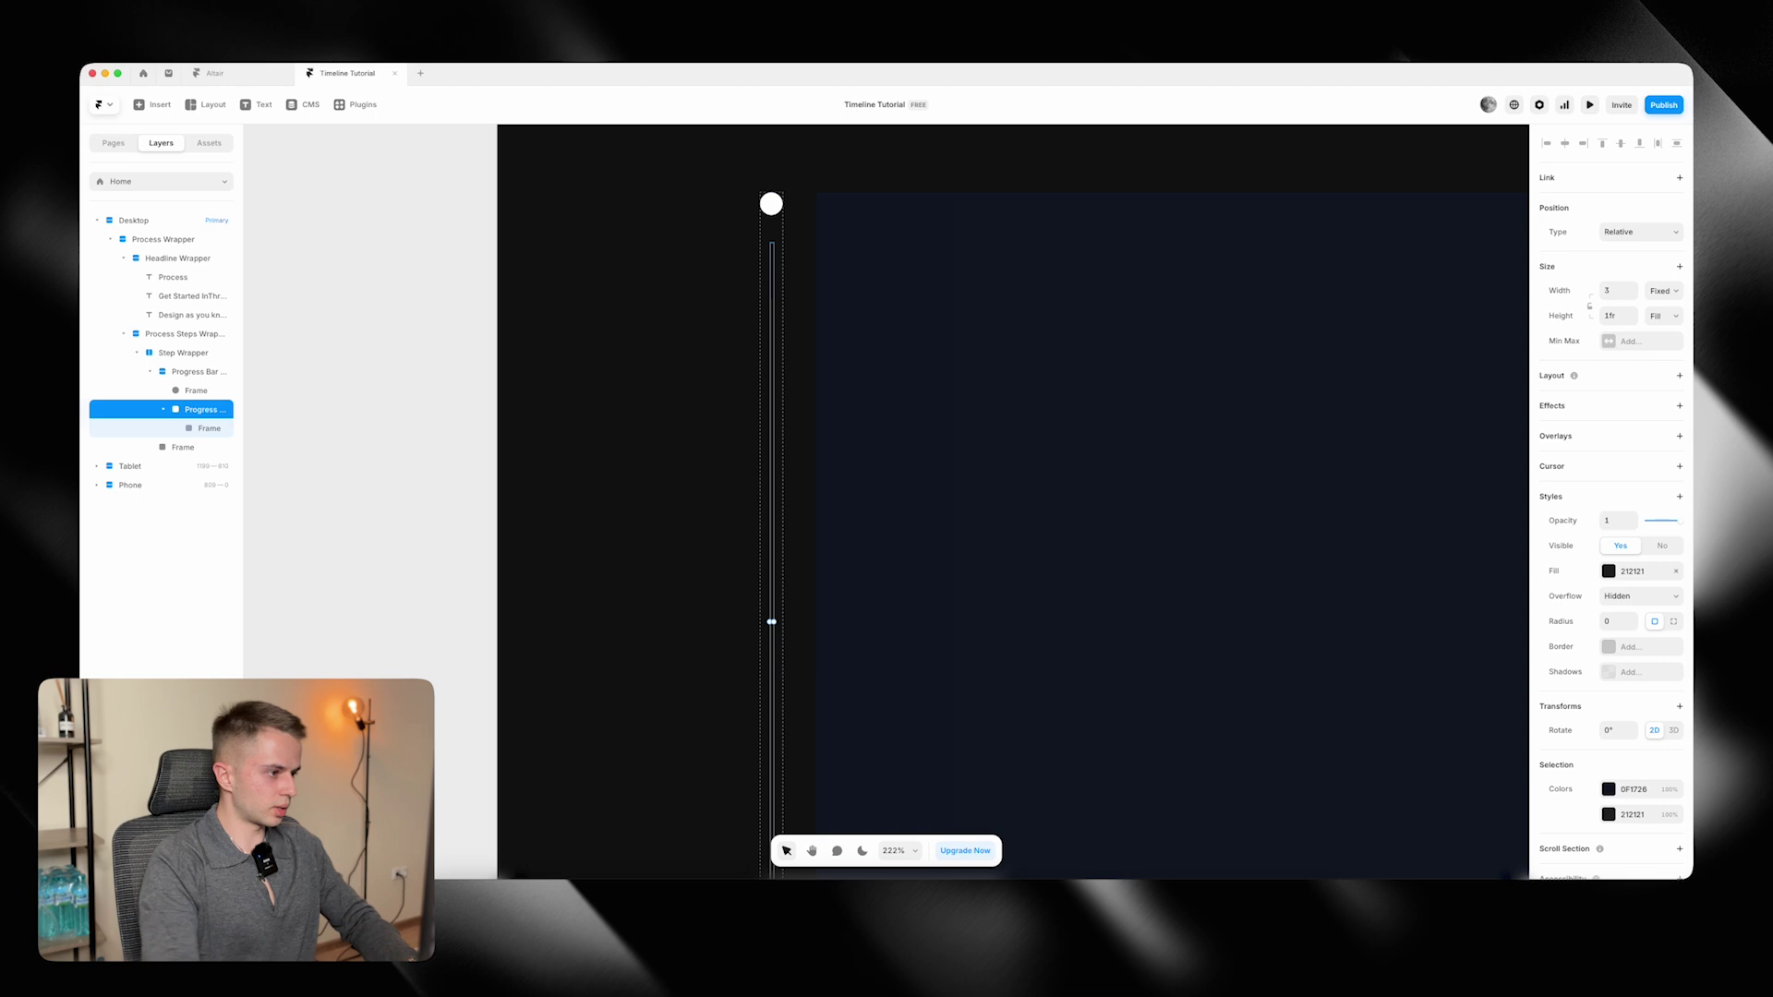
double_click(202, 428)
text(Progres)
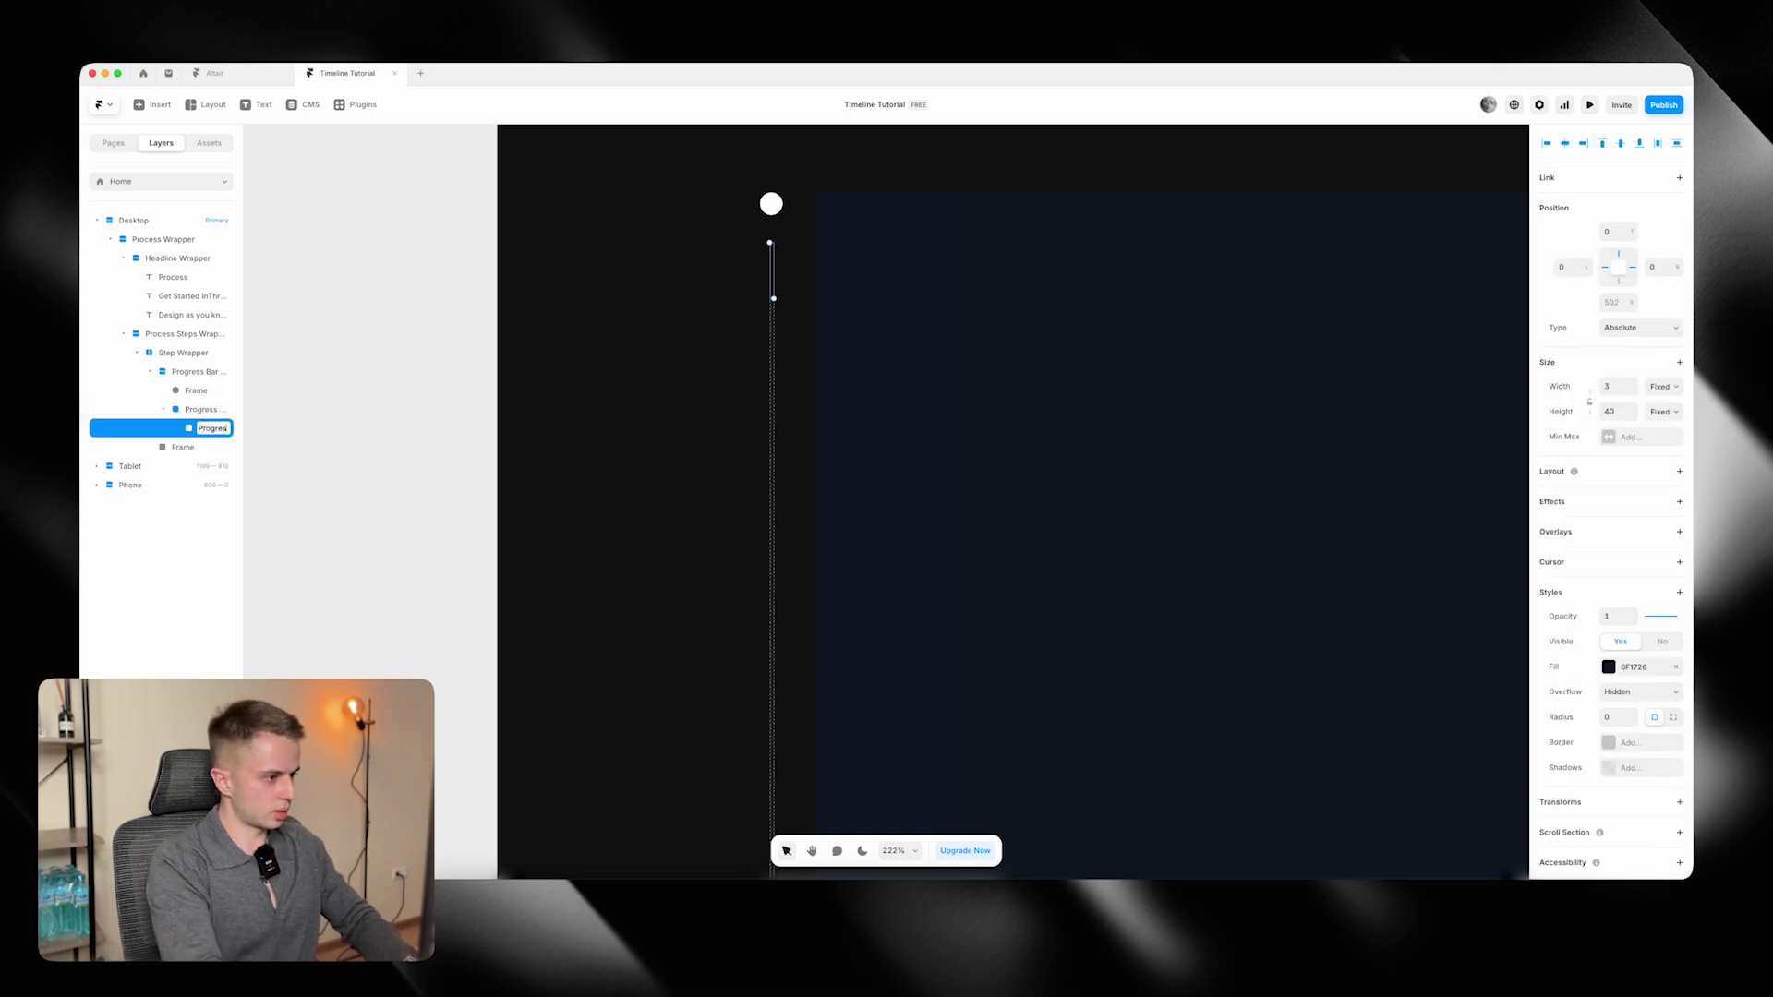
text(s Li)
key(Return)
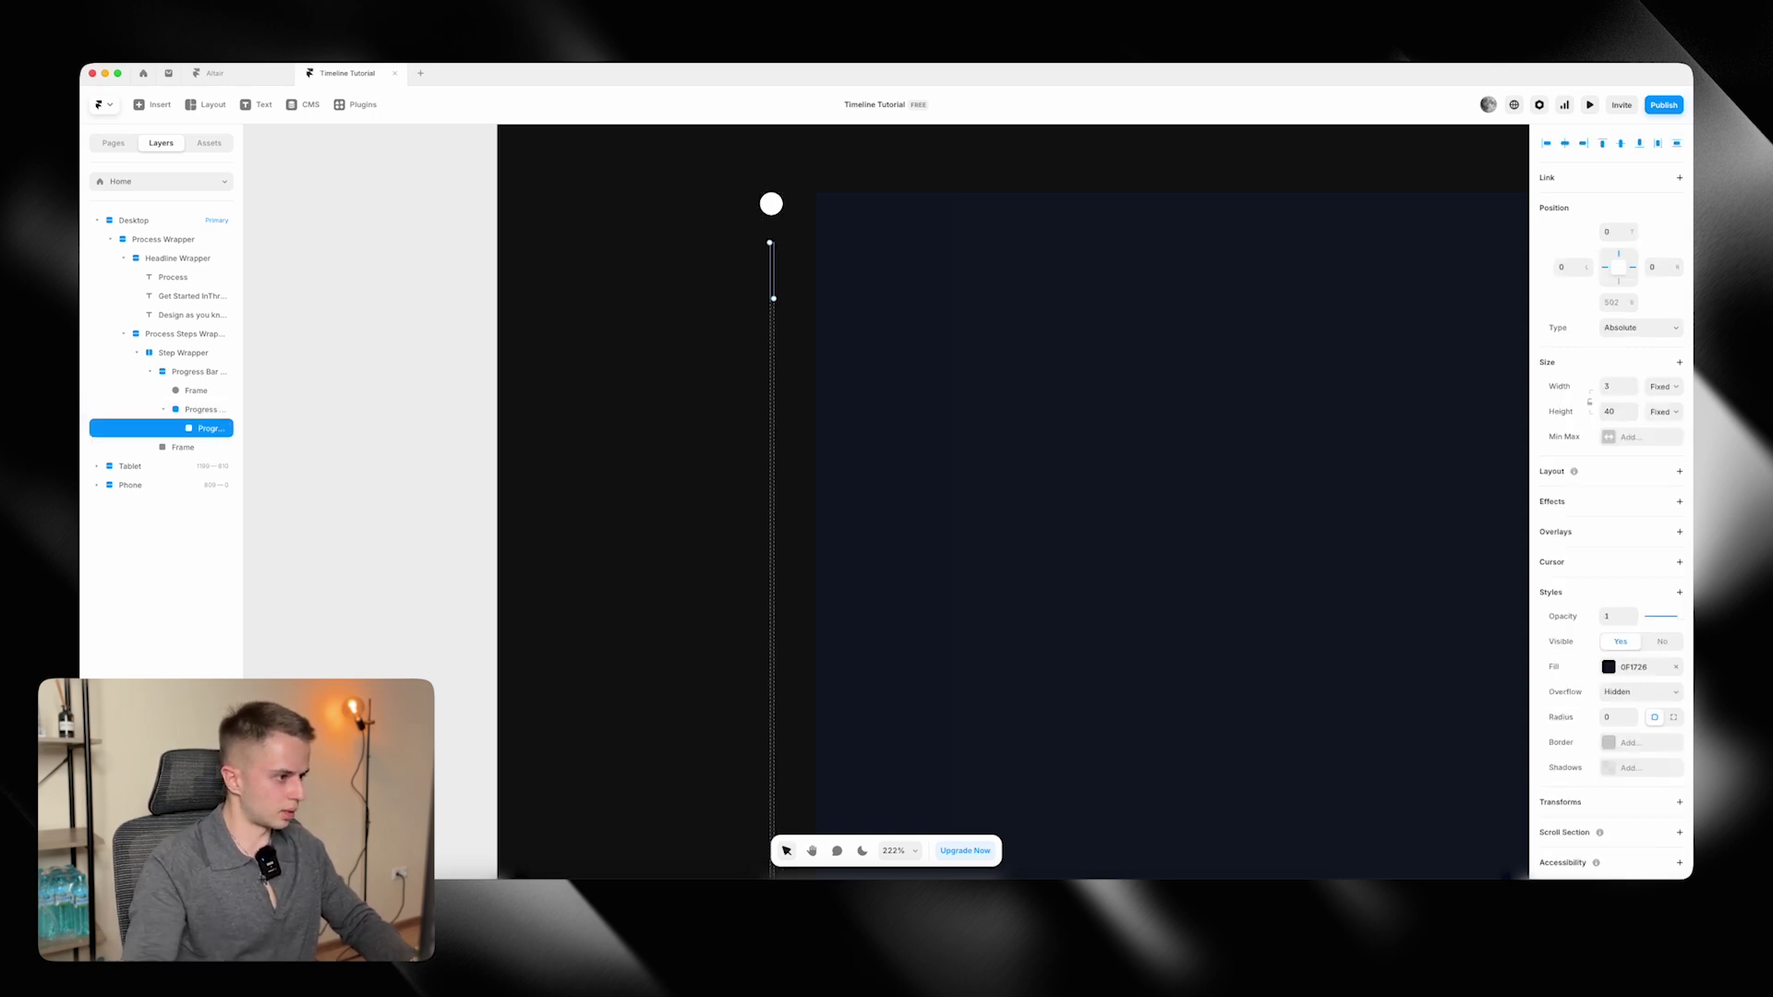
drag(247, 421, 292, 406)
Change the Progress Wrapper's height from Fill to Fixed and set it to 540.
click(253, 407)
click(1662, 315)
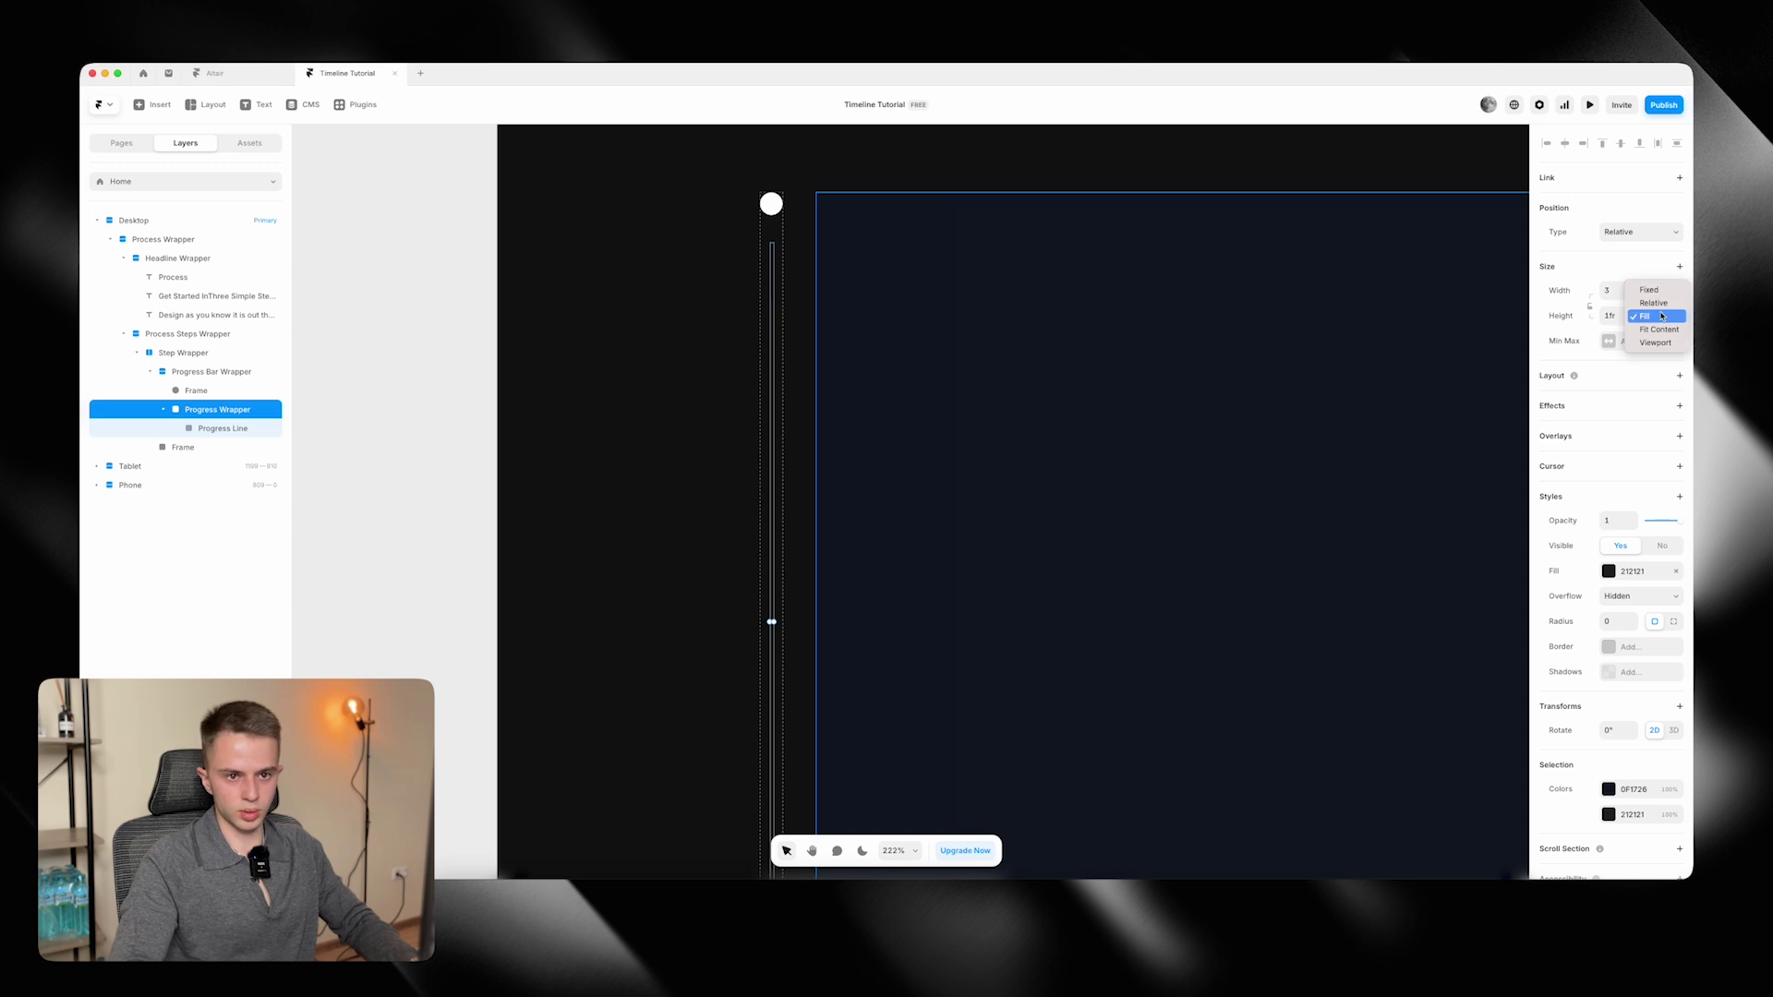
click(1649, 290)
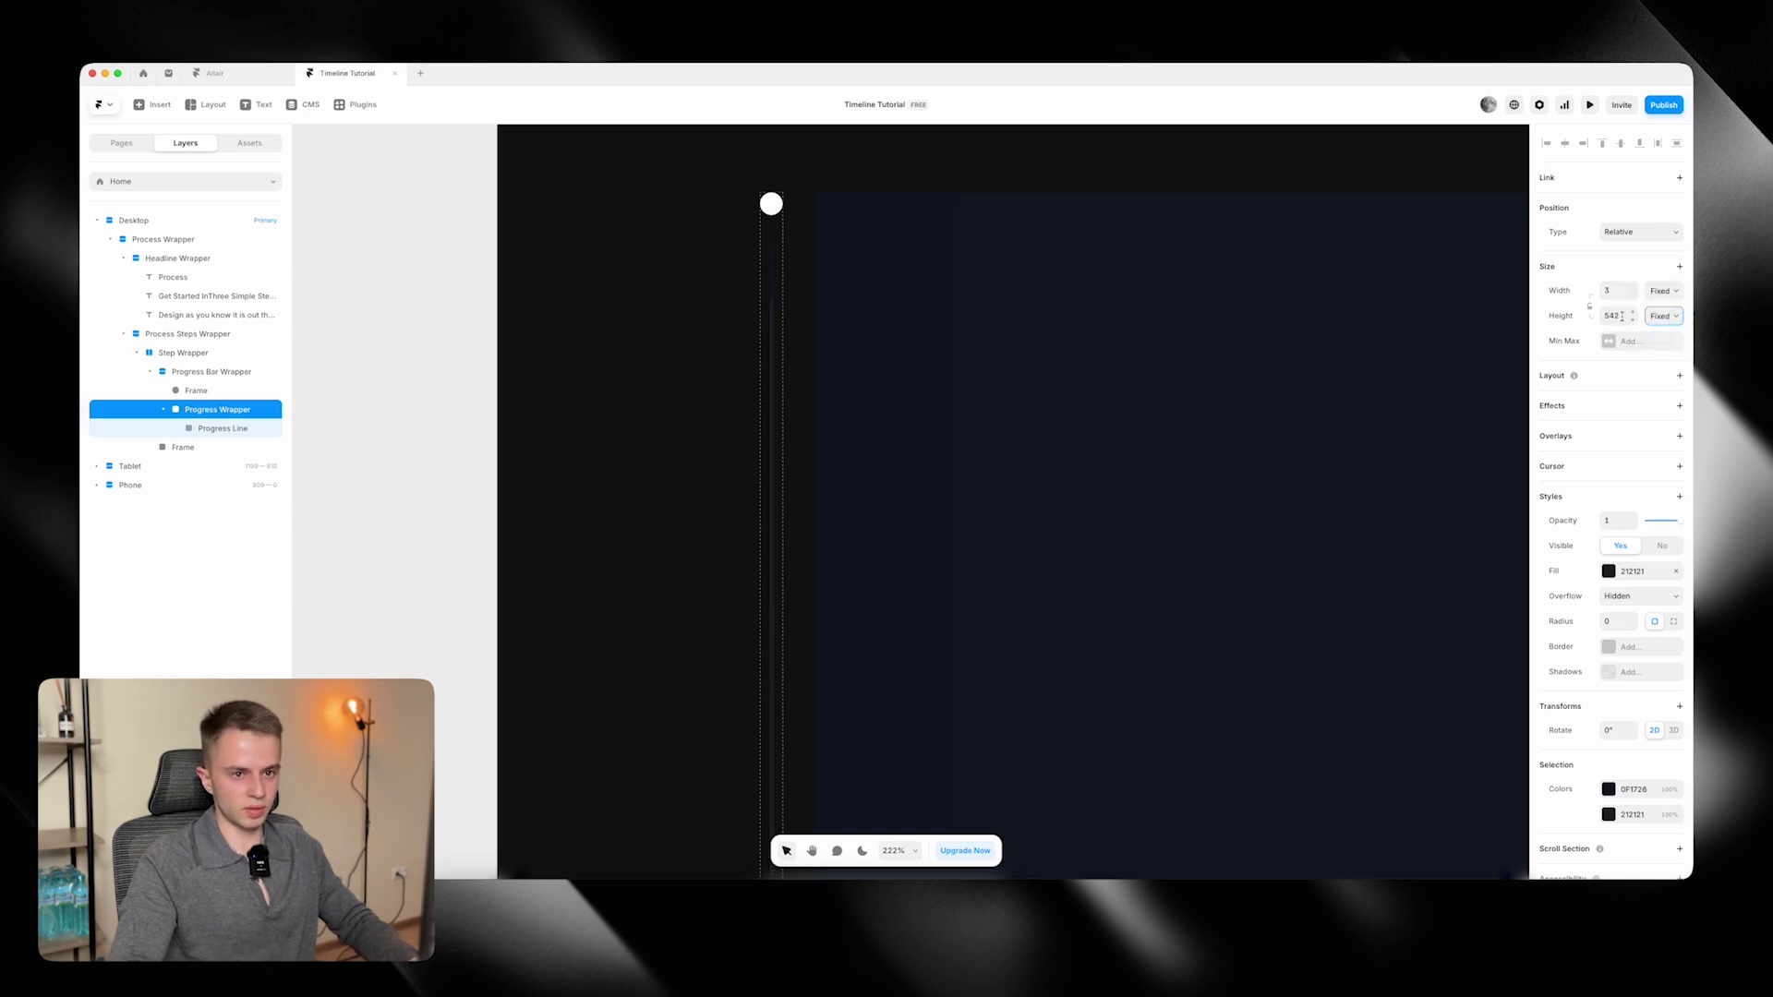
click(1612, 316)
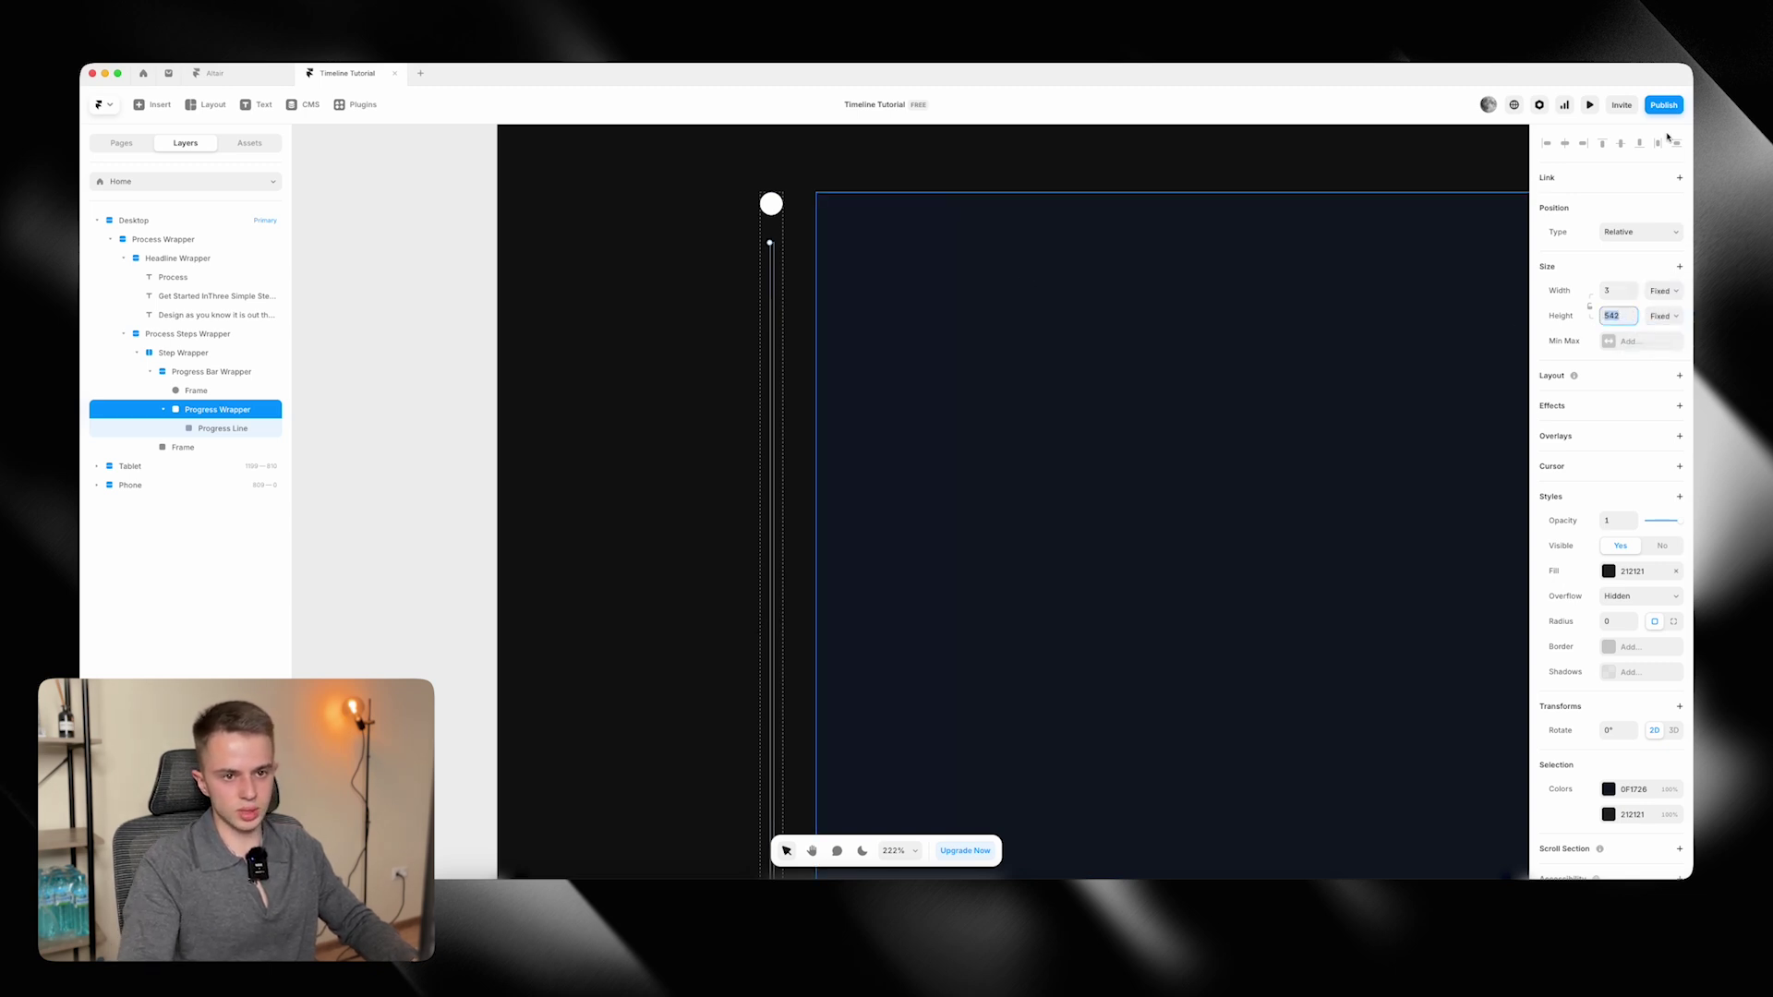
text(54)
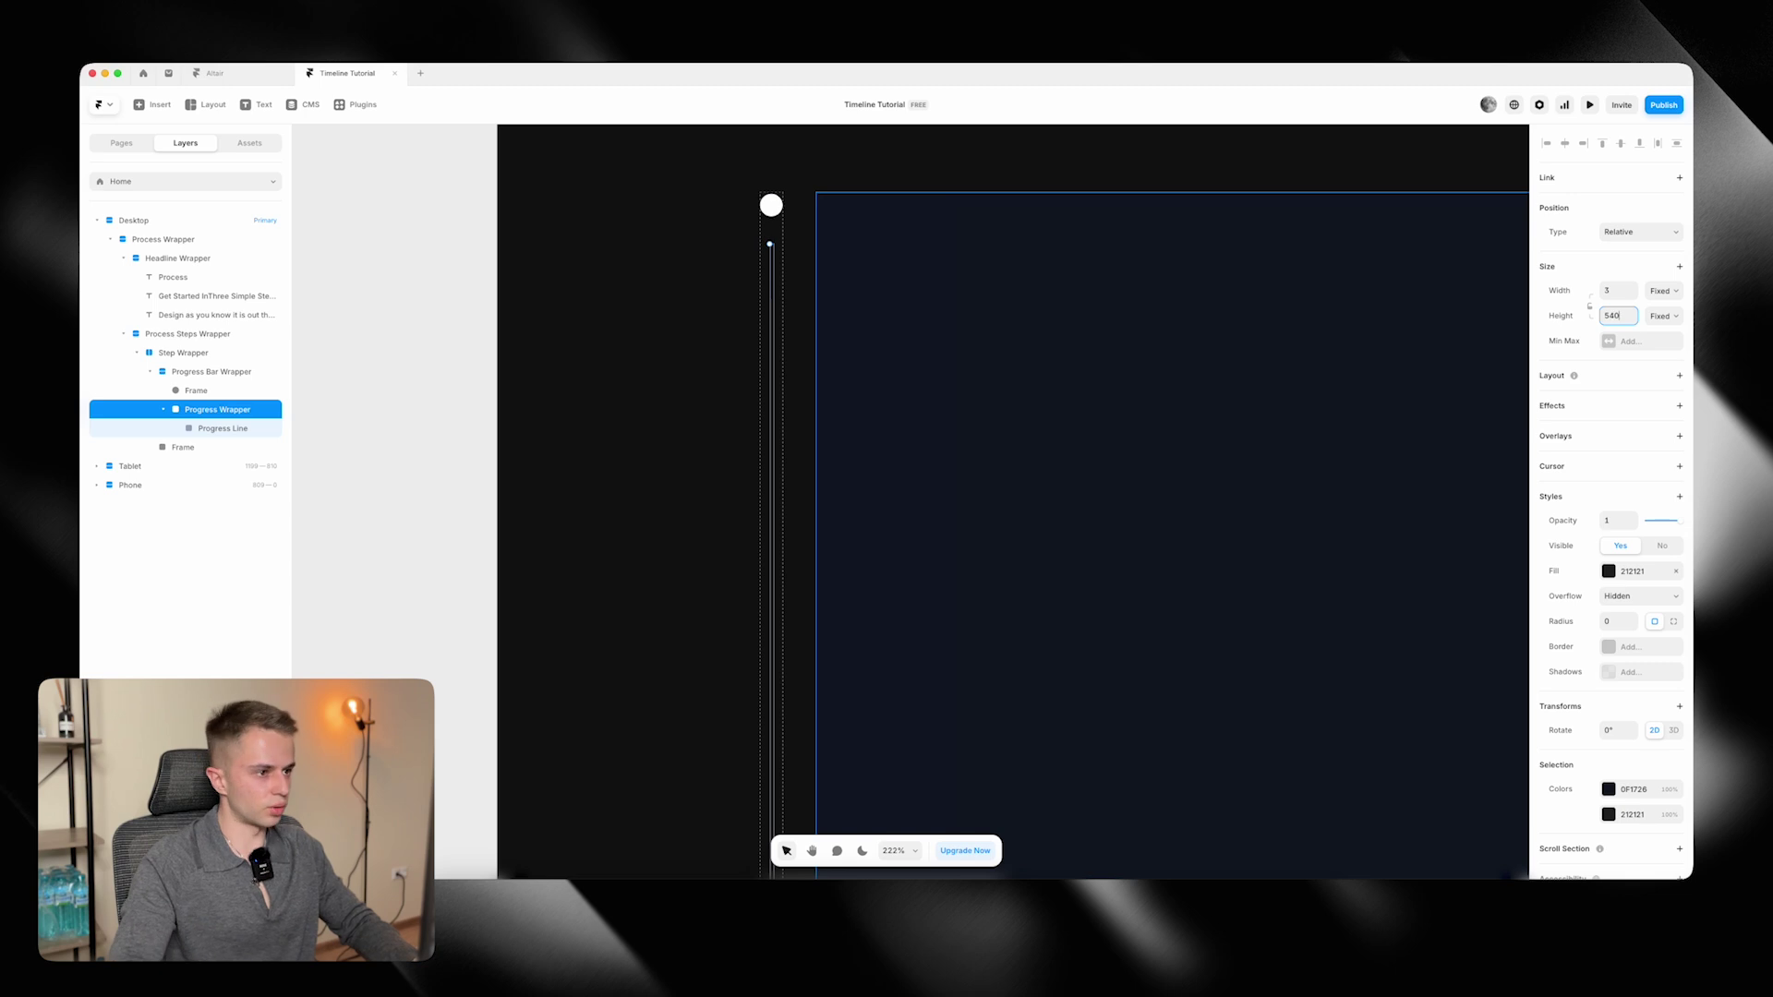
text(0)
Set the Progress Line's height to 540.
click(218, 430)
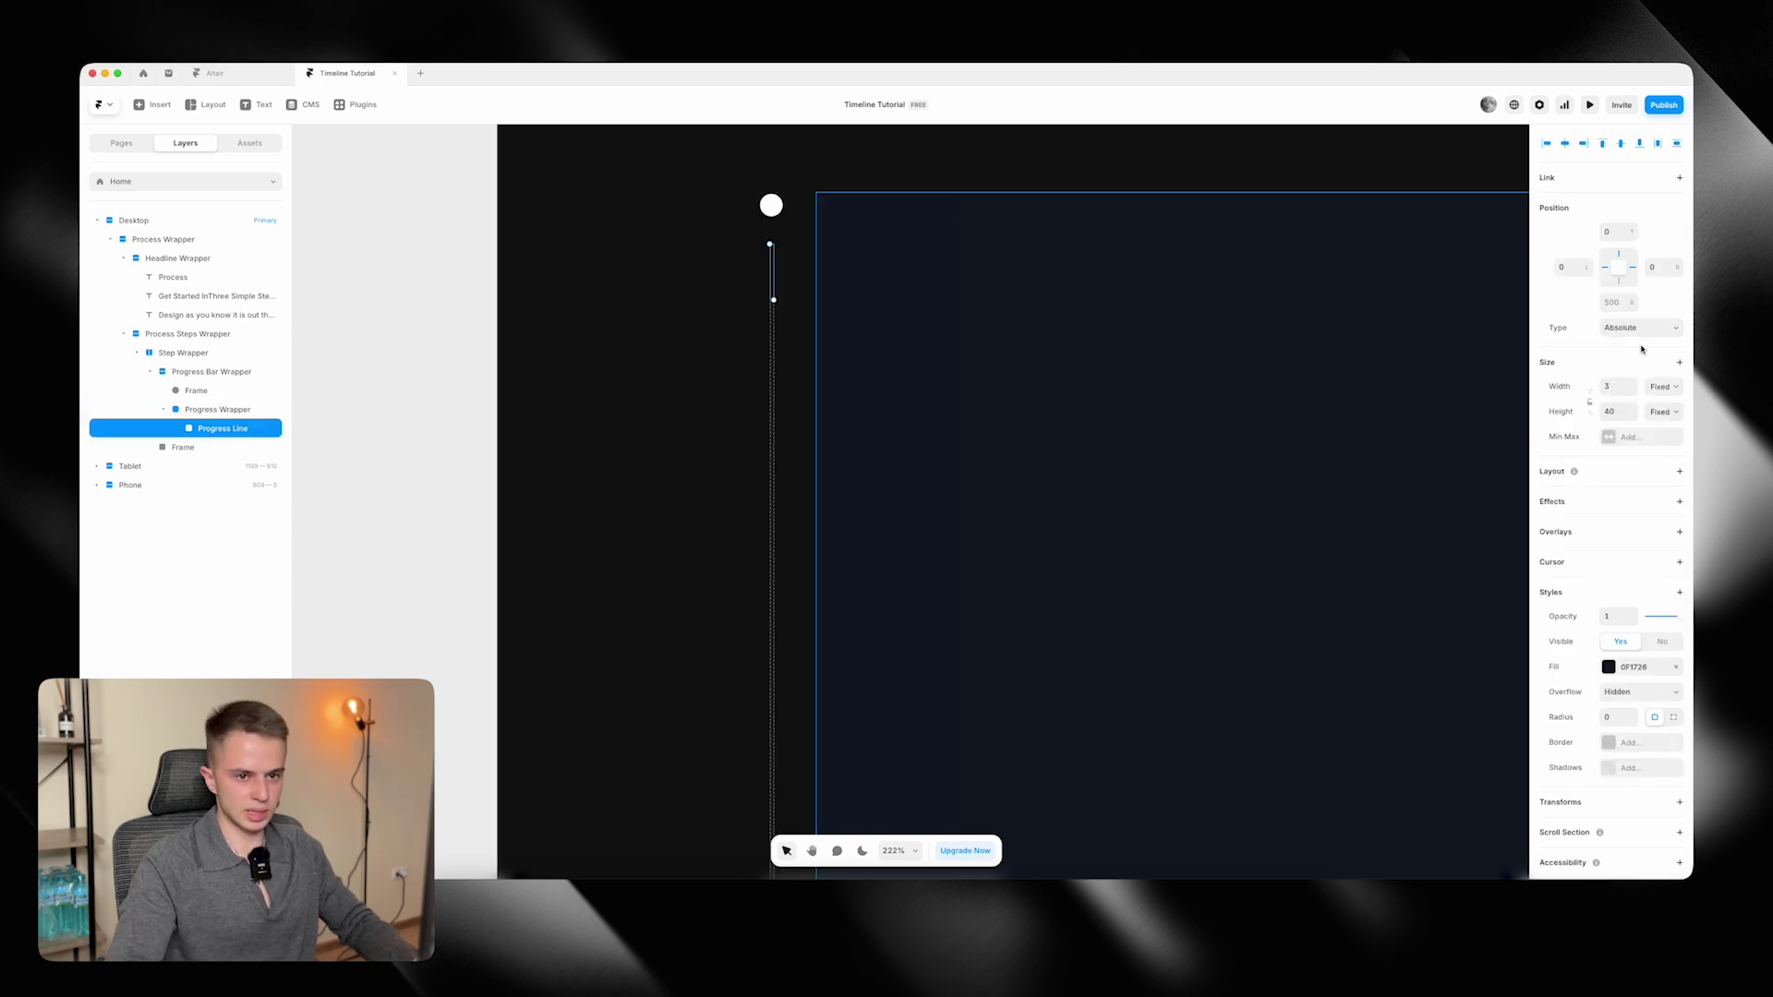
text(540)
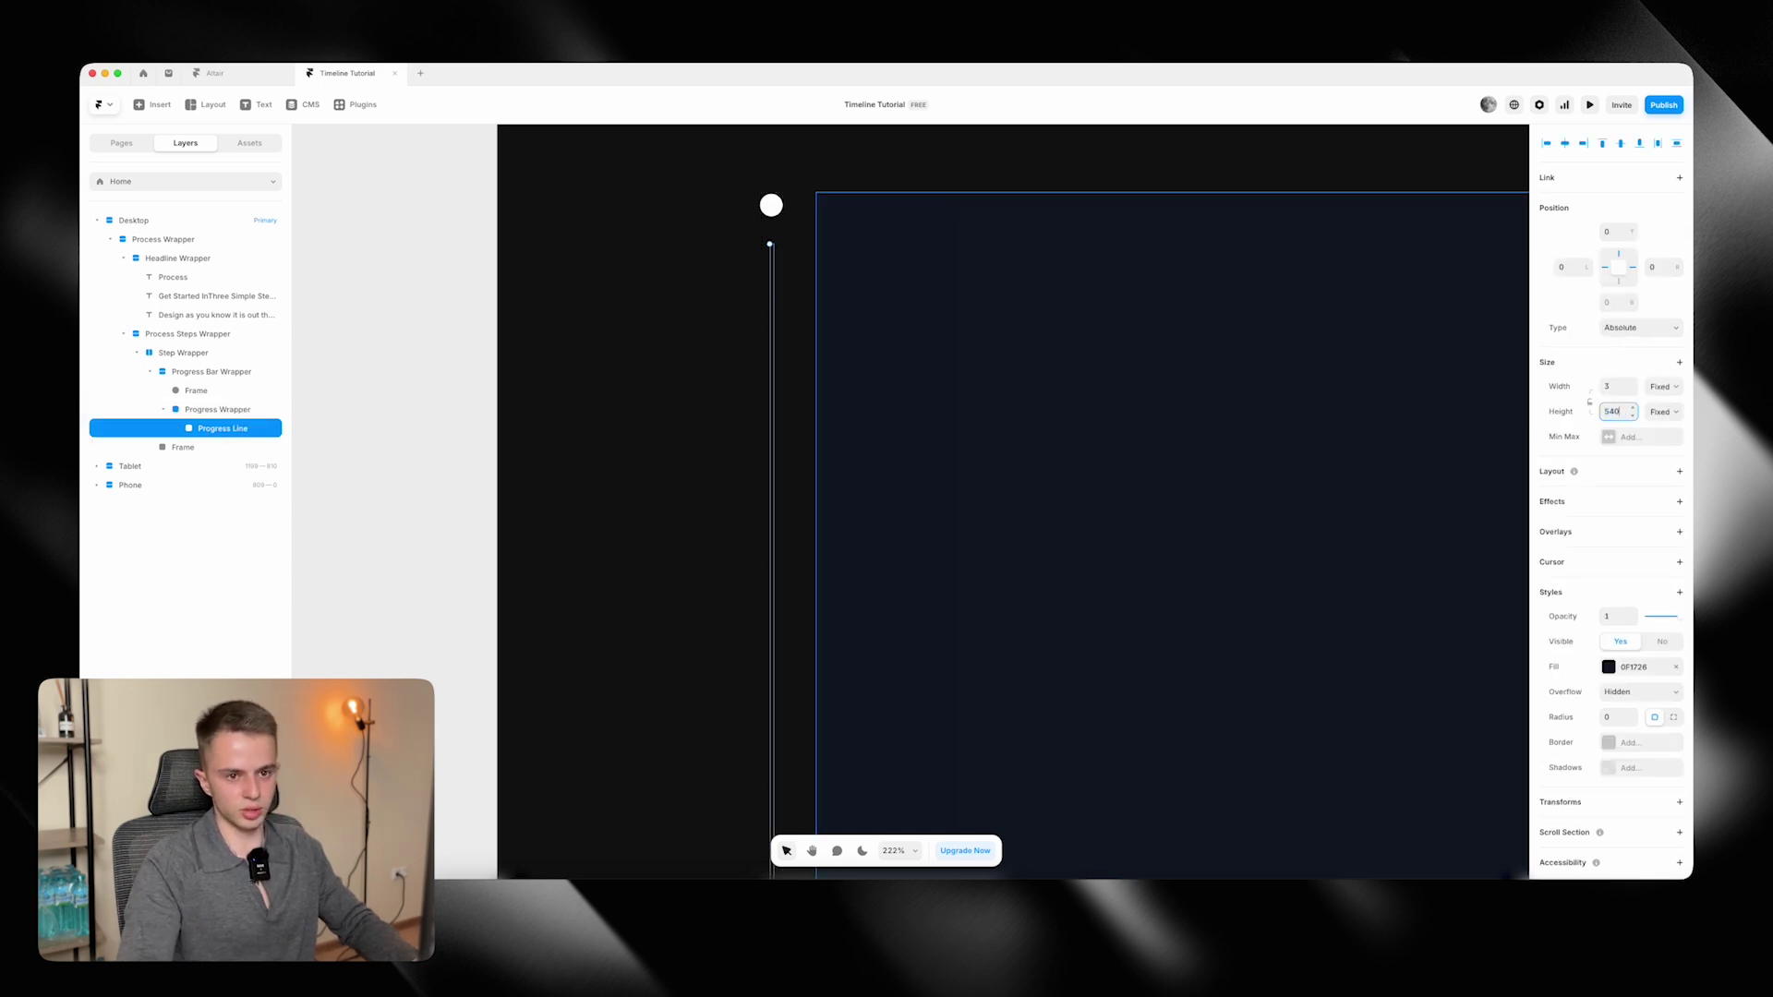
scroll(783, 289, down, 3)
scroll(791, 289, up, 2)
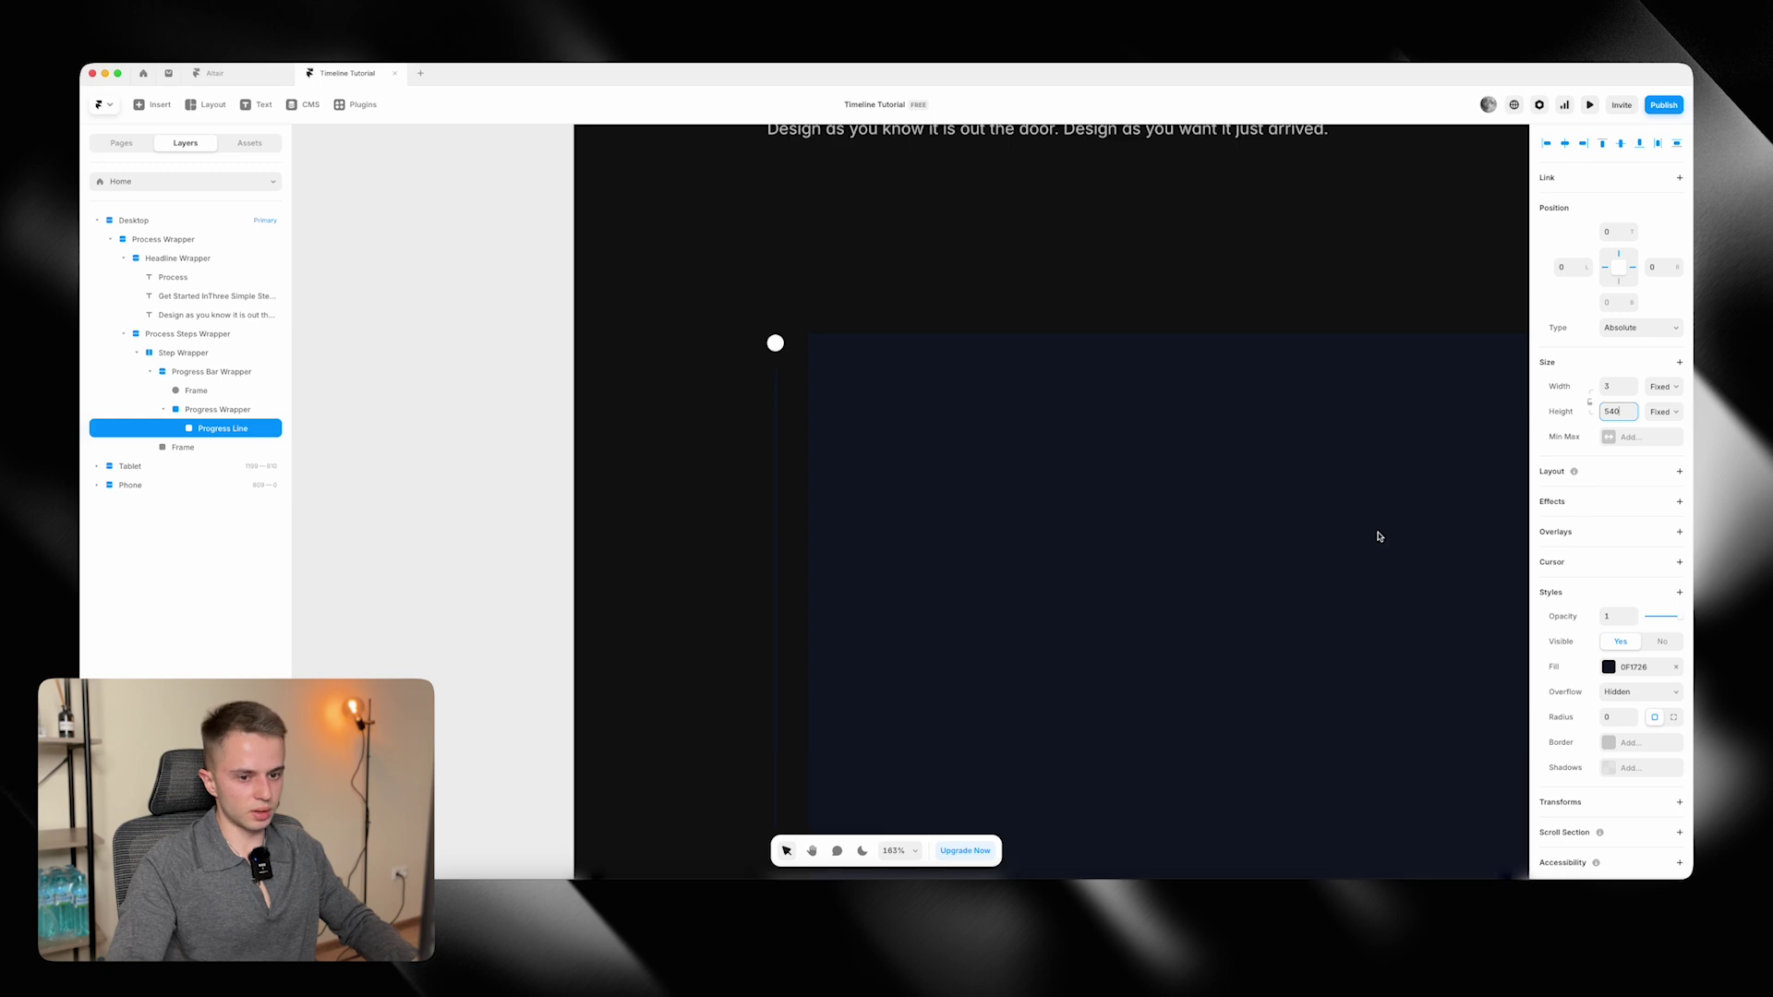
Change the Progress Line's fill to a linear gradient and give its first stop the White color style.
click(1622, 658)
click(1610, 665)
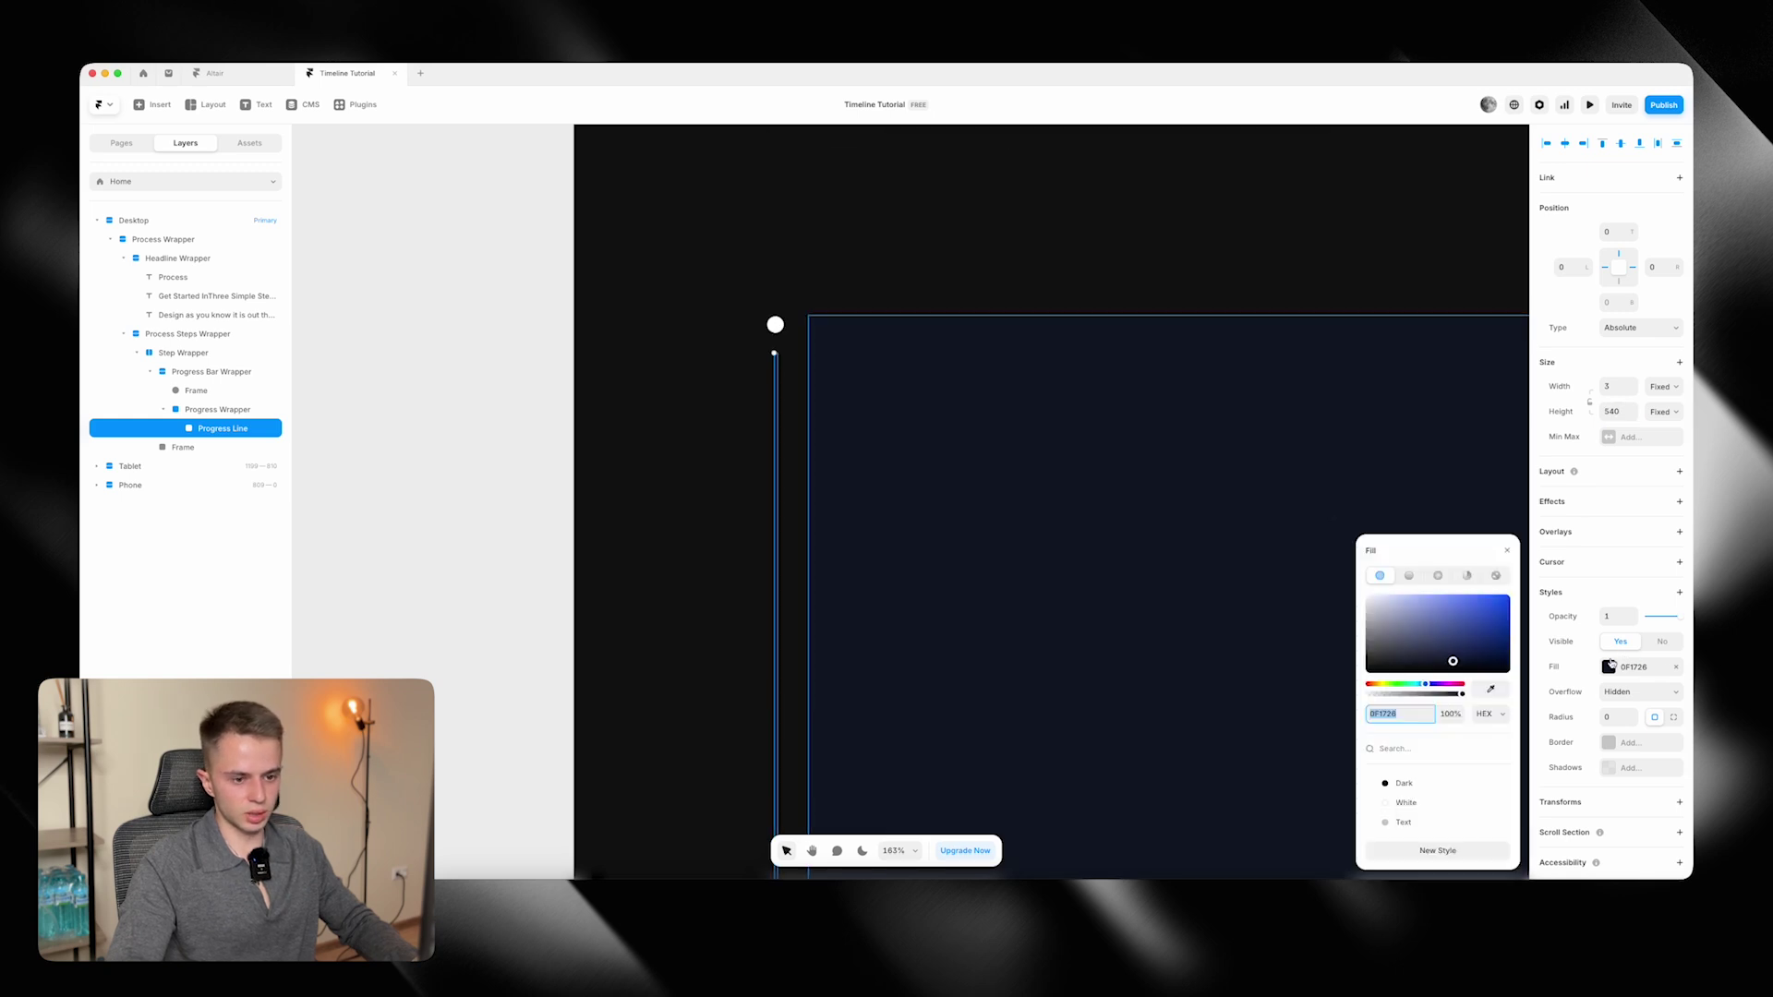
click(1409, 575)
click(1397, 806)
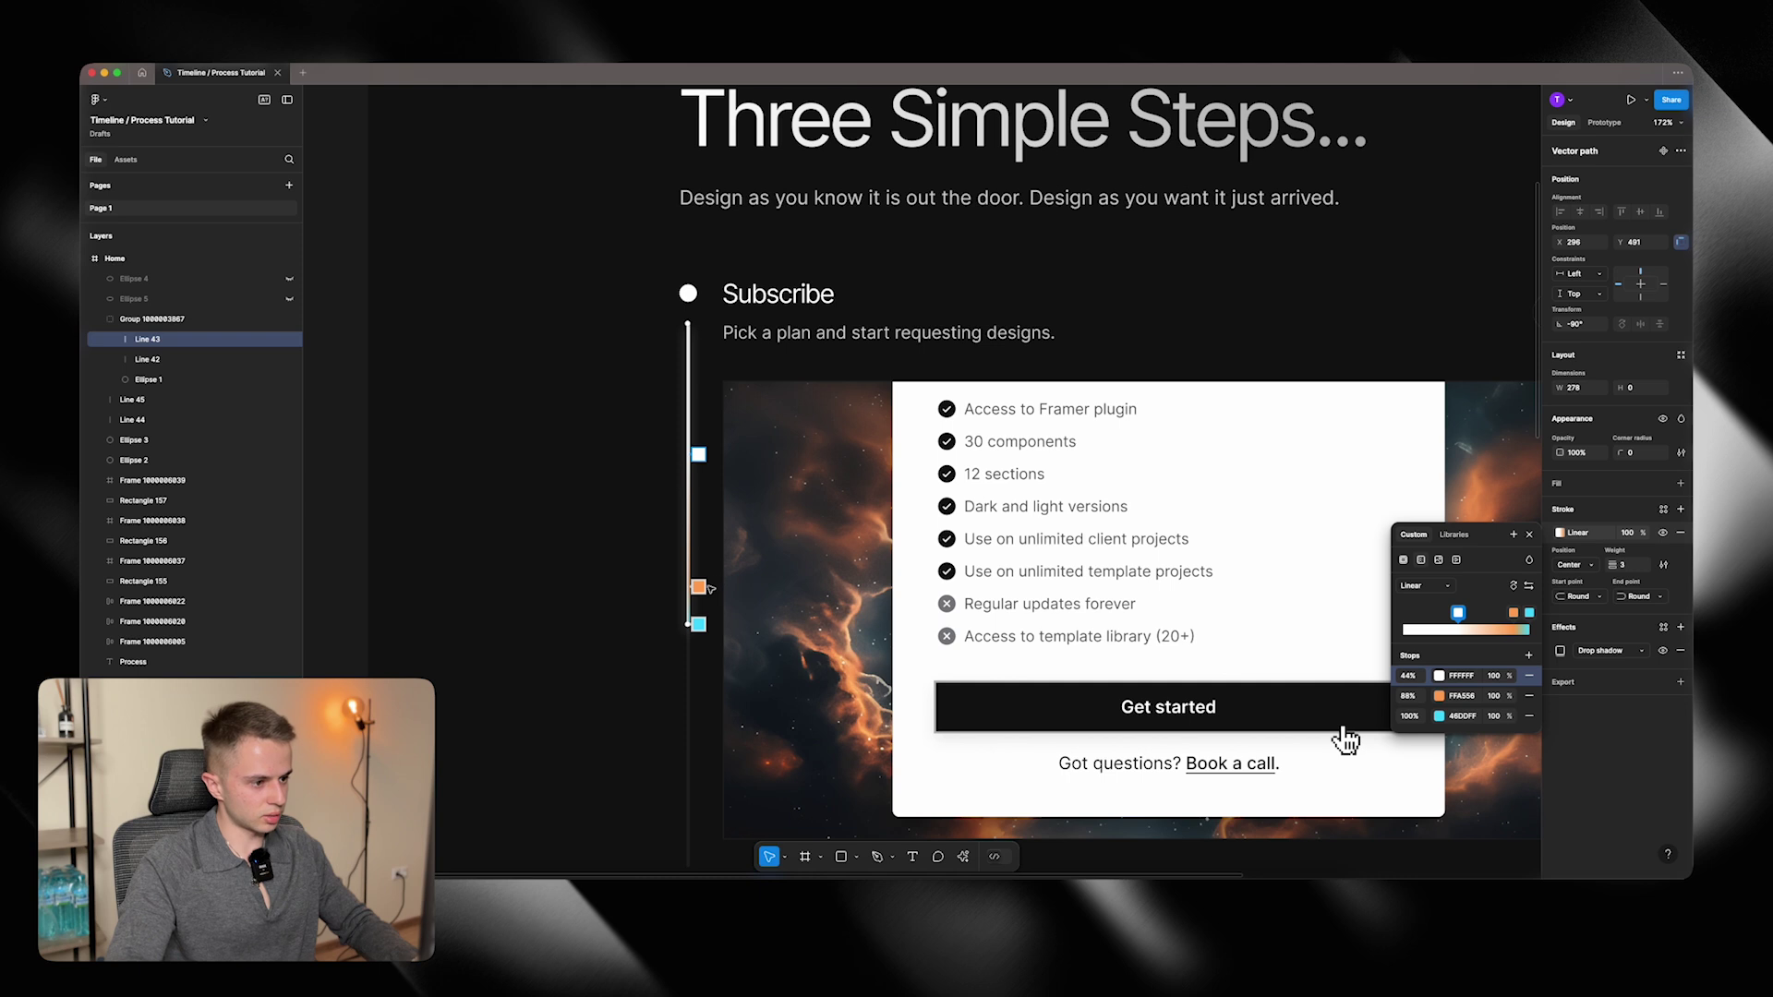
Switch to Figma, open the stroke gradient of the colored progress line and copy its orange stop's hex value.
click(709, 588)
click(1559, 535)
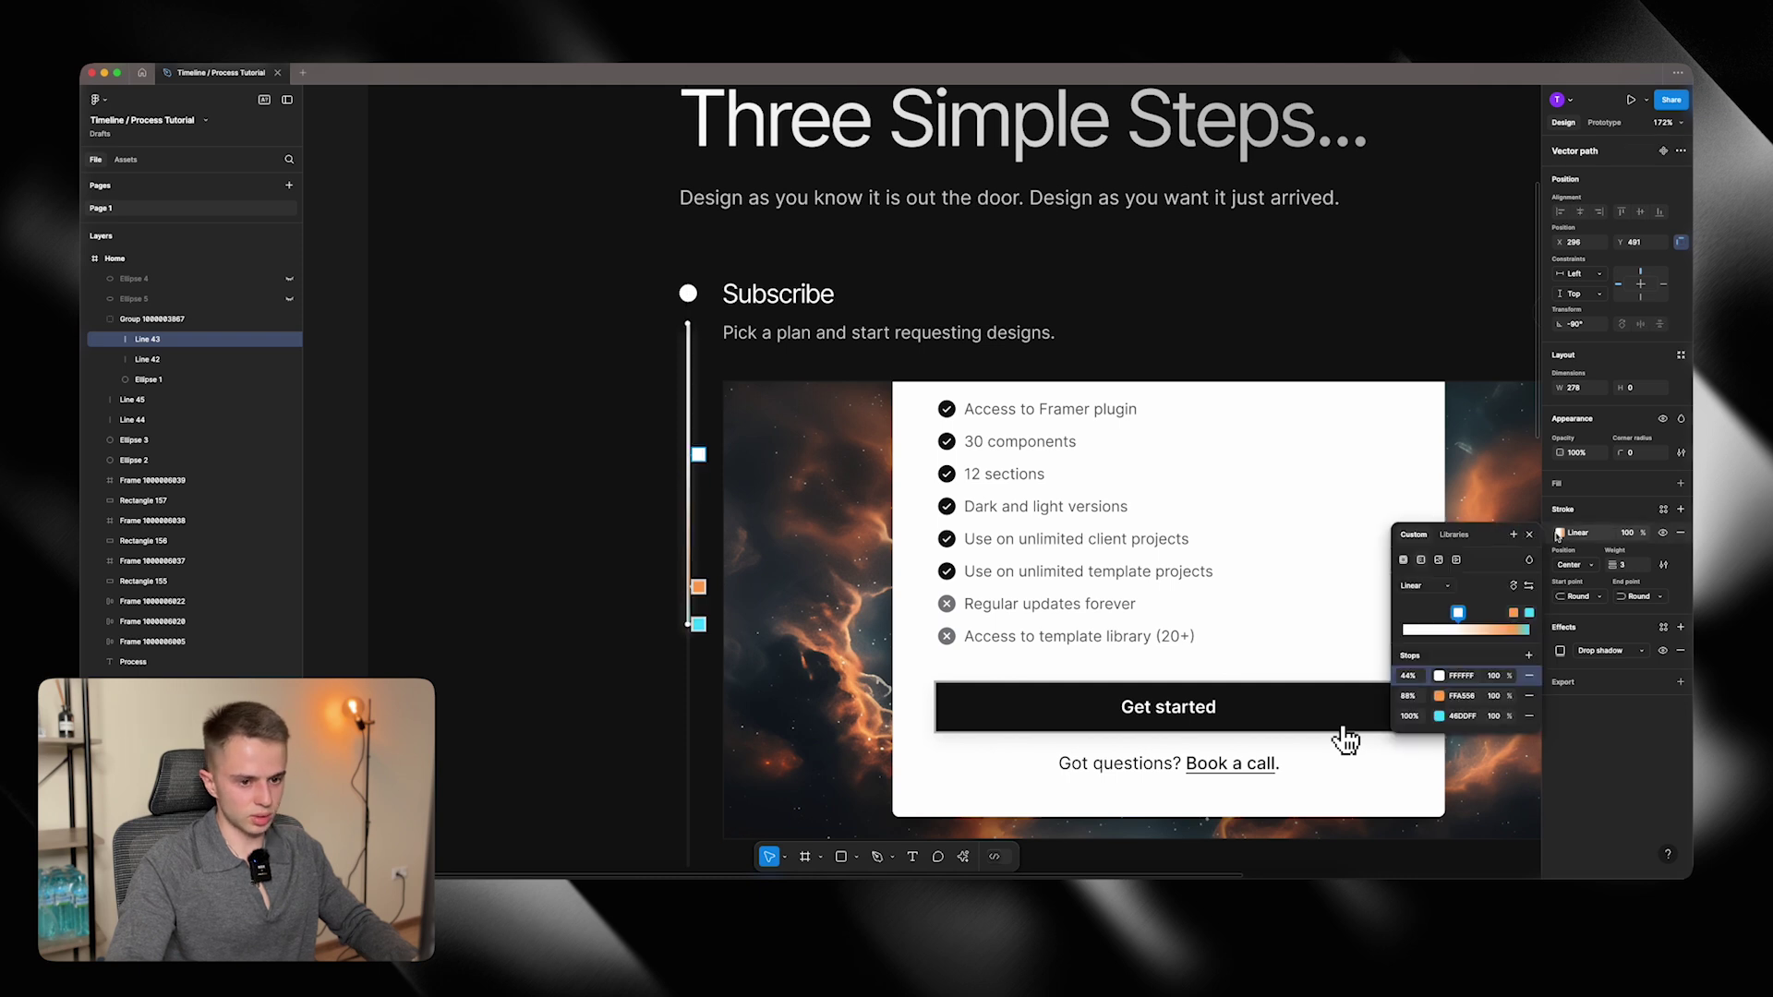
click(1462, 694)
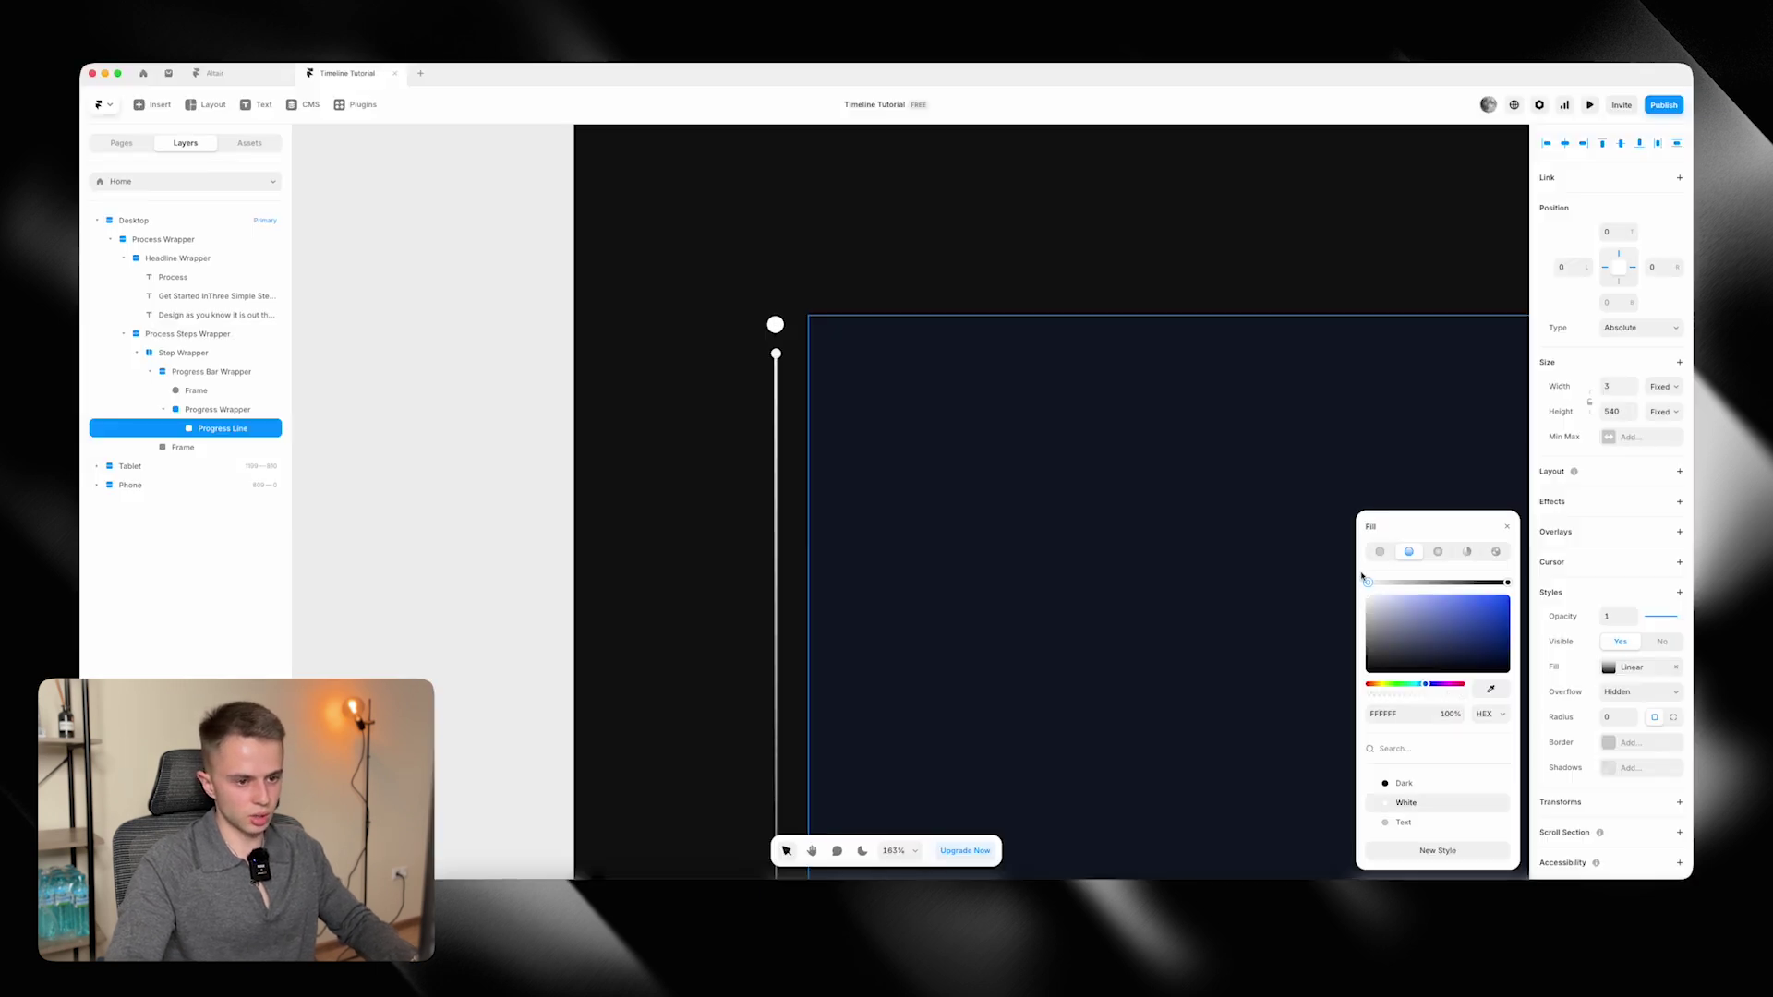
In Framer, move the white gradient stop just past the middle and add a stop near the end with the copied orange color.
drag(1370, 585, 1448, 583)
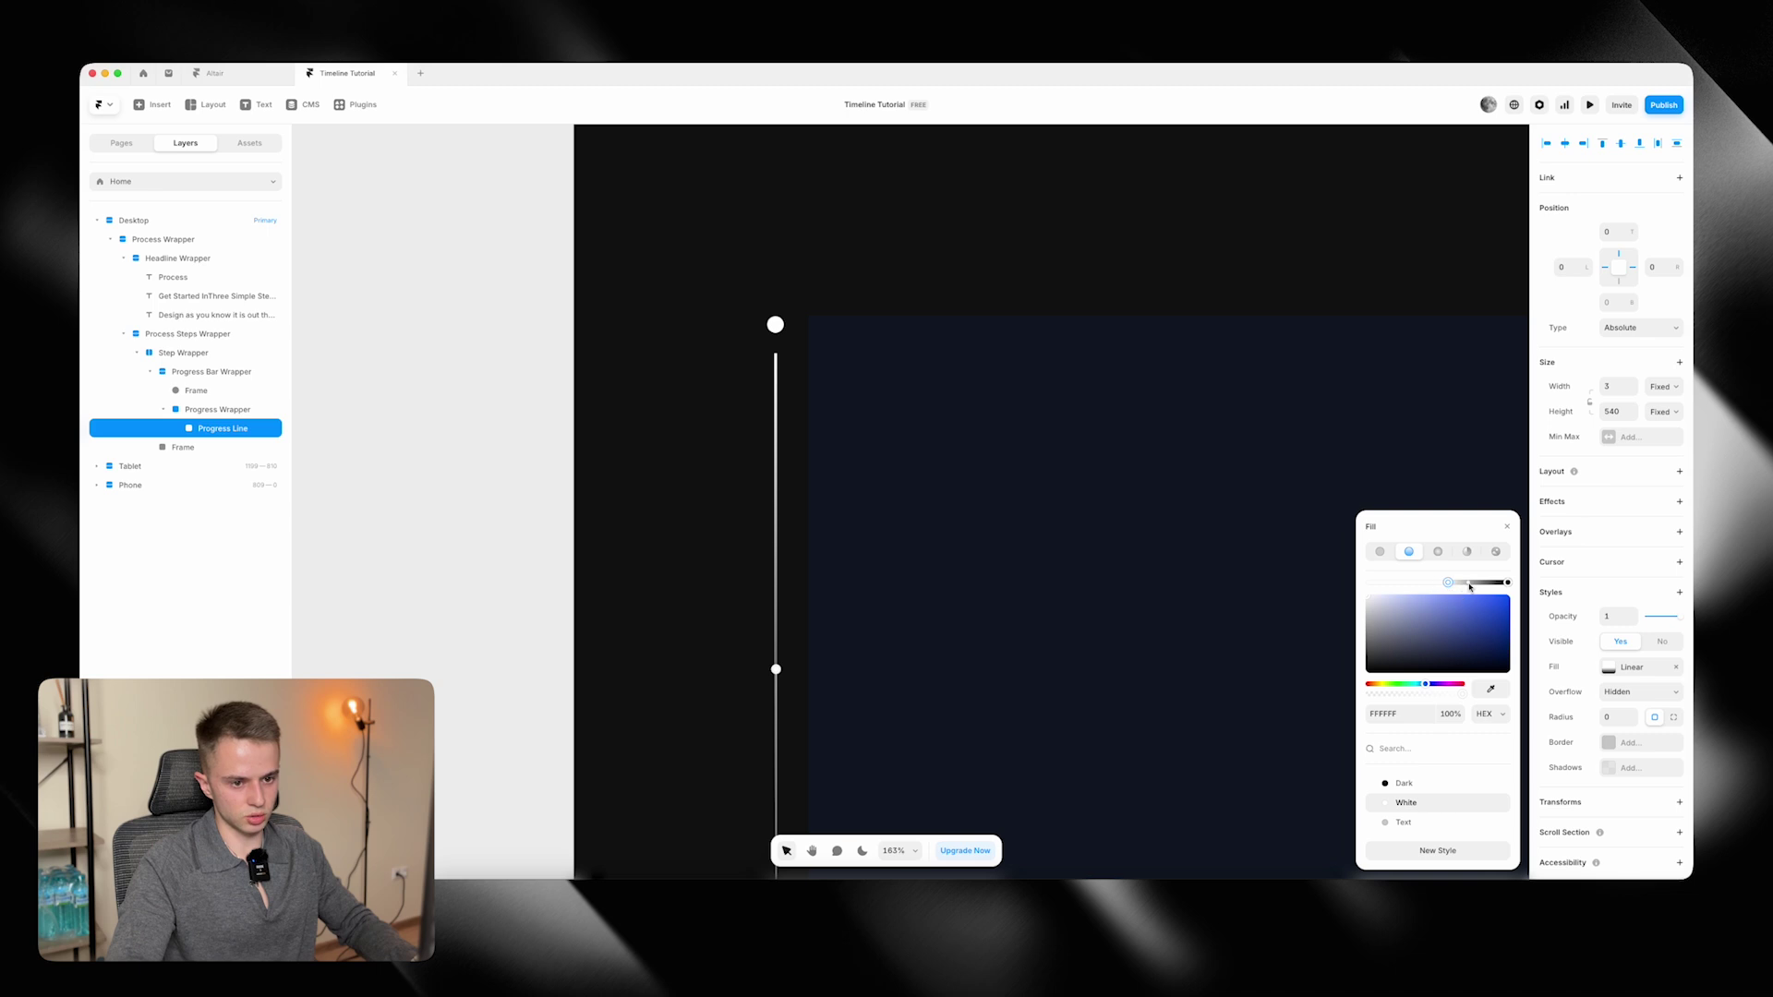
click(1481, 586)
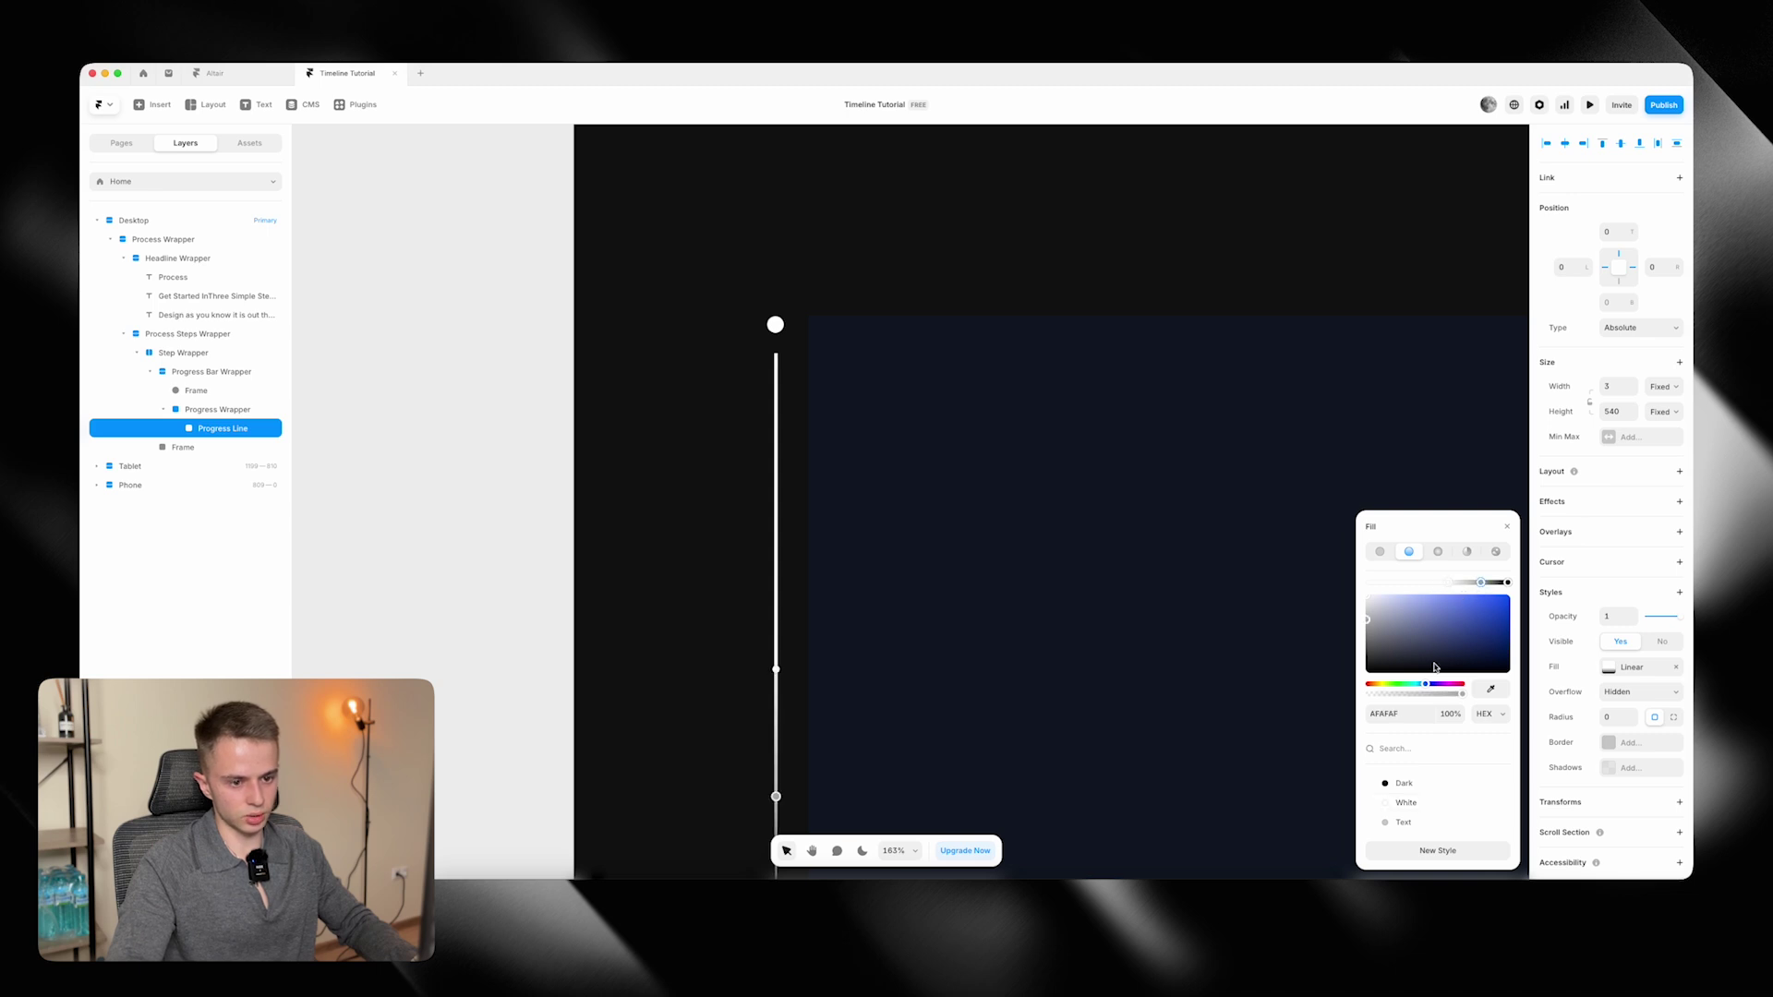
double_click(1385, 714)
text(FFA556)
key(Return)
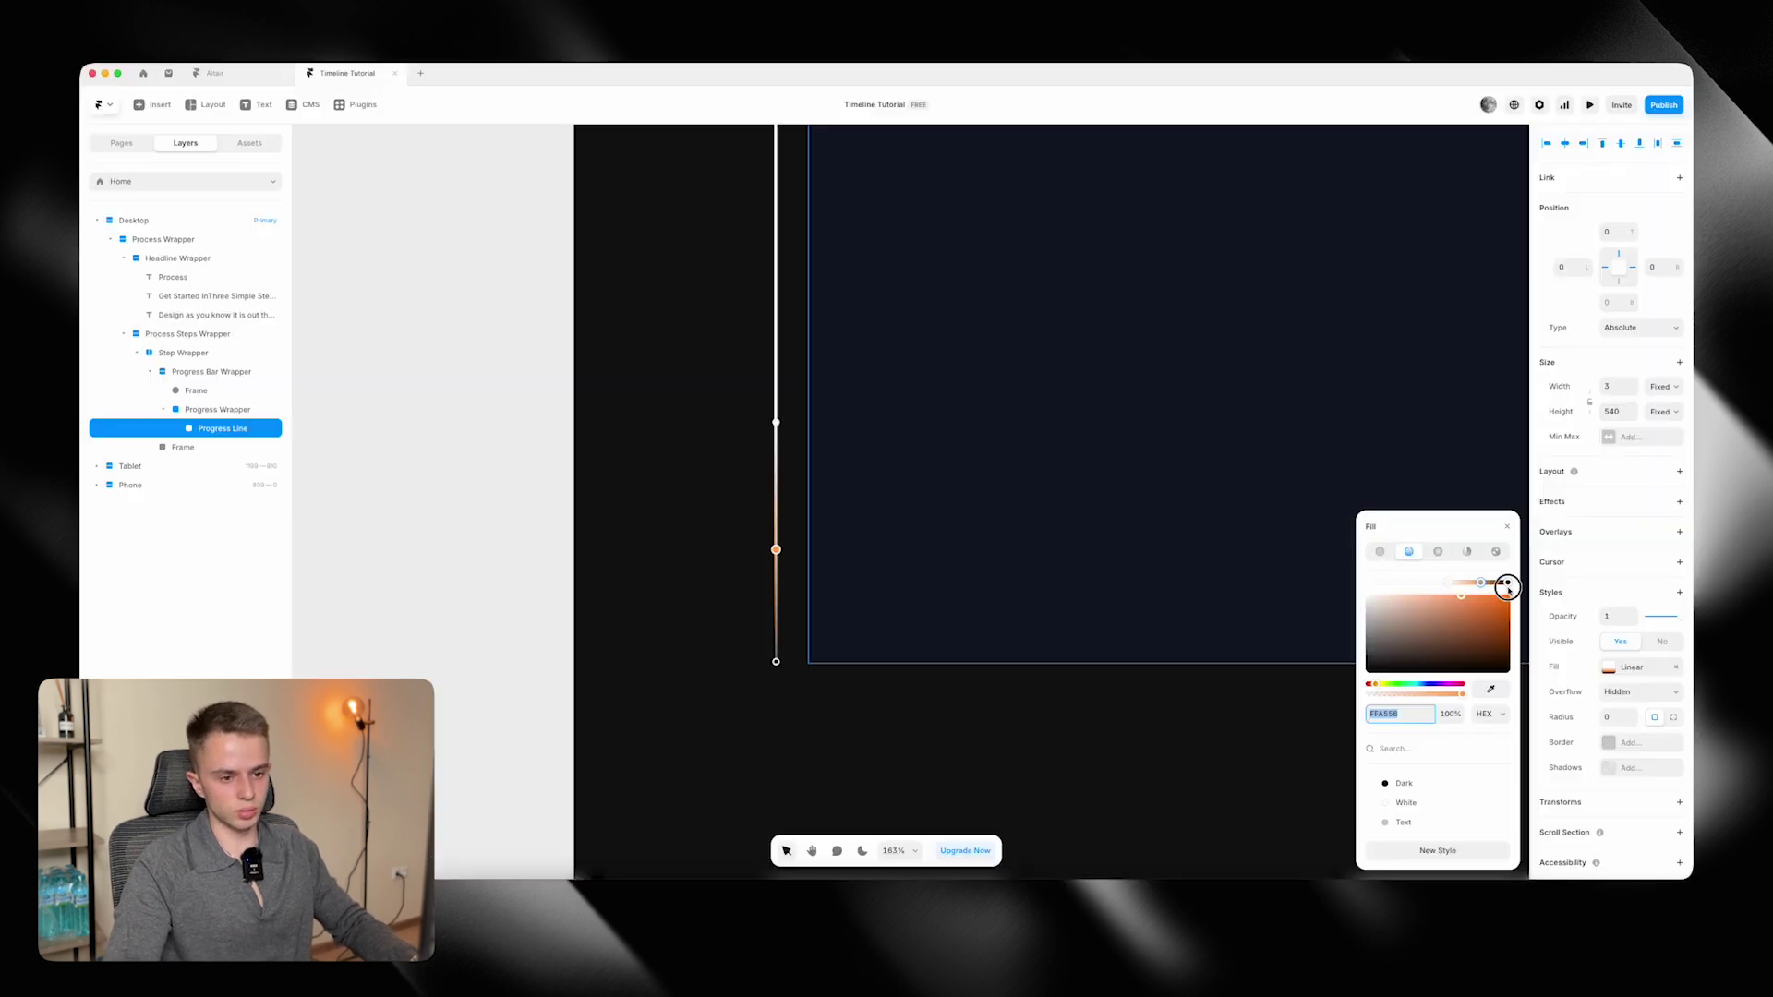
Set the last stop of the Progress Line's gradient to the cyan 46DDFF and deselect the line.
text(46DDFF)
key(Return)
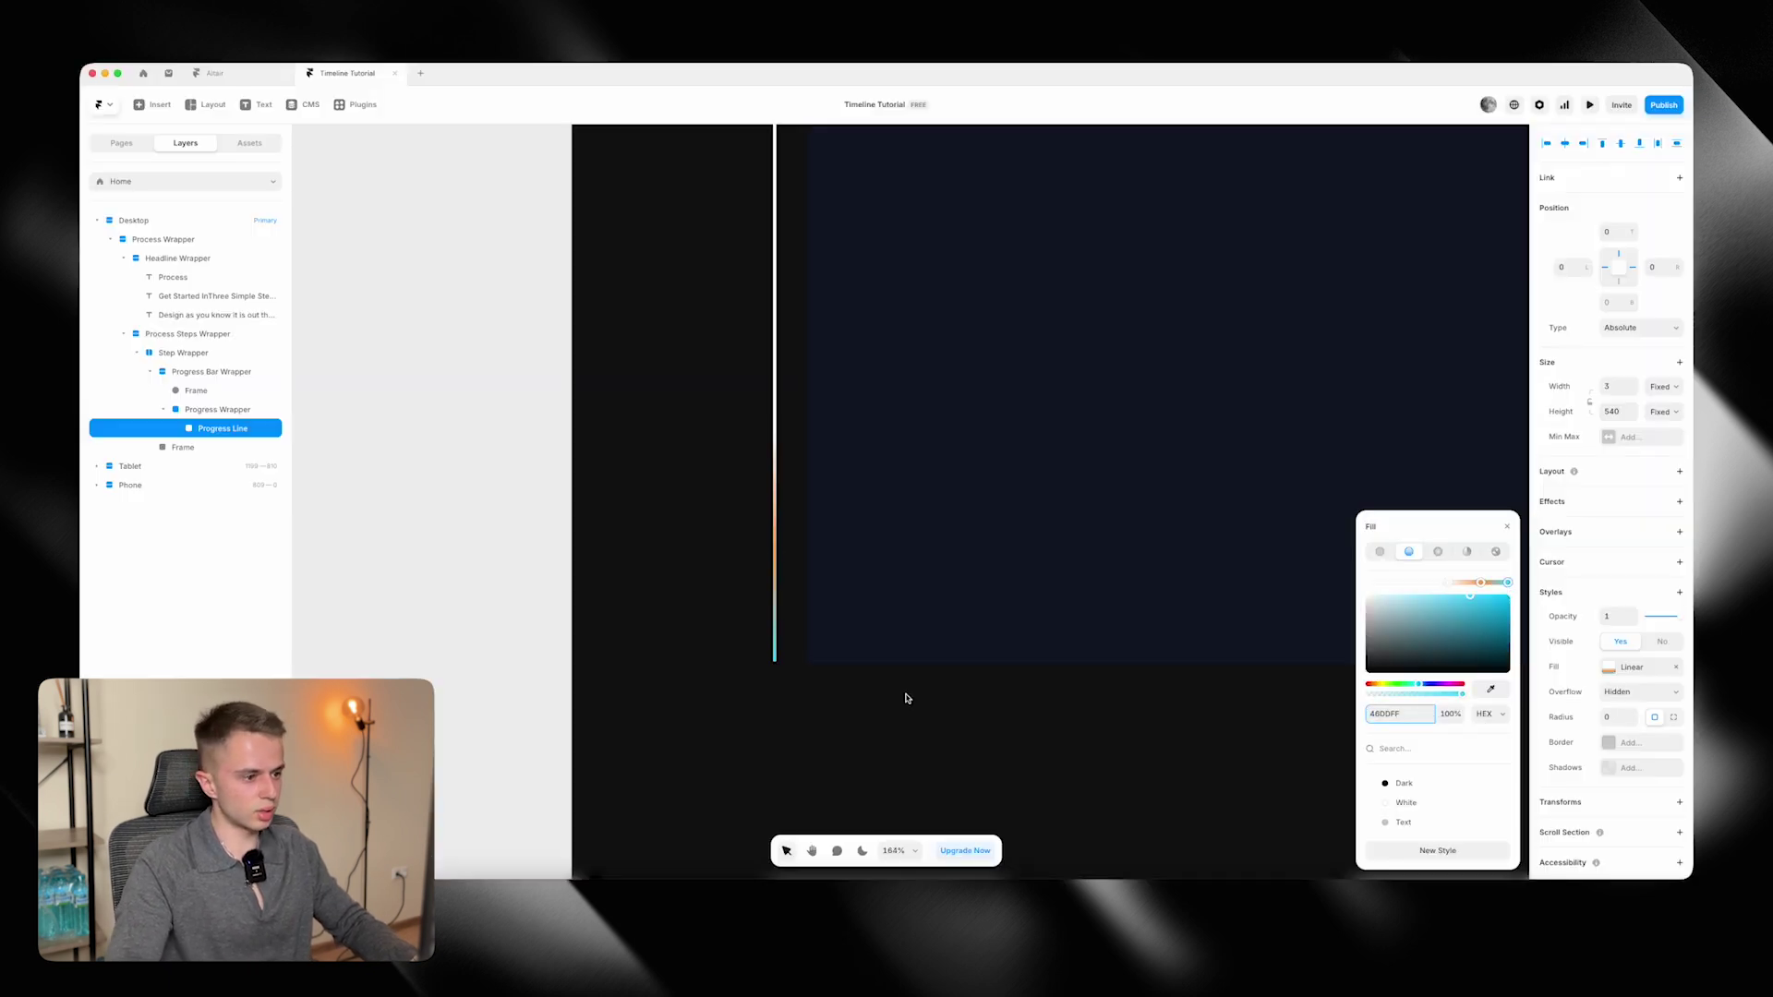
scroll(906, 699, down, 5)
click(619, 629)
scroll(674, 562, right, 2)
scroll(702, 555, up, 2)
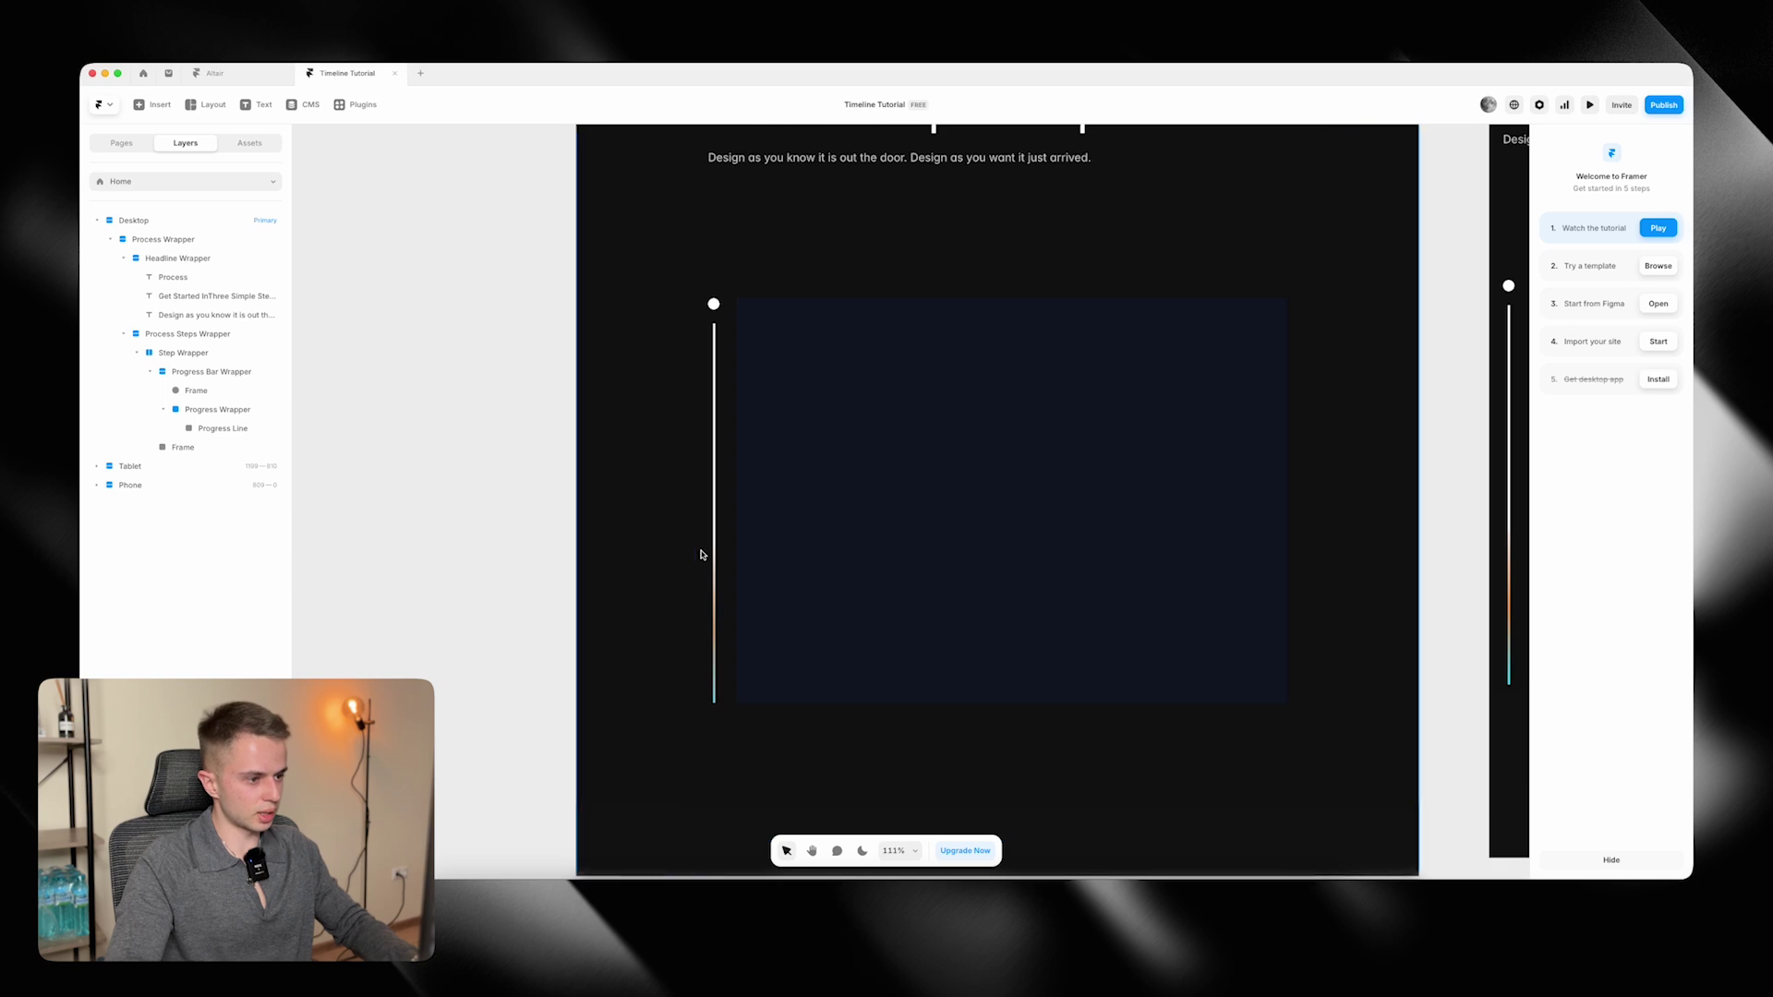
Set the Progress Wrapper's corner radius to 10.
click(713, 554)
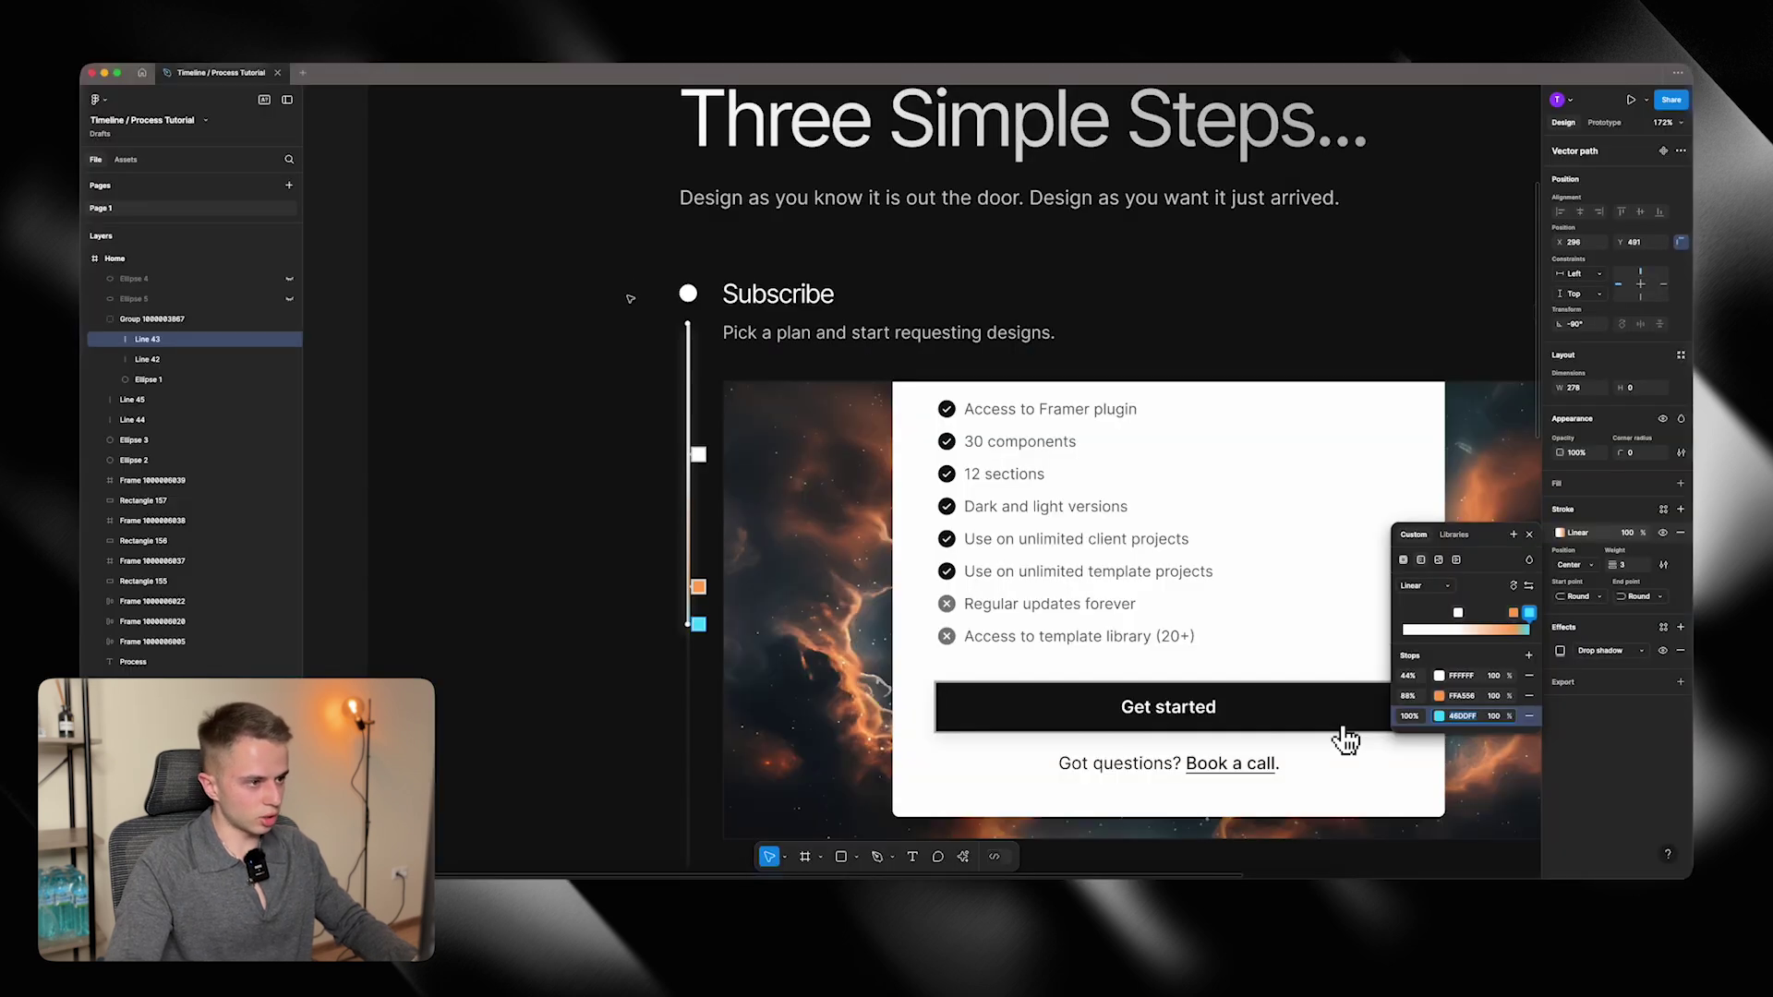
scroll(692, 332, up, 5)
scroll(768, 363, up, 5)
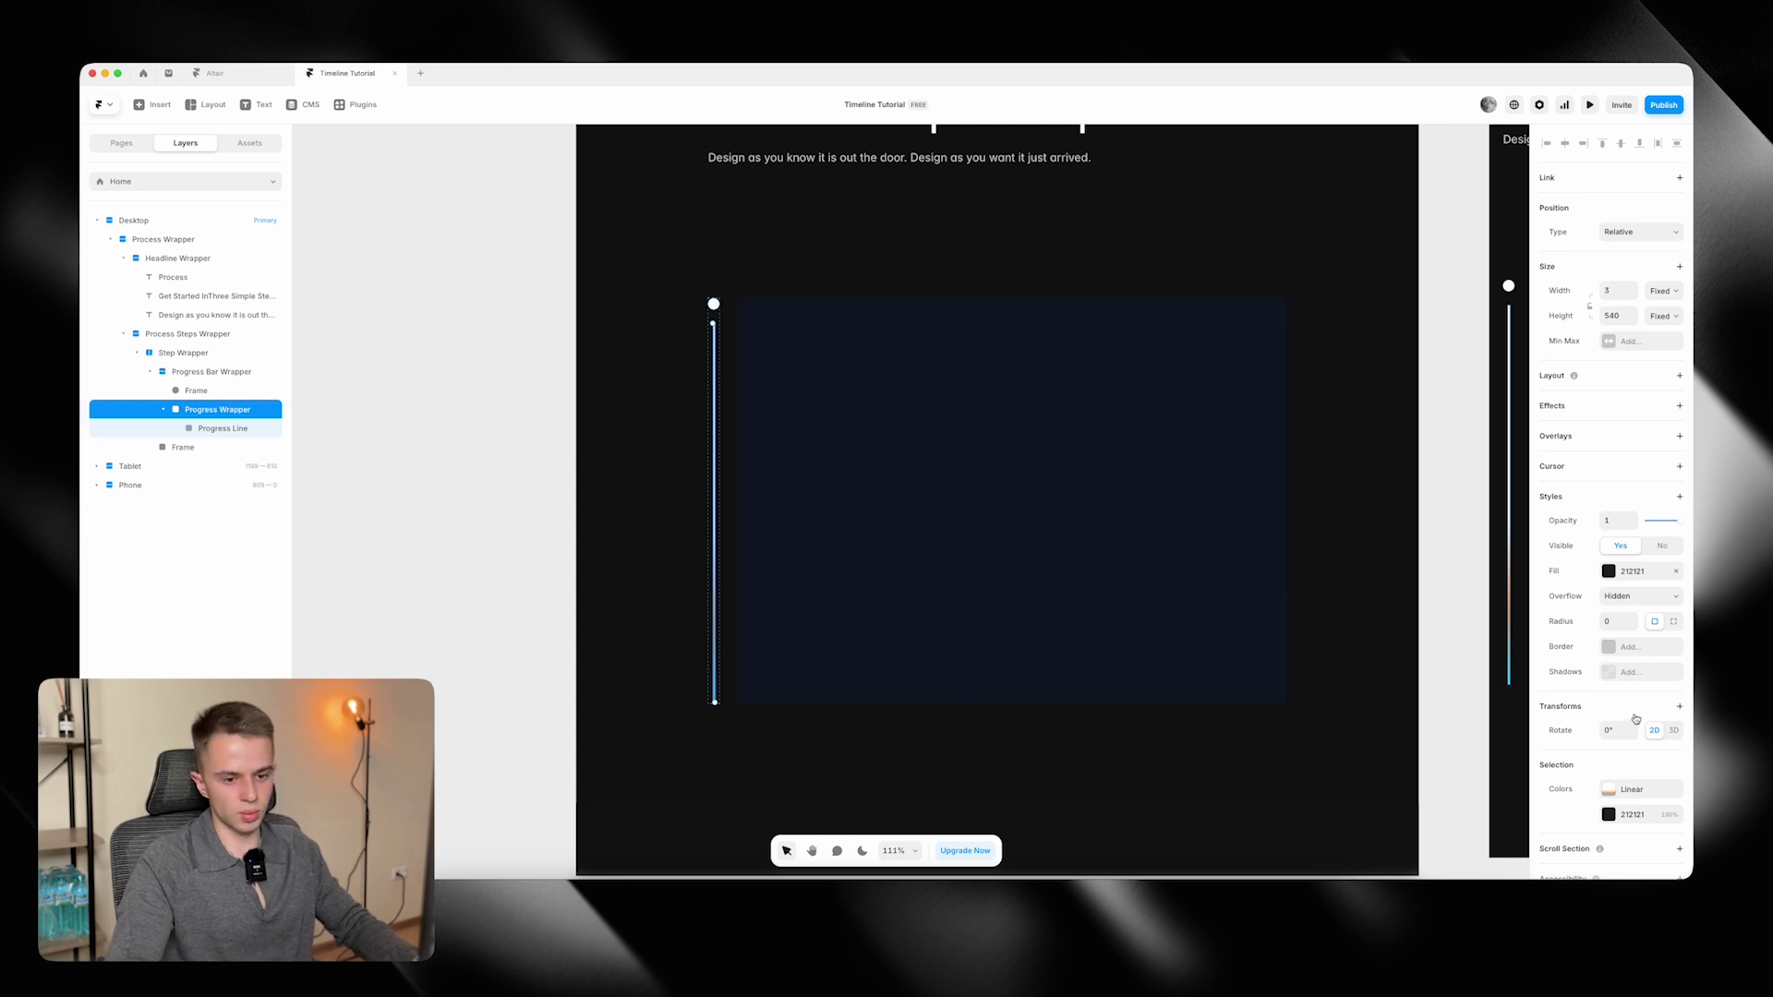
scroll(1632, 572, down, 2)
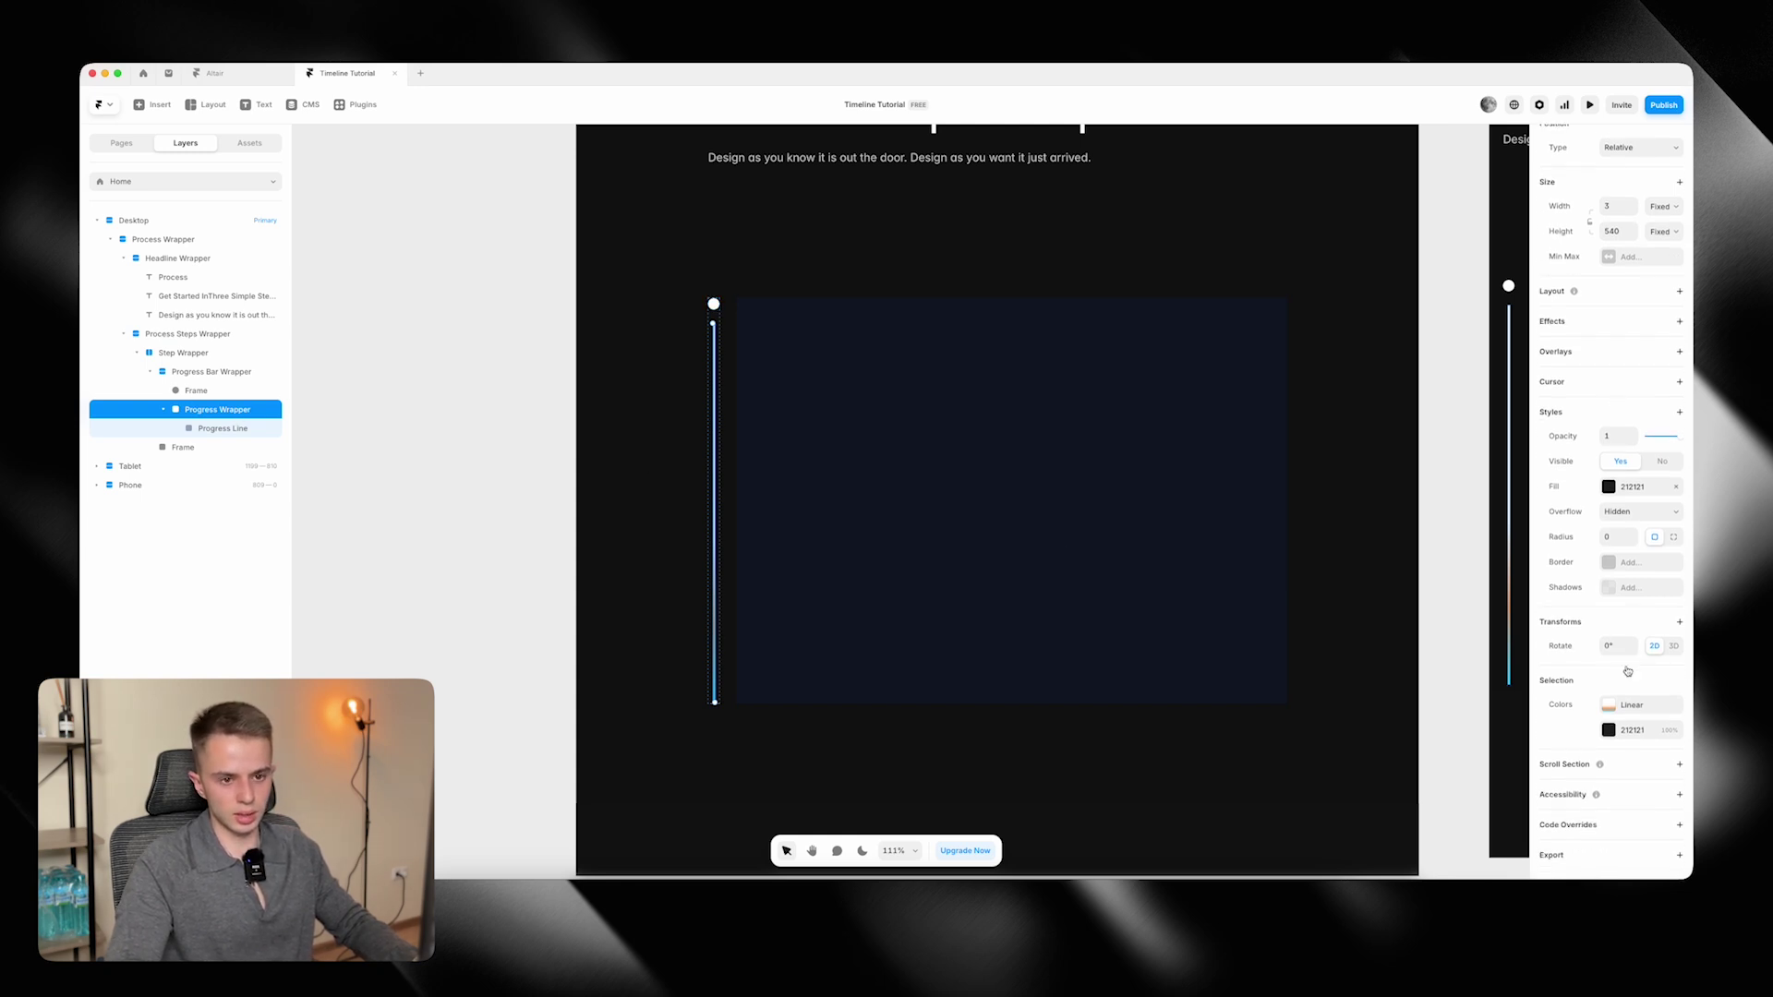
scroll(1626, 671, up, 2)
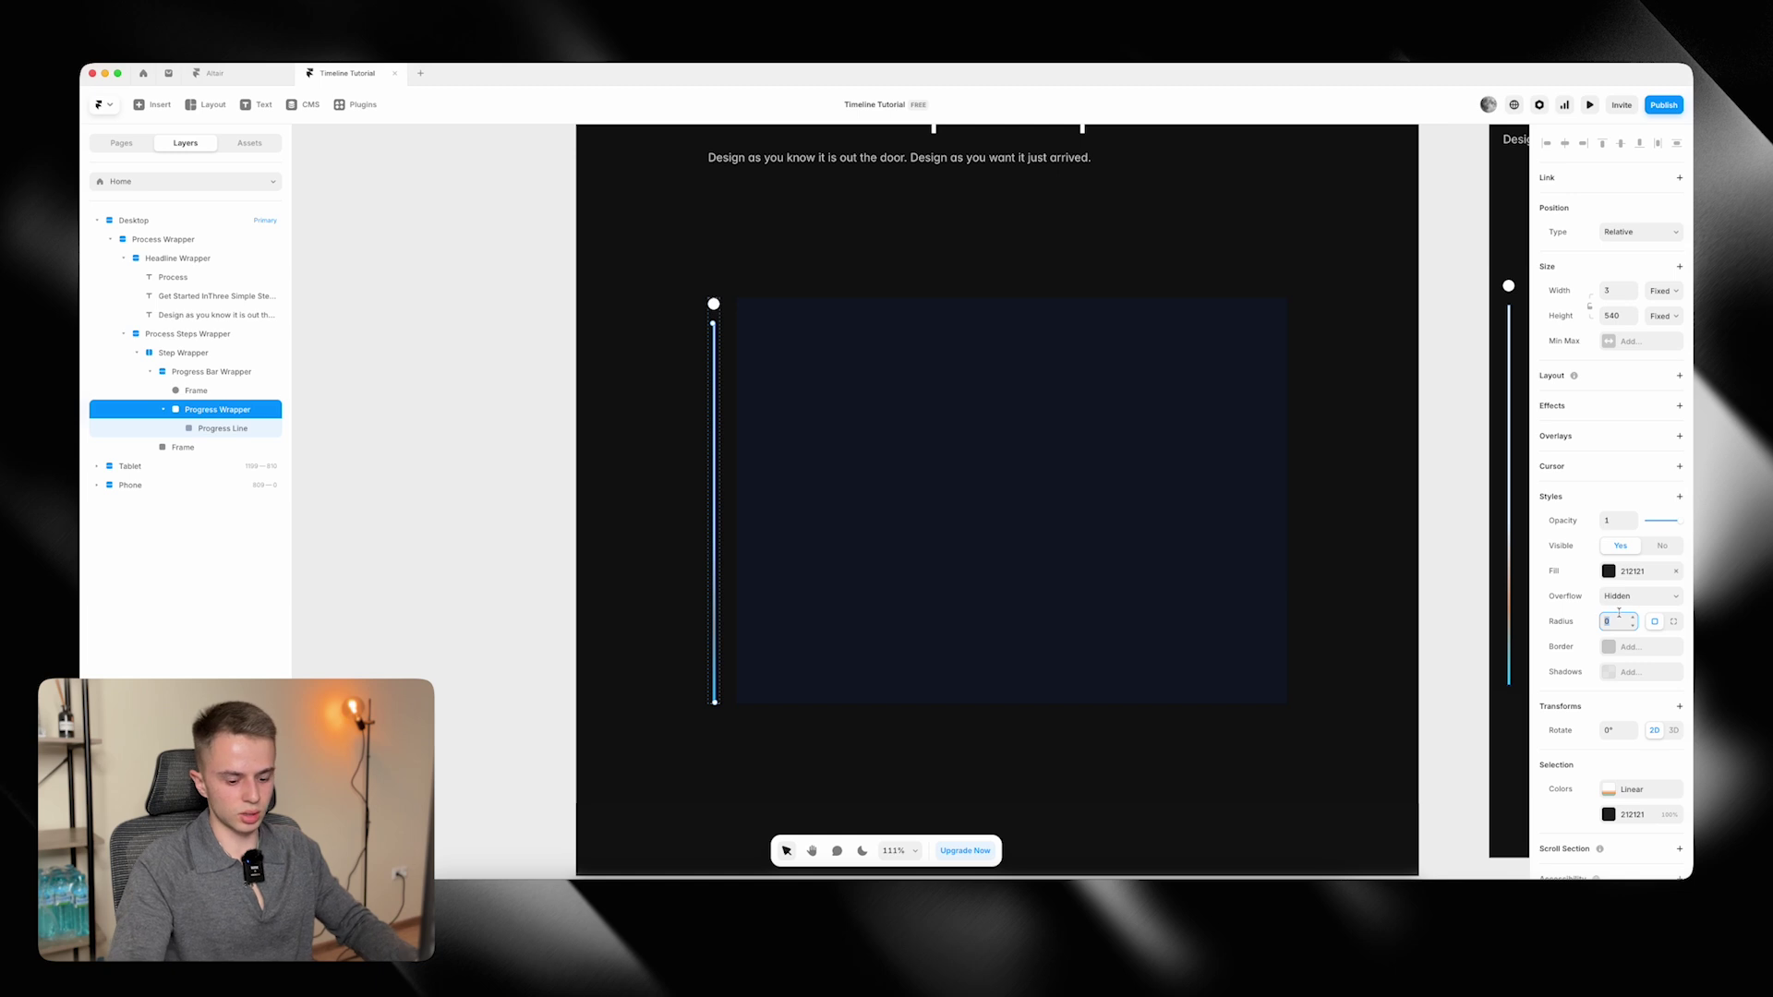
text(10)
key(Return)
Set the Progress Line's corner radius to 10 and its opacity to 1.
click(166, 430)
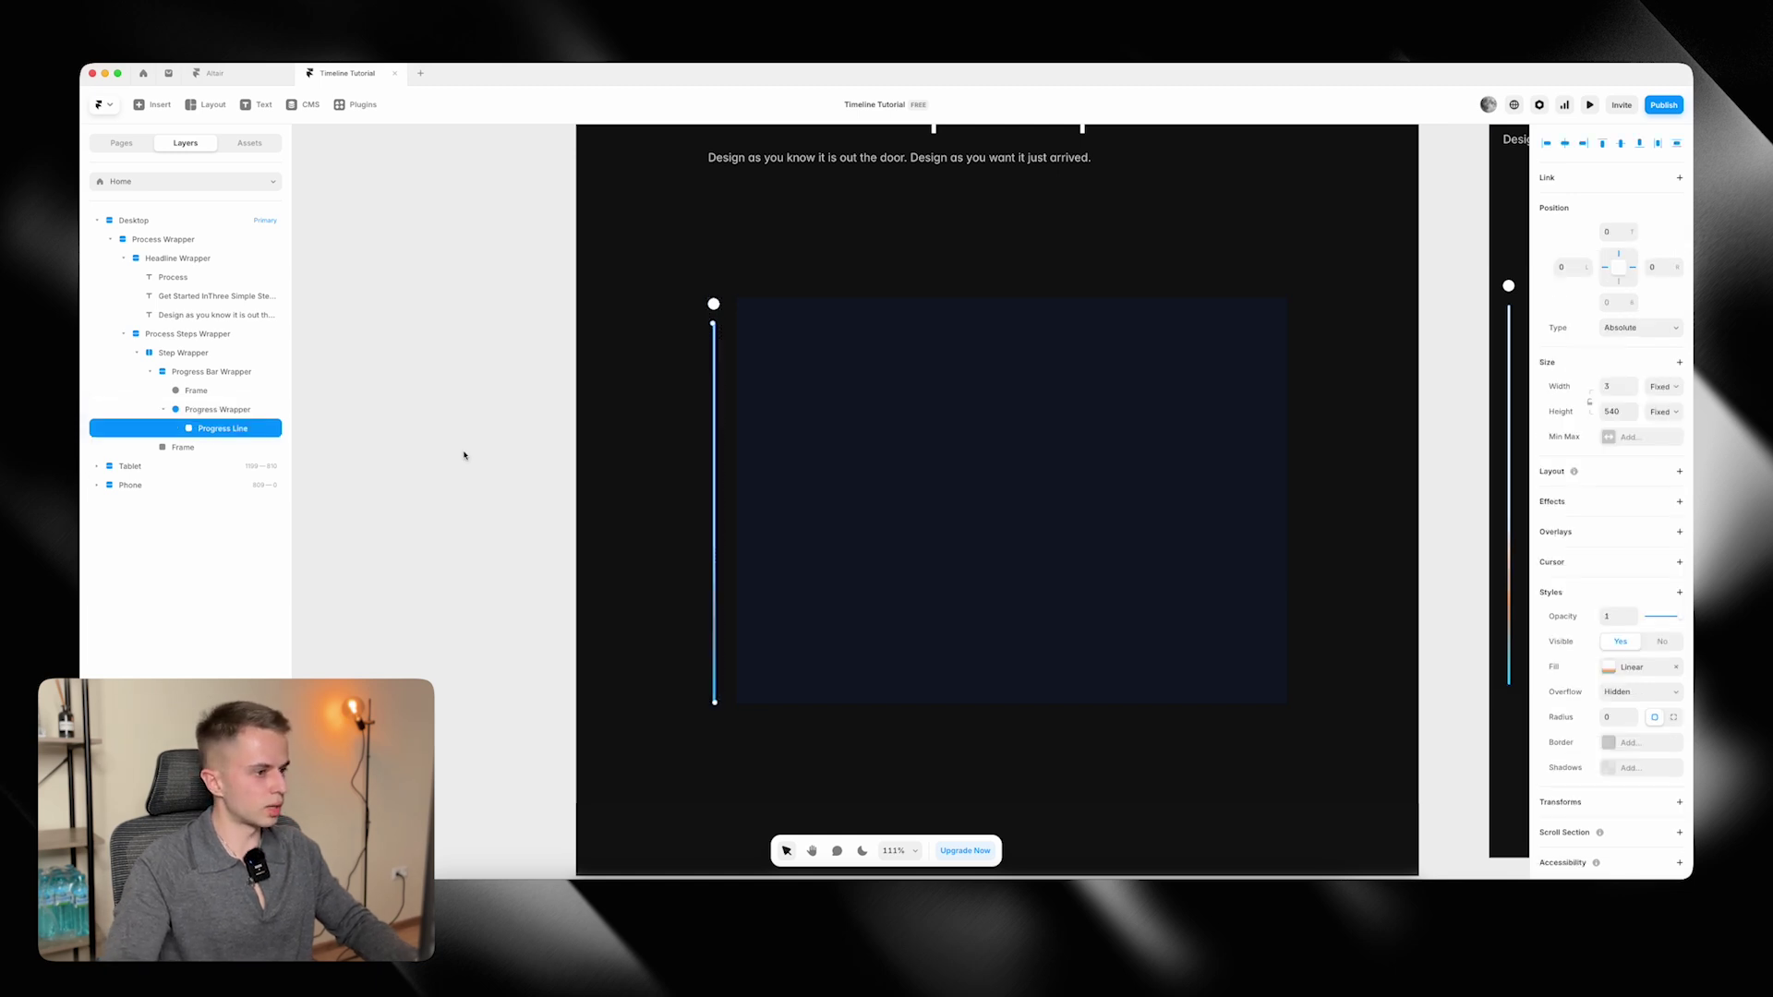
key(1)
click(1617, 722)
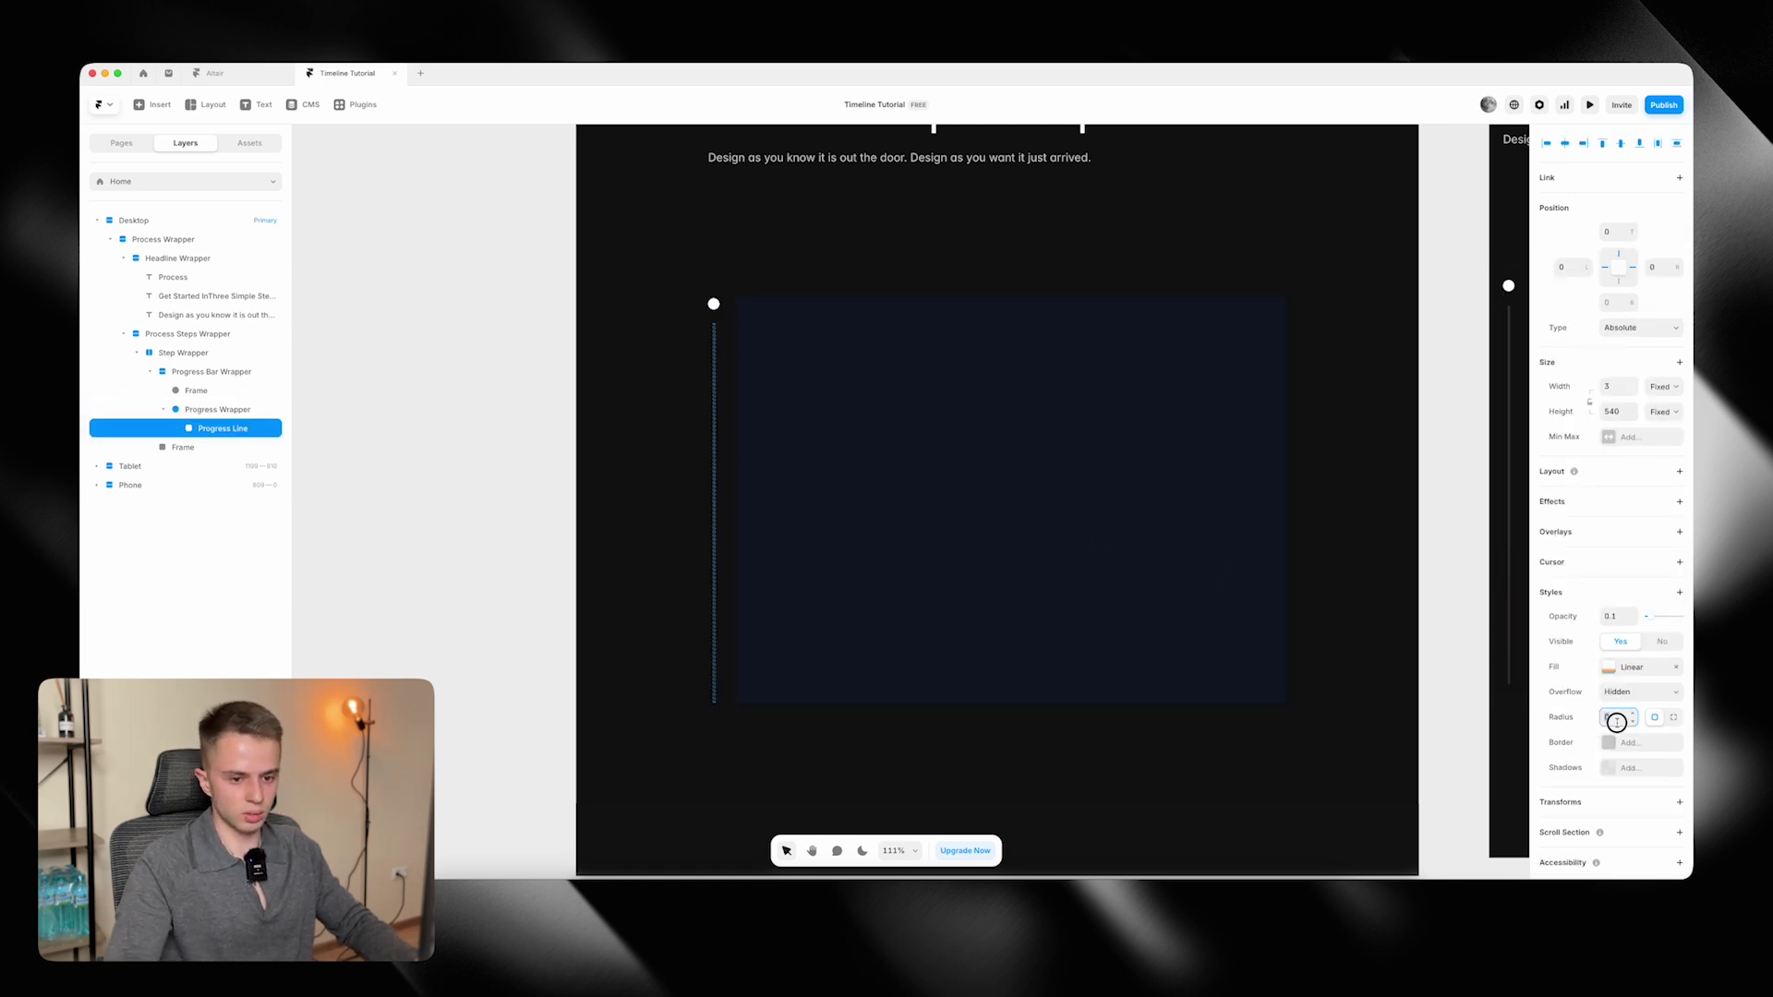
text(1)
key(Return)
click(1613, 617)
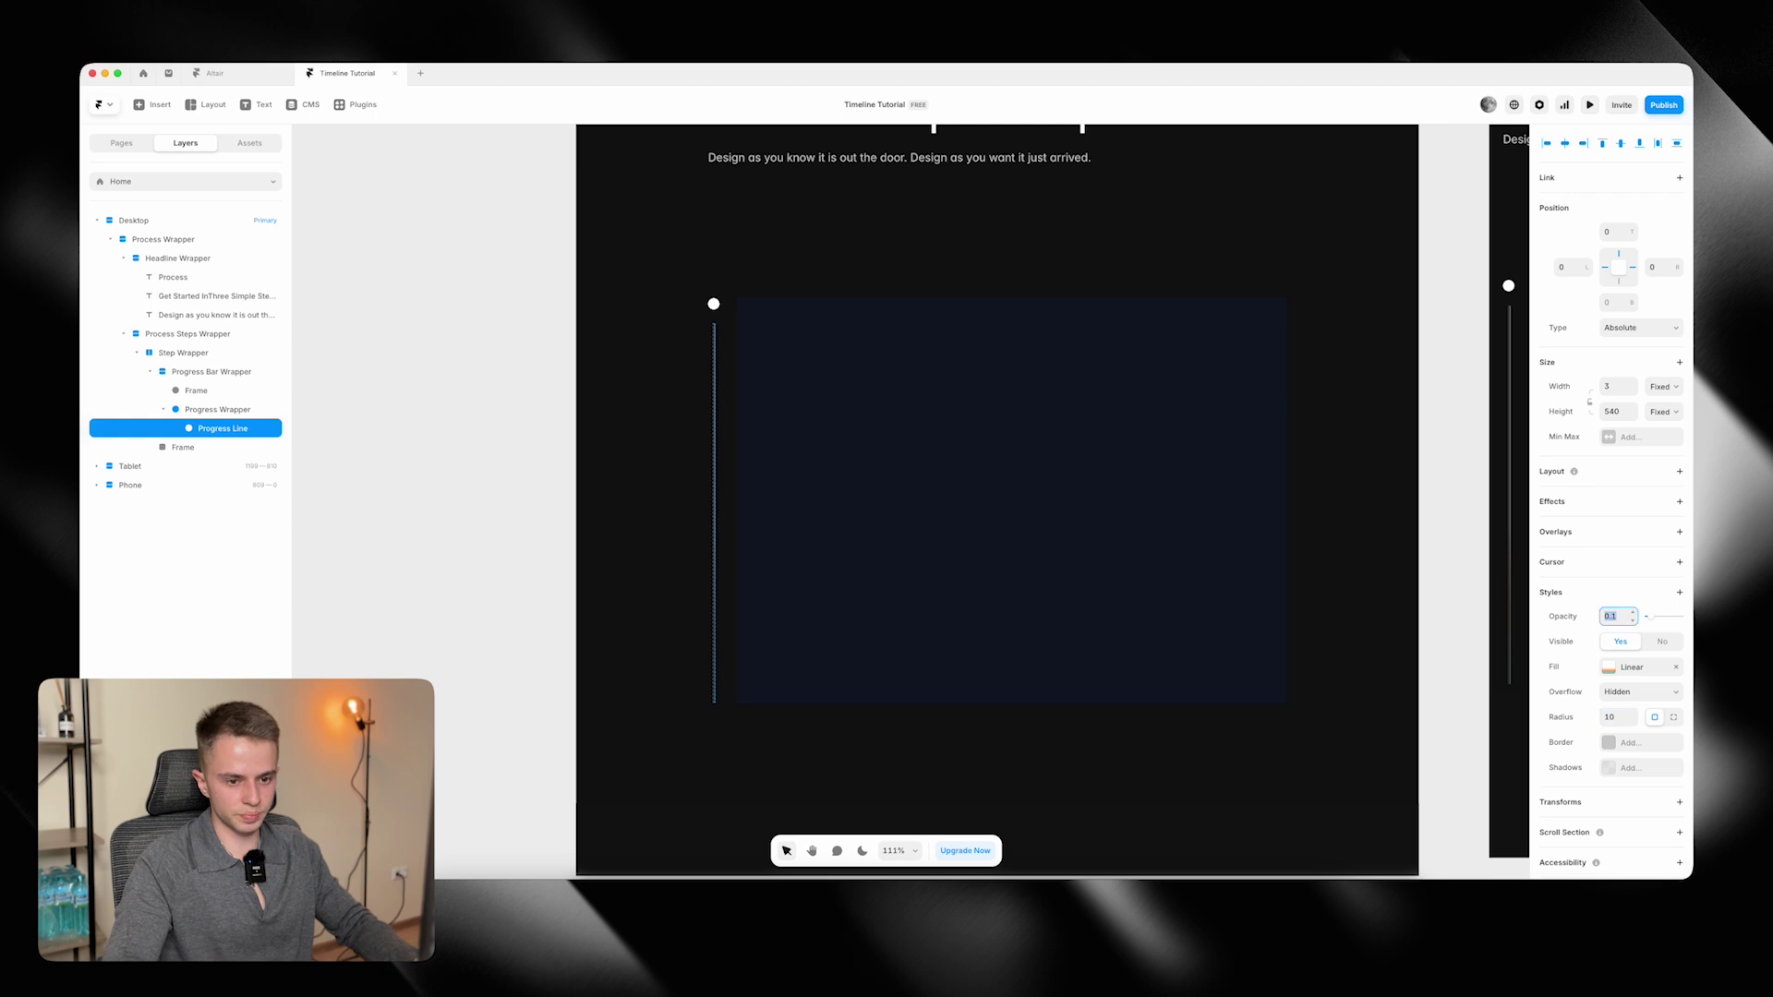
text(1)
key(Return)
click(565, 483)
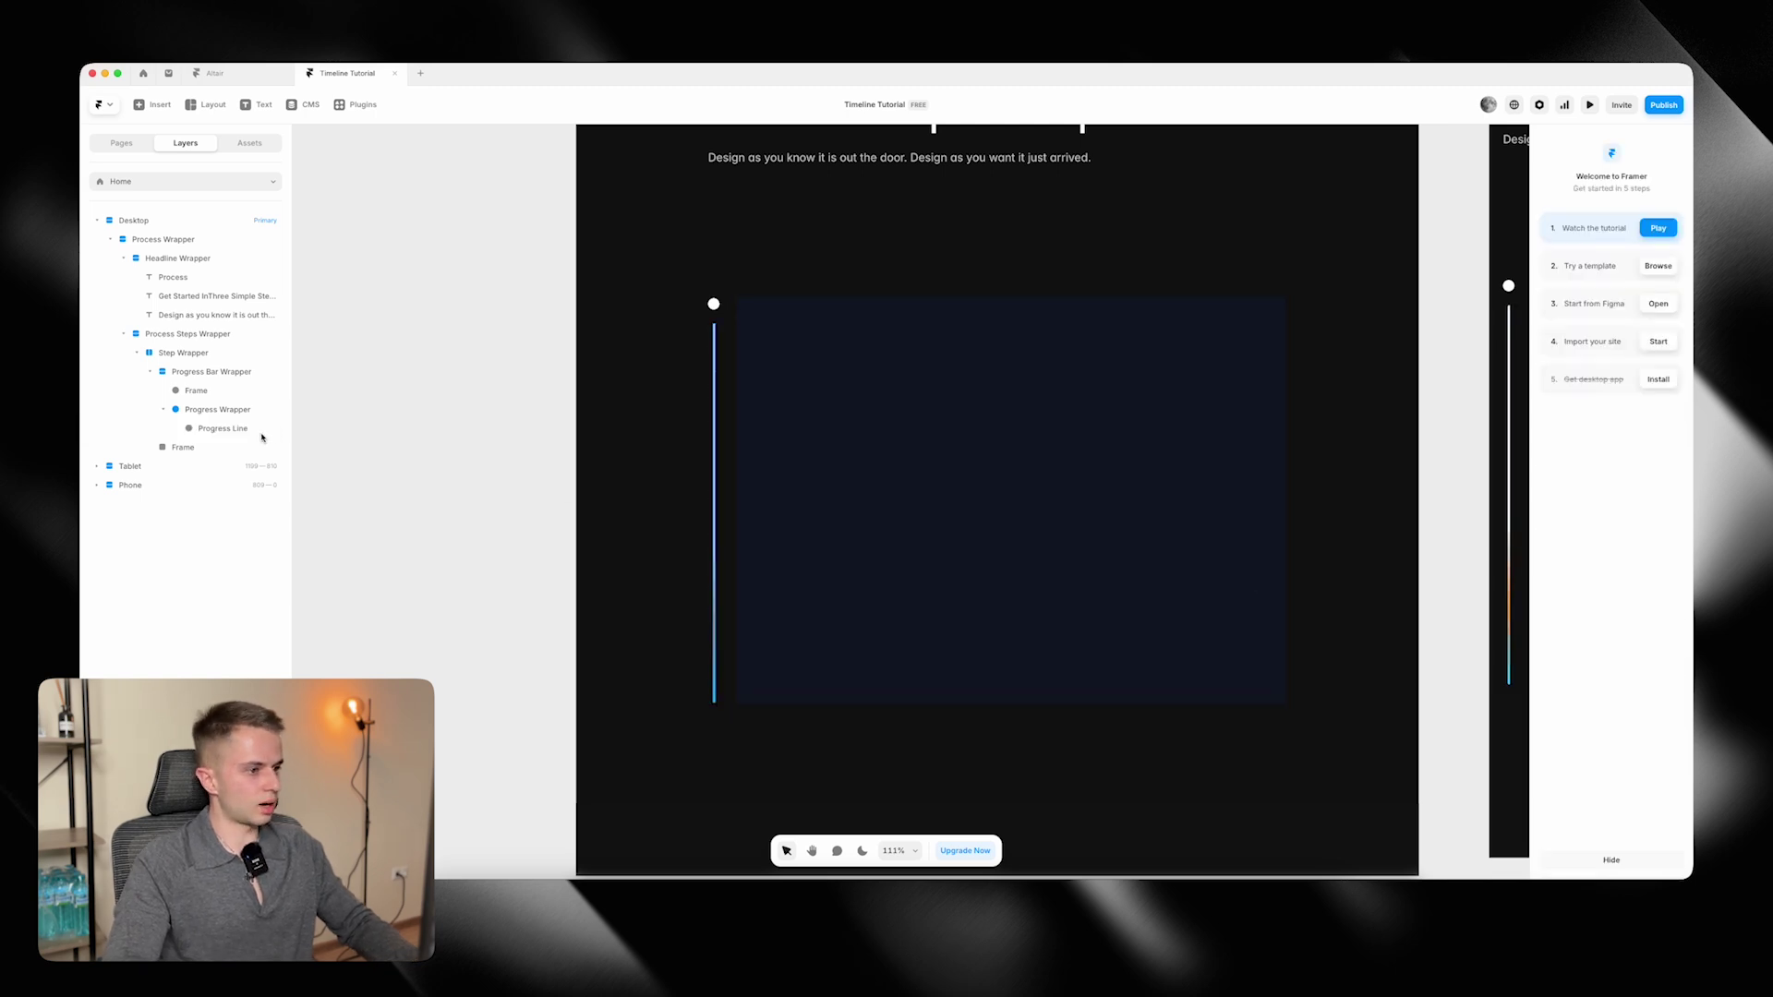
Add a scroll section named step-1 to the Step Wrapper.
click(263, 434)
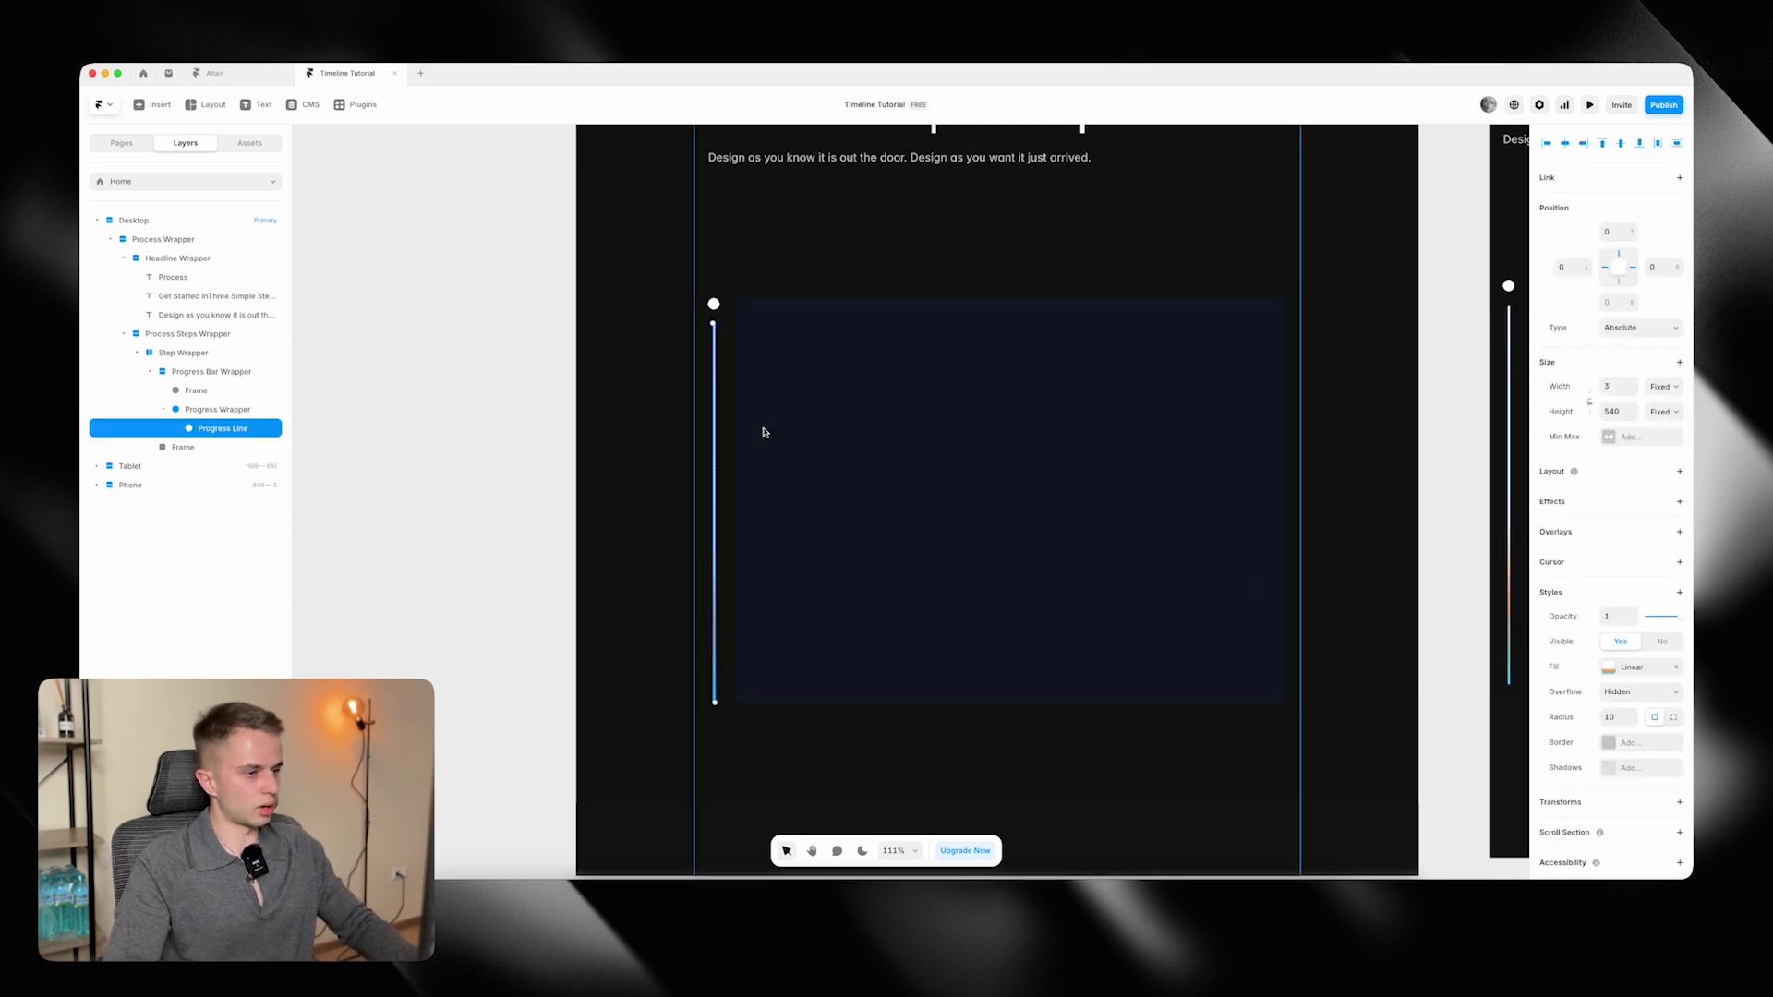
click(736, 372)
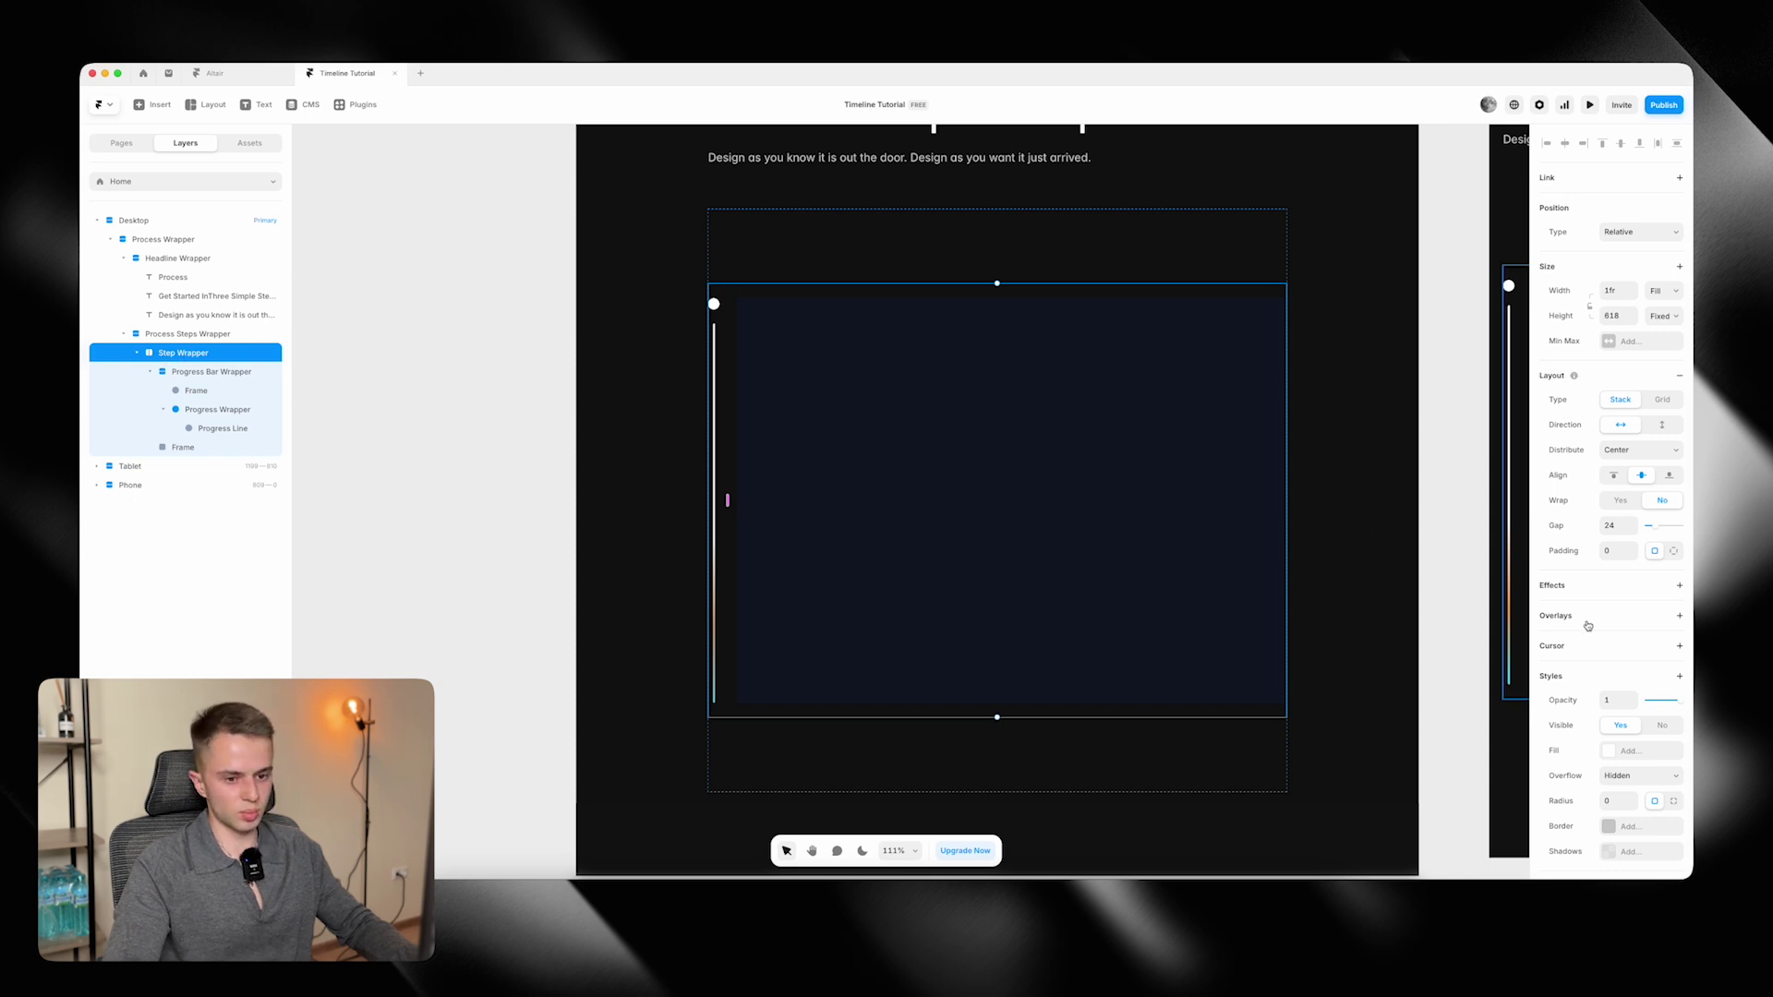
scroll(1635, 657, down, 3)
click(1634, 777)
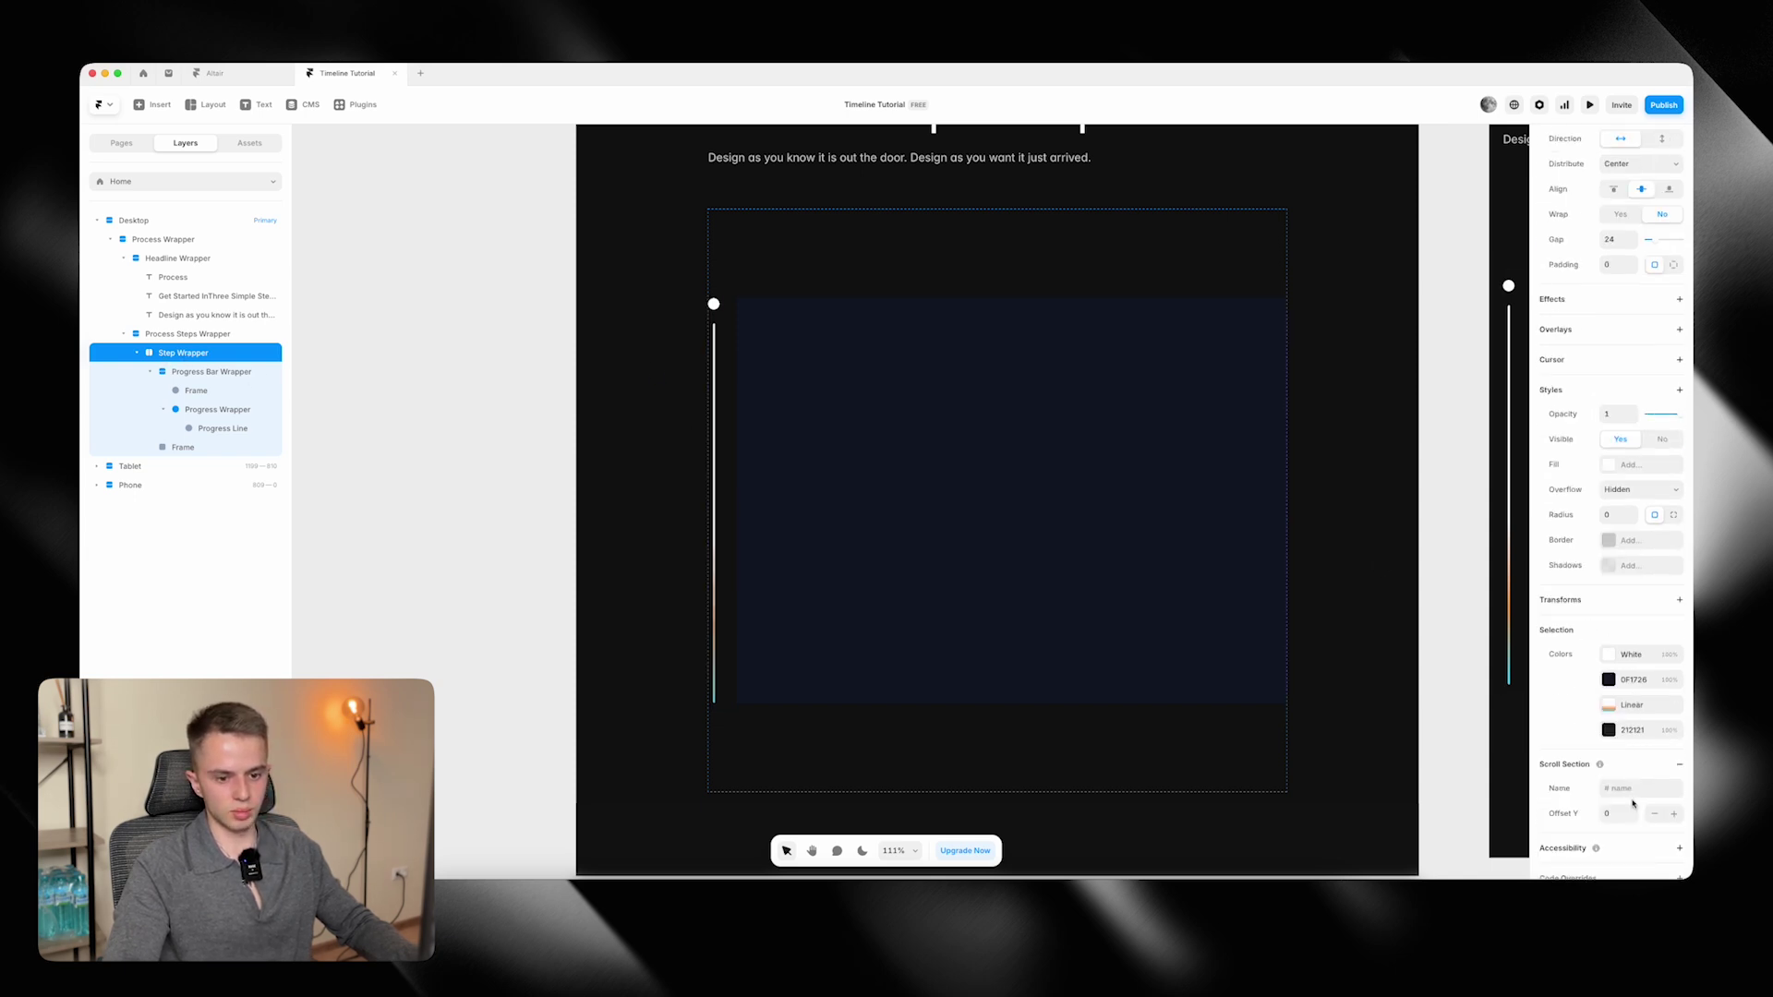
click(1635, 790)
text(step-1)
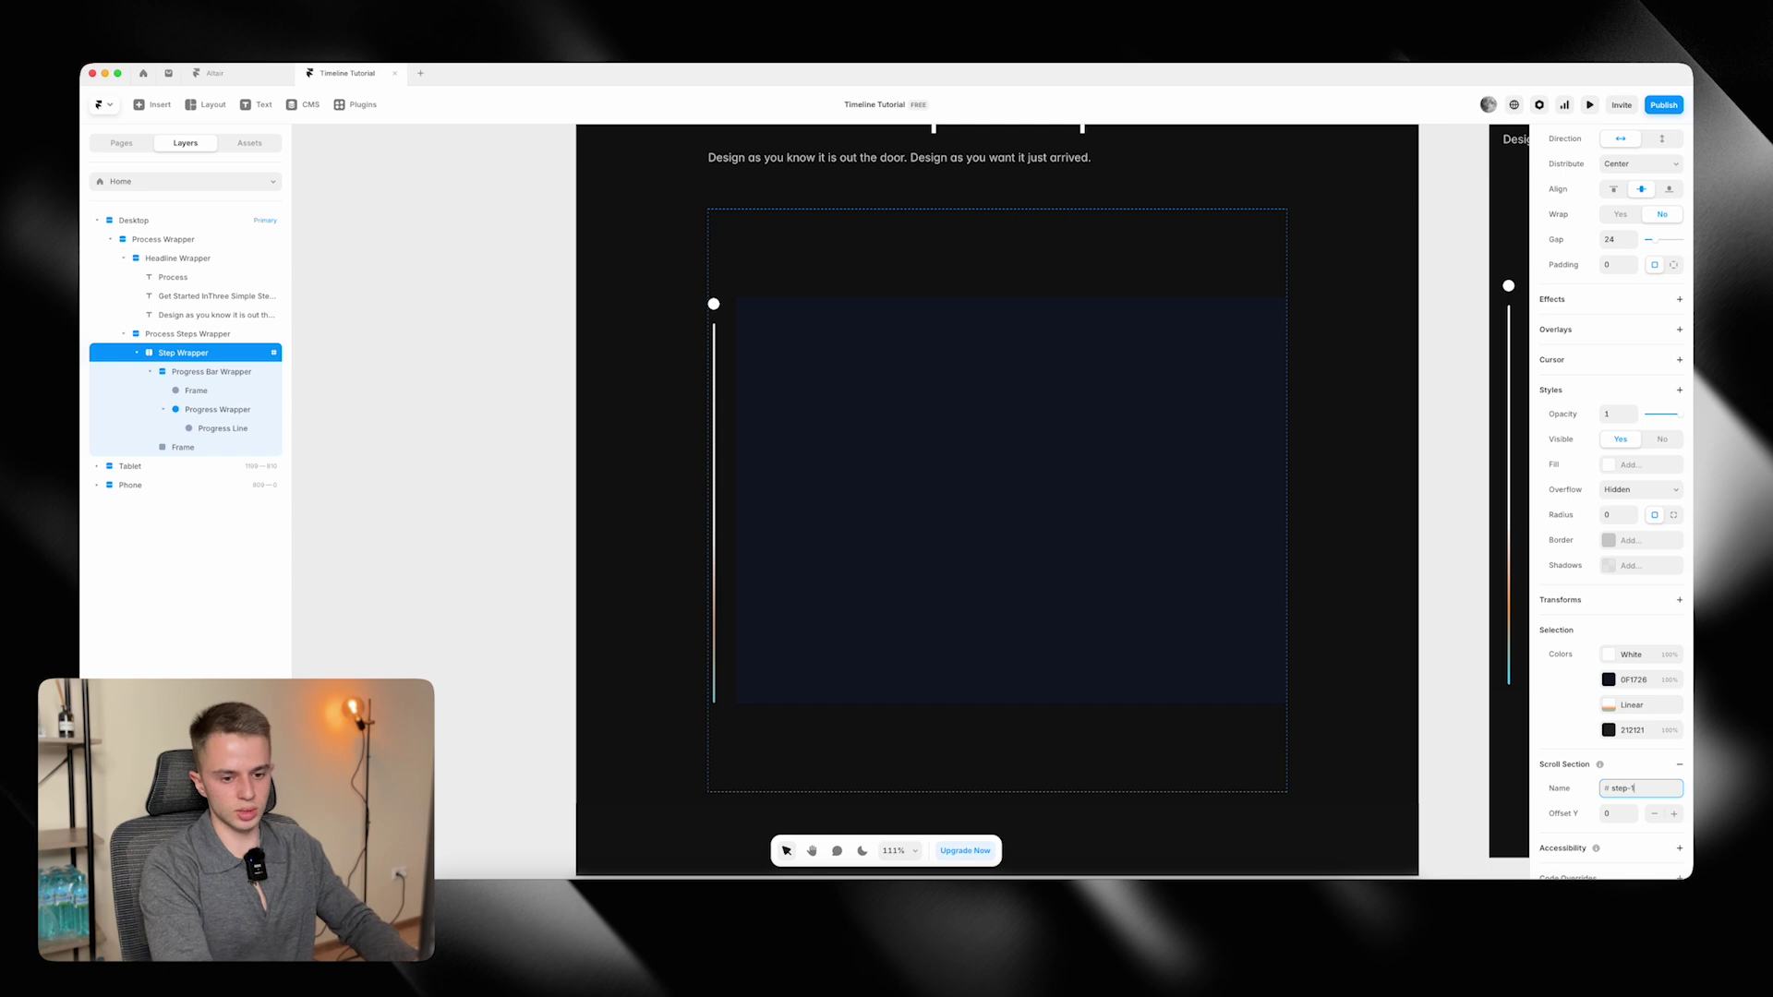
Add a Scroll Transform effect to the Progress Line with the Section in View trigger, center viewport and section #step-1.
click(242, 428)
click(1608, 501)
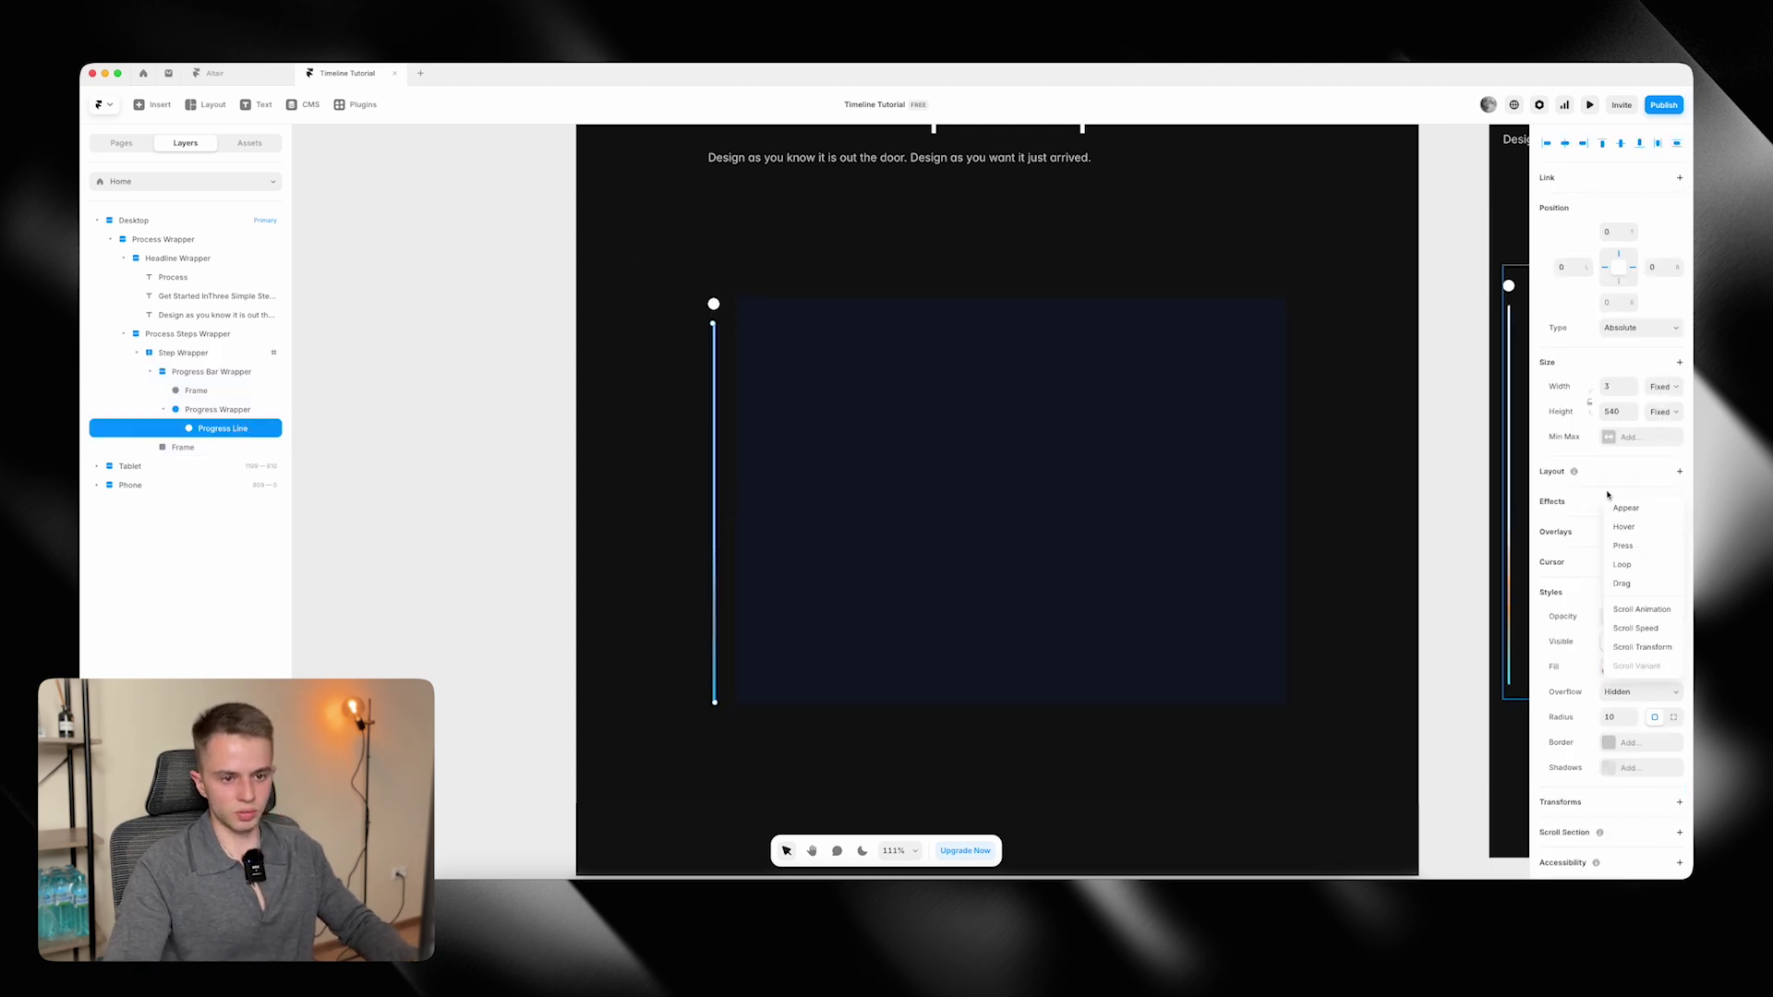
click(1667, 654)
click(1474, 563)
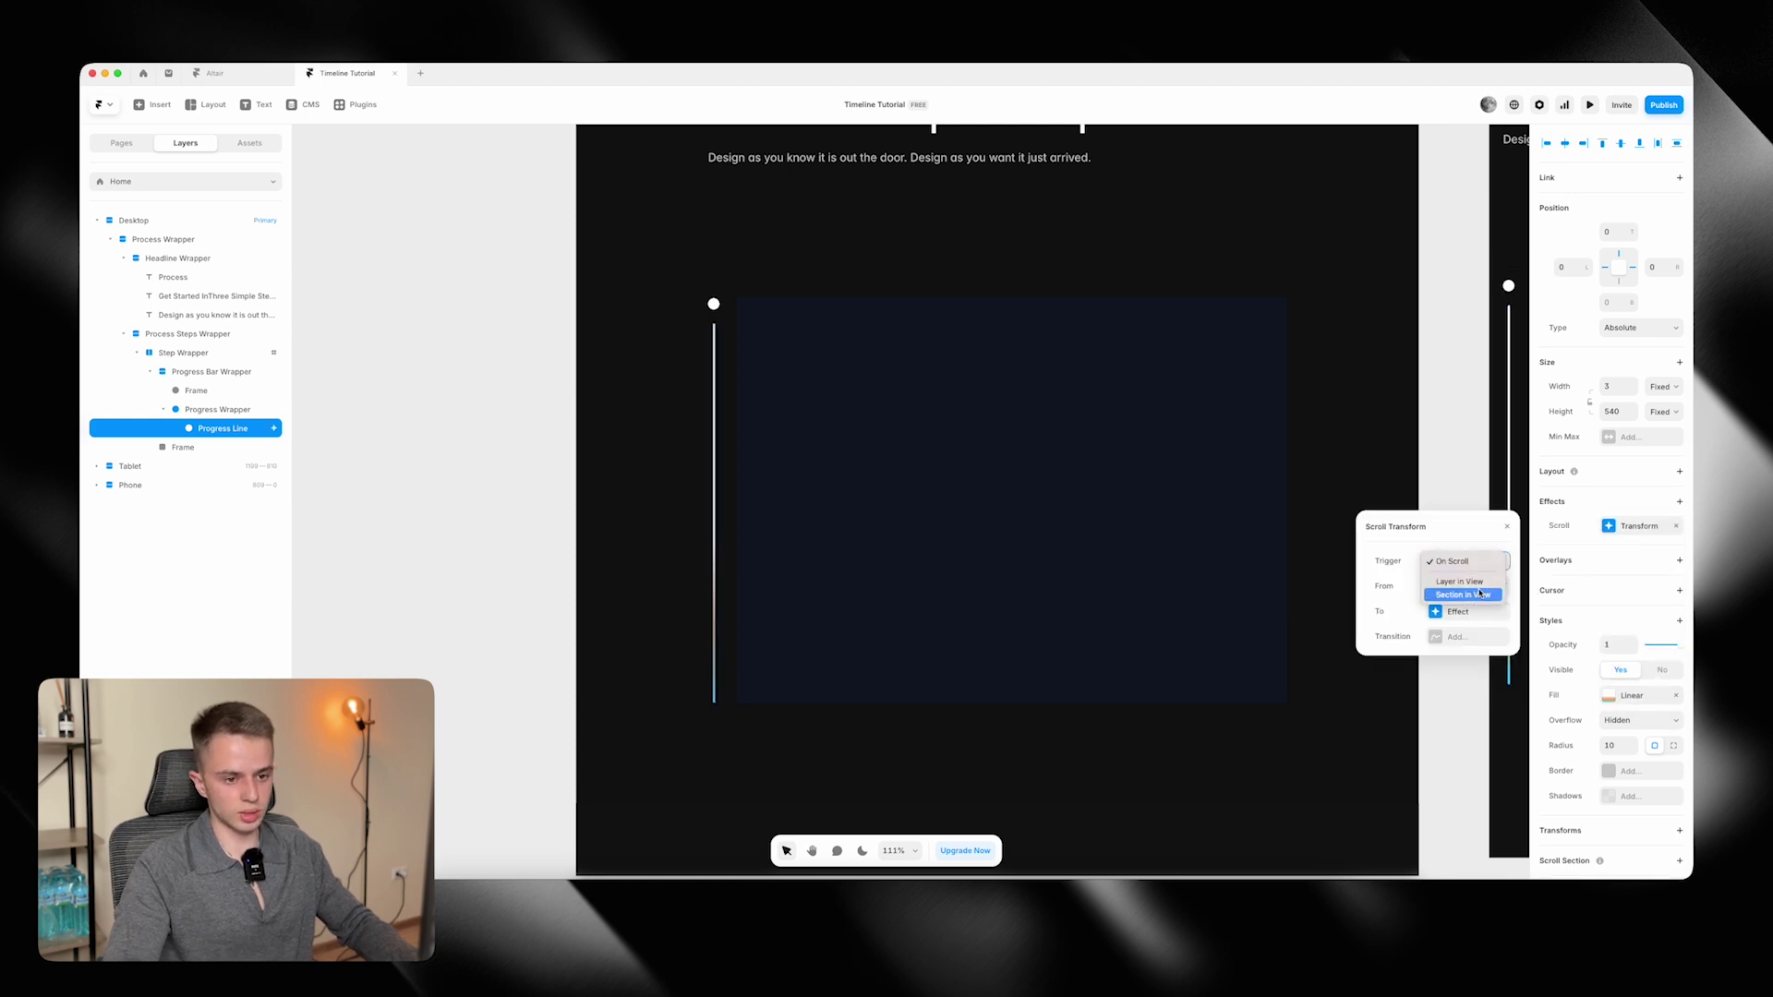
click(1477, 584)
click(1473, 587)
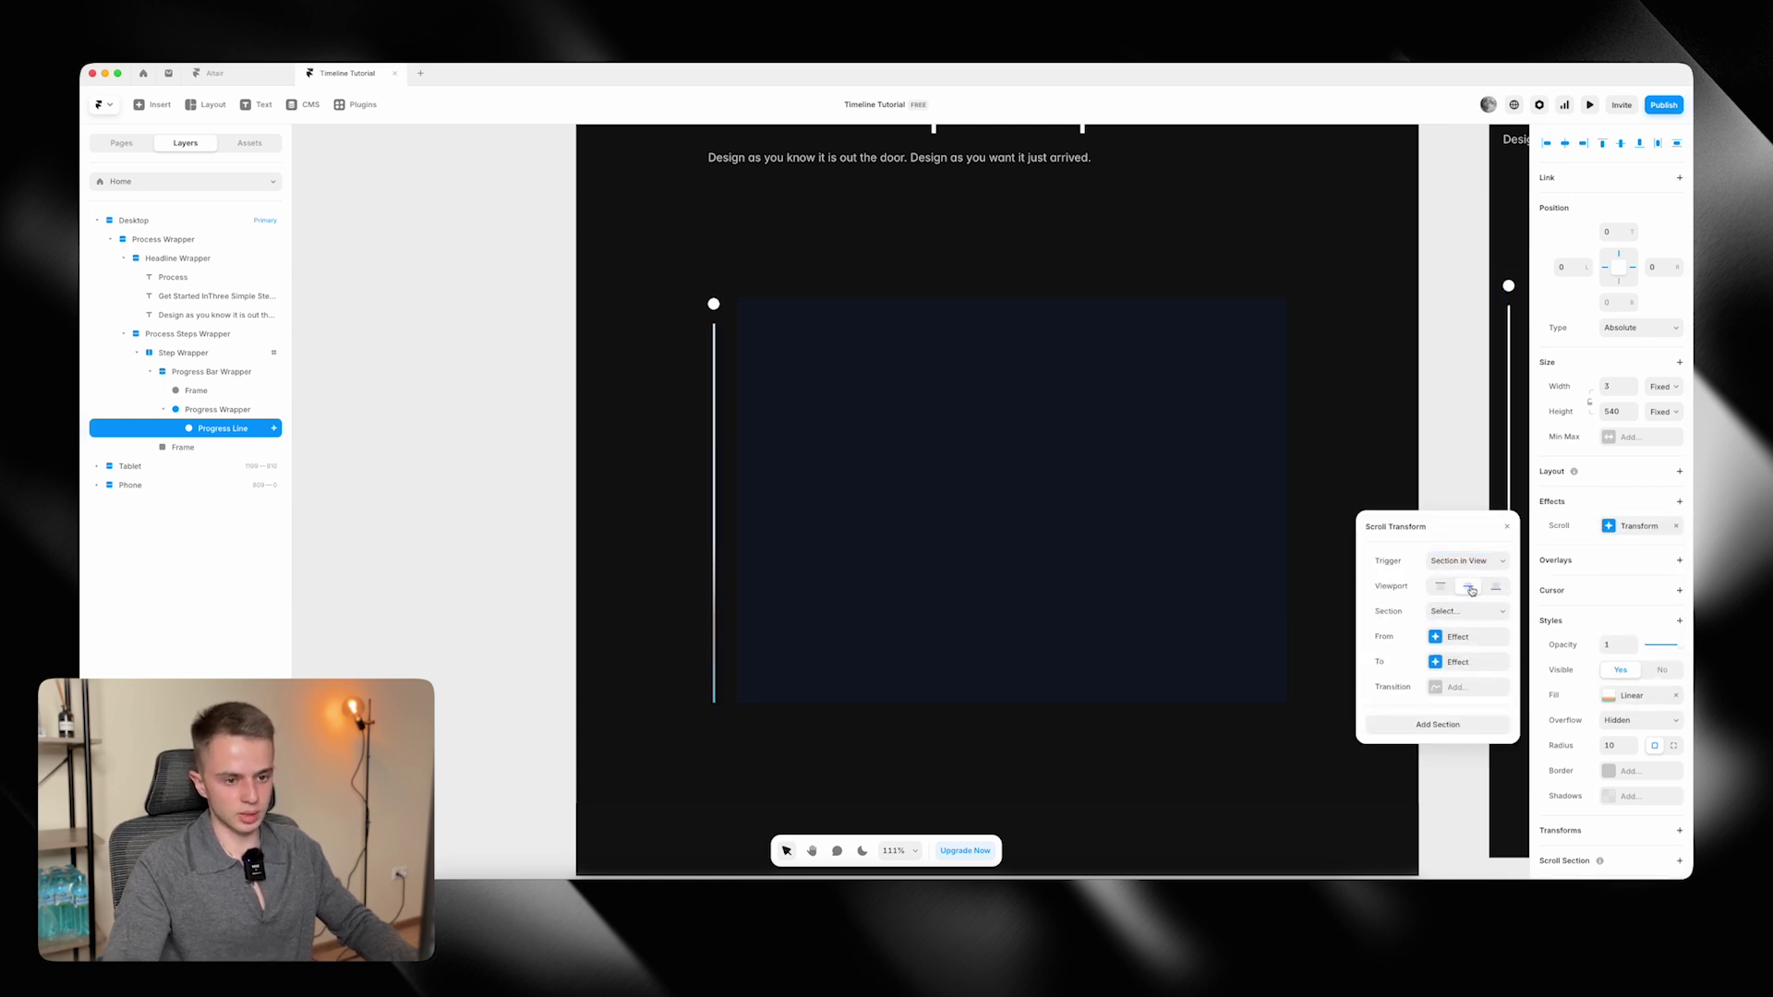
click(1470, 610)
click(1466, 626)
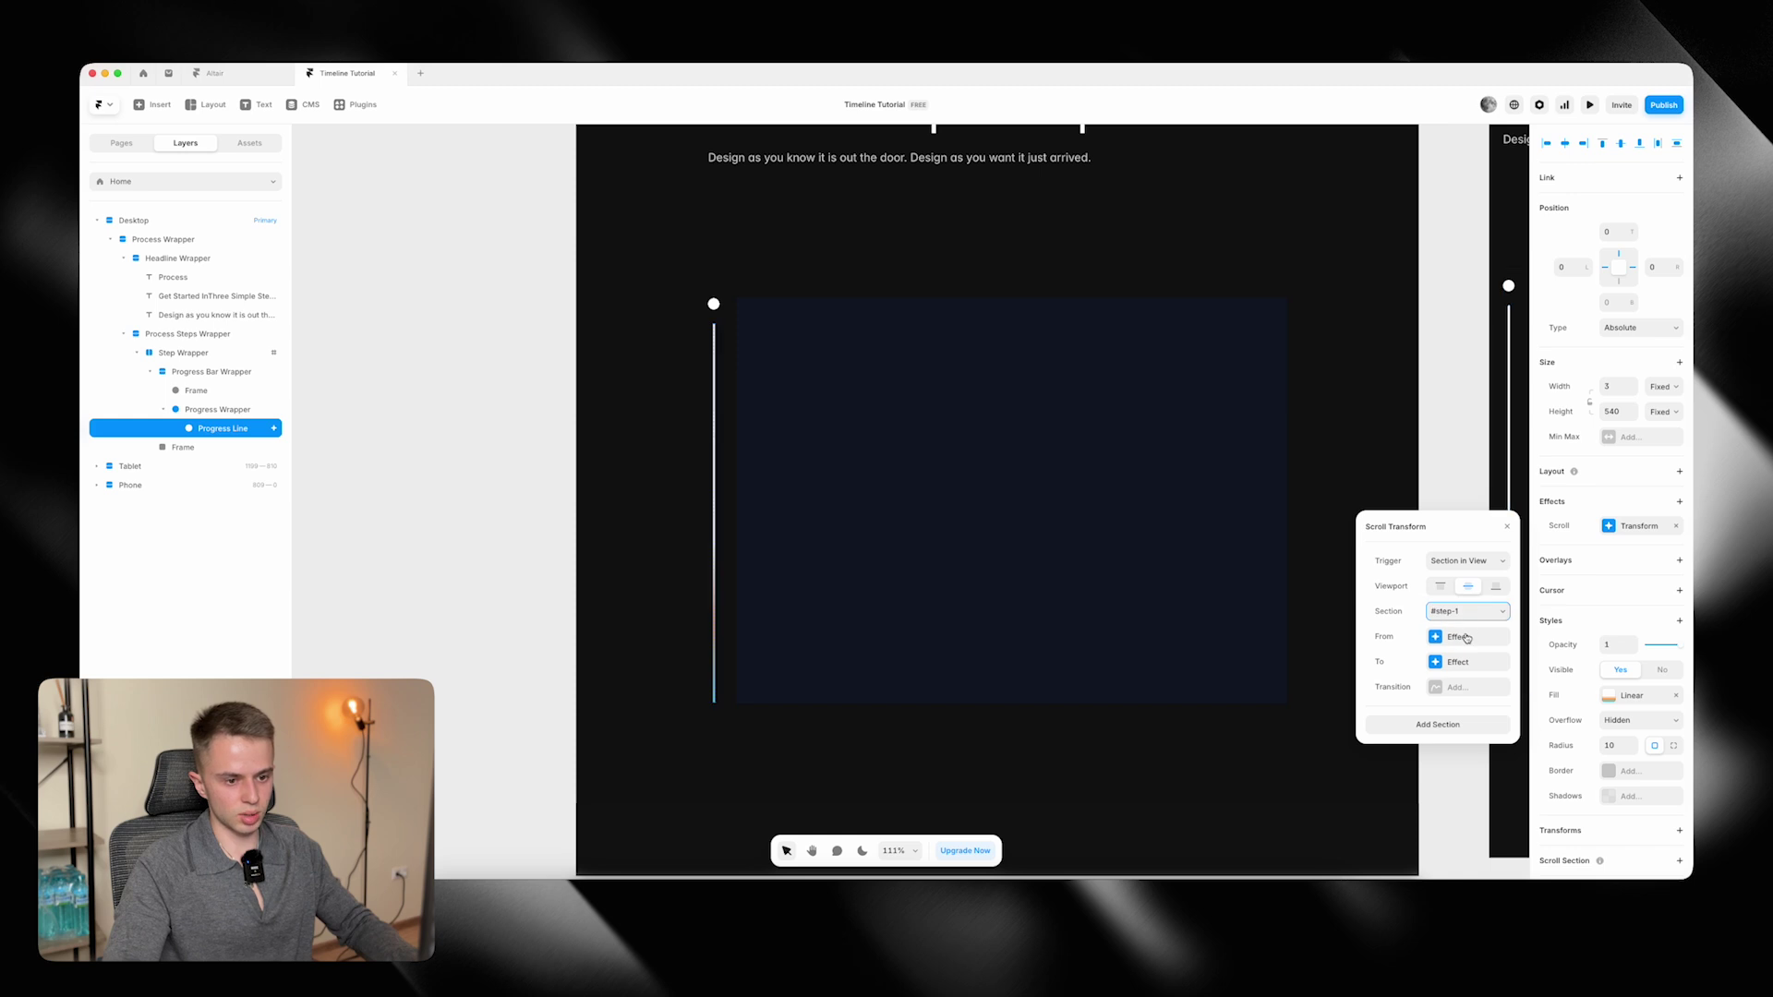
Set the scroll transform's From state to opacity 1, scale 1 and a vertical offset of -540.
click(1464, 637)
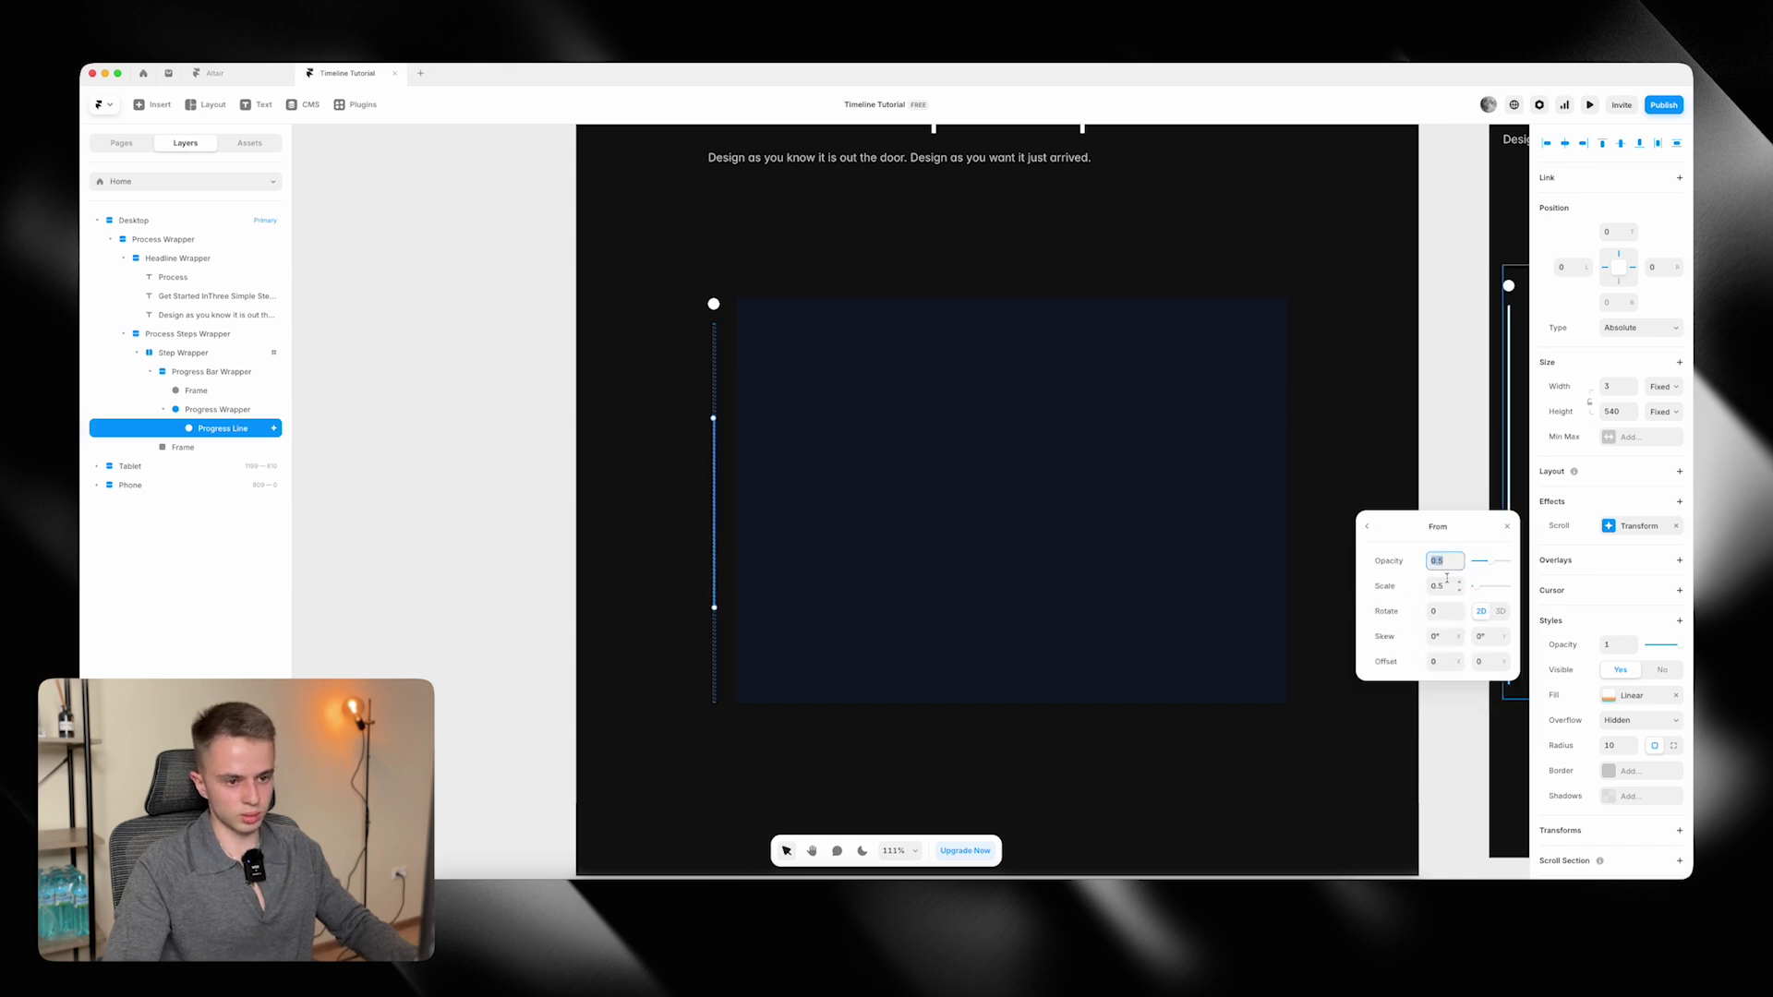
text(1)
click(1446, 585)
text(1)
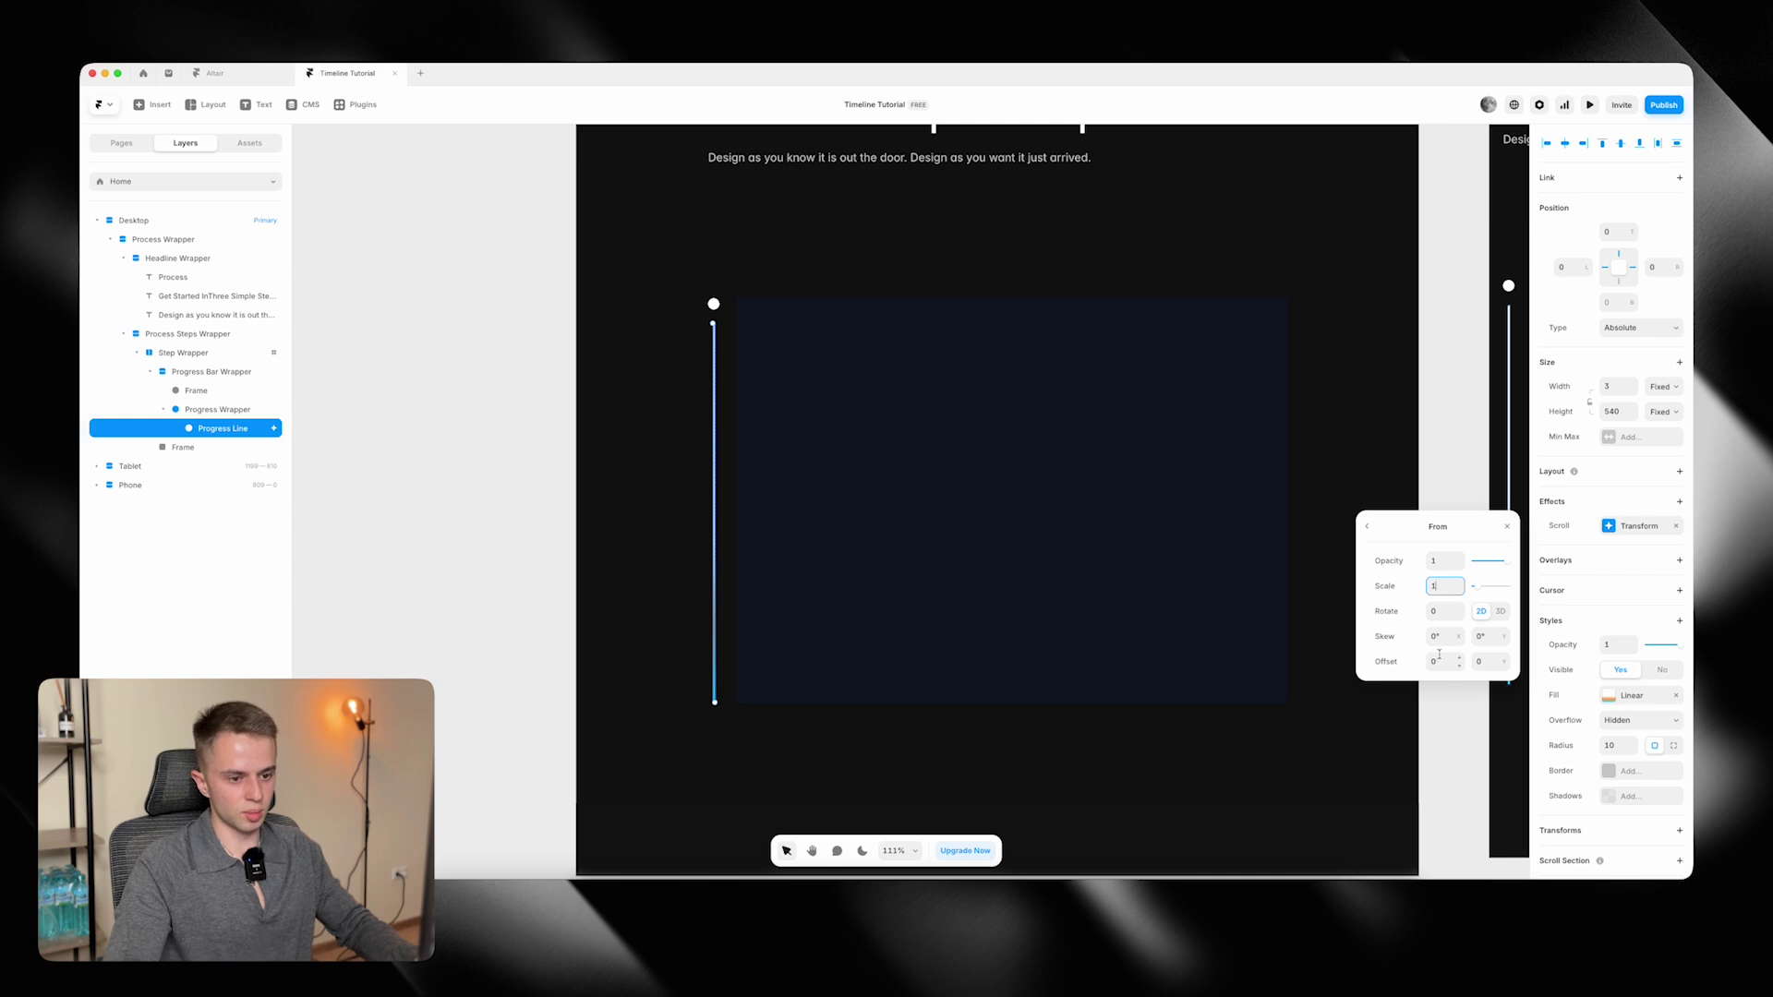
click(1488, 663)
text(-54)
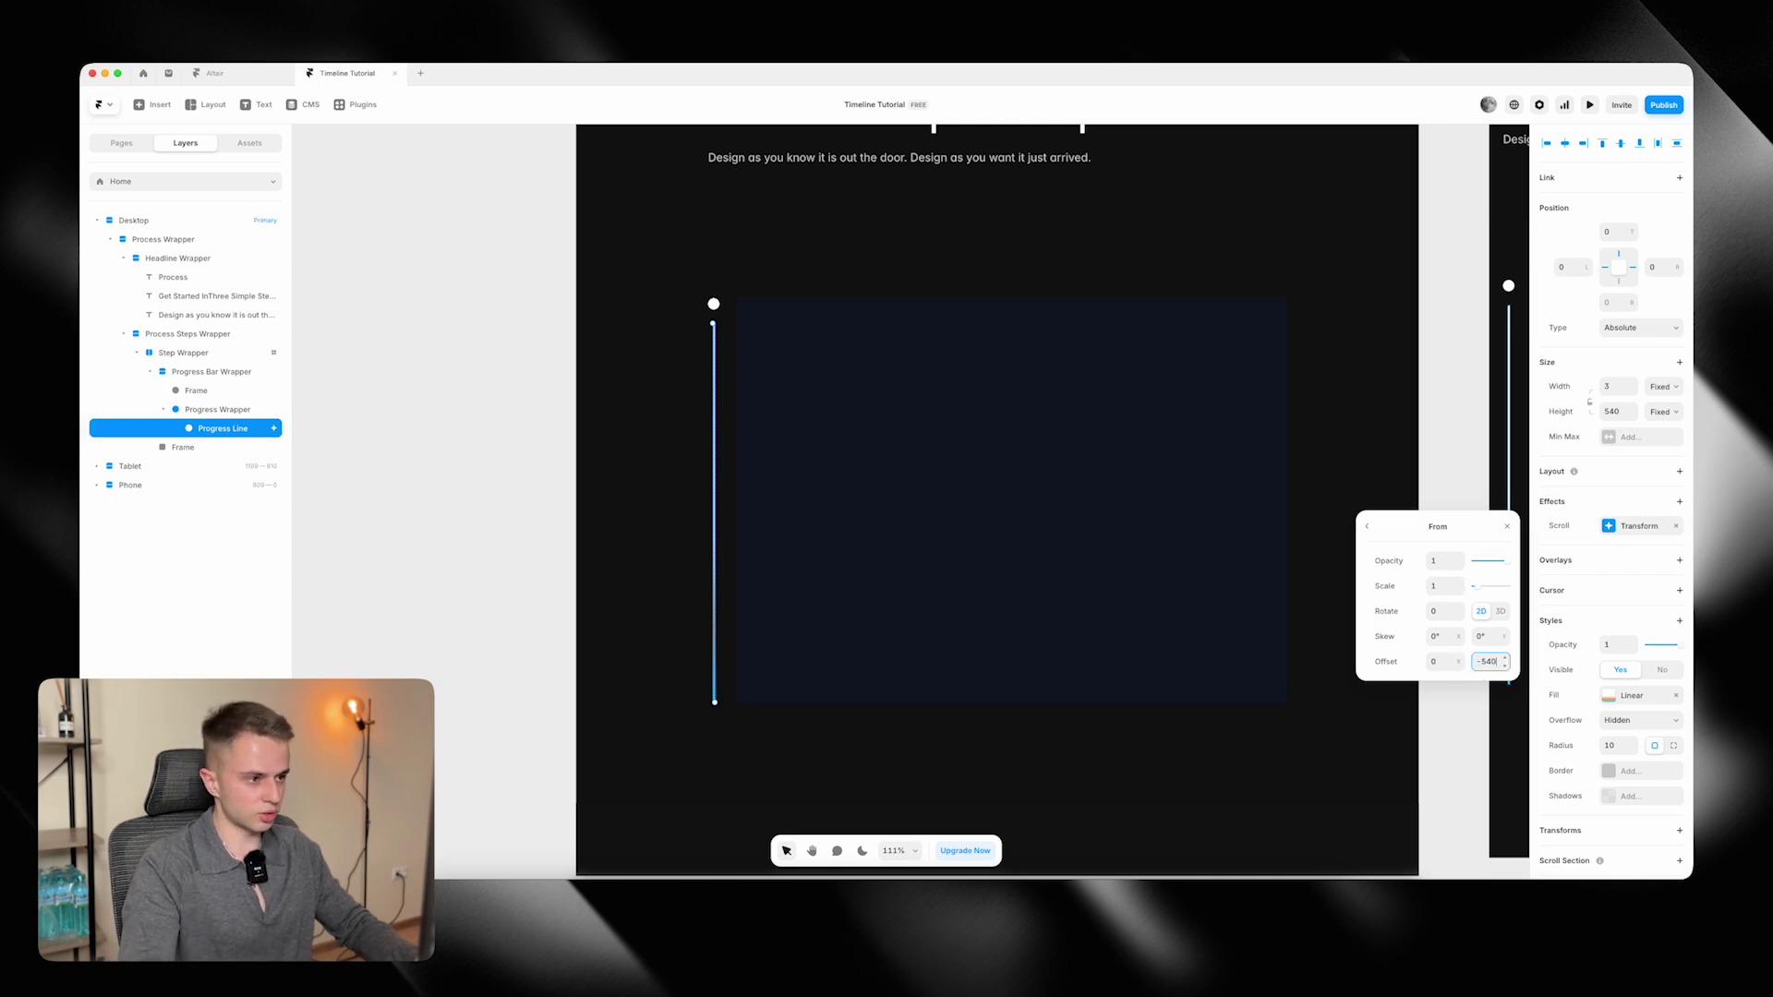
text(0)
key(Return)
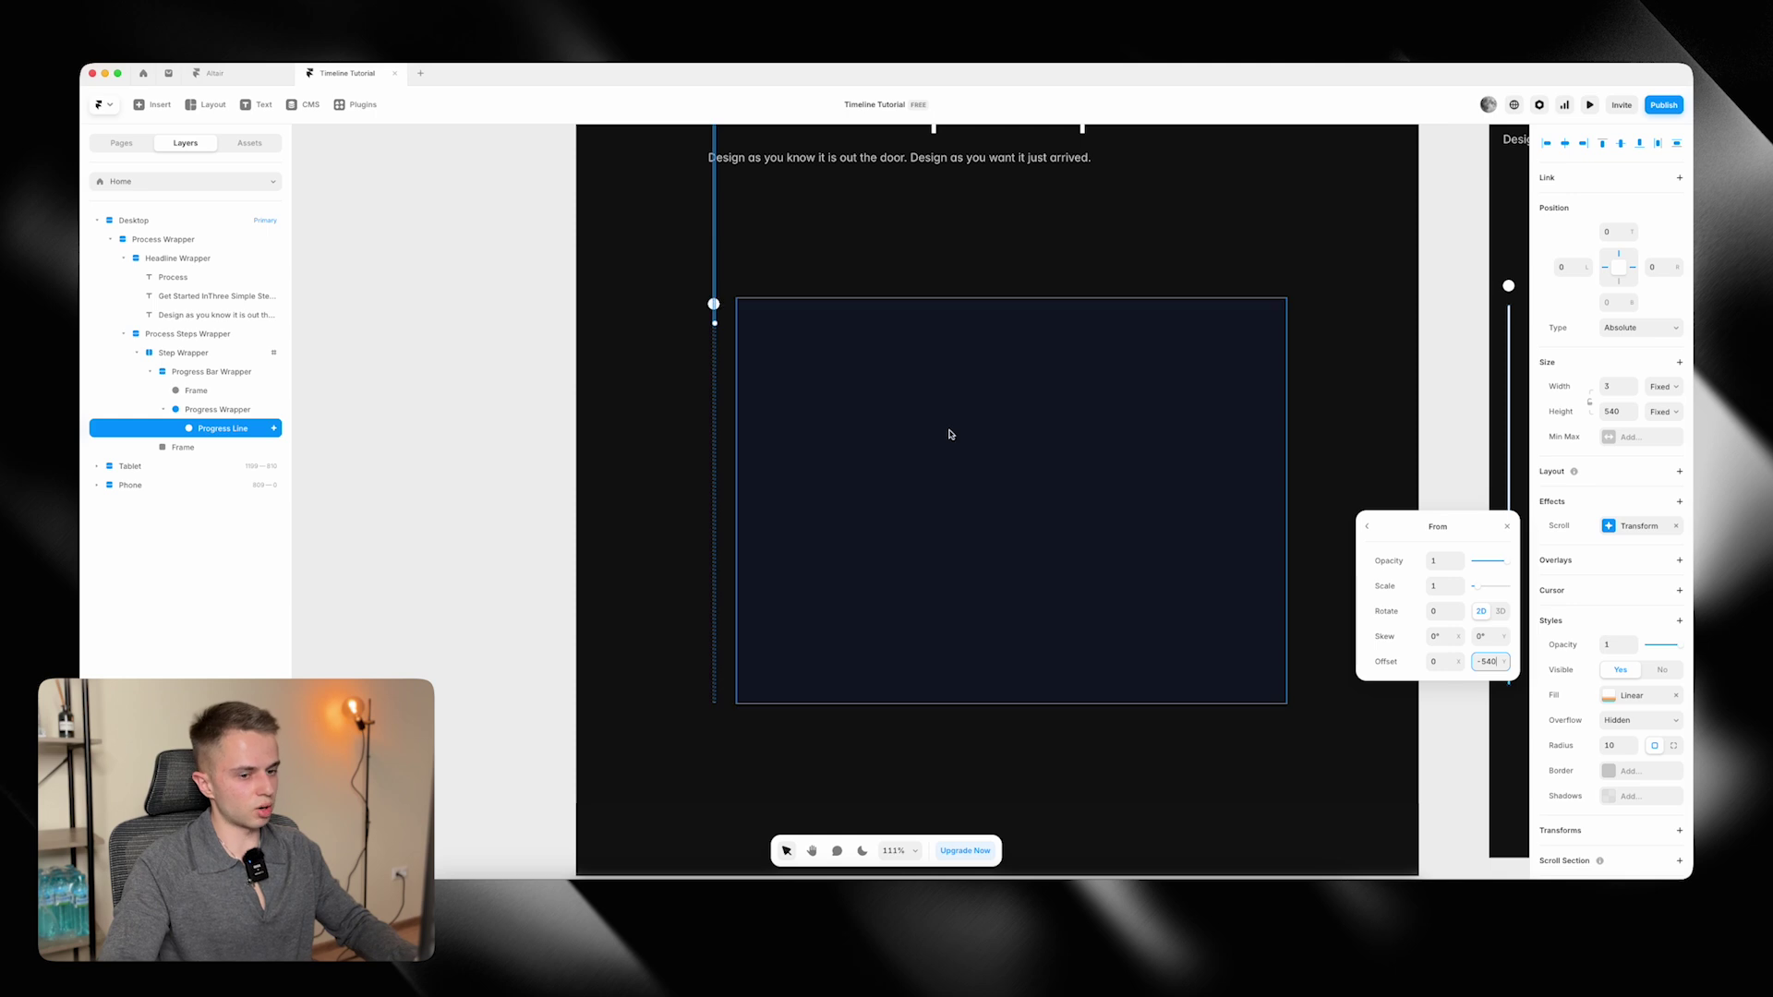
click(1368, 530)
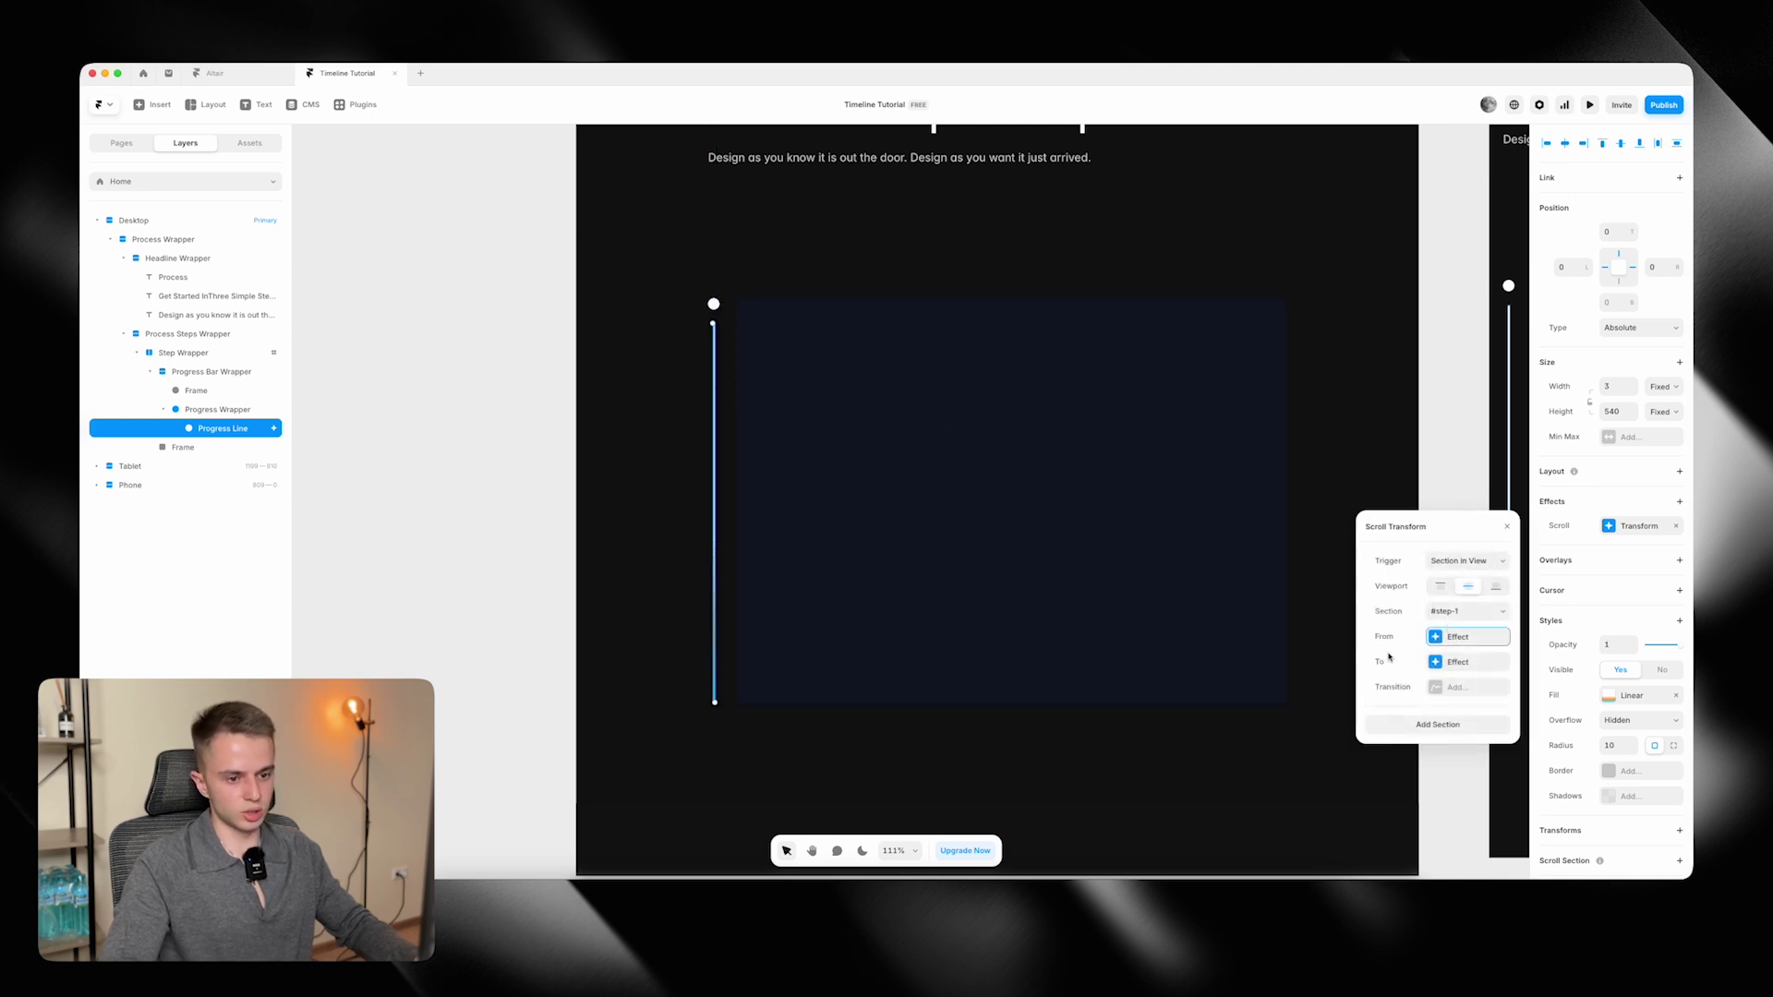
Check the scroll transform's To state and preview the page, scrolling up and down to test the progress line animation.
click(1458, 662)
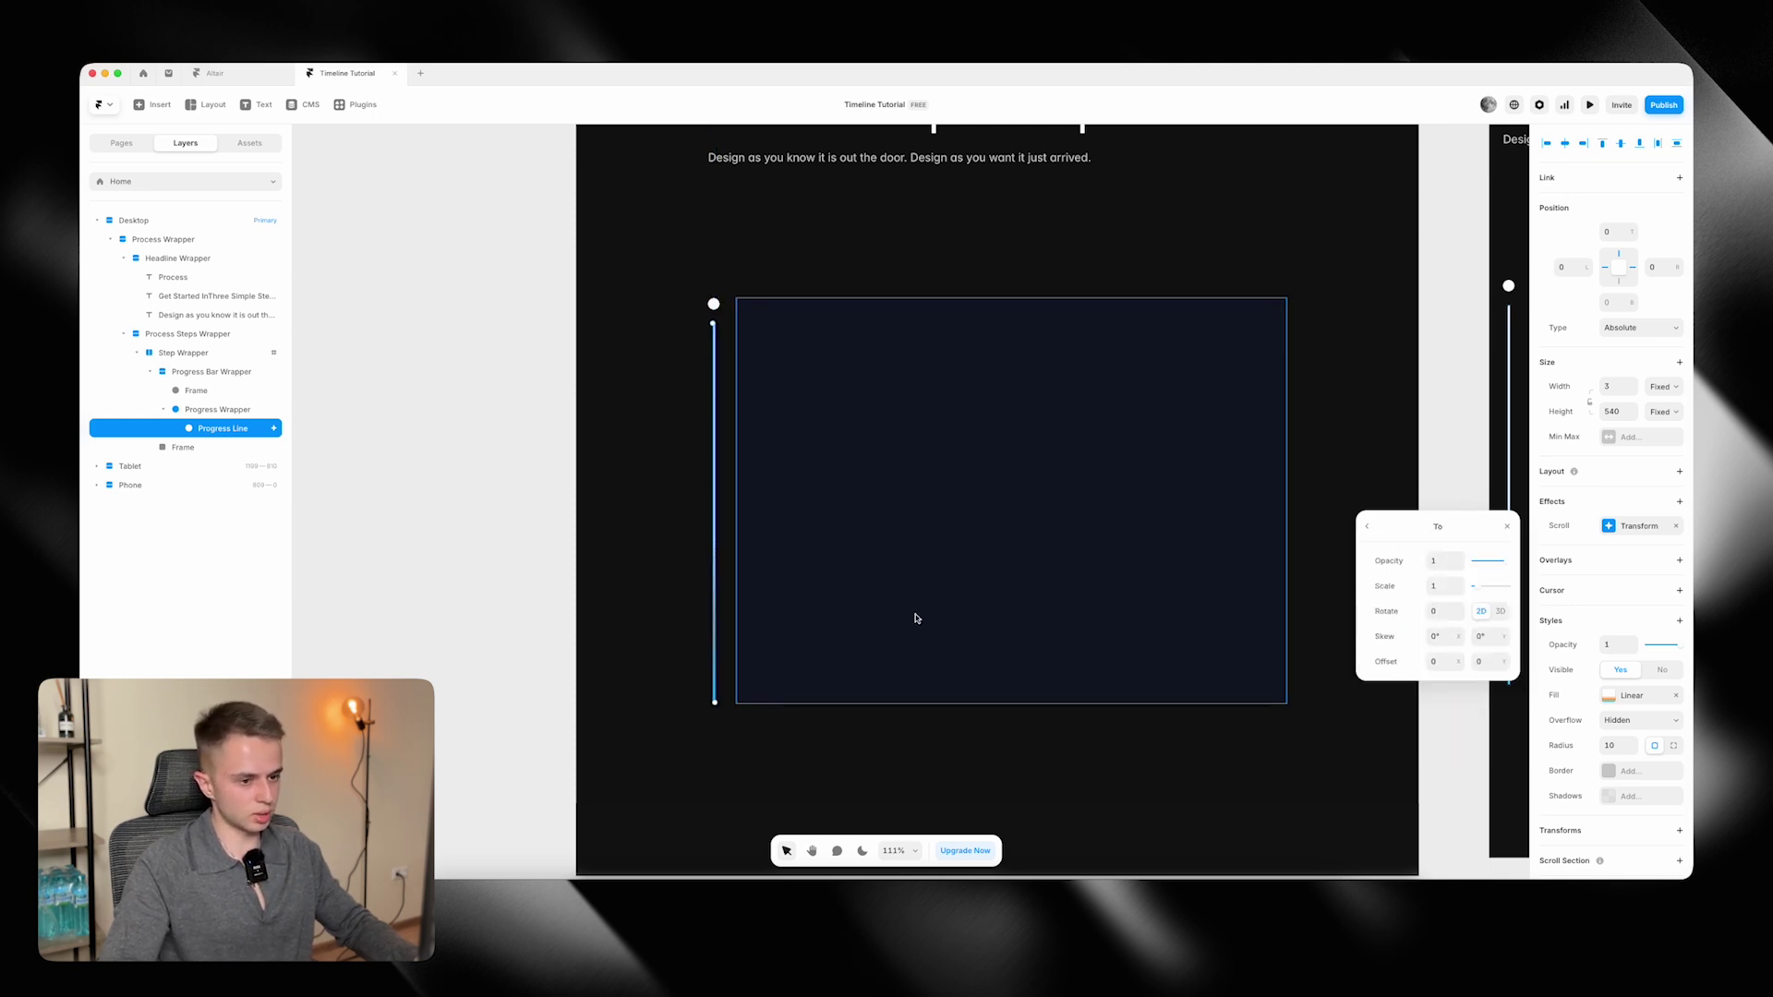
click(1380, 526)
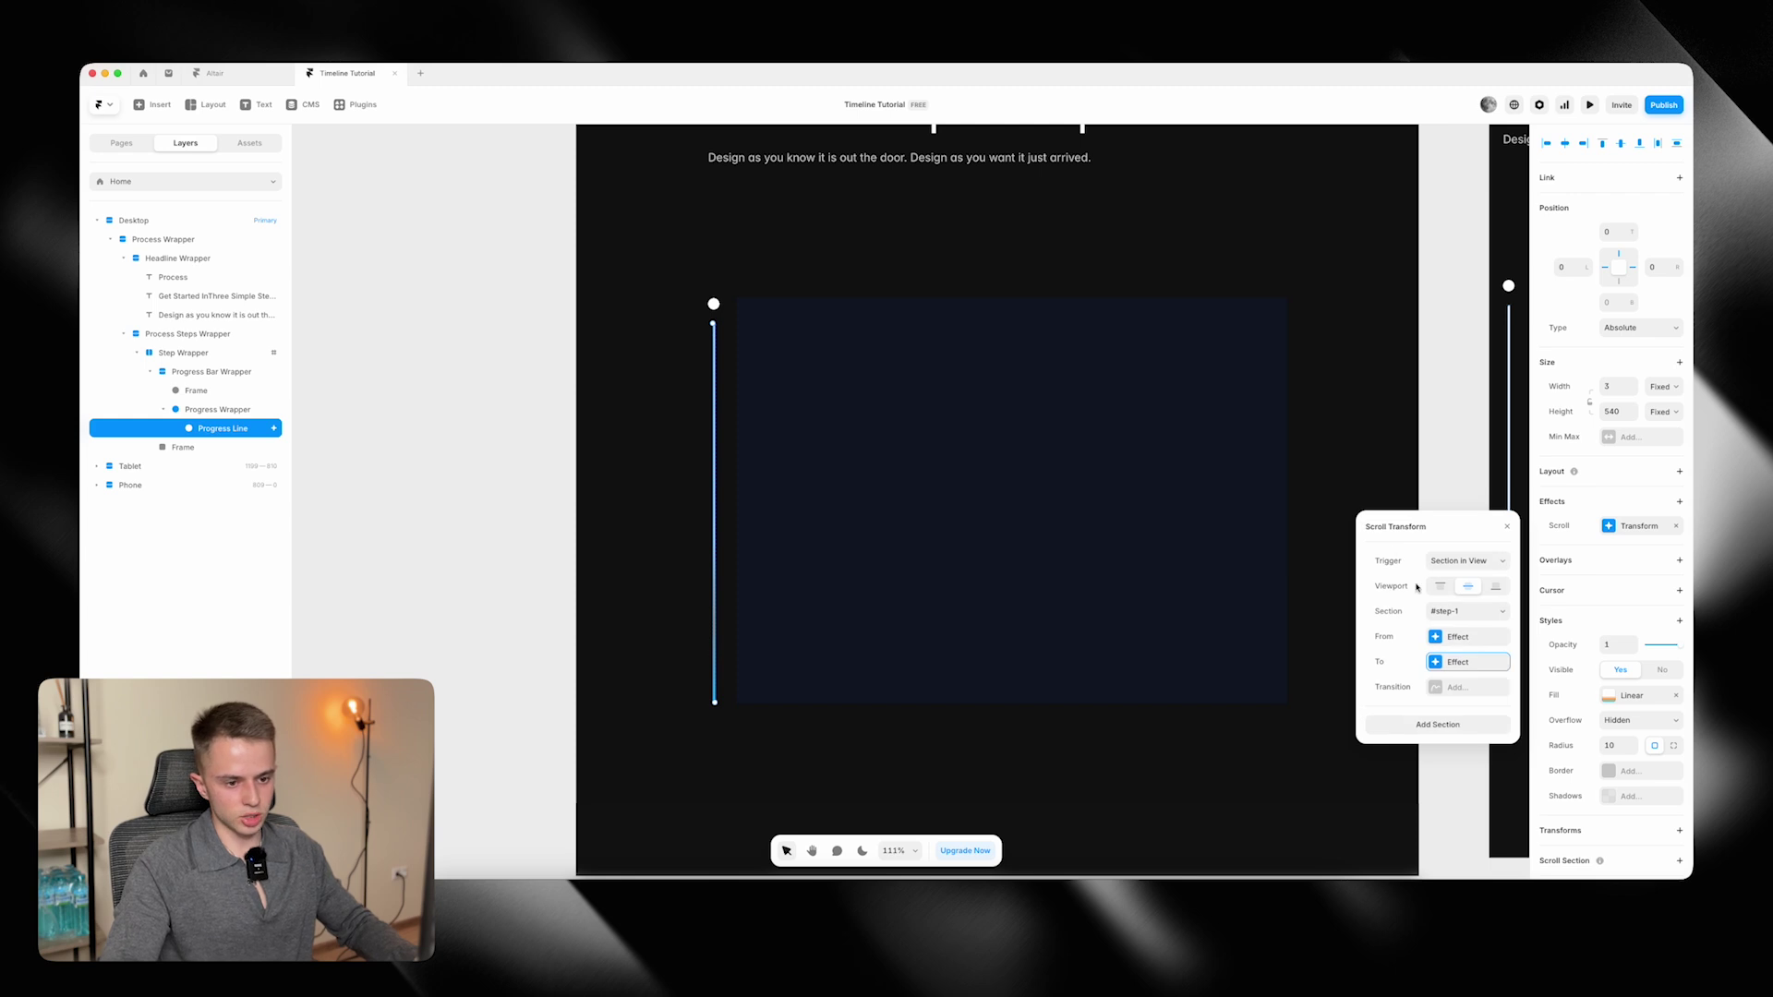
scroll(823, 447, down, 3)
click(376, 447)
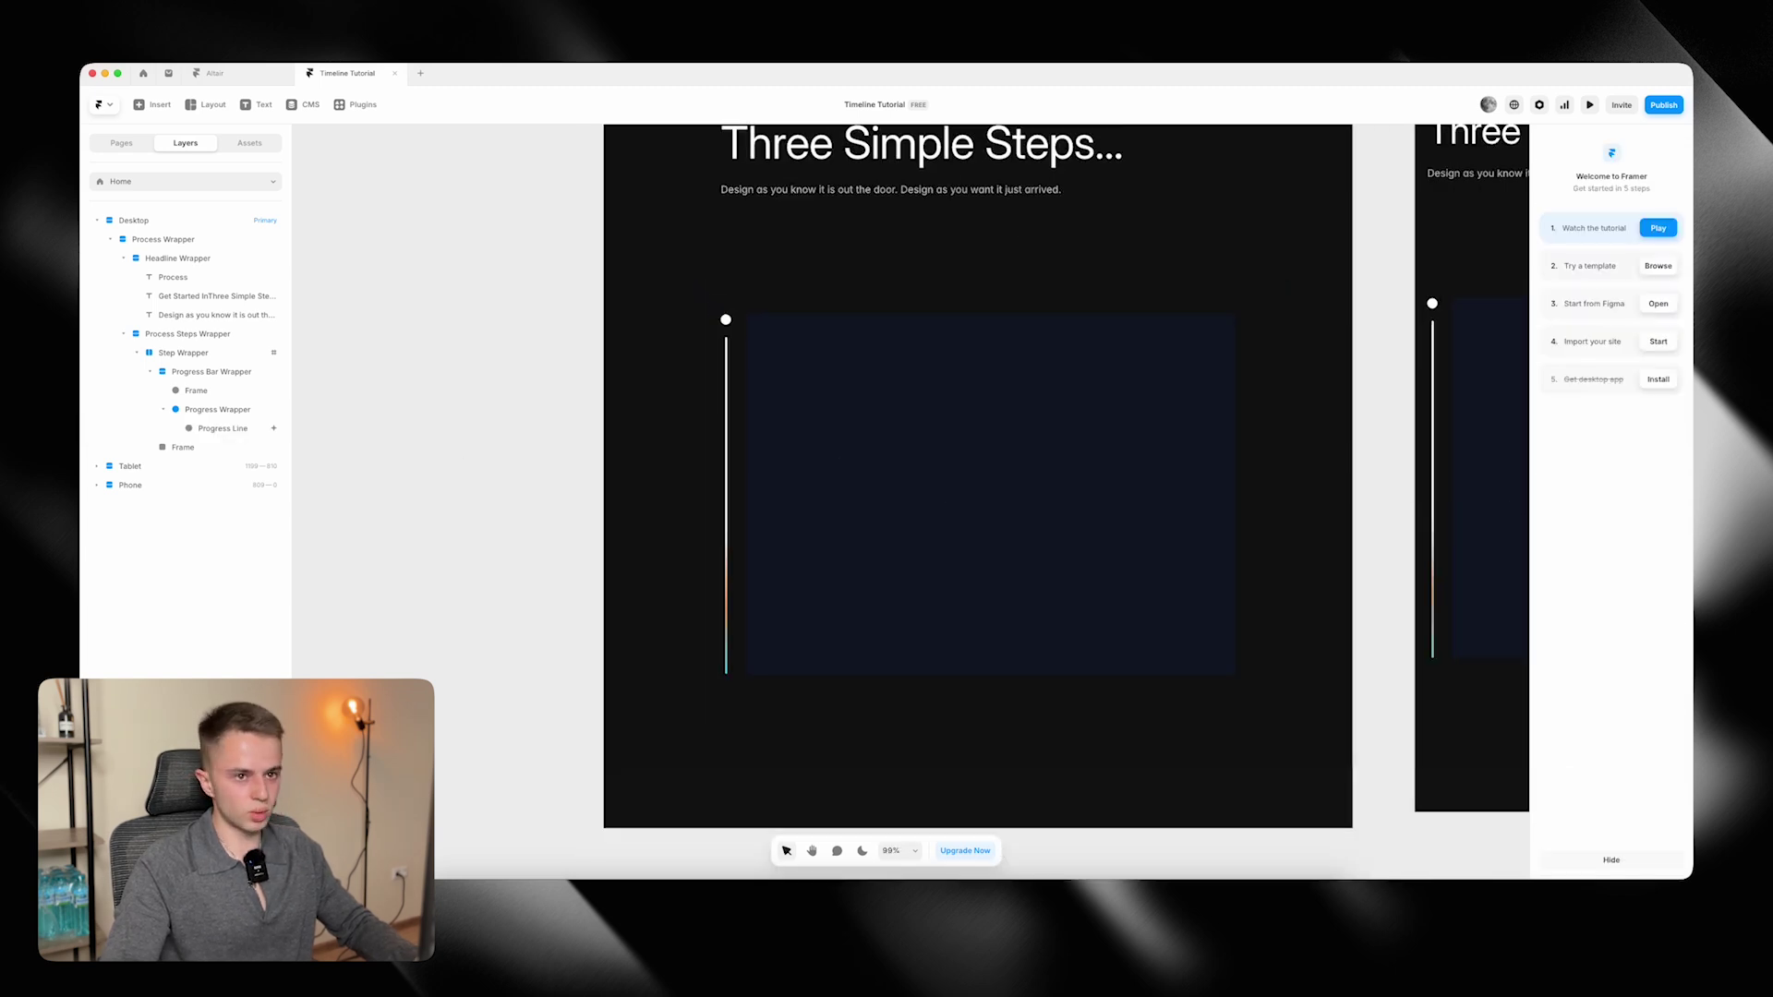
click(1589, 104)
scroll(992, 397, down, 3)
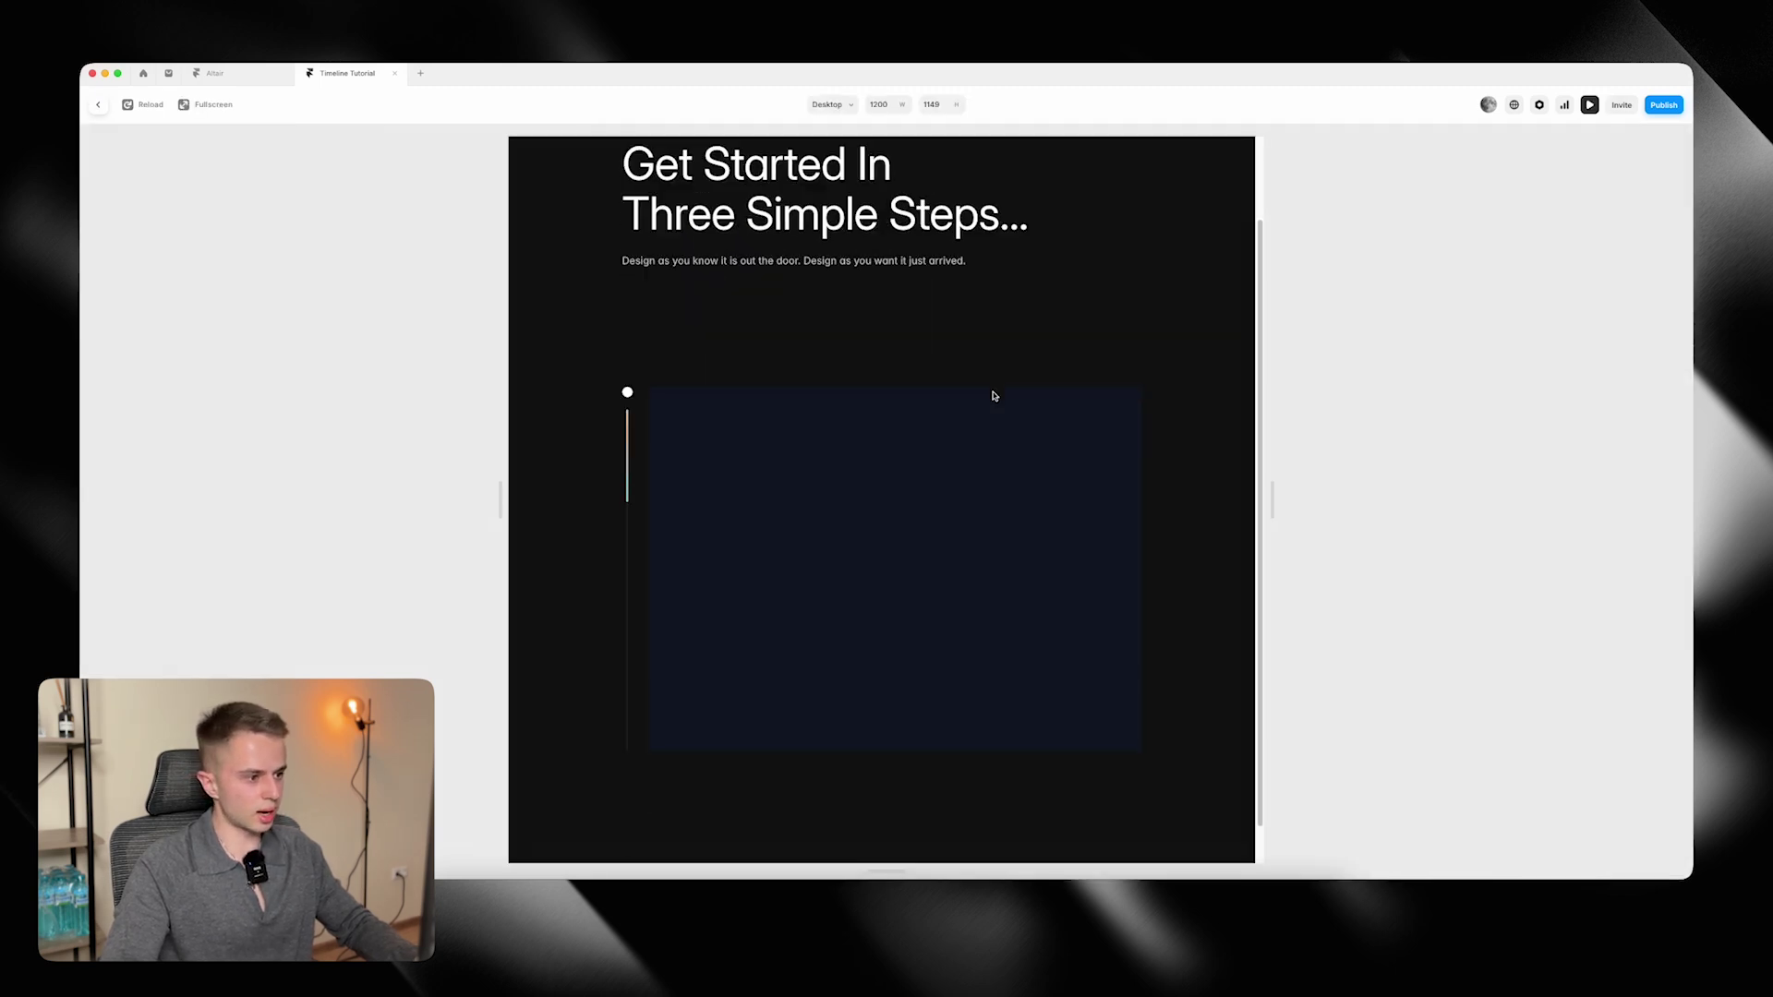
scroll(1015, 399, up, 2)
scroll(979, 376, down, 2)
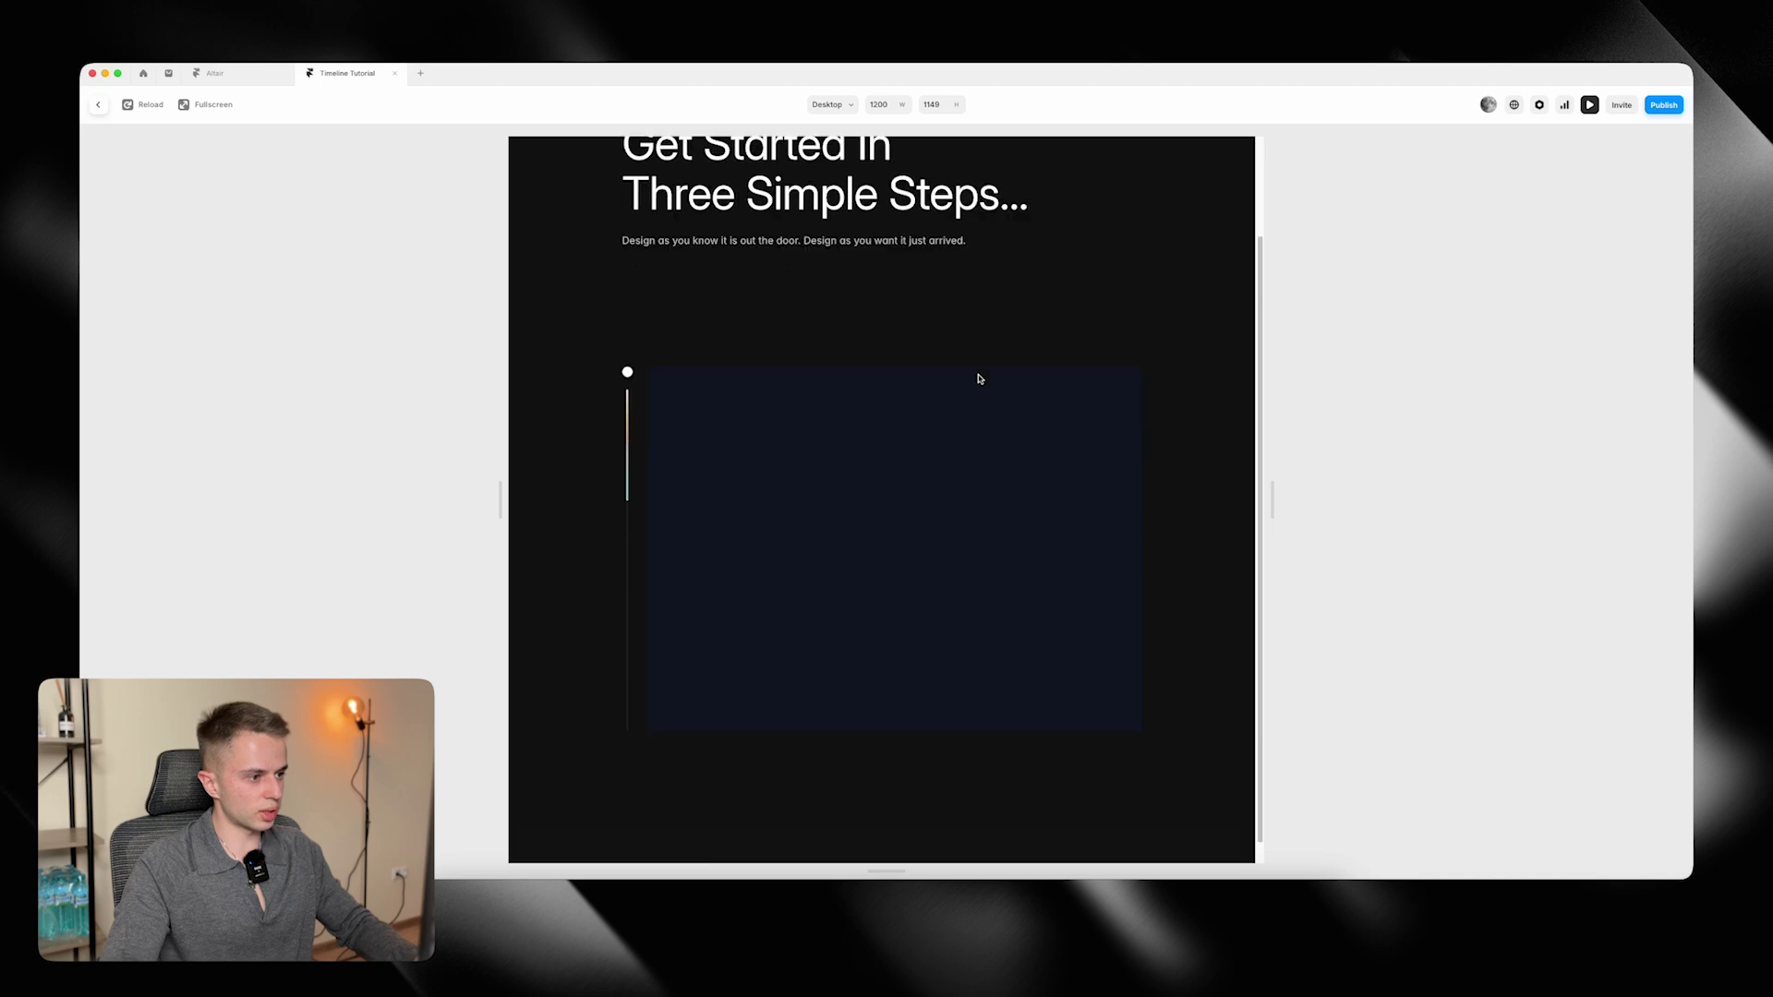
scroll(979, 376, up, 2)
scroll(981, 376, down, 2)
scroll(982, 374, up, 3)
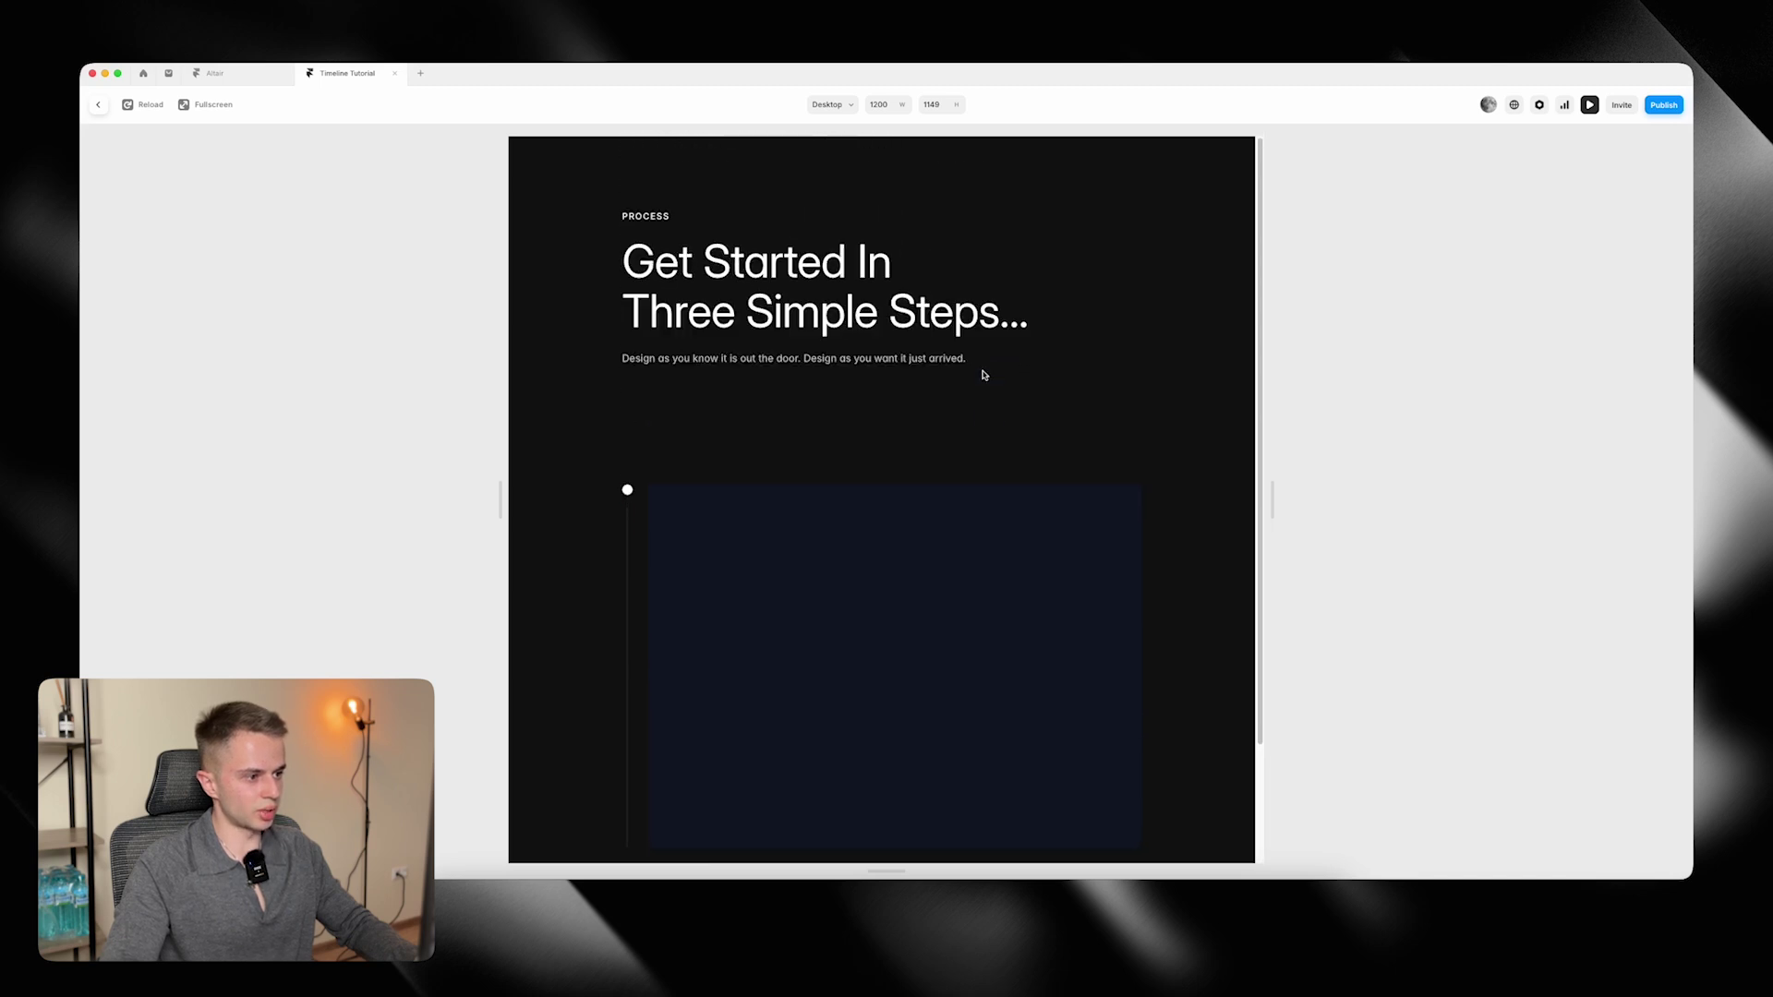
scroll(981, 374, down, 3)
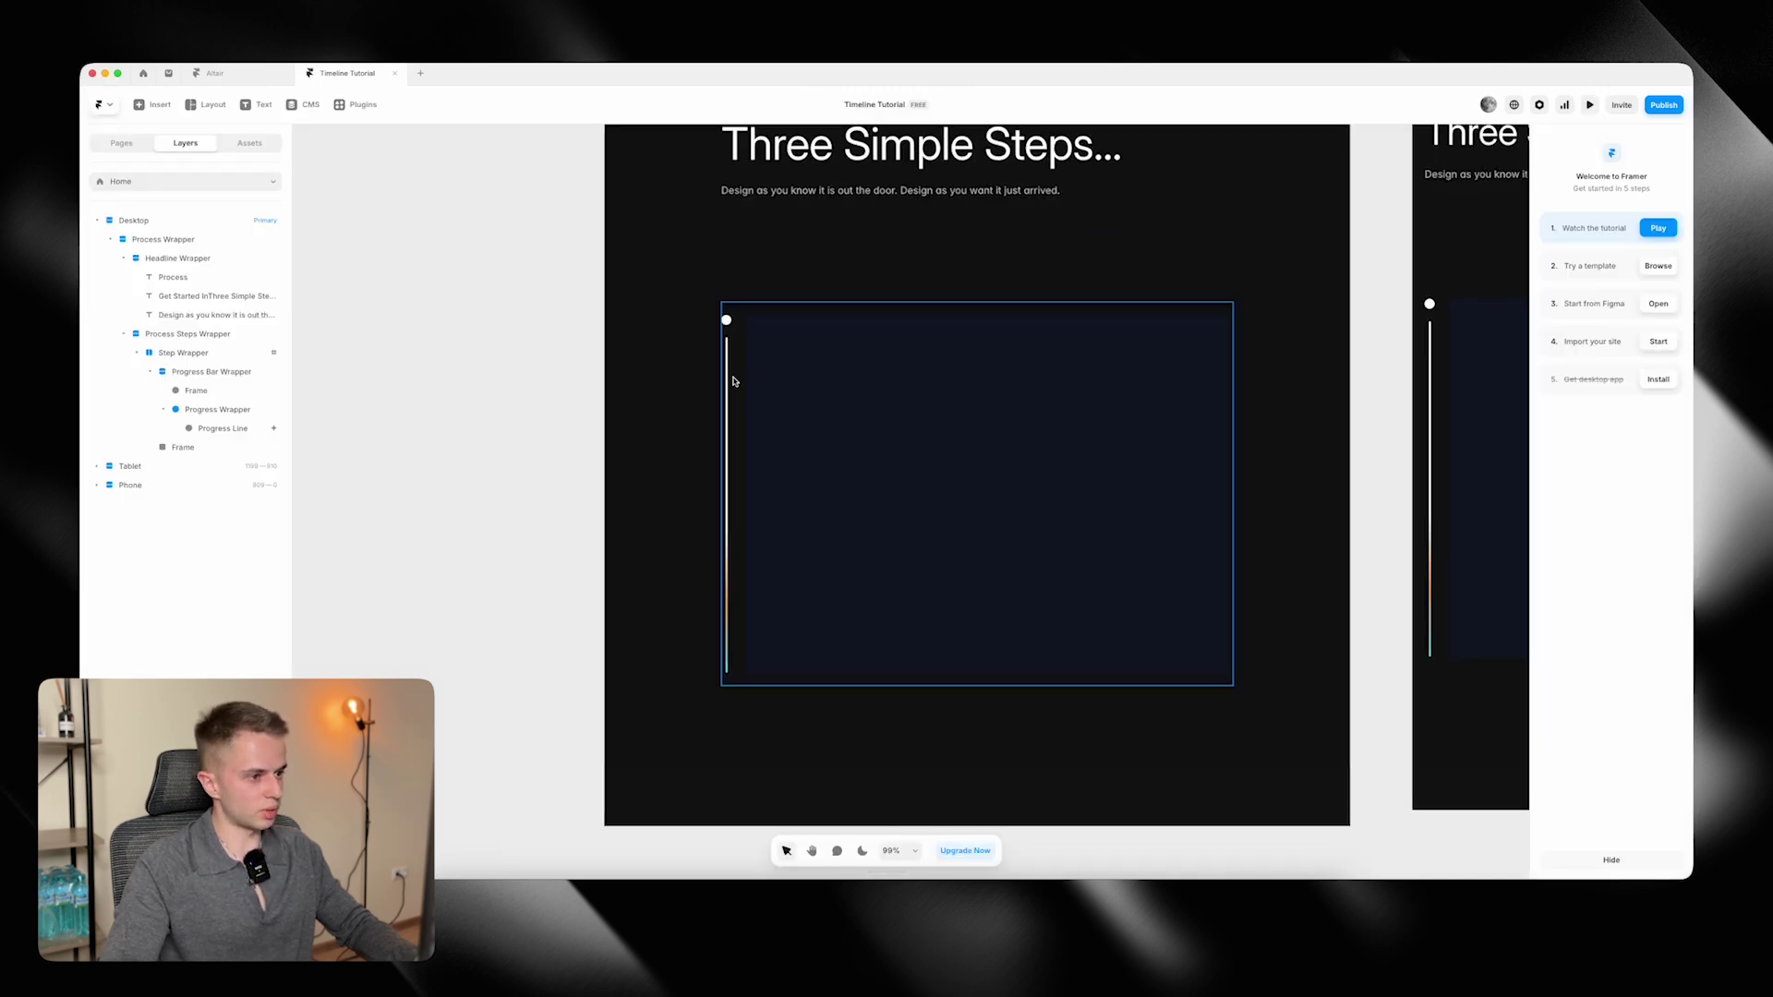
Set the height of the Step Wrapper and of the Progress Bar Wrapper to Fit.
click(889, 387)
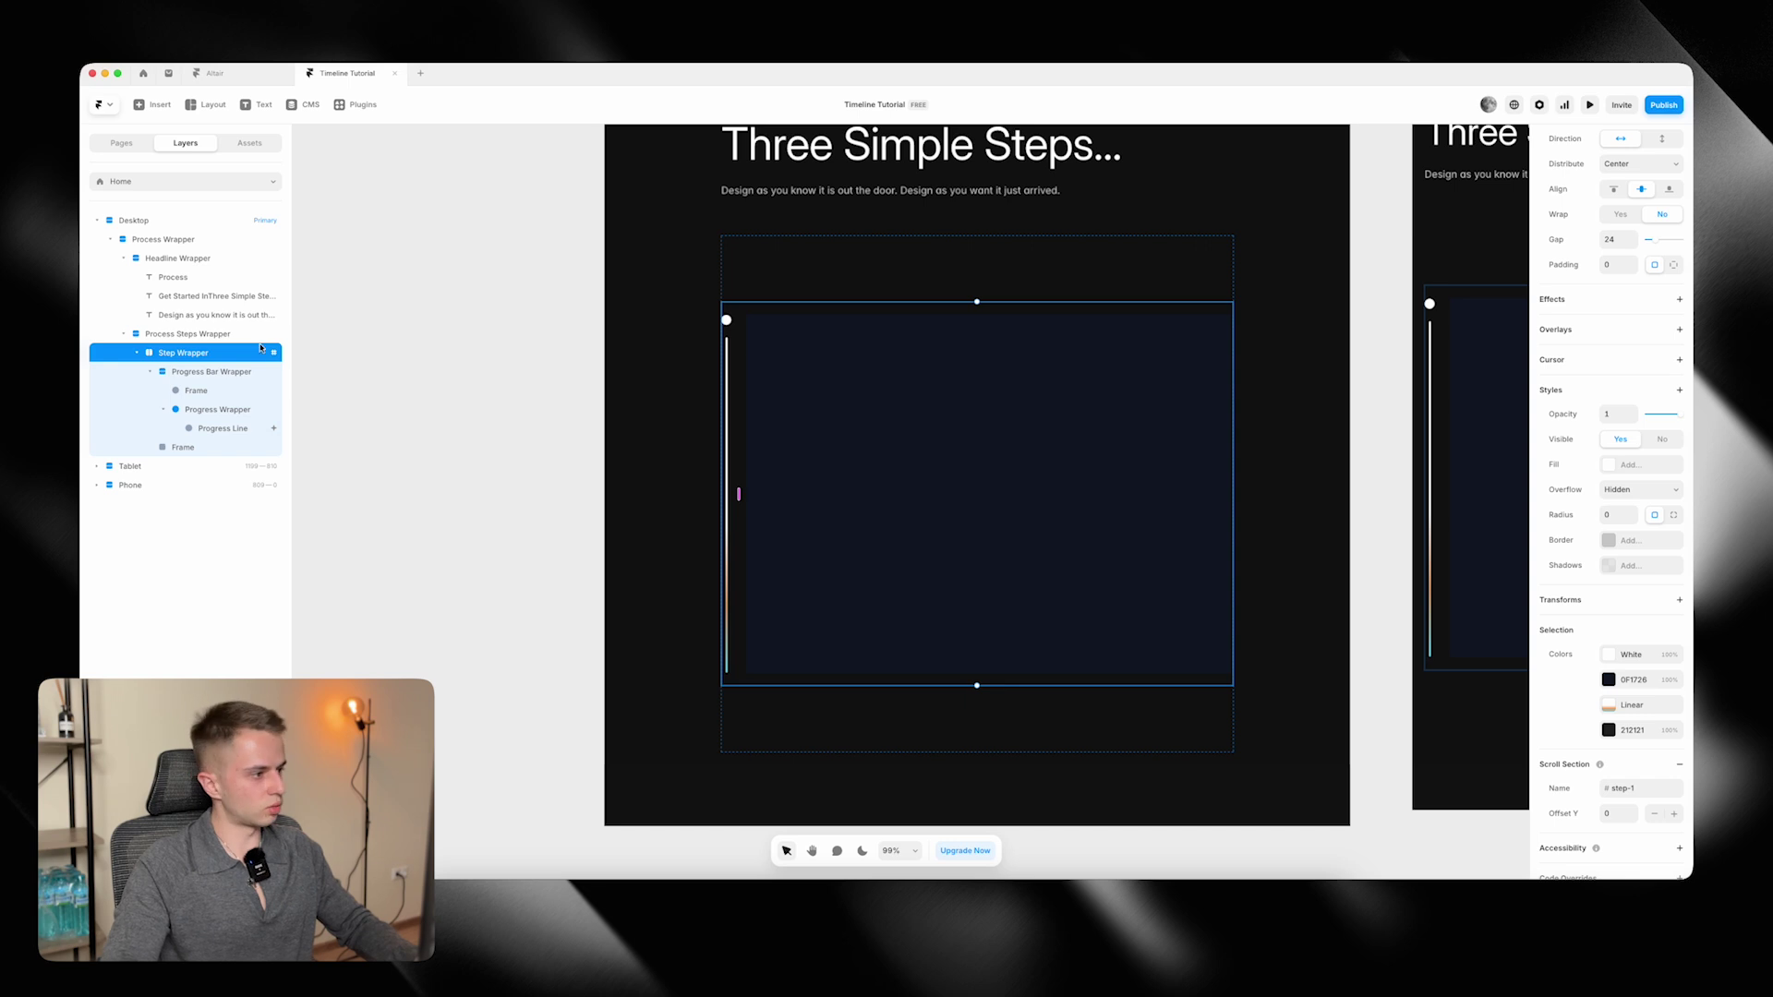
scroll(1636, 349, up, 3)
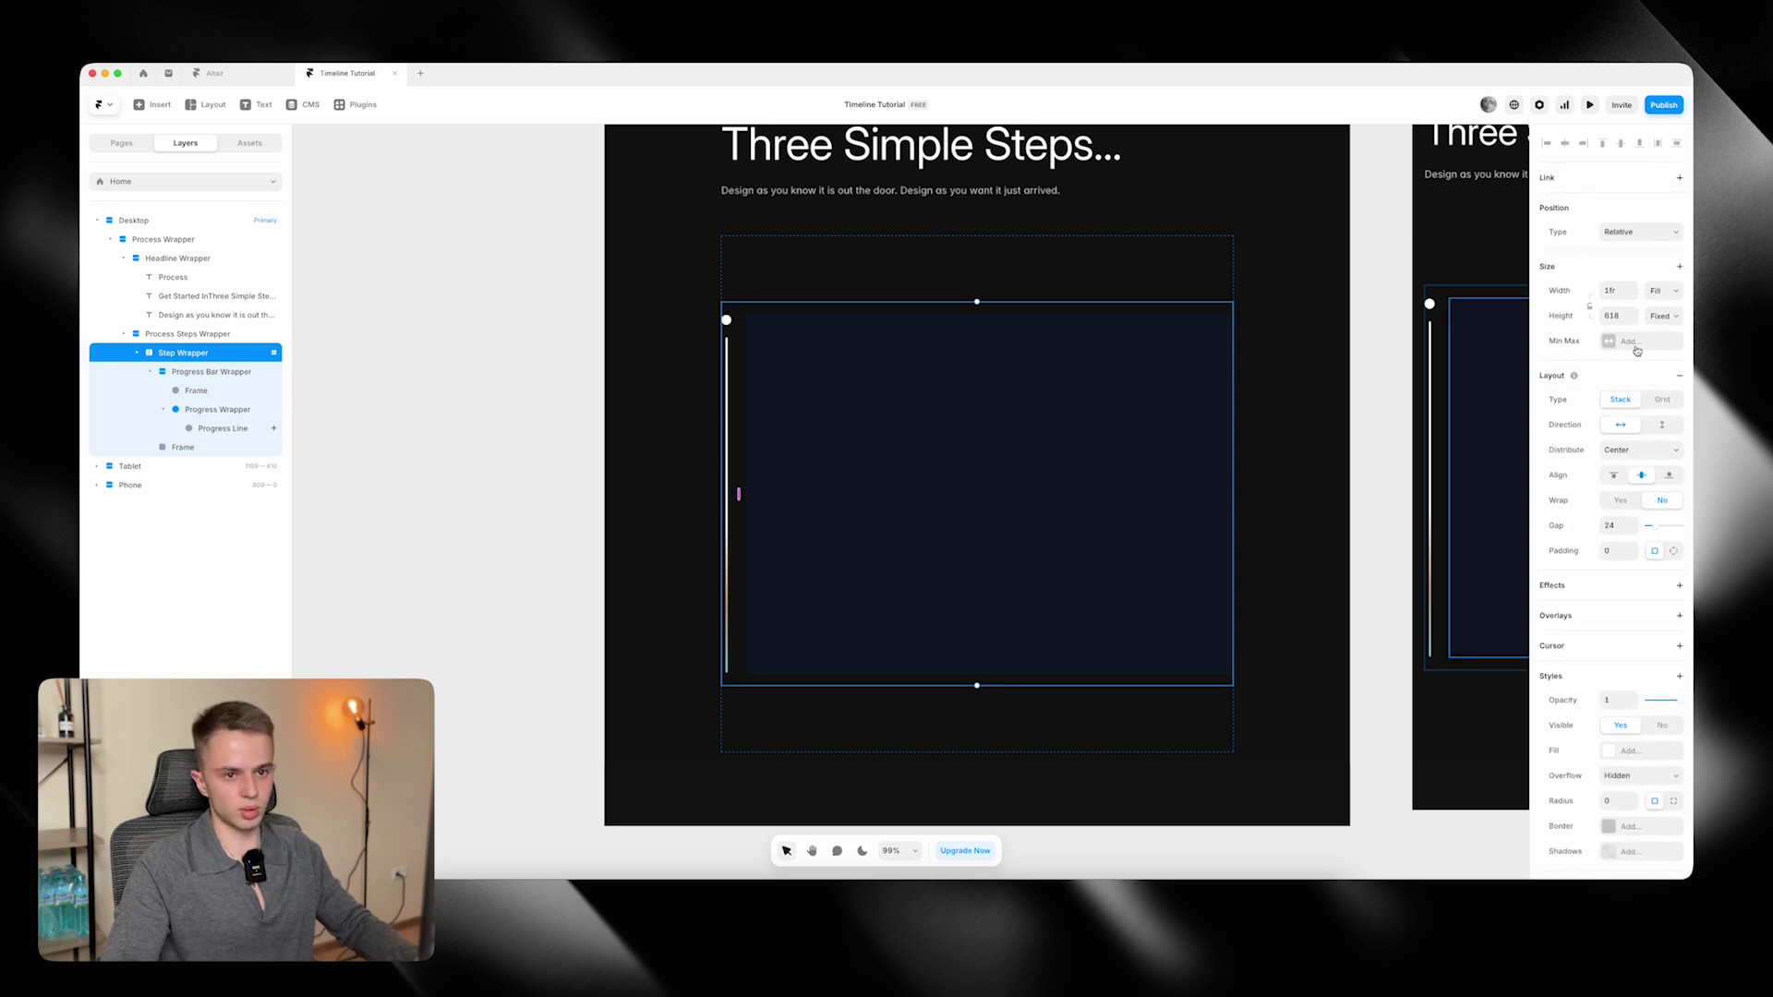
click(1671, 315)
click(1658, 349)
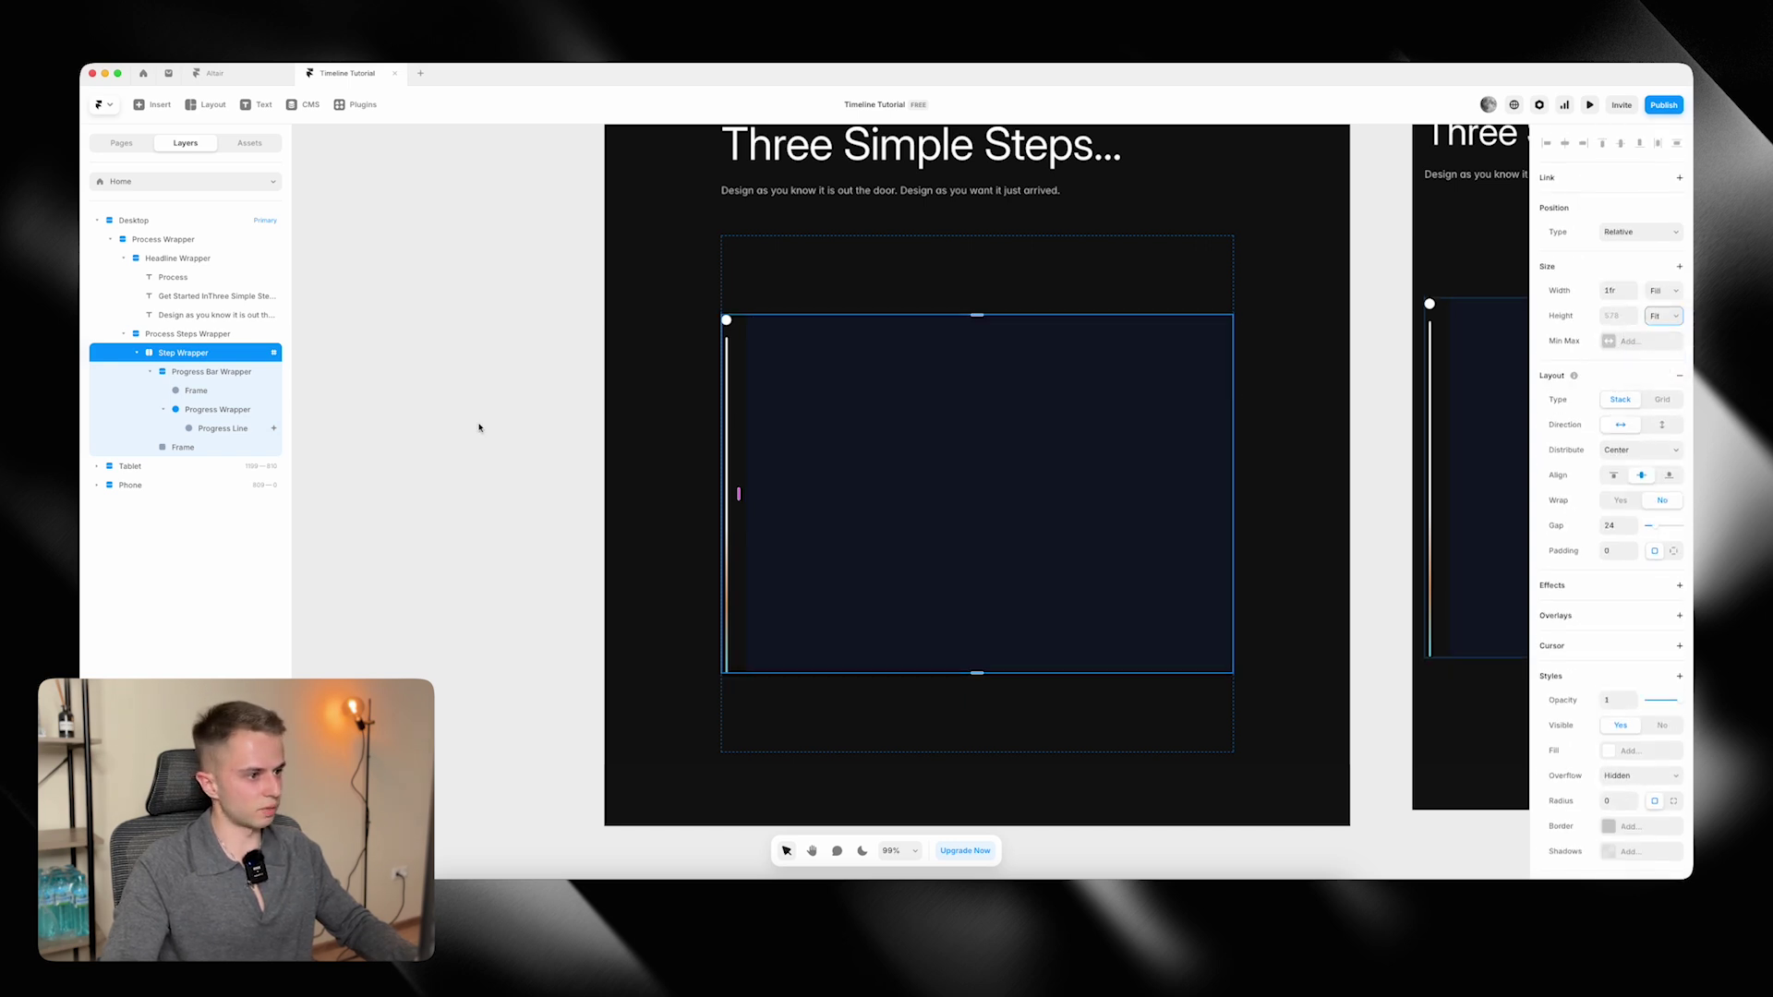
click(201, 370)
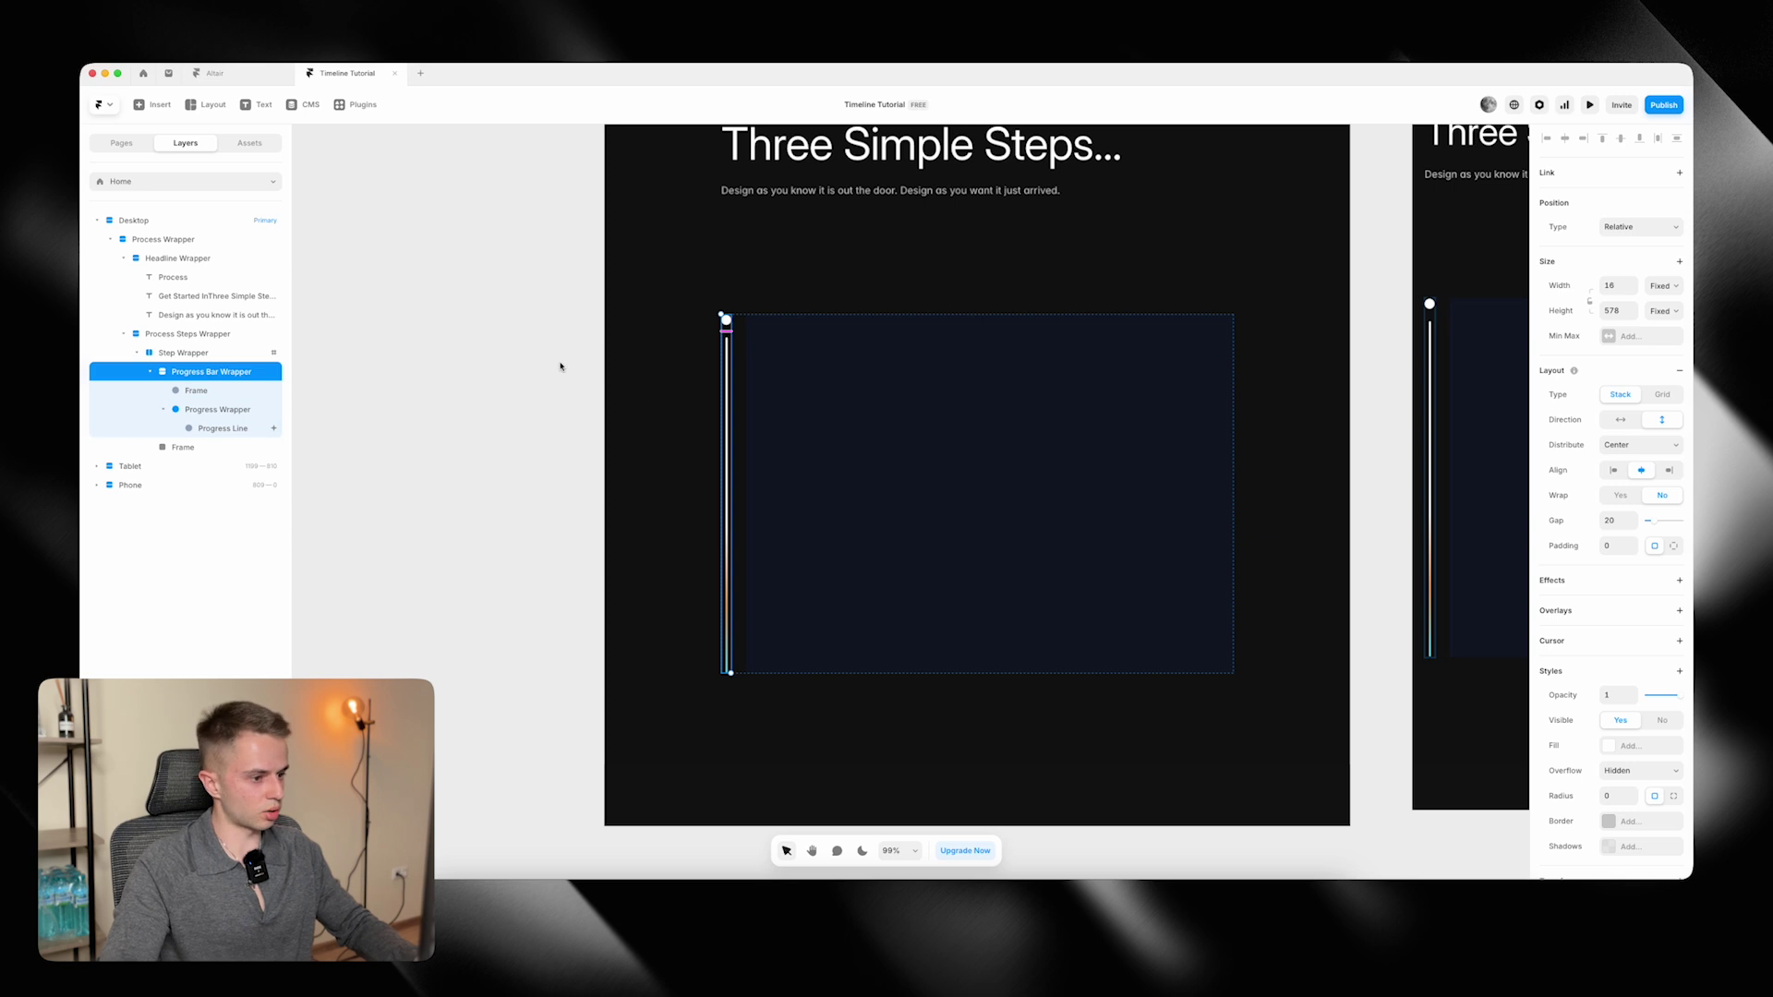
click(1661, 314)
click(1659, 350)
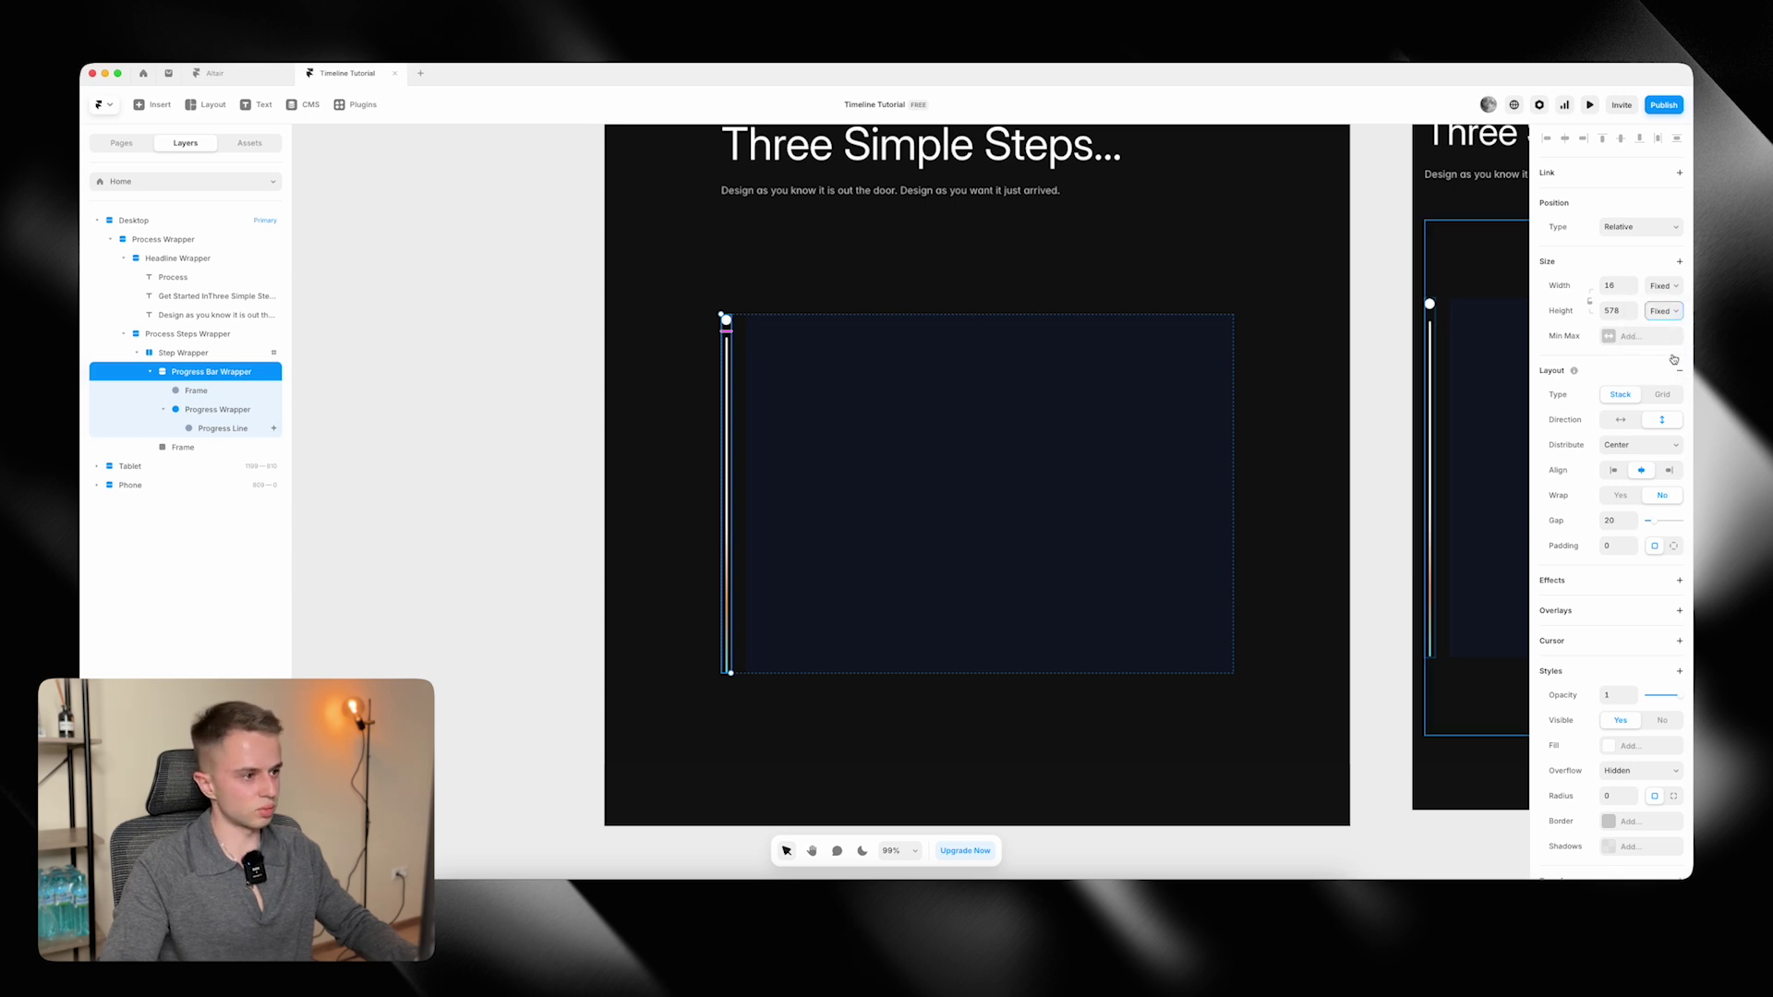
Review the Subscribe step in Figma and, back in Framer, remove the fill of the content frame beside the progress bar.
click(159, 410)
click(179, 428)
key(super+Tab)
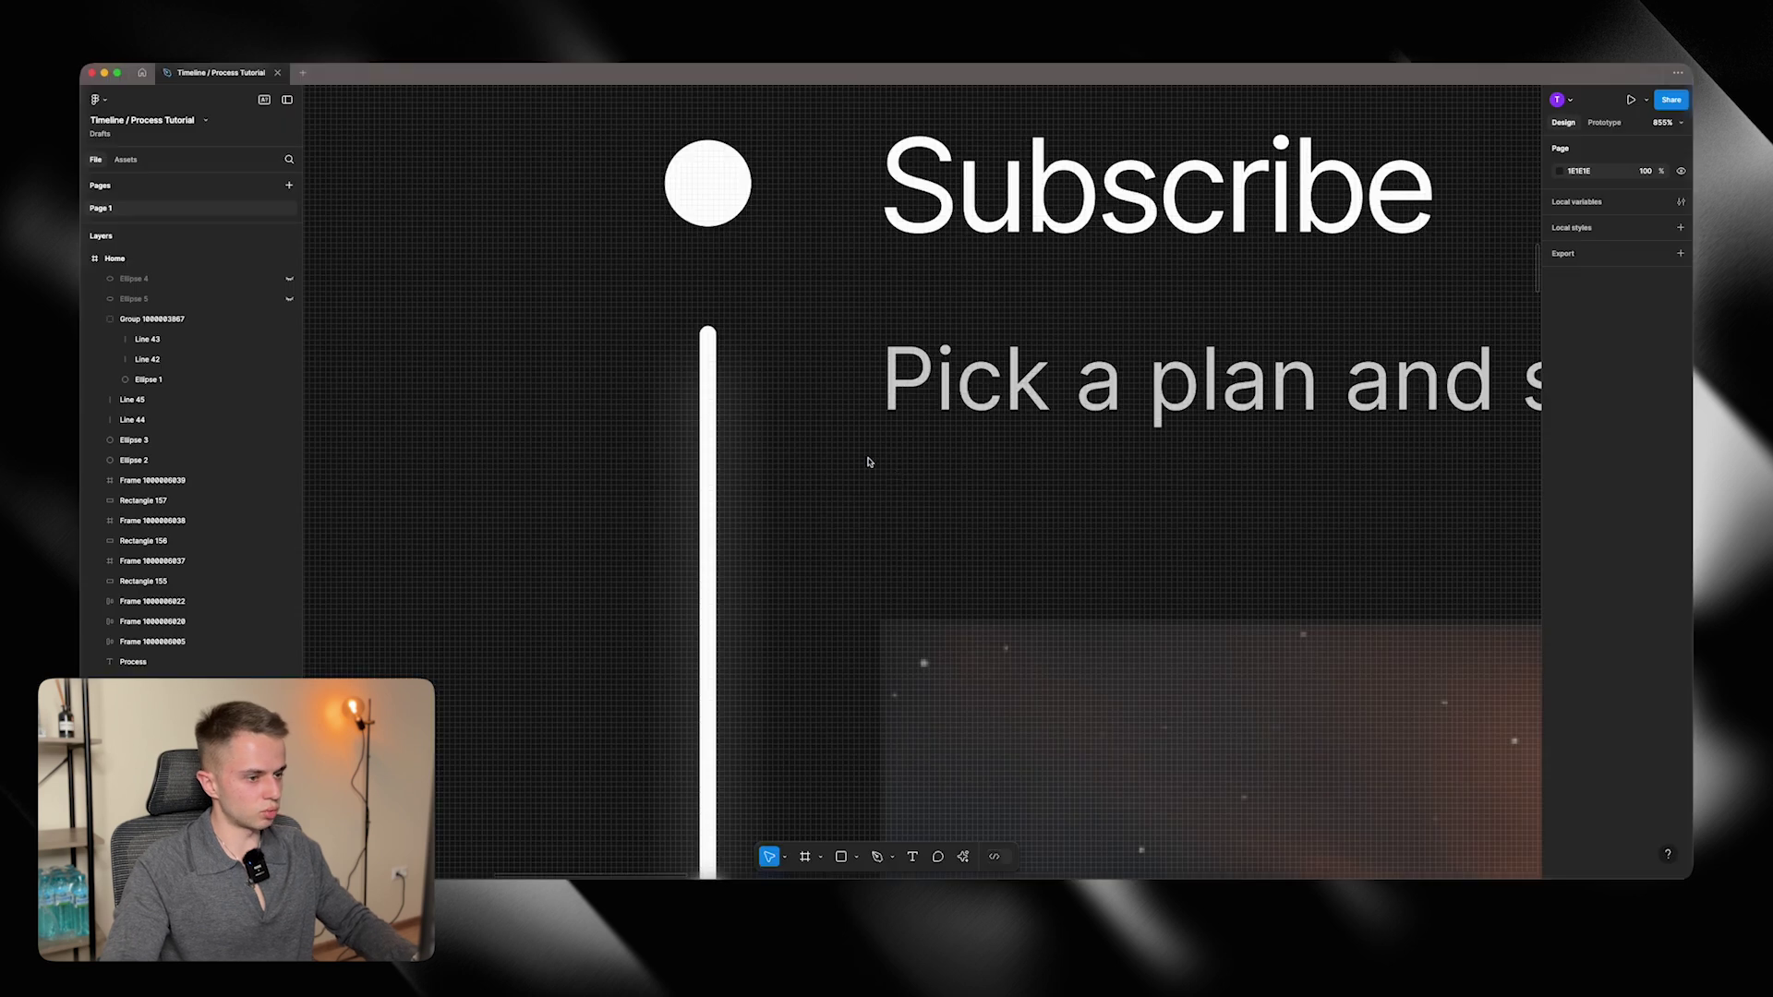
scroll(872, 426, down, 10)
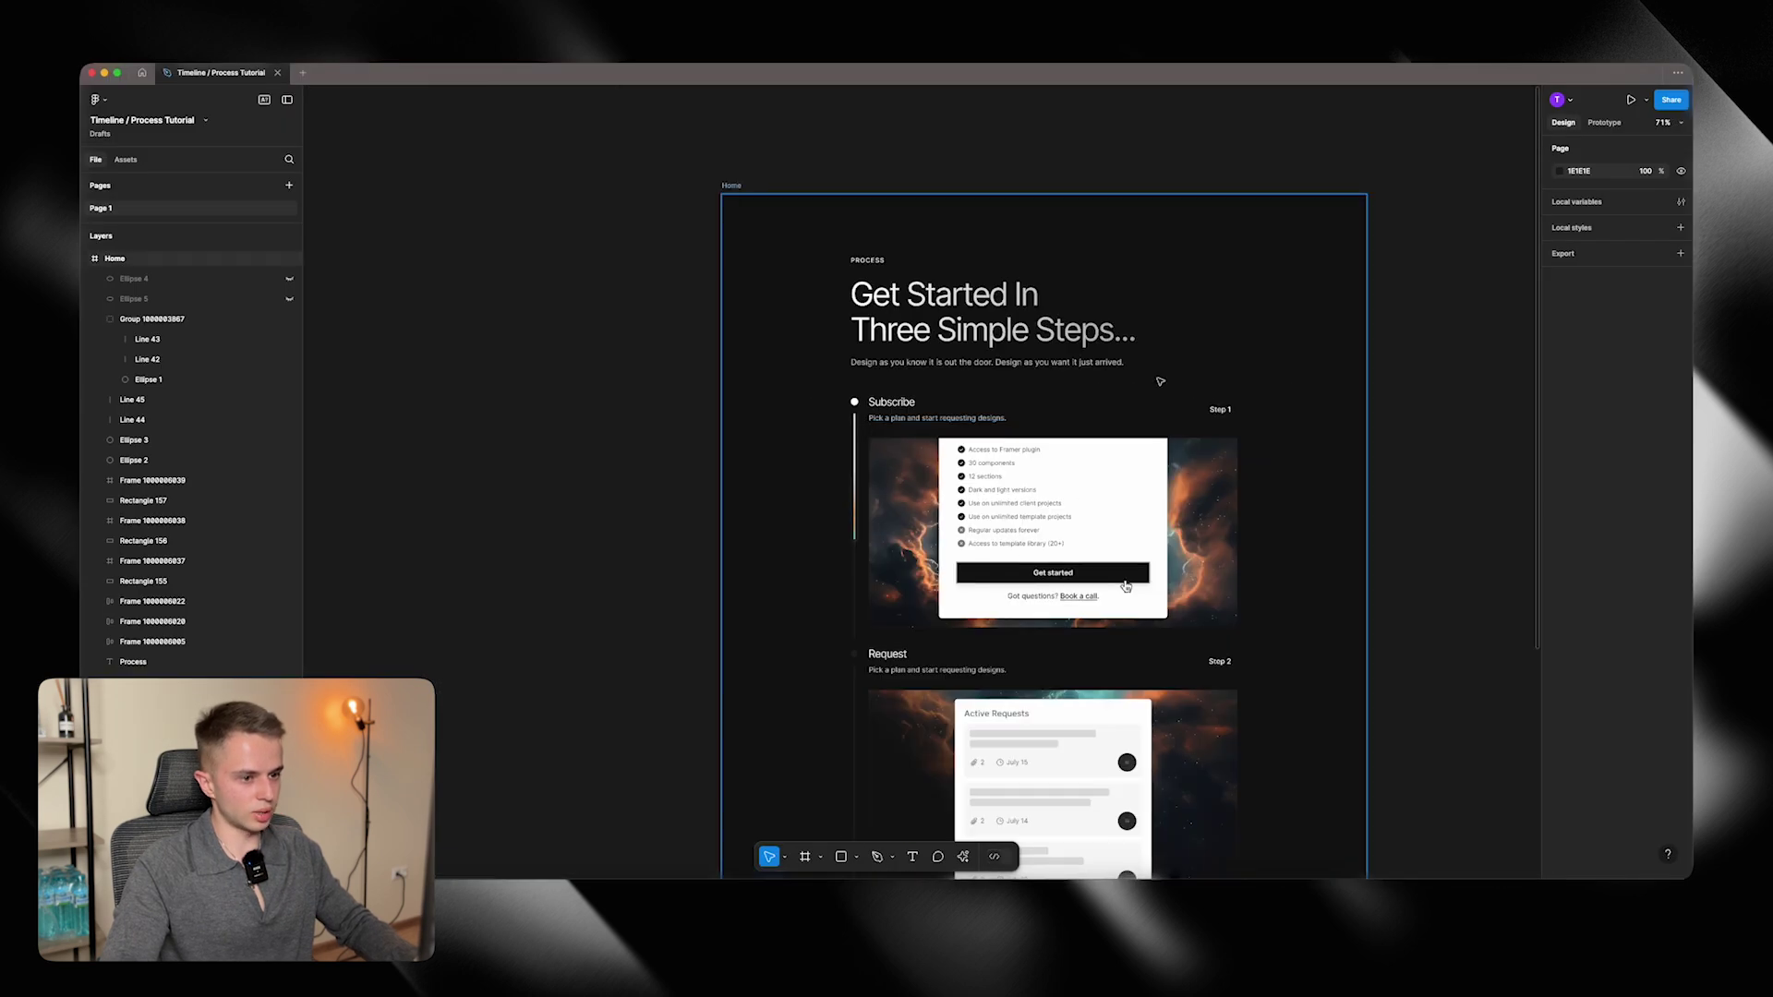
scroll(870, 424, up, 3)
key(super+Tab)
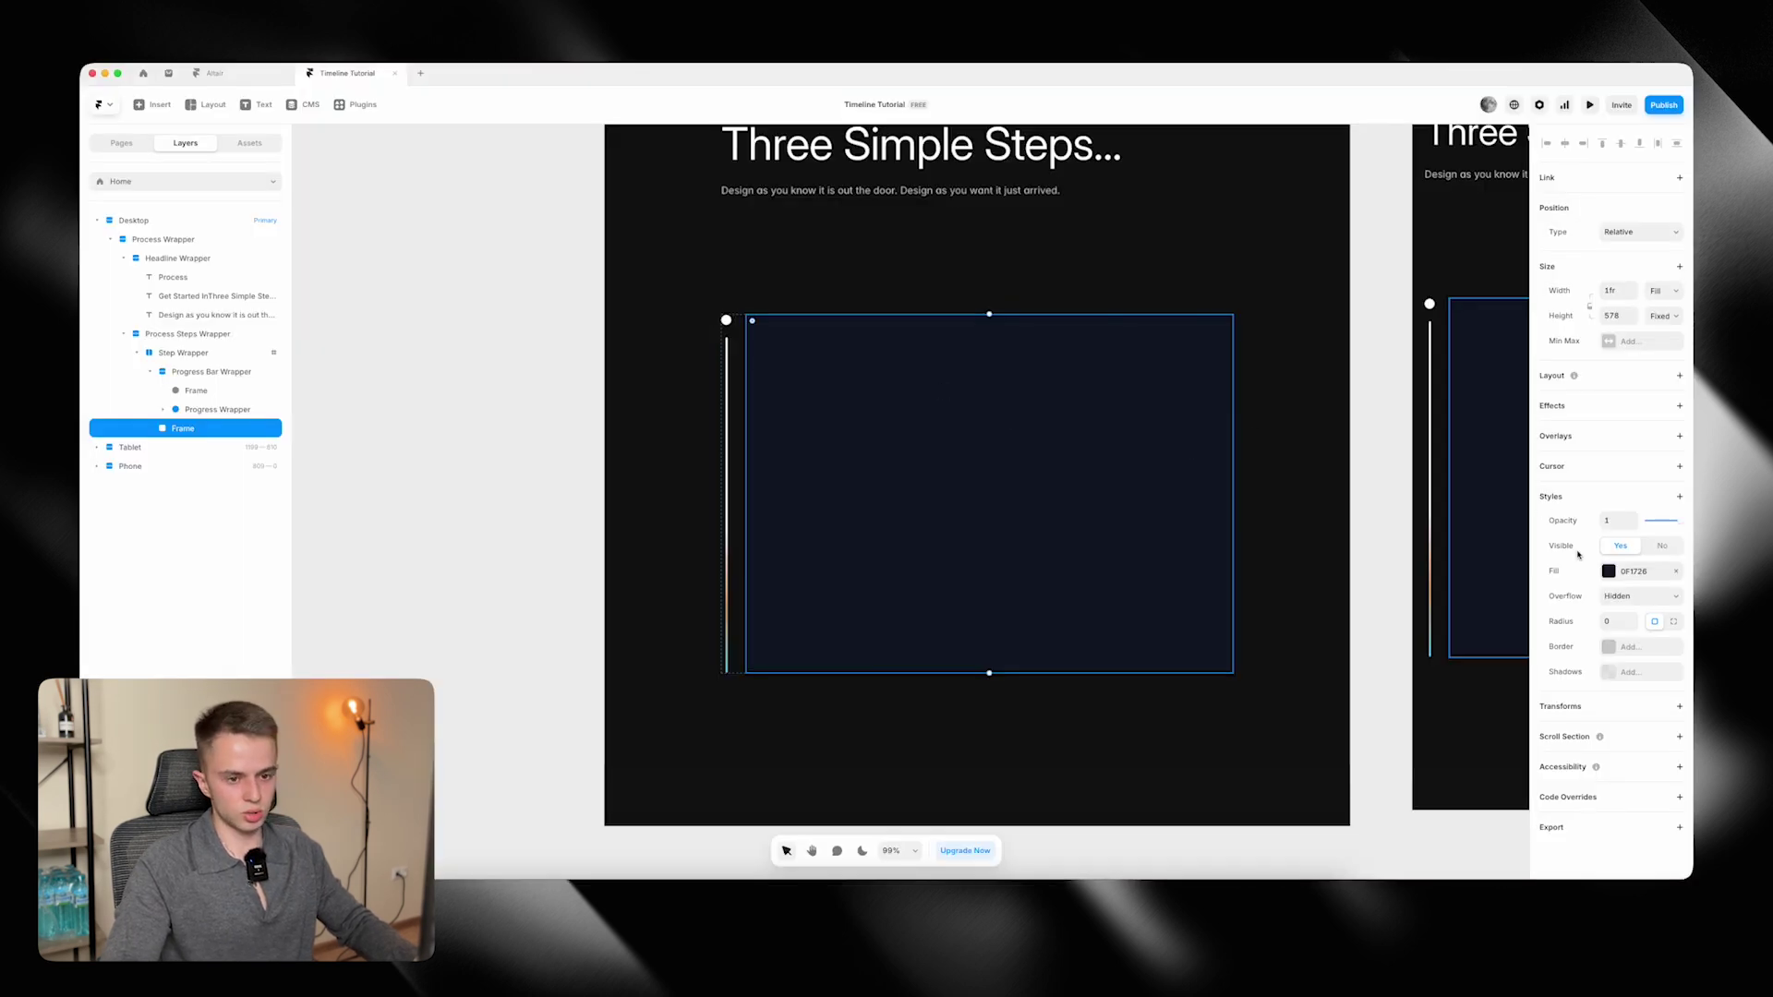
click(1673, 572)
Turn the content frame into a vertical stack with a gap of 32, checking the Subscribe block's spacing in Figma.
key(super+Tab)
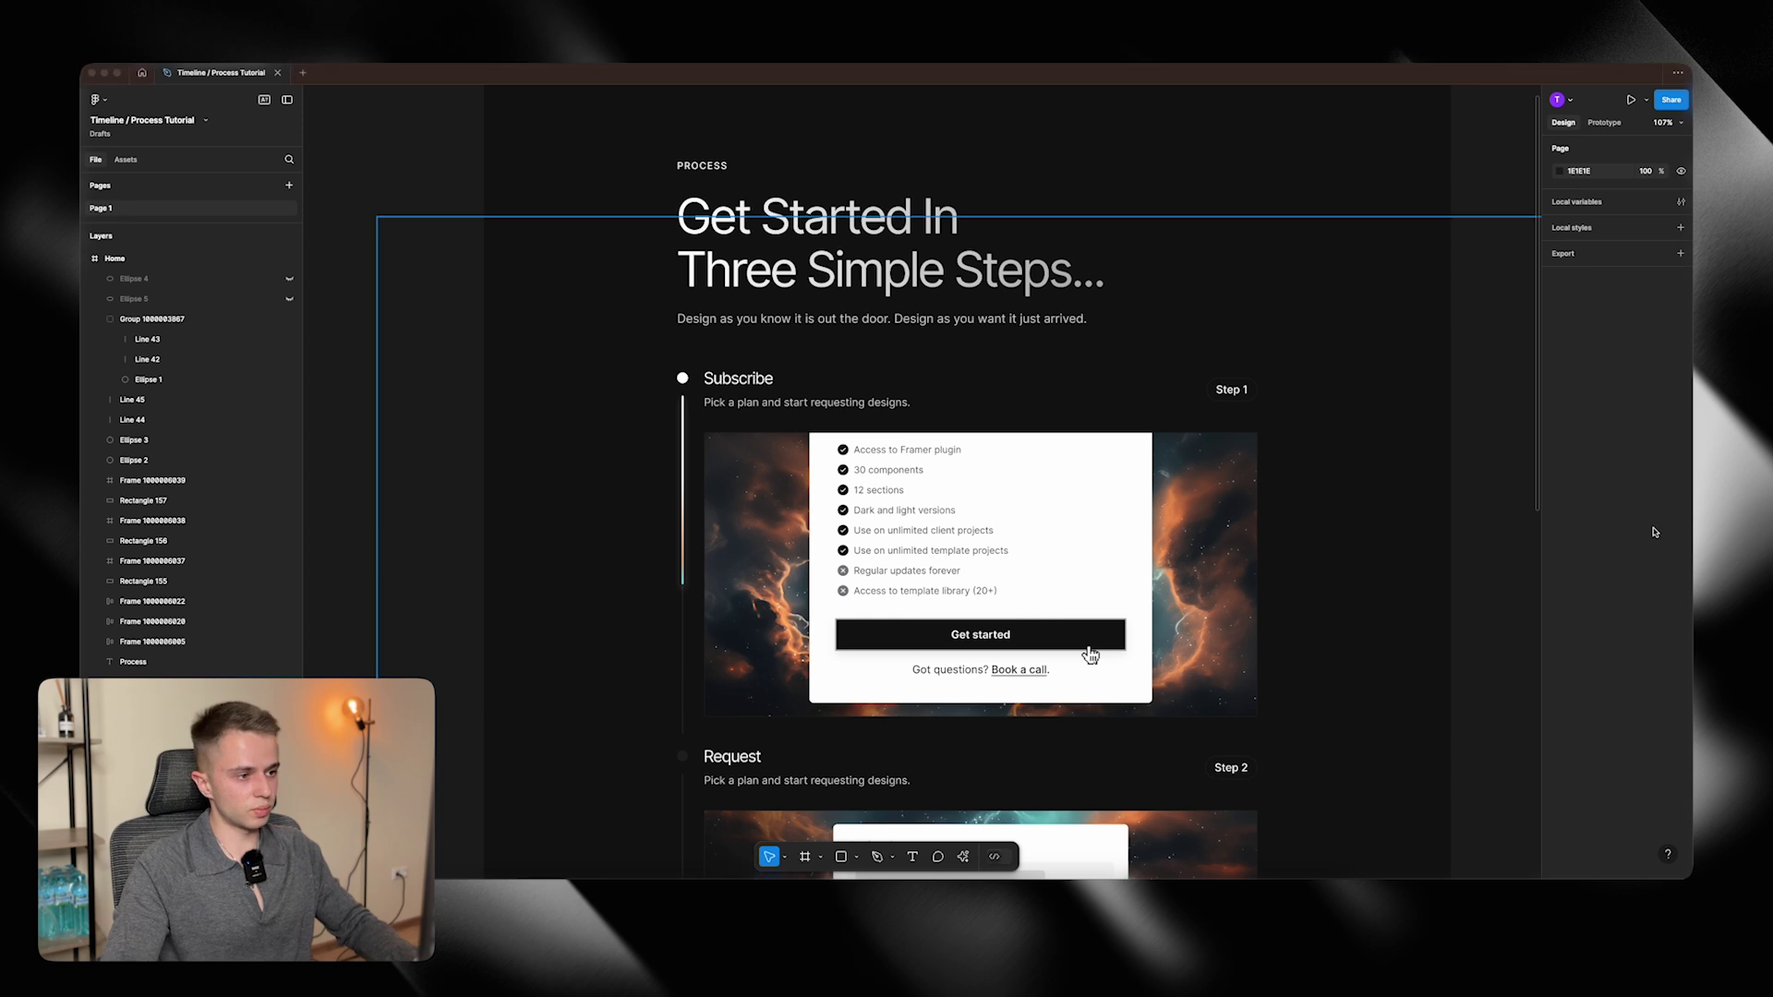
key(super+Tab)
click(1653, 380)
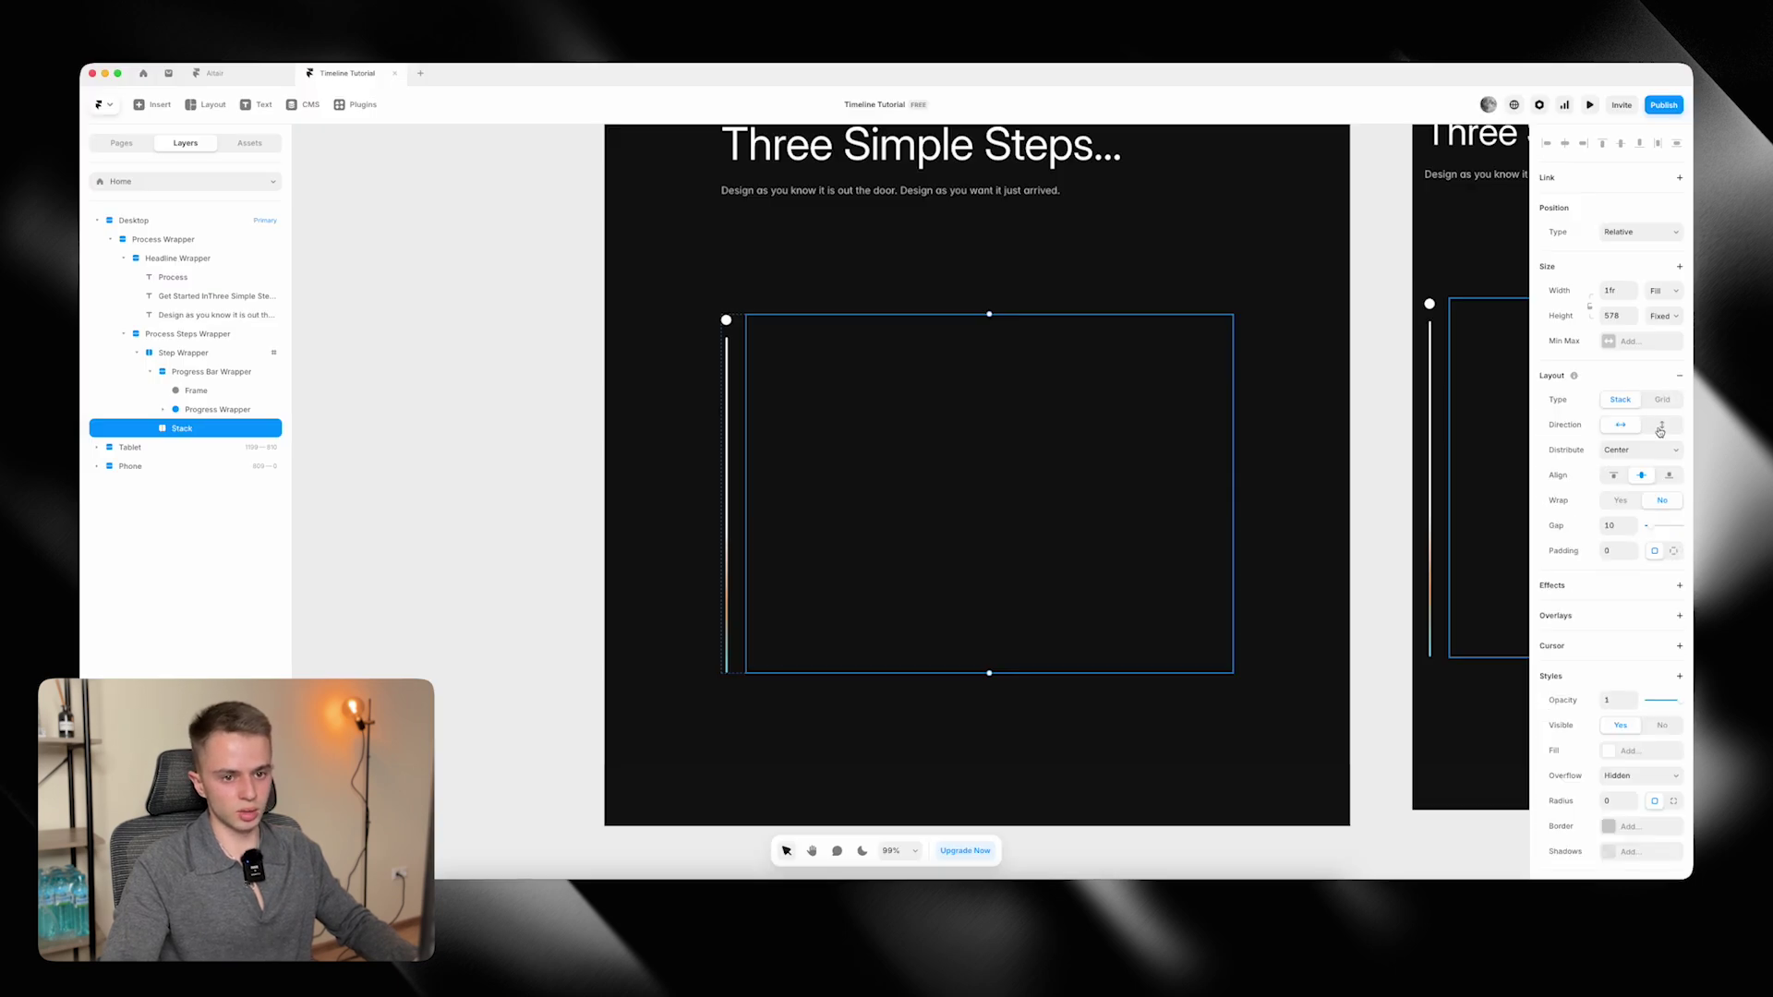
key(super+Tab)
click(777, 452)
key(super+Tab)
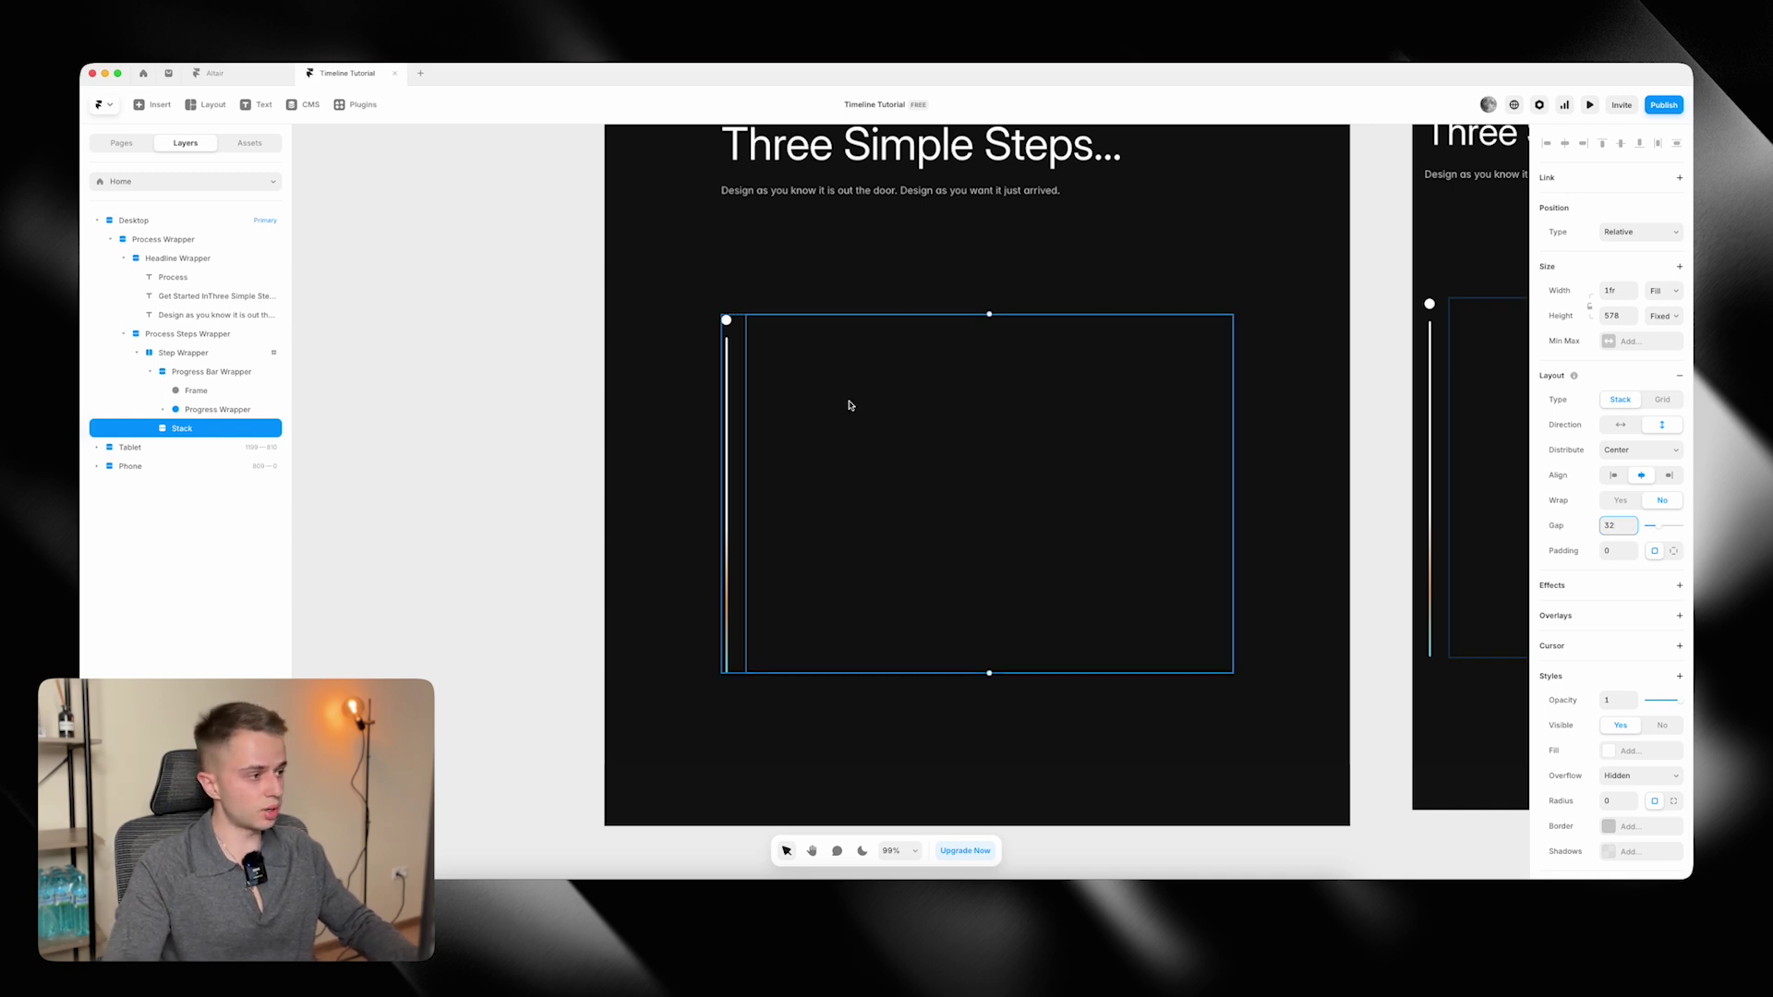
Draw a header frame about 424 by 67 inside the stack, set its width to Fill and remove its fill.
key(super+Tab)
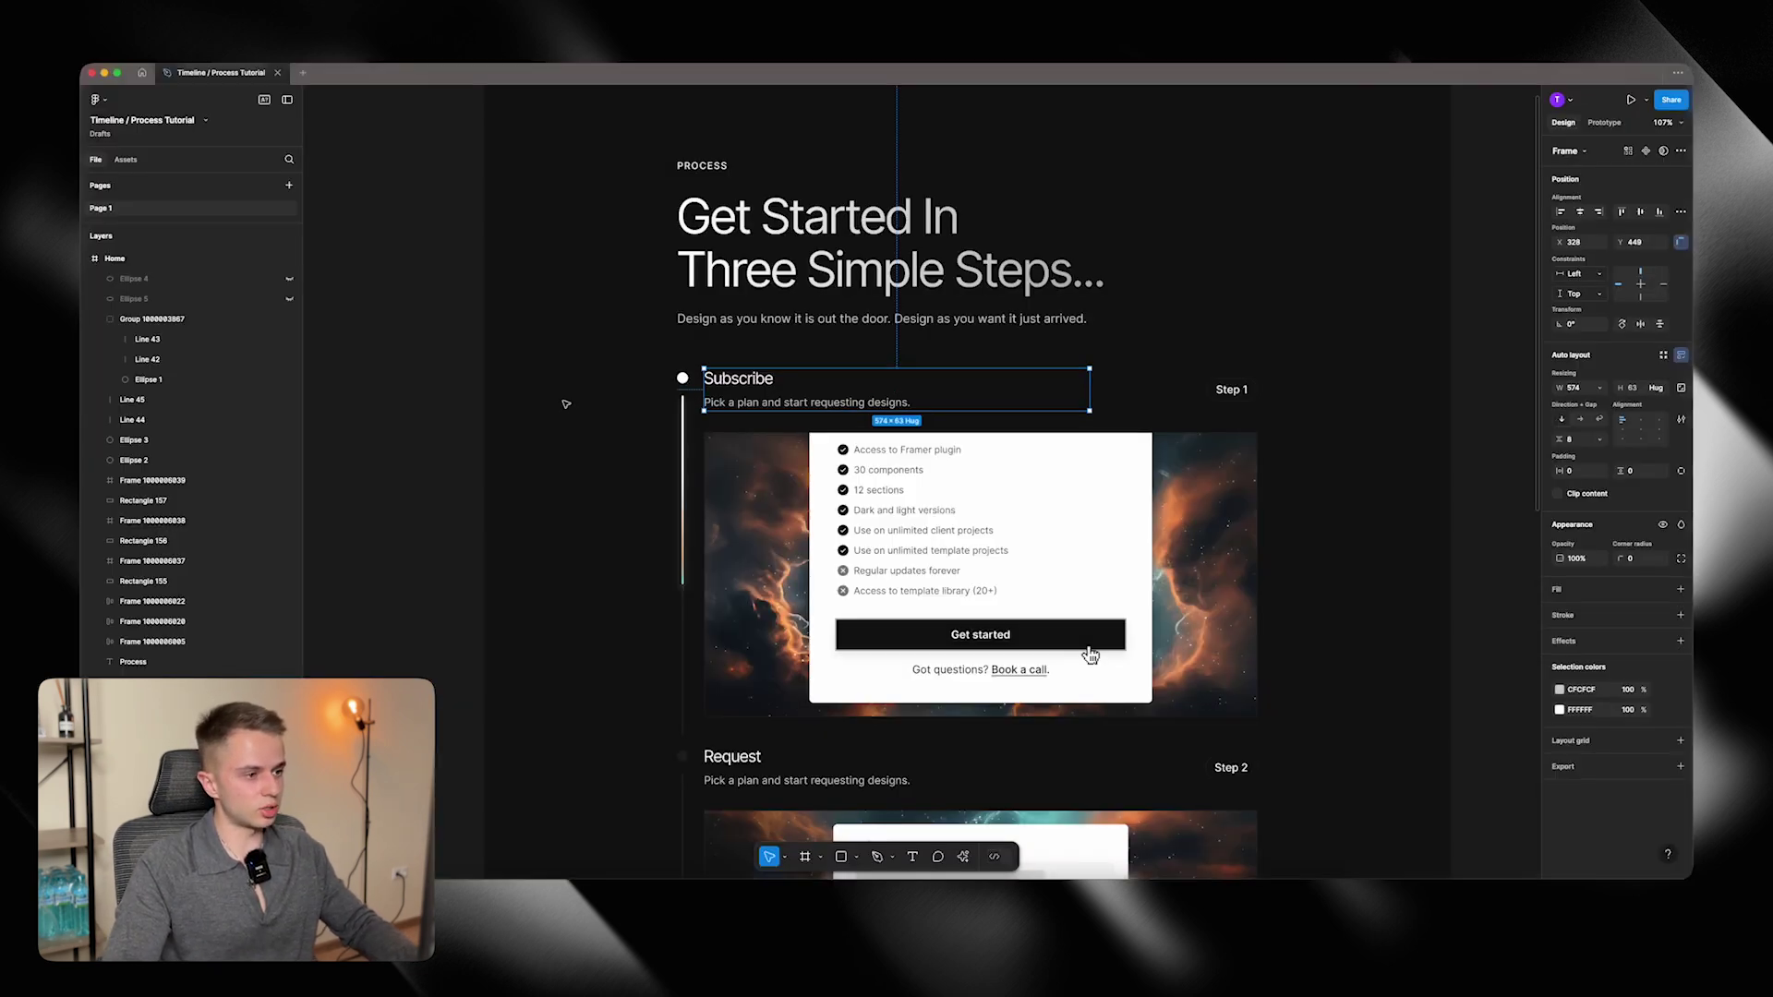
key(super+Tab)
click(788, 364)
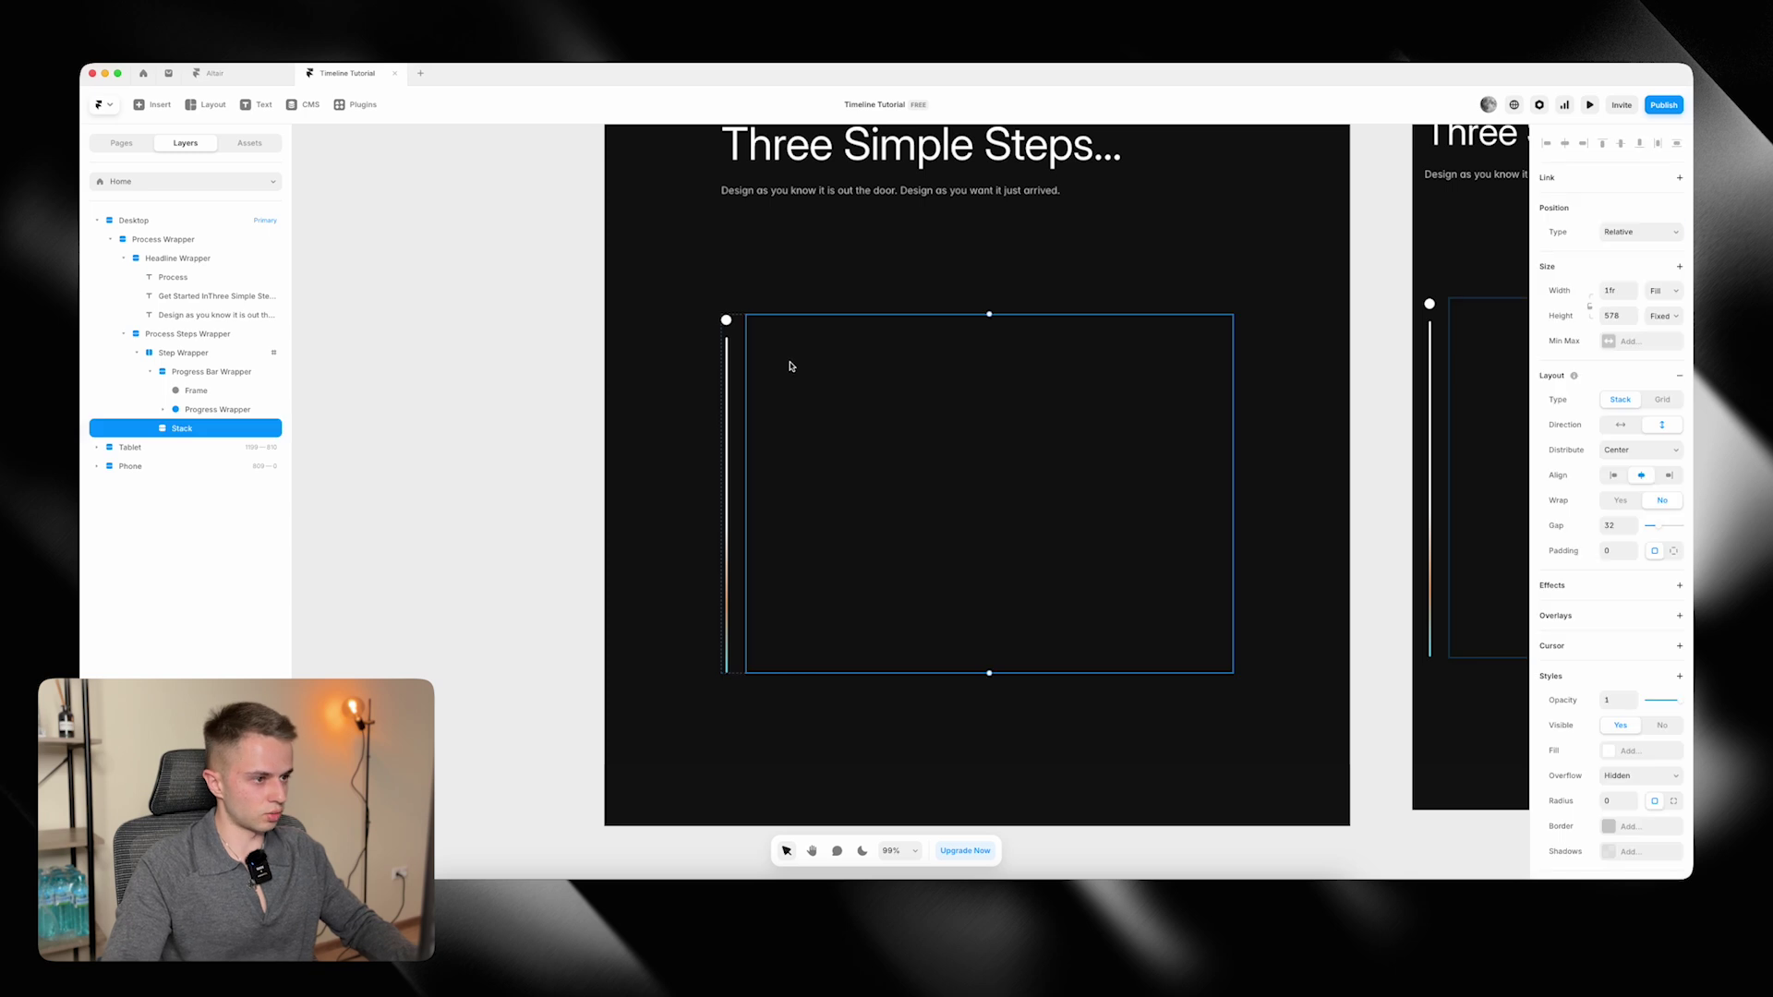
key(f)
drag(760, 341, 1025, 385)
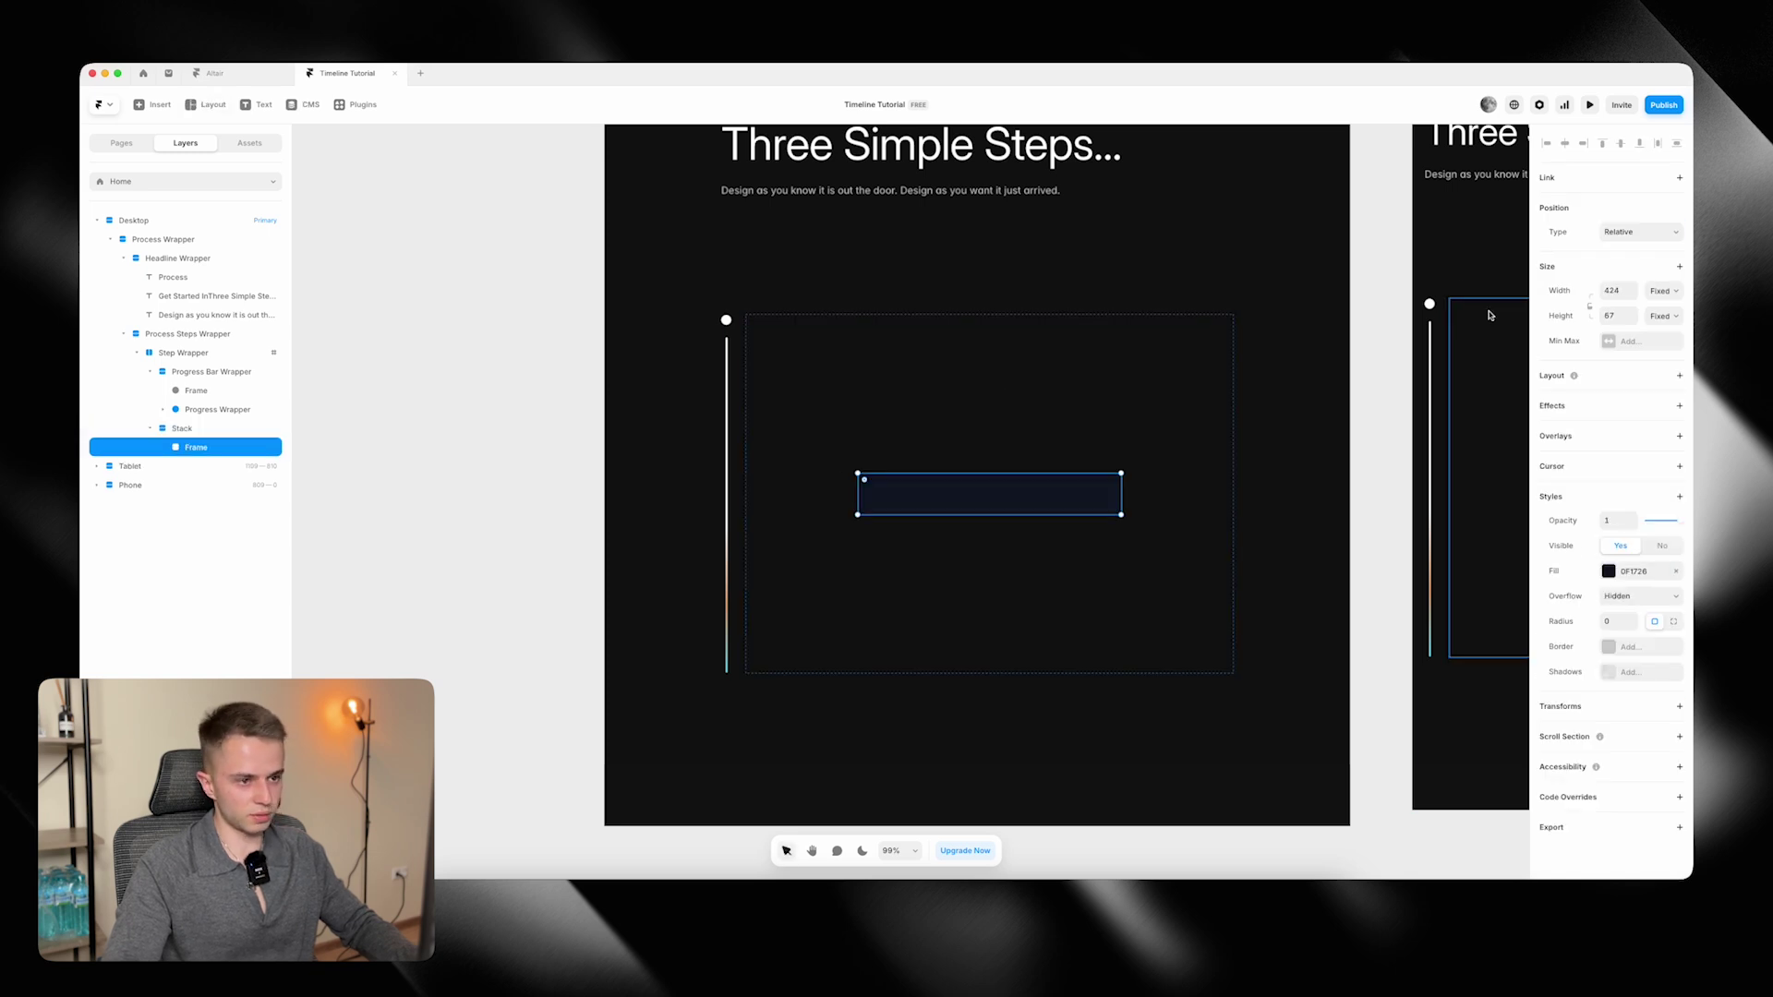
click(1662, 294)
click(1653, 322)
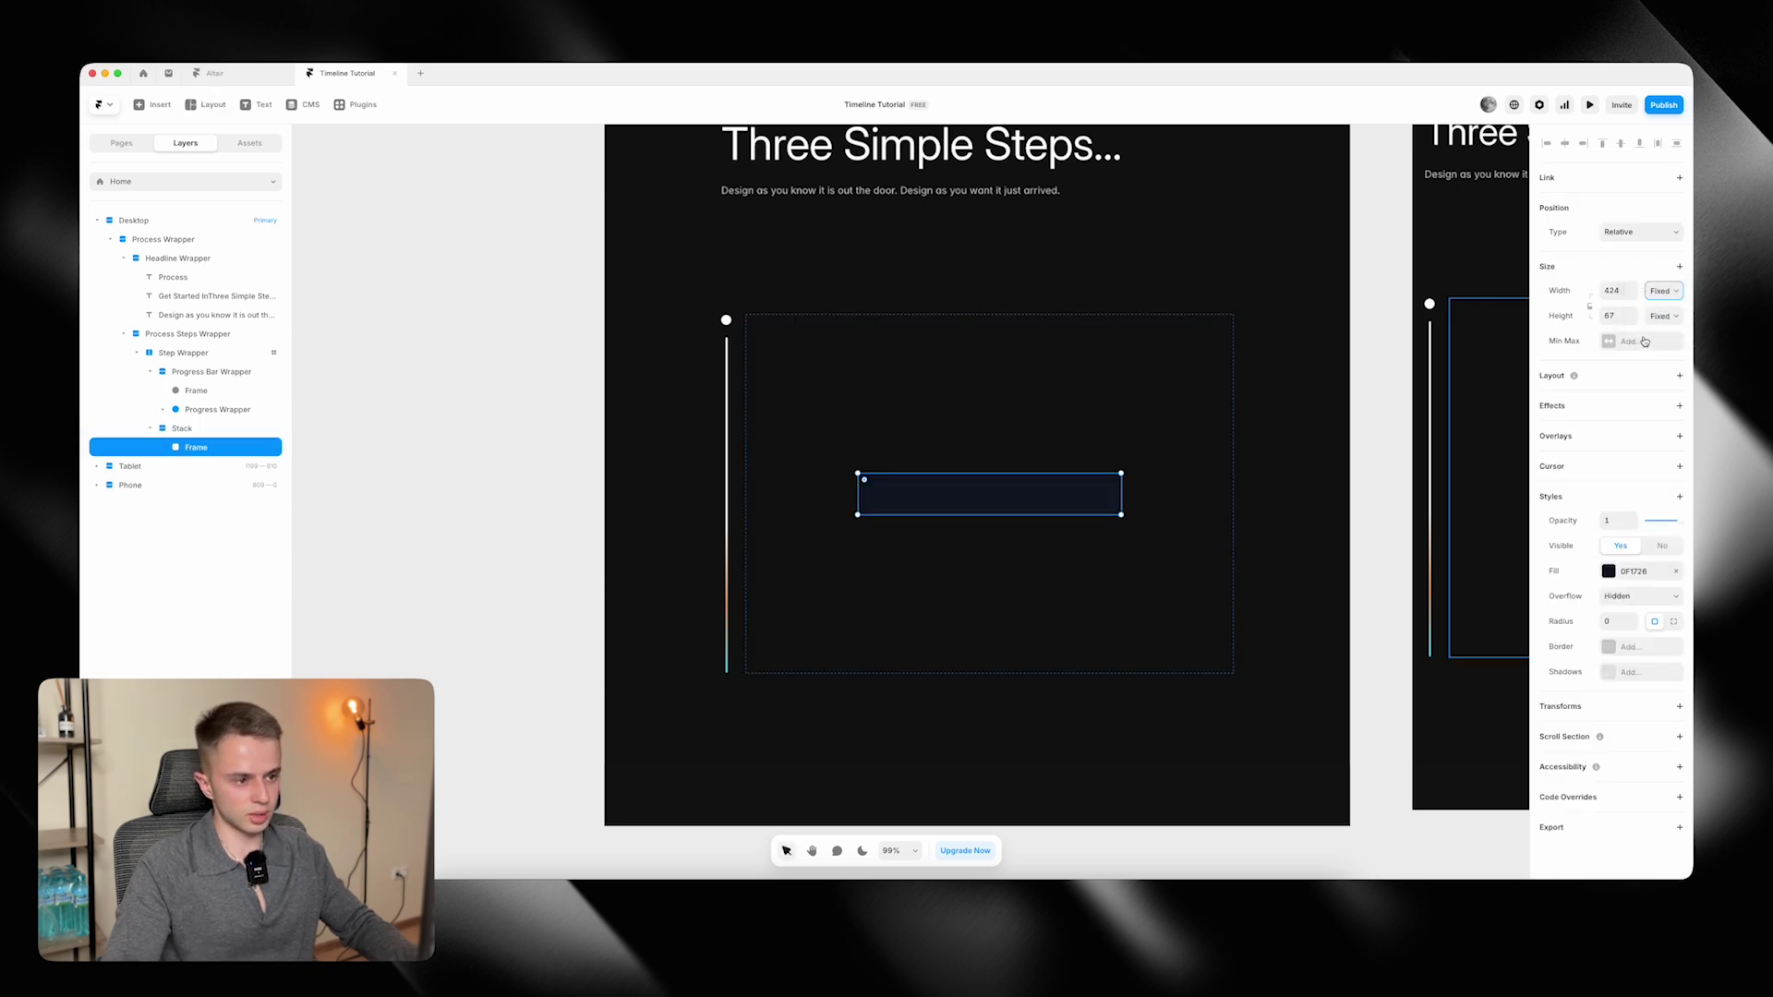
click(1674, 574)
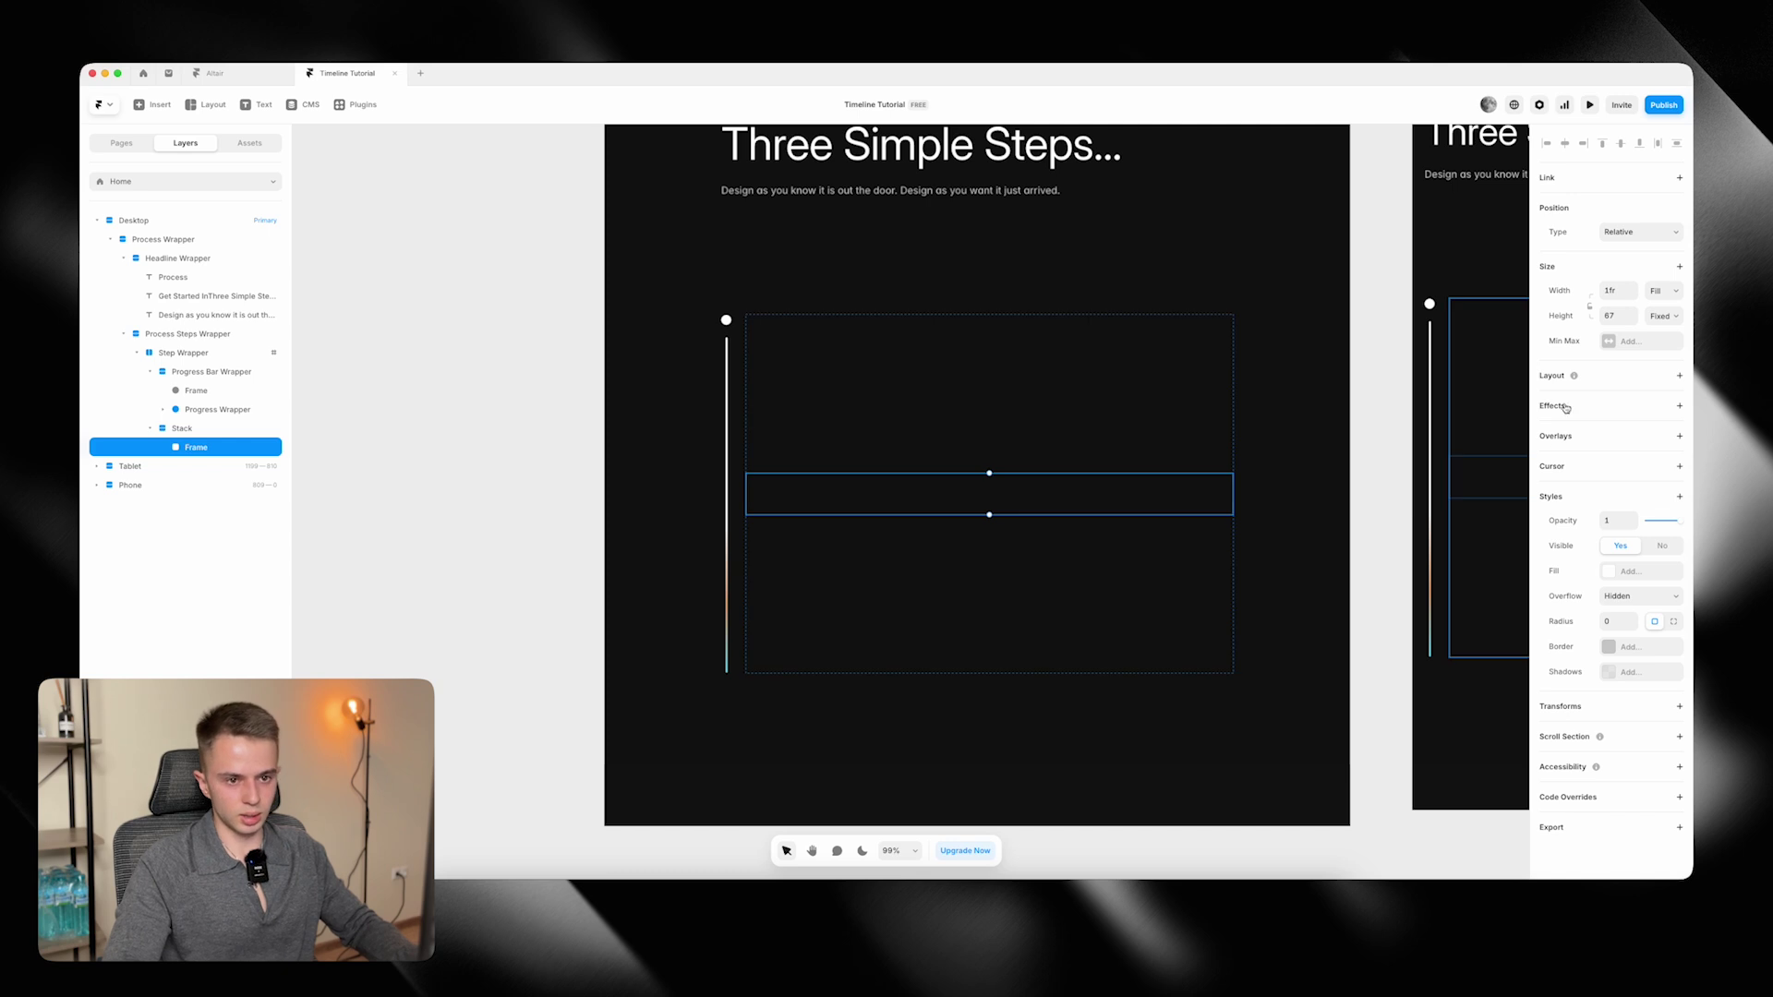
Switch to Figma and select the Subscribe text block together with the Step 1 badge to examine the header layout.
click(1591, 389)
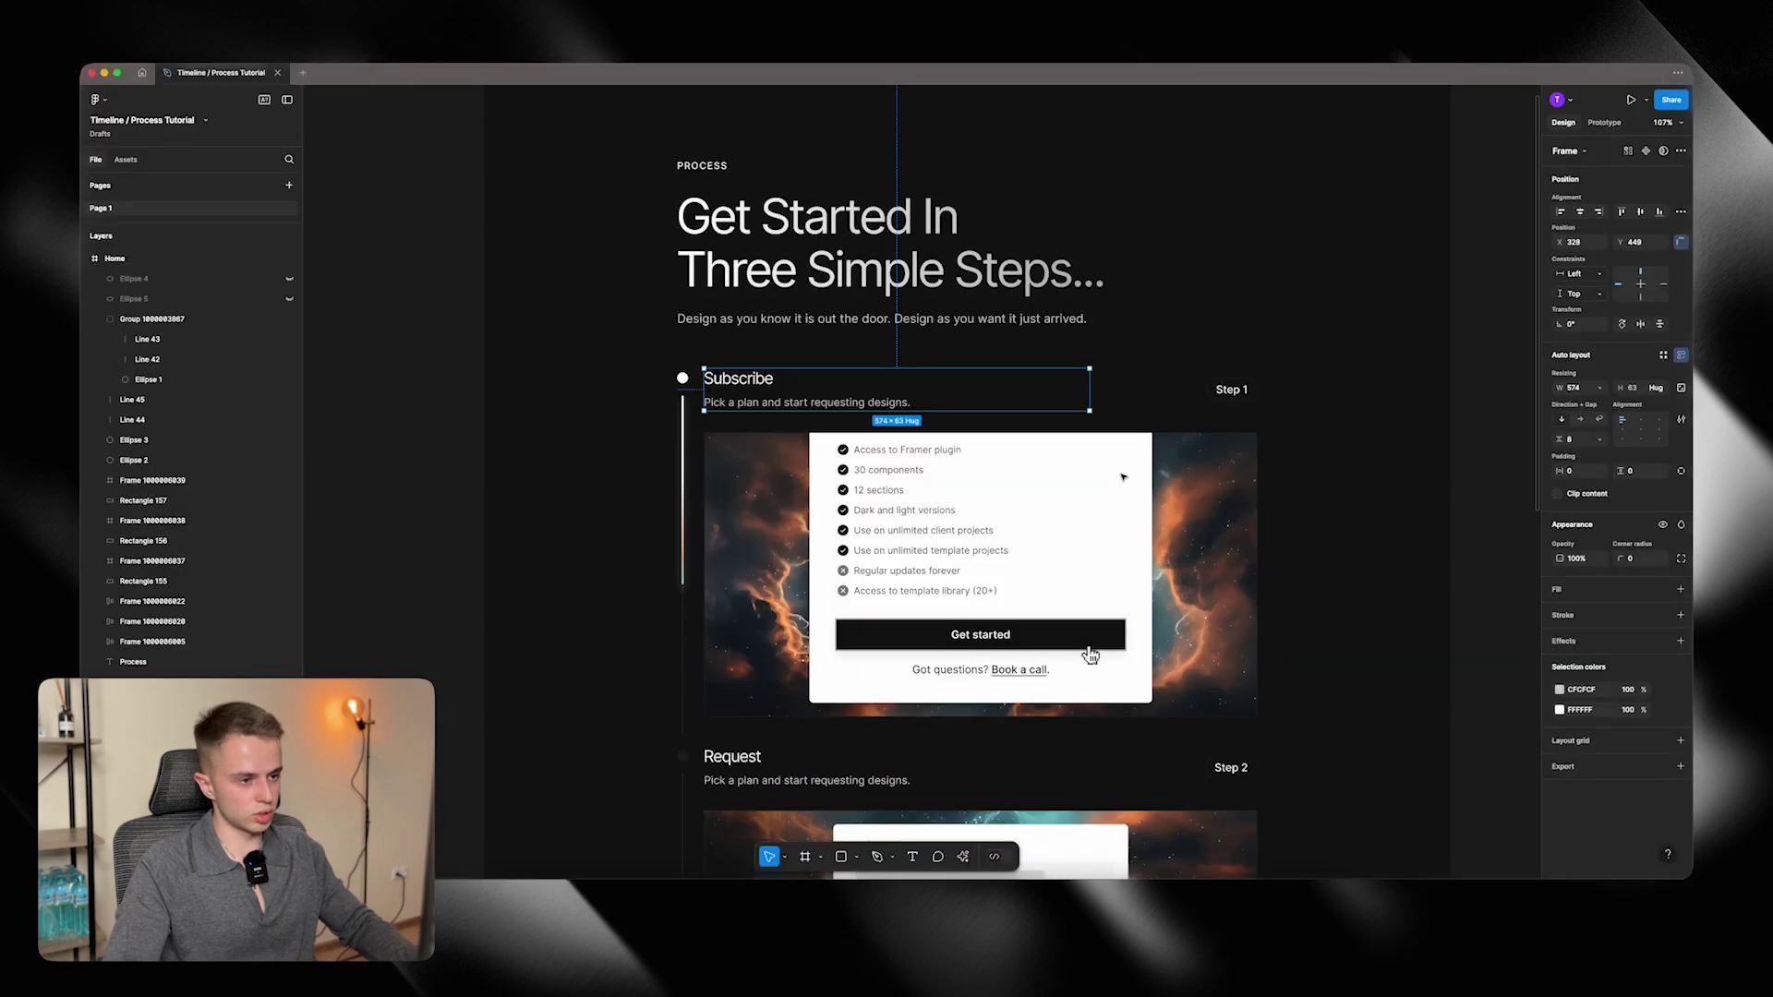
shift+click(1230, 388)
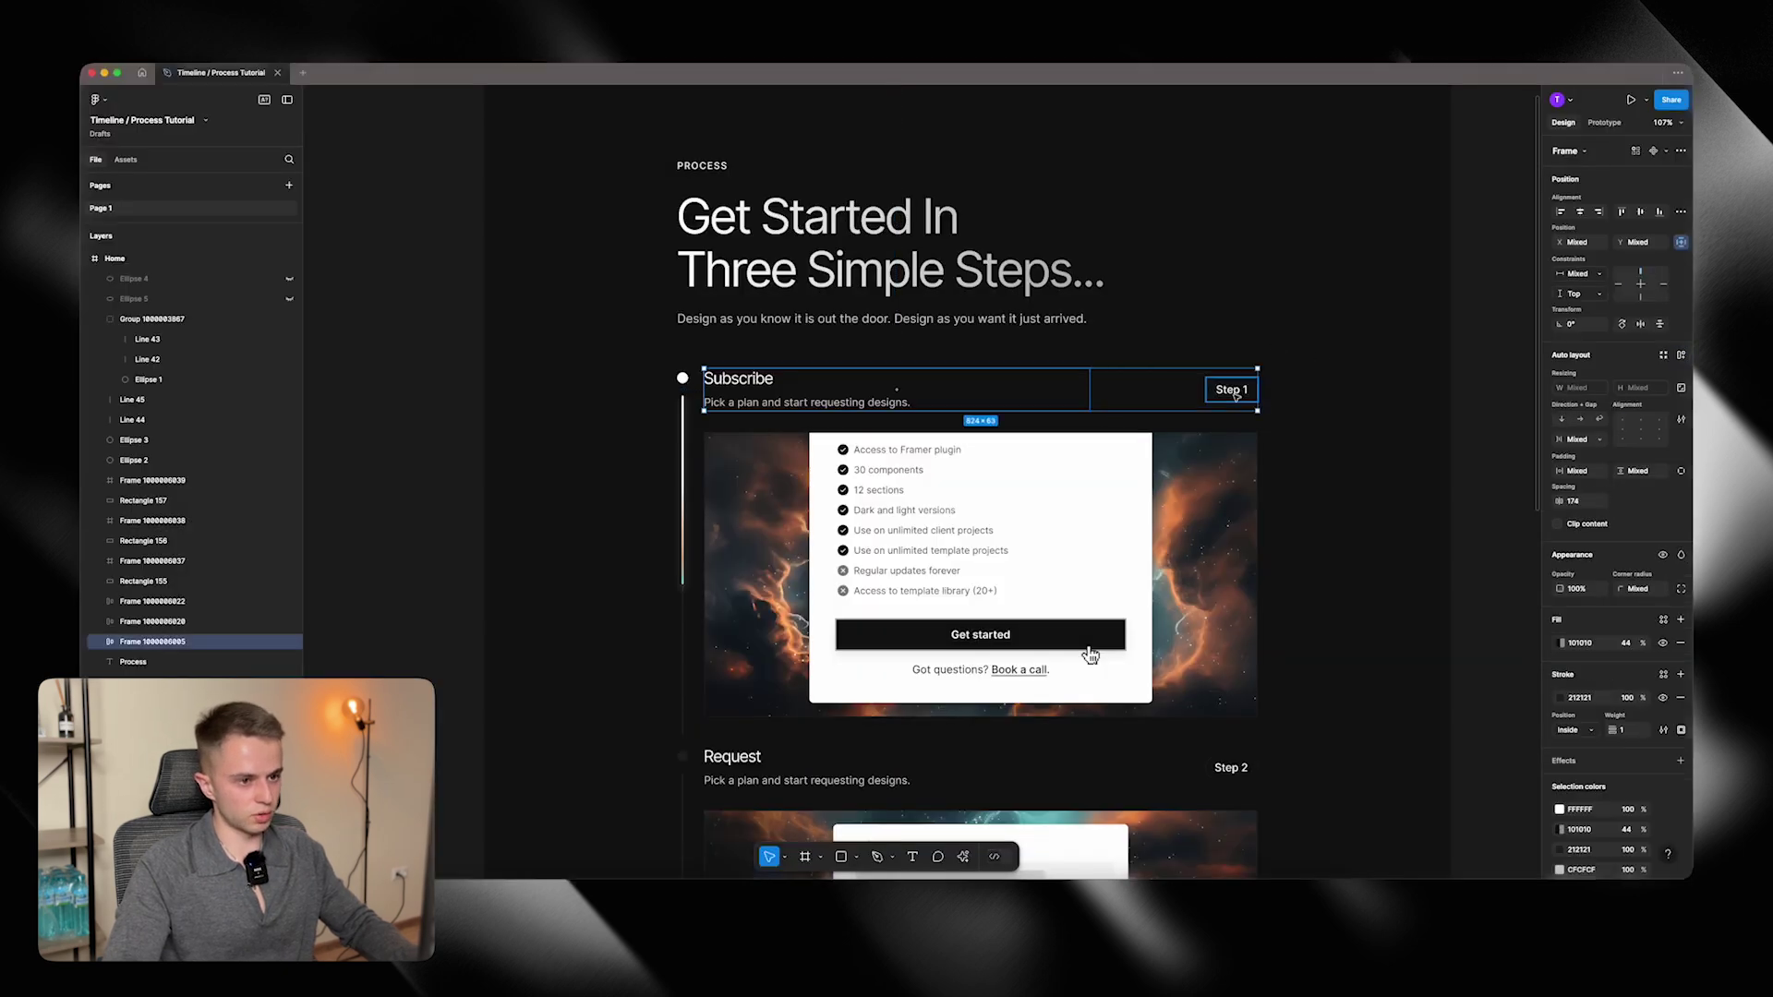
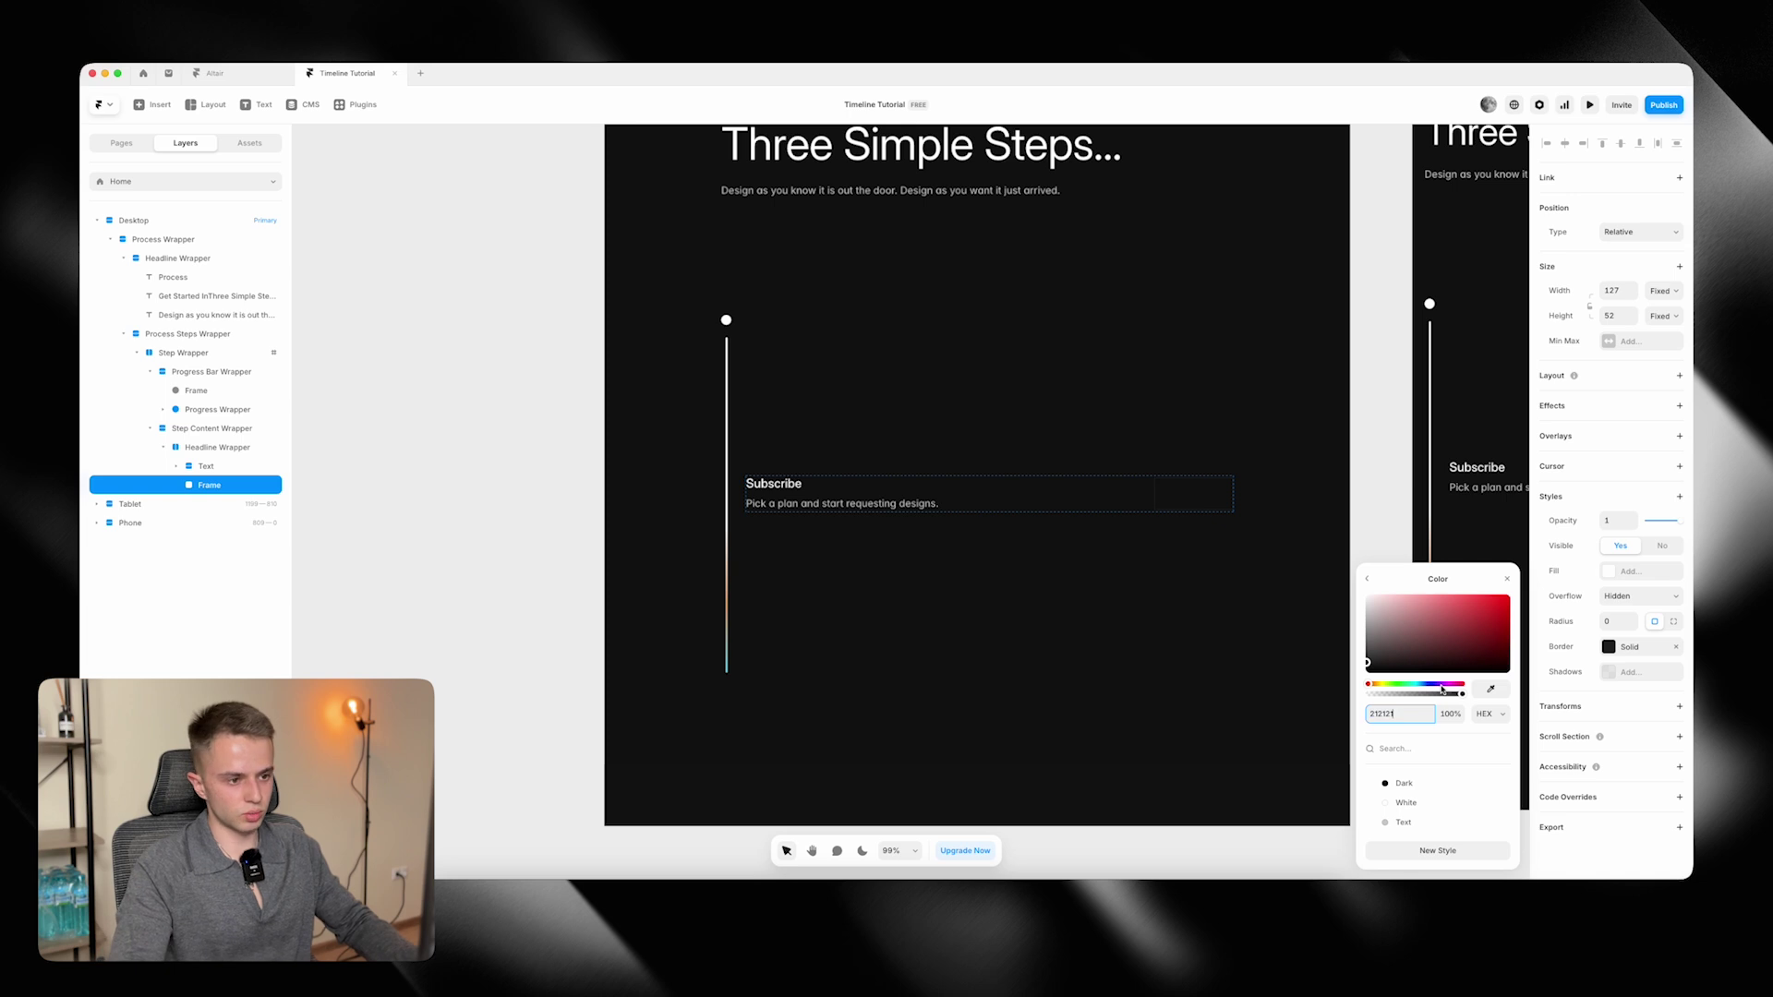
Set the corner radius of the small badge frame beside the Subscribe text to 100 and turn it into a horizontal stack.
click(1619, 617)
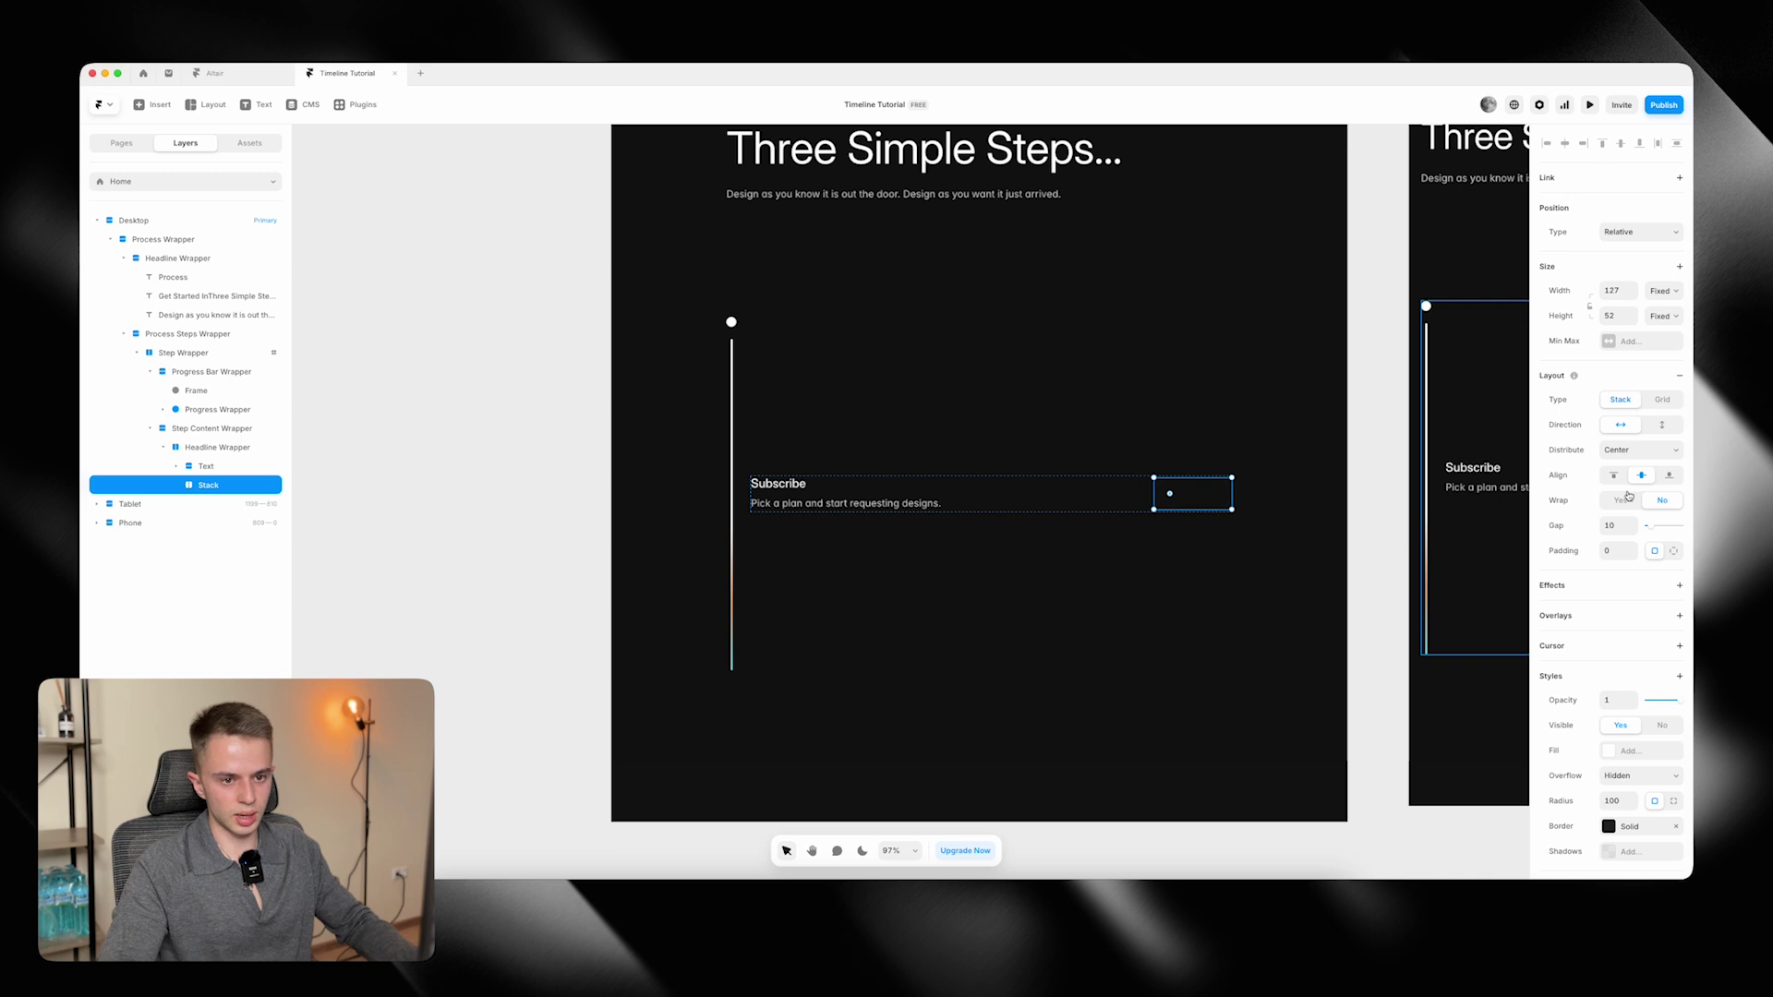
scroll(1373, 453, up, 2)
Add a "Step 1" text inside the badge stack and apply the Heading 3 text style to it.
click(722, 490)
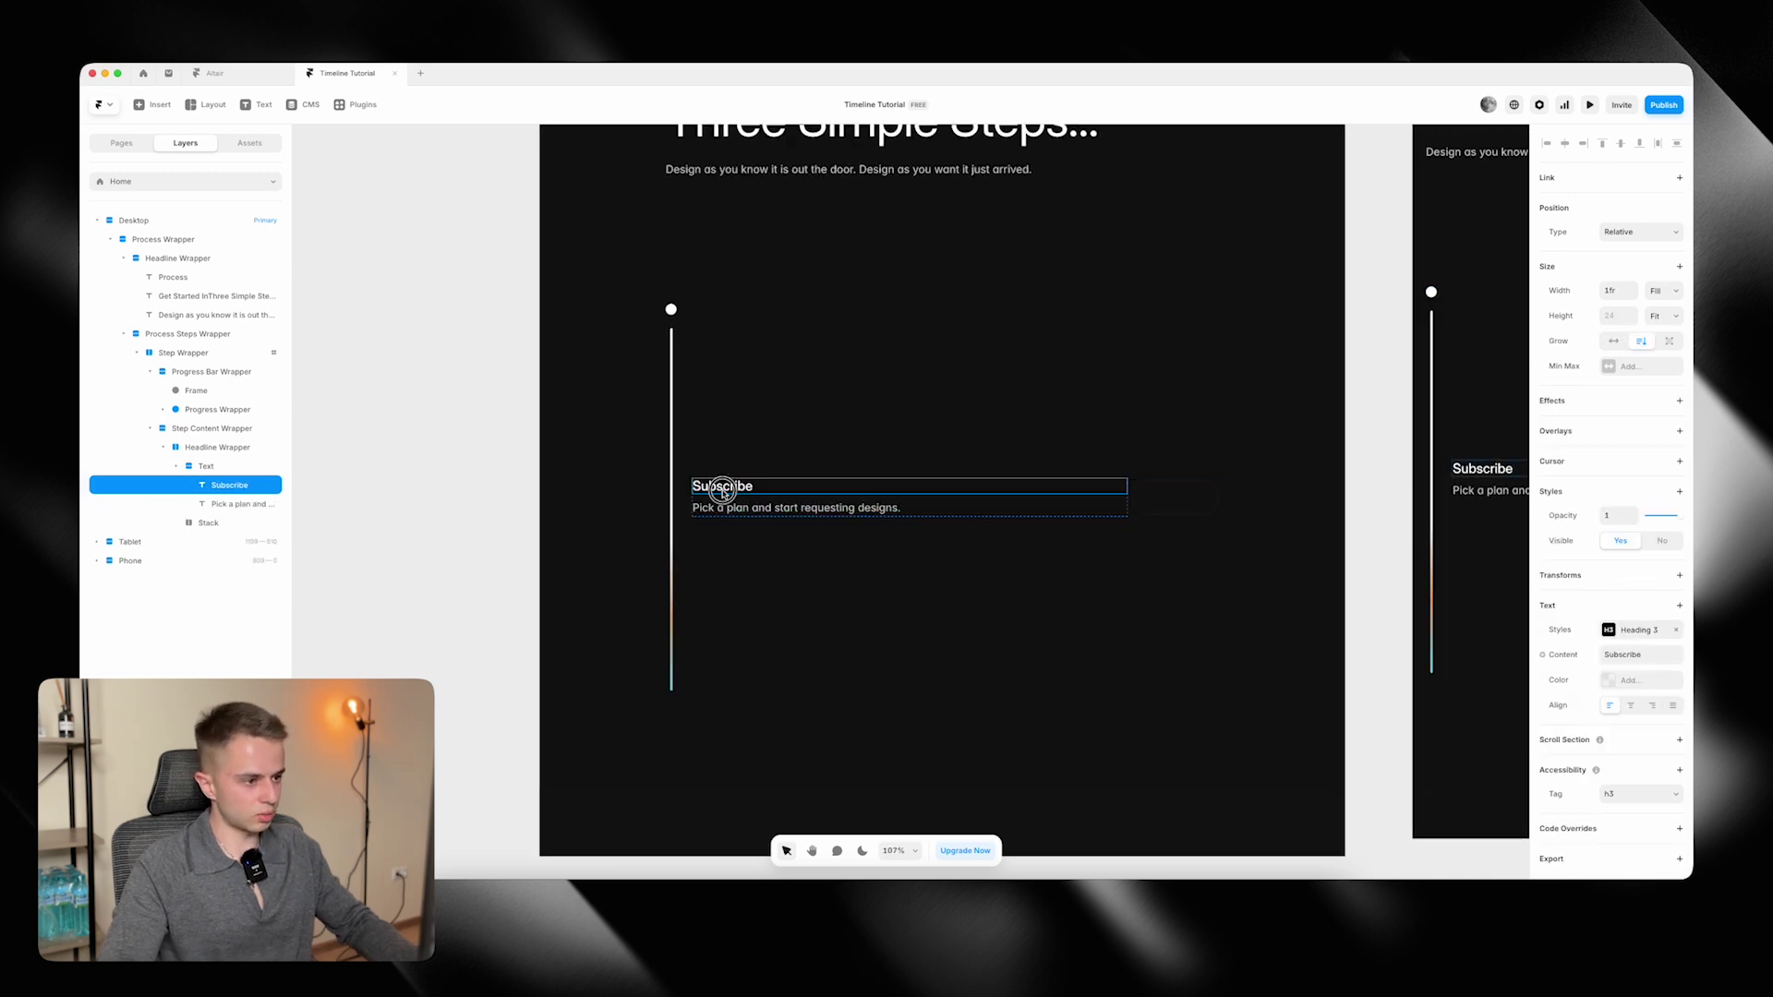
click(1164, 498)
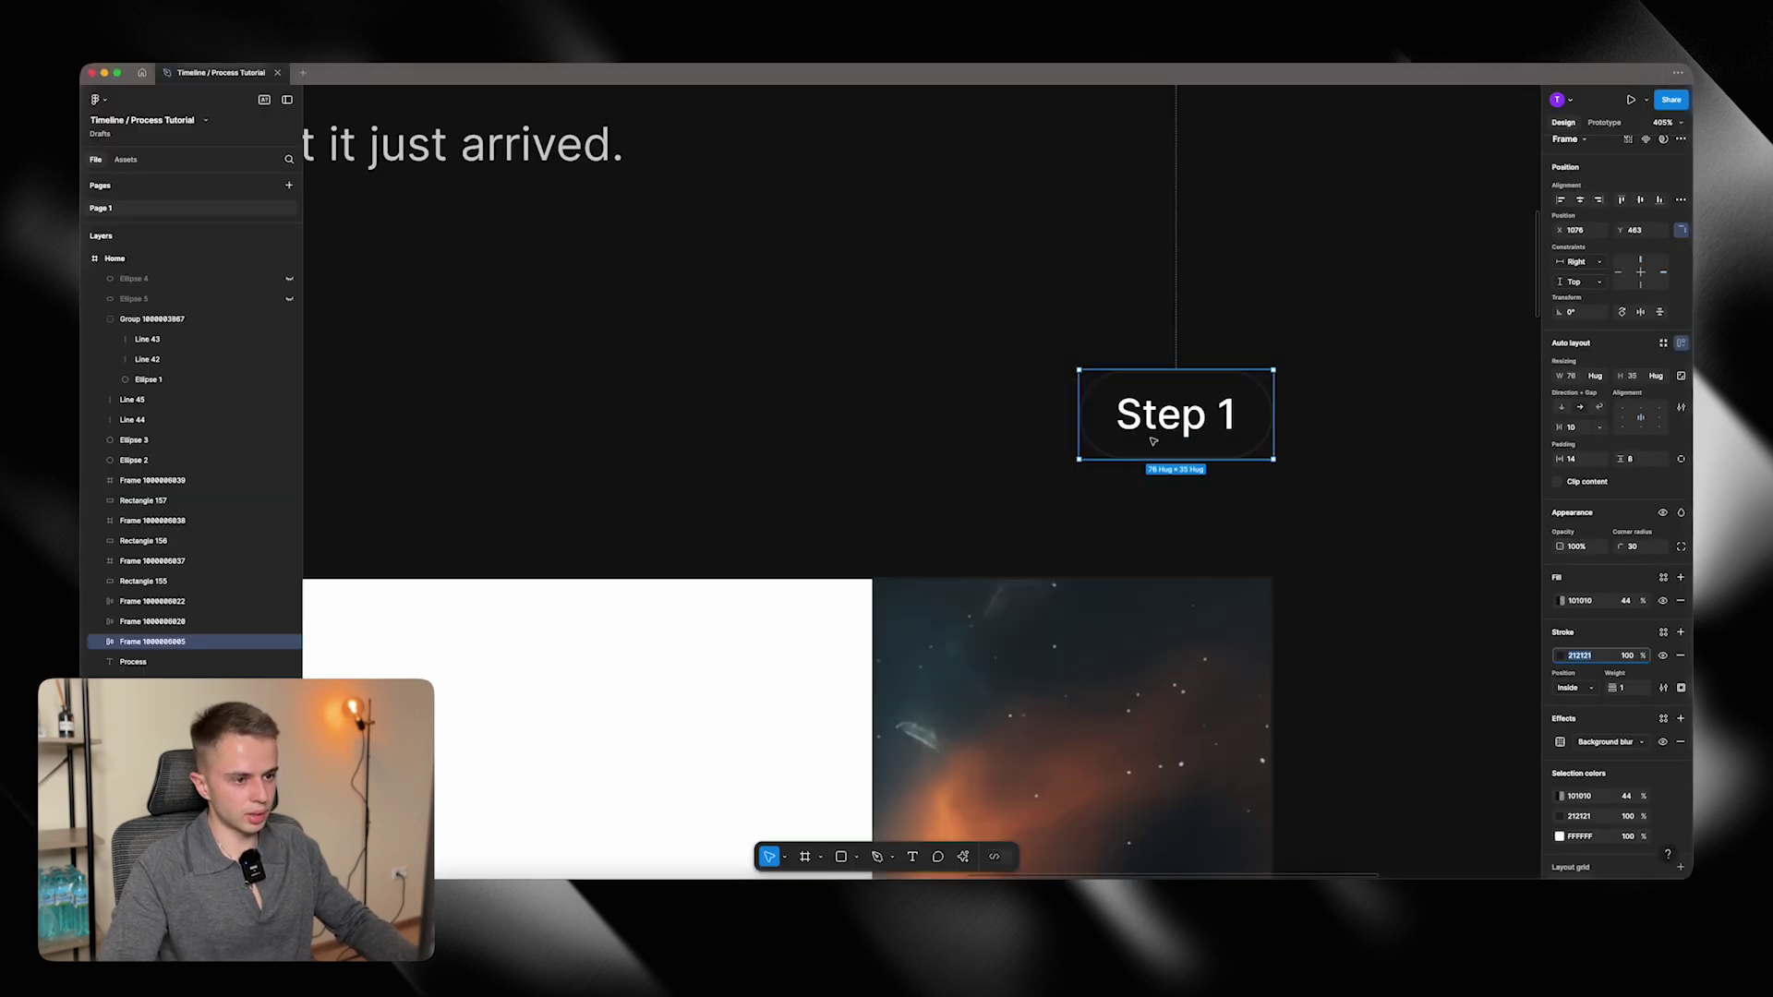
key(Escape)
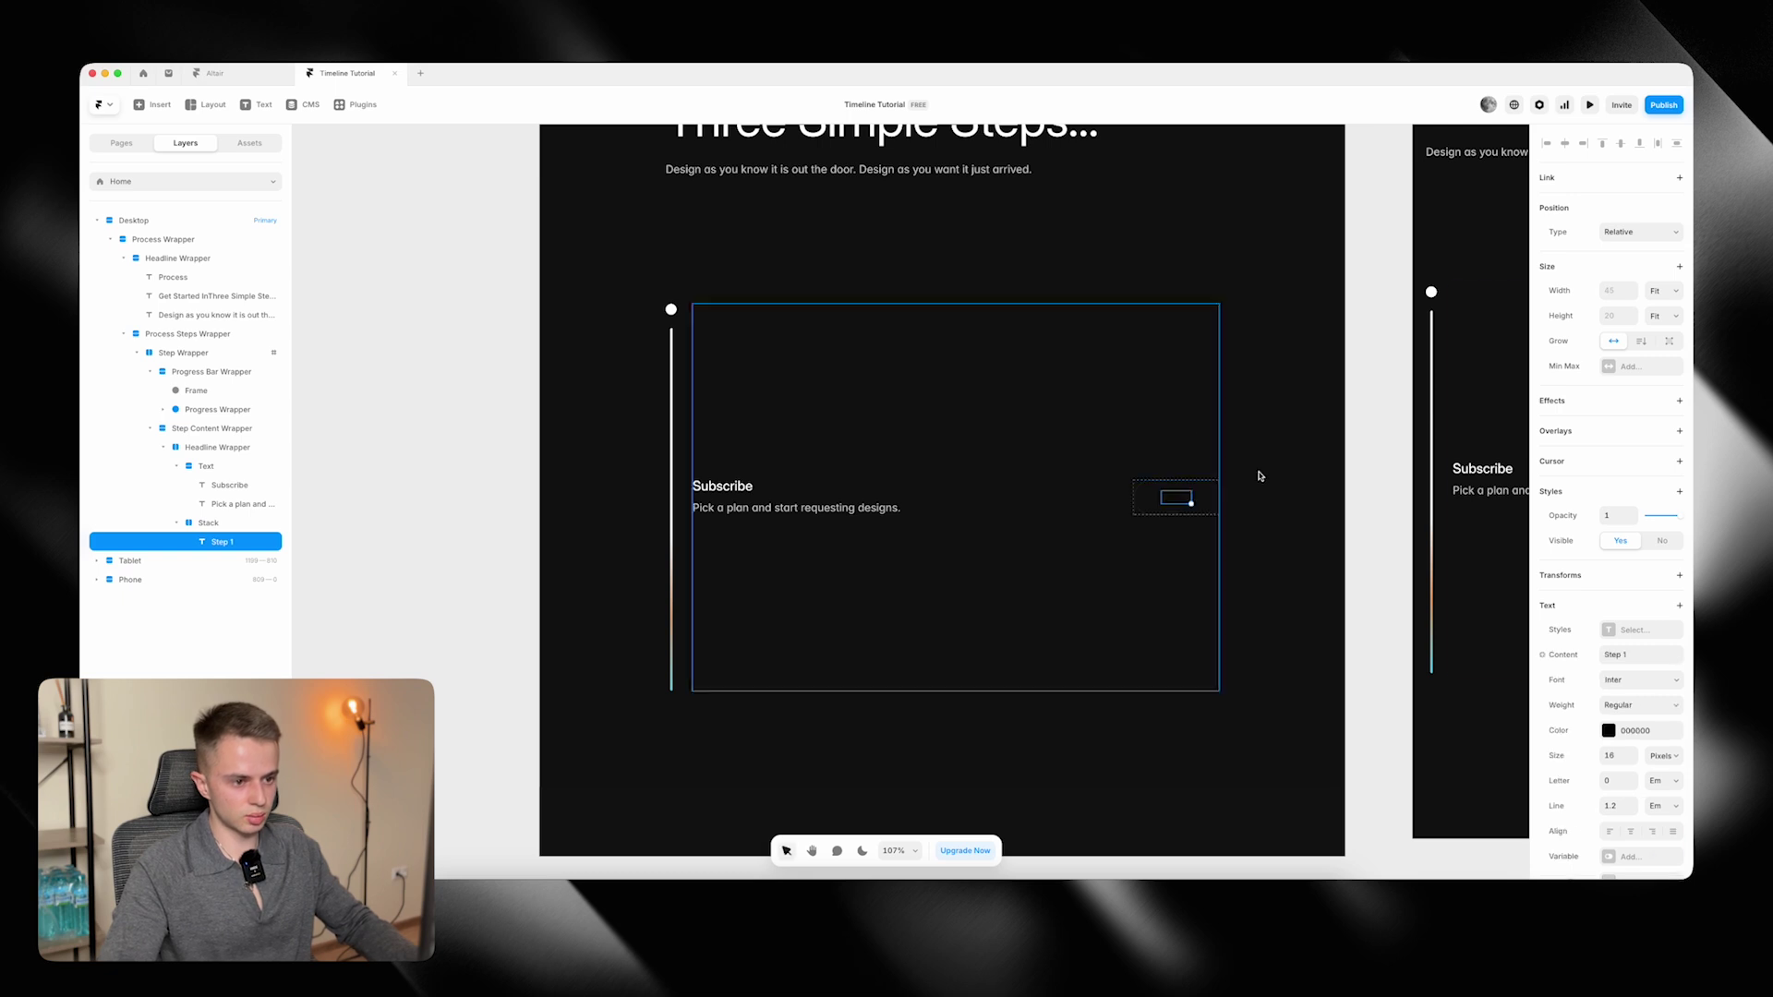
click(1649, 633)
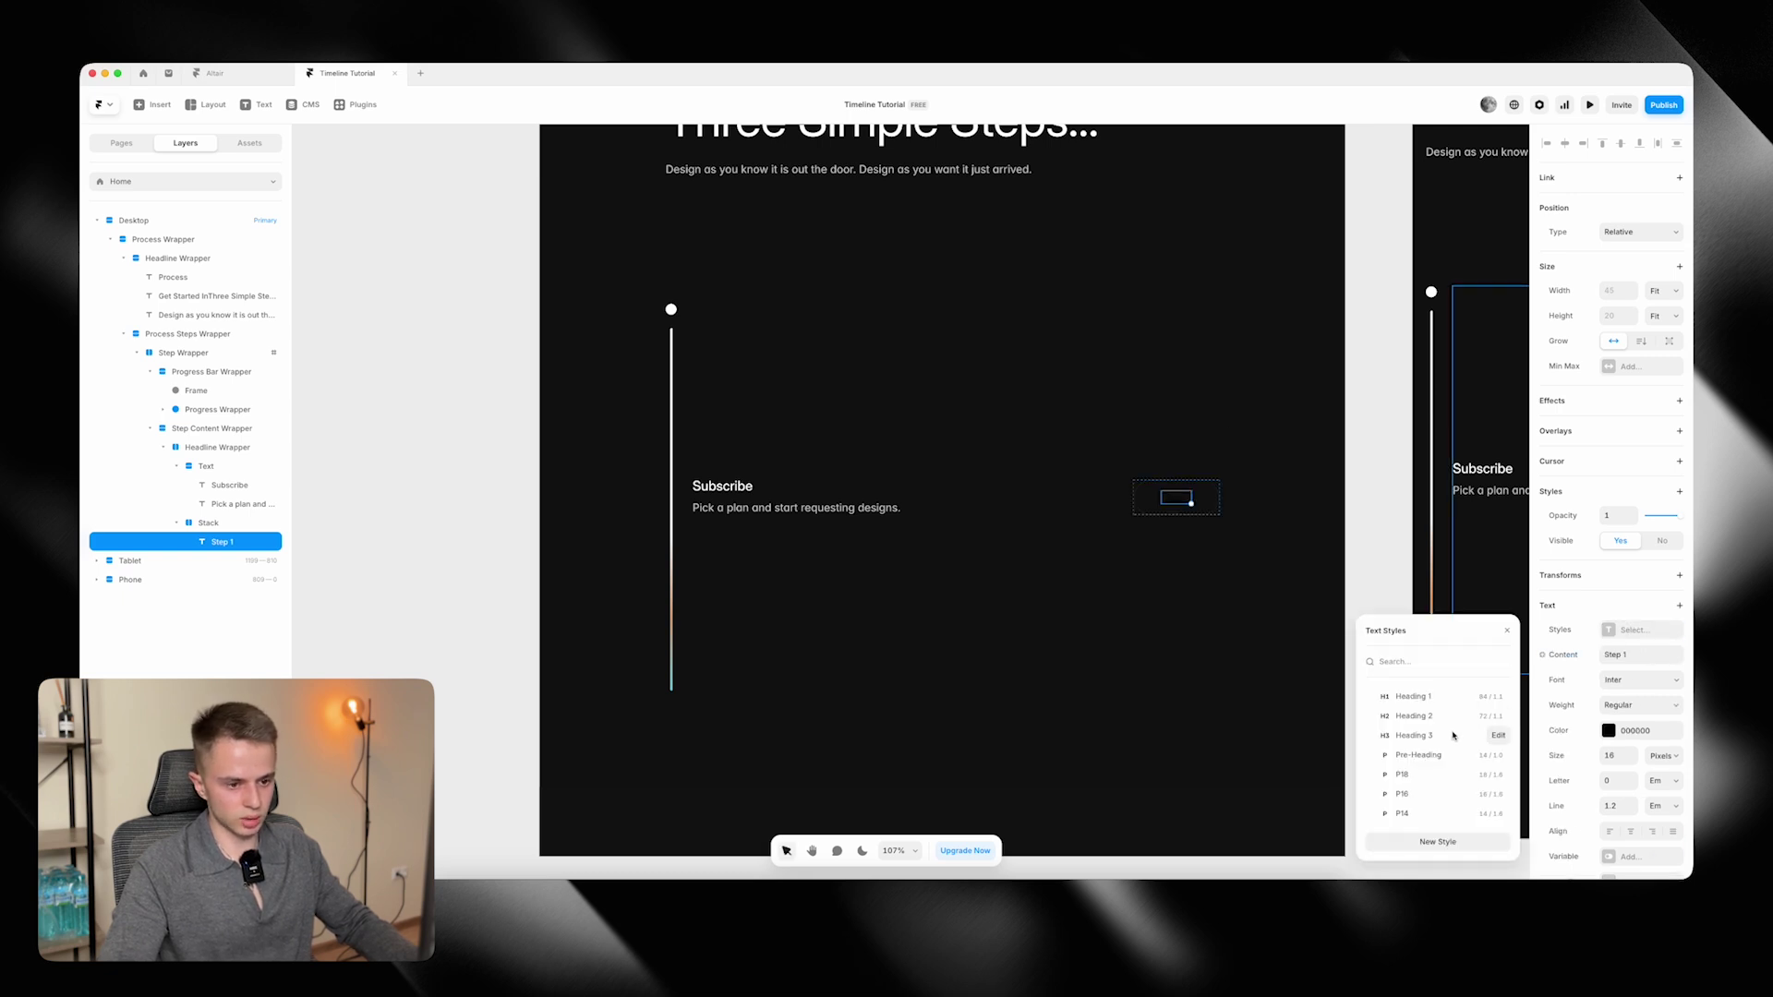
click(1453, 736)
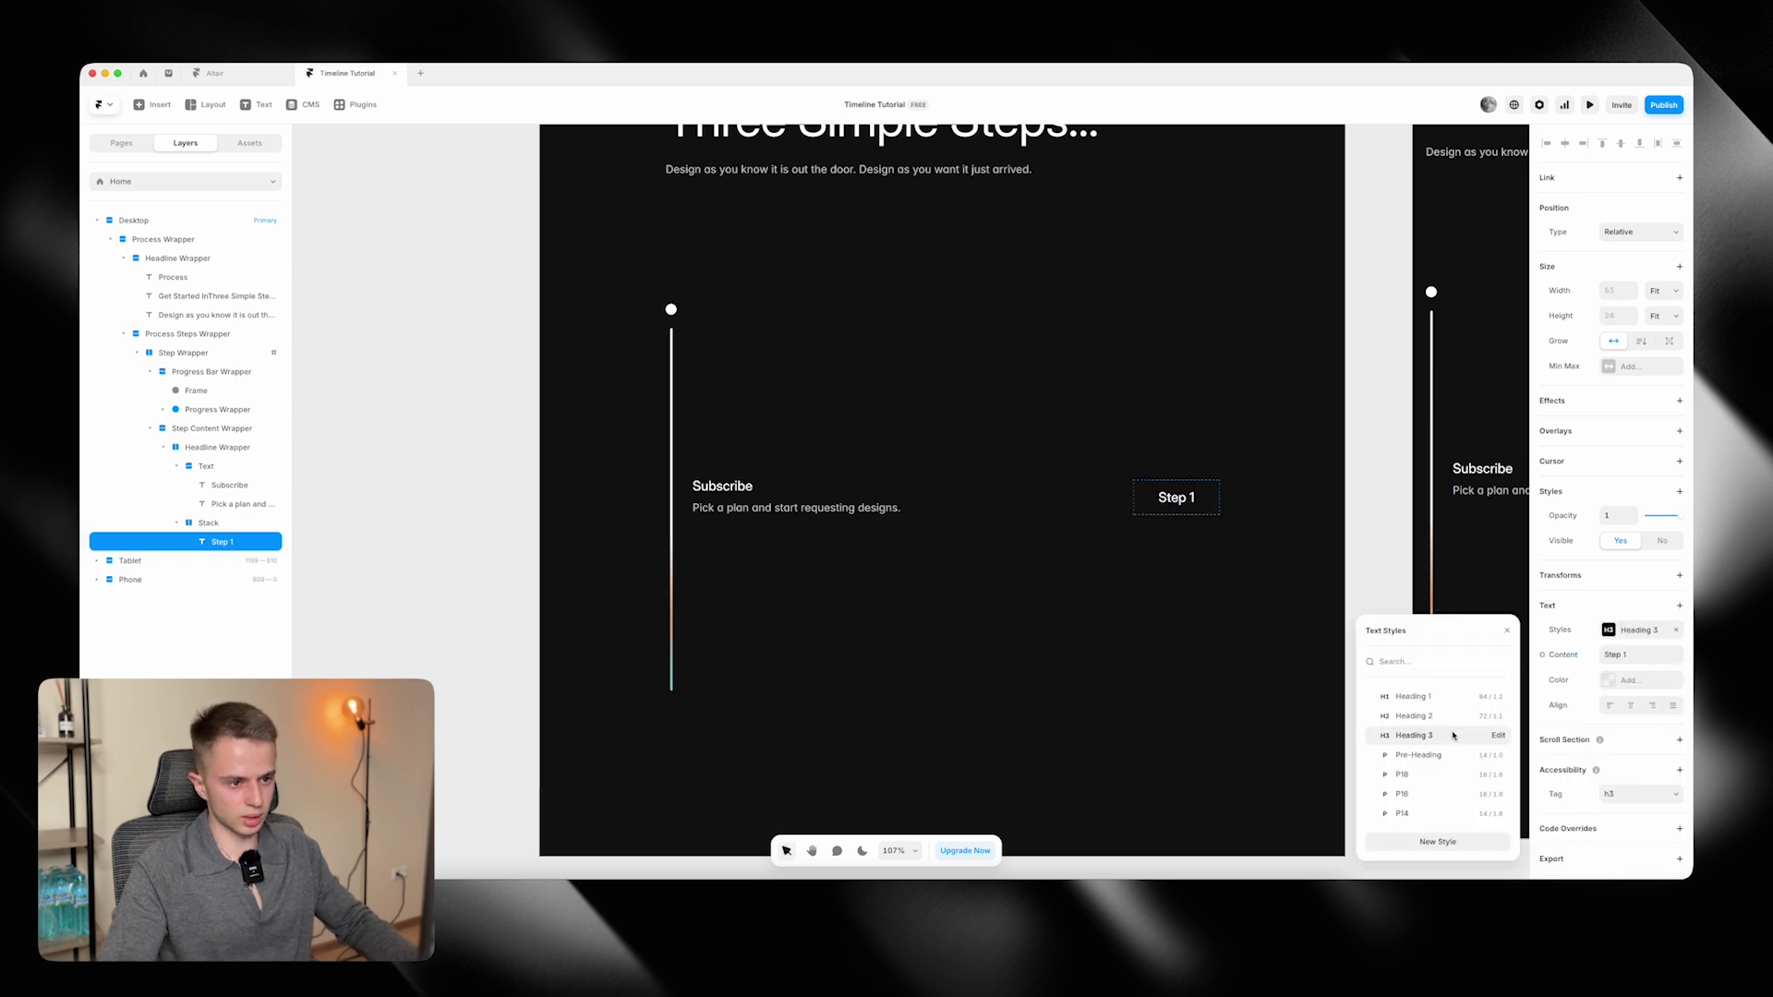
Set both the width and the height of the Step 1 badge stack to Fit Content.
click(1208, 491)
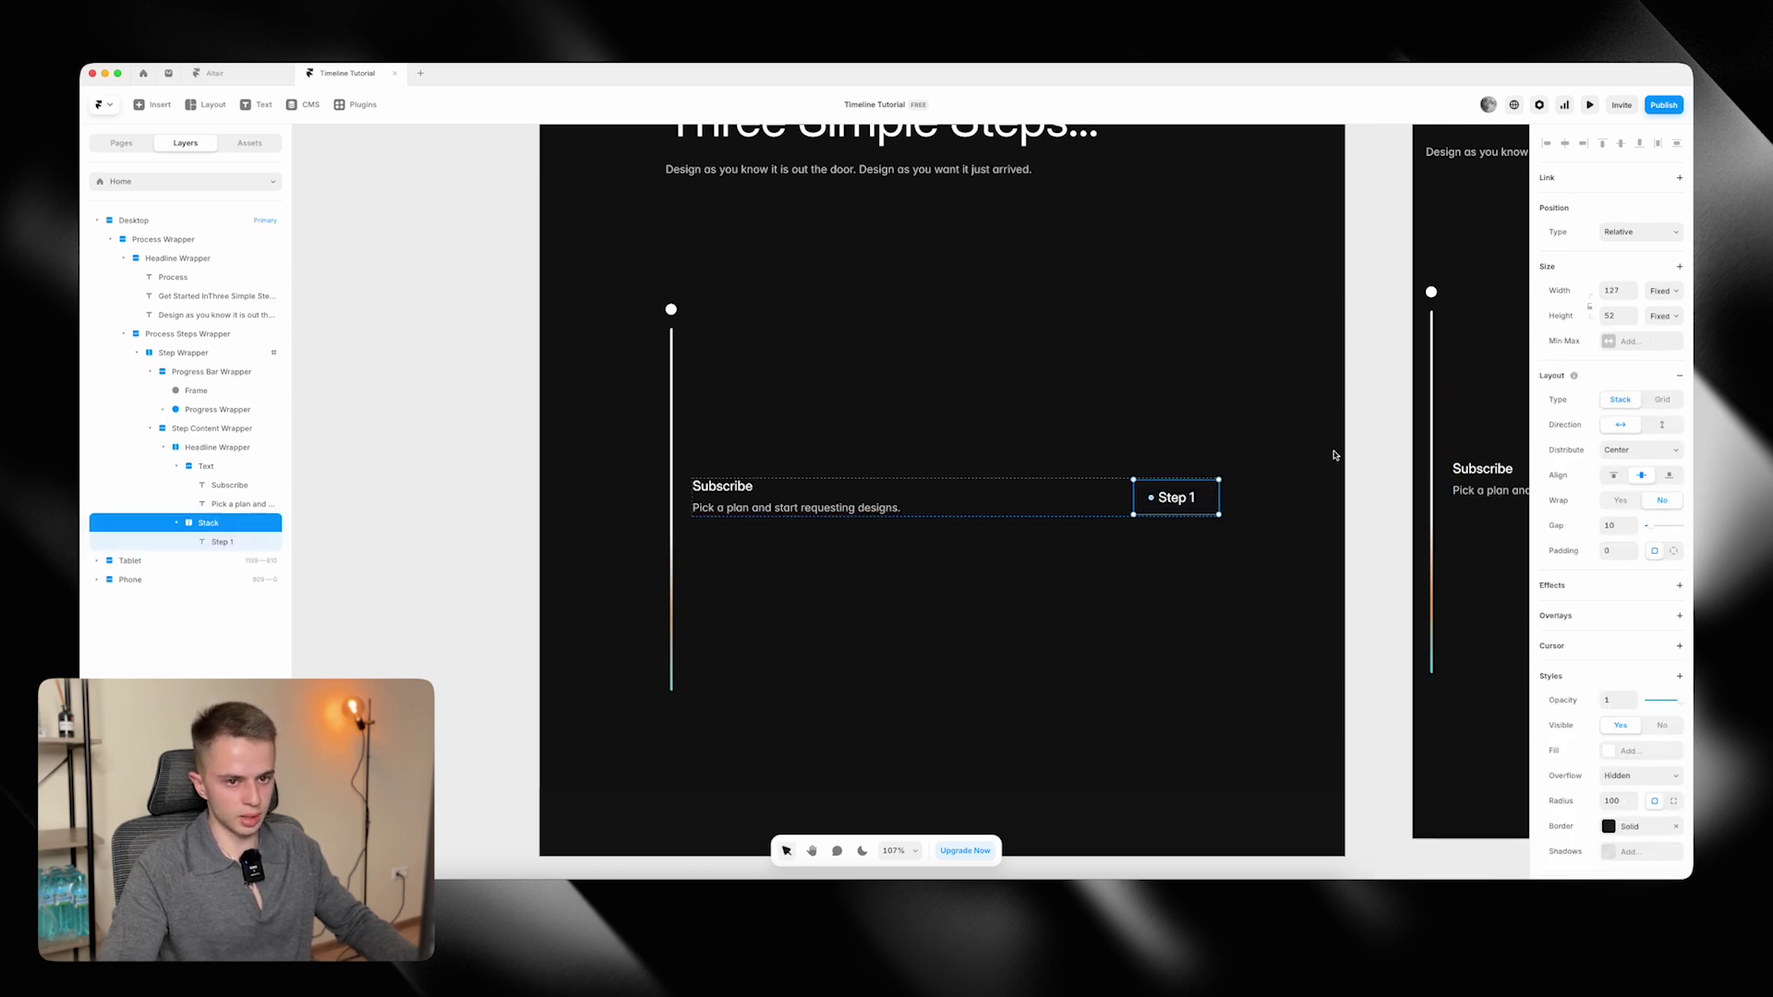
click(1666, 292)
click(1659, 330)
click(1662, 316)
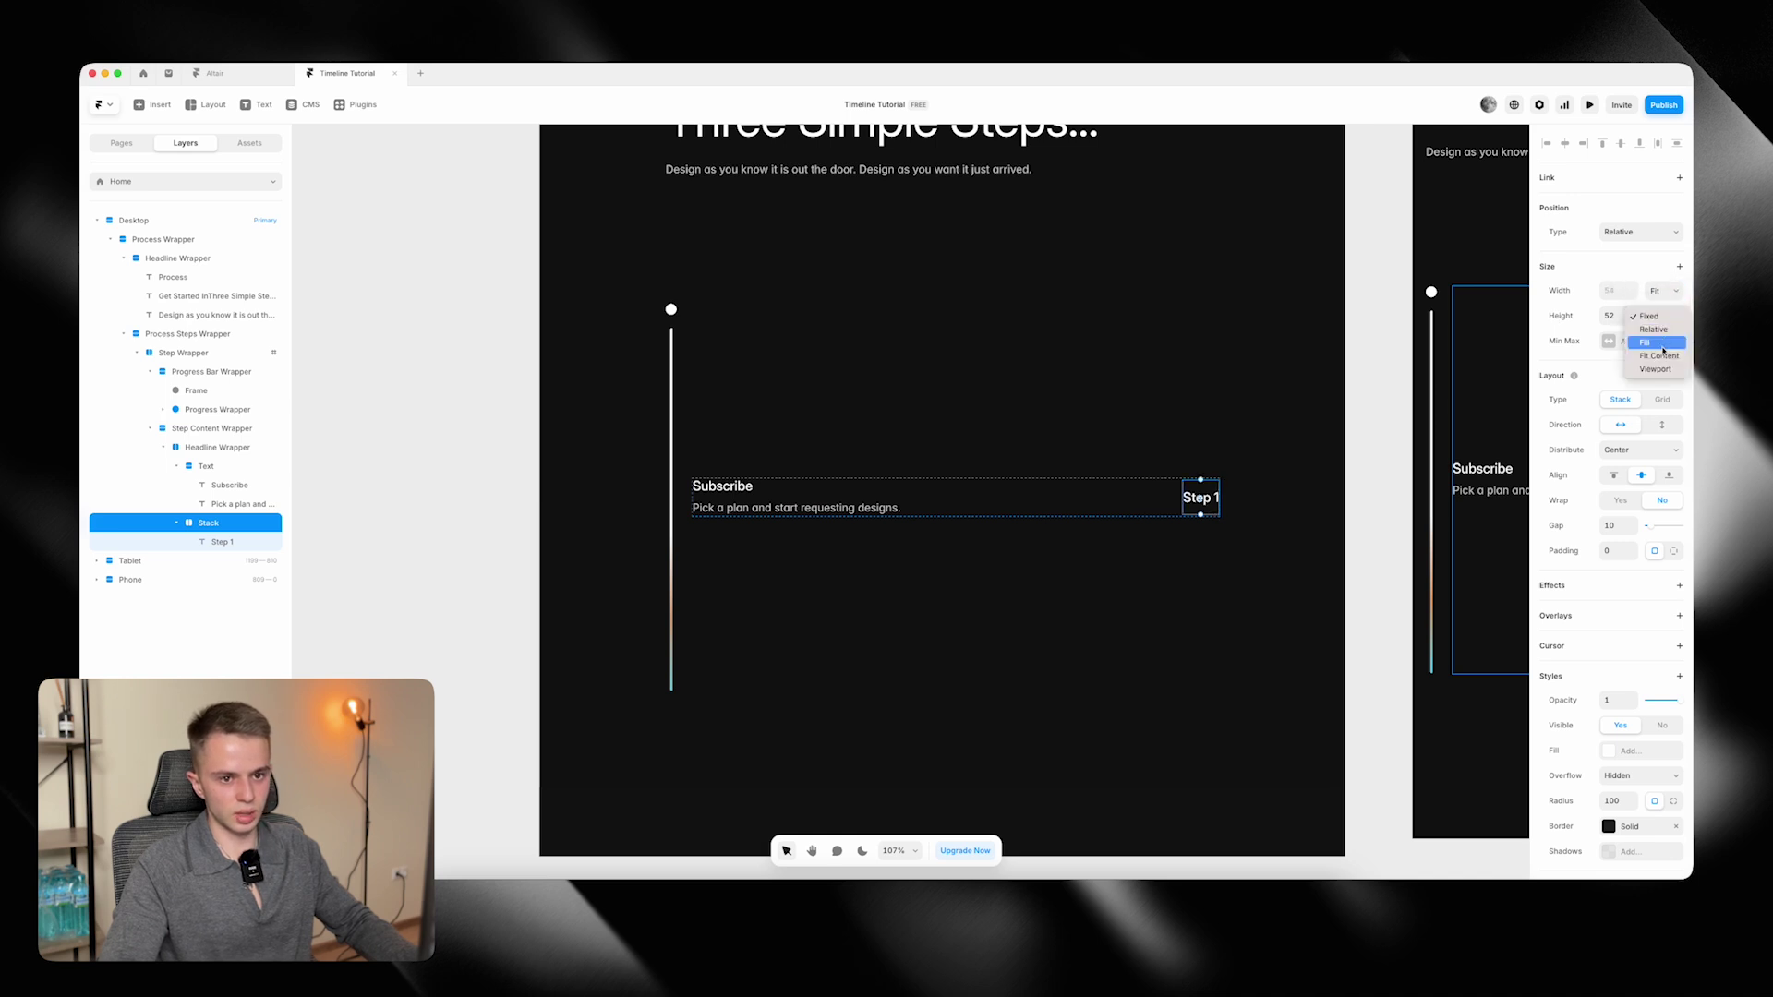
click(1662, 356)
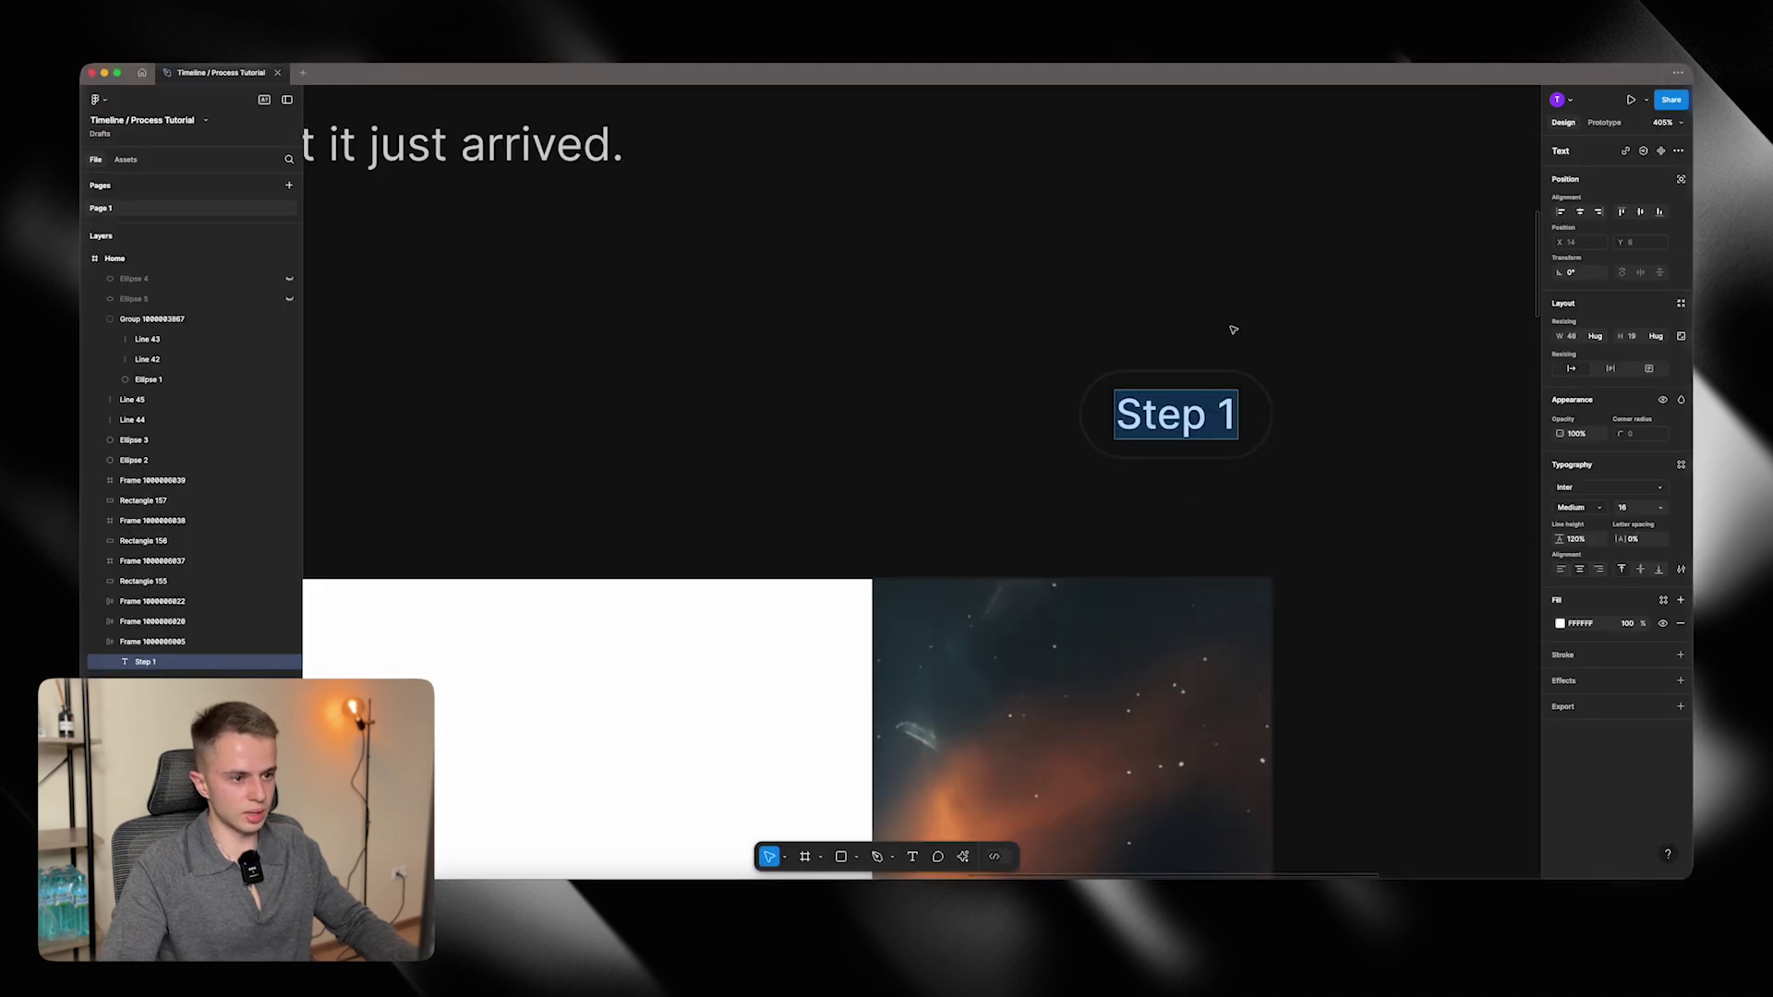
Check the badge's inner spacing in Figma, and in Framer pad the badge stack 8 top and bottom and 14 right and left.
key(Escape)
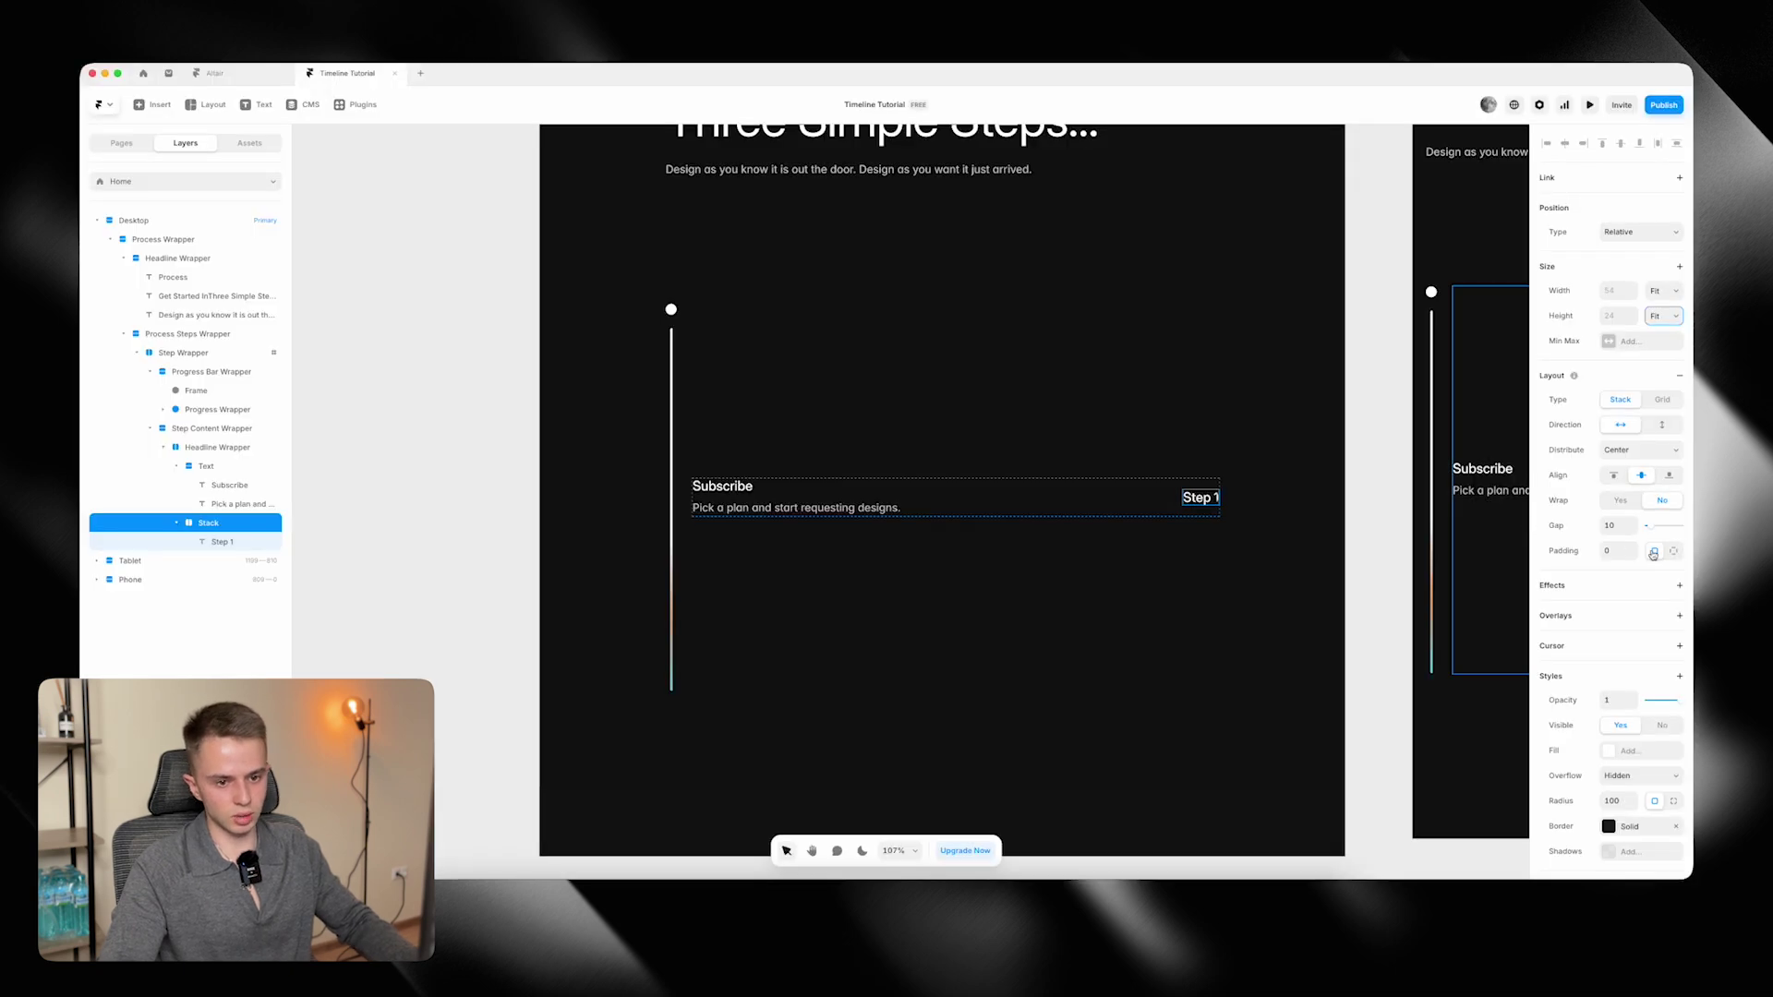
click(1652, 553)
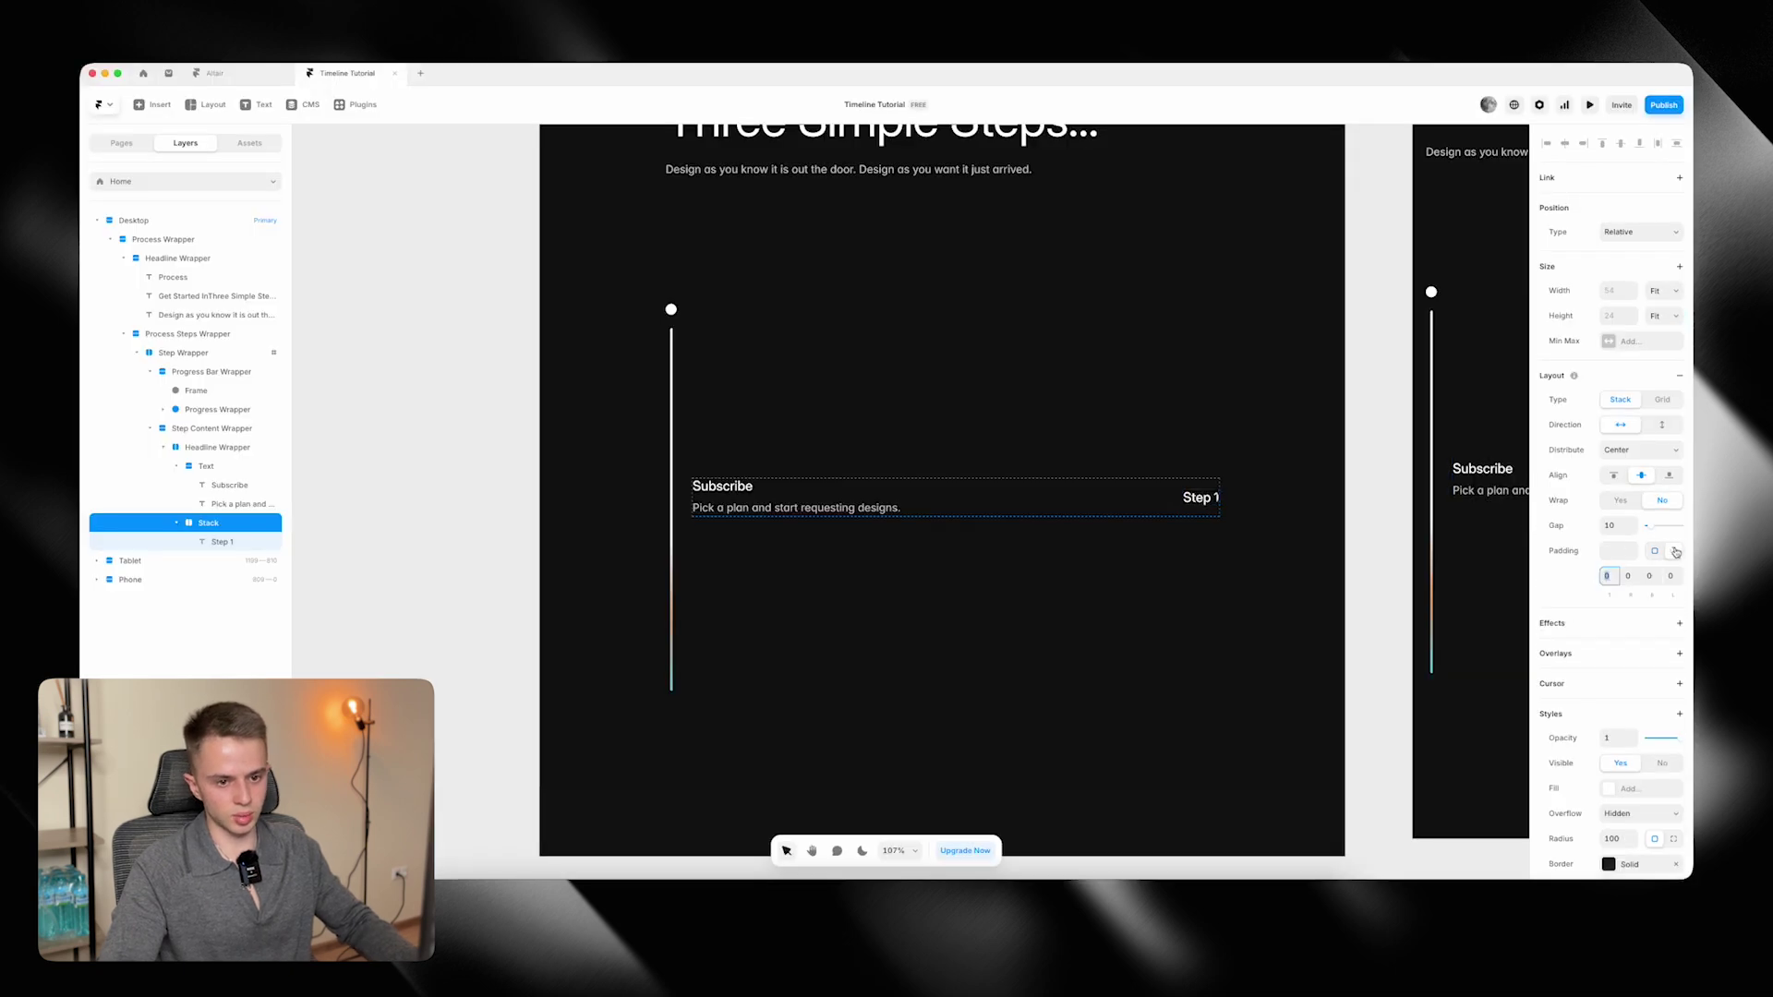
text(8)
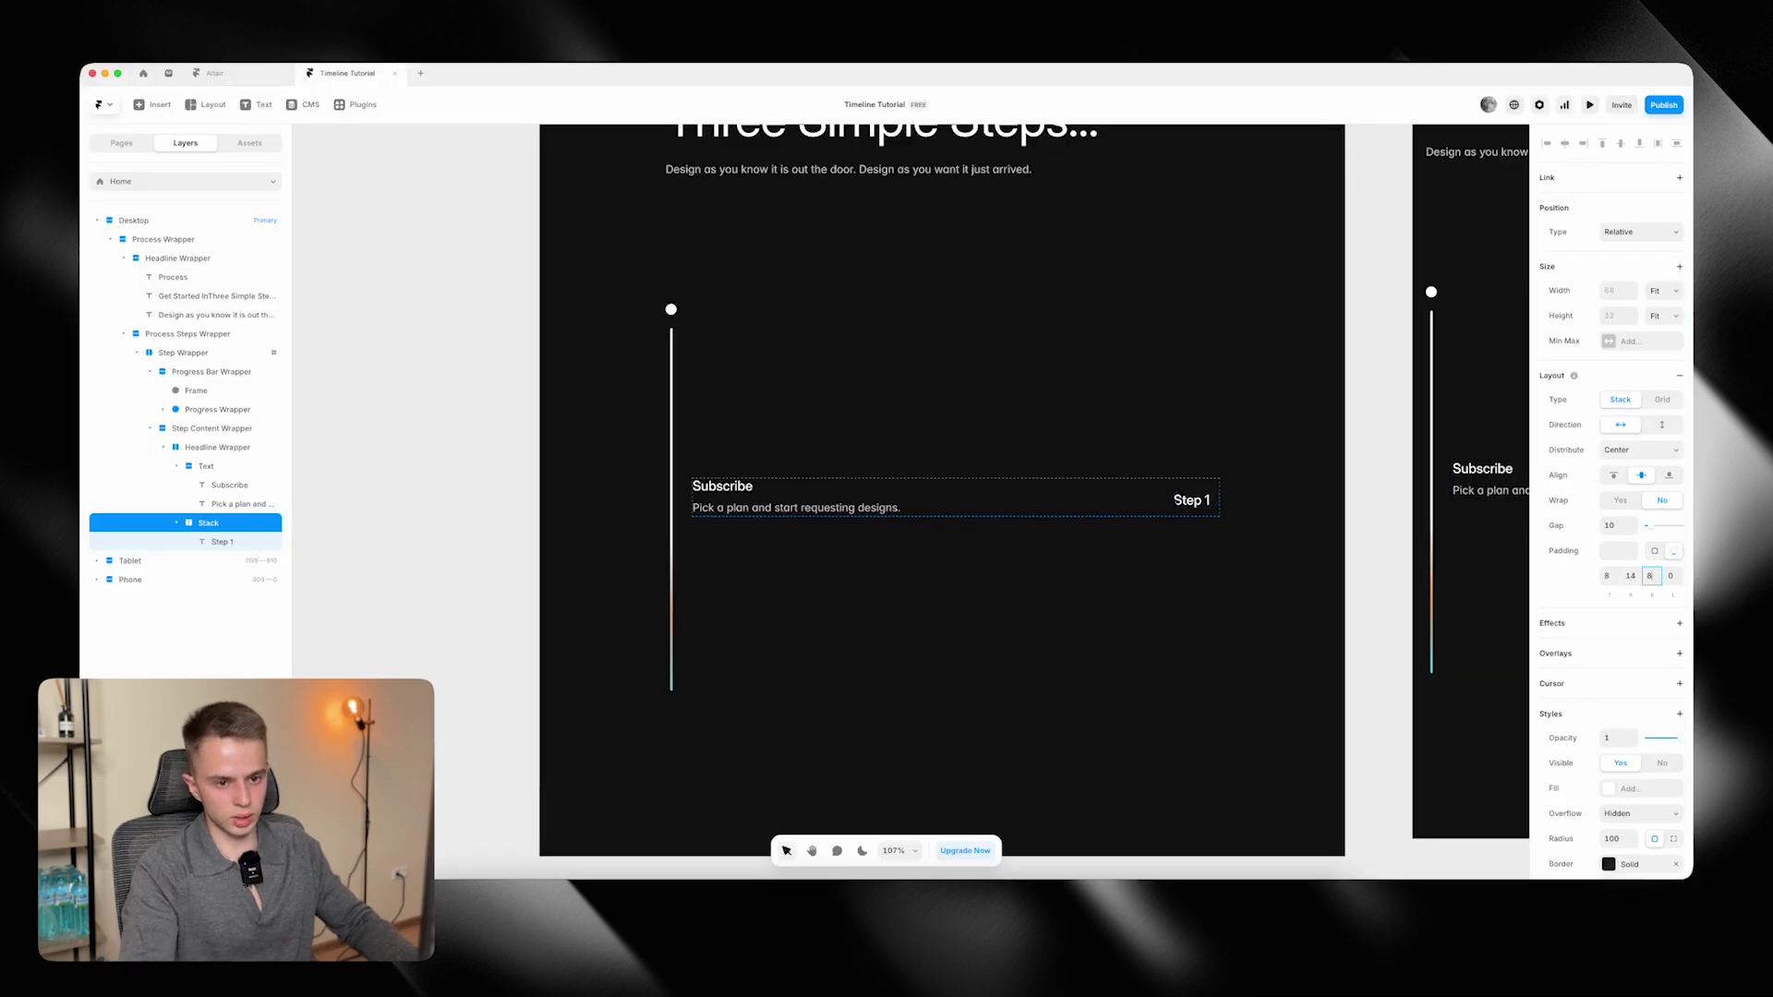
text(14)
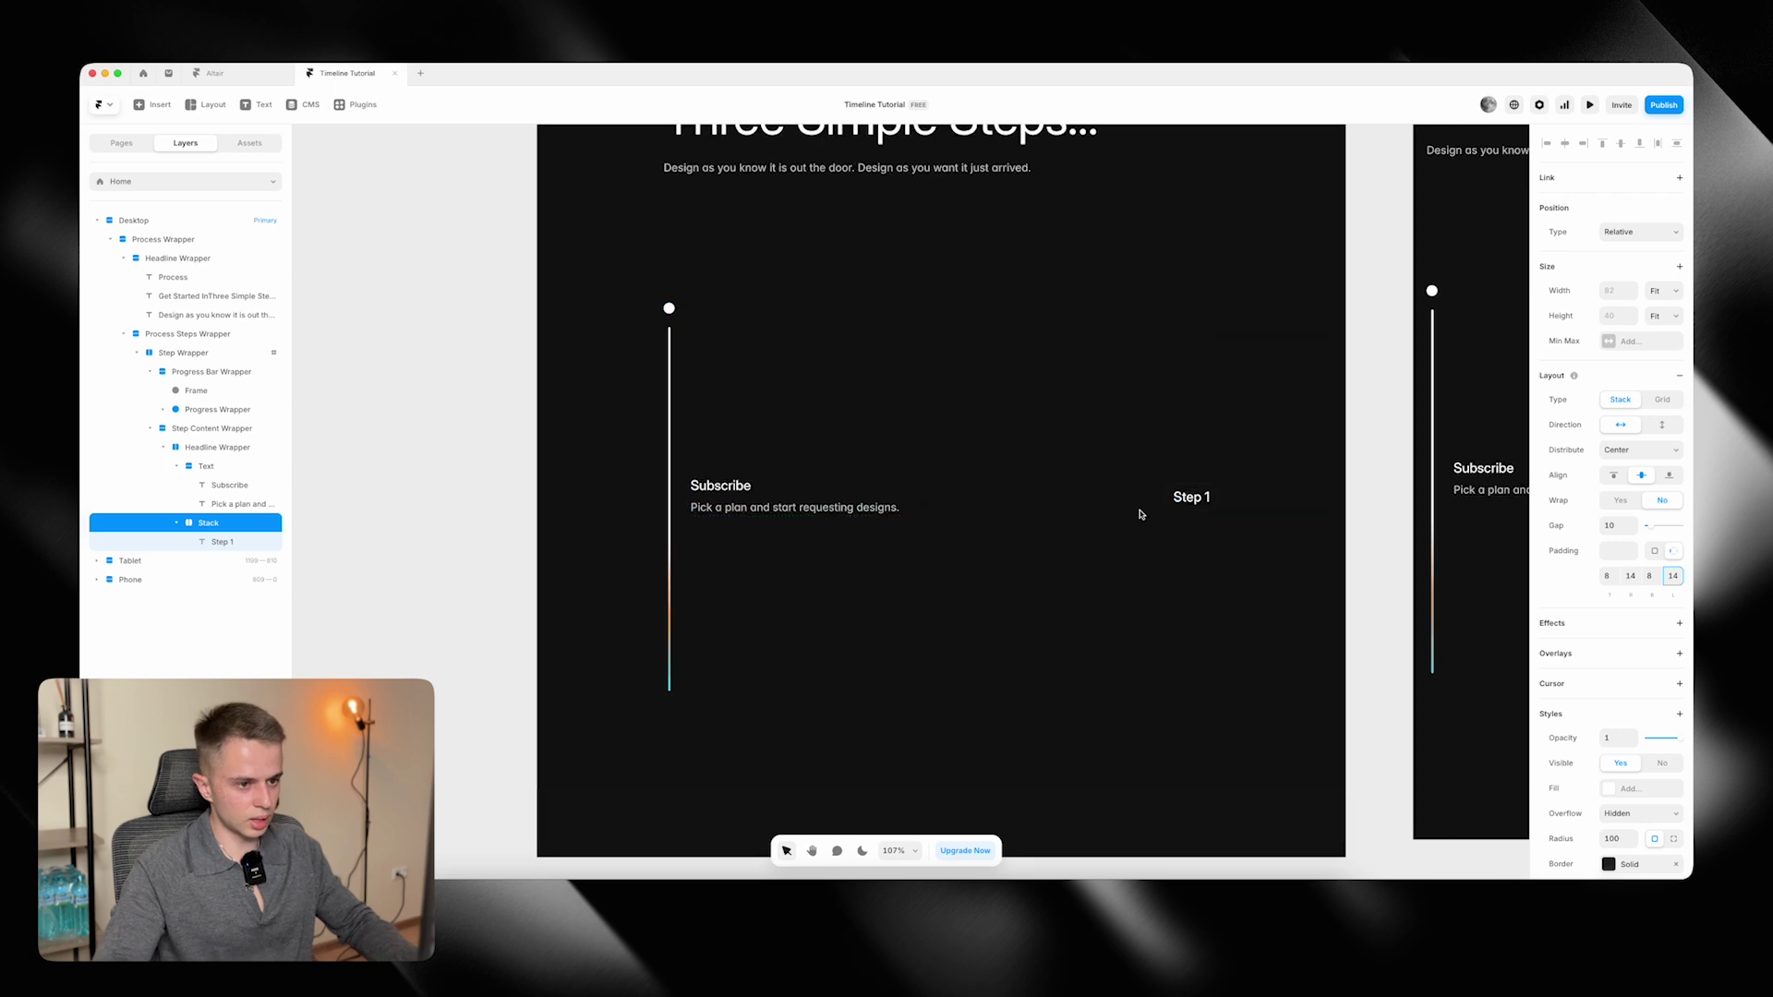
scroll(1150, 506, down, 2)
key(Escape)
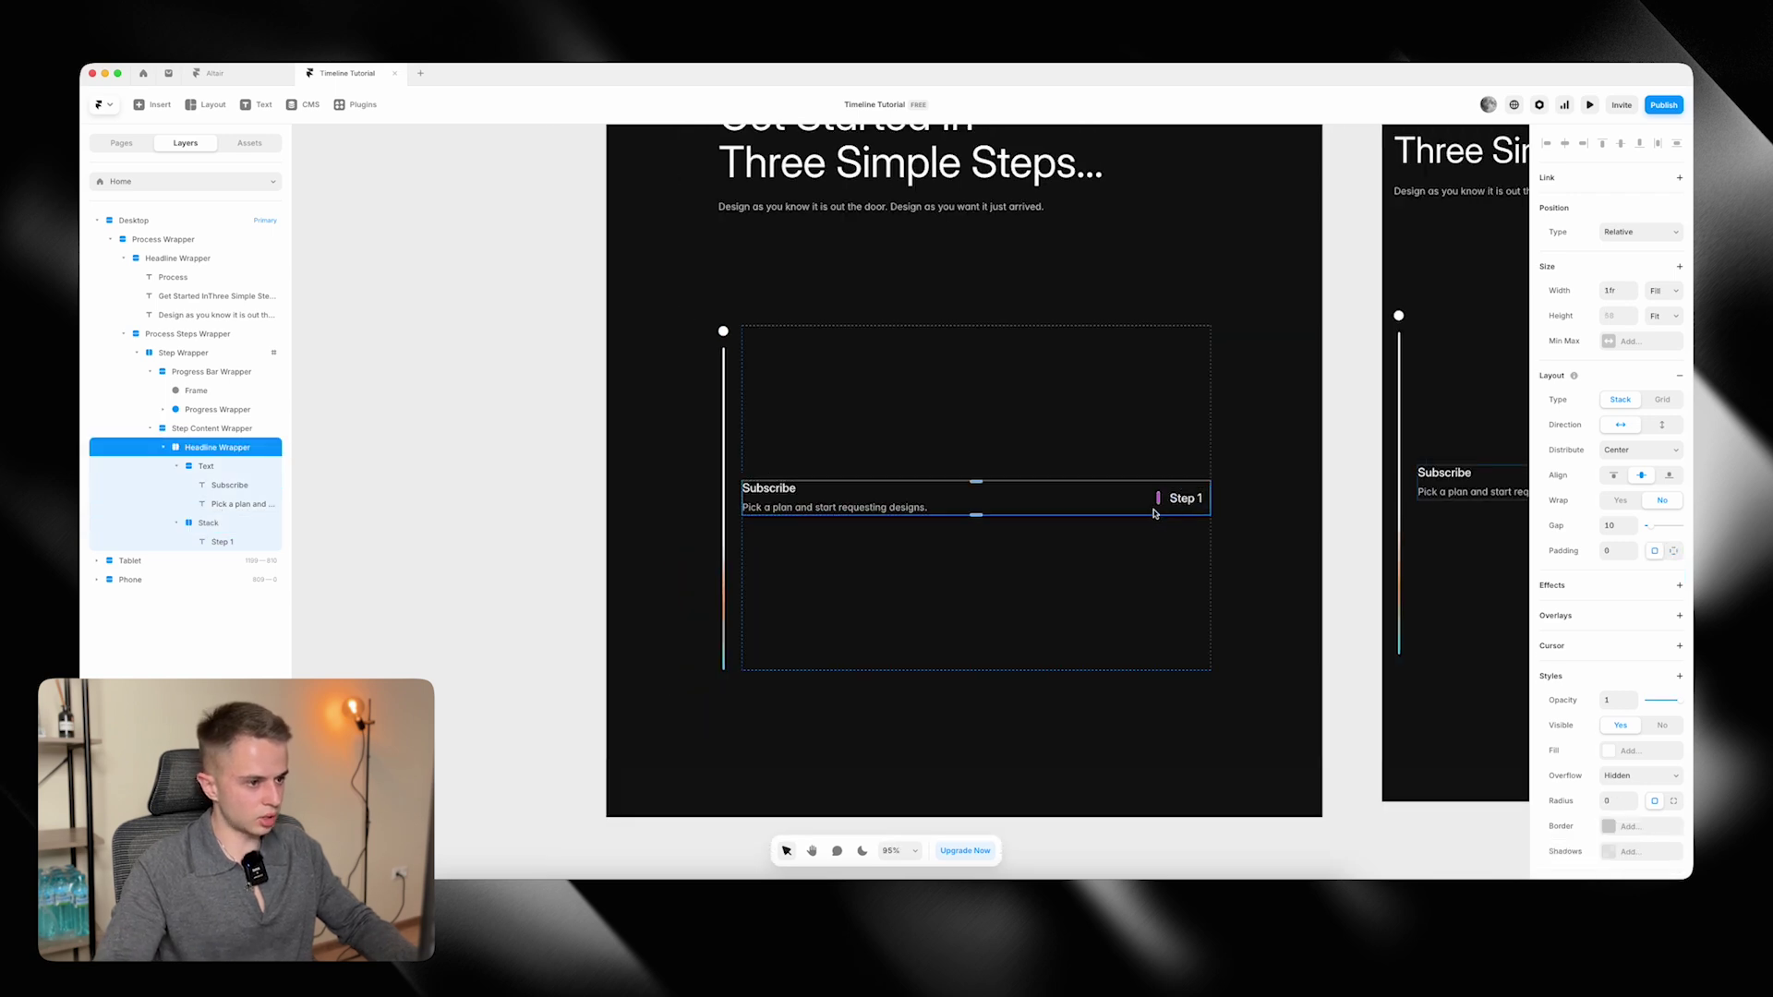
Switch to Figma and place copies of the three step image frames on the empty canvas beside the Home frame.
click(1062, 543)
key(super+Tab)
scroll(1063, 542, down, 10)
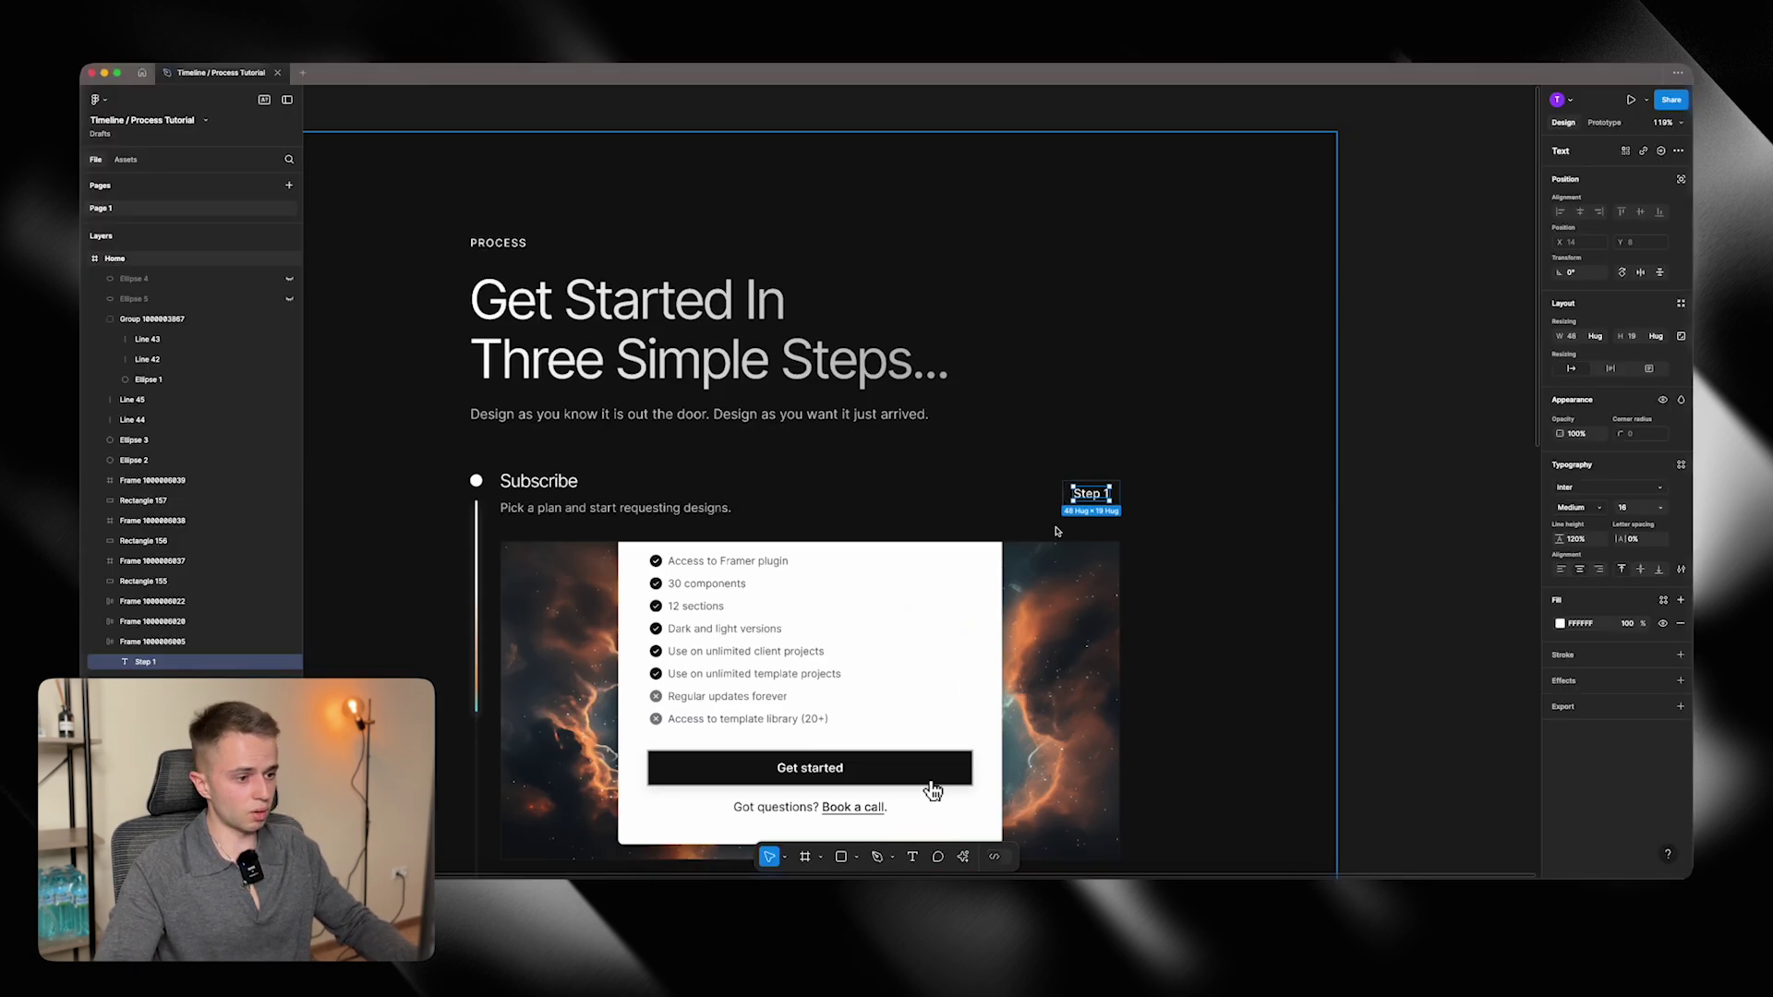
scroll(1059, 534, down, 2)
click(933, 467)
scroll(928, 547, down, 5)
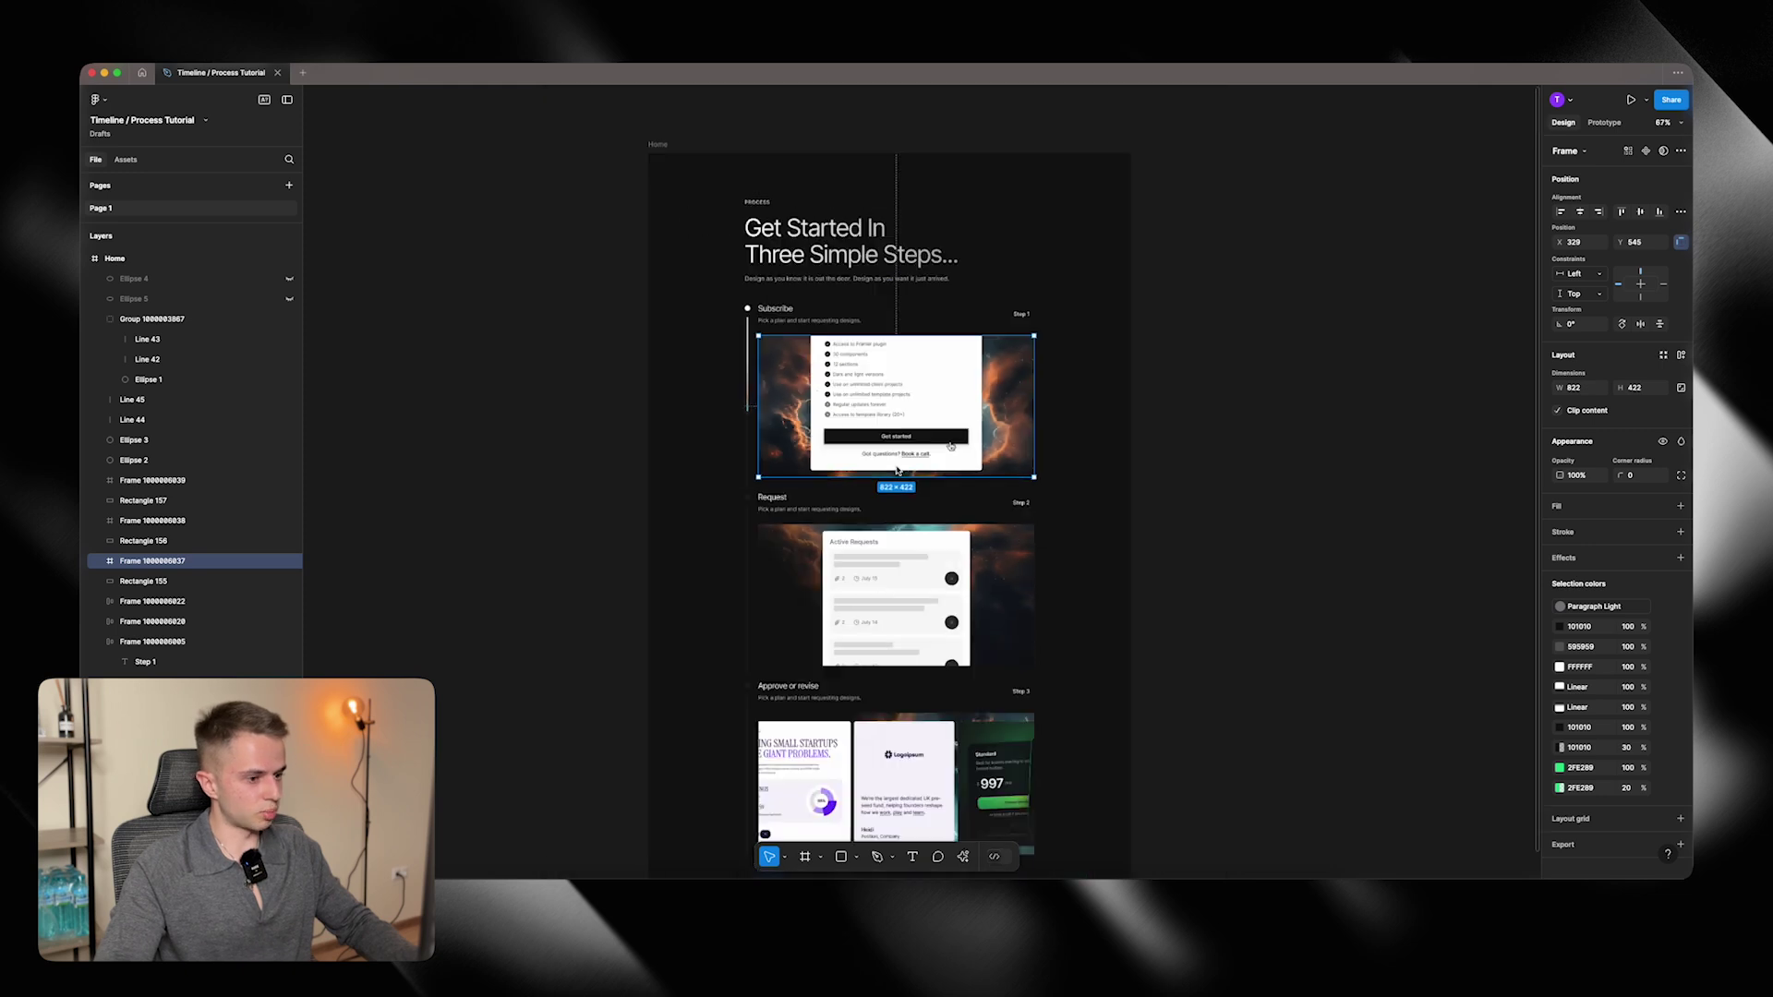
shift+click(928, 547)
shift+click(891, 692)
drag(891, 693, 1226, 696)
click(1394, 583)
Select the three copied step image frames and export them as JPG.
click(1142, 349)
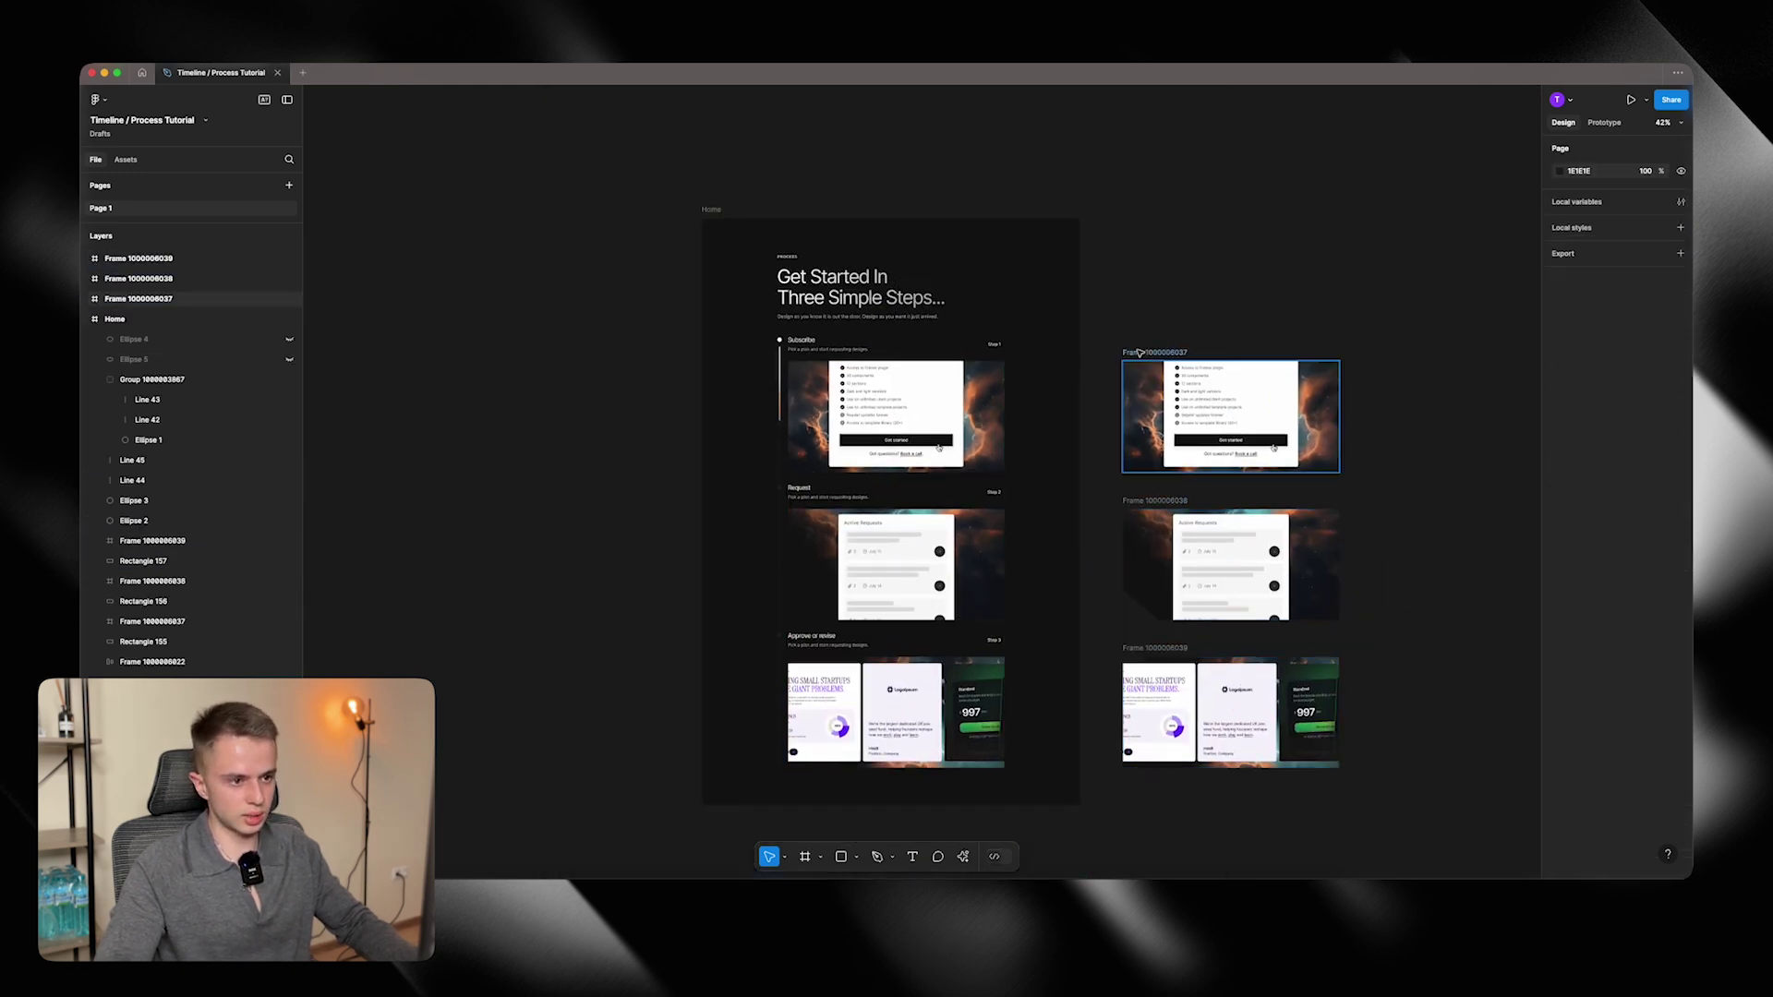
drag(1119, 318, 1463, 803)
scroll(1607, 819, down, 1)
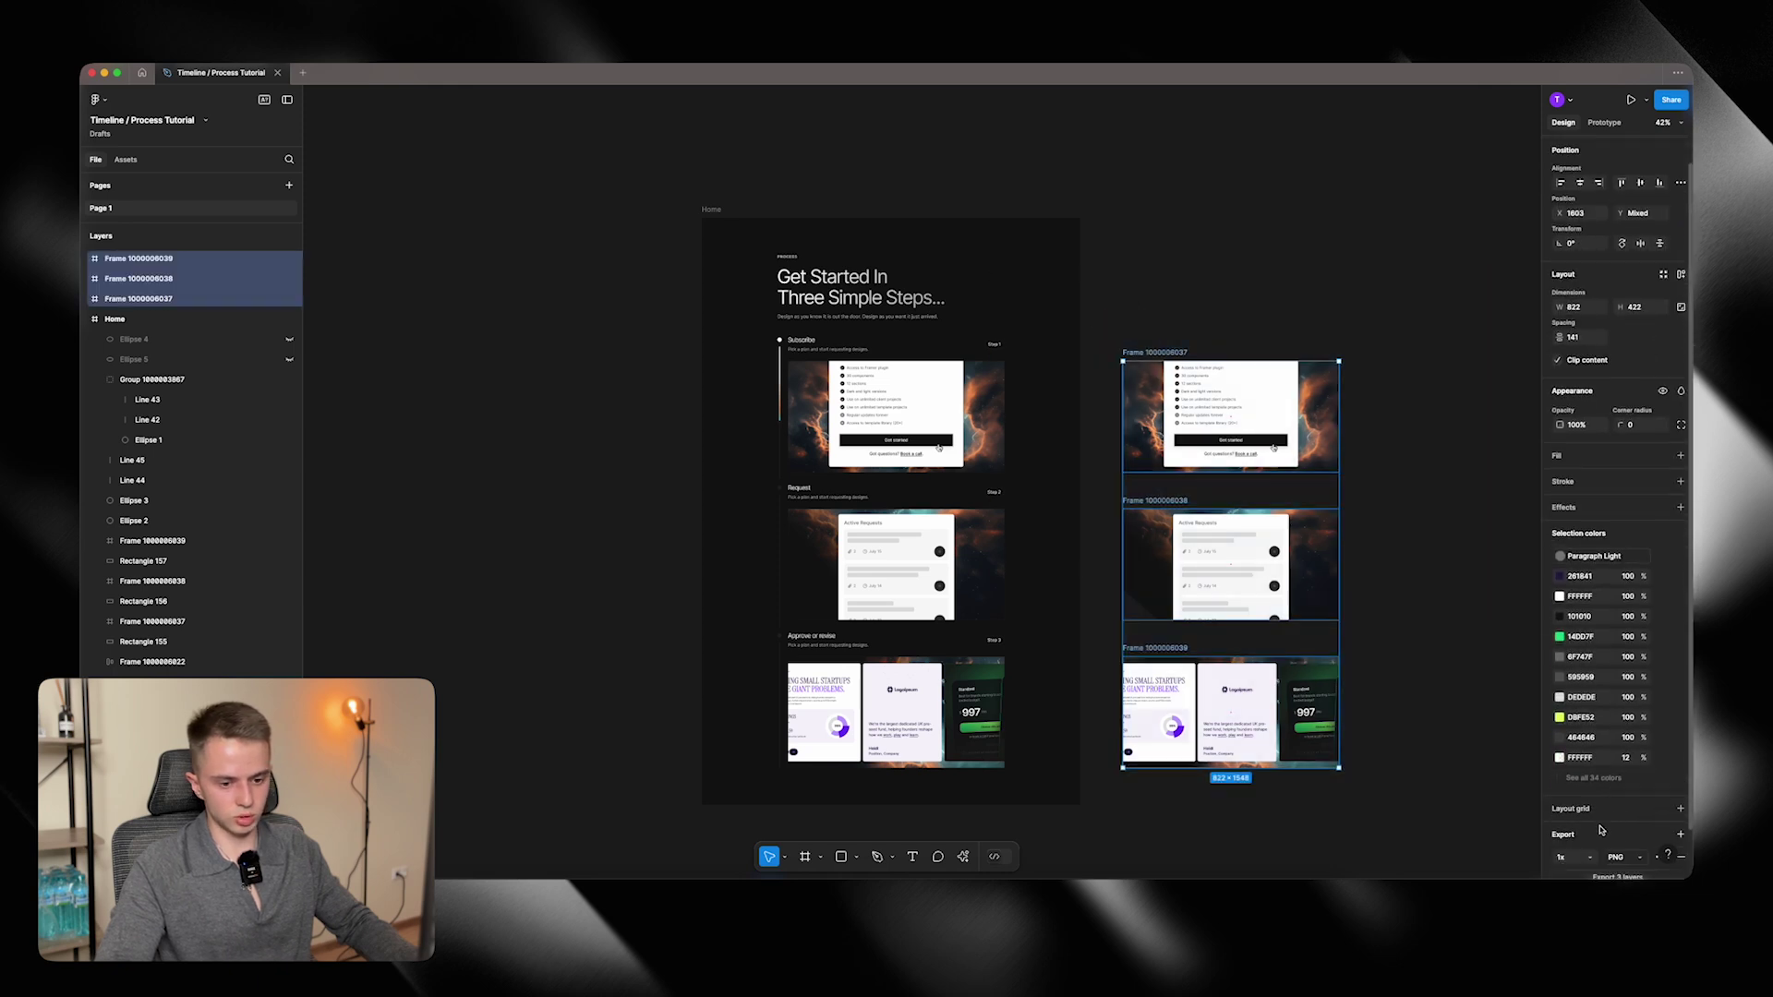
click(1614, 794)
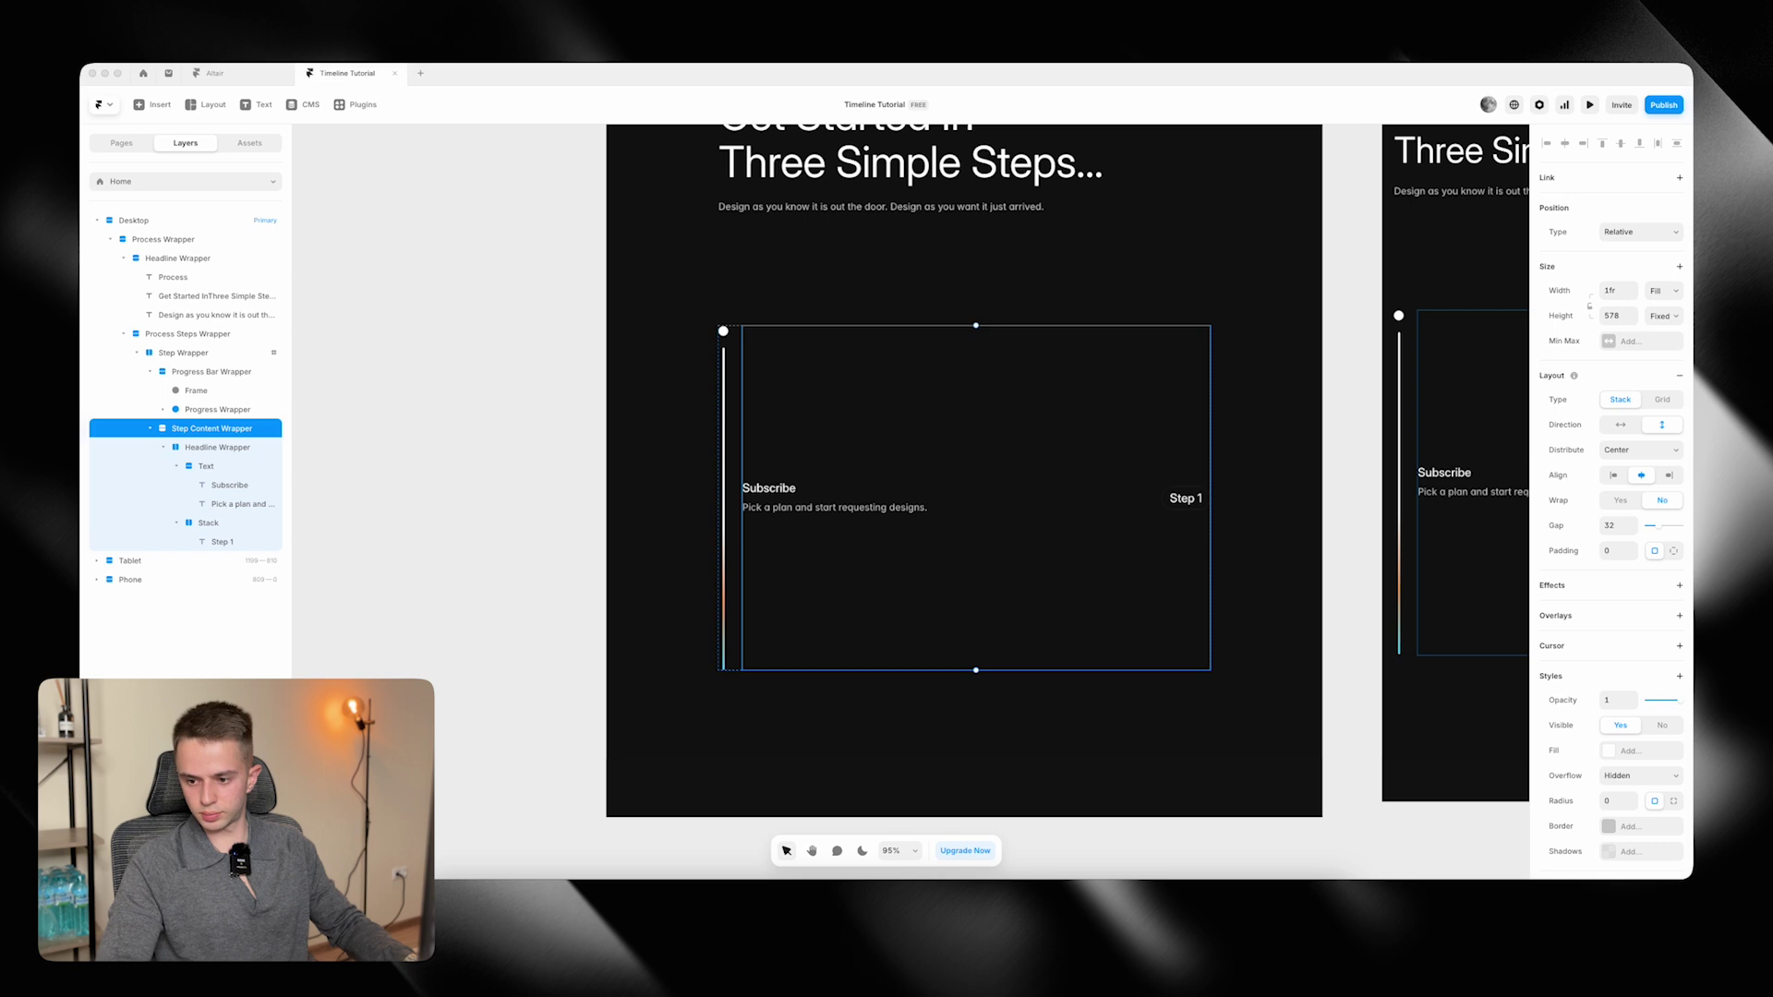
drag(988, 277, 483, 404)
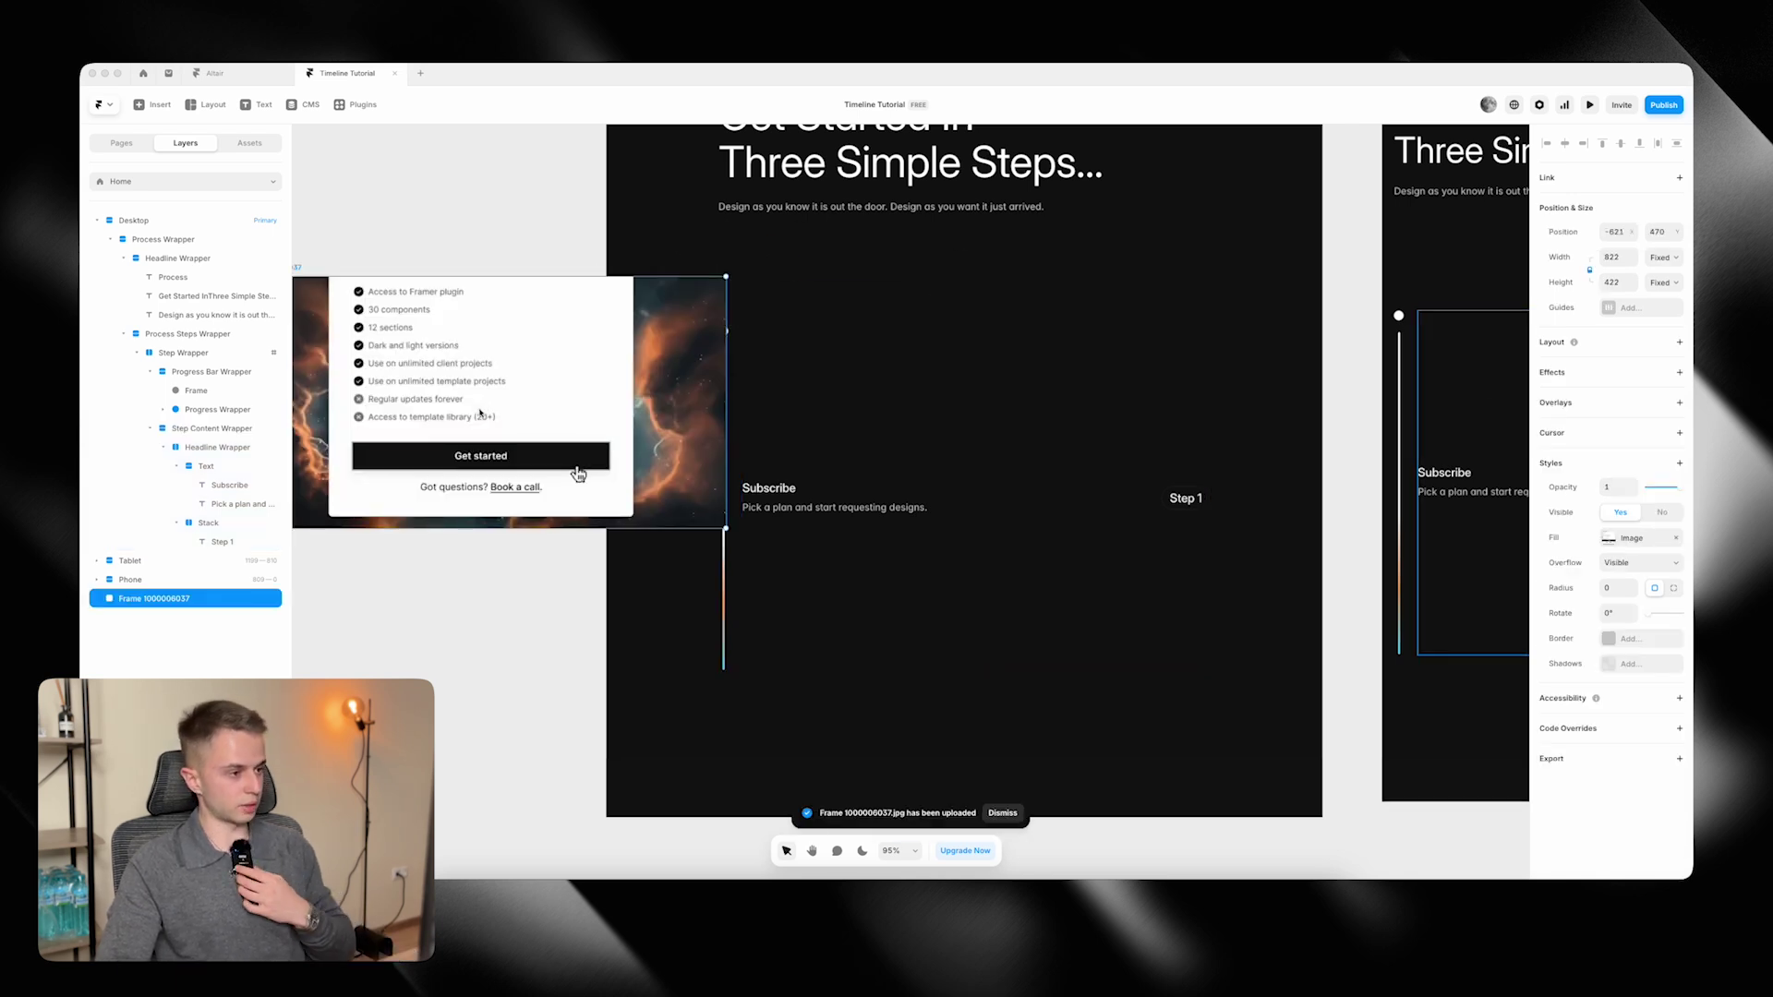
scroll(504, 306, left, 5)
scroll(504, 306, up, 1)
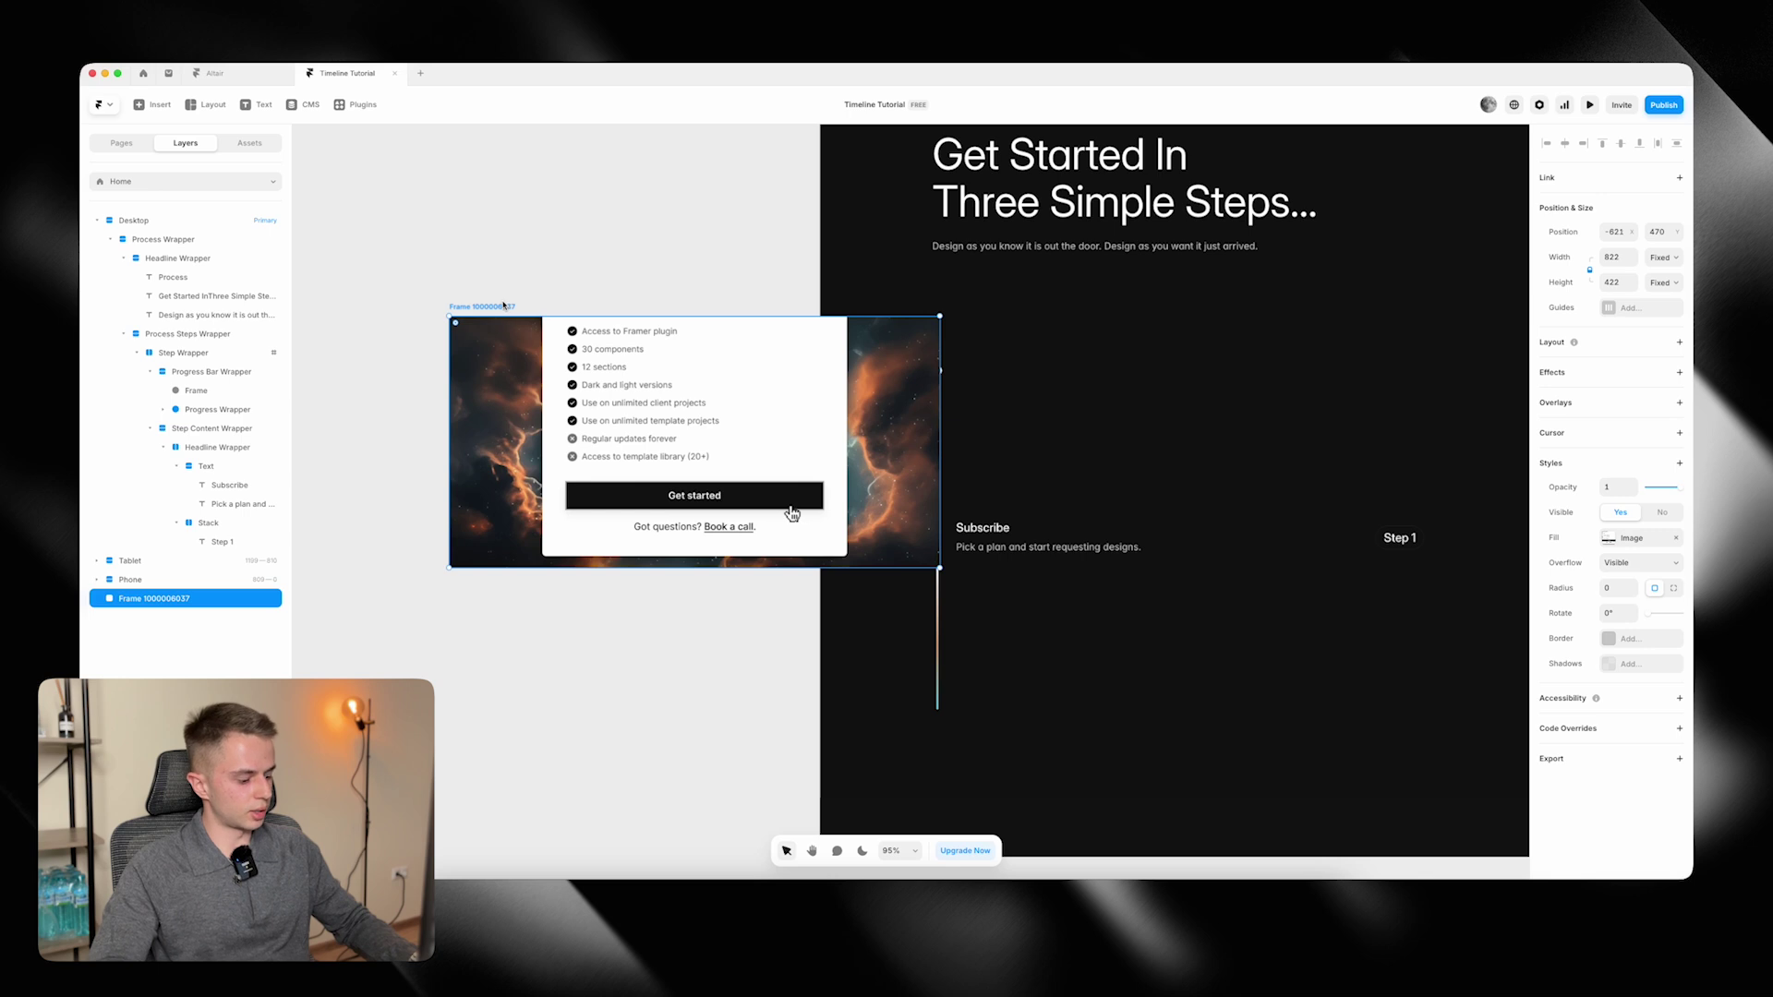
key(Delete)
scroll(647, 313, right, 4)
scroll(646, 313, down, 1)
click(1051, 600)
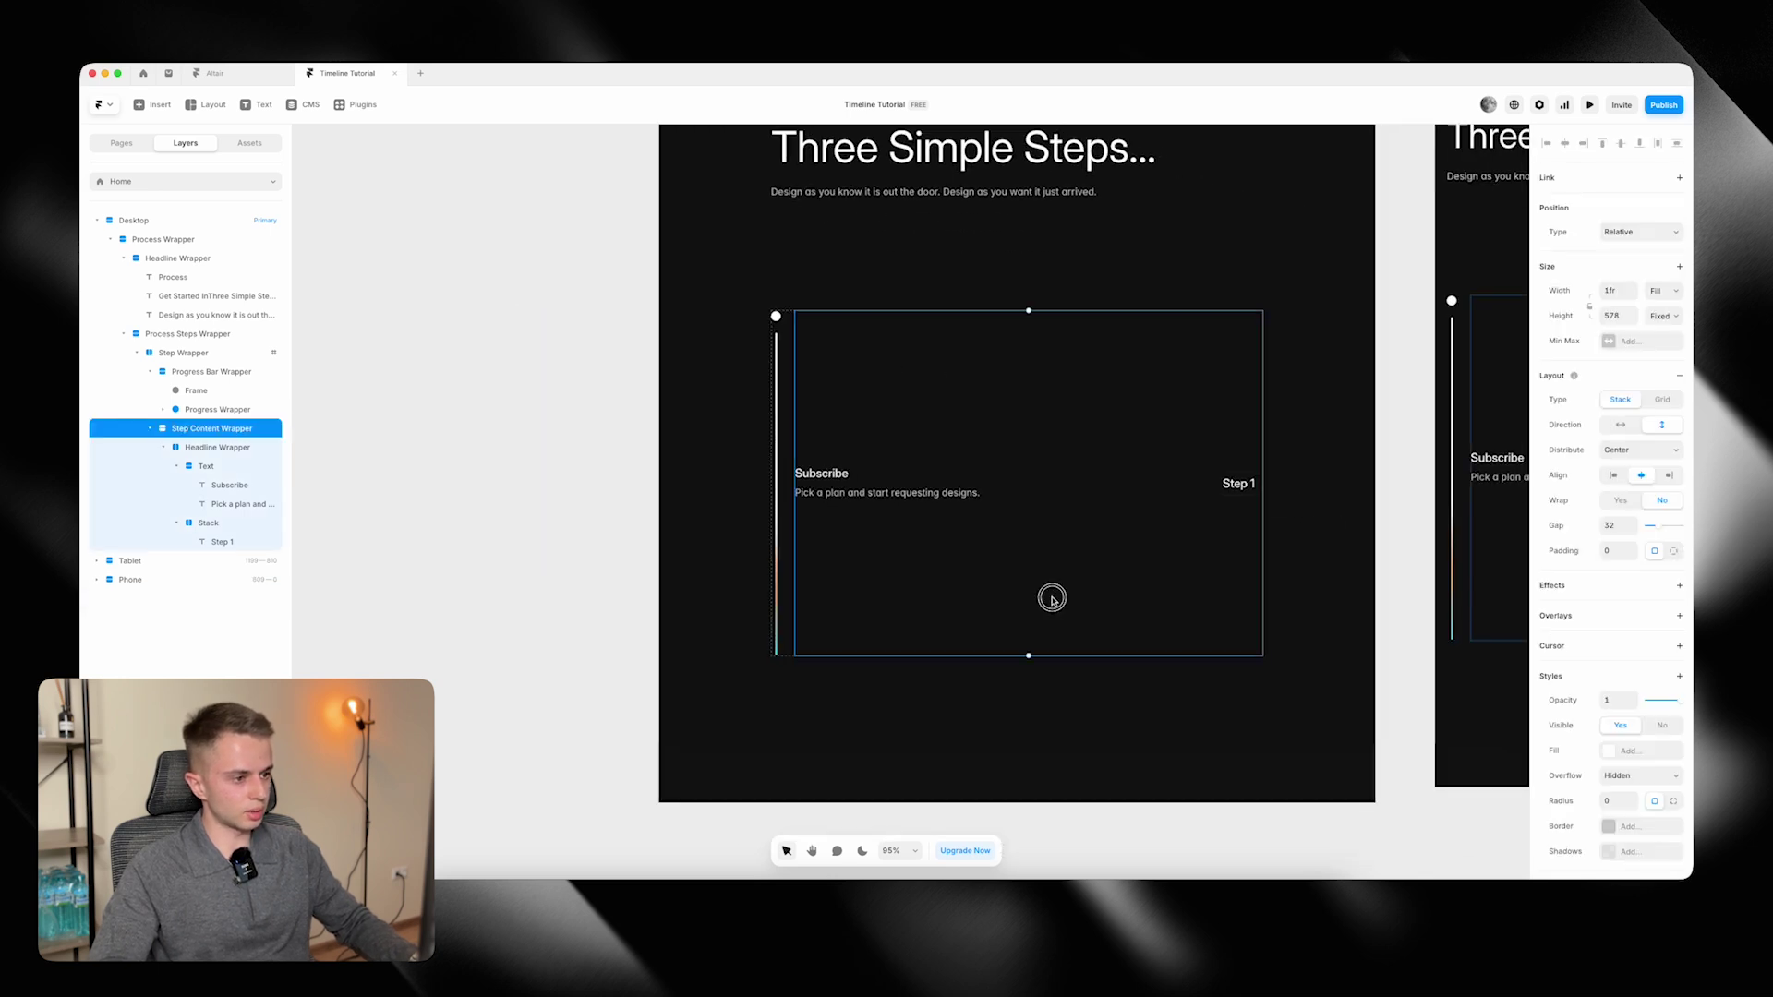
key(super+v)
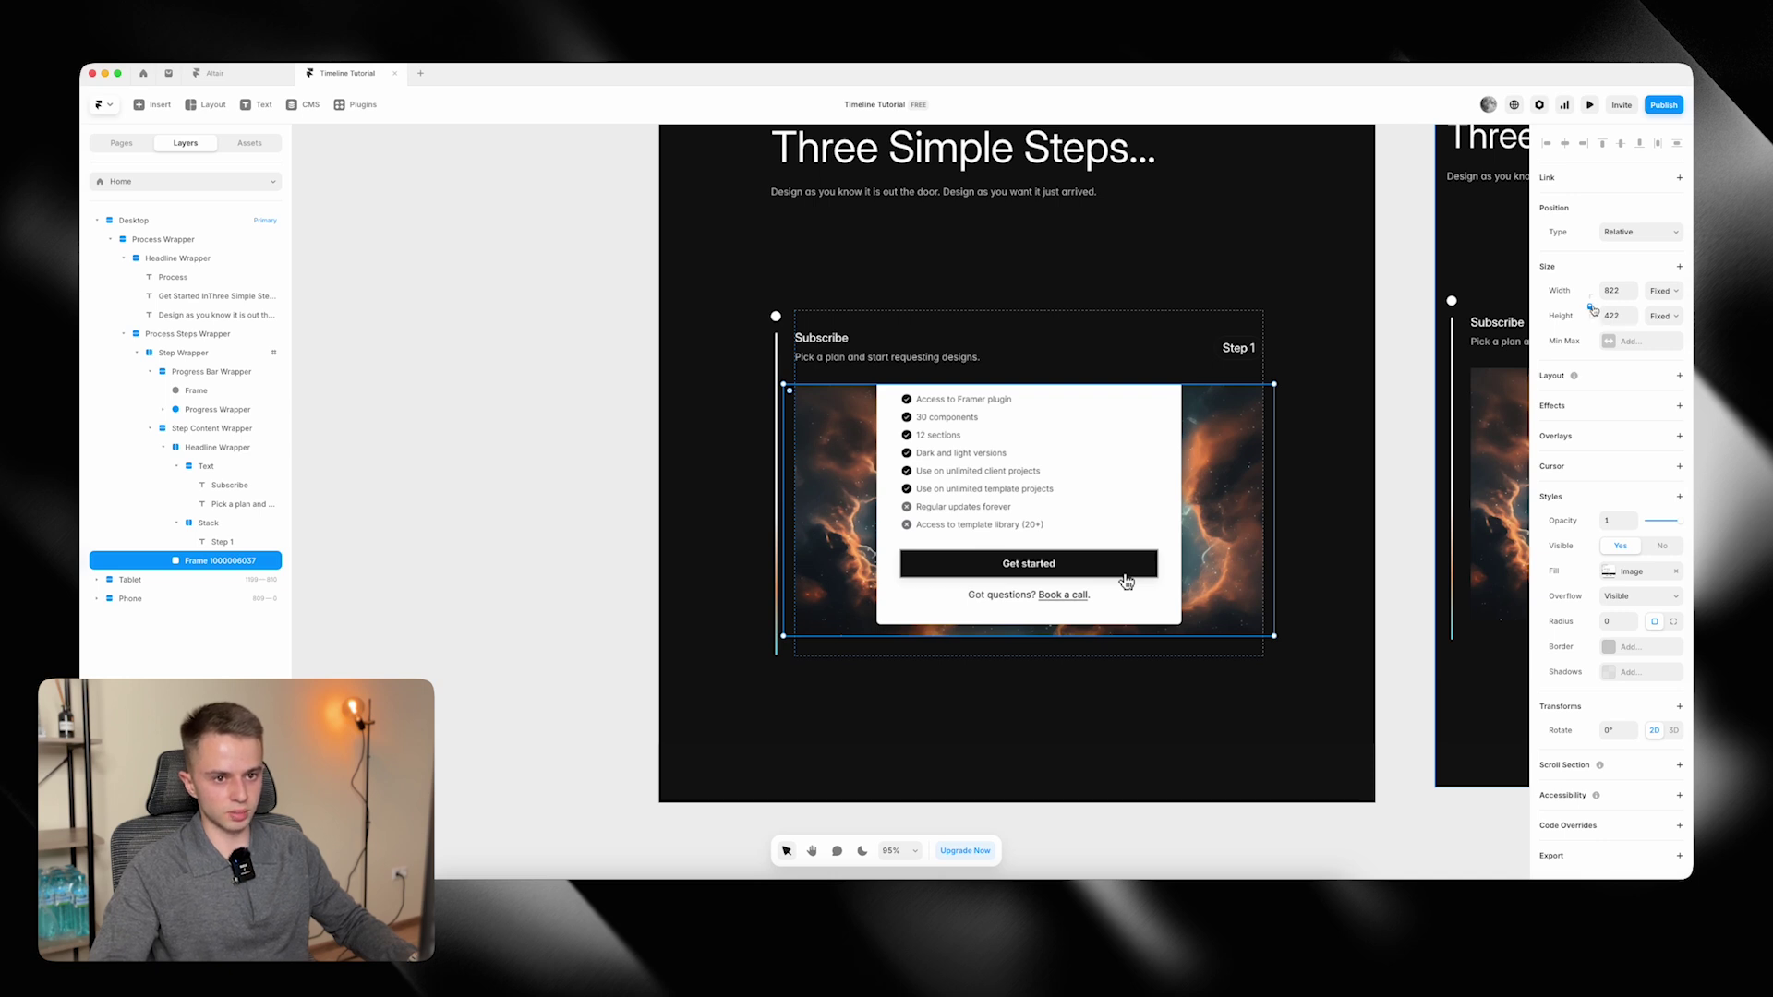
Set the Subscribe image's width to Fill and the Step Content Wrapper's height to Fit Content.
click(1657, 294)
click(1658, 317)
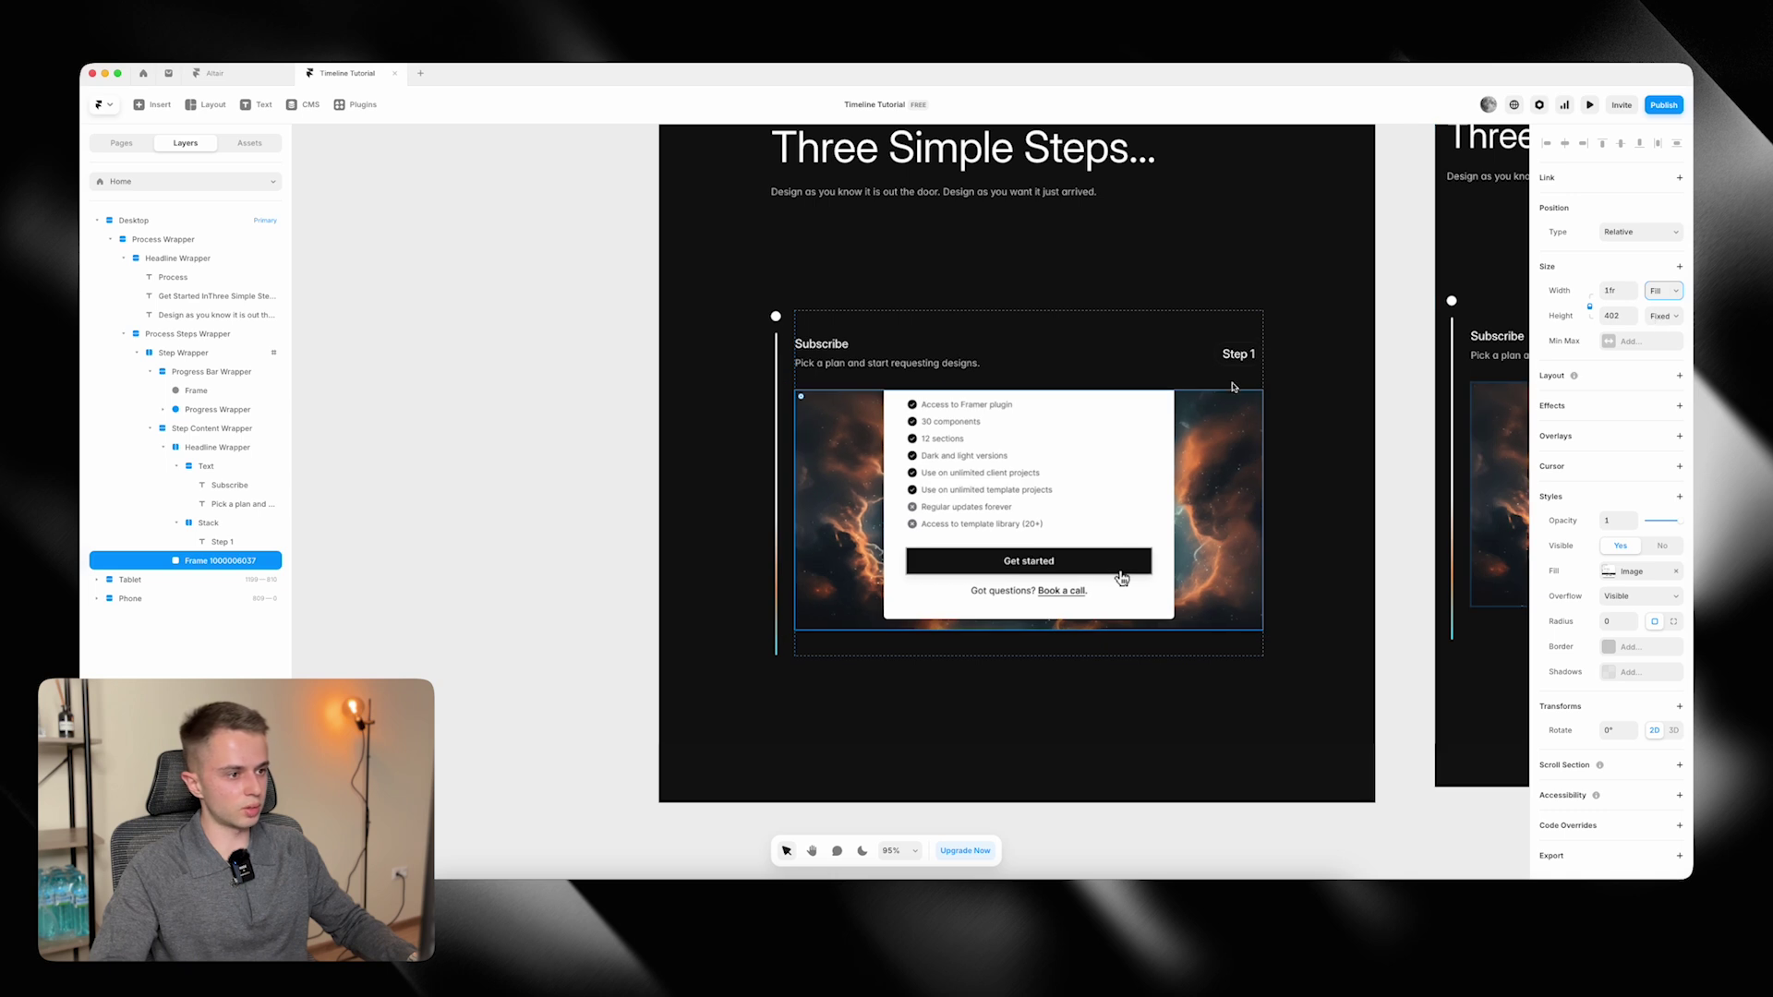
click(1101, 382)
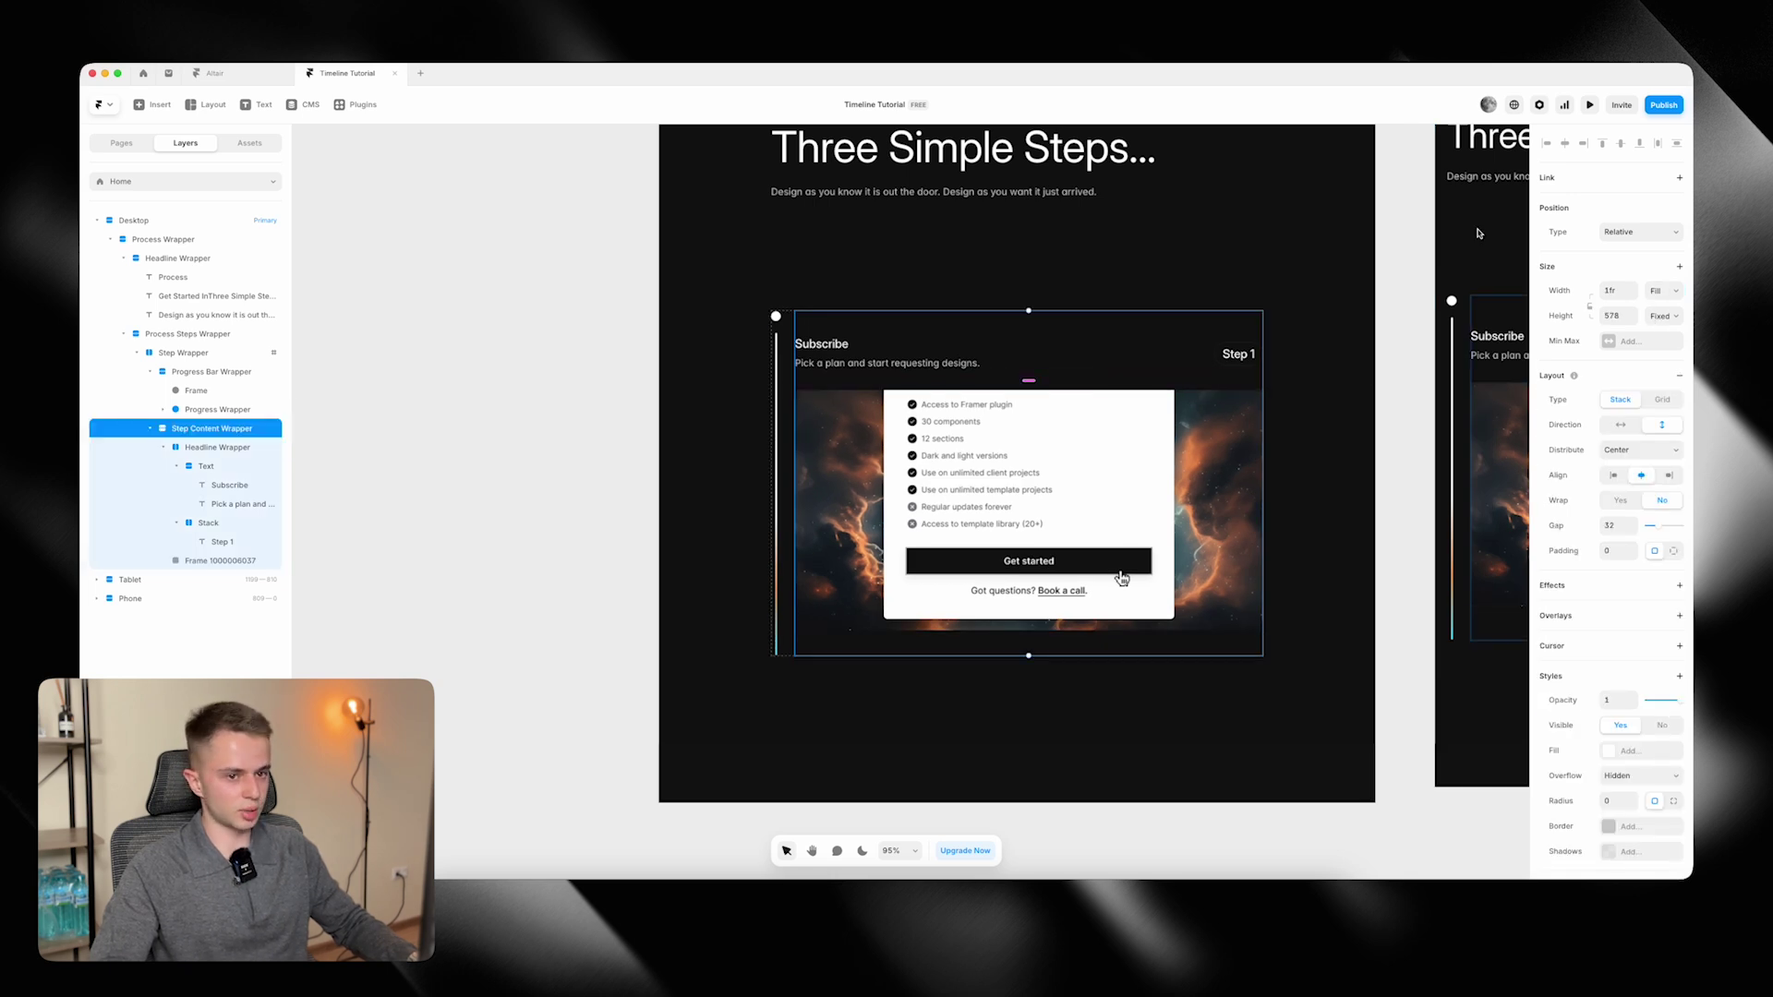
click(1662, 315)
click(1660, 357)
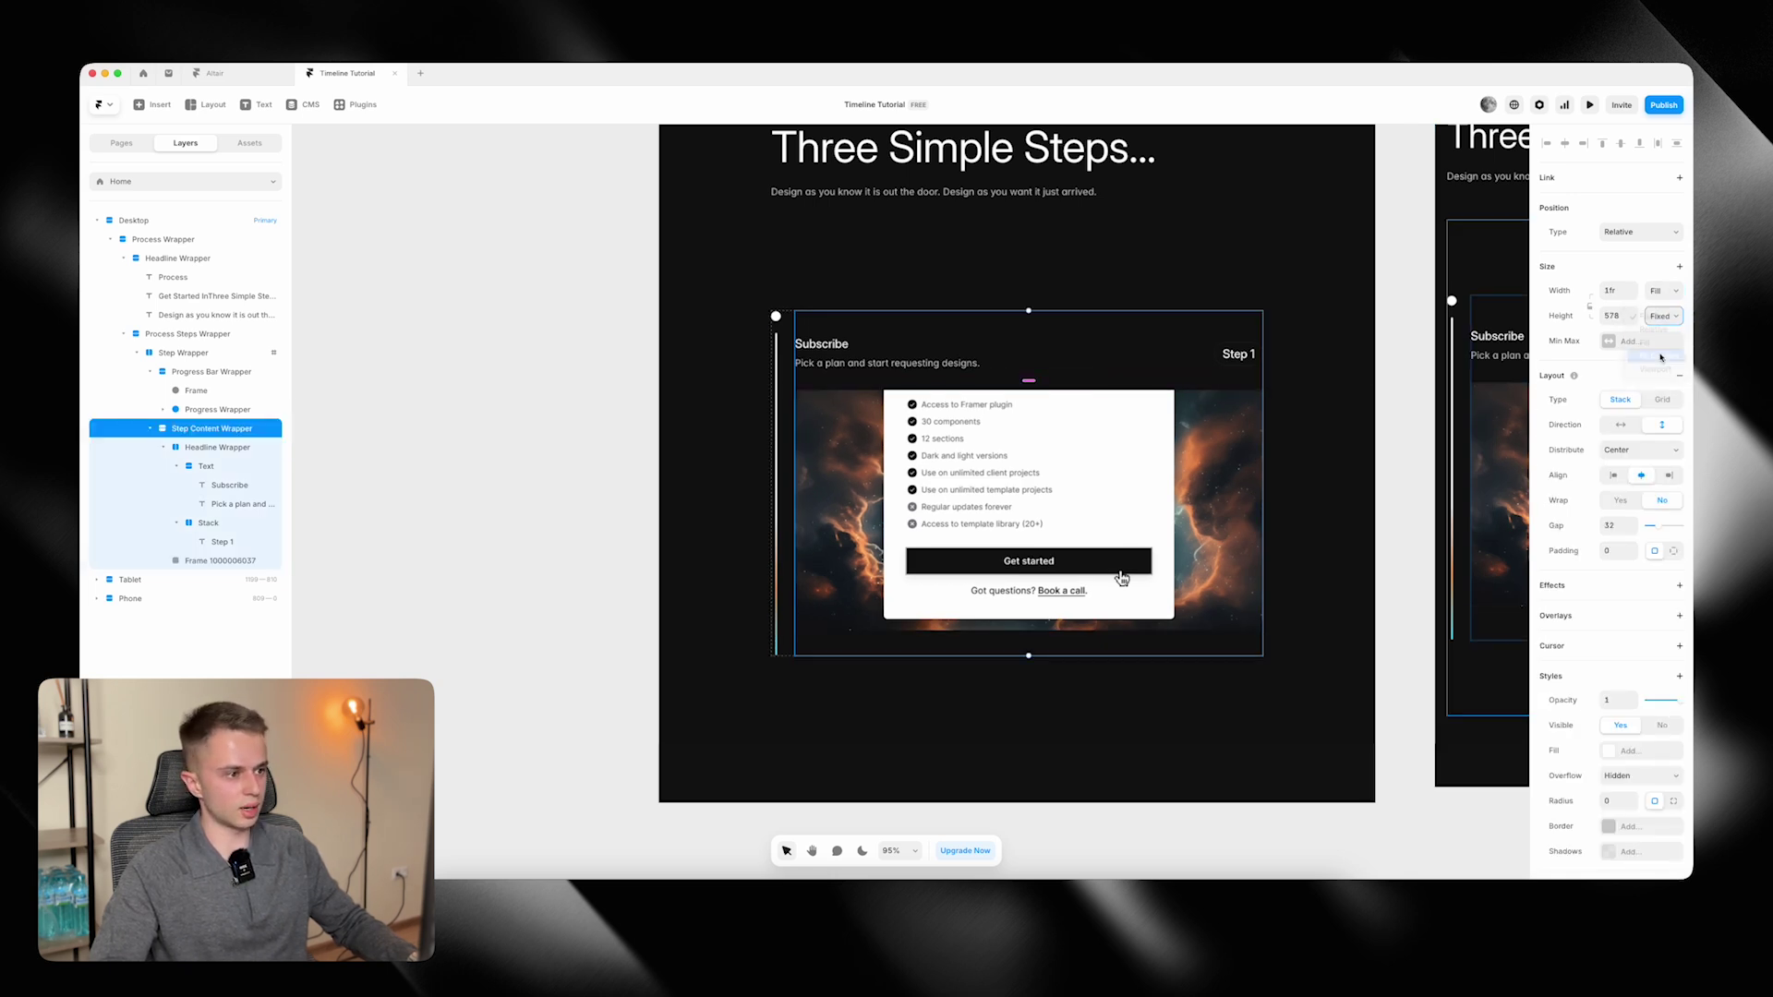
Set the height of the Process Steps Wrapper to Fit Content.
click(980, 321)
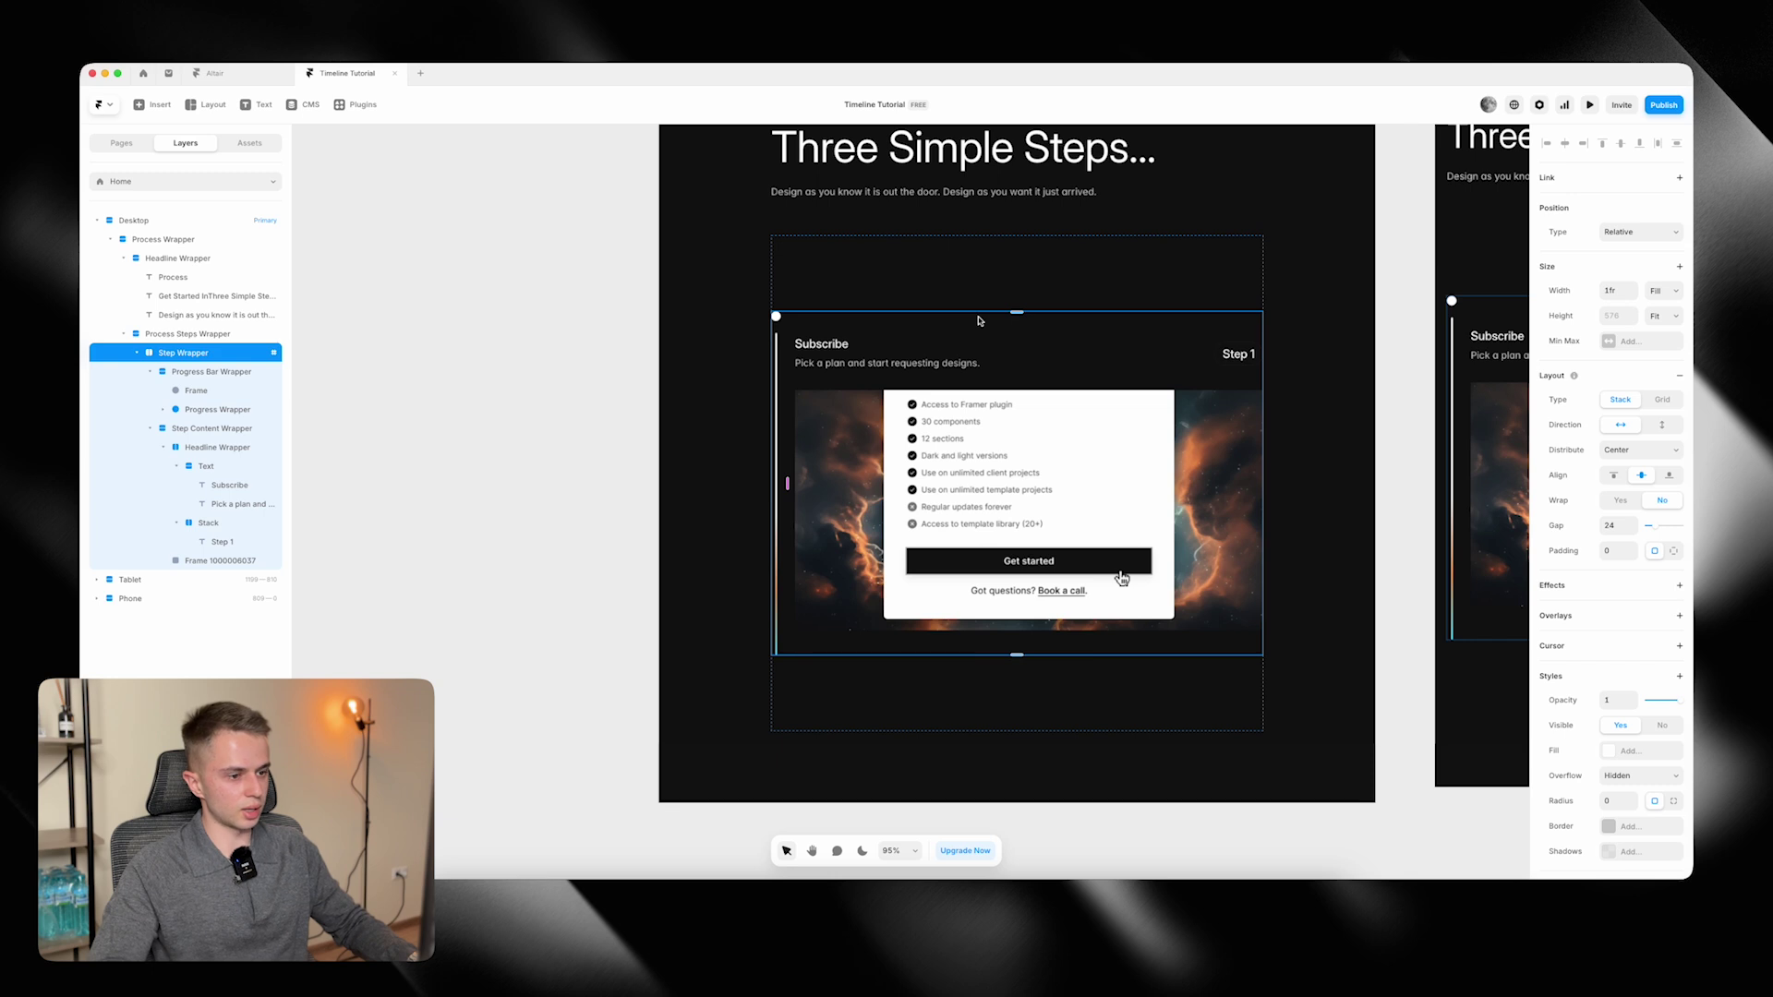
scroll(979, 320, down, 3)
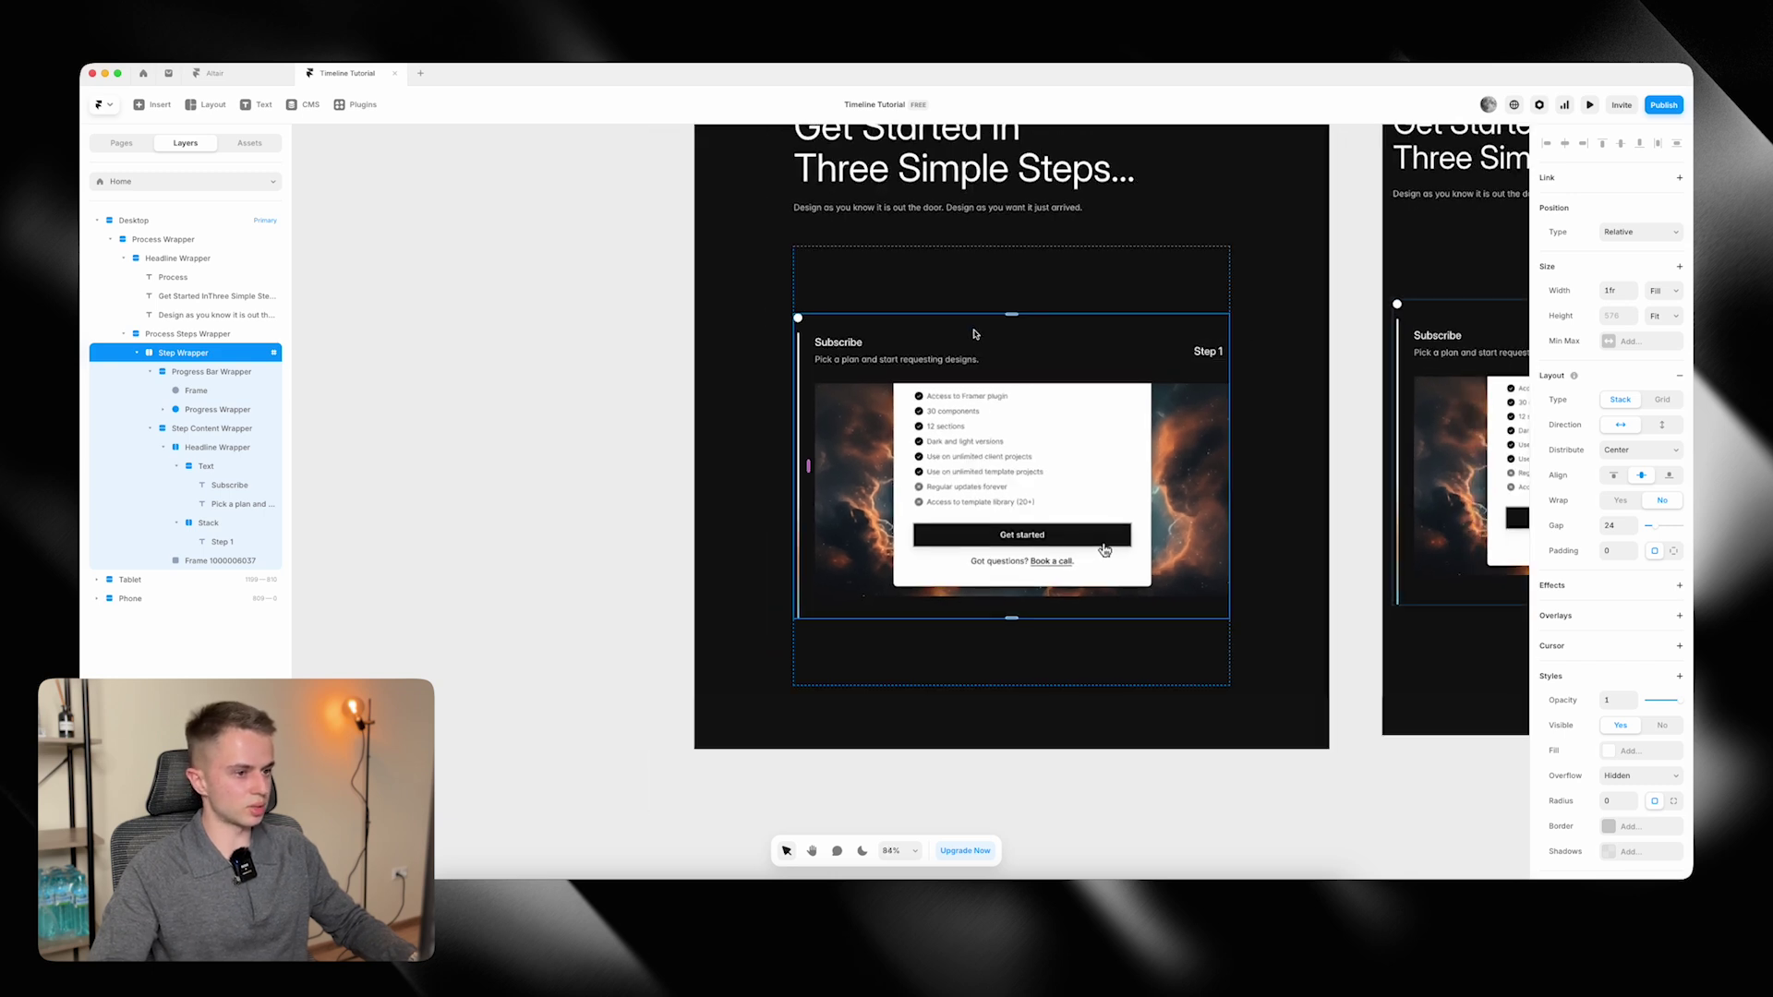
click(980, 277)
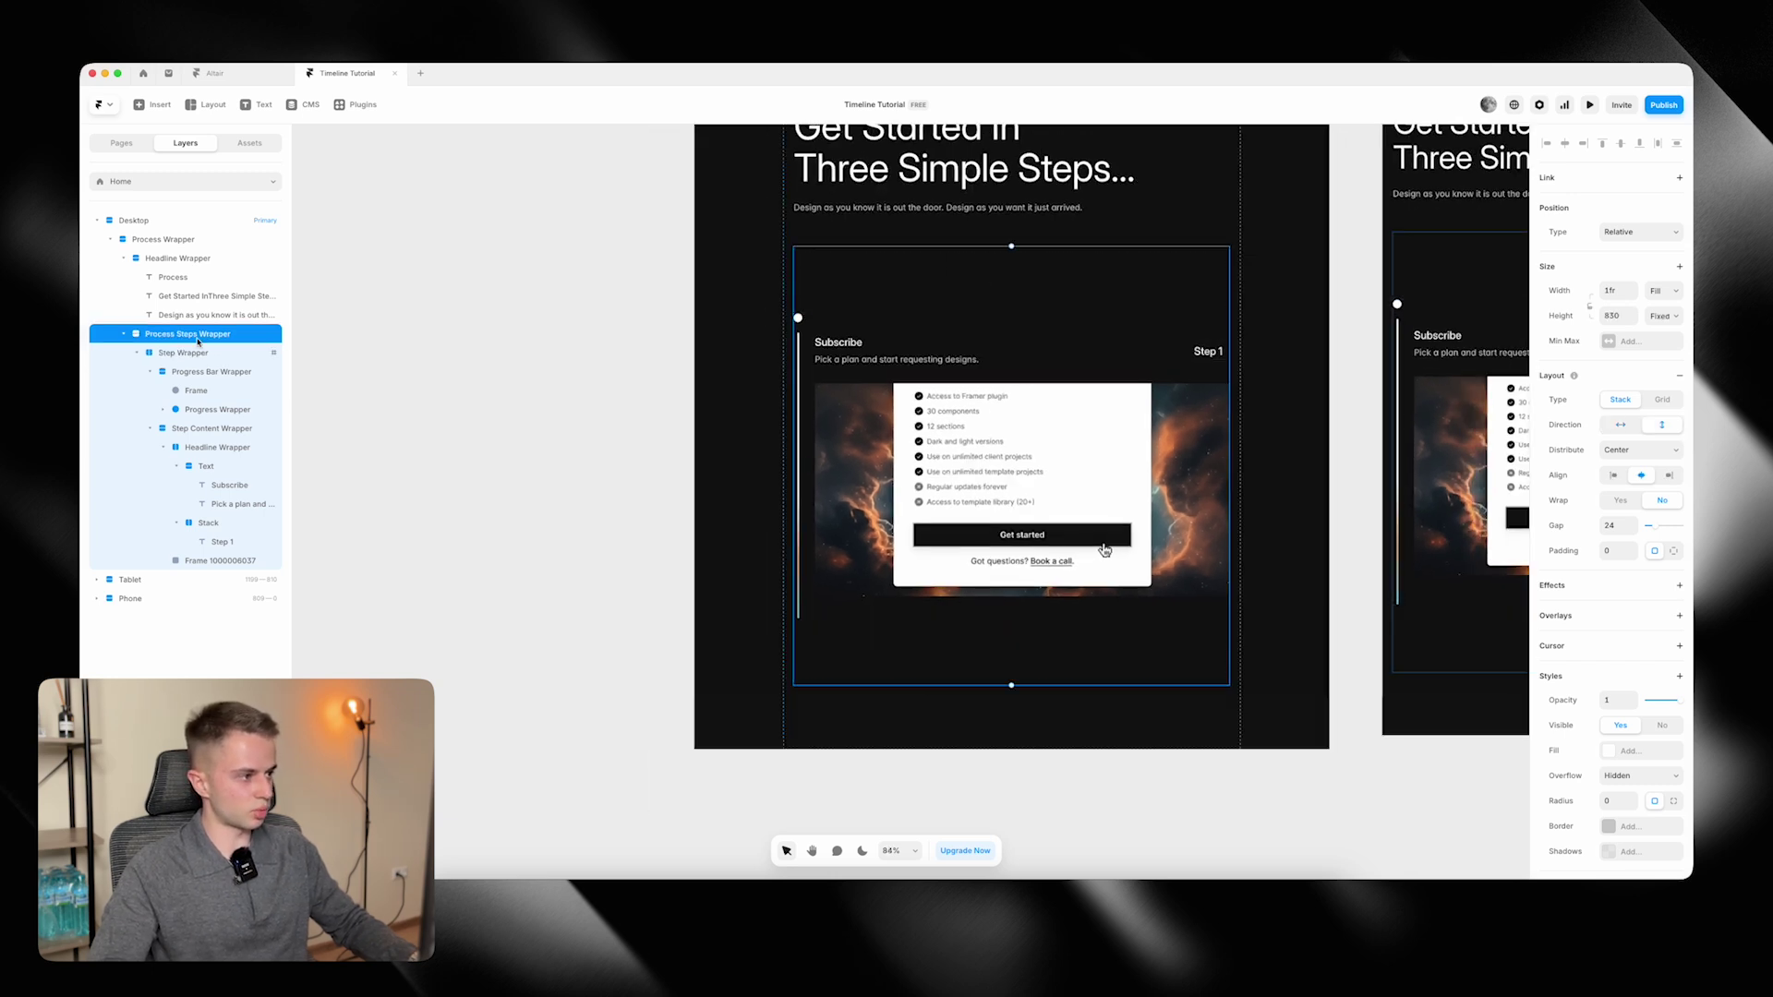
click(1663, 316)
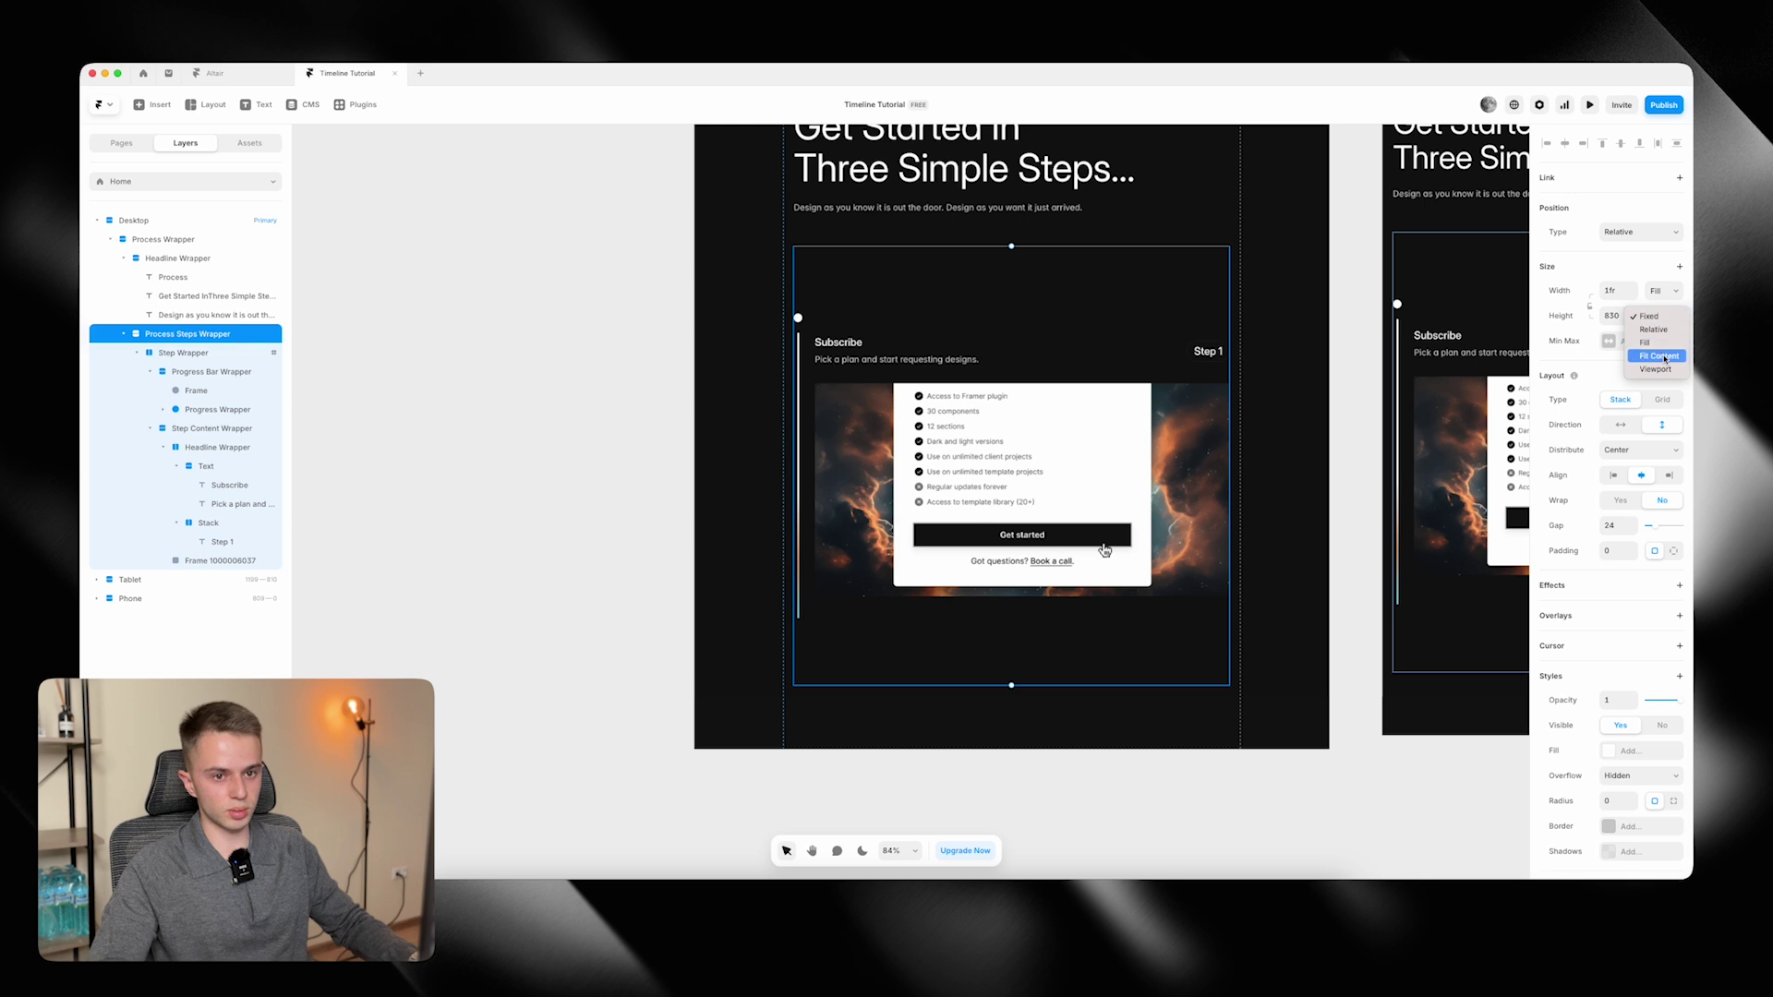
click(1659, 358)
click(486, 344)
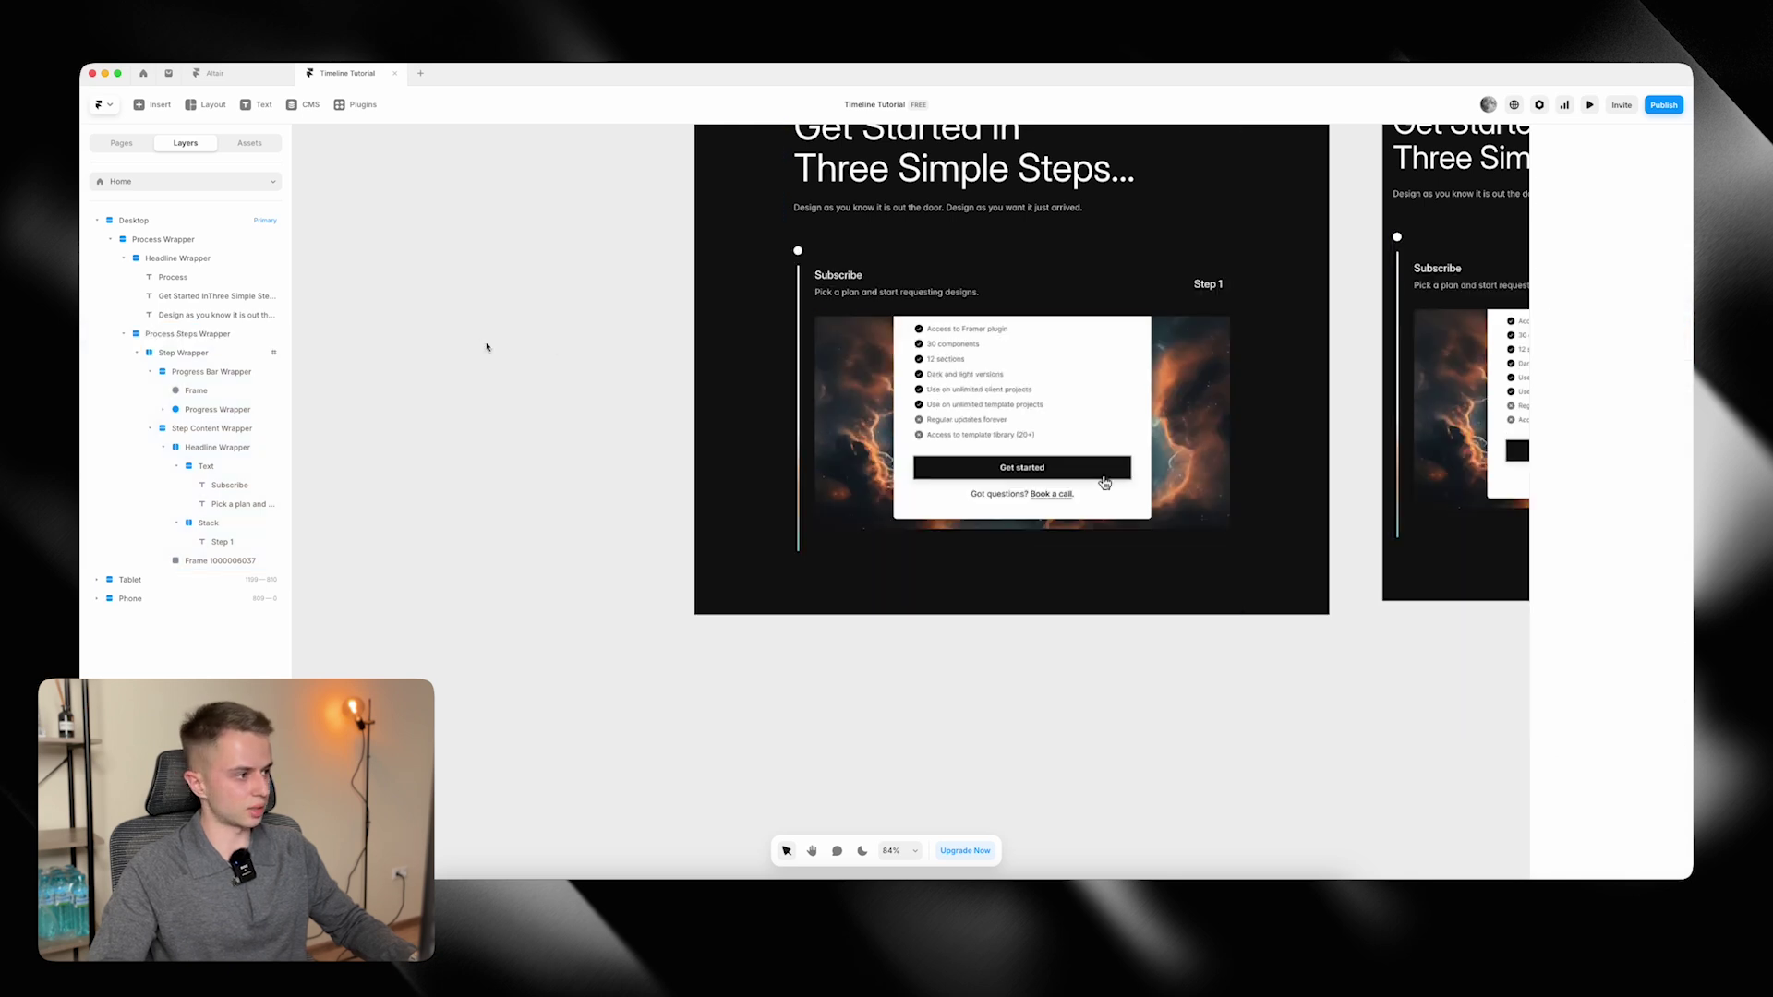
Collapse the Step Wrapper layer and duplicate it twice to get three stacked steps.
click(137, 353)
click(172, 355)
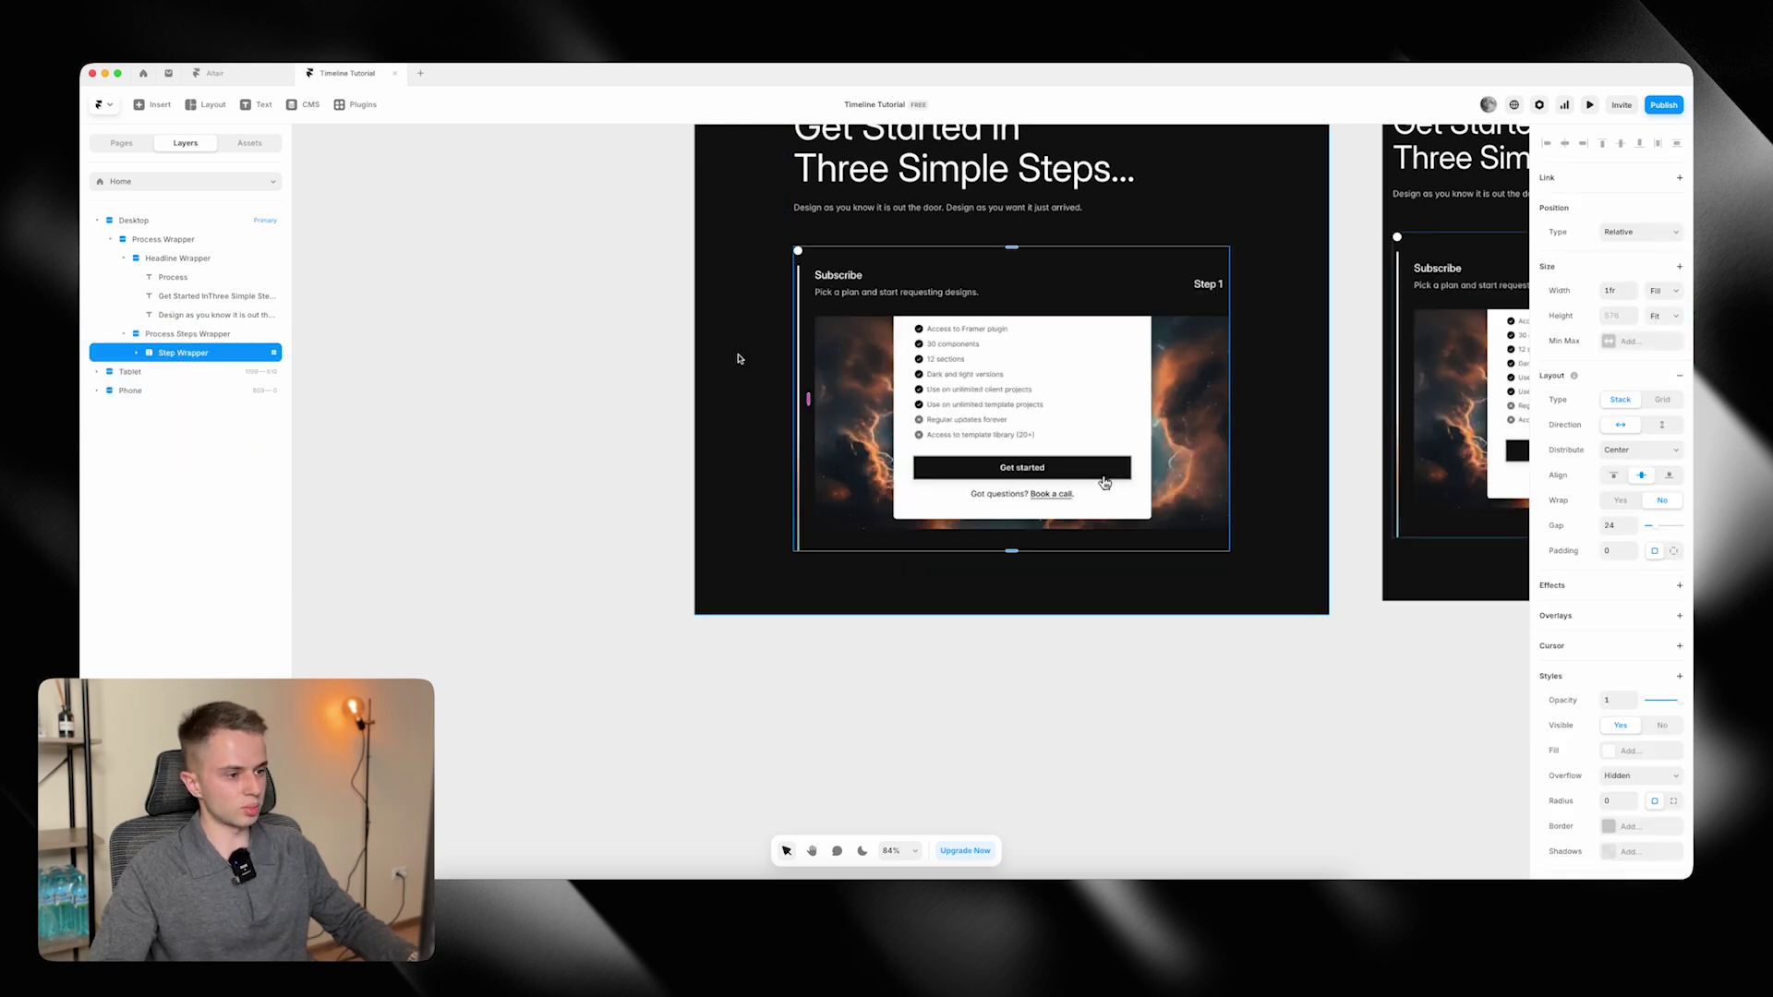
key(ctrl+d)
key(ctrl+d)
scroll(736, 358, down, 3)
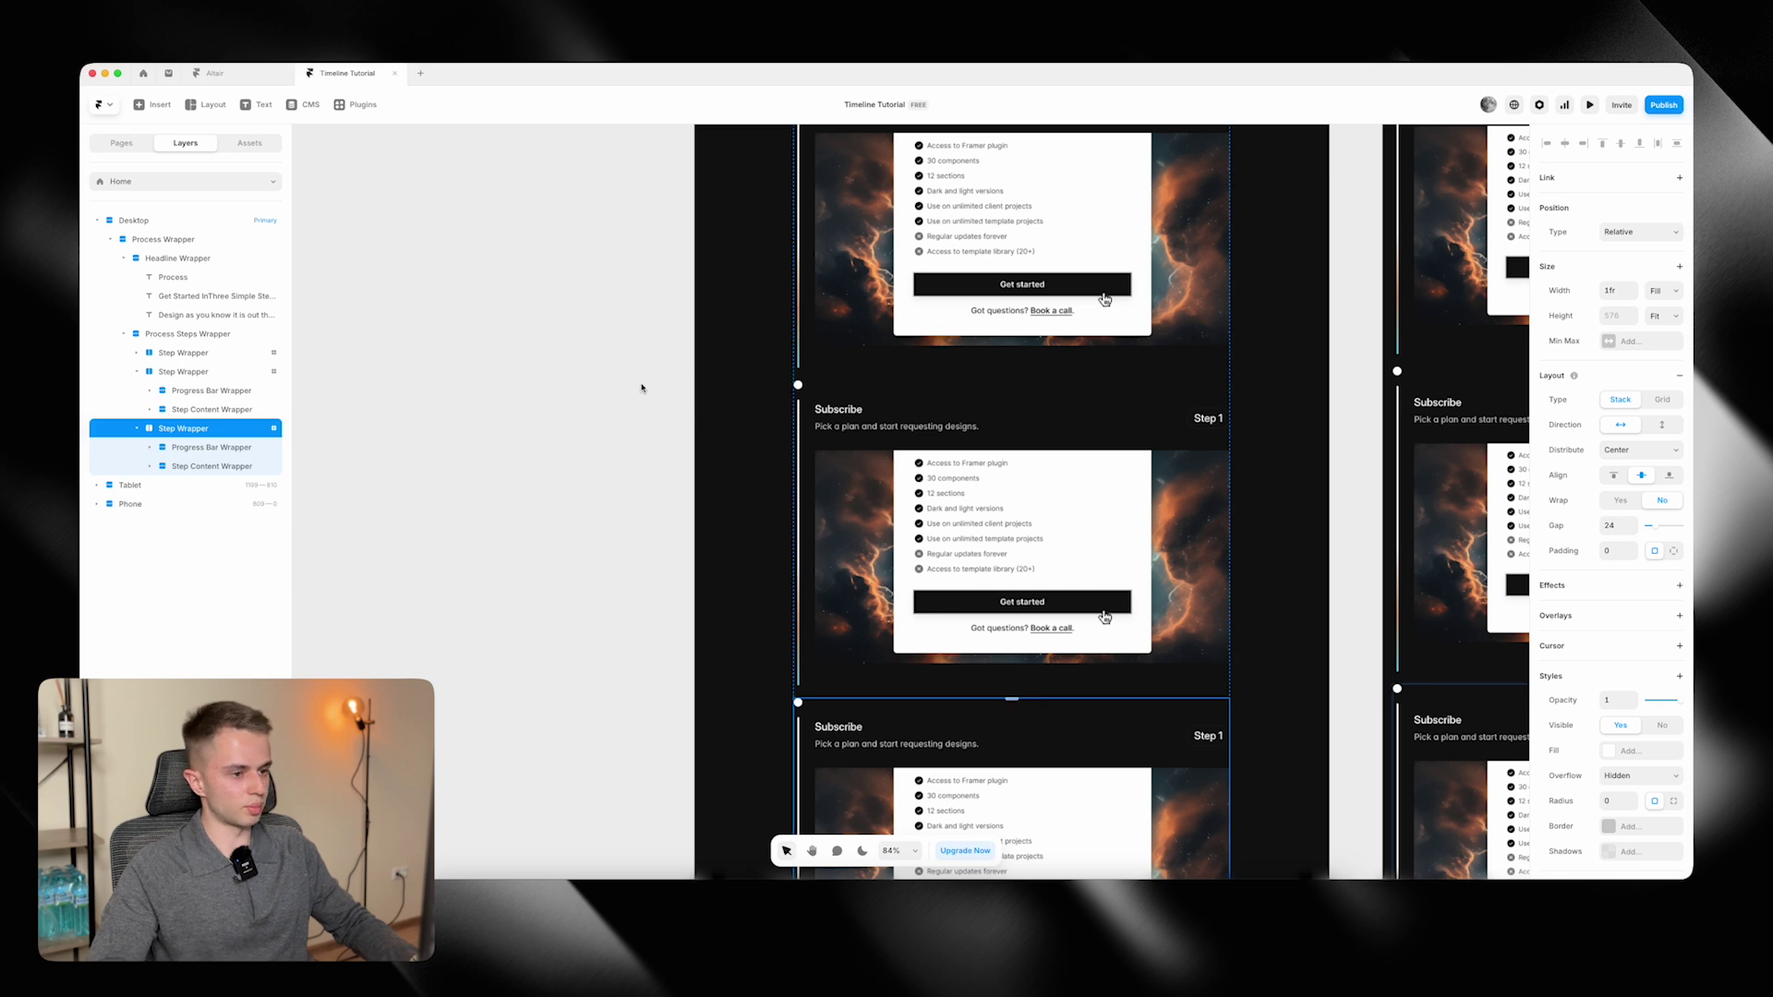
scroll(642, 388, down, 3)
Rename the three Step Wrapper layers to Step Wrapper 1, Step Wrapper 2 and Step Wrapper 3.
click(203, 372)
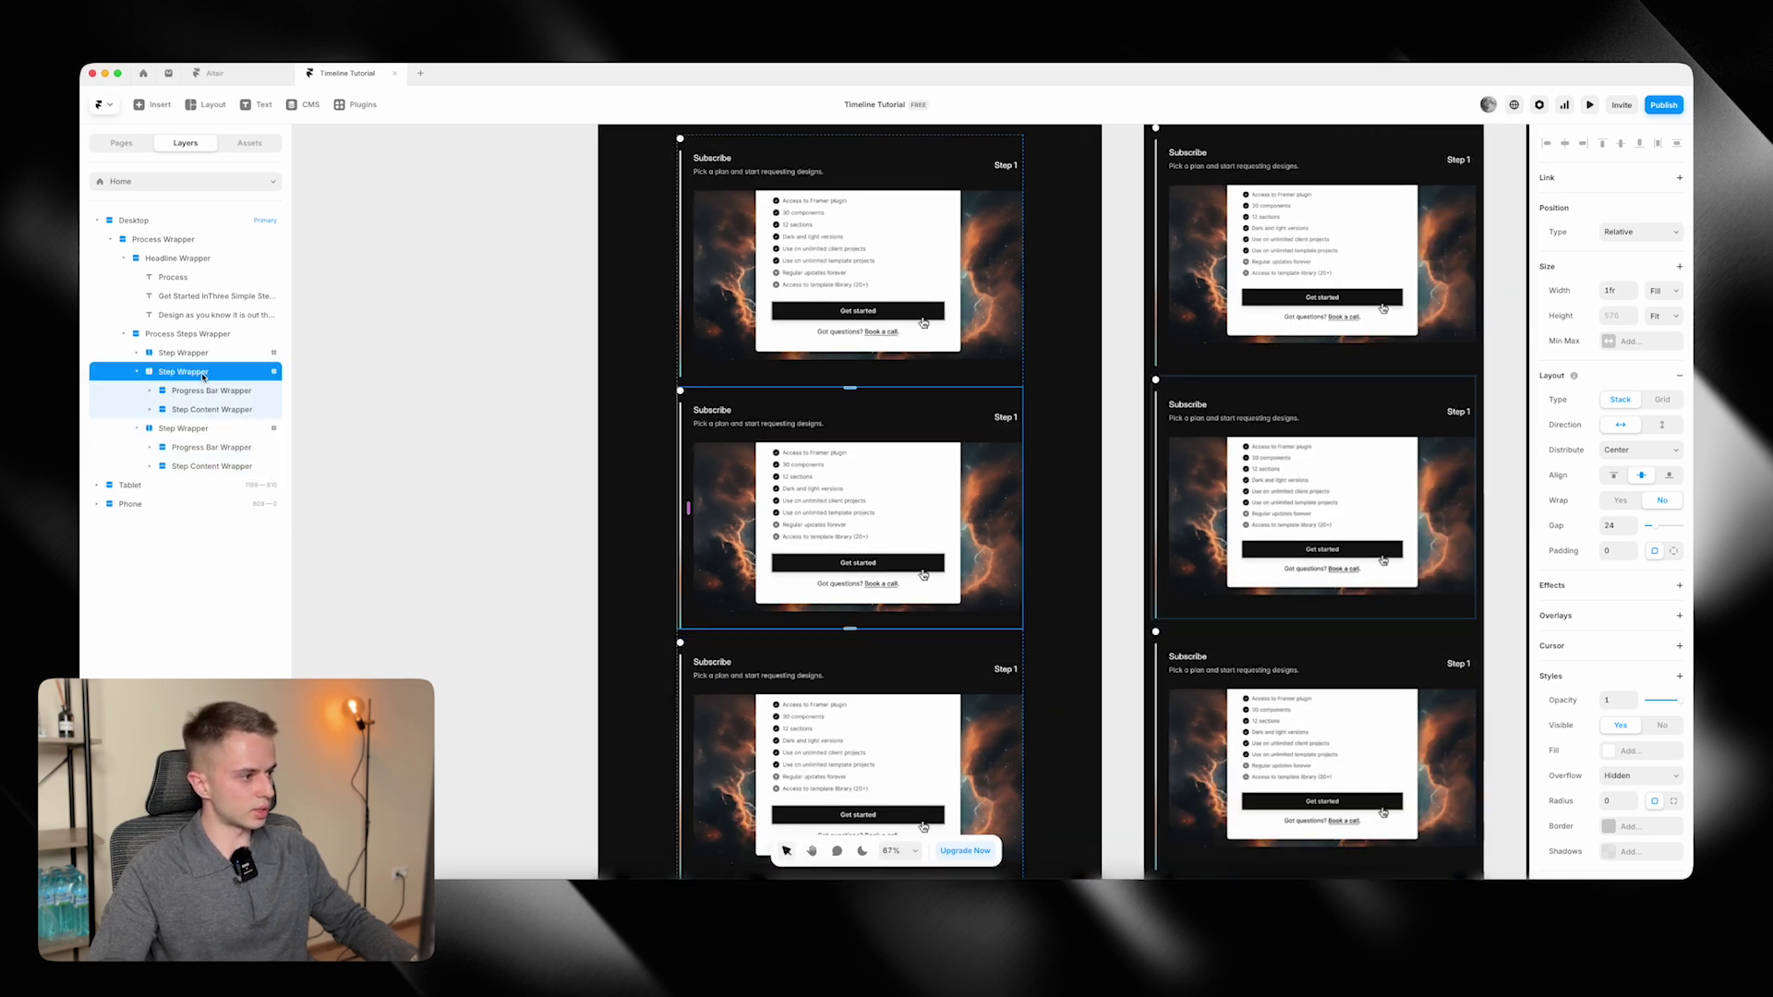
scroll(1631, 590, down, 4)
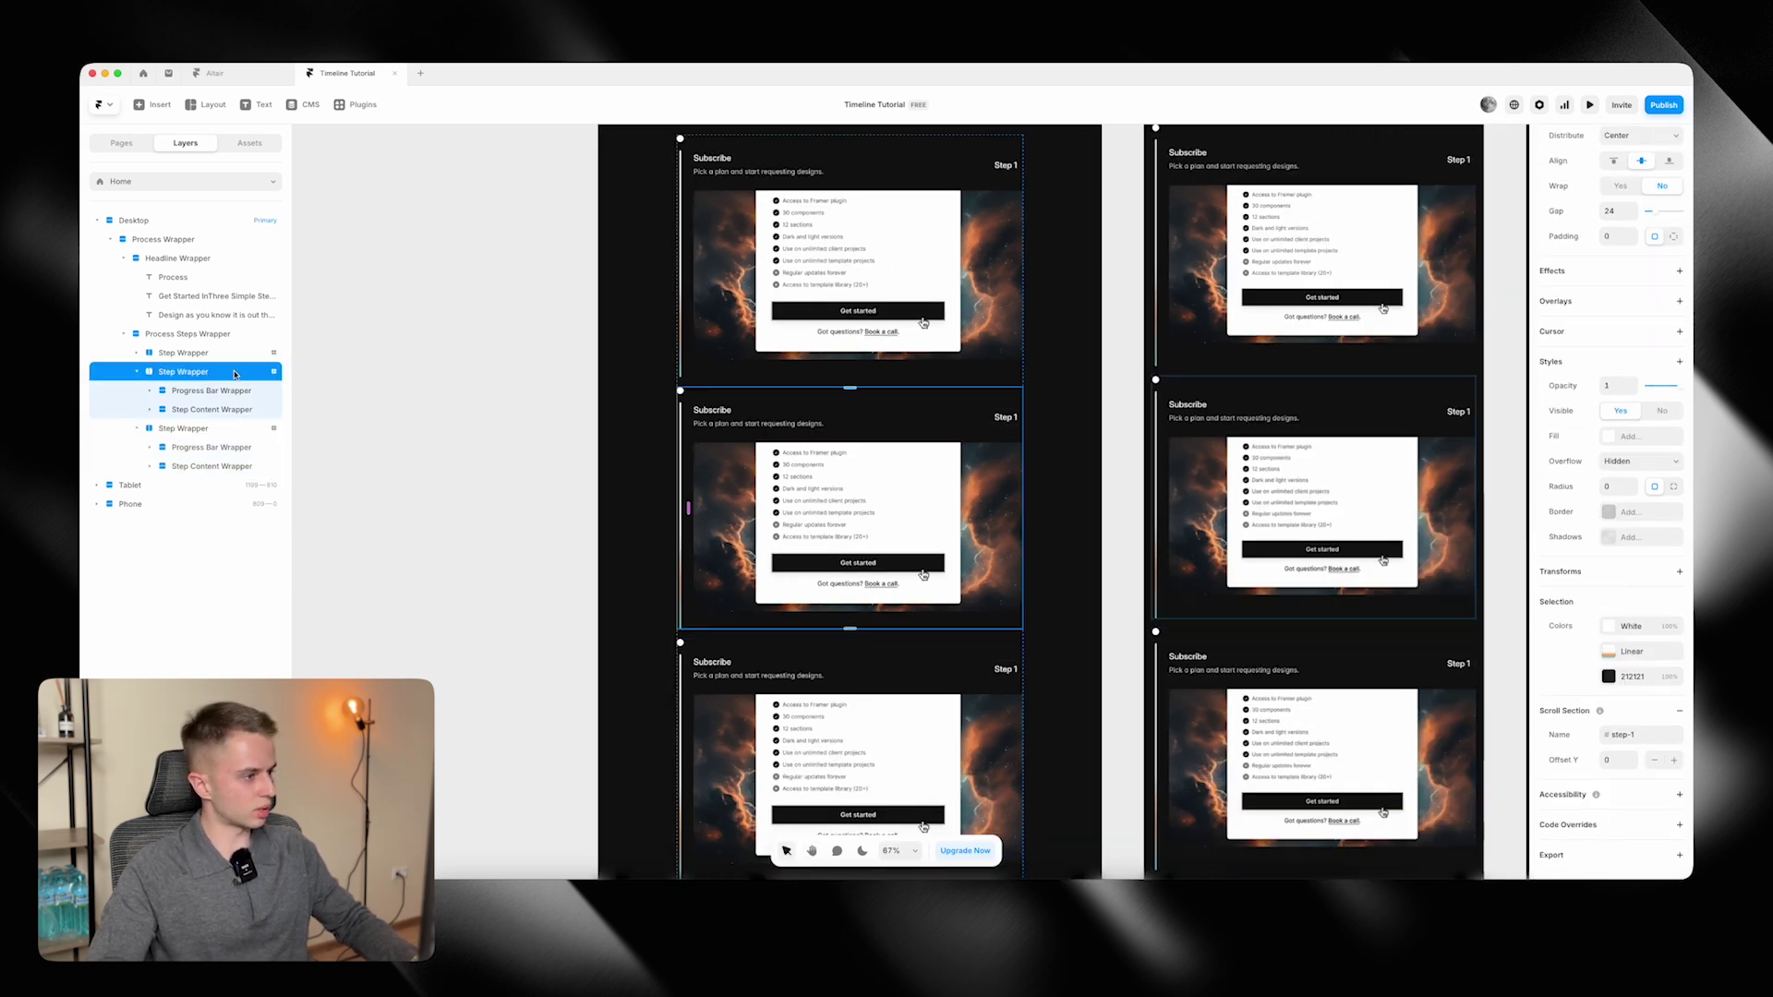
double_click(208, 353)
key(Right)
text(1)
key(Return)
double_click(222, 369)
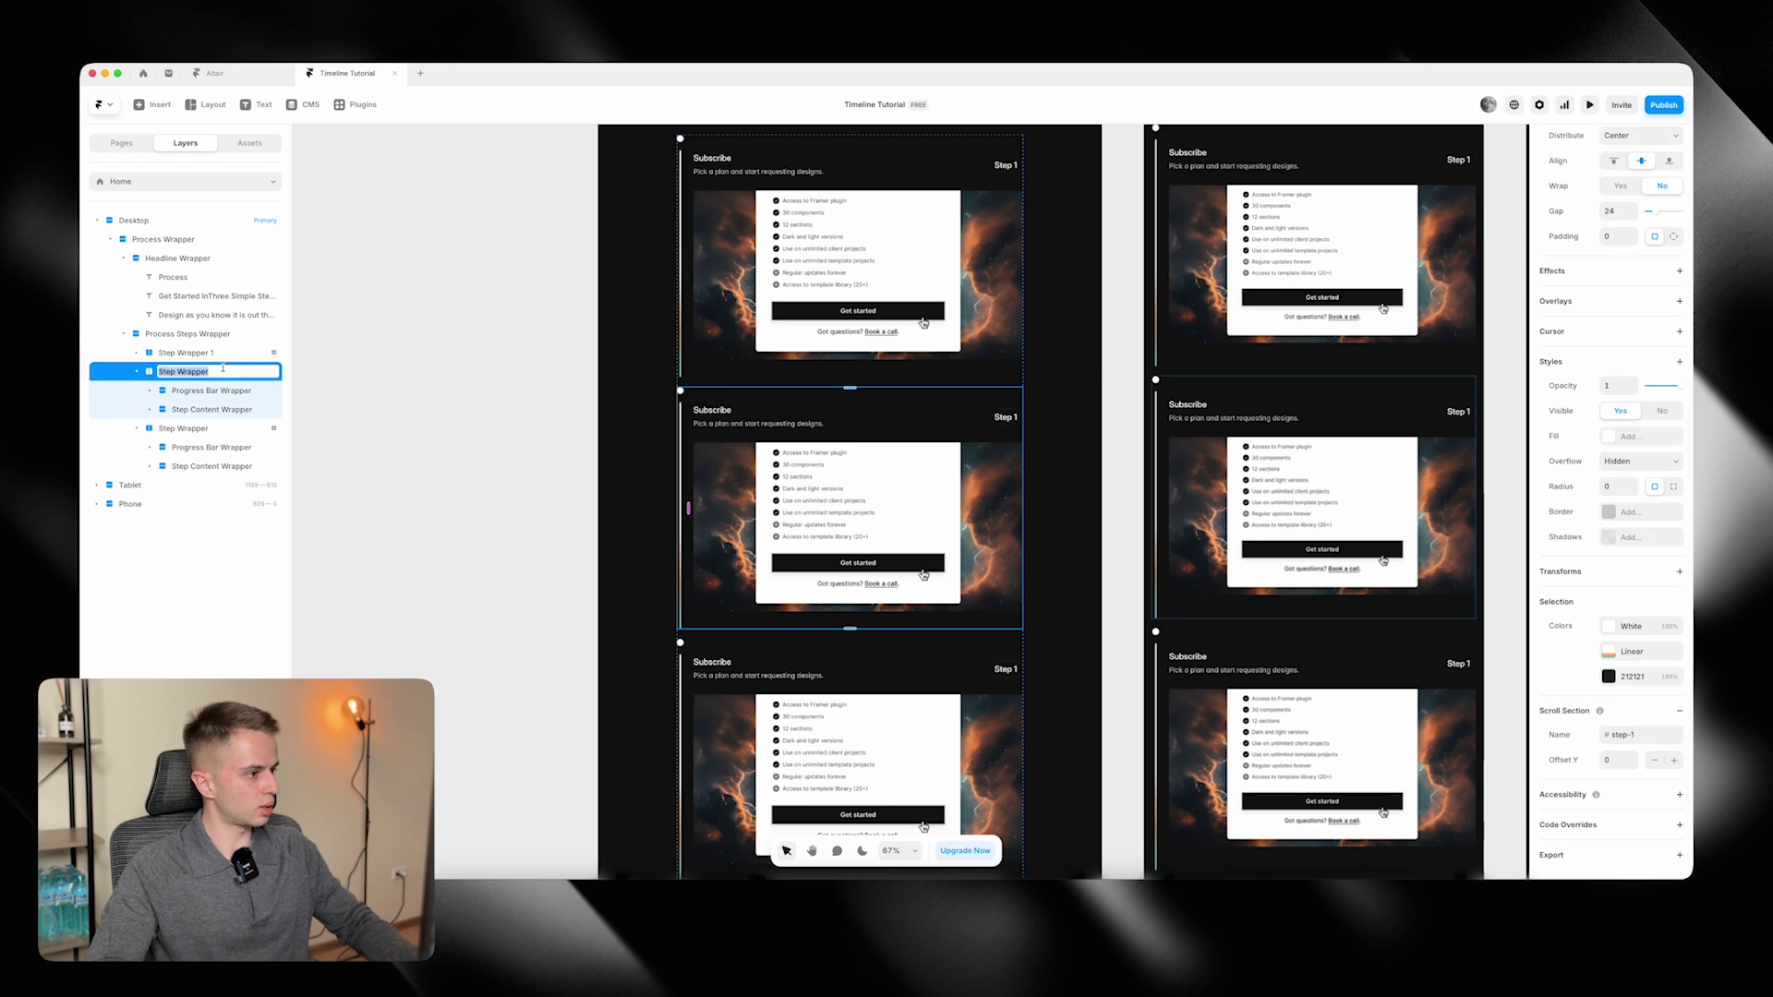
key(Right)
text(2)
key(Return)
double_click(227, 427)
key(Right)
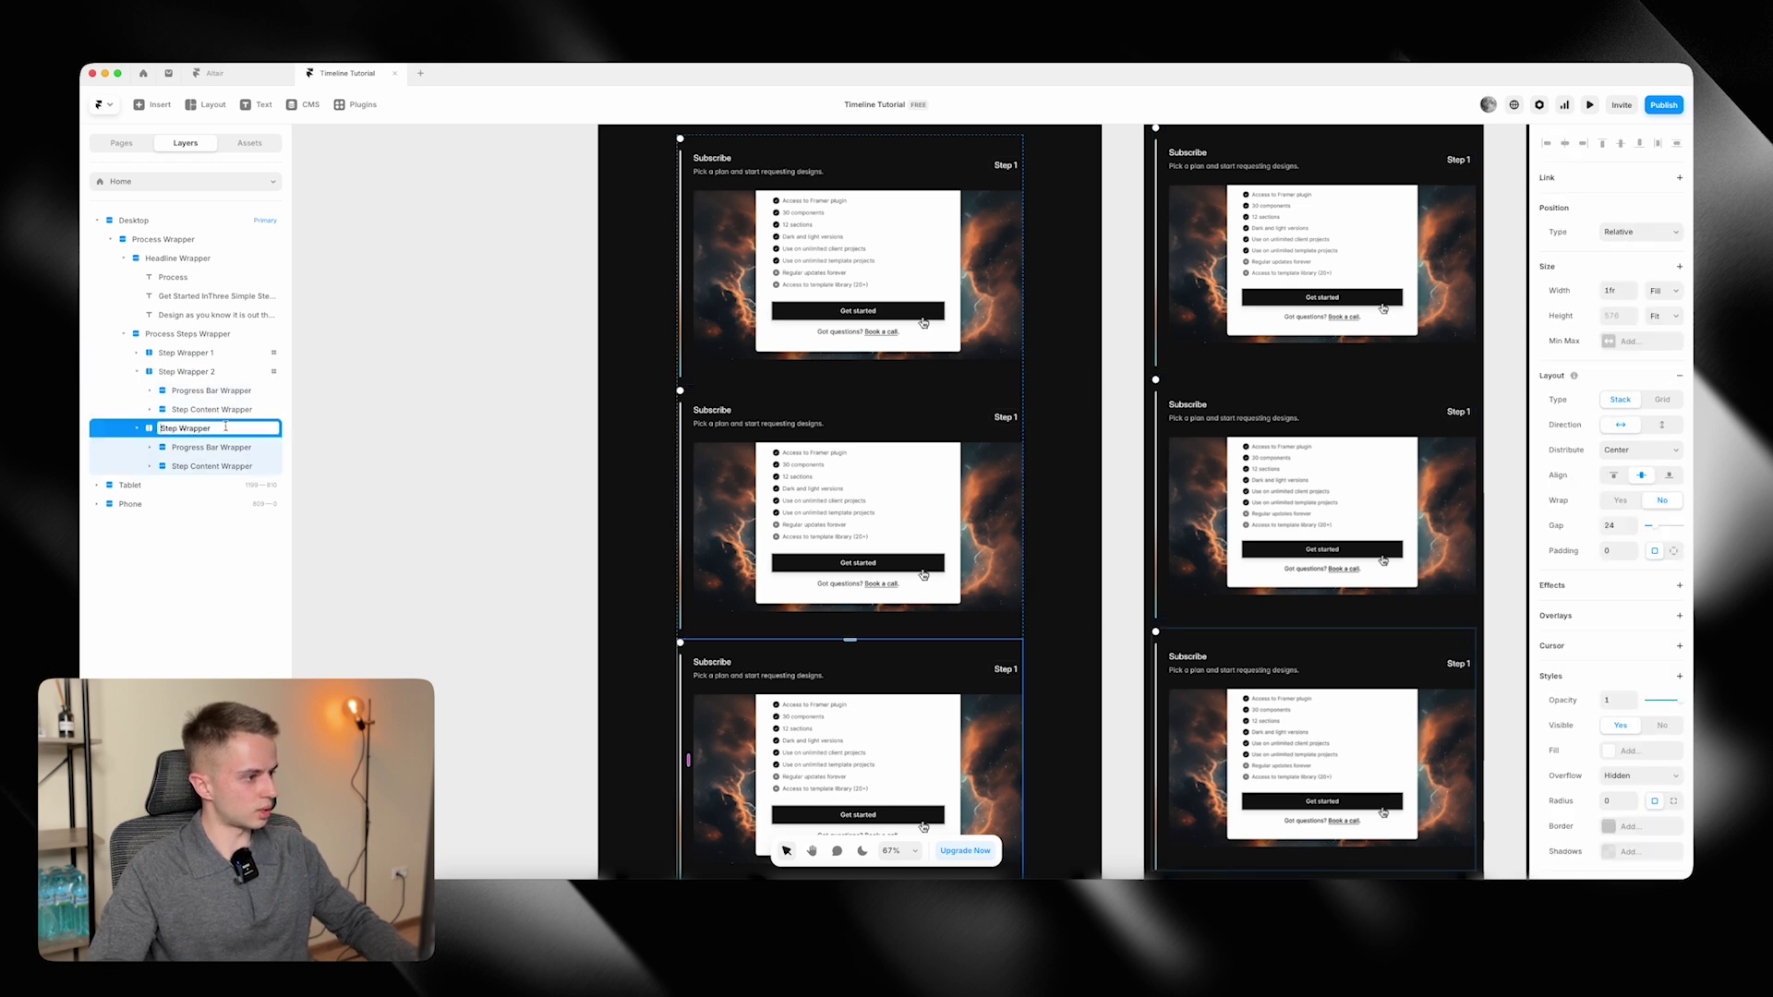
text(3)
Set the scroll section names to step-2 for Step Wrapper 2 and step-3 for Step Wrapper 3.
click(241, 373)
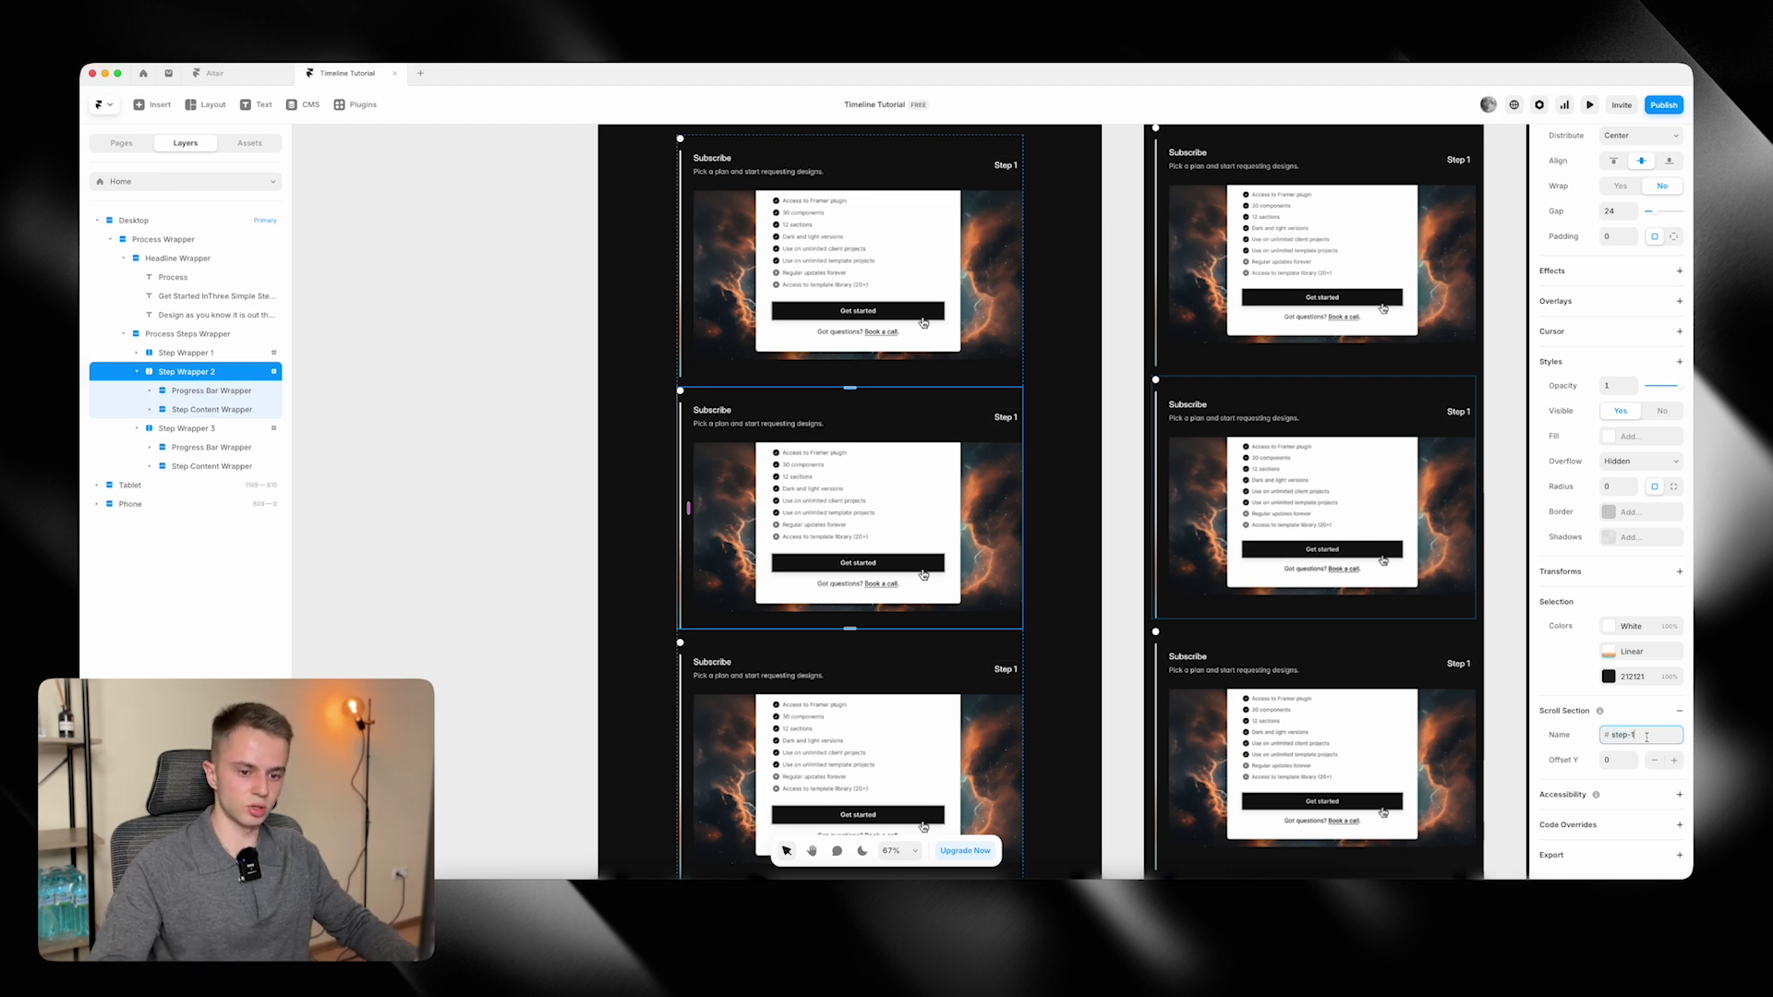
text(step-2)
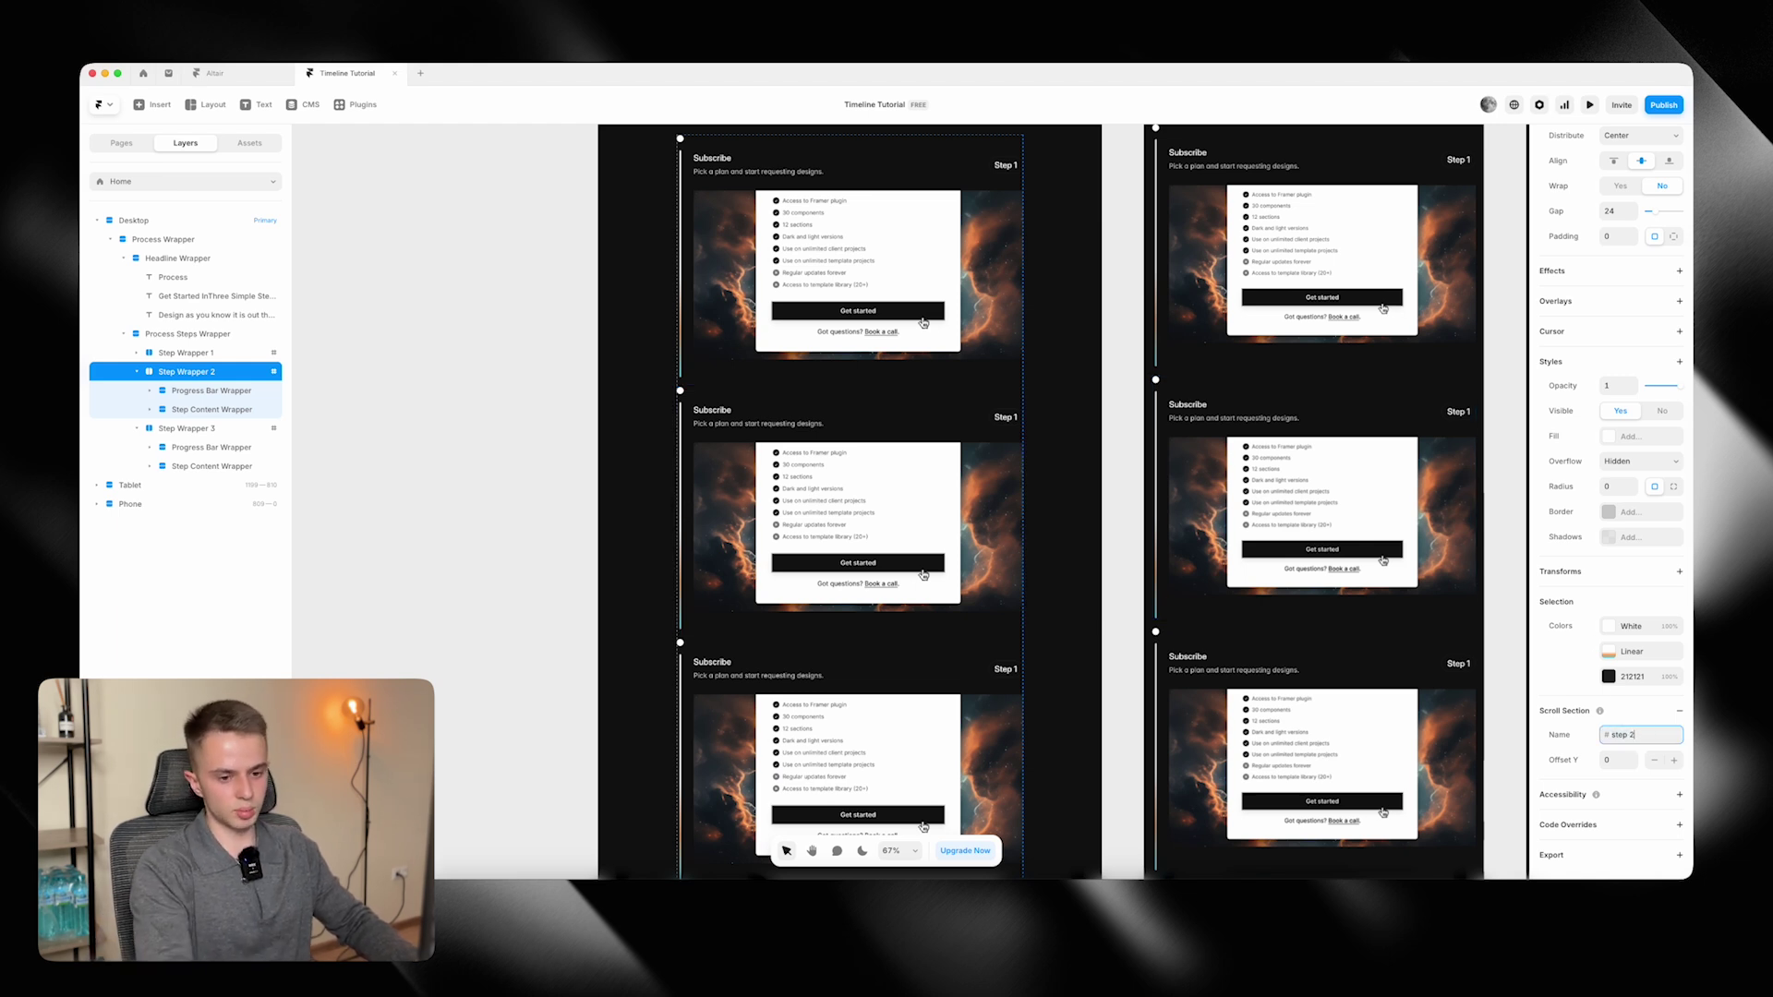
click(223, 430)
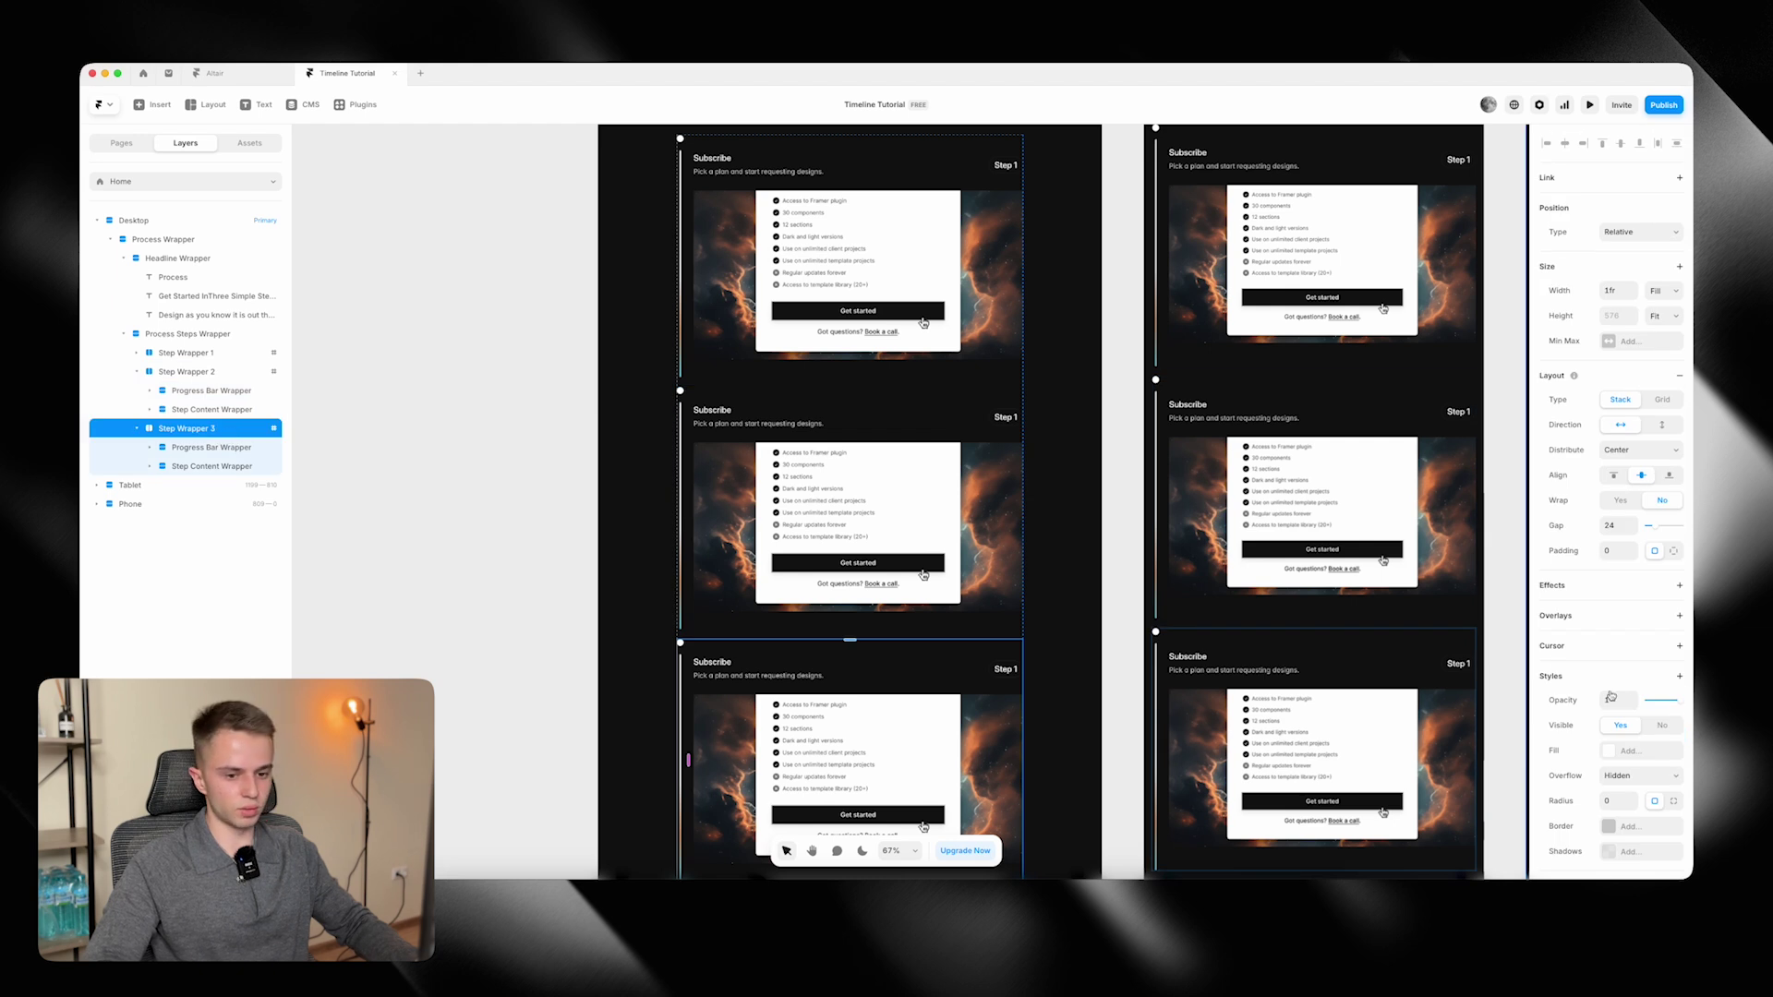
scroll(1610, 696, down, 5)
click(1650, 737)
text(step)
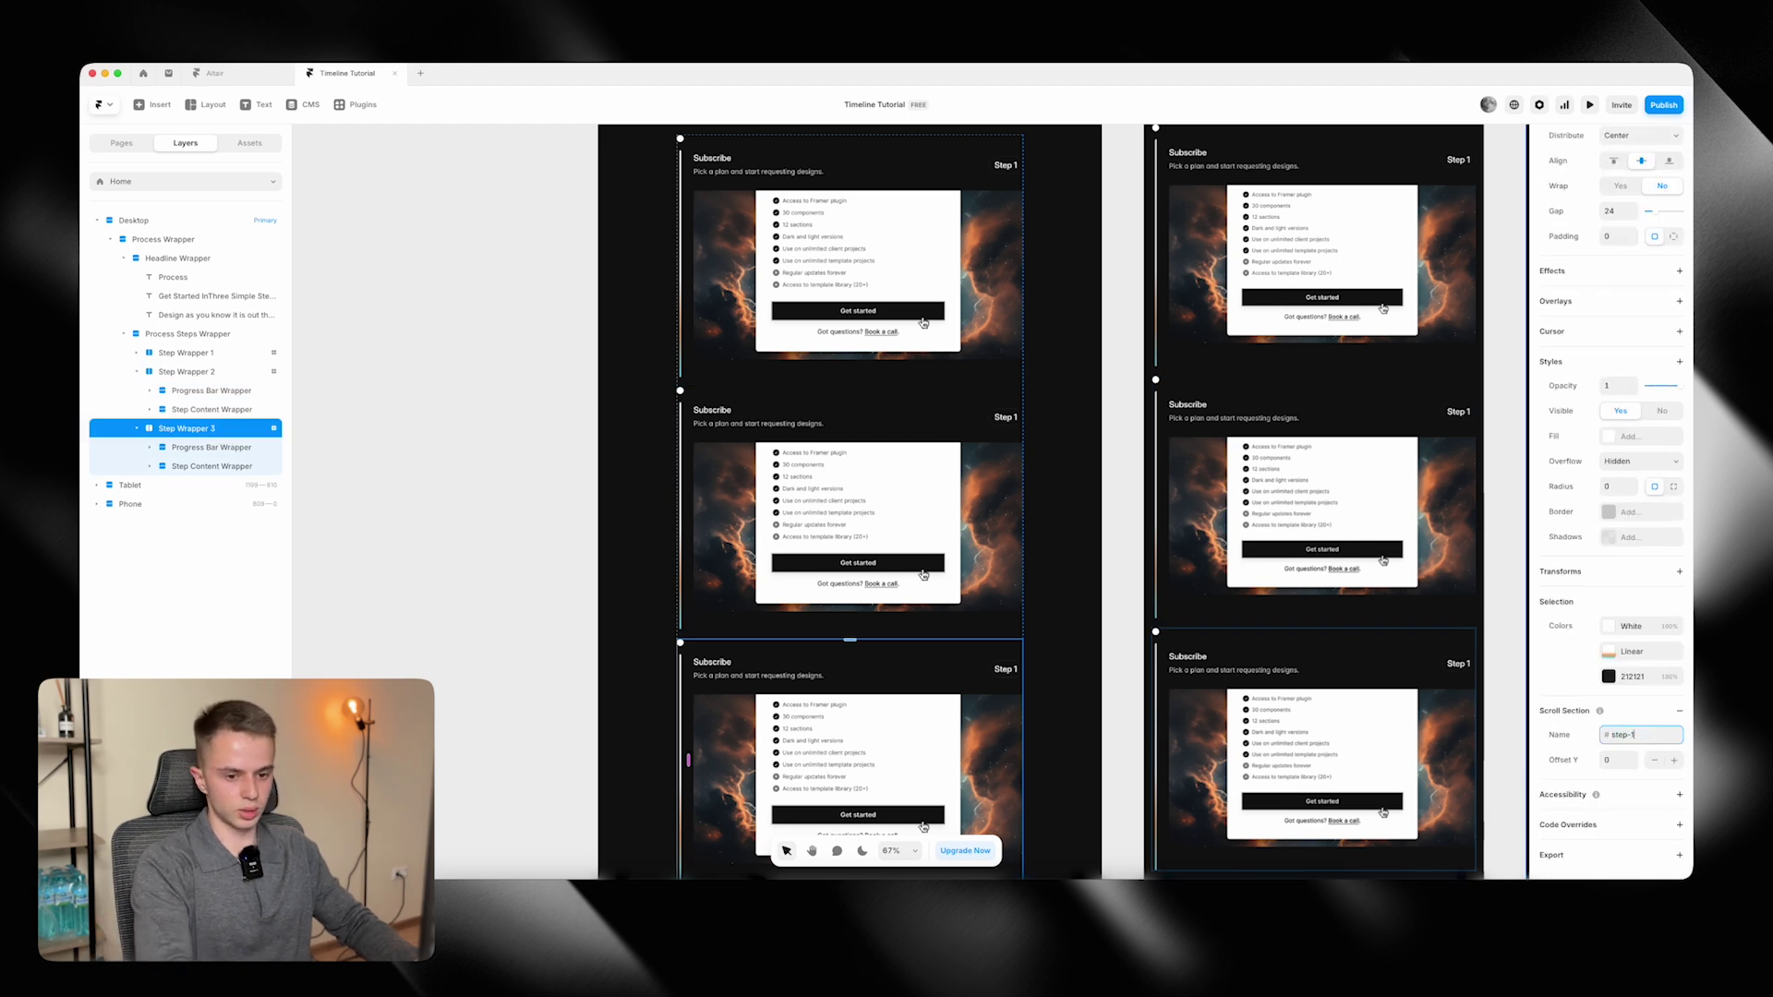
text(-3)
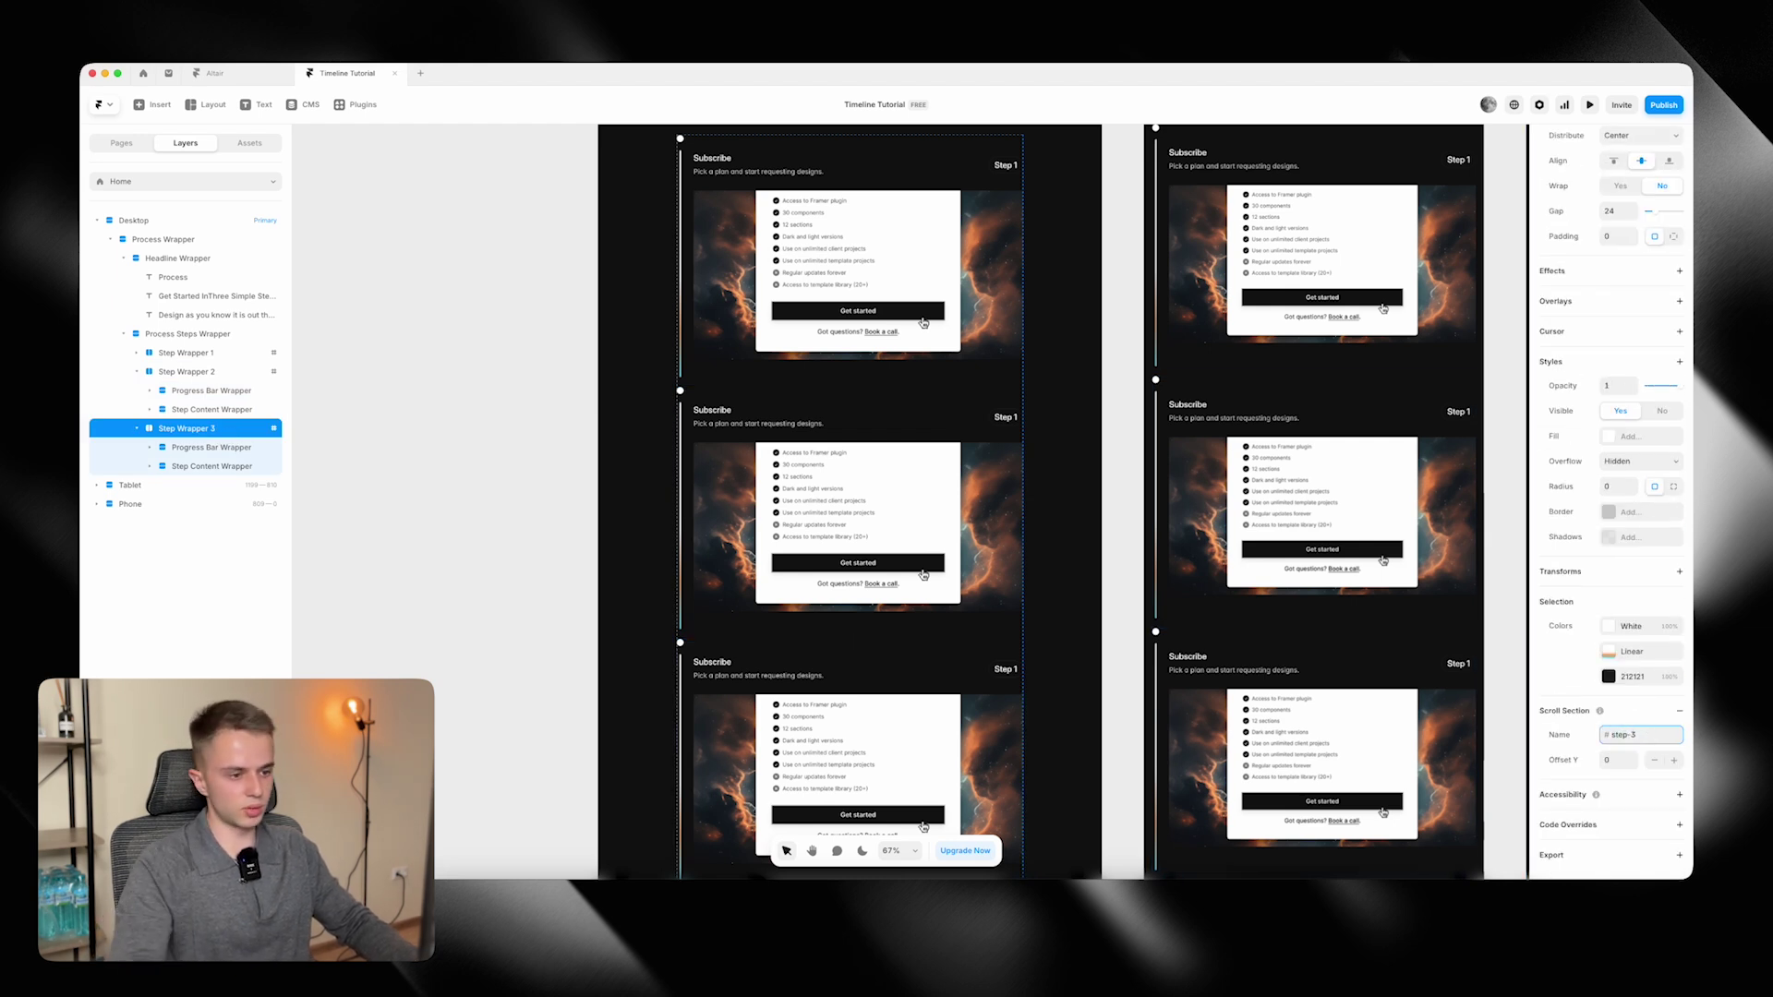
click(434, 398)
Check the trigger section in the second step's Progress Line scroll transform, and select the third step's Progress Line.
scroll(642, 478, up, 5)
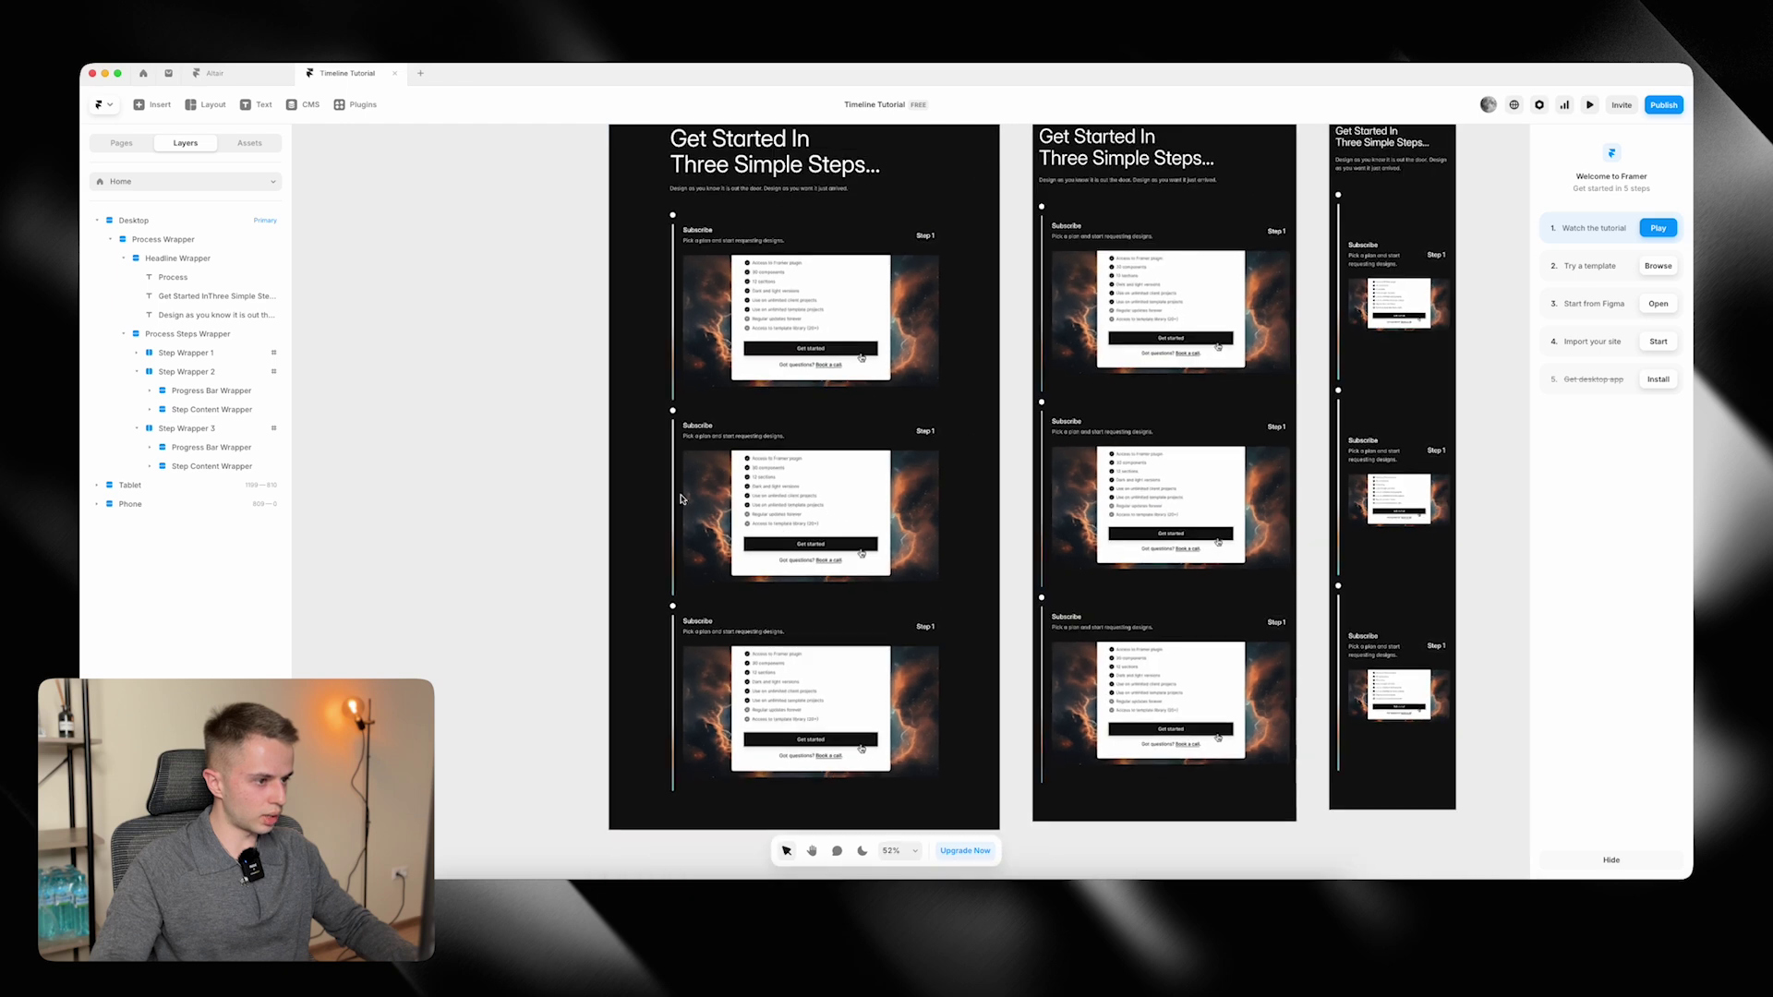
scroll(647, 480, up, 5)
click(673, 496)
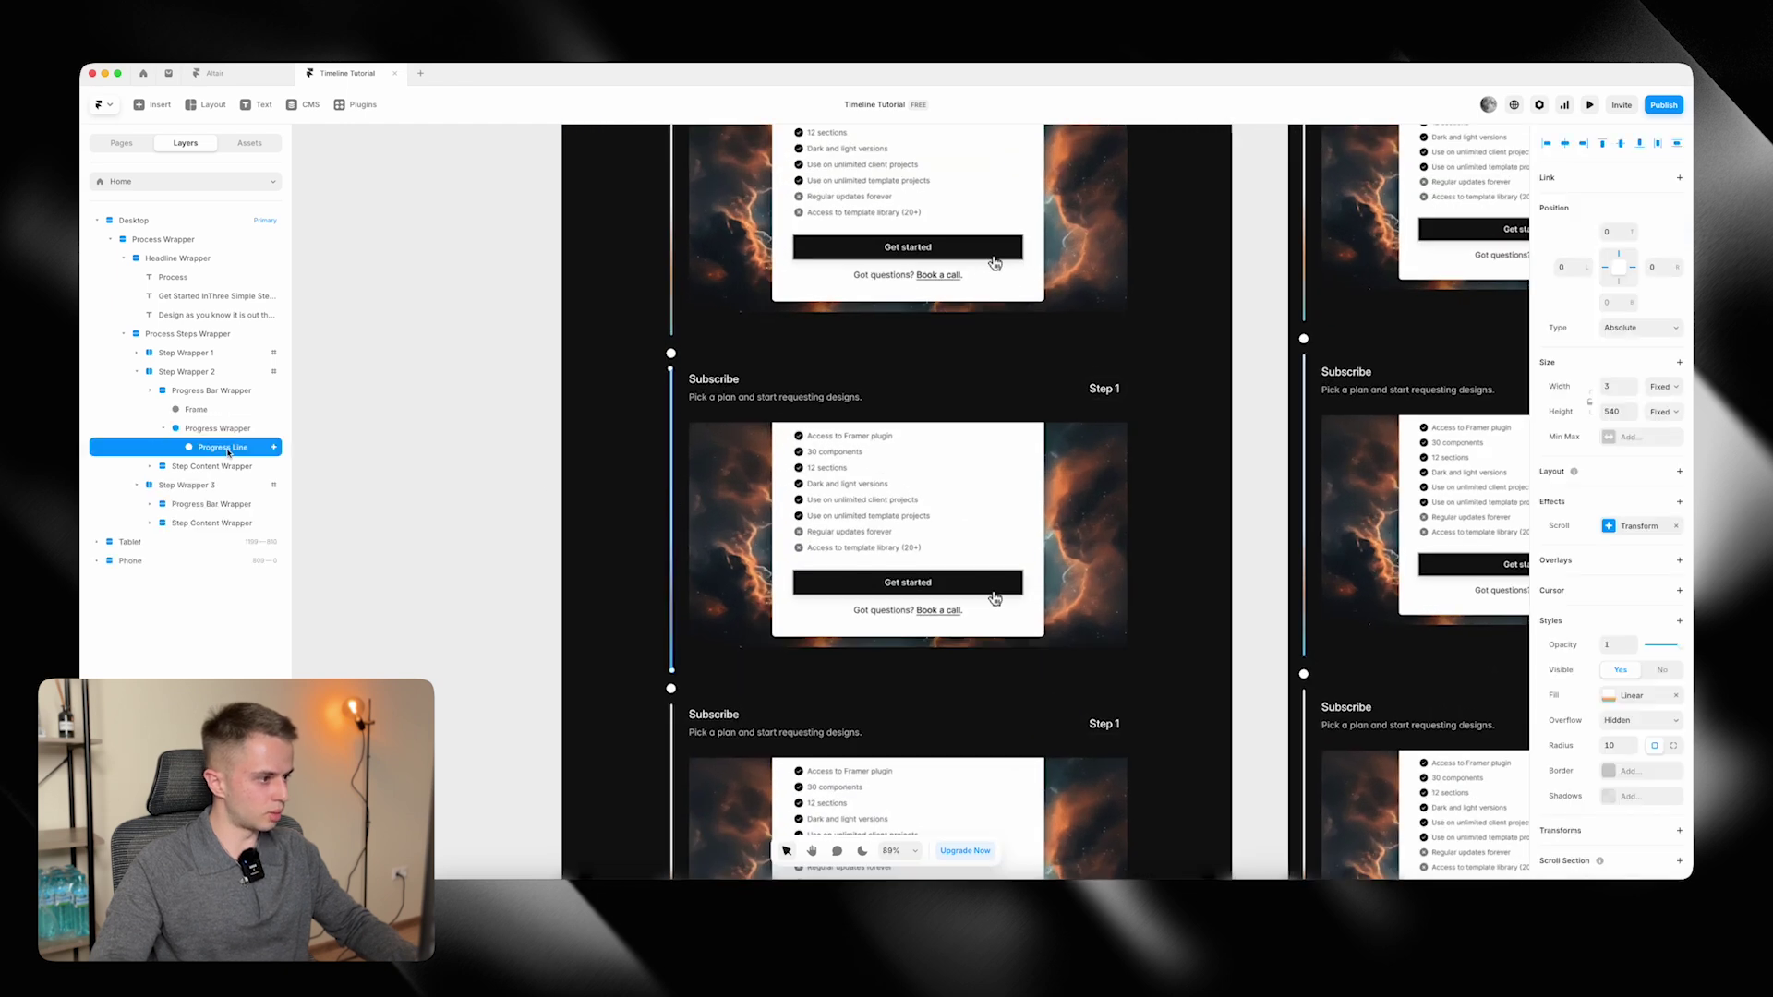
click(1608, 525)
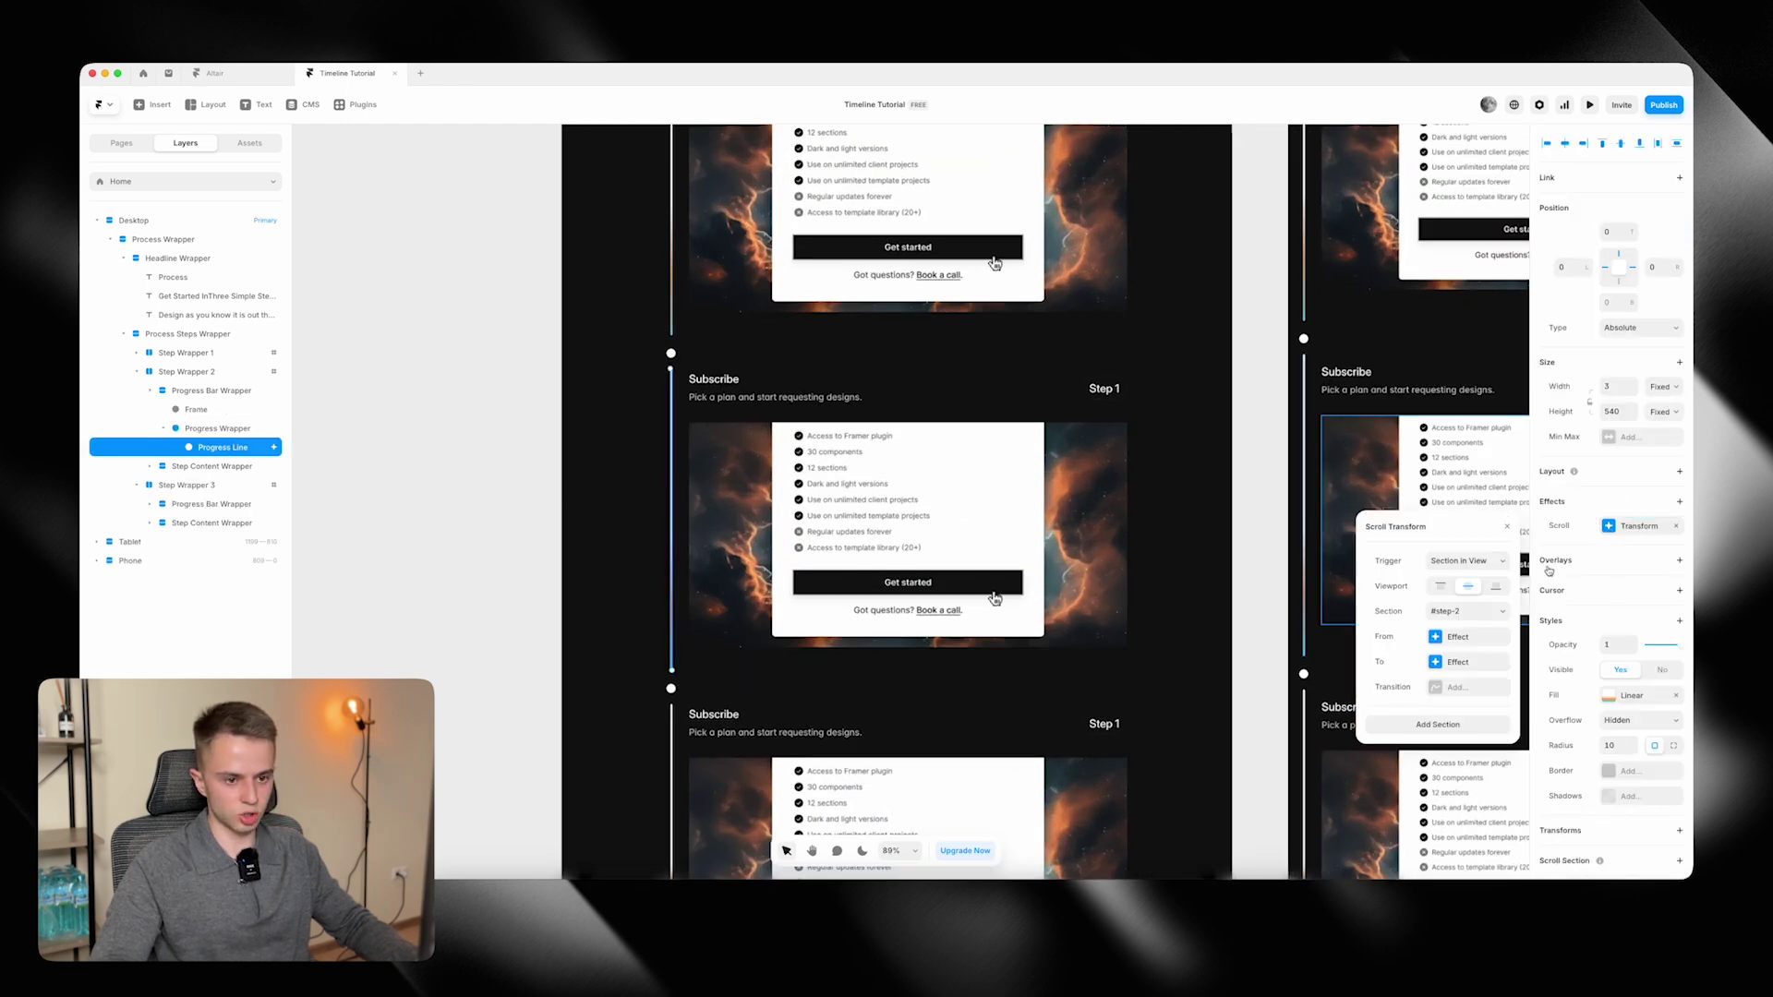
click(1468, 613)
click(1456, 617)
scroll(673, 711, down, 2)
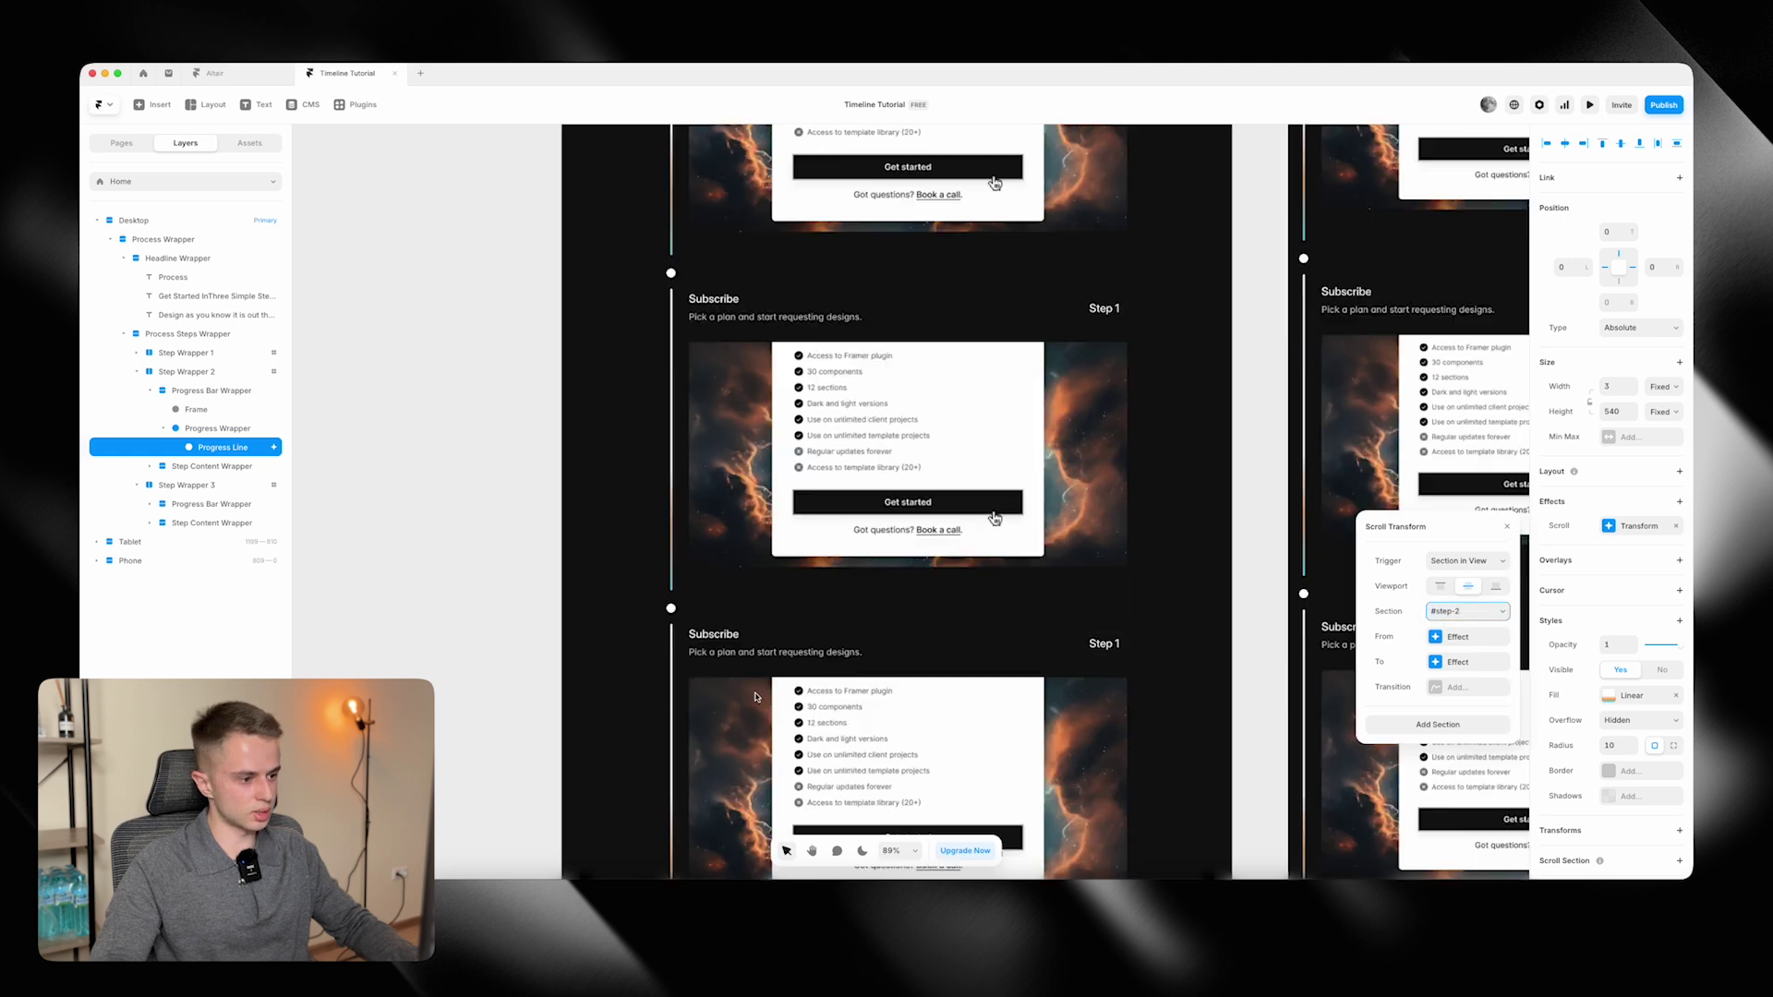
click(673, 711)
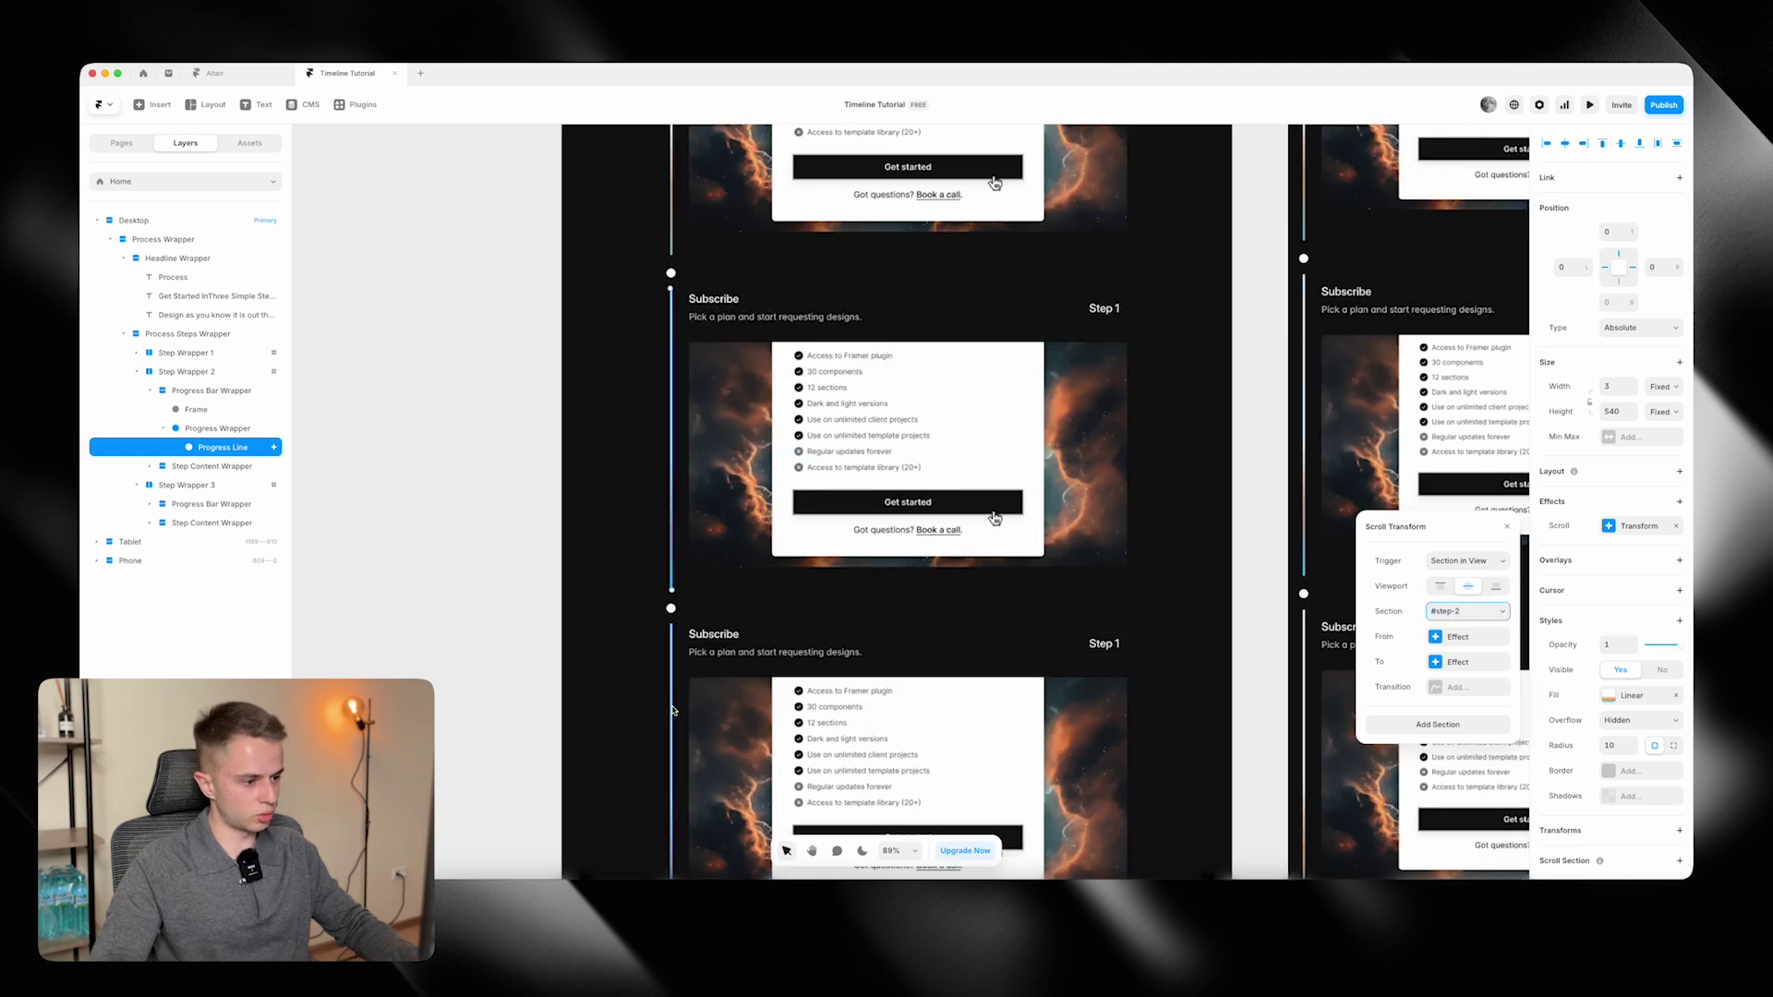
scroll(965, 613, down, 2)
click(553, 504)
Replace the second step's image with the Active Requests graphic and the third step's with the Logoipsum cards graphic.
scroll(554, 504, down, 3)
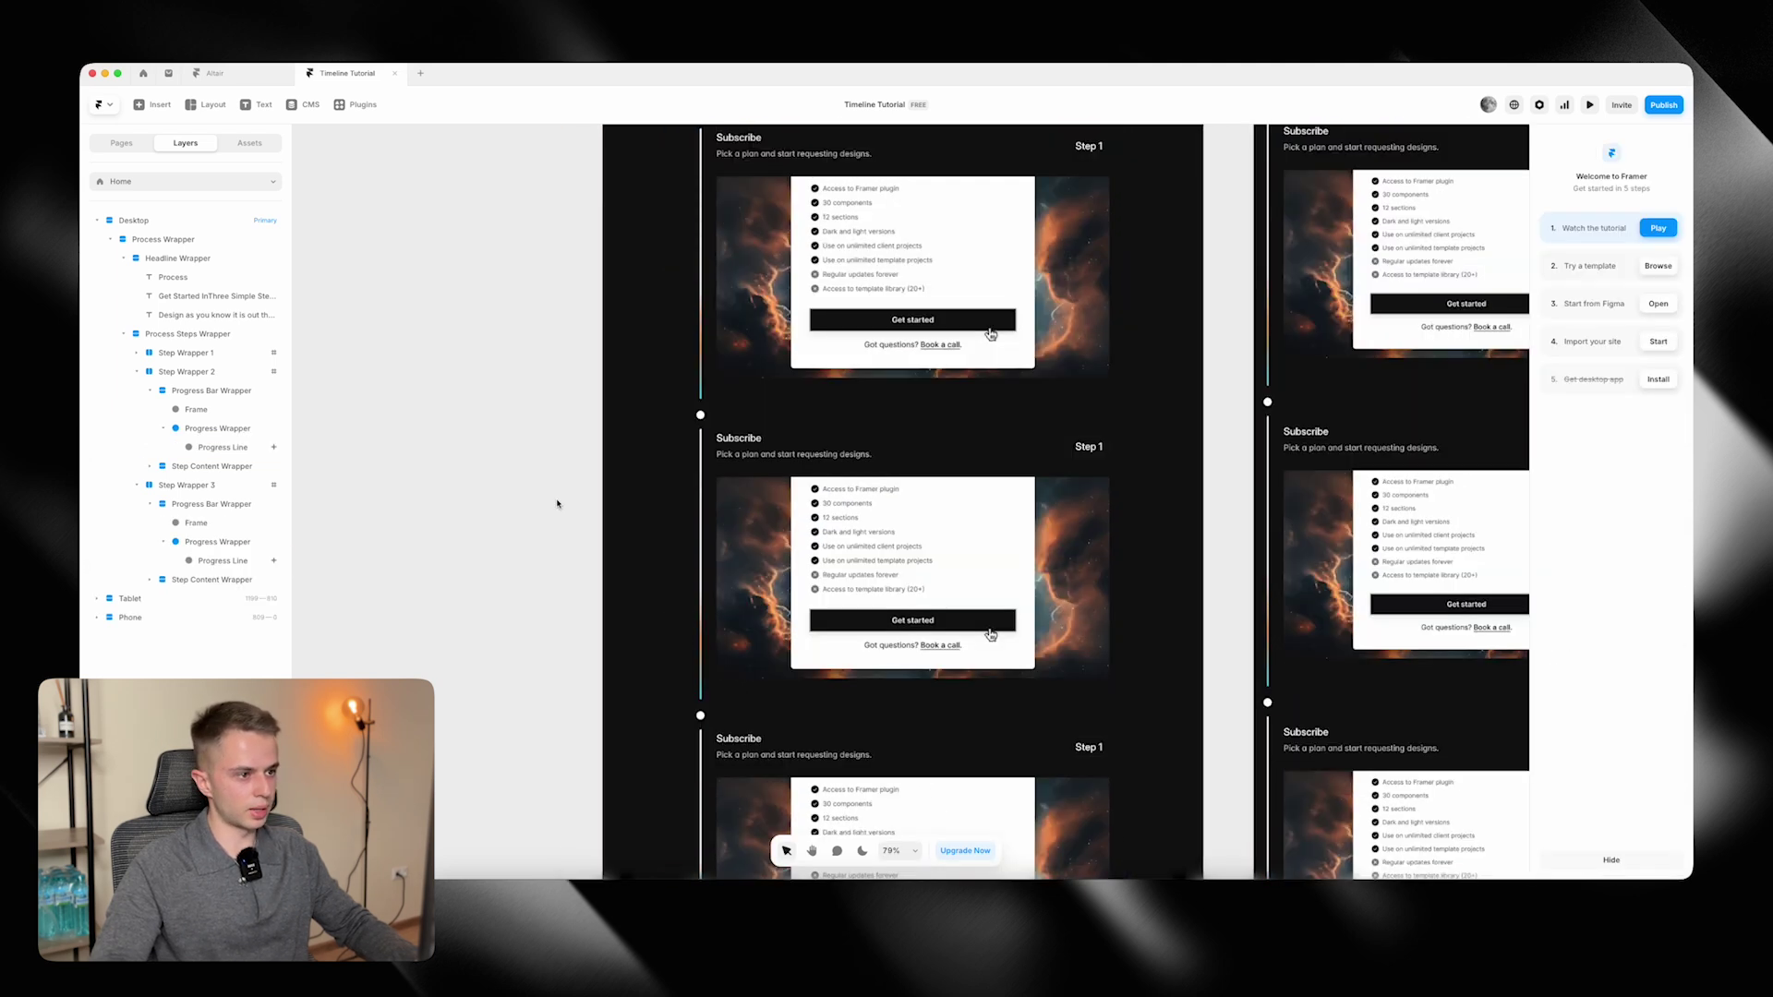
scroll(554, 504, down, 2)
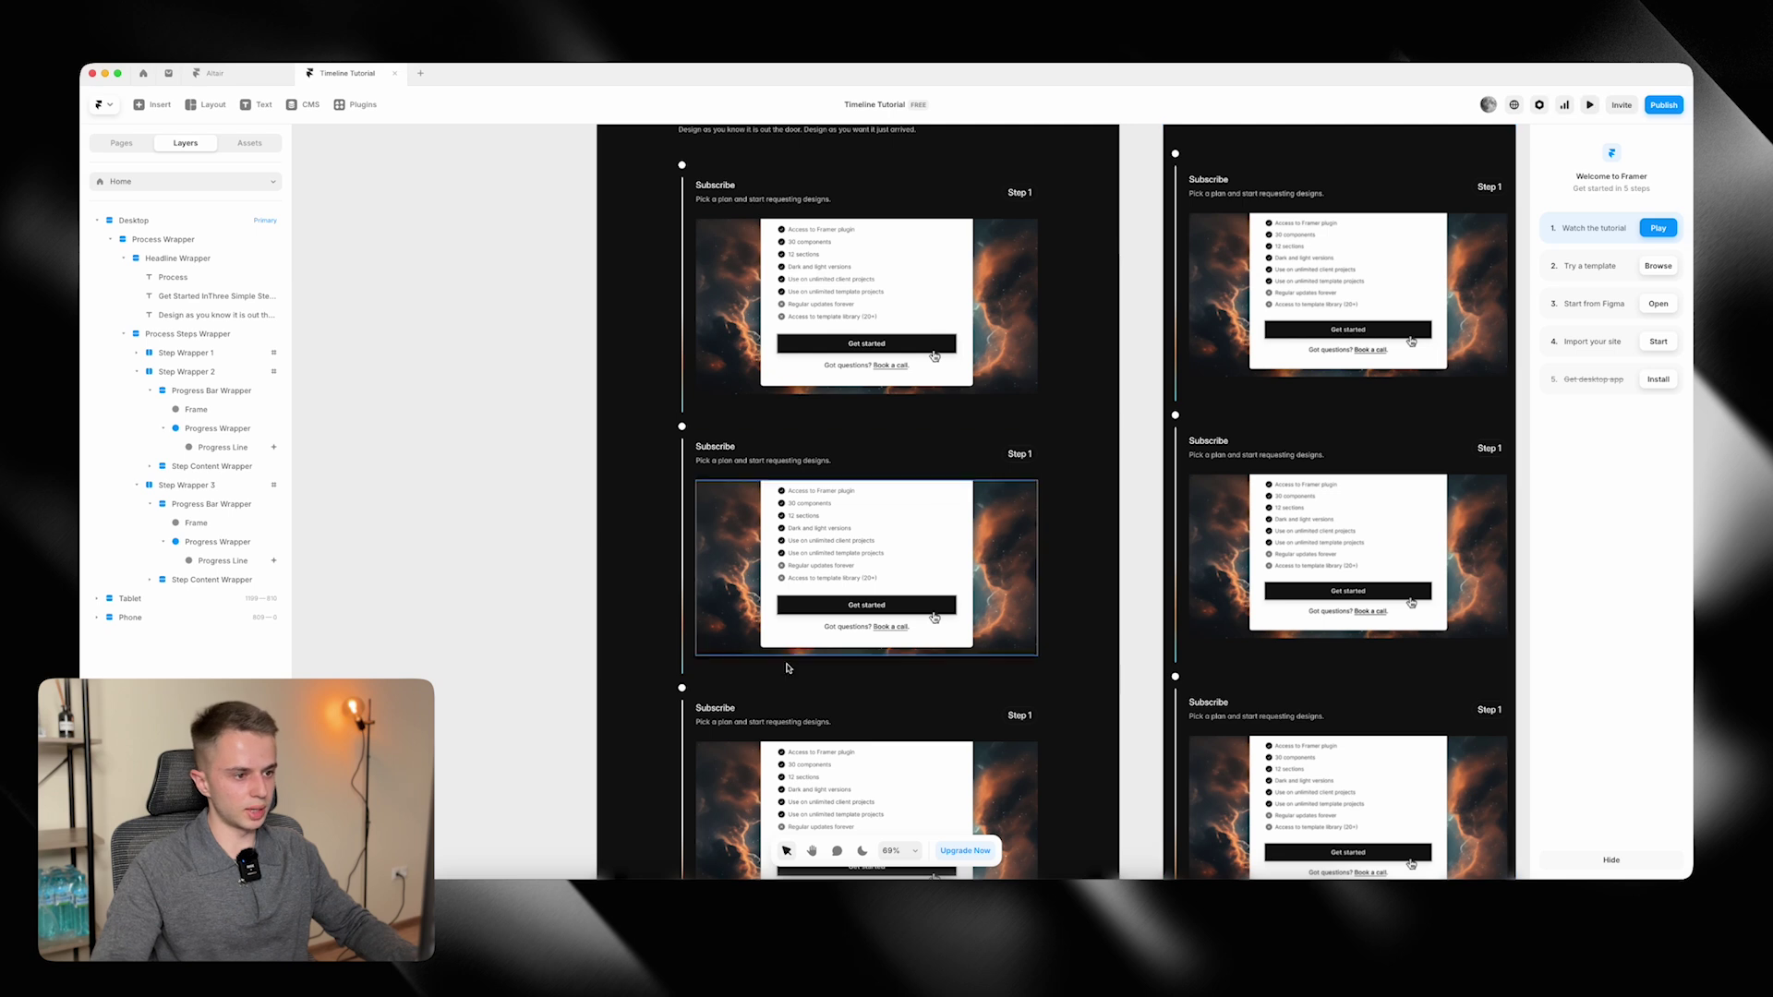
double_click(890, 566)
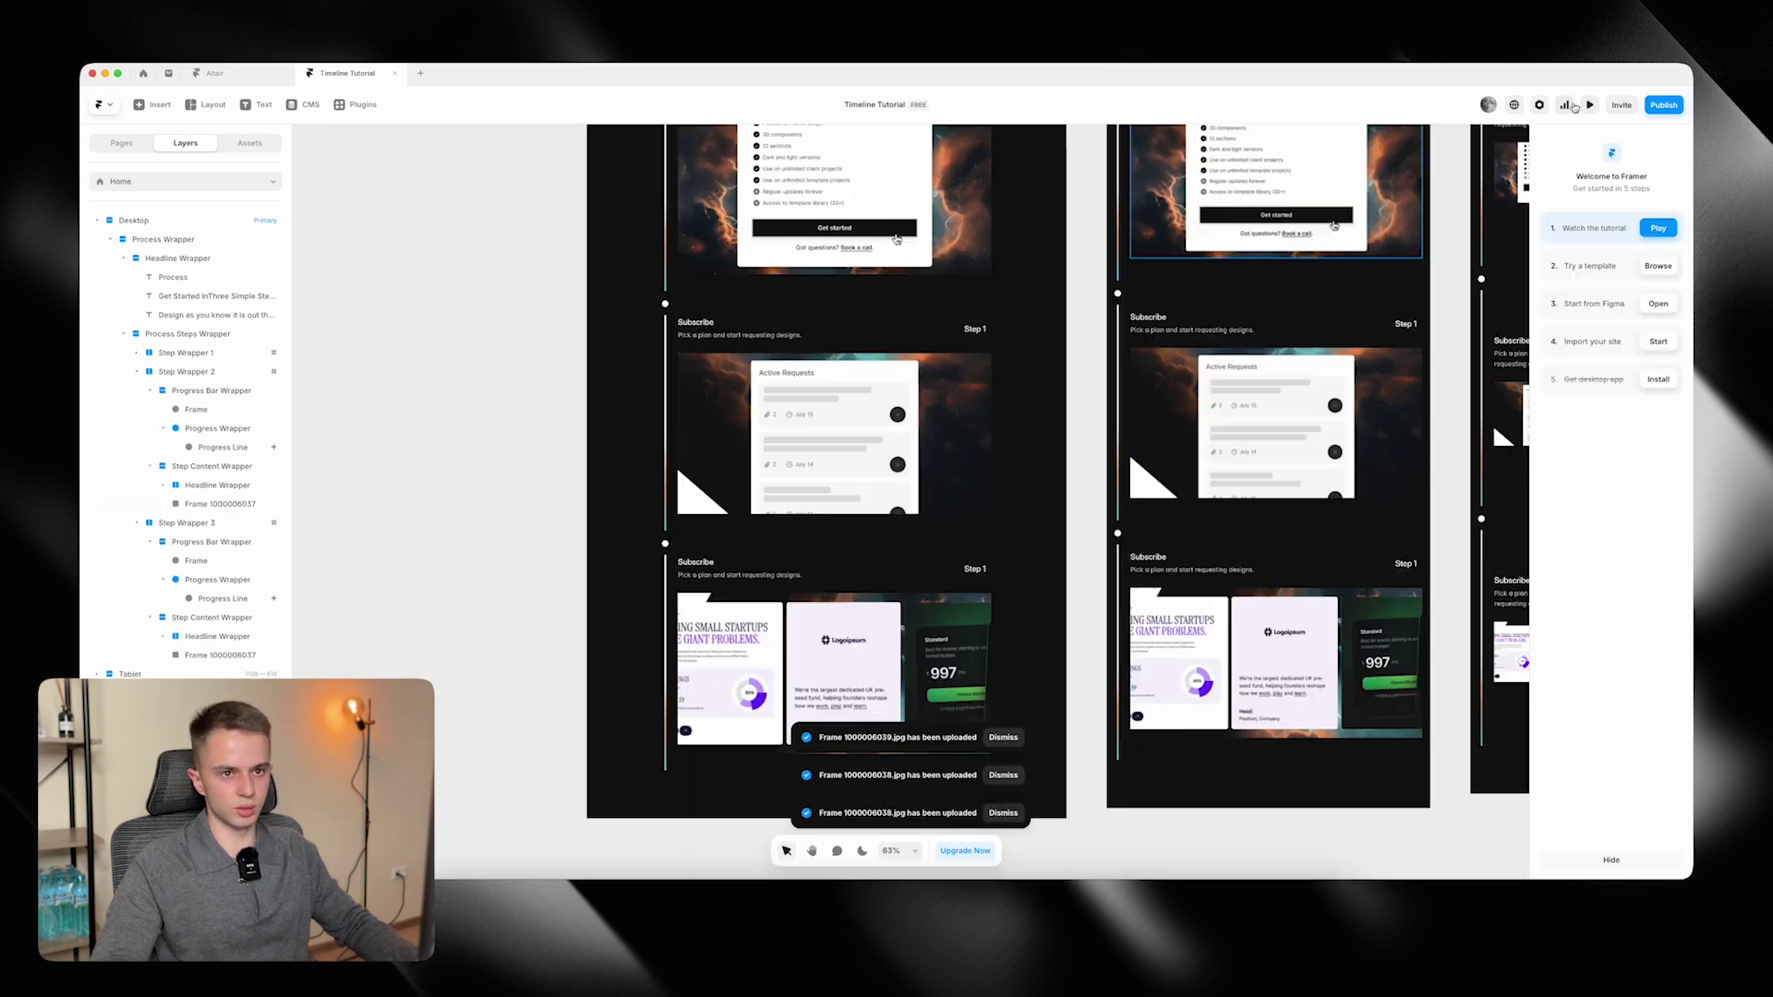
Preview the page, scroll through all three steps to examine the progress line animation, and return to the editor.
click(1589, 104)
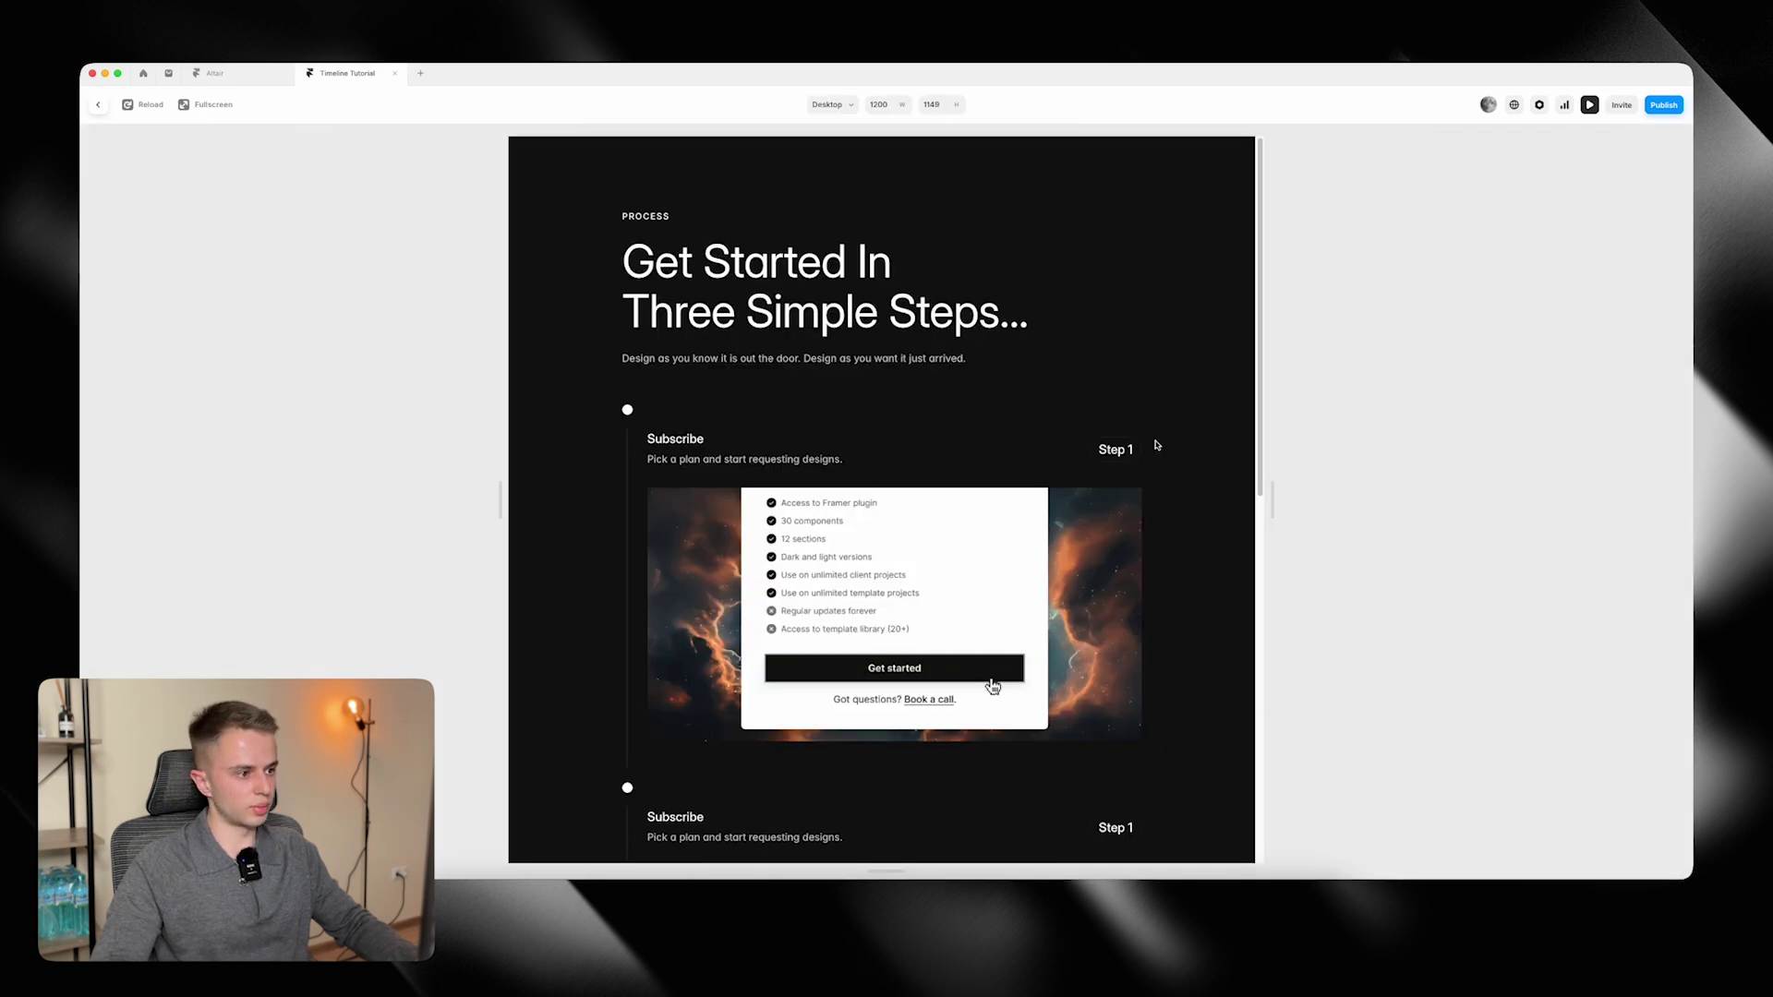
scroll(1156, 446, down, 8)
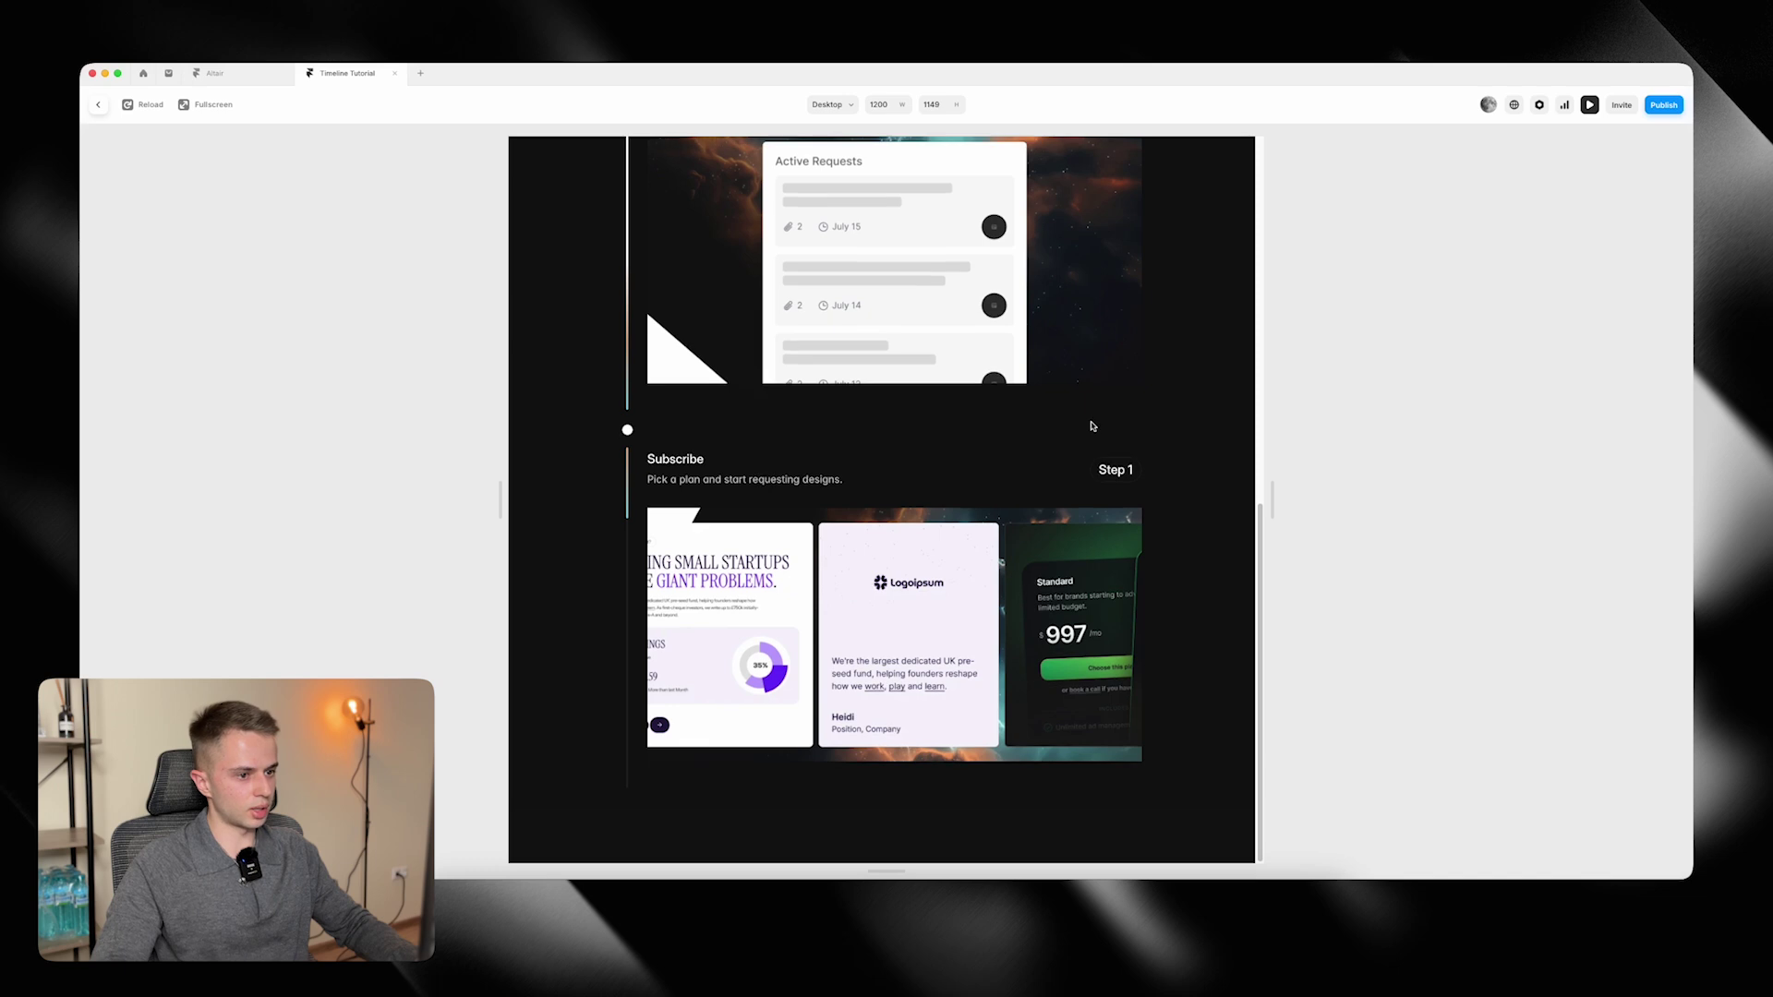
scroll(1092, 422, up, 8)
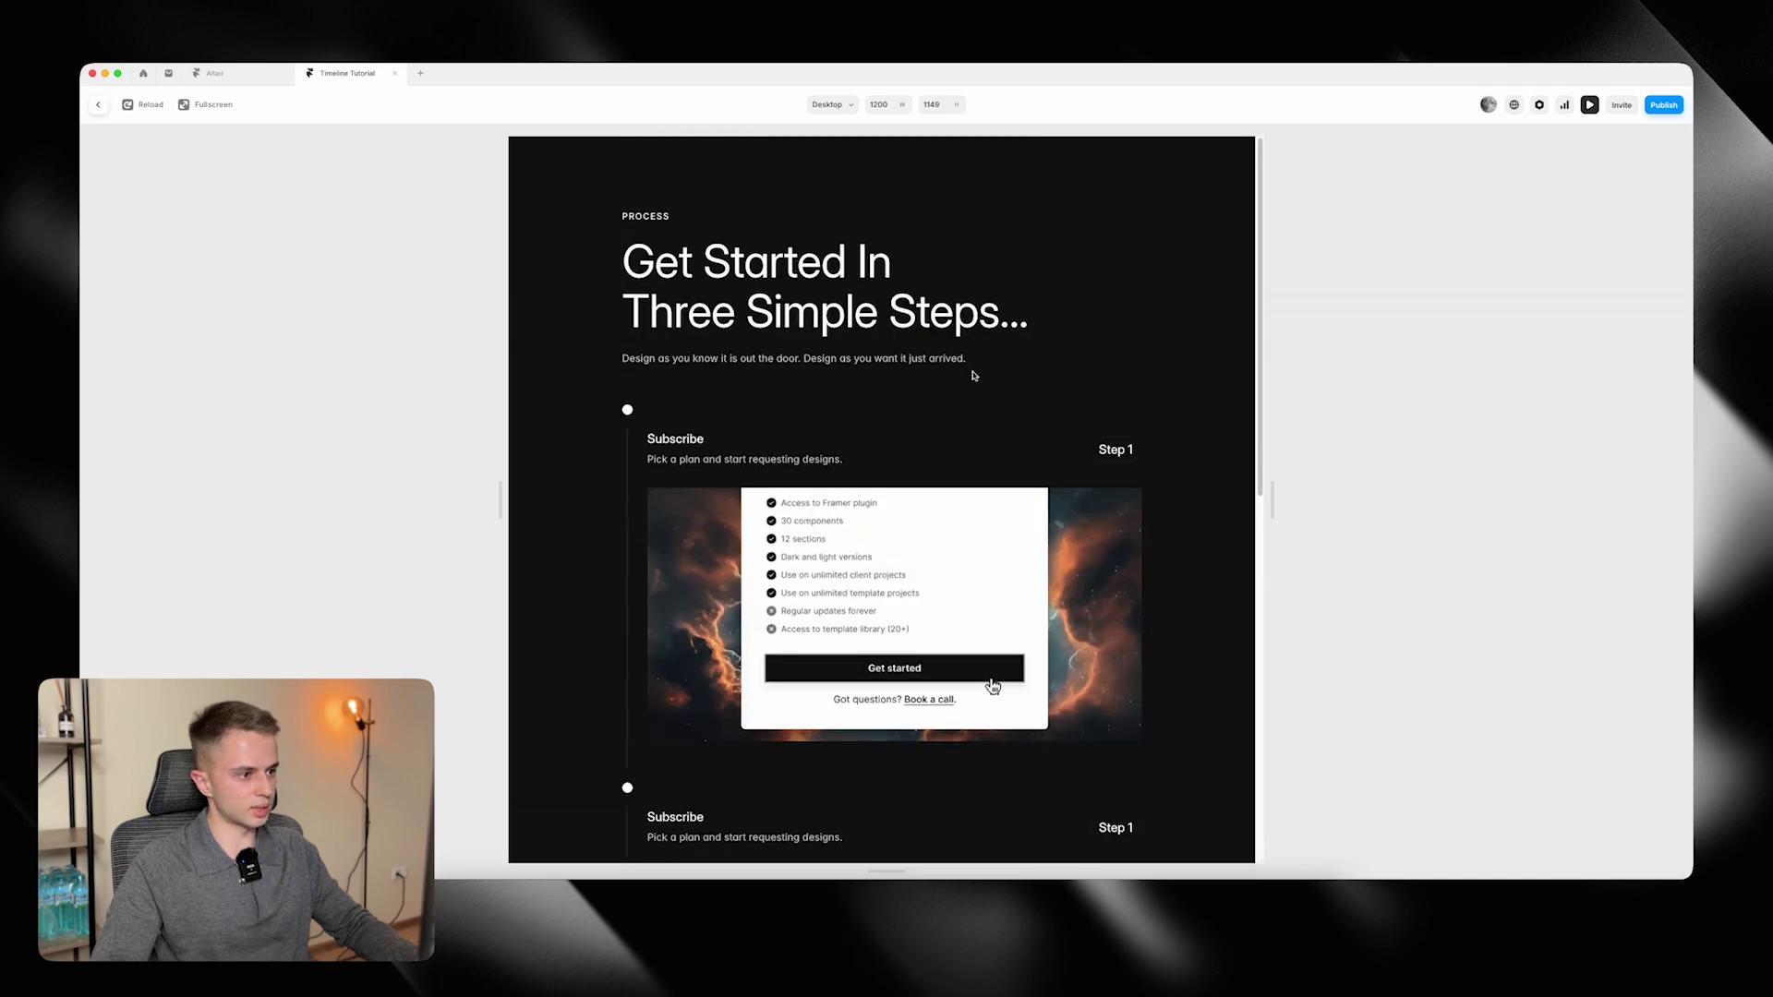
click(99, 104)
Copy the Request heading and description from the Figma design into the second step, and the heading Approve or revise into the third.
scroll(397, 397, up, 3)
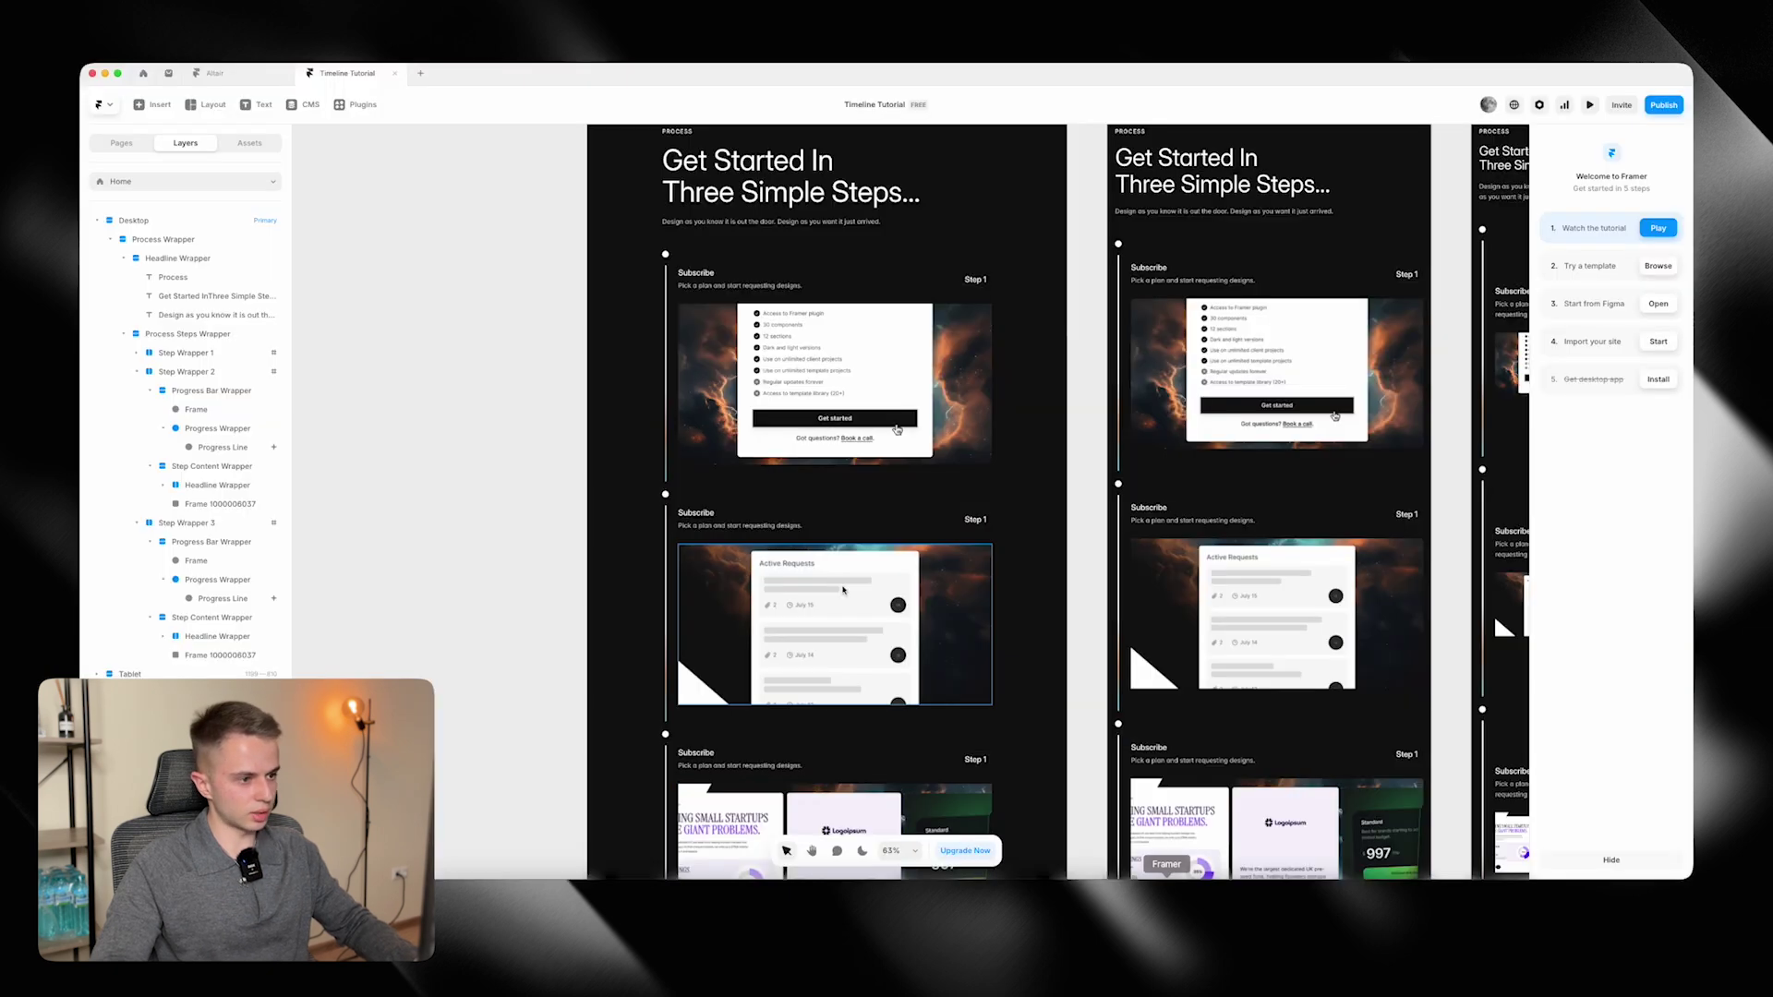
double_click(711, 513)
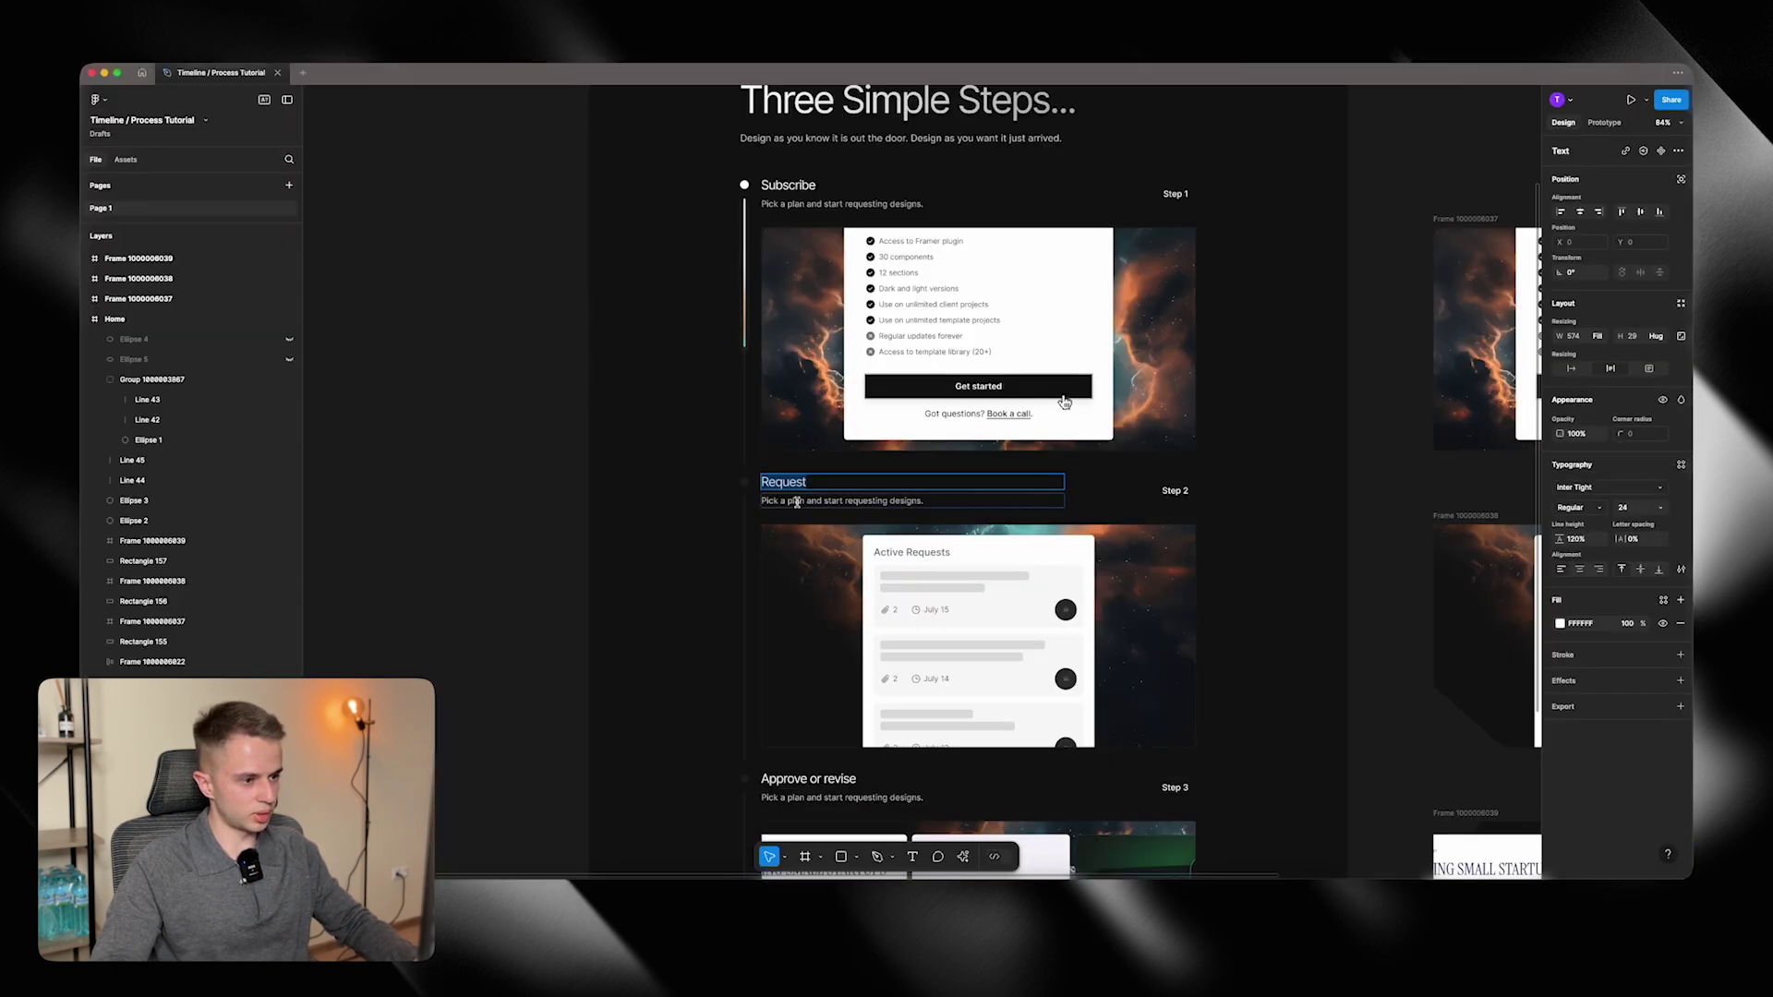
double_click(796, 501)
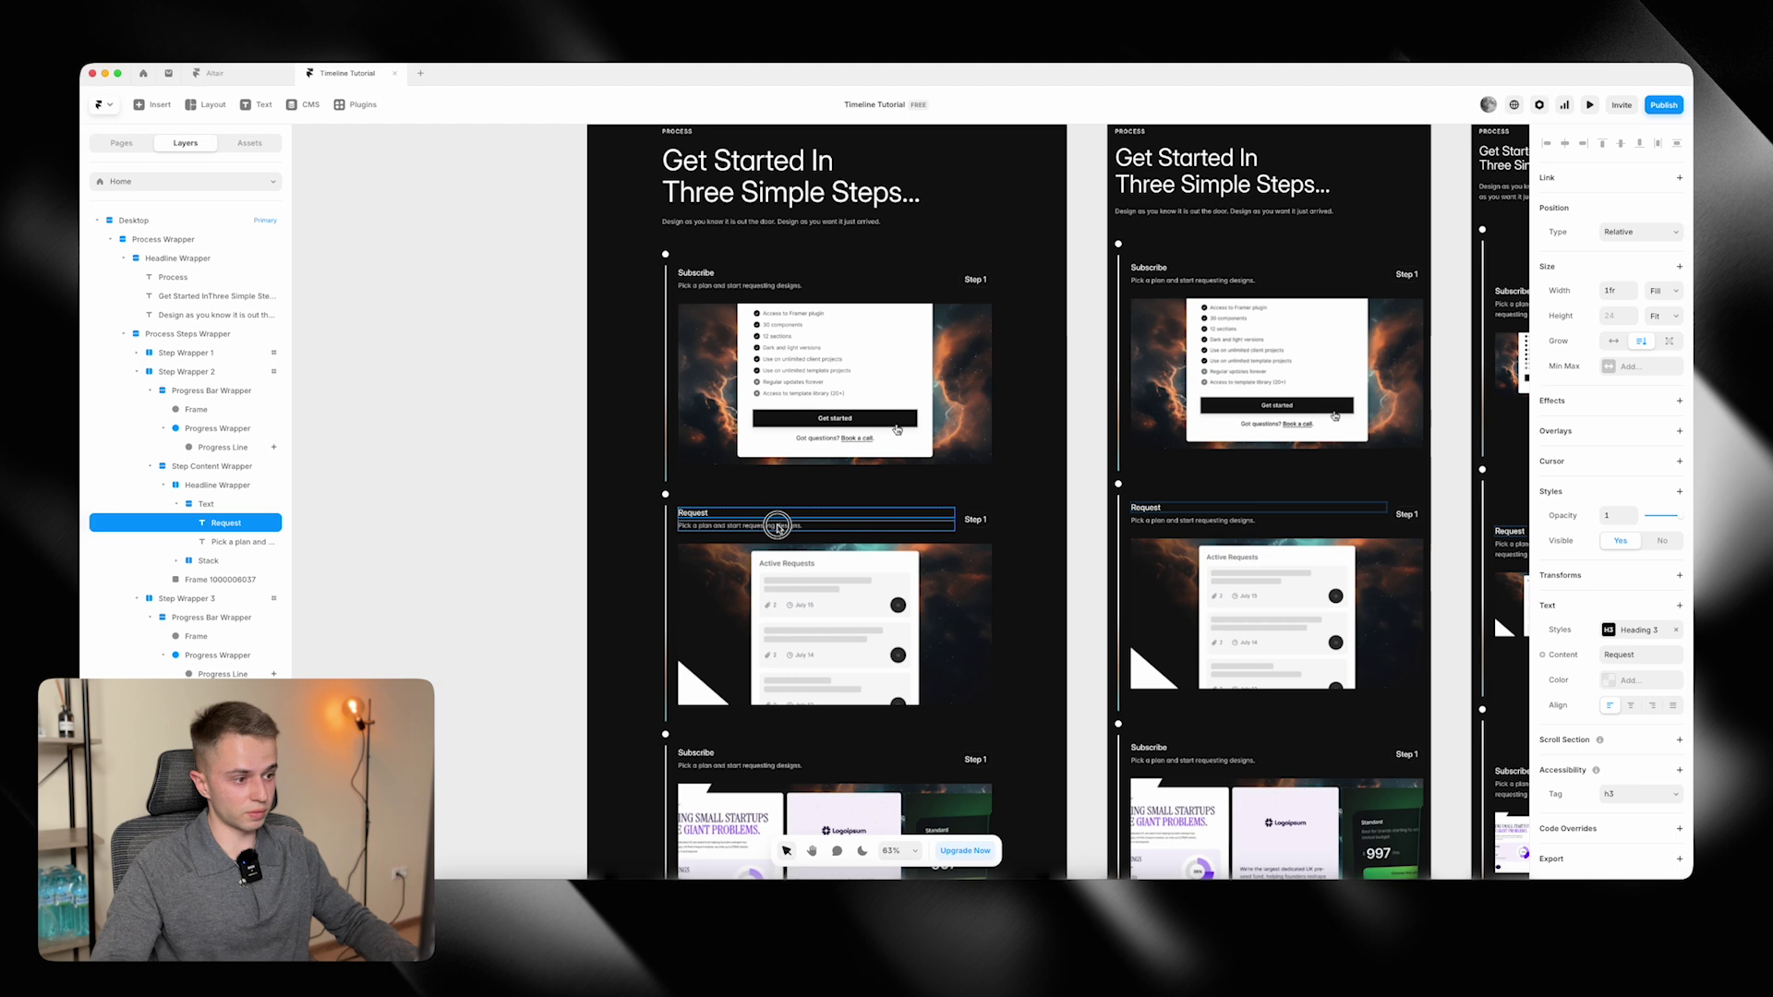
double_click(780, 526)
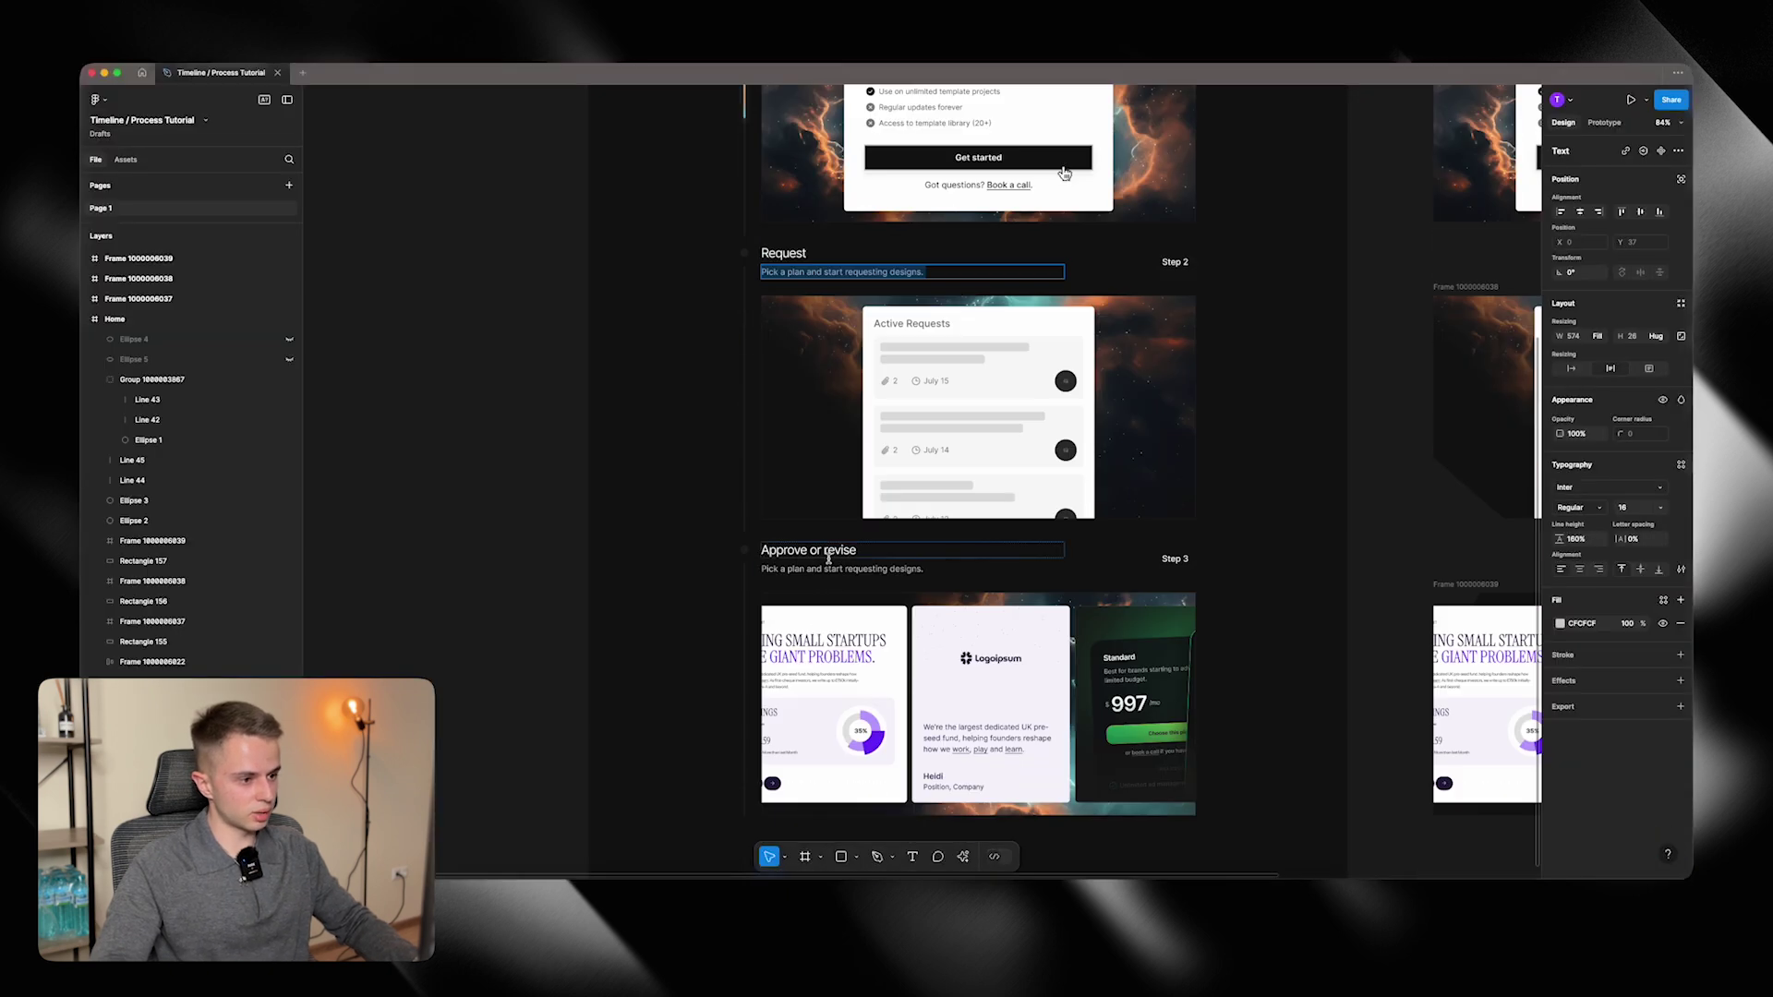
double_click(829, 551)
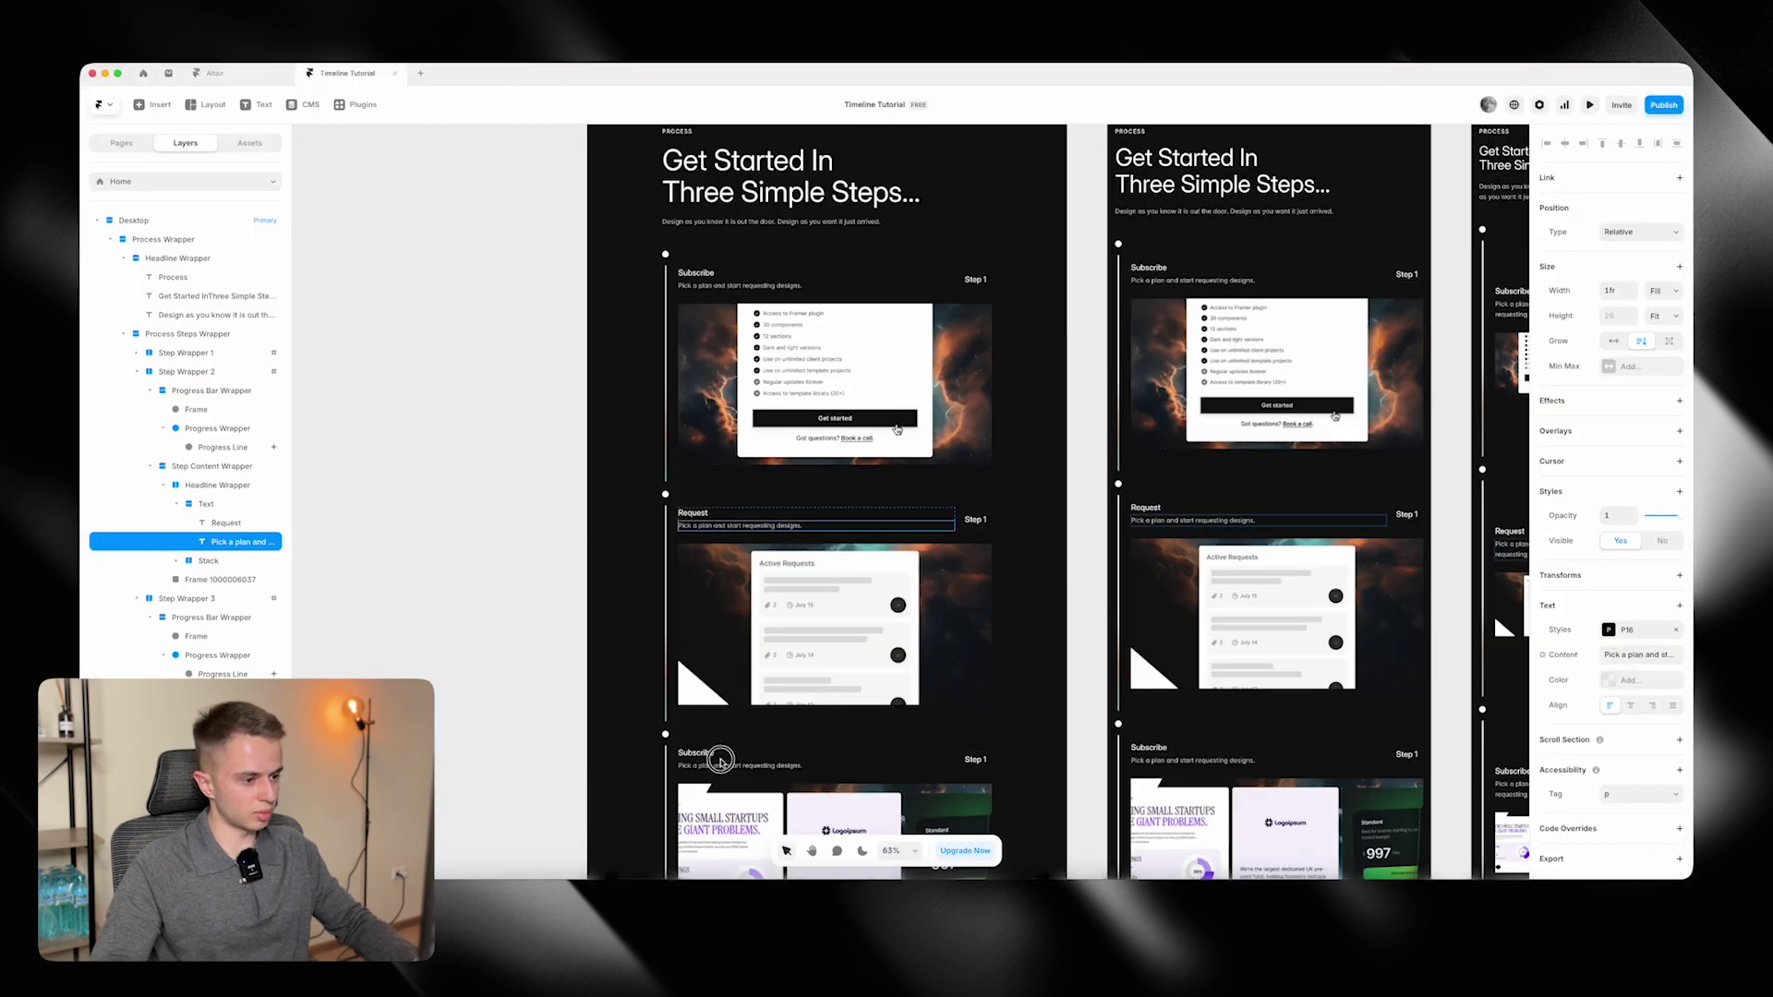
double_click(694, 753)
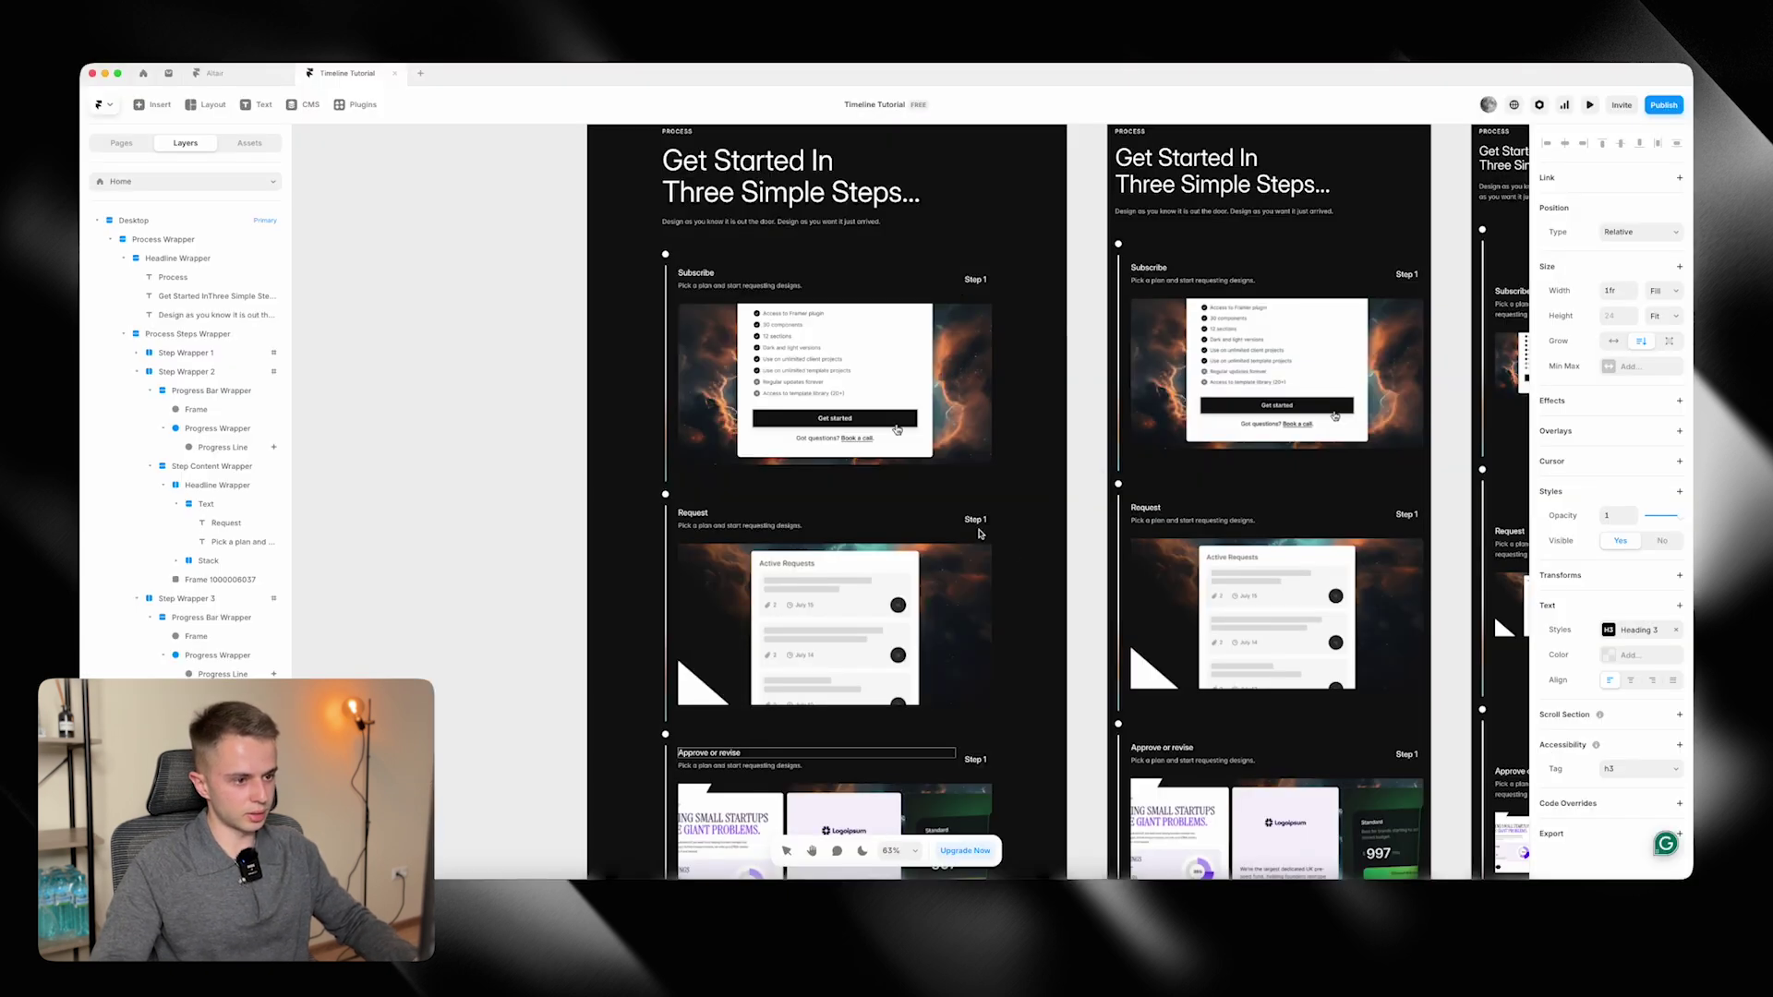
Change the step labels to Step 2 in the Request block and Step 3 in the Approve or revise block.
click(976, 519)
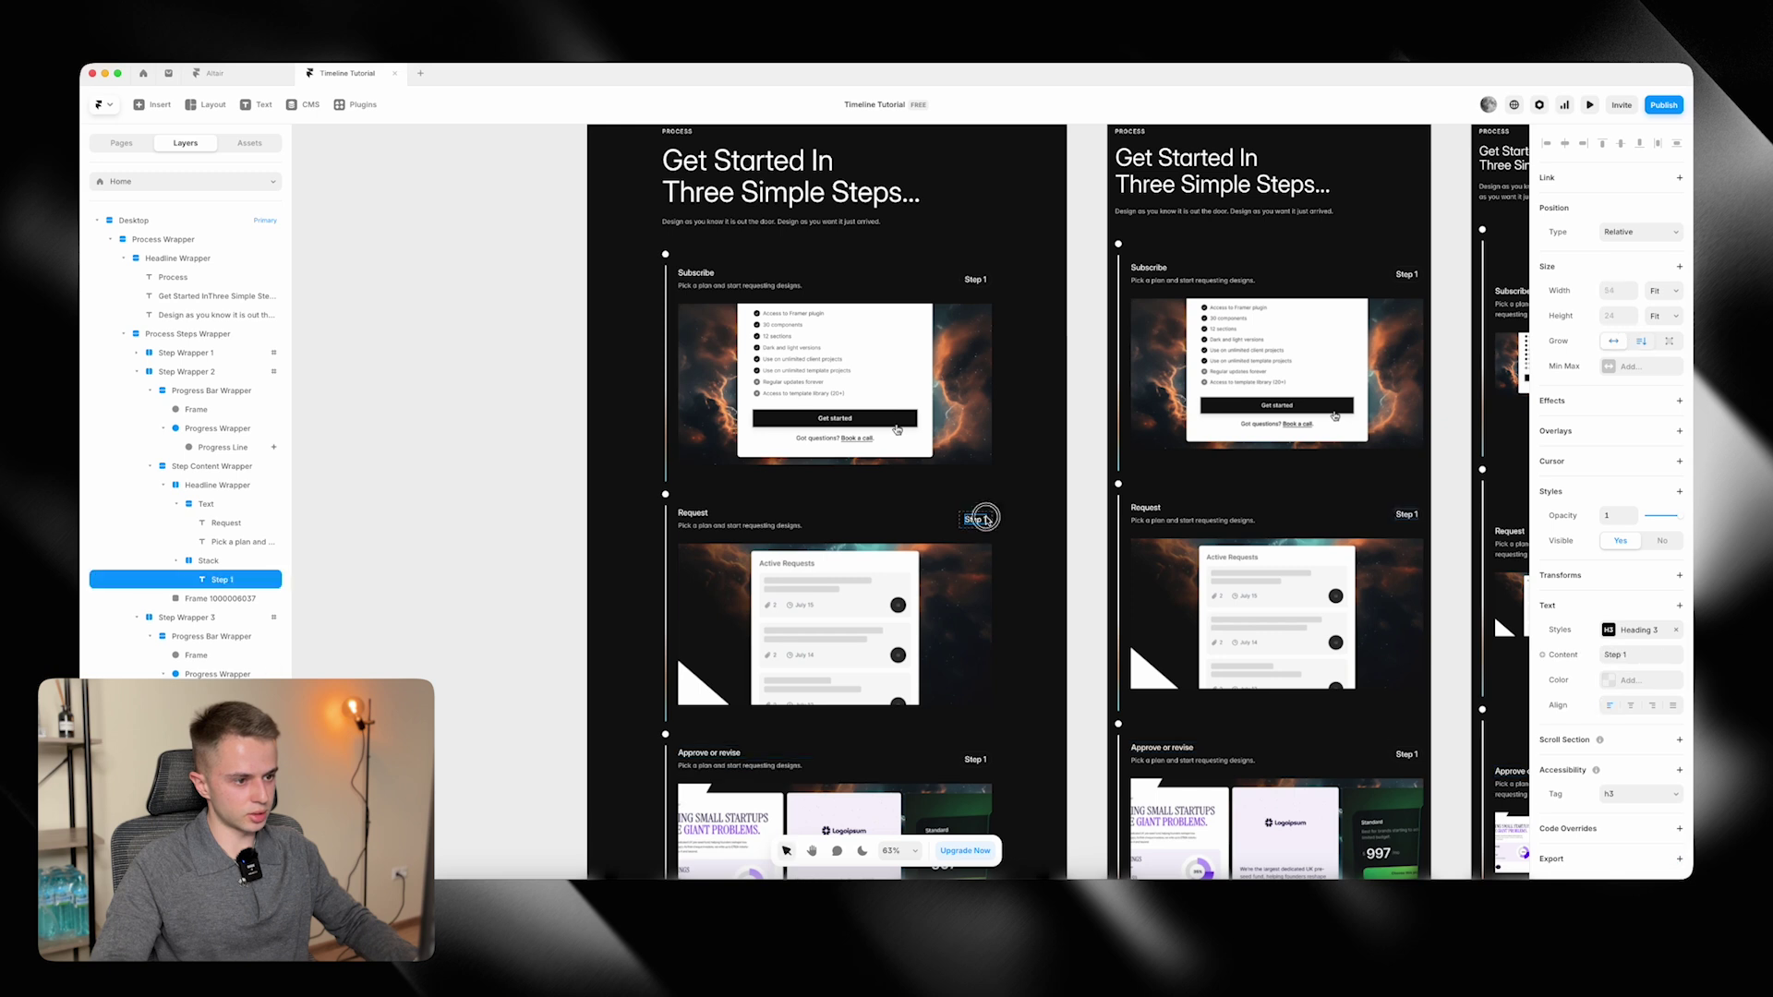
double_click(983, 519)
key(BackSpace)
text(2)
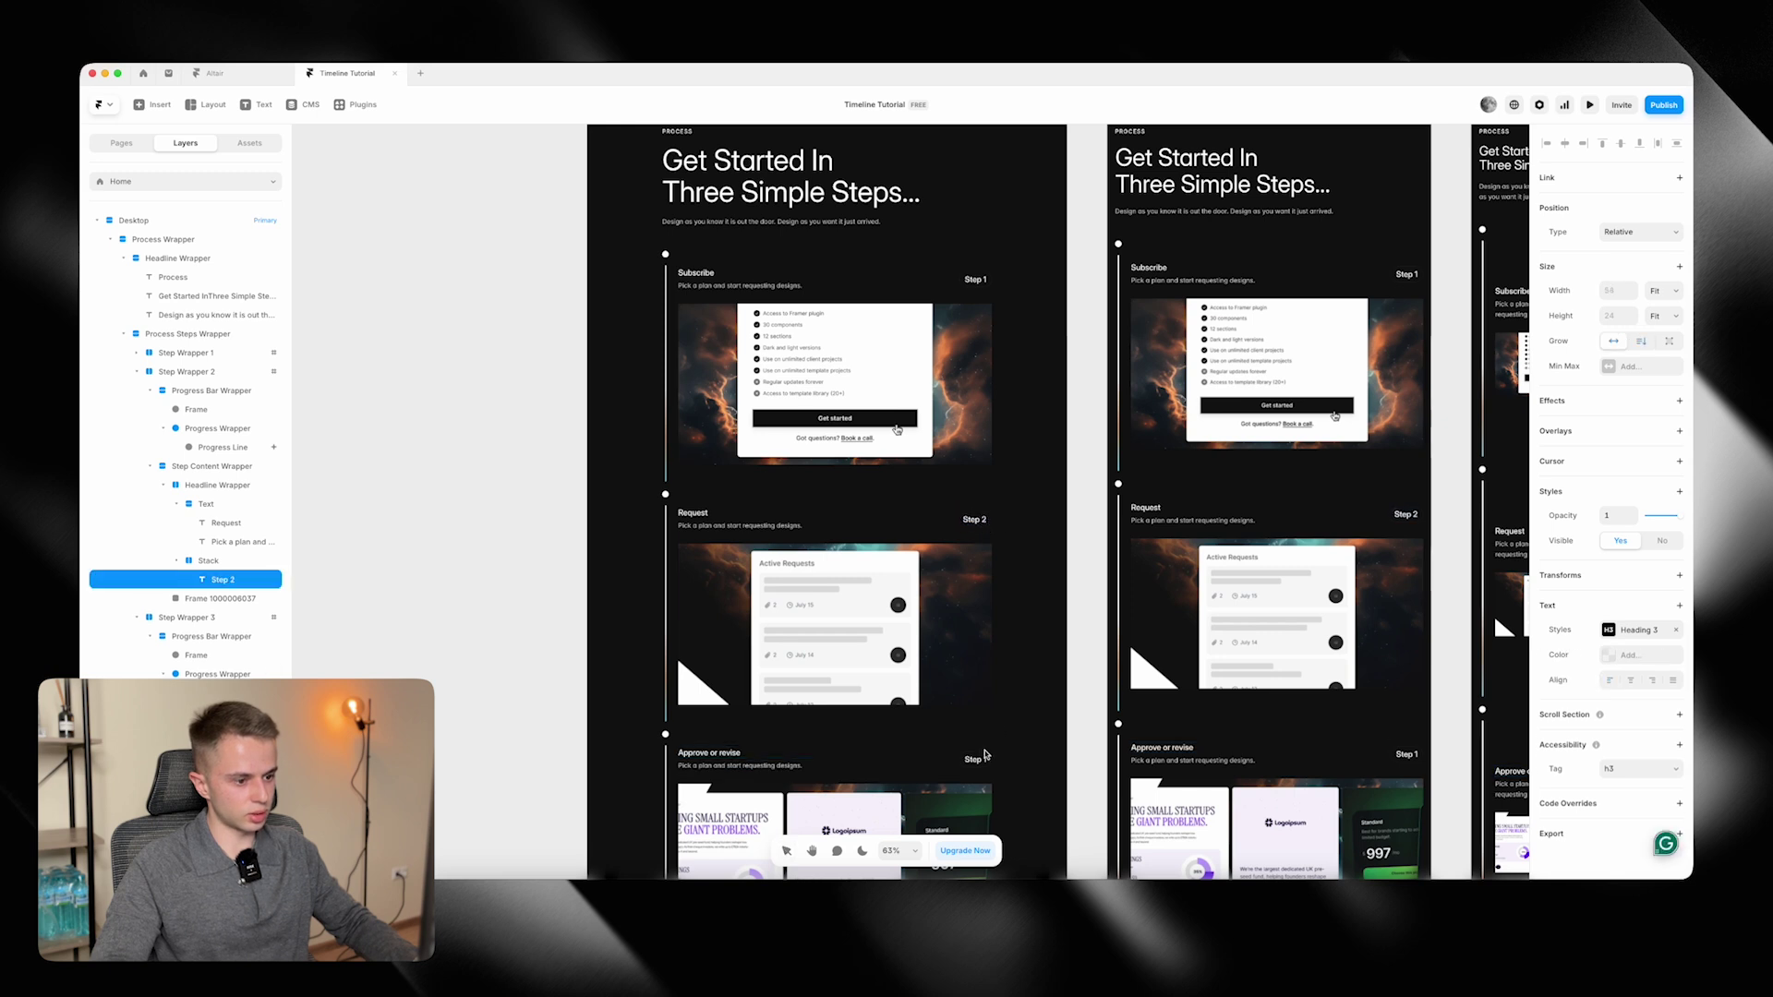
click(983, 757)
double_click(983, 758)
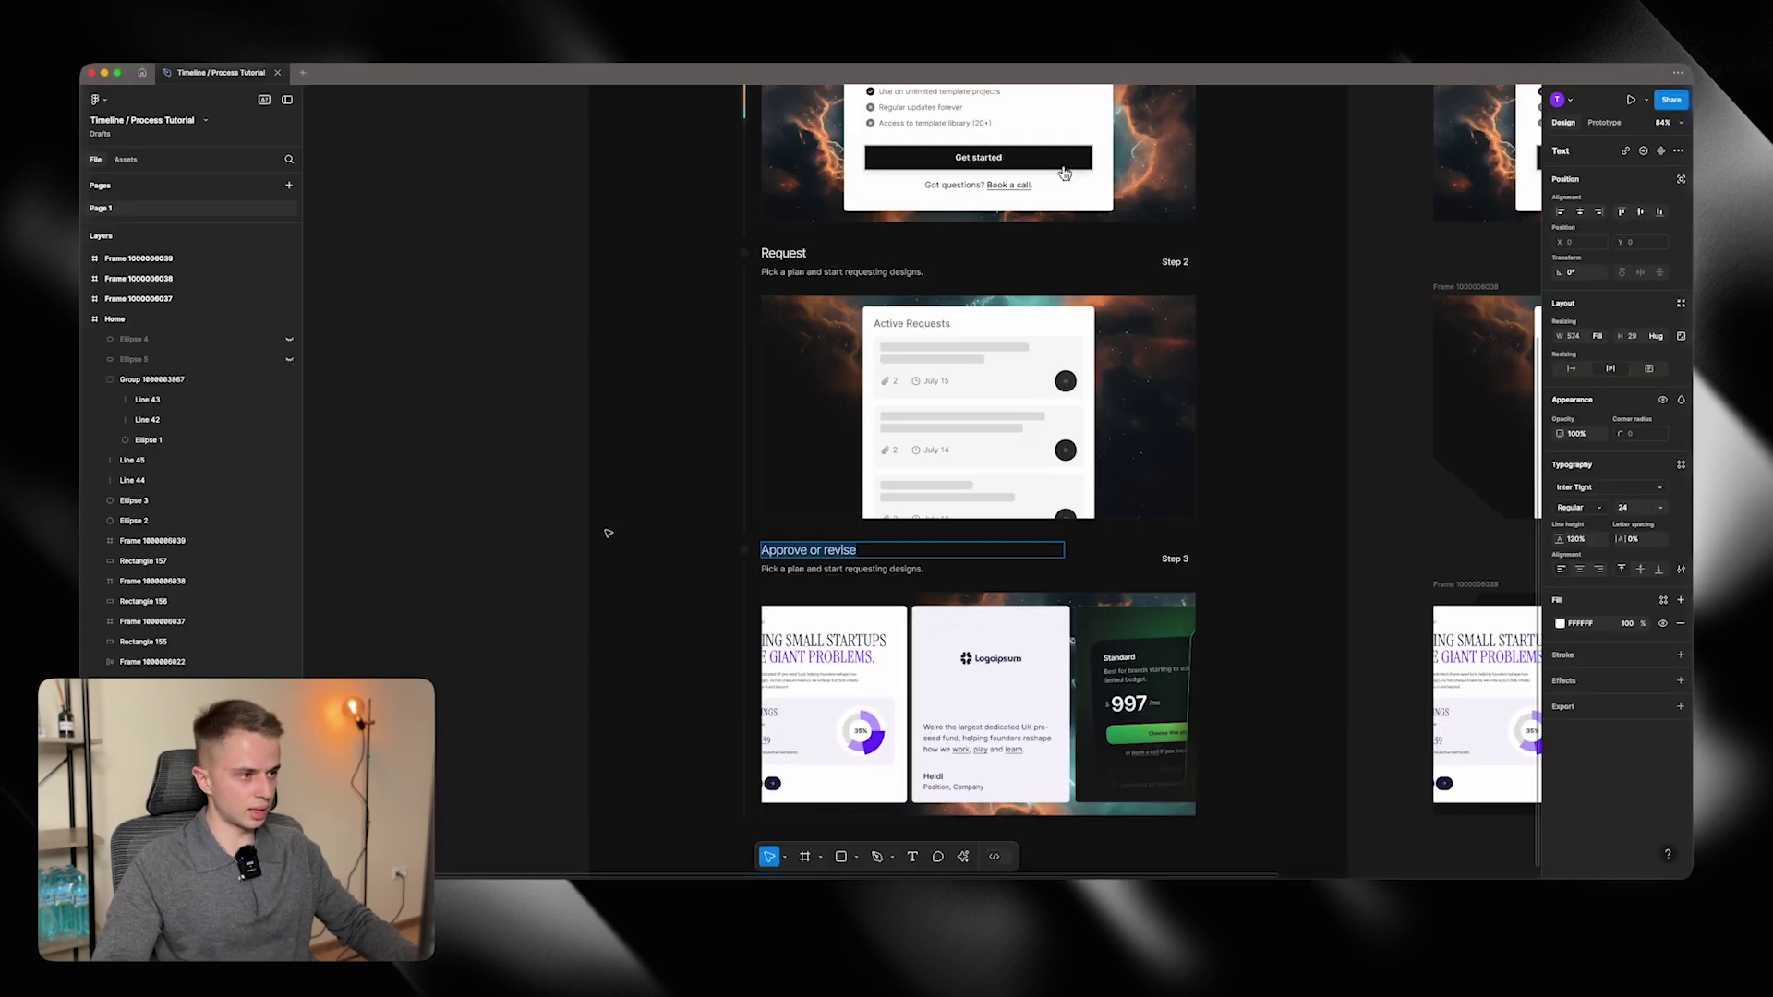
Switch to the Figma design and examine how the timeline circles look at each of the three steps.
scroll(615, 539, up, 1)
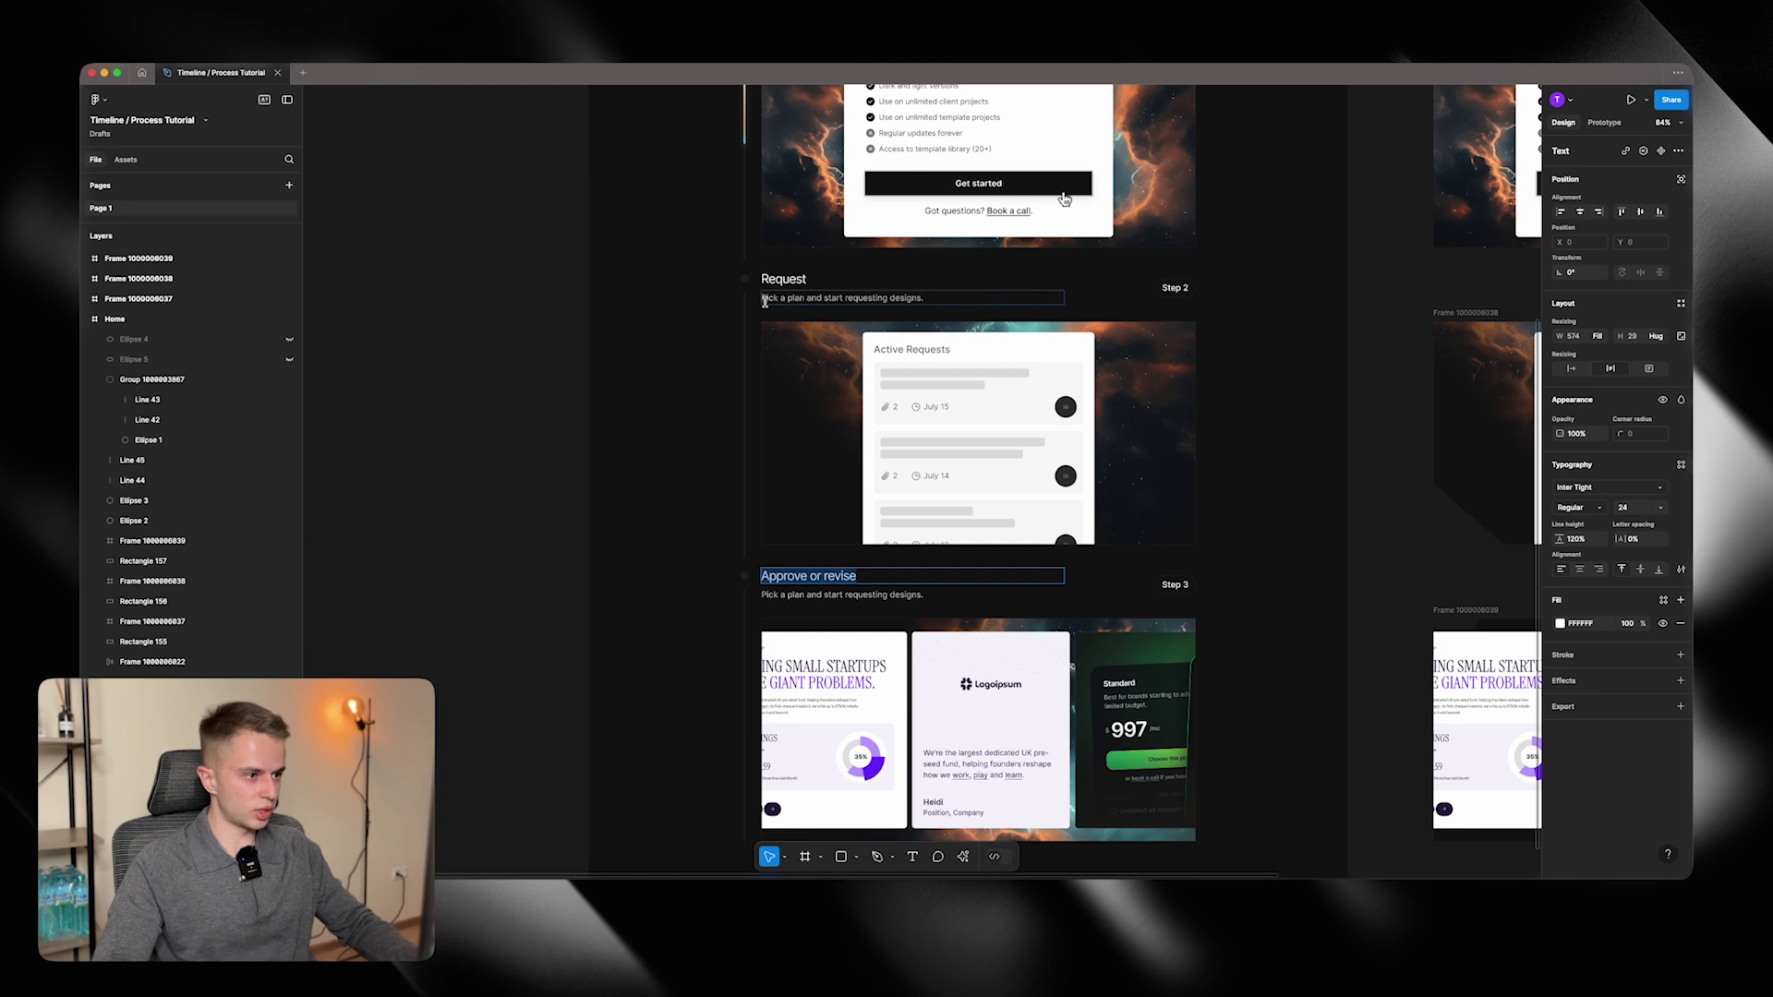
scroll(764, 301, up, 5)
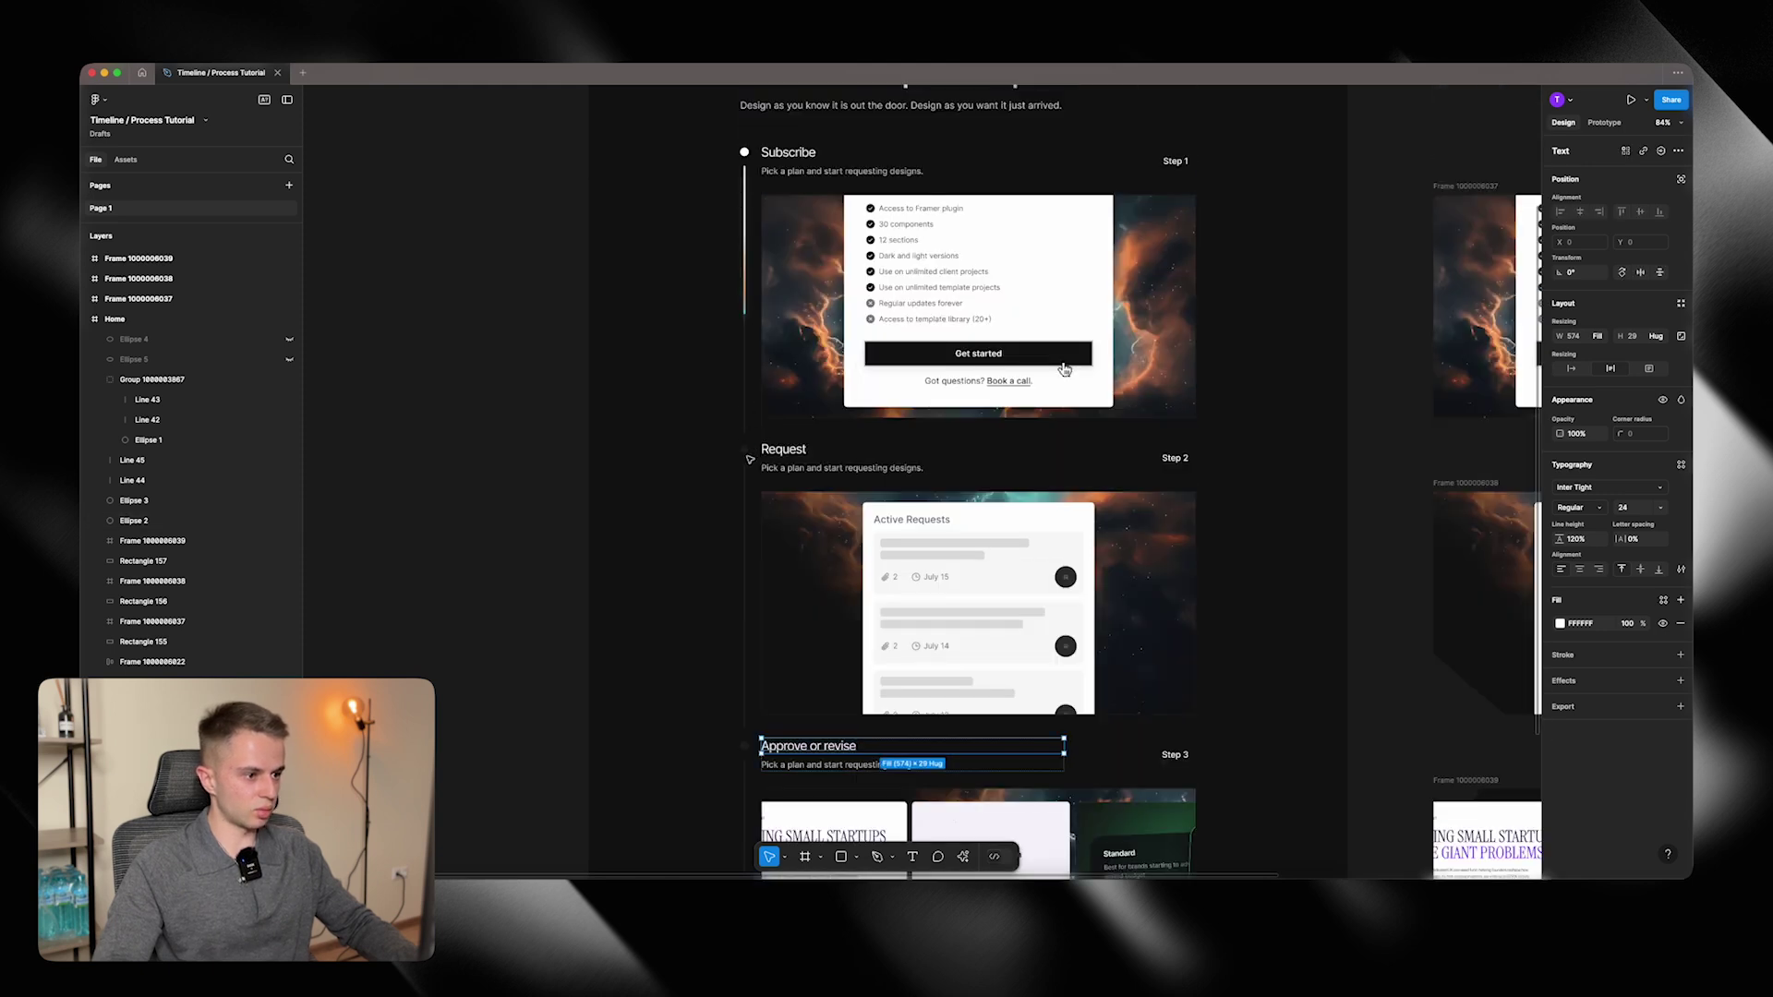
scroll(748, 459, down, 5)
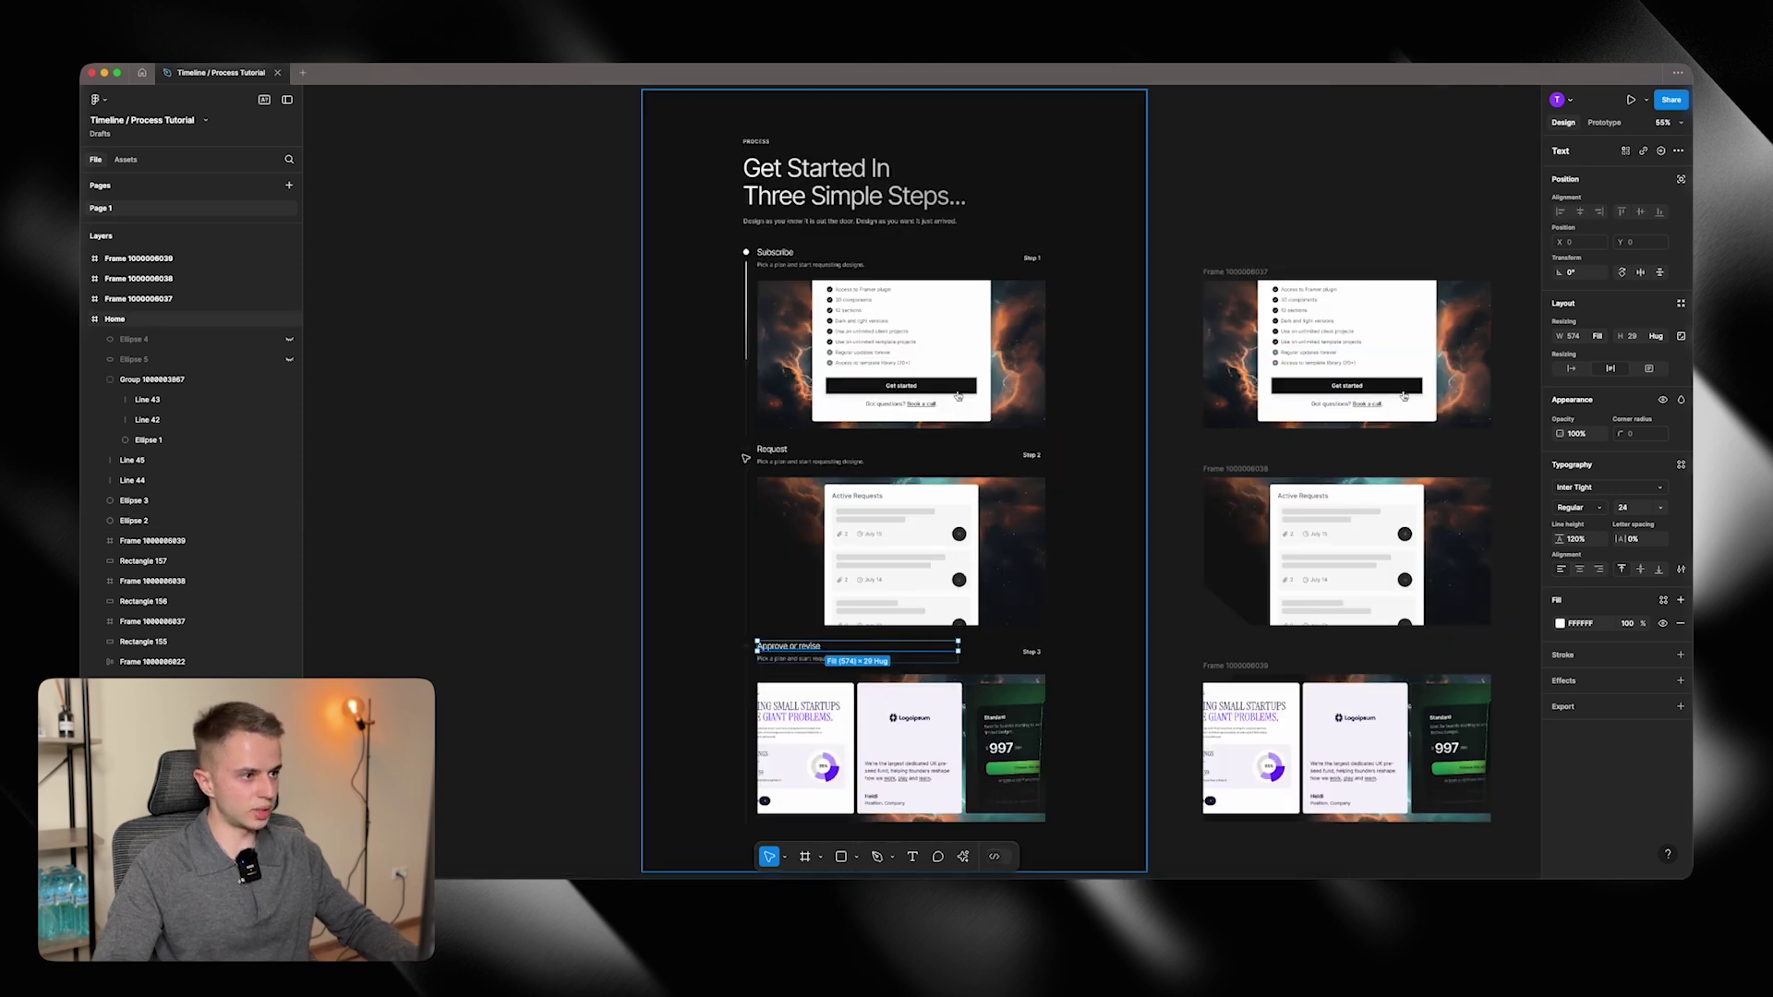
scroll(746, 459, up, 4)
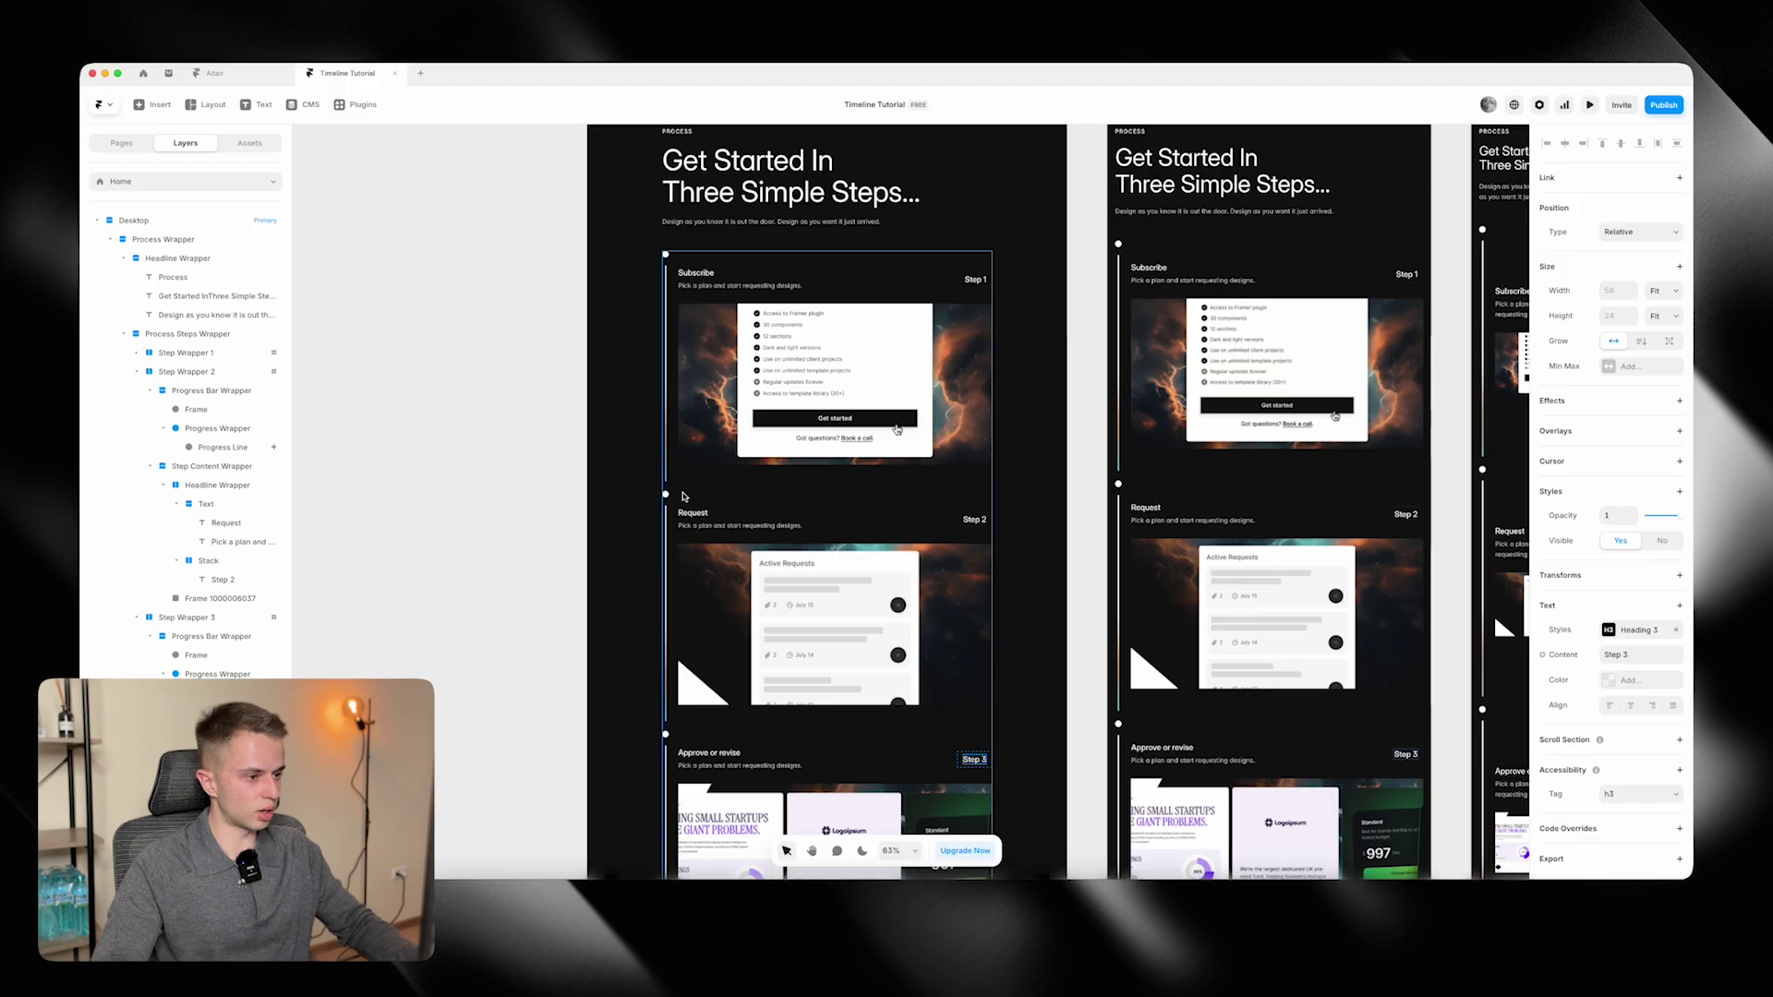
Try to place a duplicate of the Request step's white timeline circle over the original, and delete the duplicate.
scroll(671, 490, up, 8)
click(654, 512)
scroll(660, 519, up, 2)
scroll(659, 520, down, 10)
scroll(659, 520, up, 2)
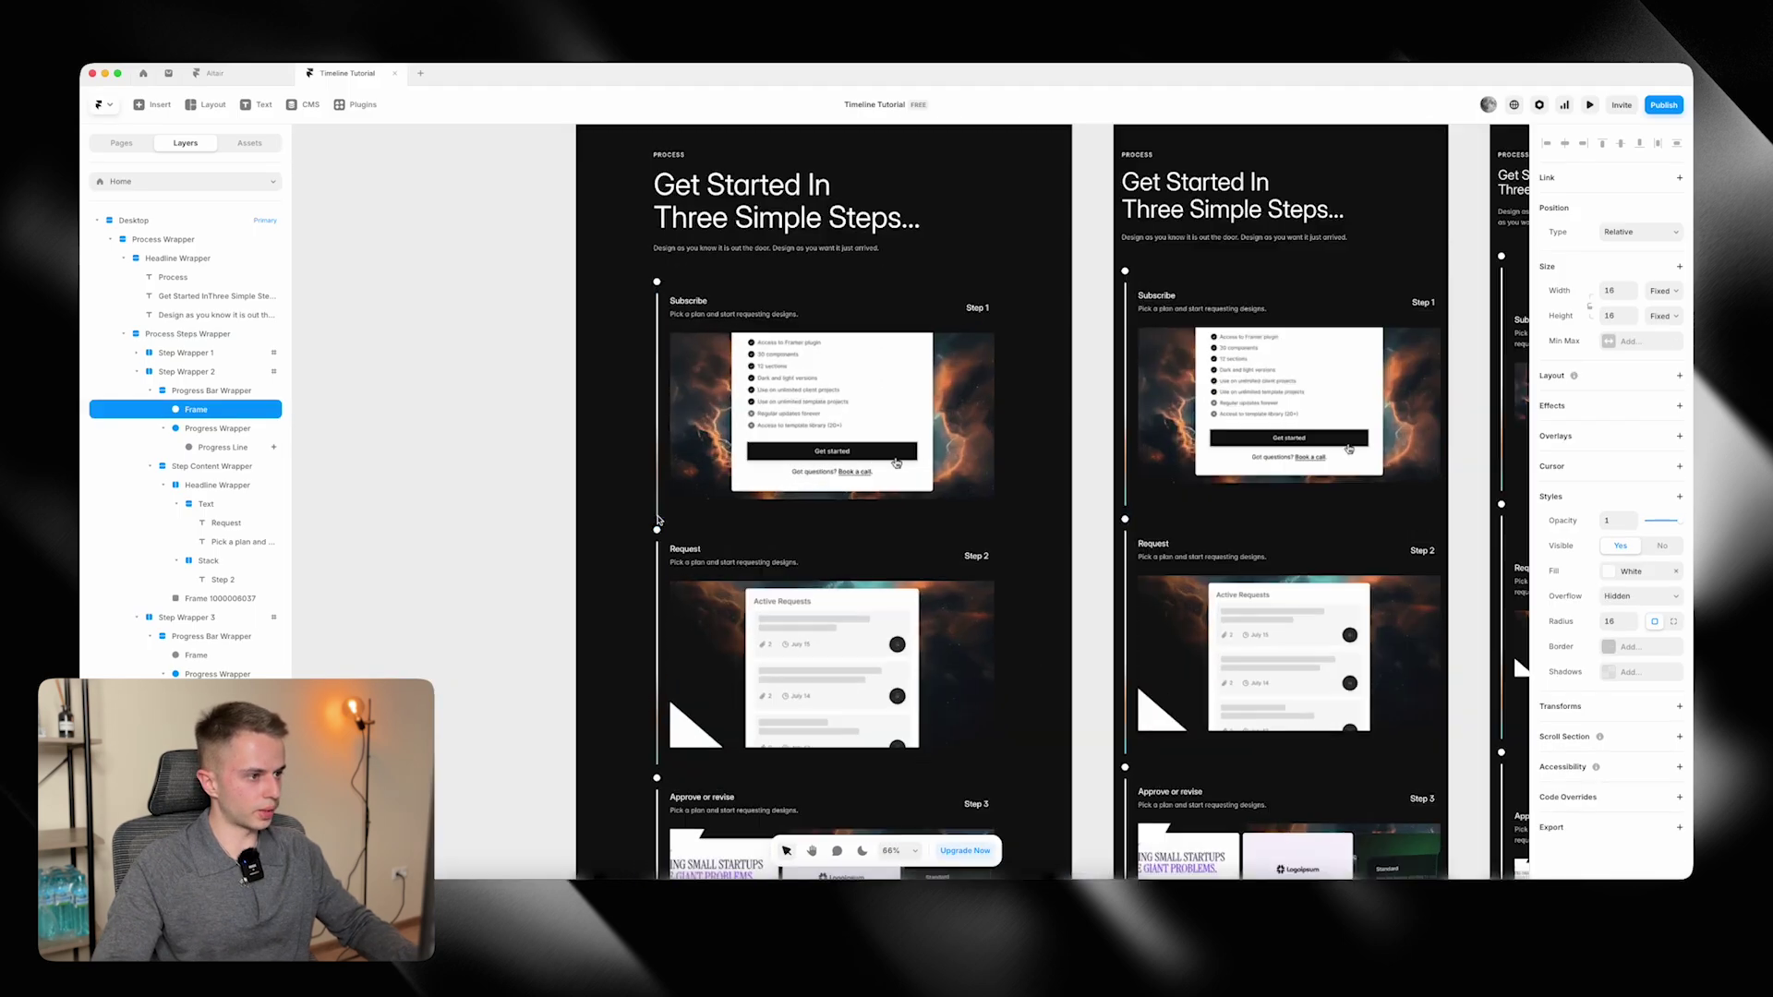
scroll(659, 520, up, 8)
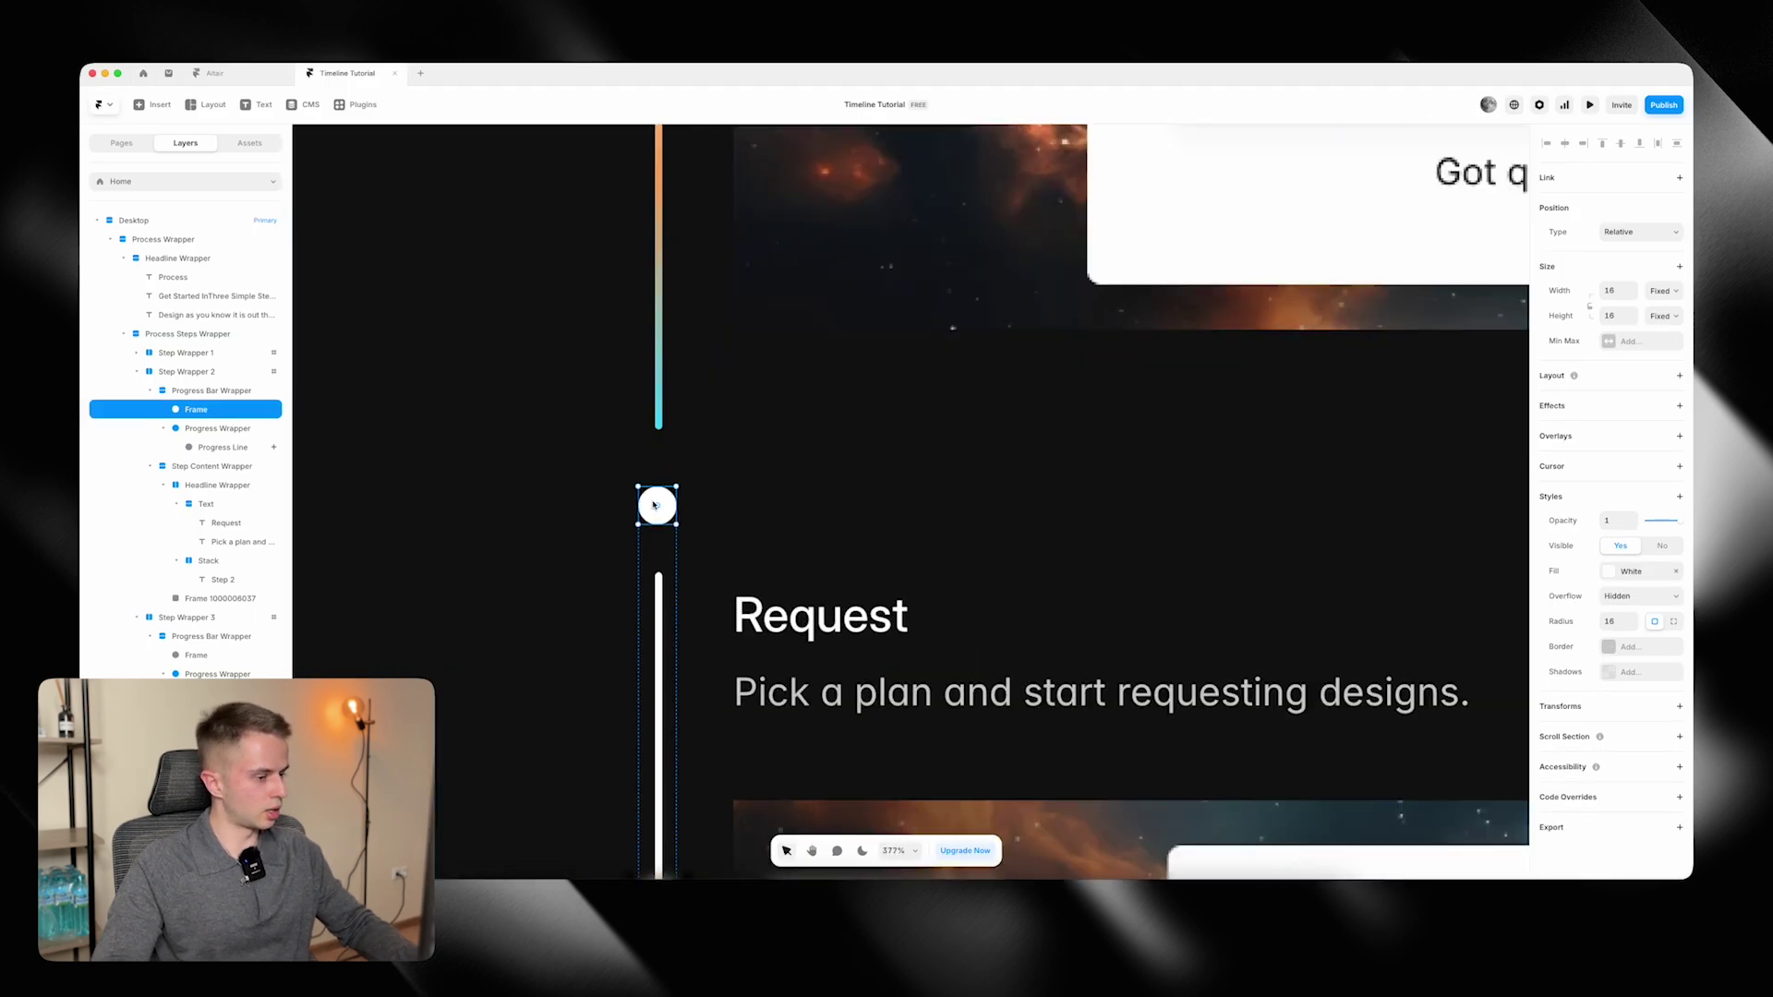
scroll(668, 523, down, 8)
scroll(666, 526, up, 6)
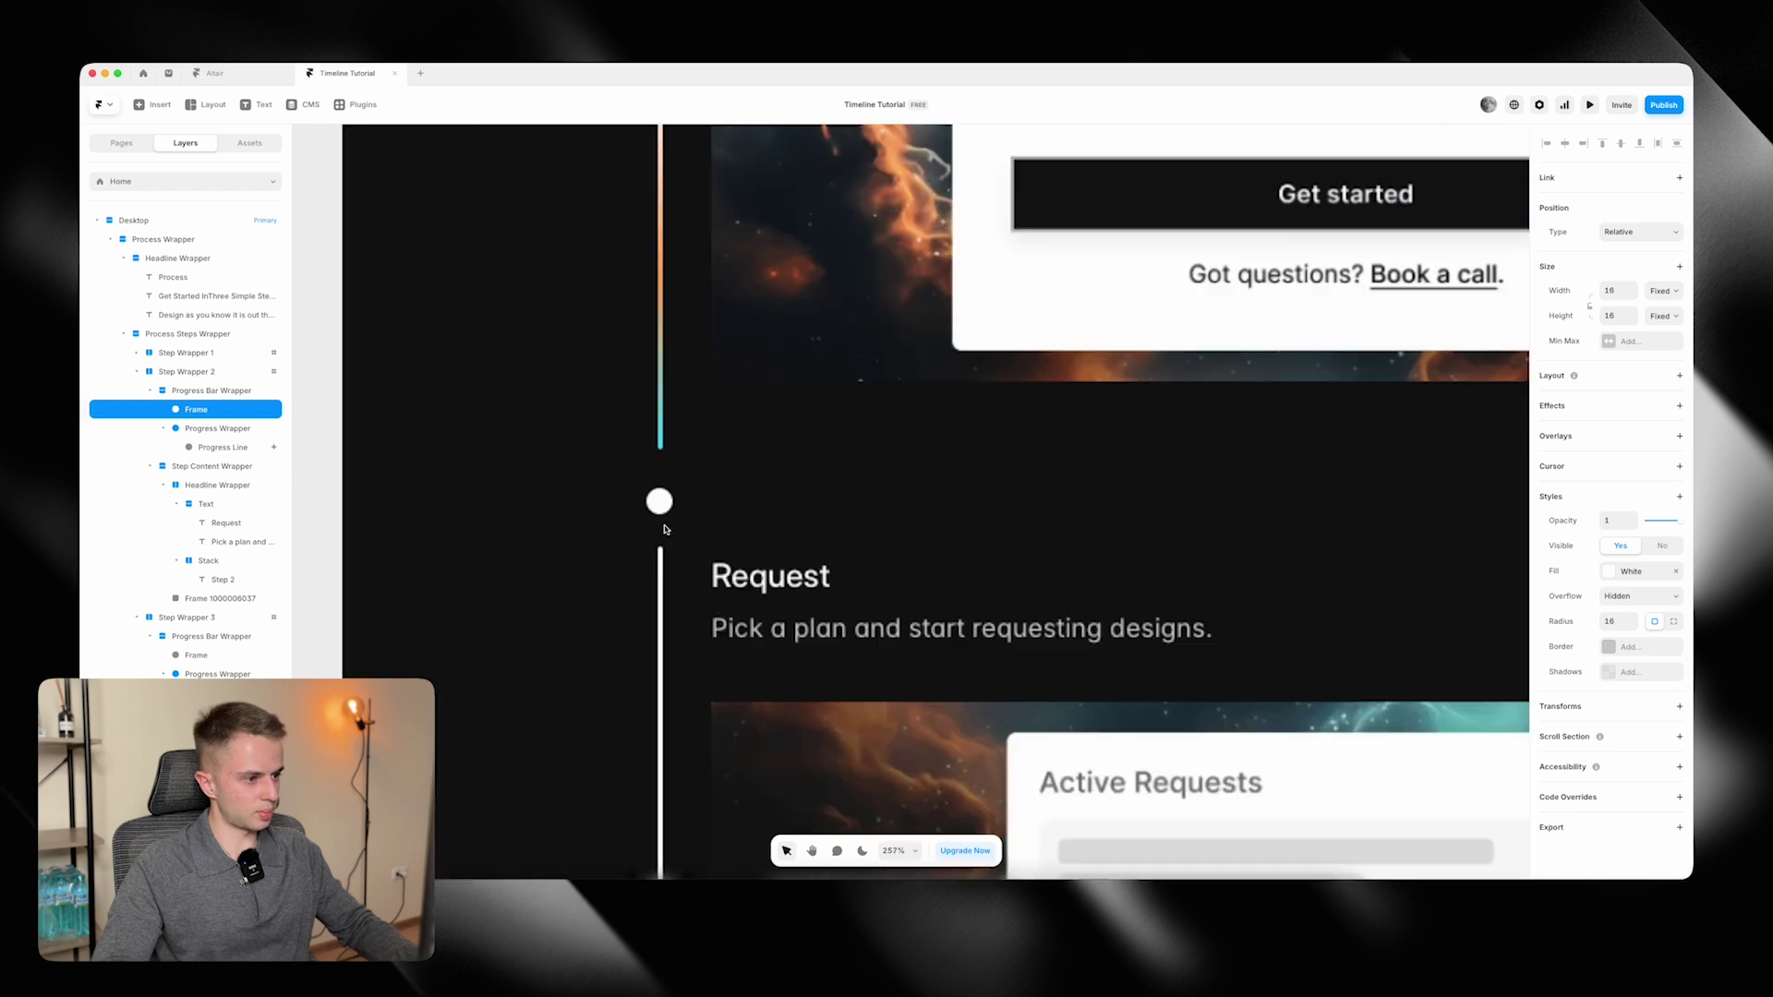
click(583, 492)
super+click(661, 502)
scroll(661, 502, down, 5)
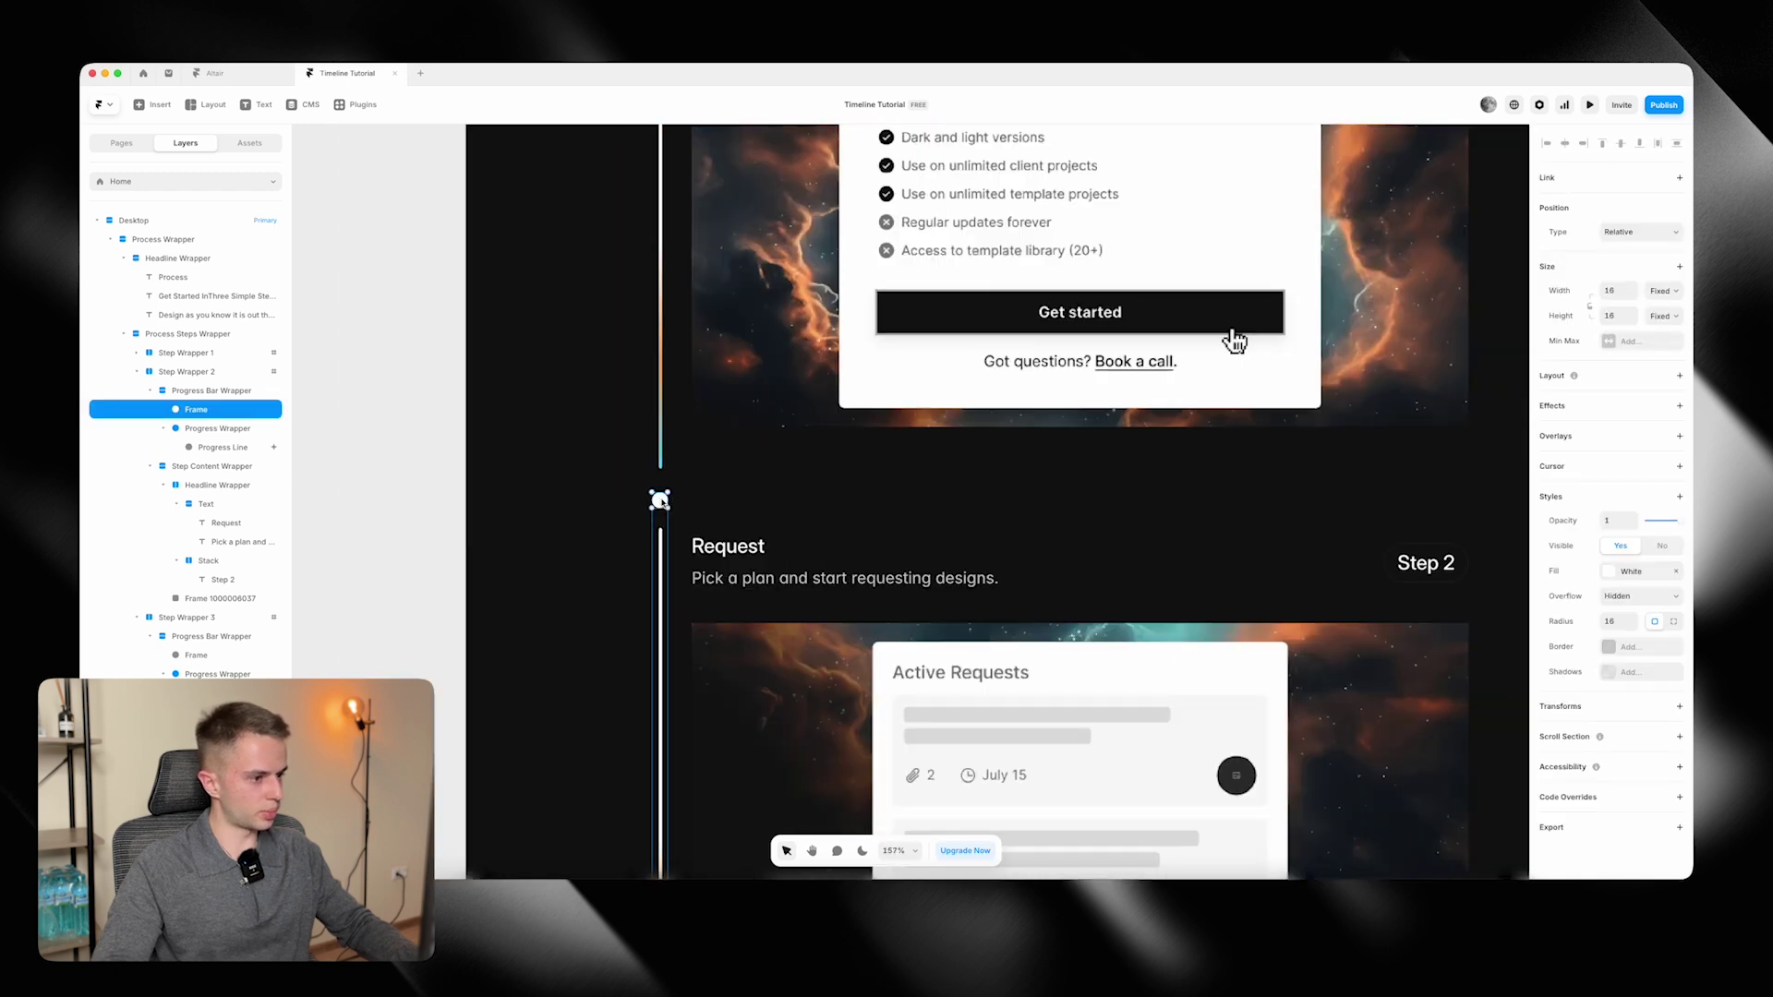
scroll(661, 502, up, 7)
key(super+d)
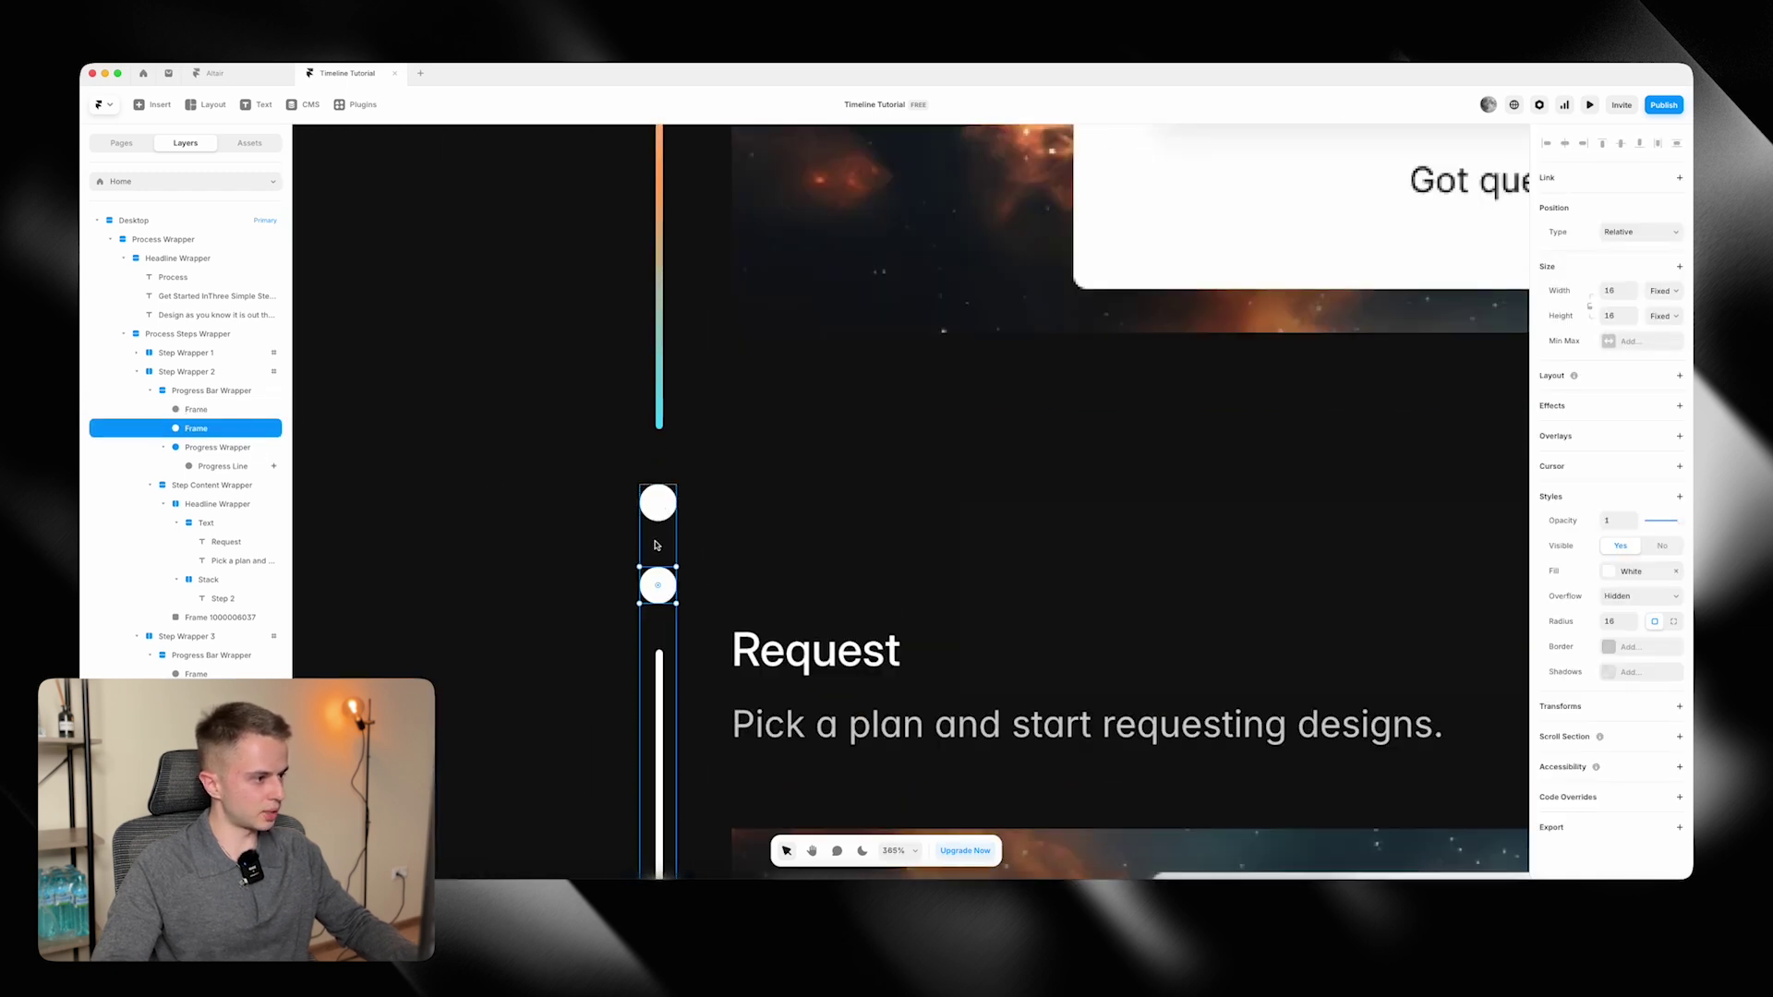
mouse_move(665, 508)
mouse_down()
mouse_move(666, 577)
mouse_move(669, 543)
mouse_up()
key(Delete)
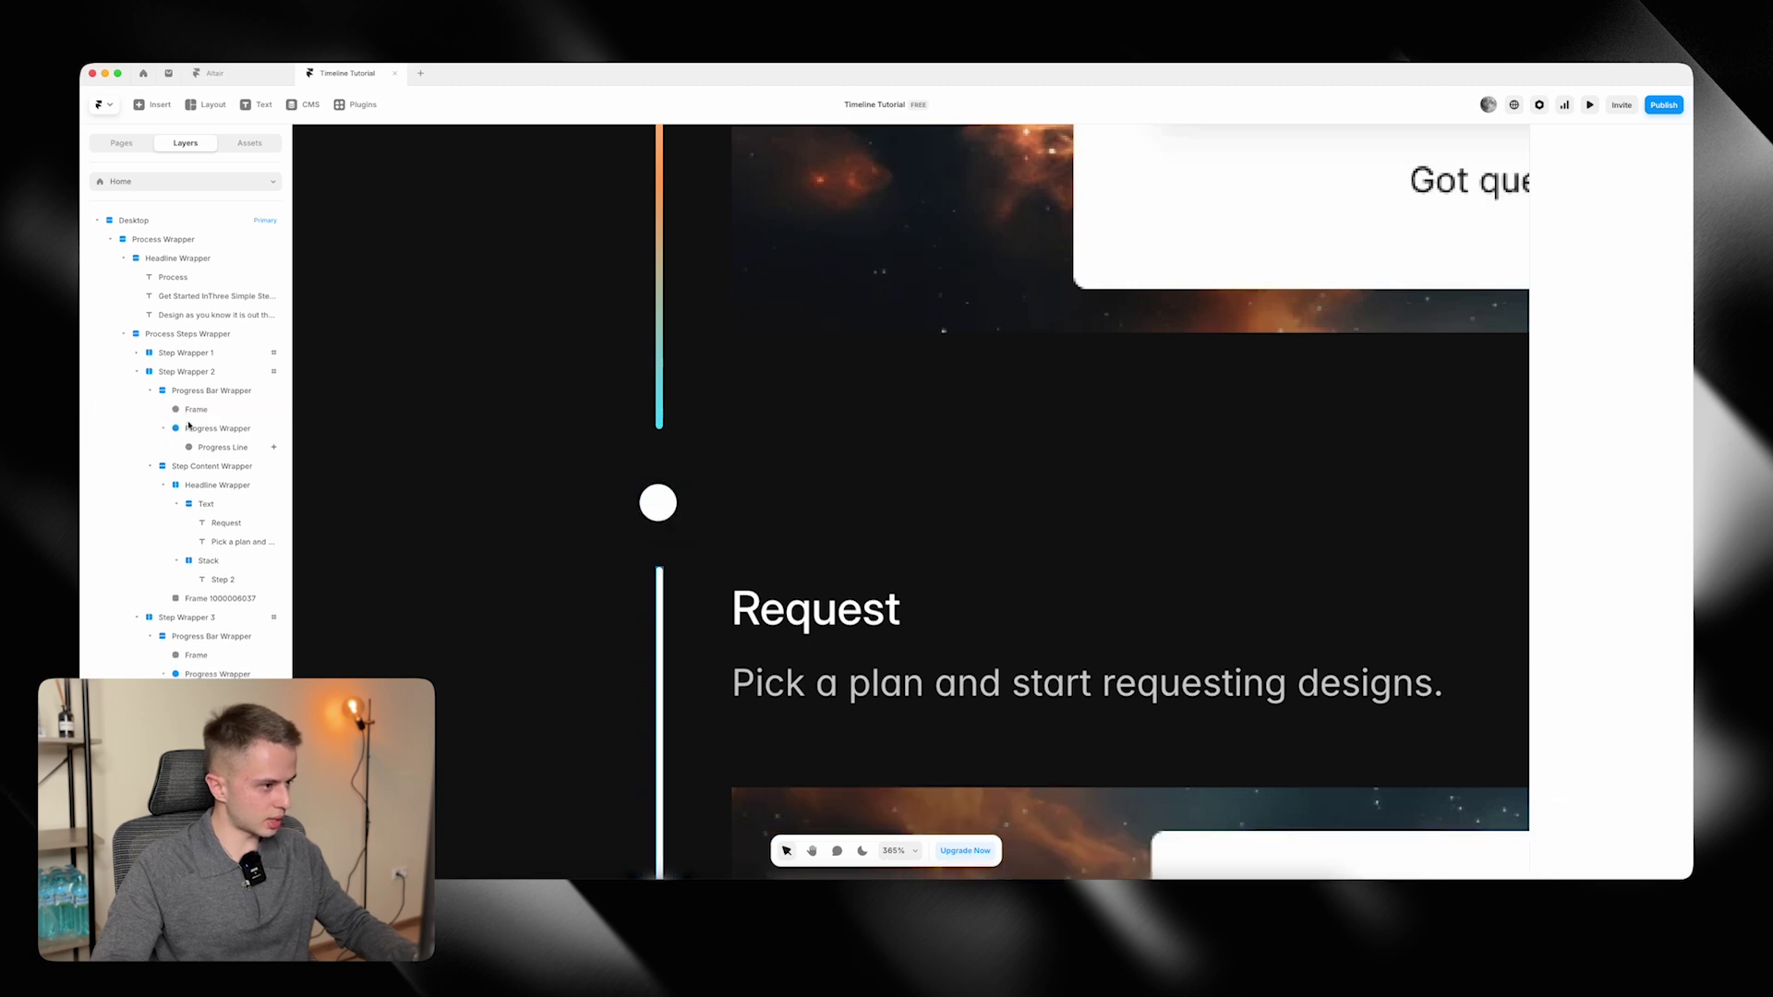
Duplicate the Request circle again, try to move the copy up onto the original, and remove it.
click(212, 409)
key(super+d)
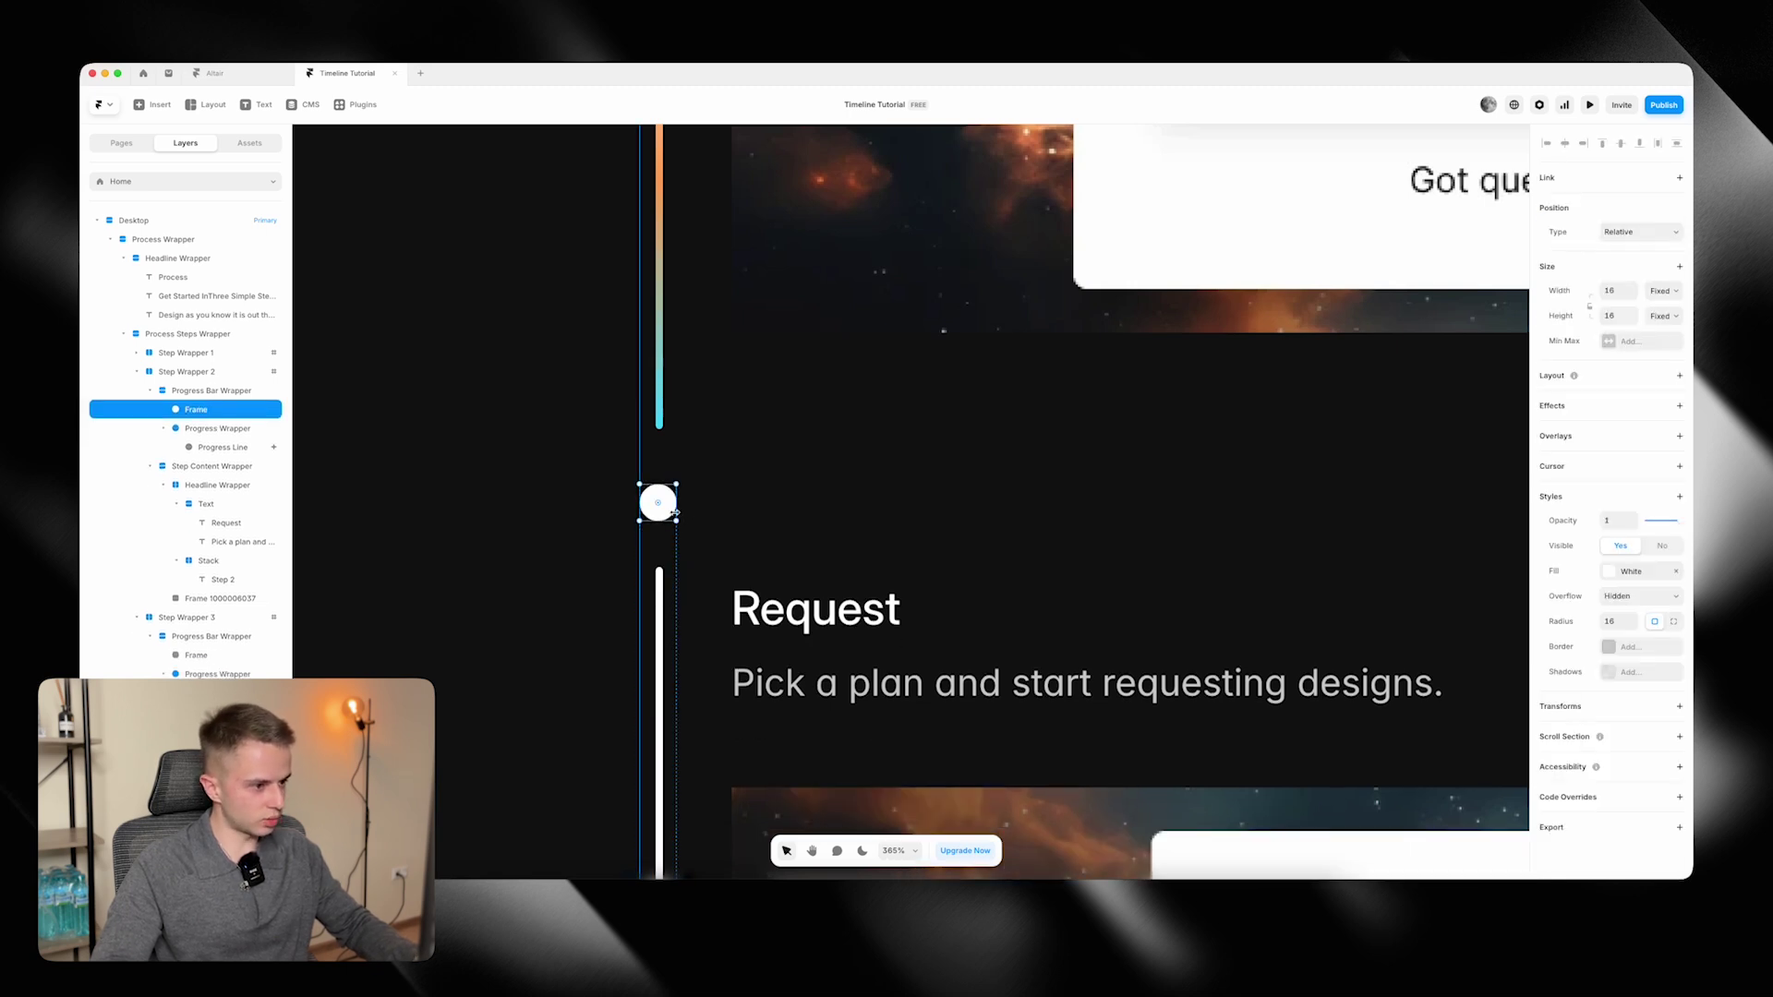
scroll(654, 559, up, 10)
scroll(699, 759, down, 1)
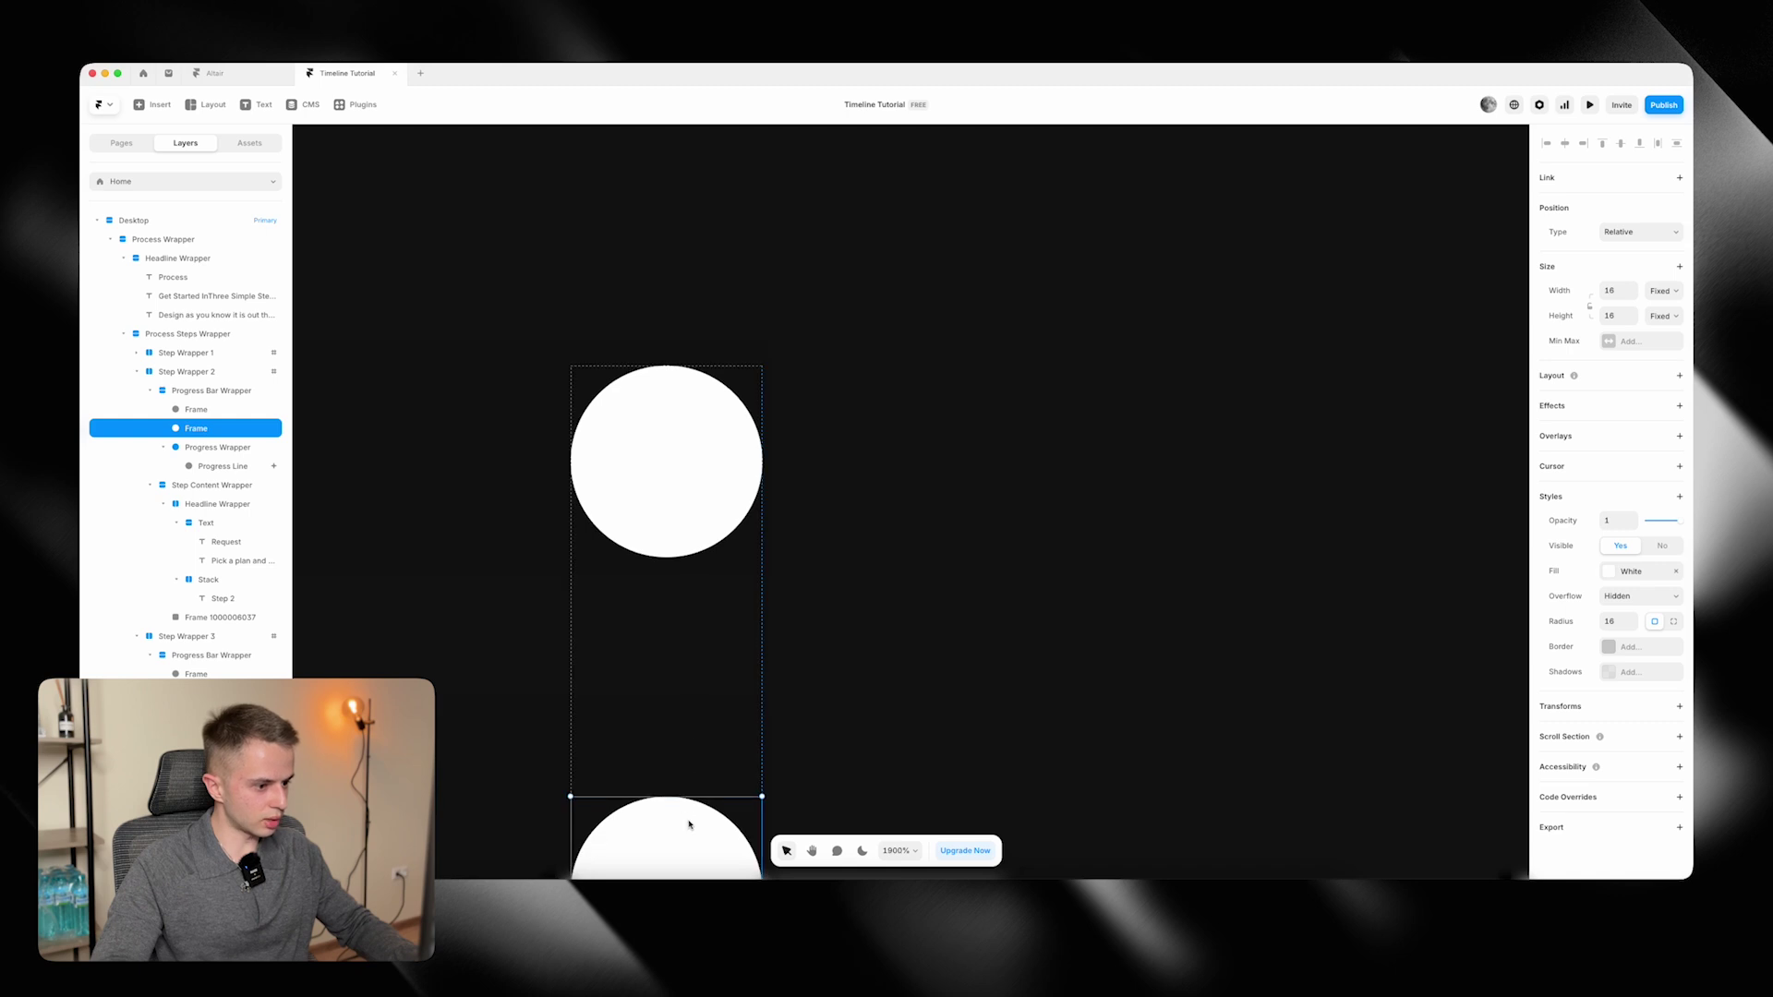
drag(689, 826, 691, 764)
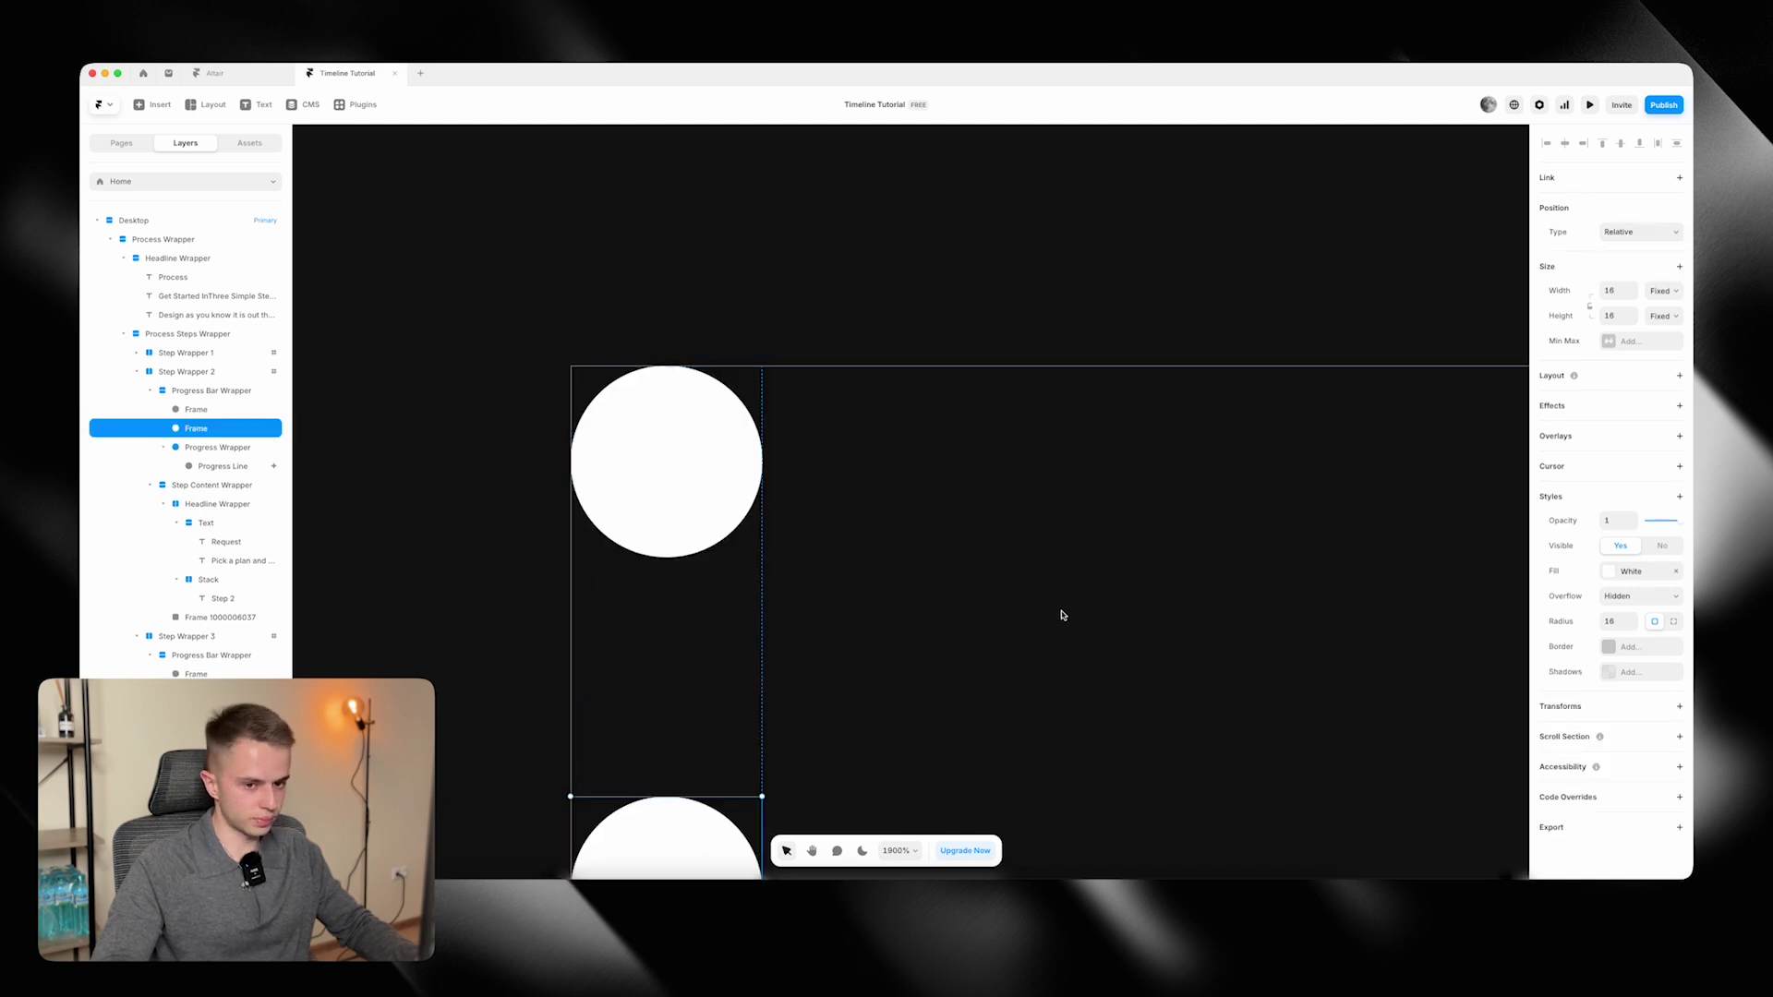
scroll(1155, 542, down, 2)
key(Delete)
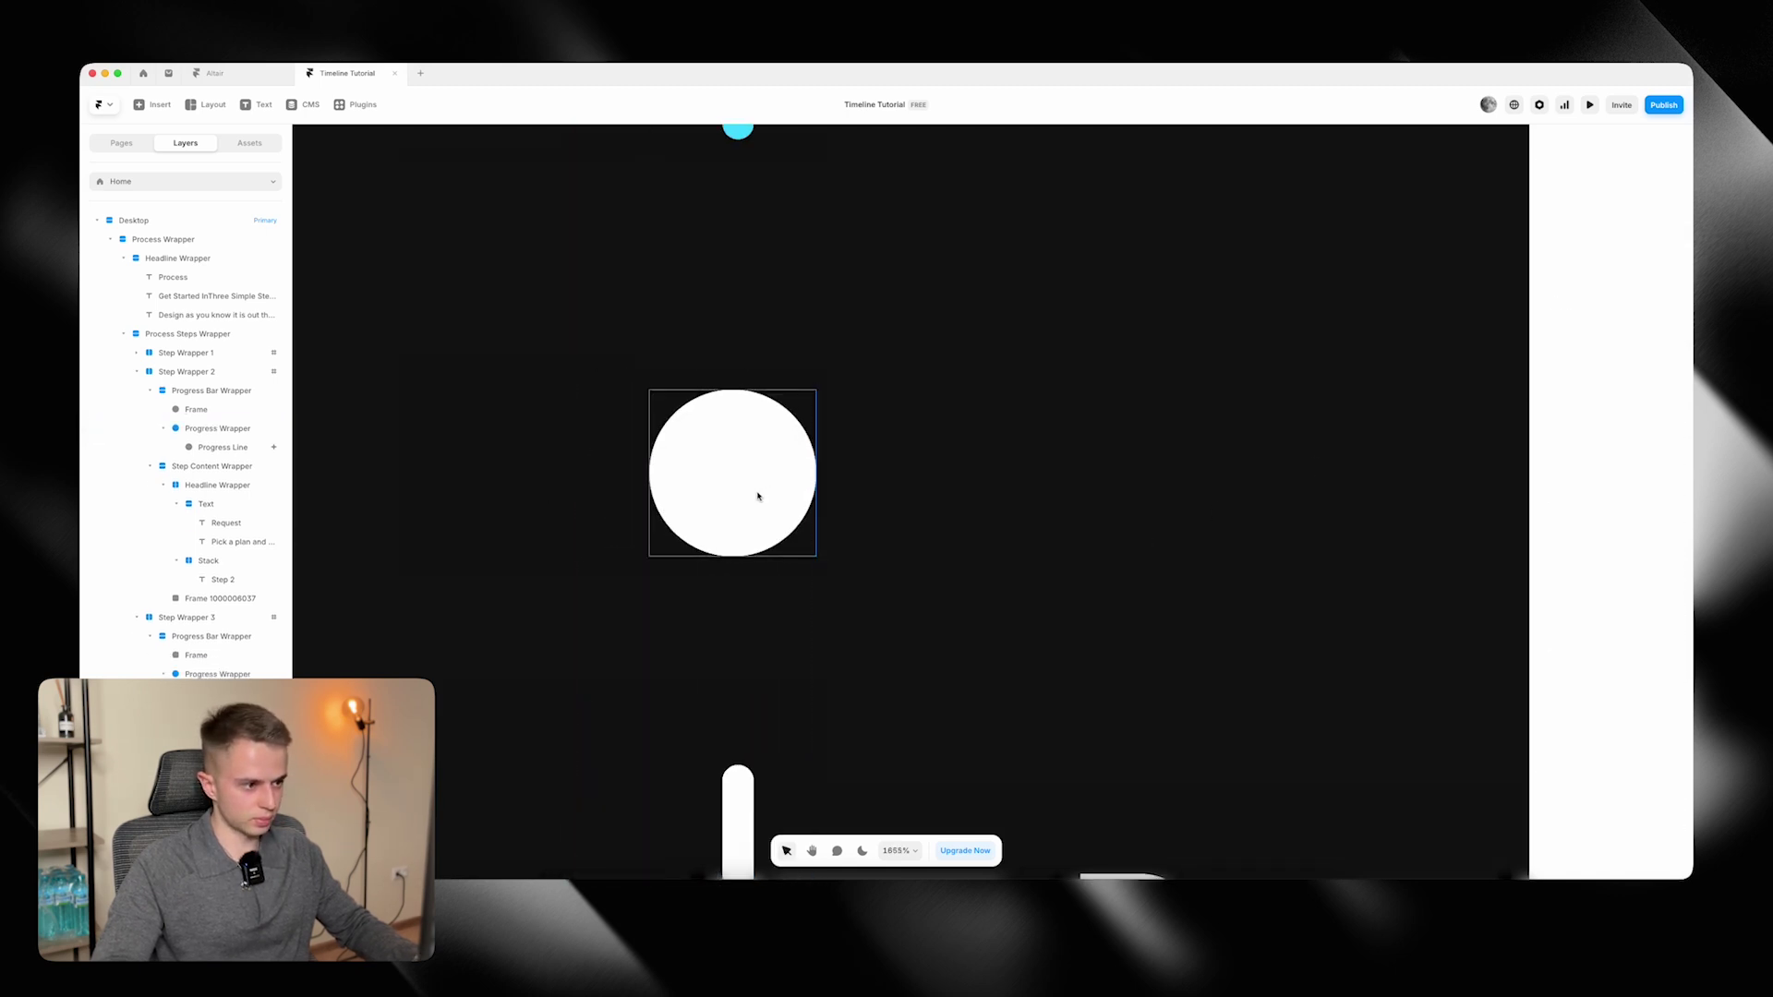
Turn the Request step's timeline circle into a stack and paste a copy of the circle inside it.
click(759, 495)
click(1616, 373)
key(super+v)
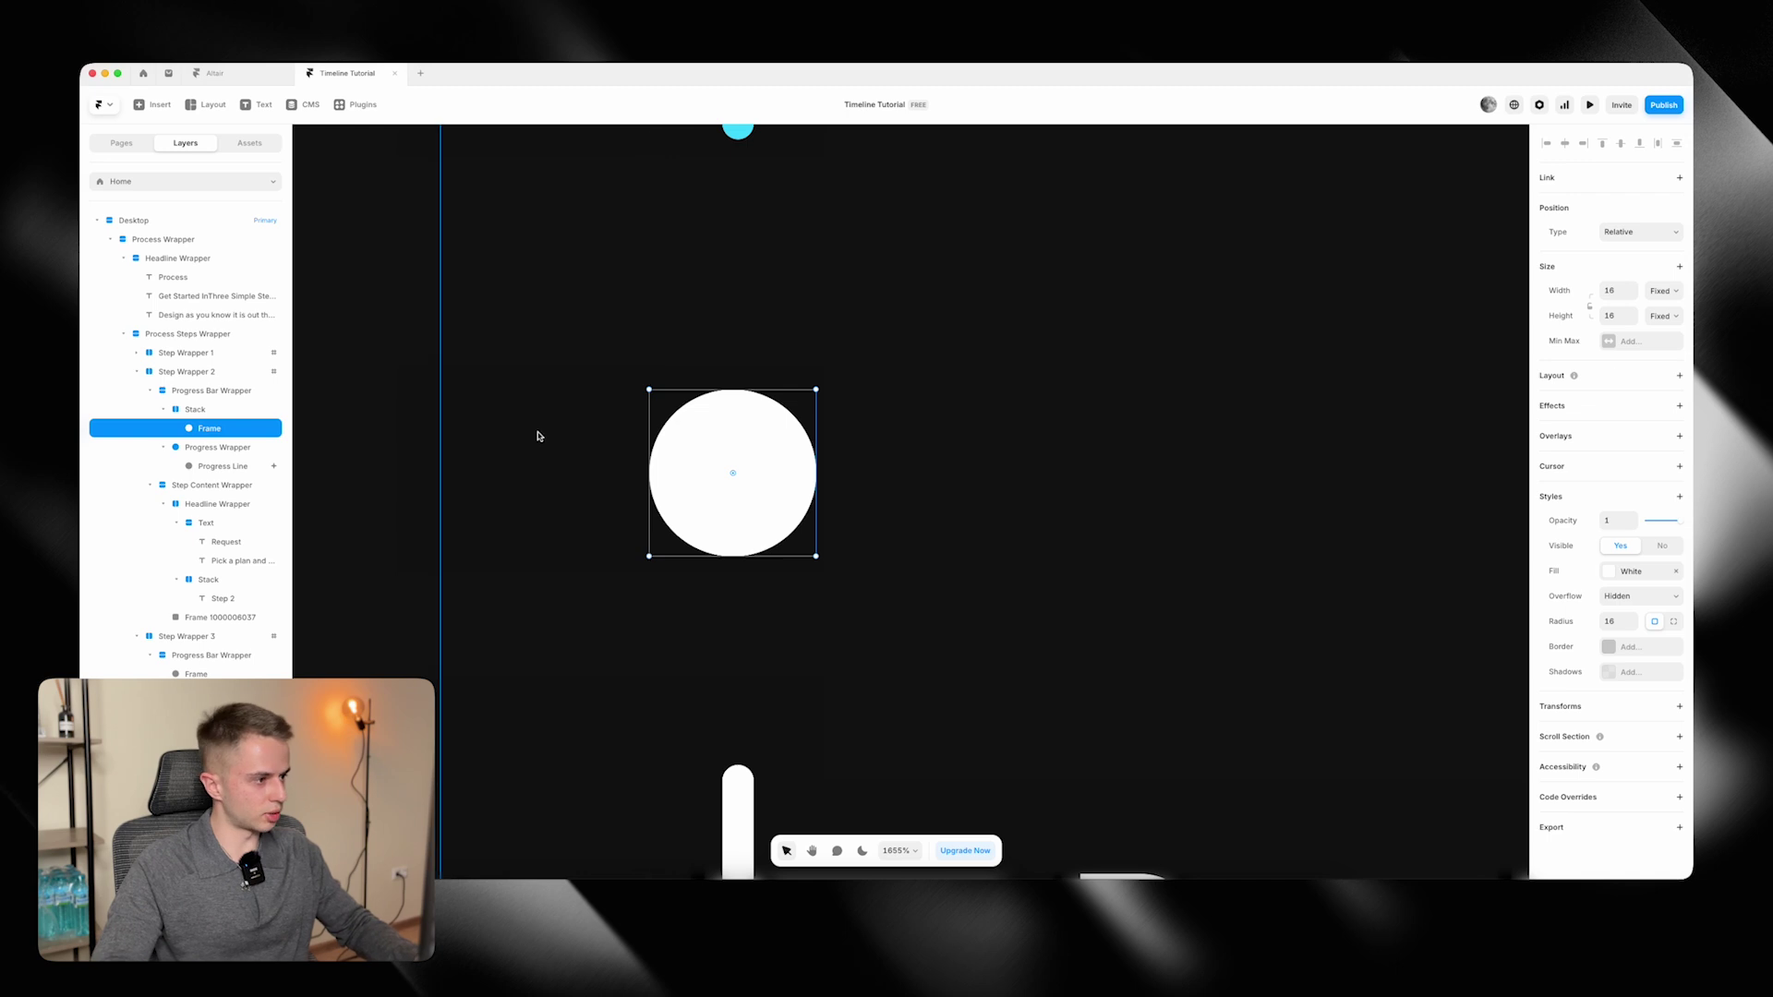
Rename the circle's outer stack as Grey Dot and the frame inside it as White Dot.
double_click(214, 409)
text(Grey D)
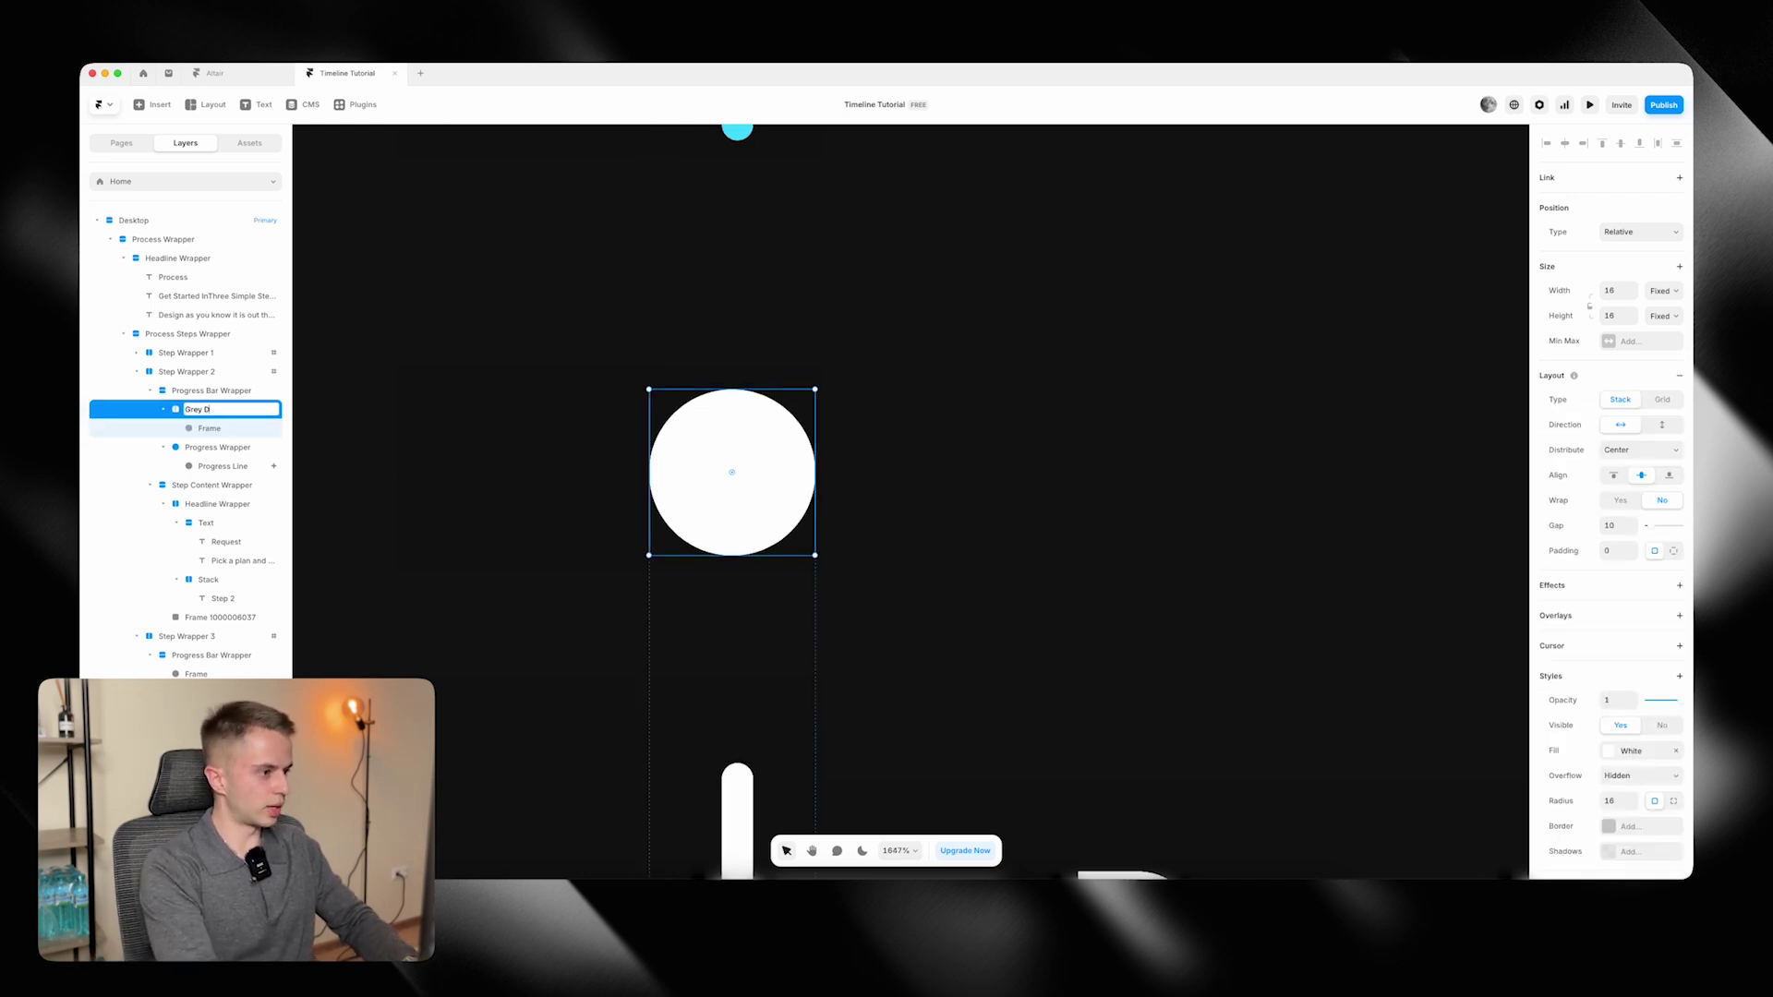
text(ot)
key(Tab)
text(W)
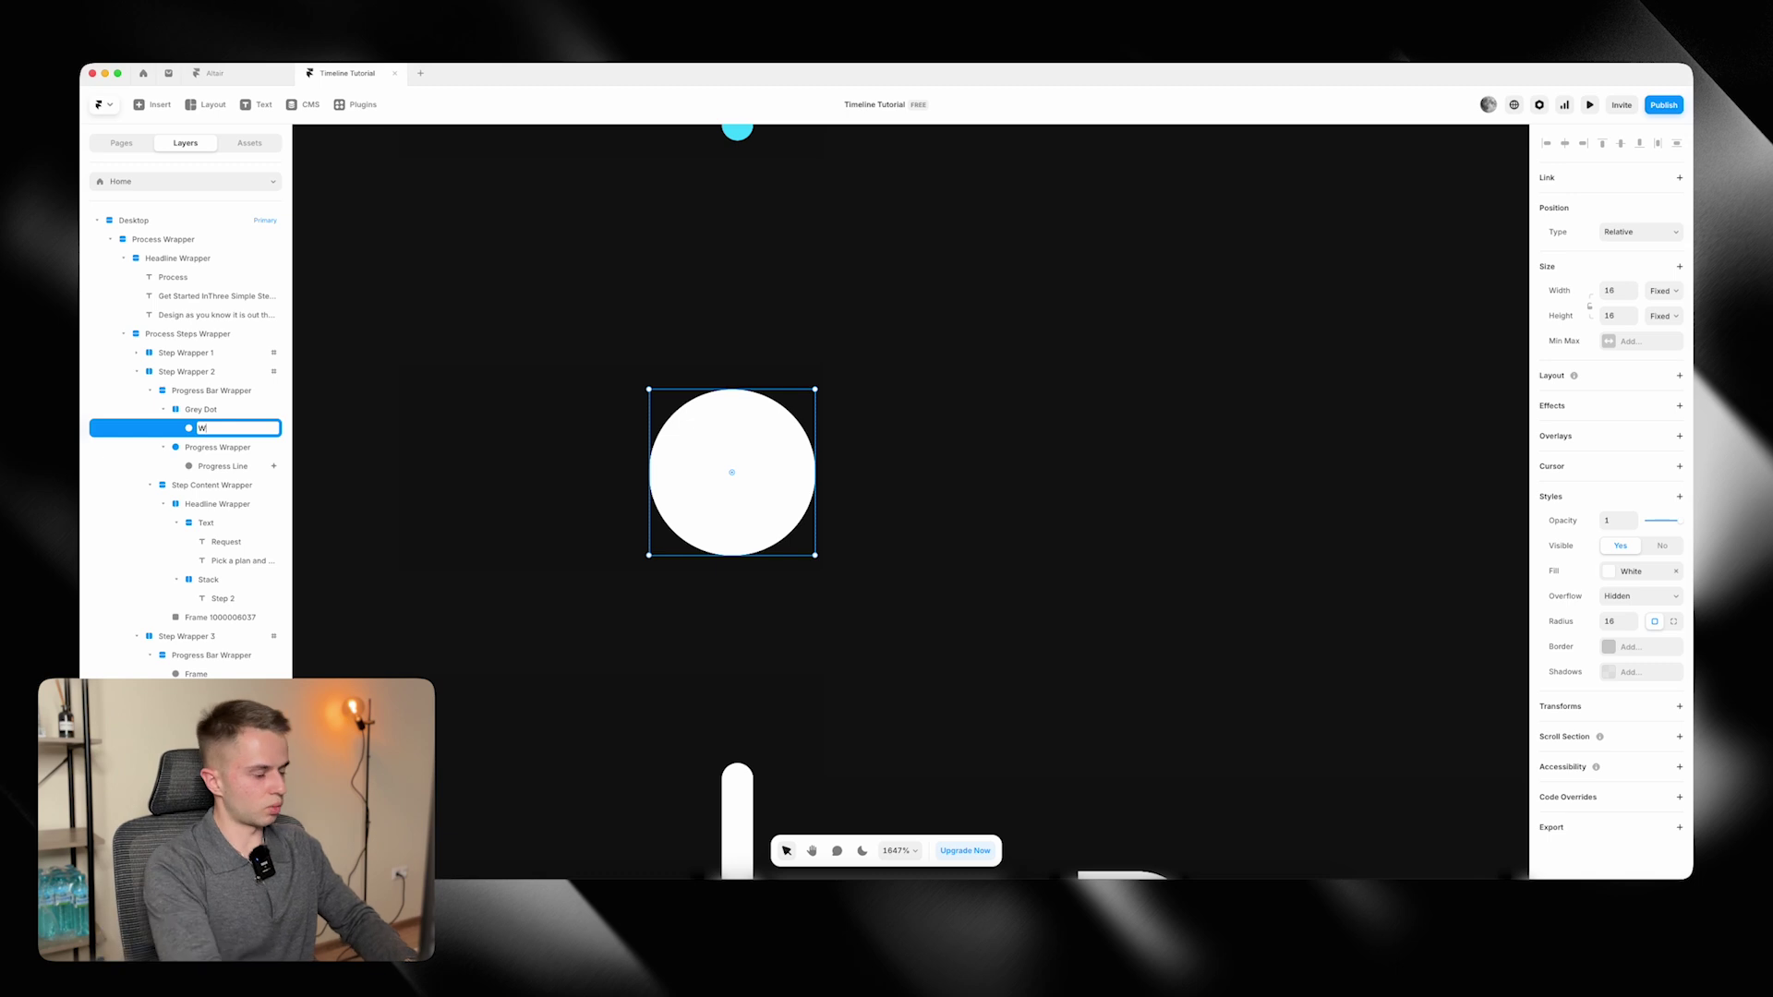
text(hite Dot)
key(Return)
key(Escape)
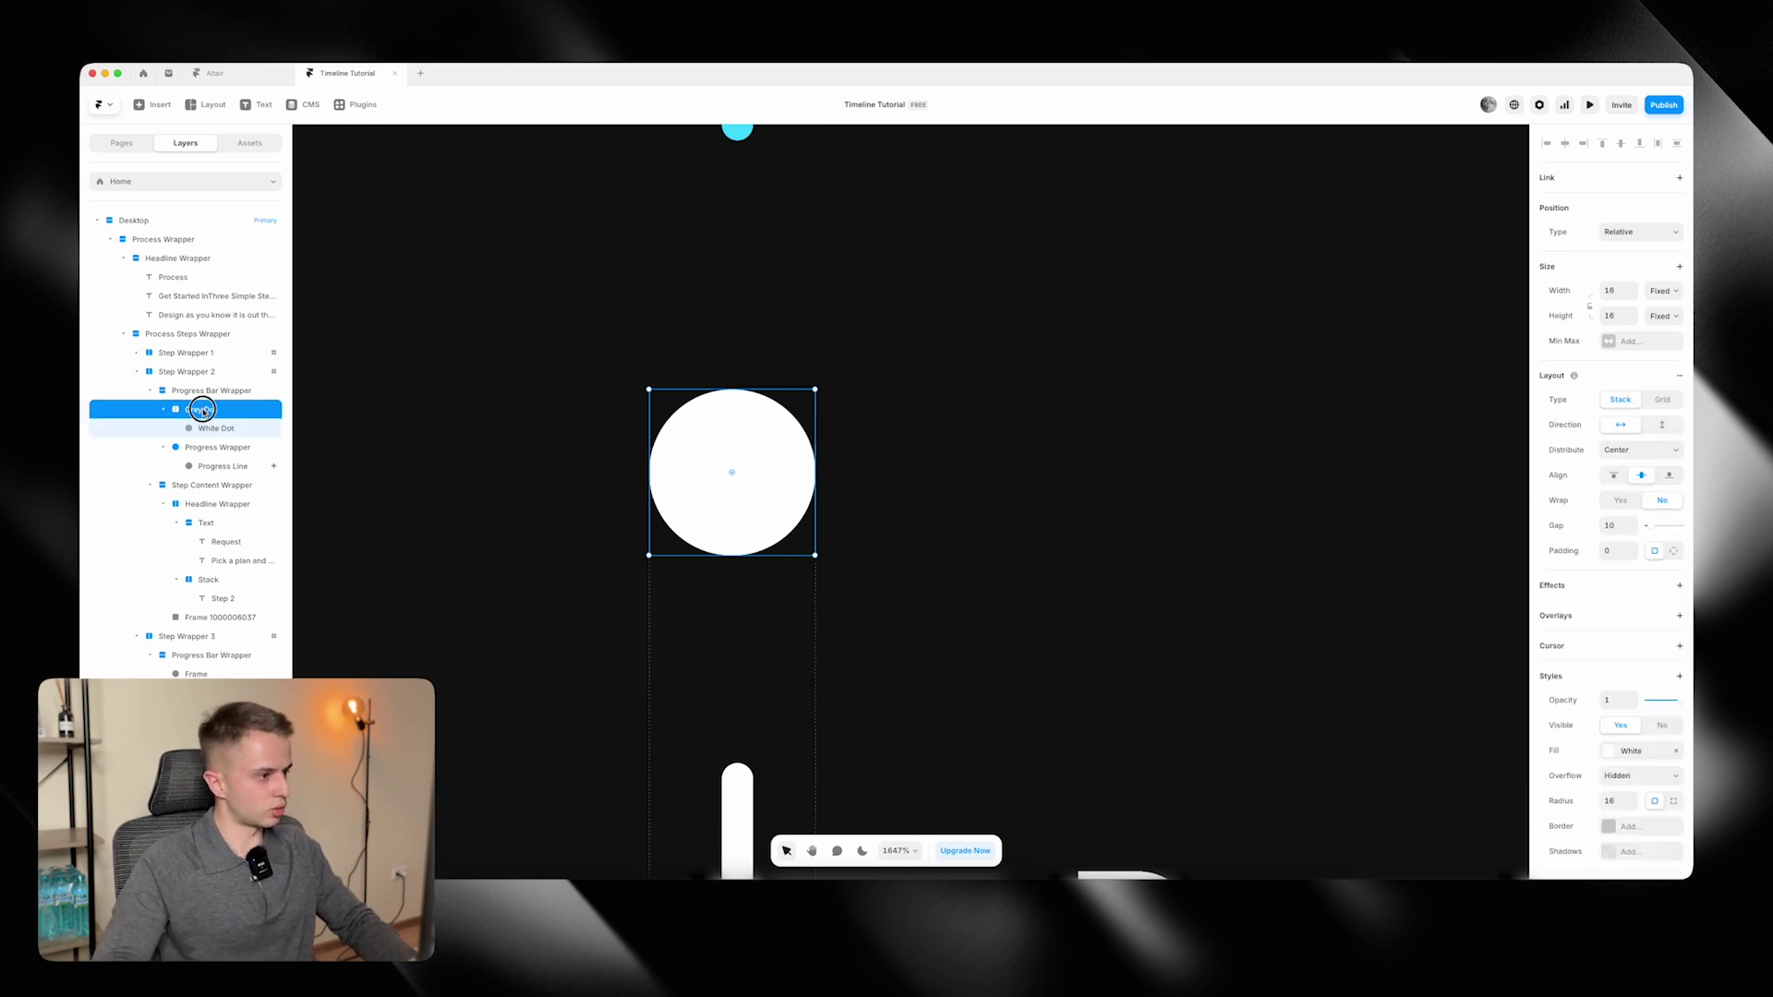
Fill the Grey Dot with hex colour 212121 and set the White Dot's opacity to 0.
click(1627, 752)
text(212121)
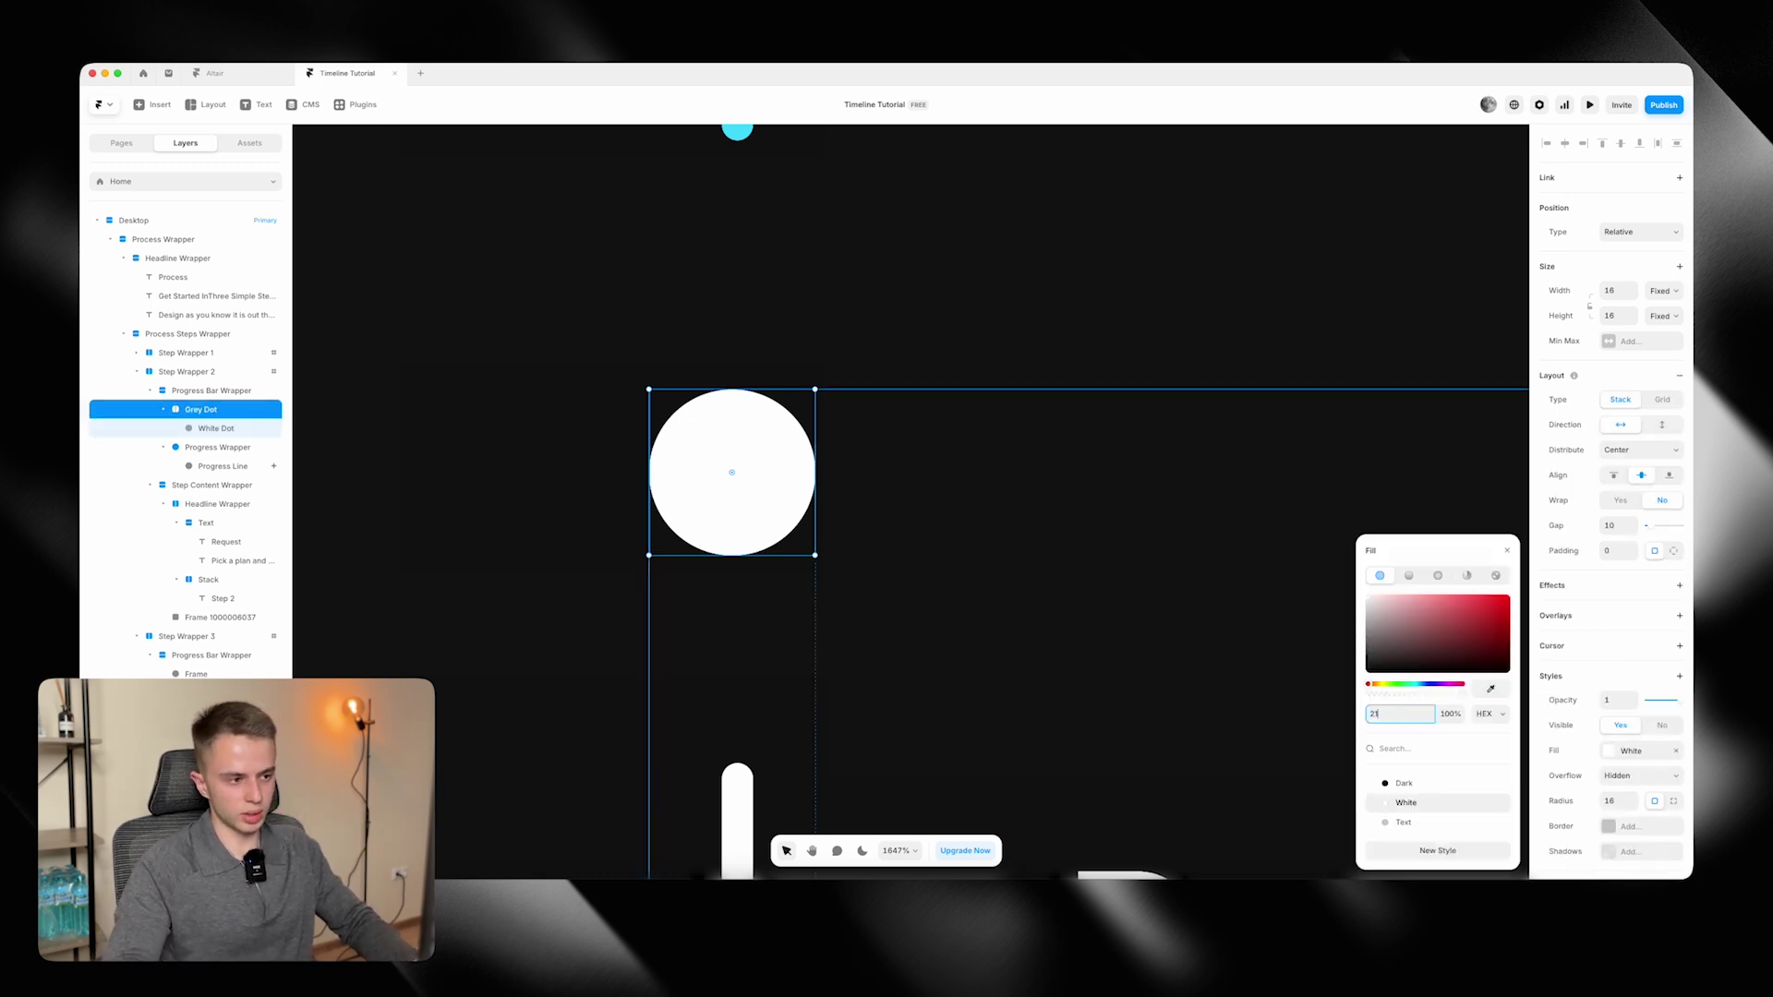
click(251, 428)
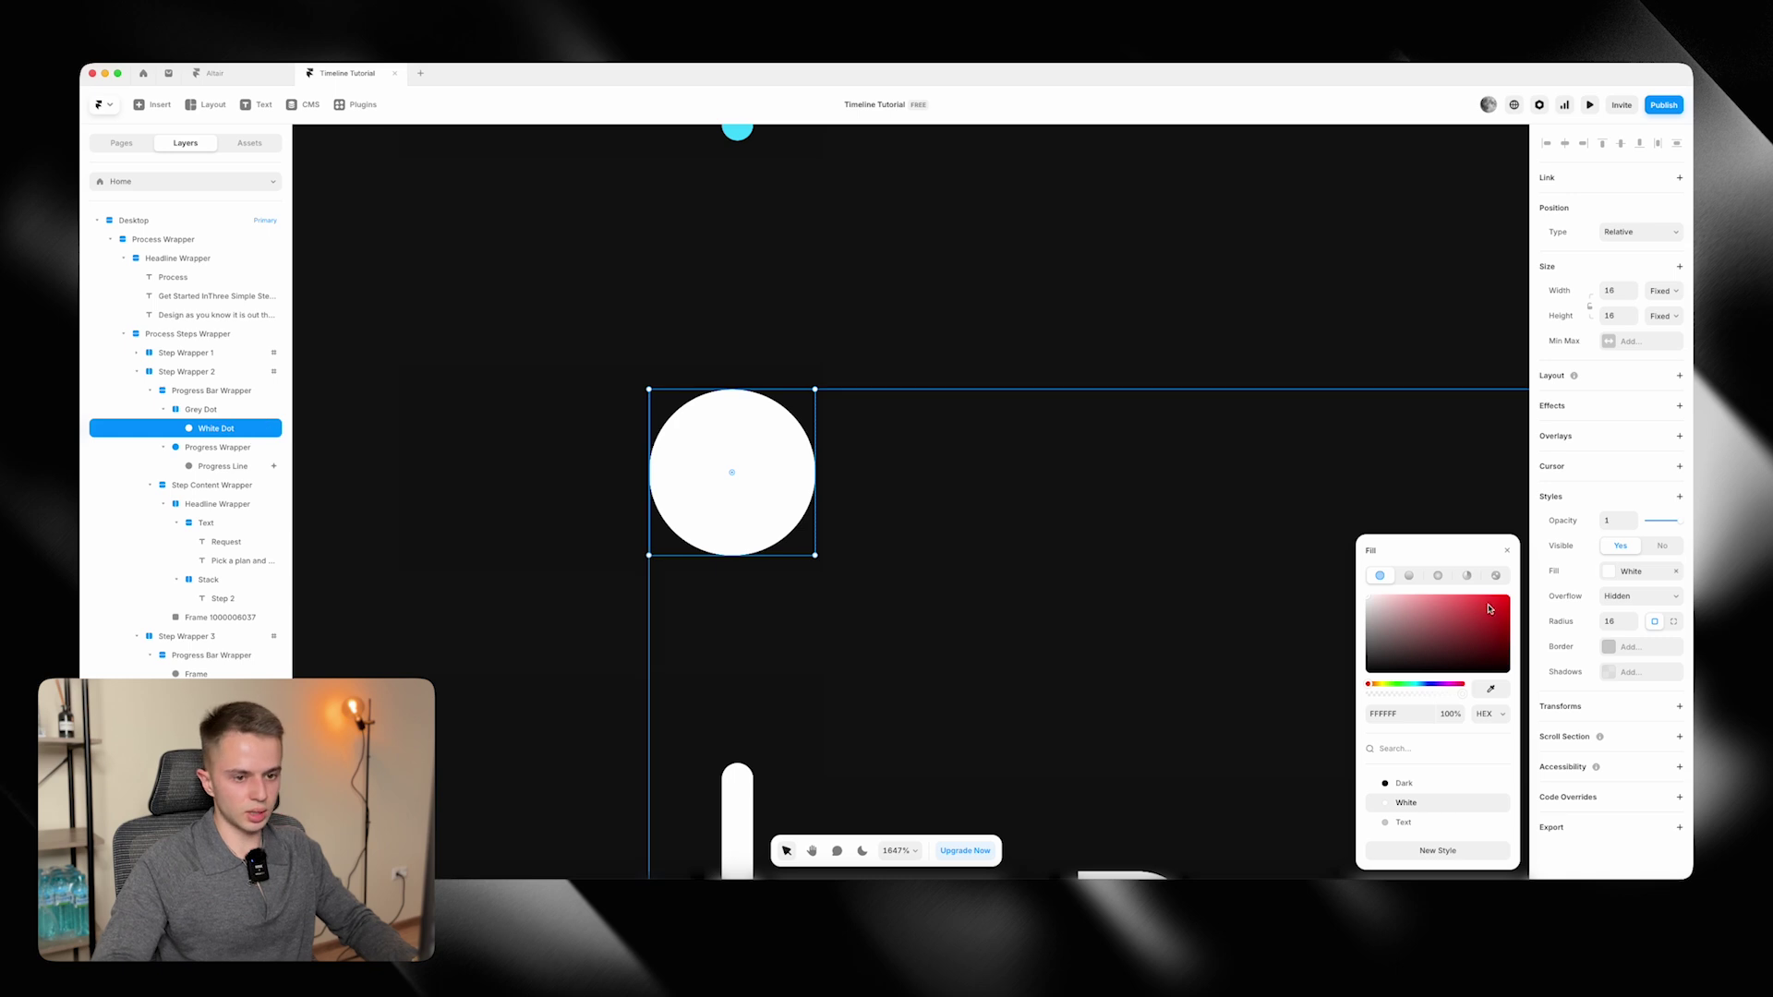
click(1508, 552)
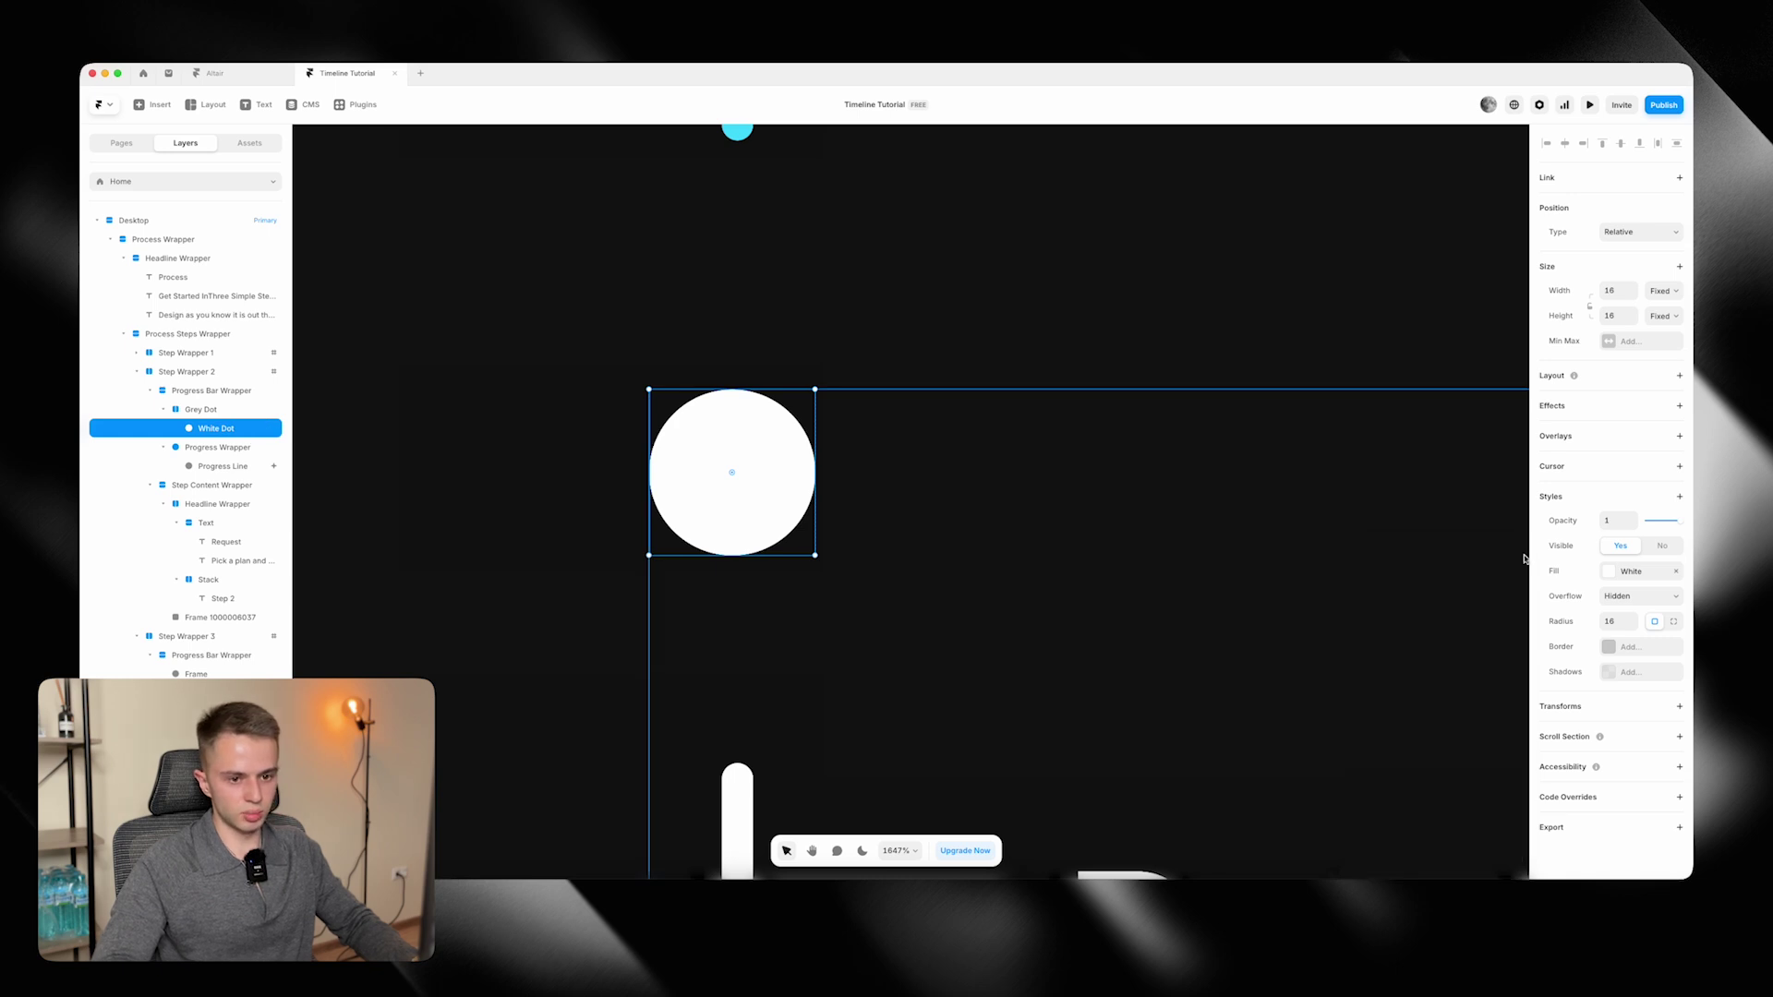
click(1618, 520)
text(0)
key(Return)
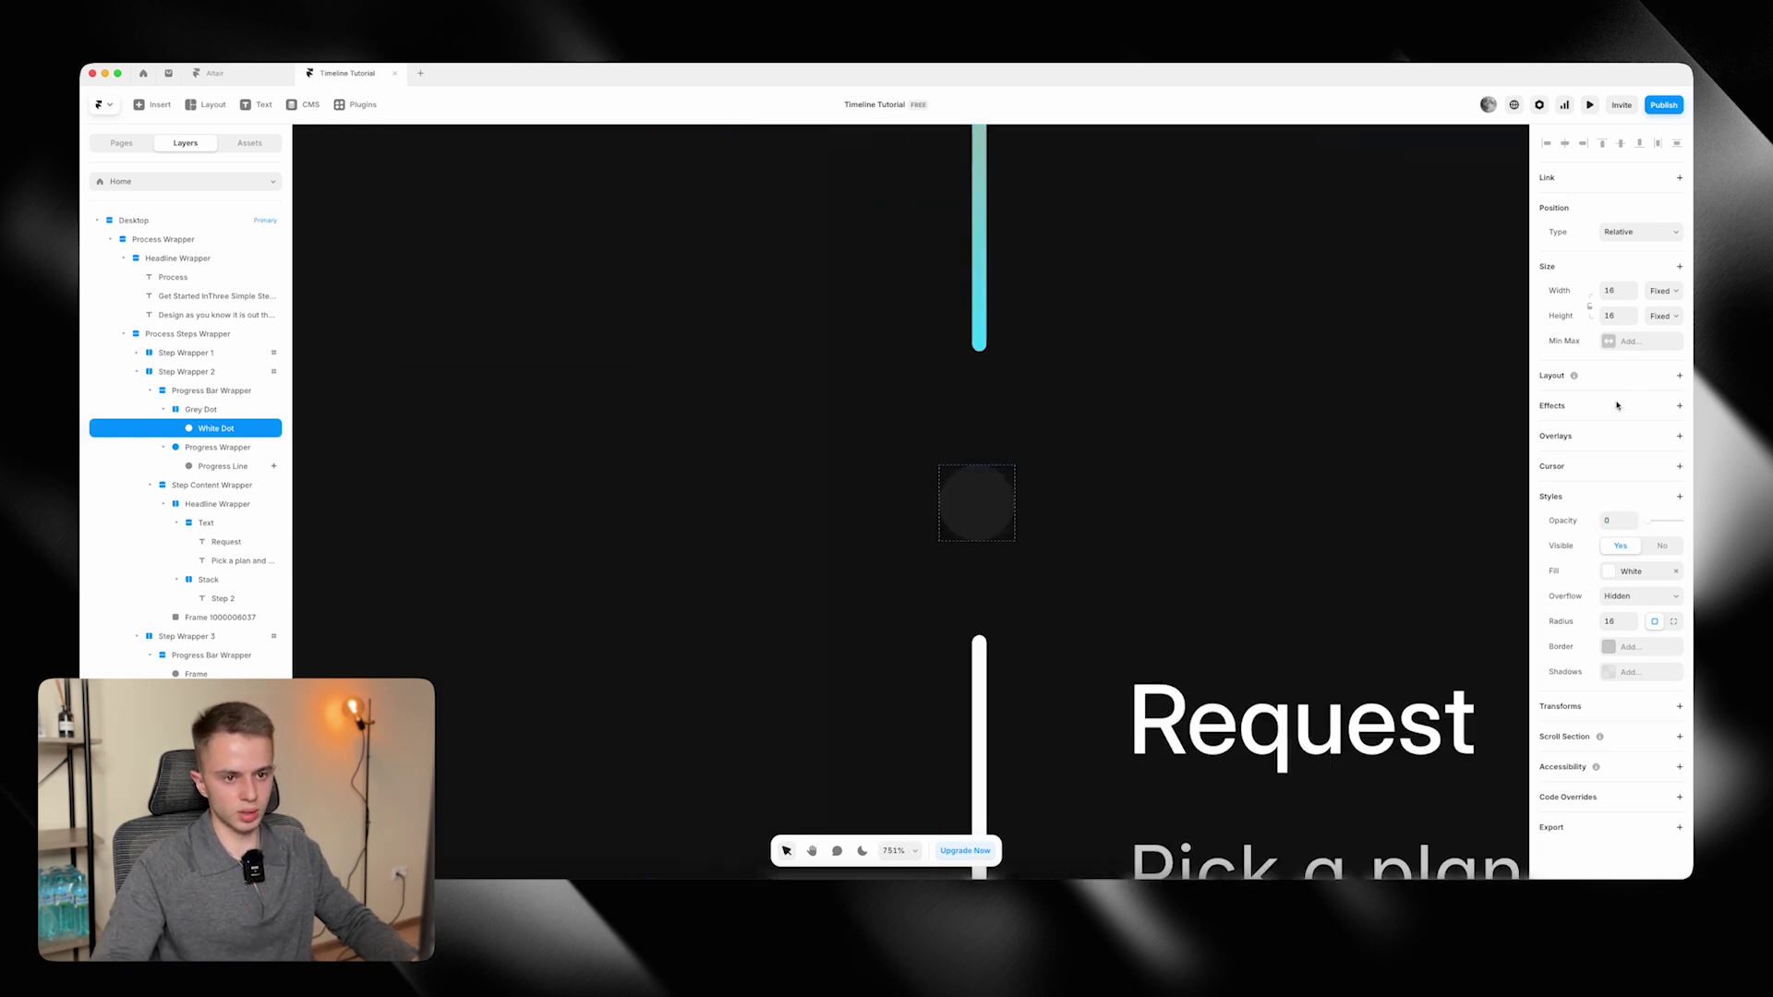
Add a Scroll Animation to the White Dot with the Layer in View trigger, top start and Fade In preset.
click(1617, 405)
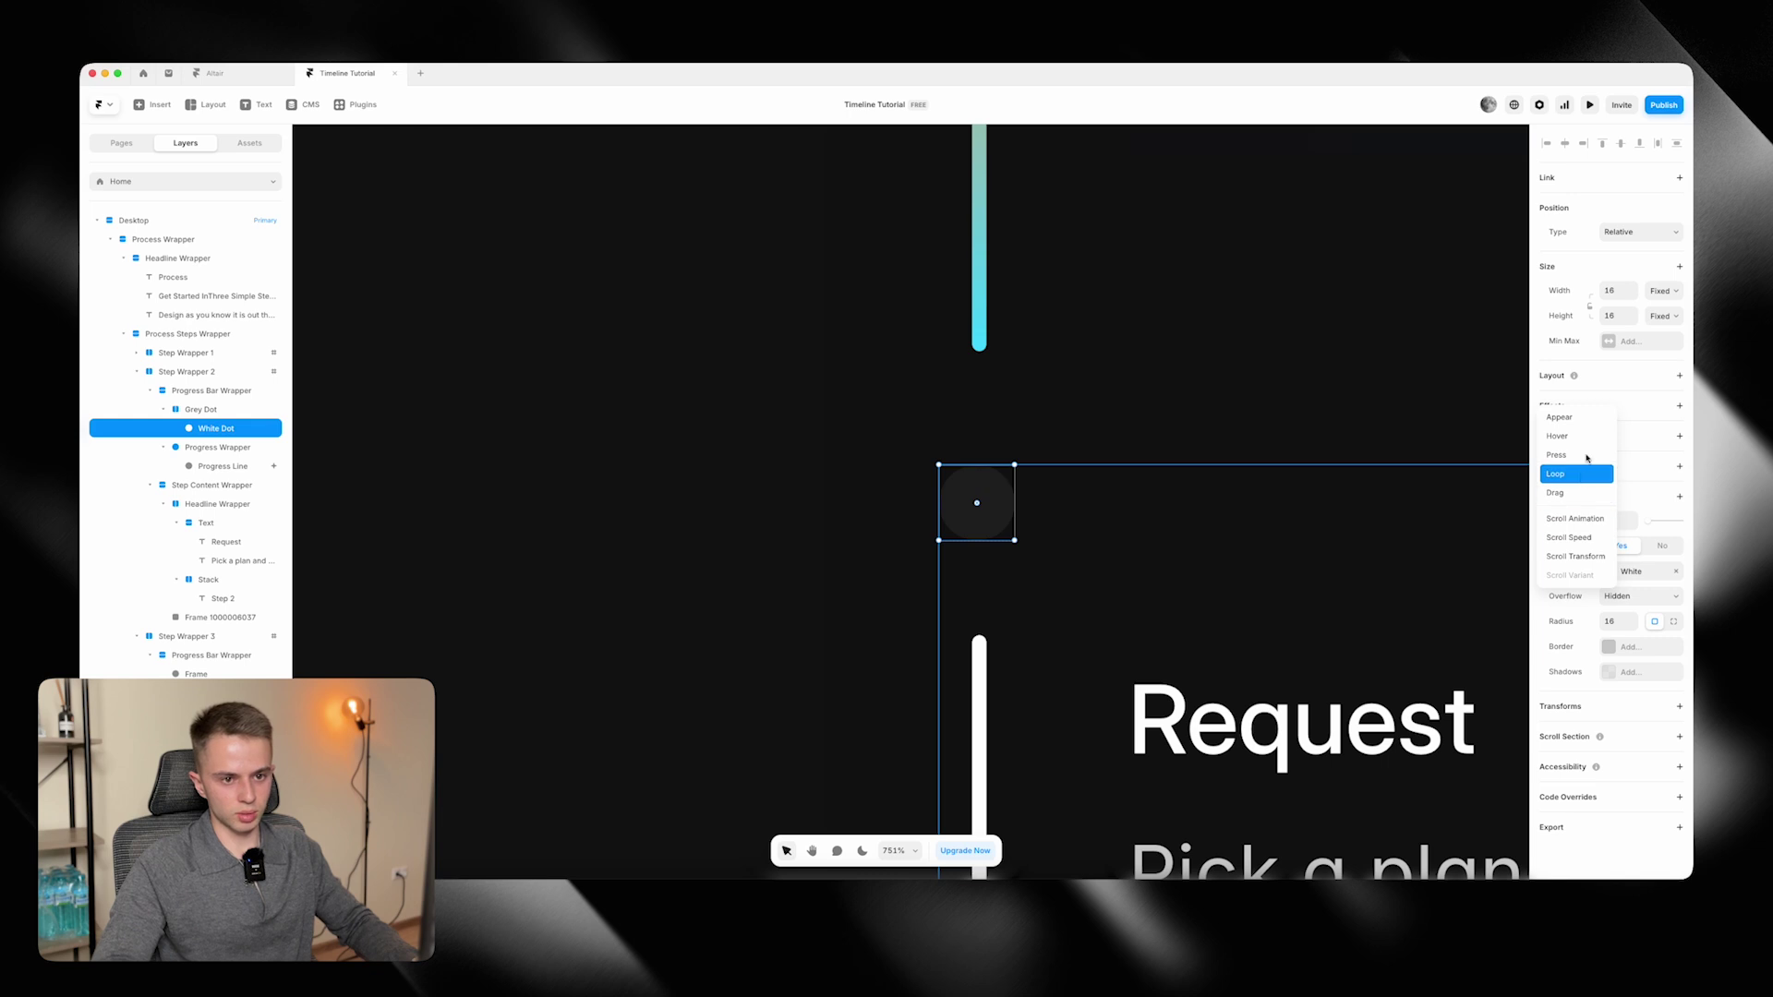
click(1571, 519)
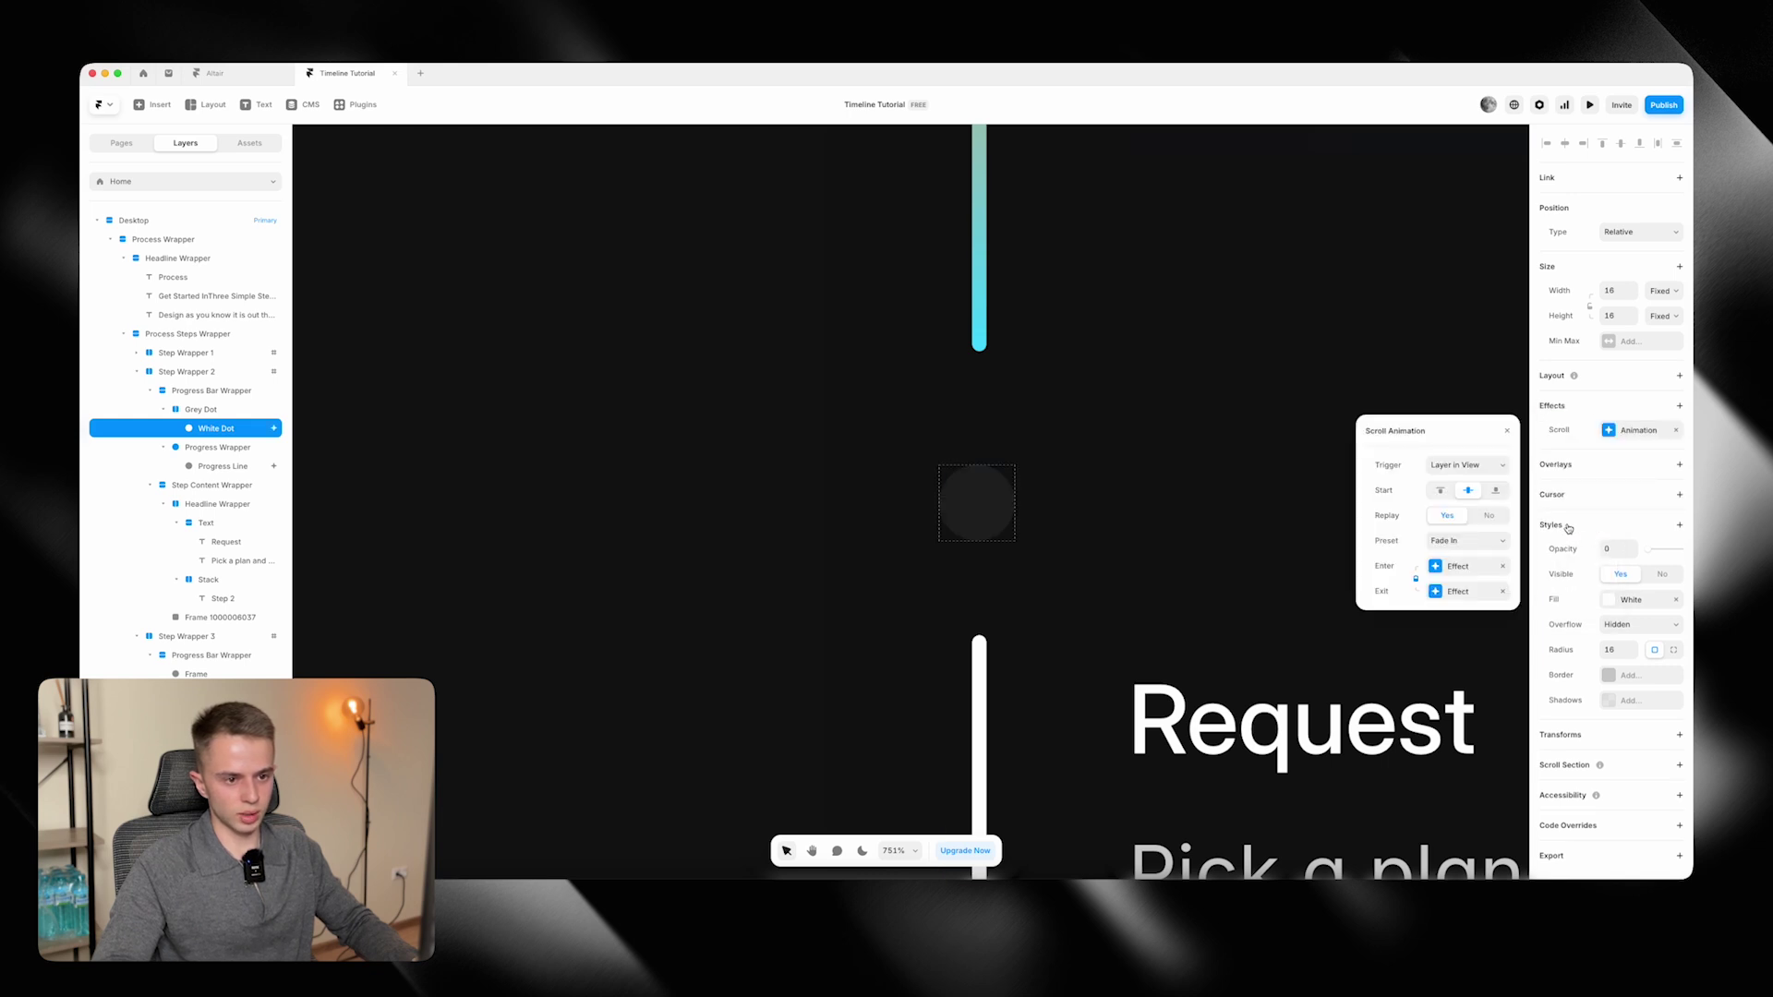
click(1473, 468)
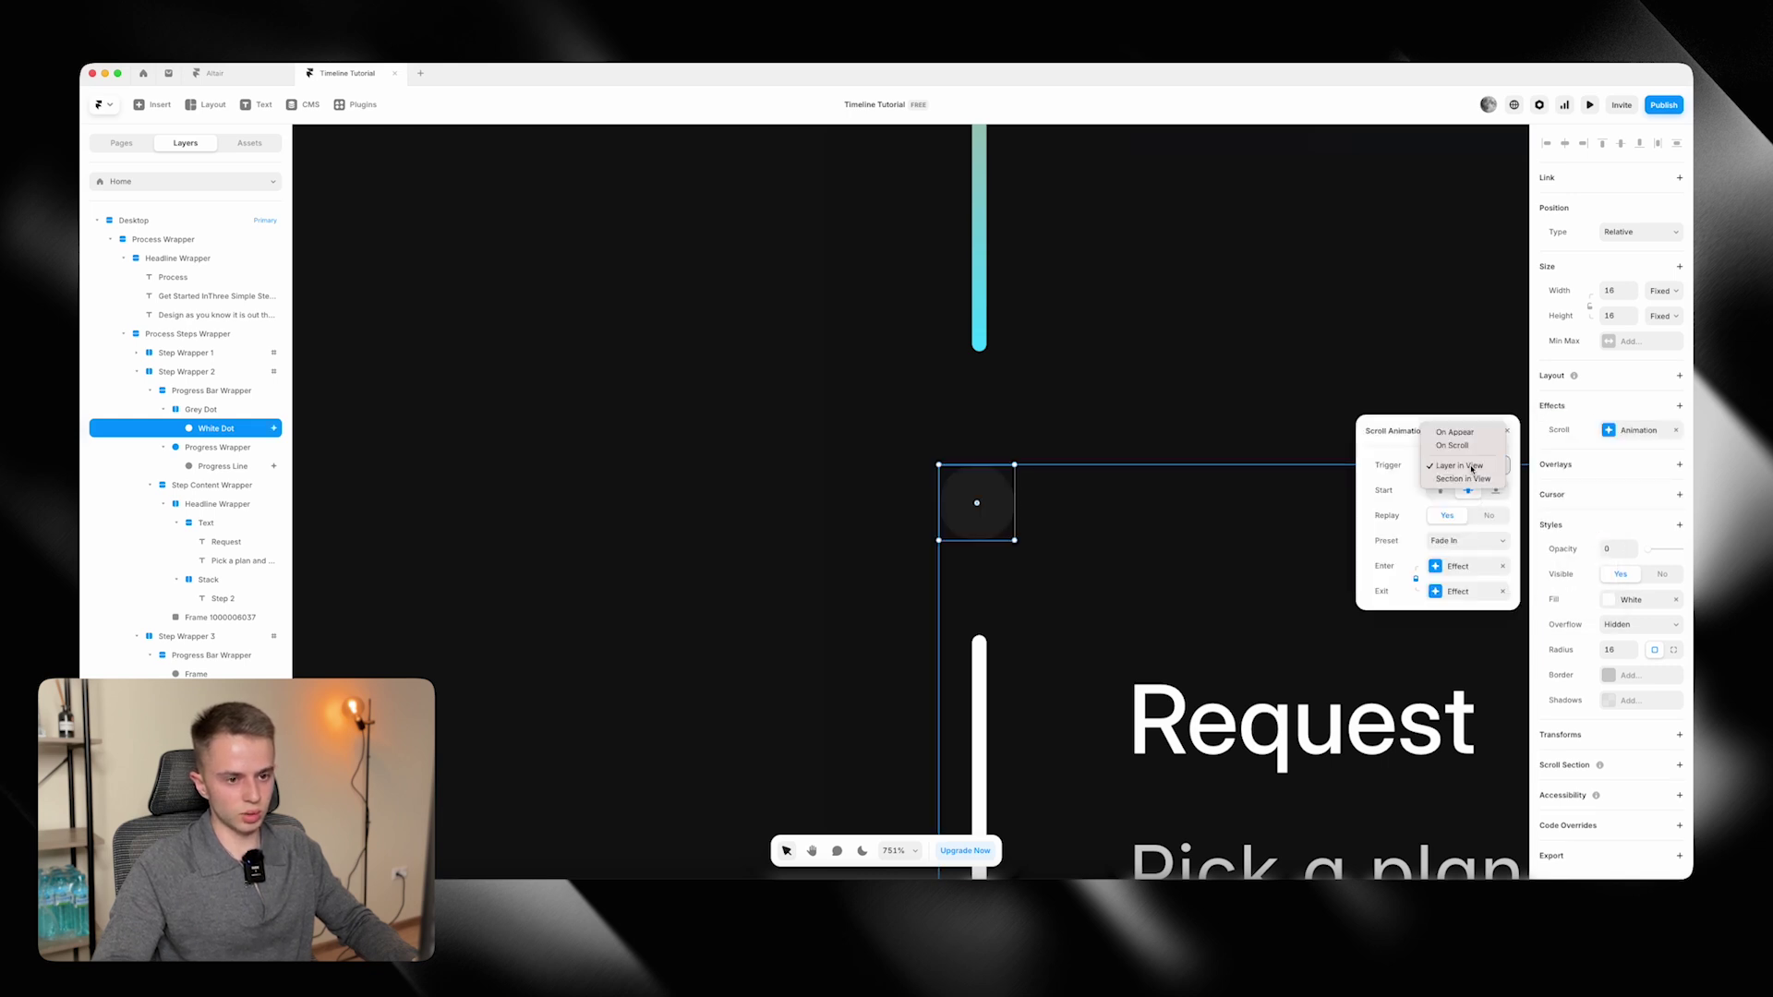
click(1473, 468)
click(1458, 541)
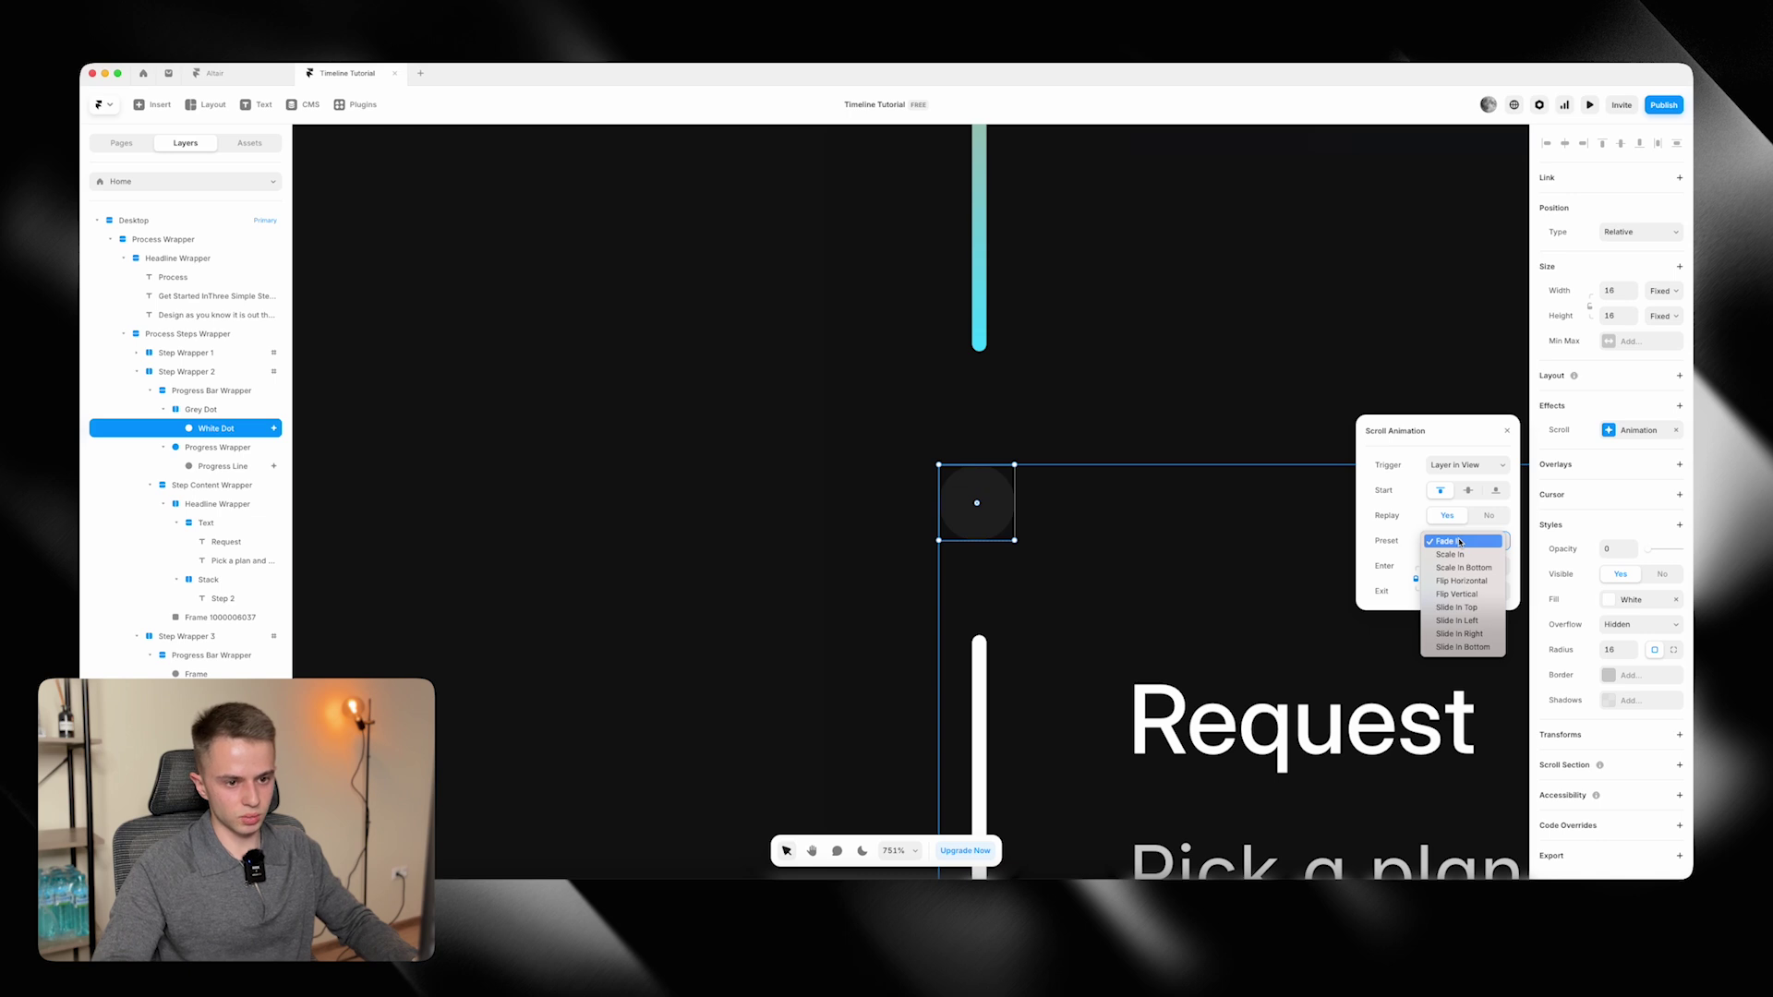
click(1461, 541)
Set the scroll animation's Enter & Exit effect opacity to 1 and the White Dot's own opacity to 1.
click(1465, 569)
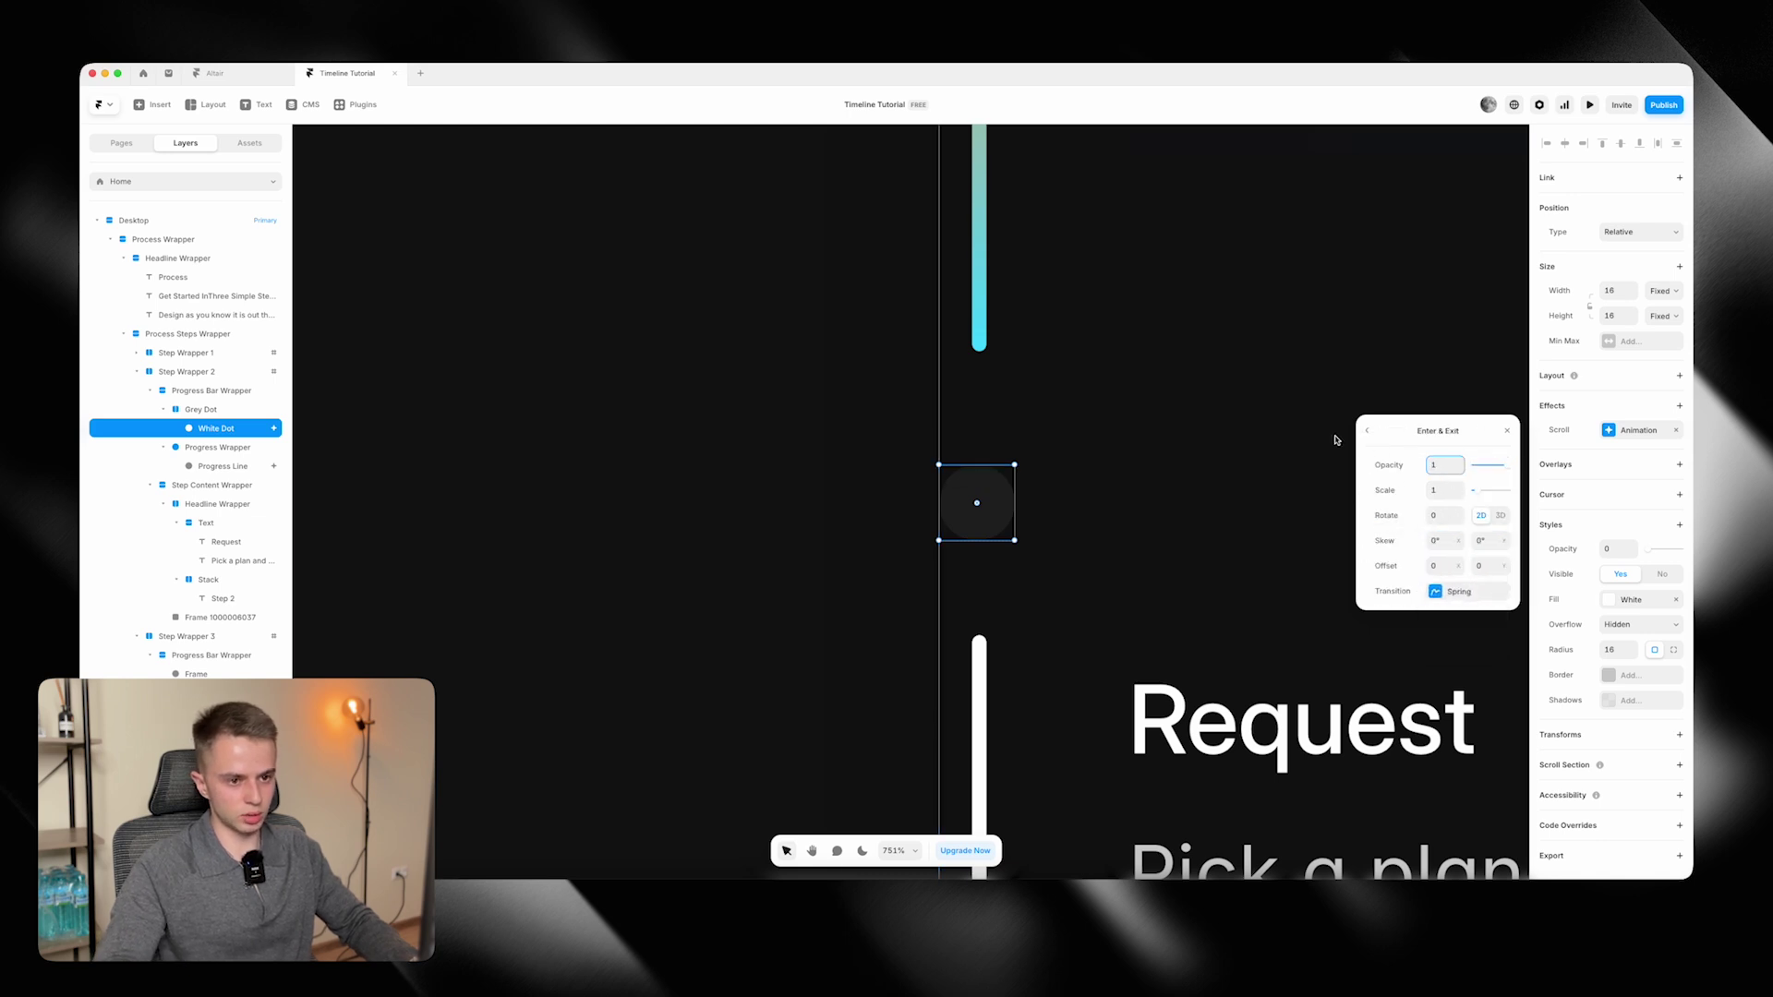
click(1367, 431)
click(1459, 593)
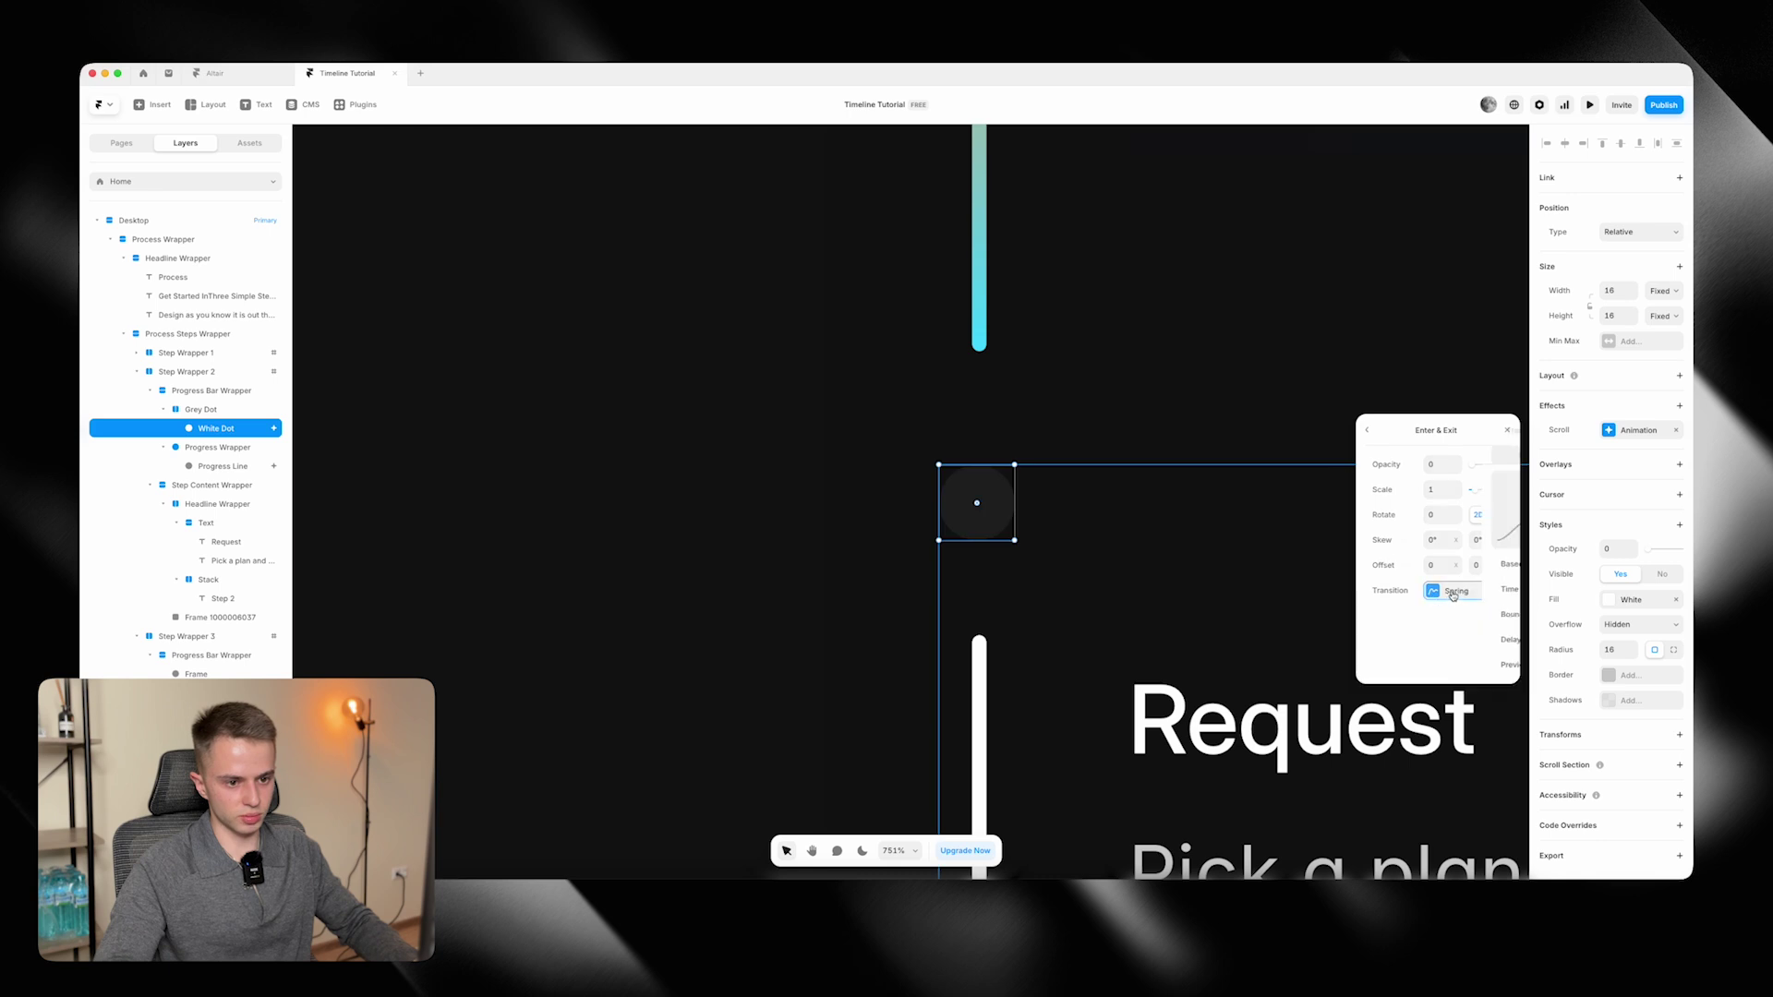
click(1438, 465)
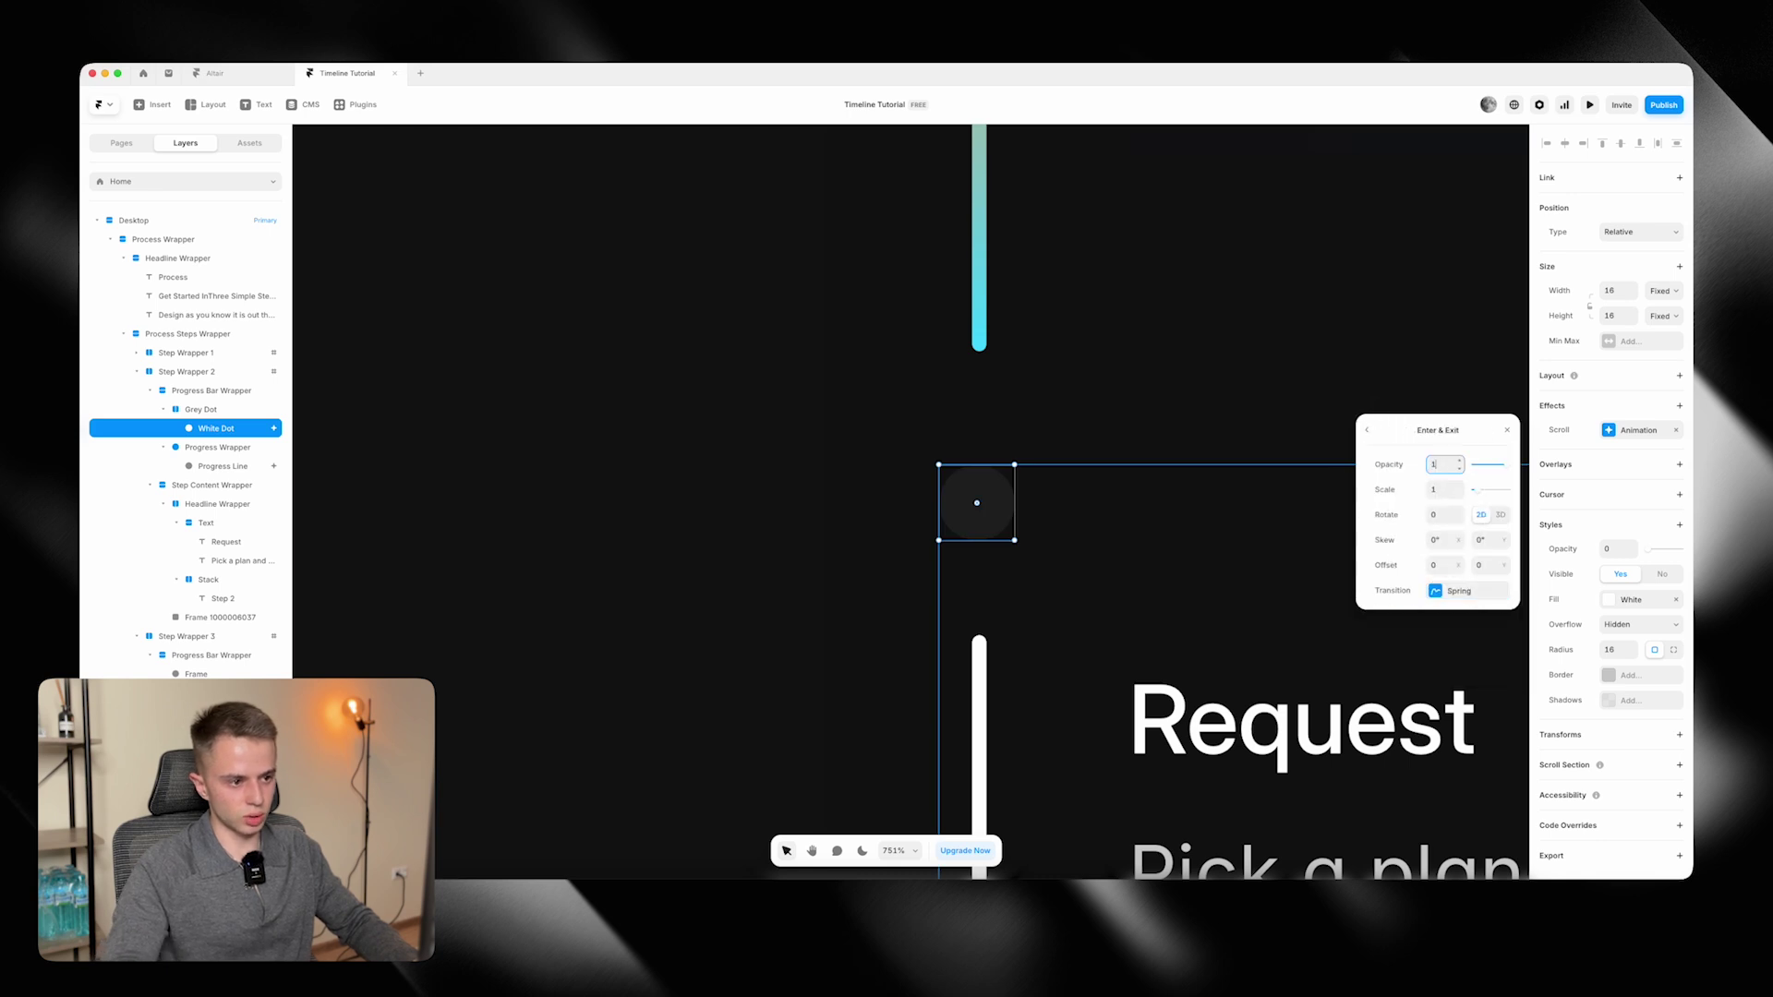
text(11)
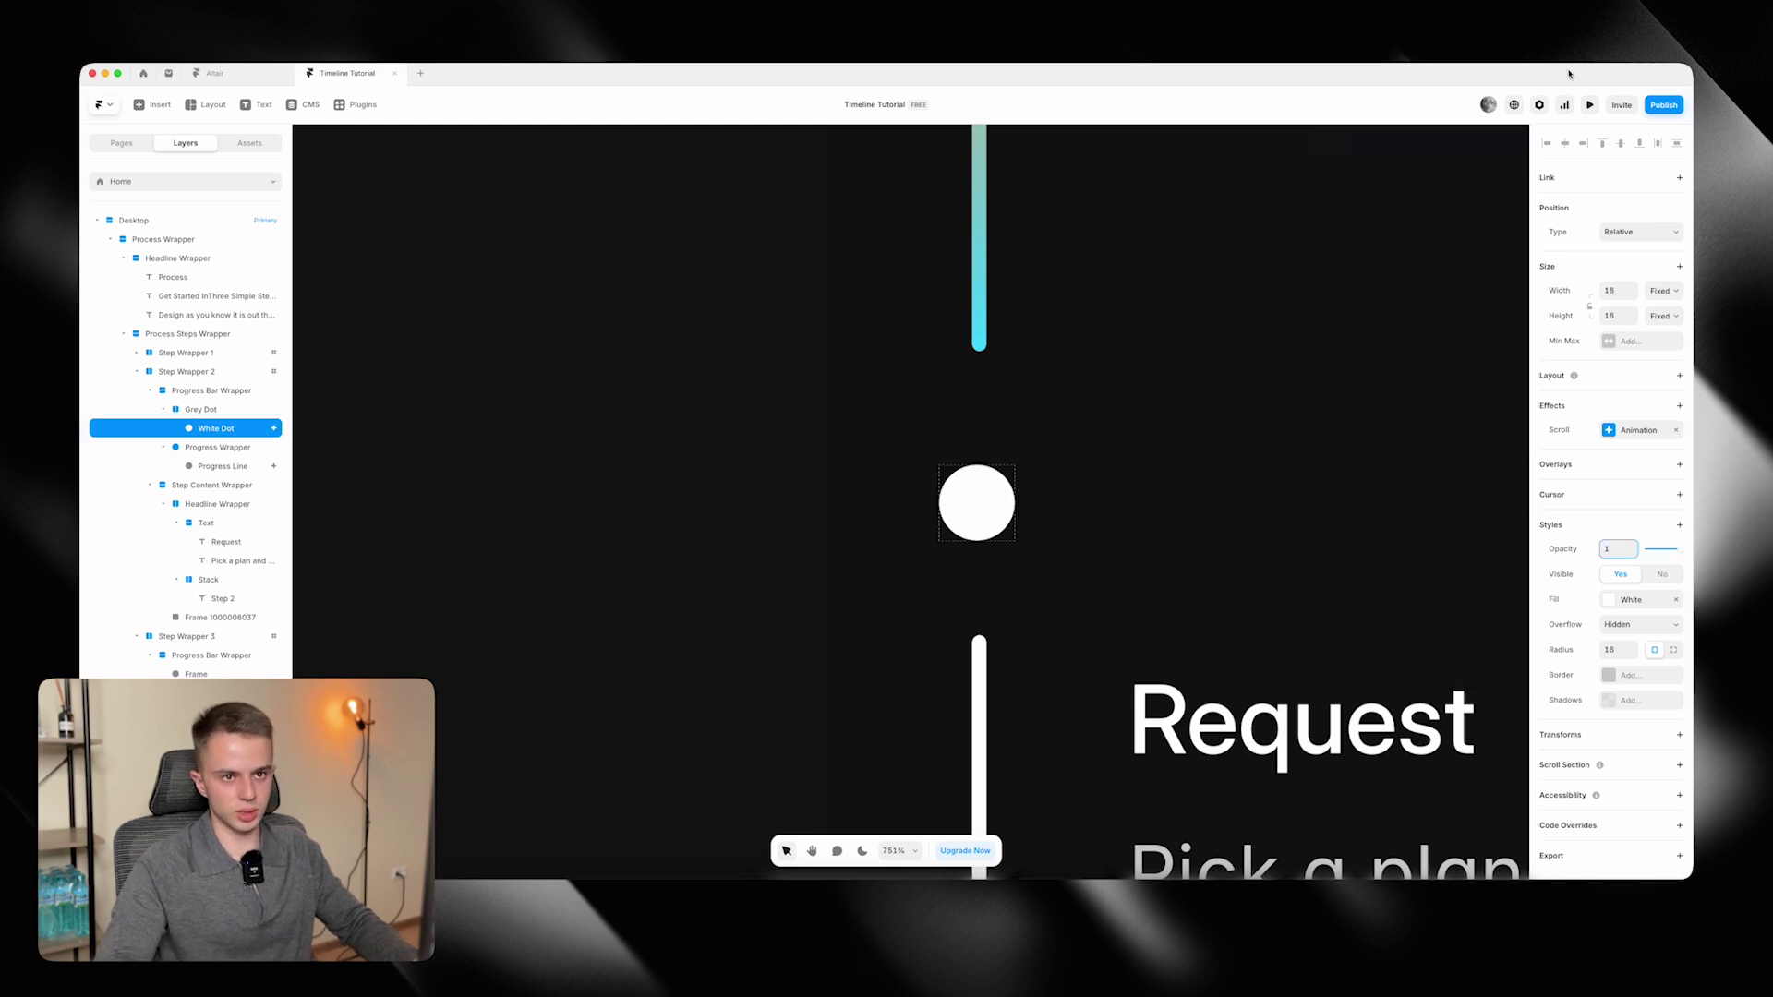
Preview the page at a width of 1474, scroll to check the second step's dot animation, and return to the editor.
click(1590, 105)
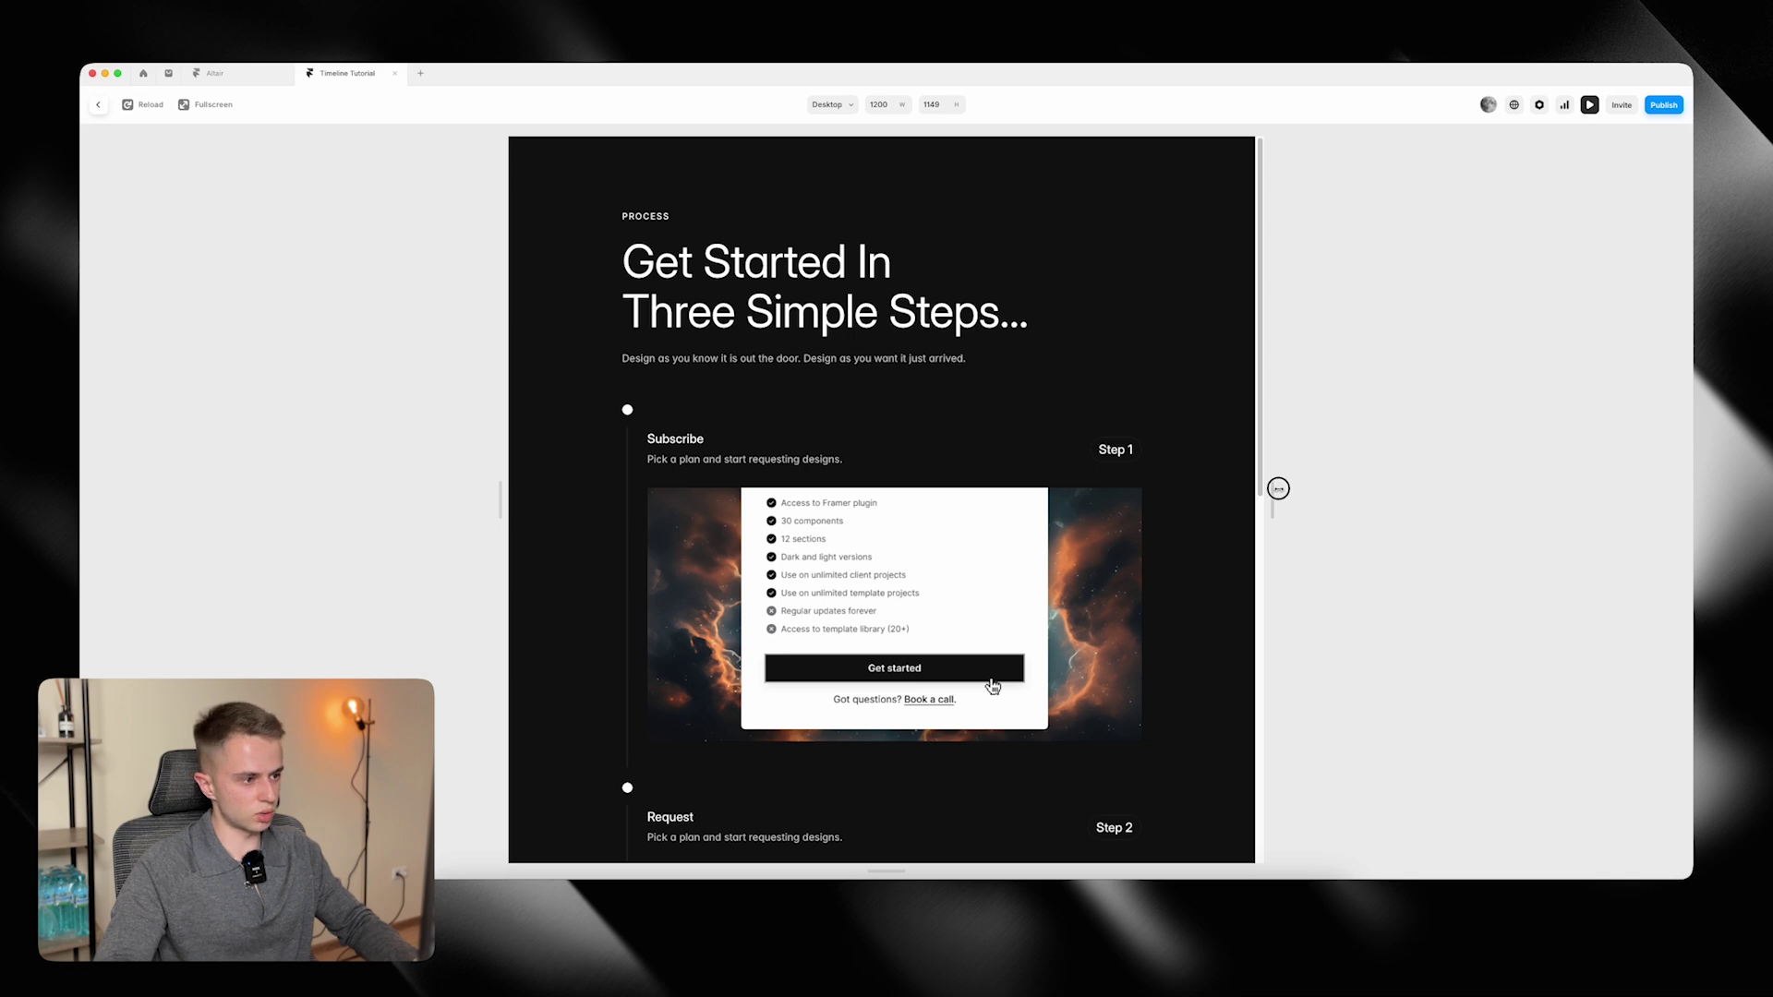
drag(1273, 487, 1357, 489)
scroll(1197, 473, down, 3)
scroll(1198, 469, up, 3)
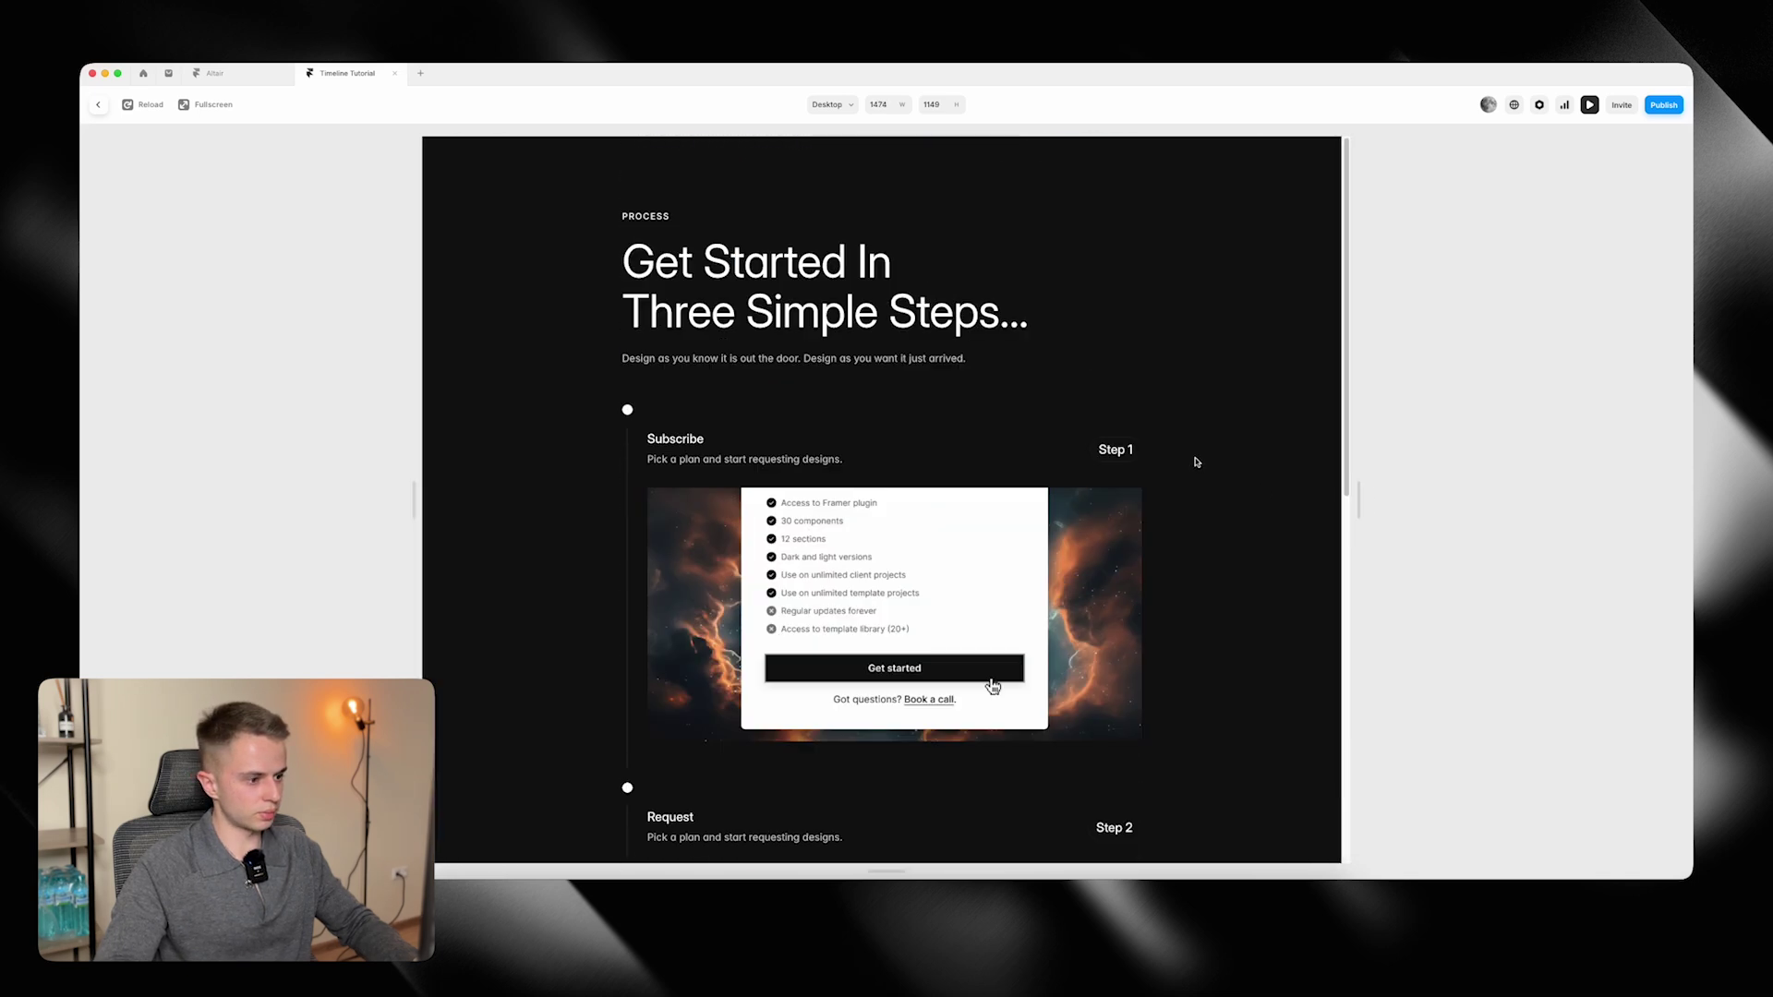
click(98, 104)
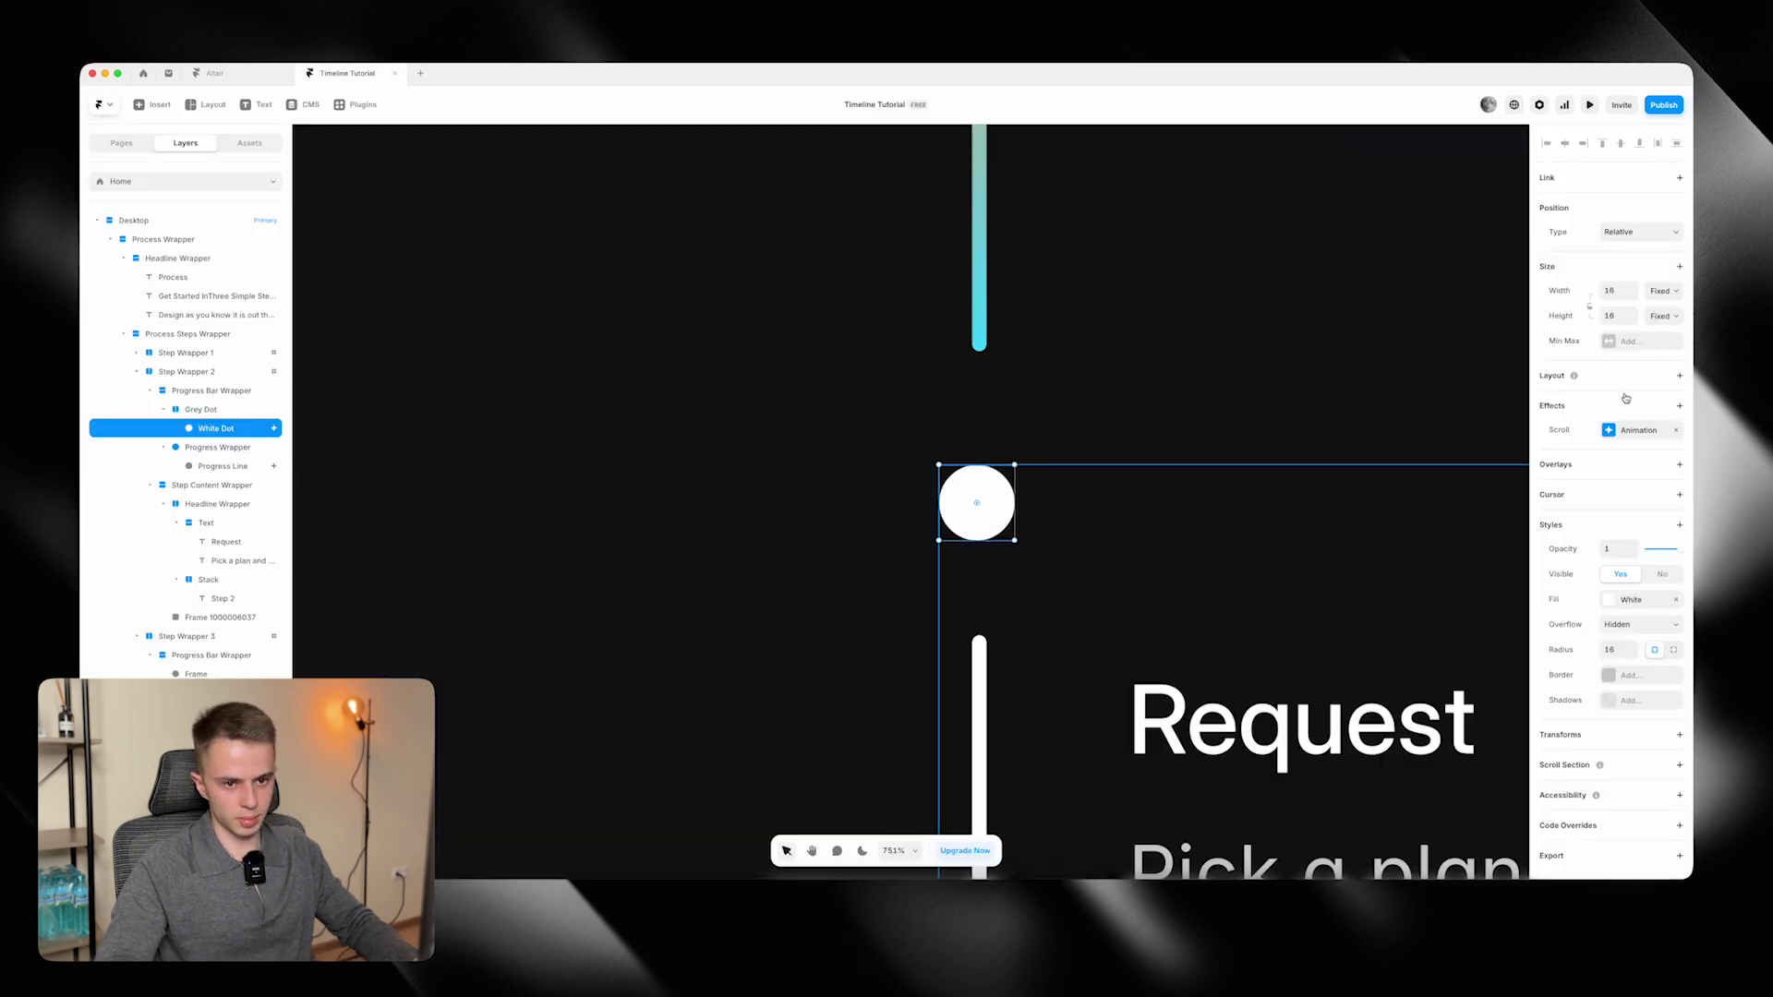
Set the White Dot's scroll animation to start at the center and check the page in the preview.
click(1629, 430)
click(1466, 490)
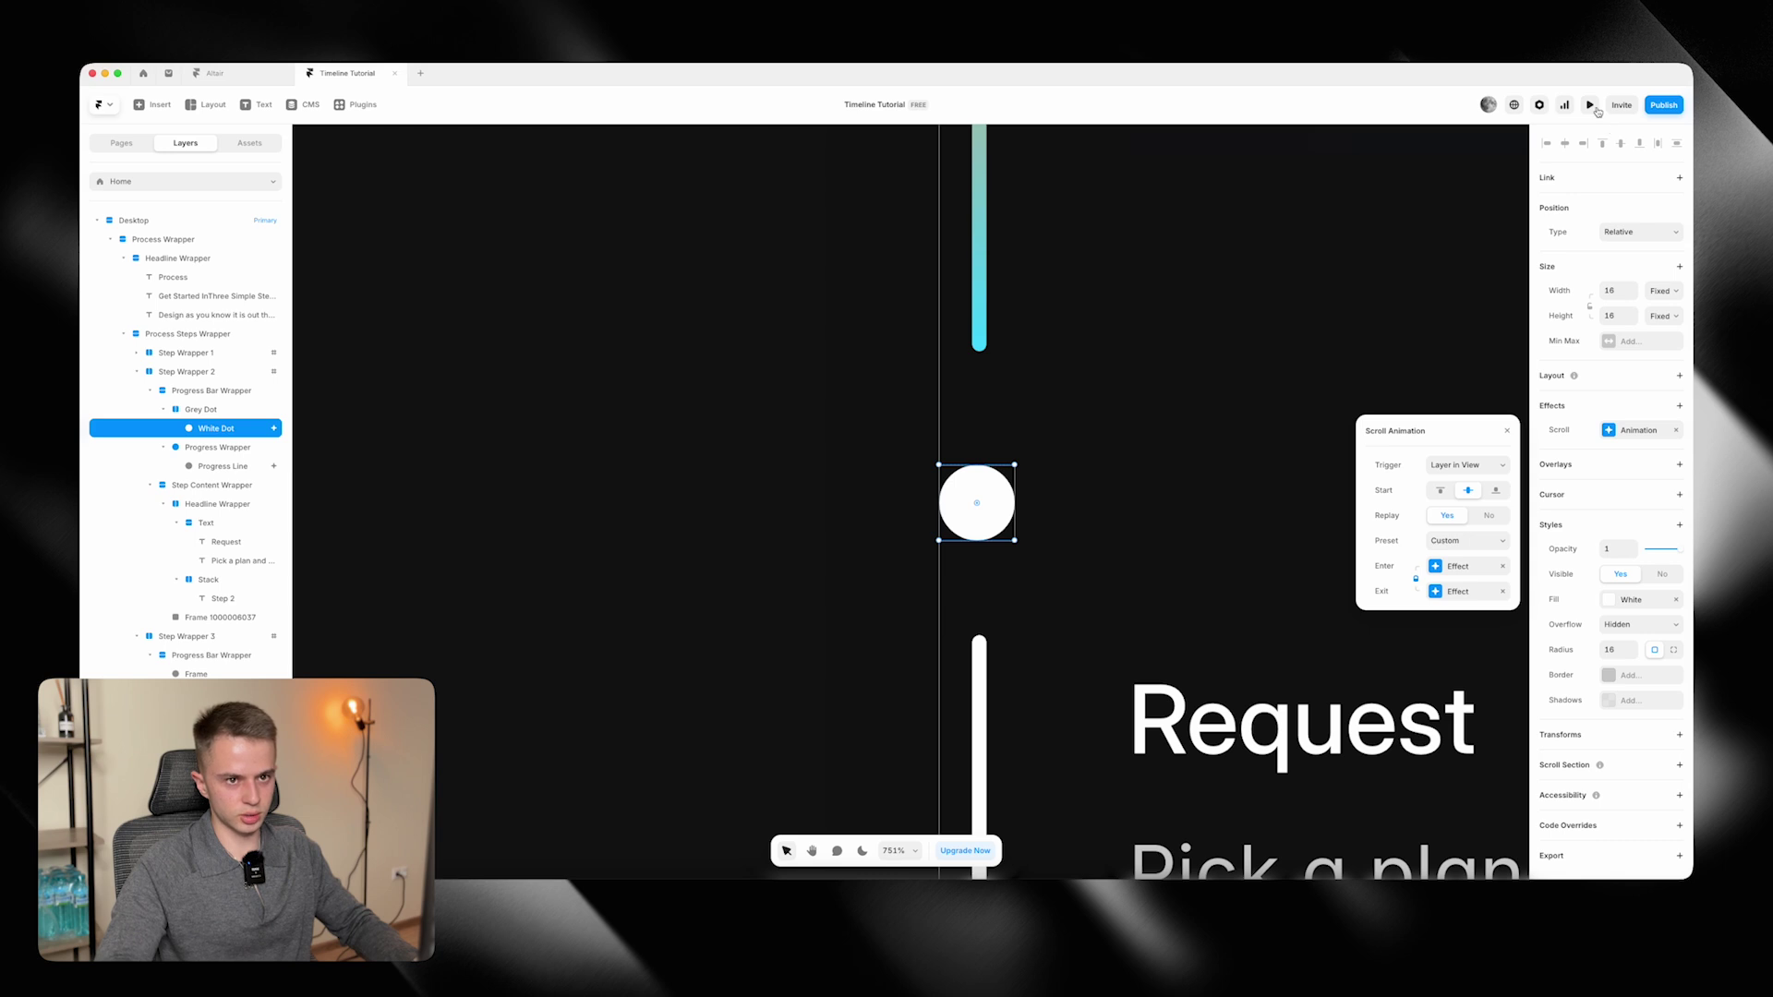
click(1592, 107)
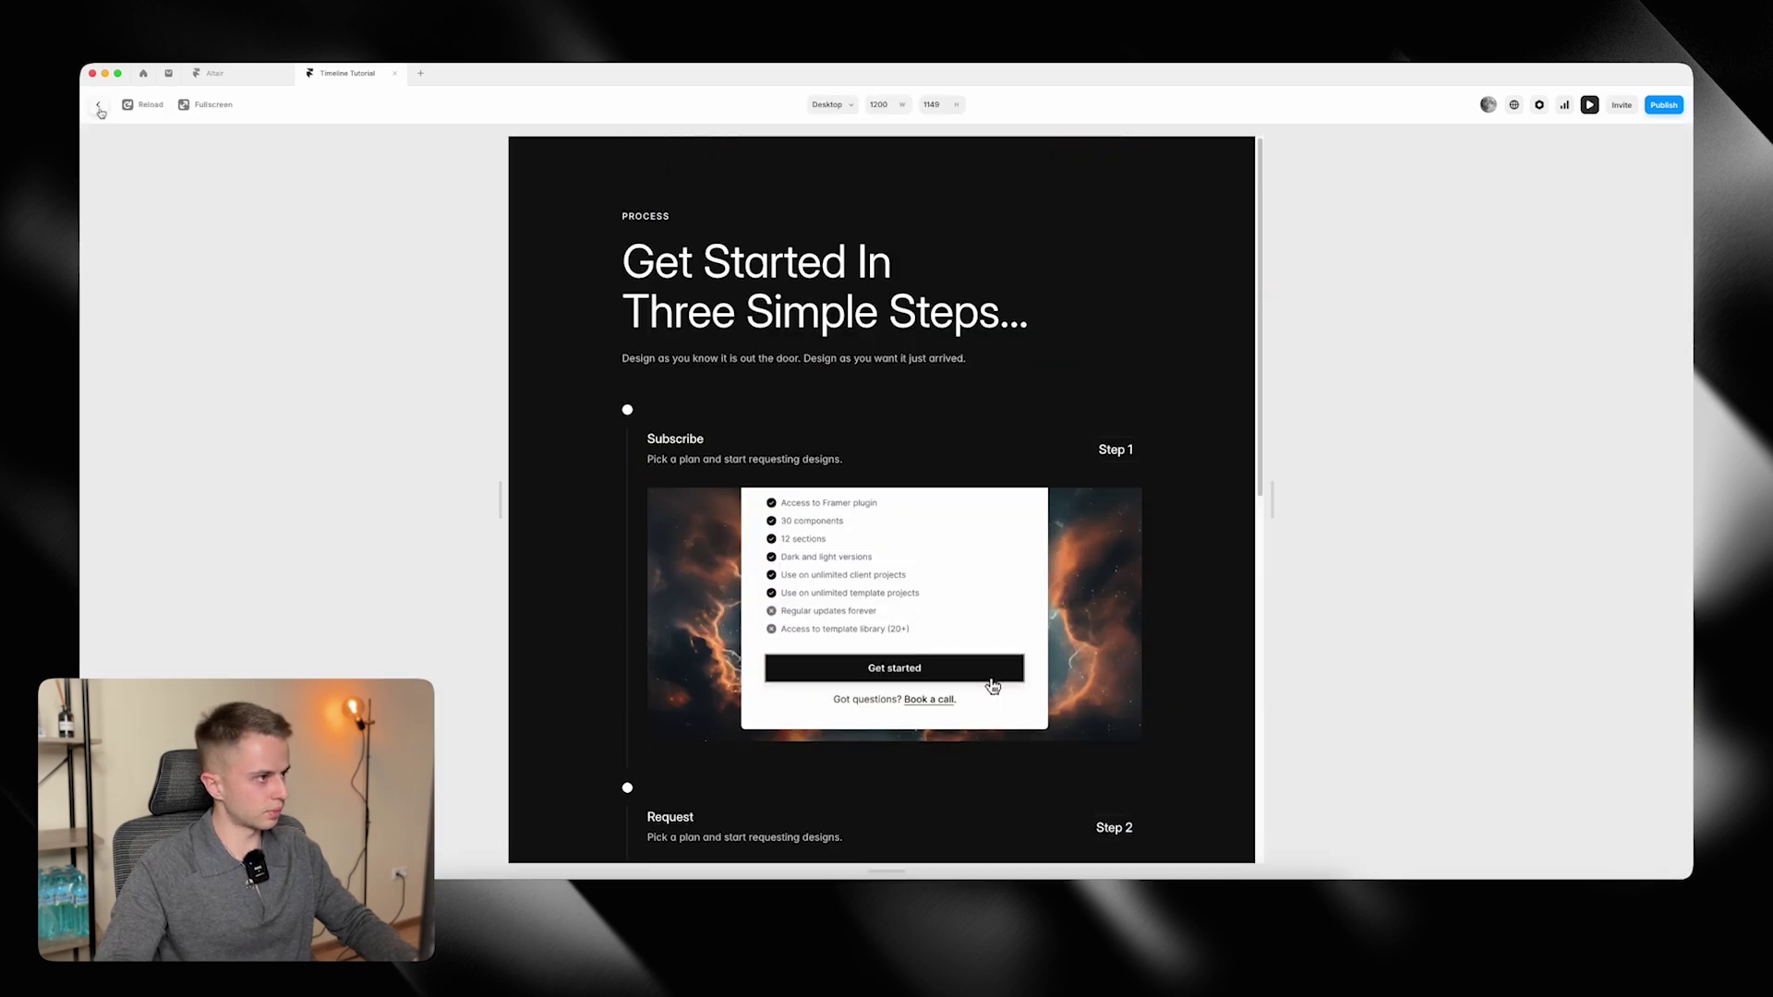
click(99, 106)
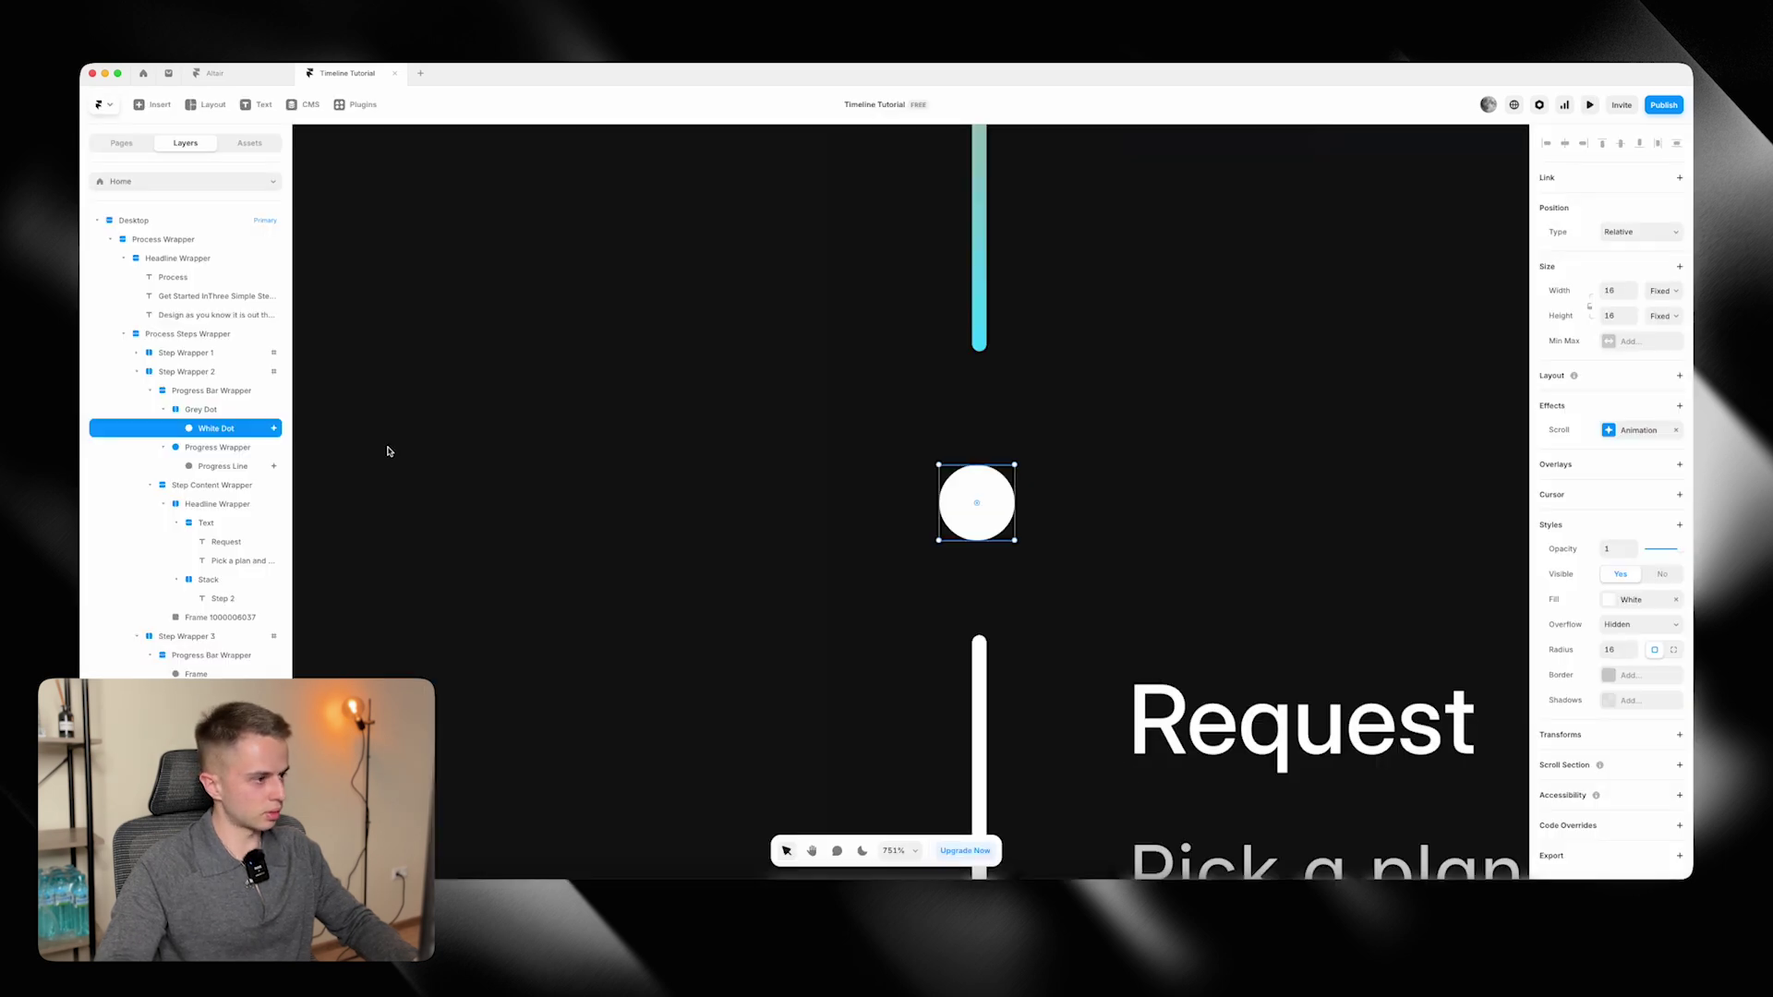
Change the White Dot's scroll animation trigger to Section in View and target the #step-2 section.
click(1660, 578)
click(1623, 576)
click(1625, 431)
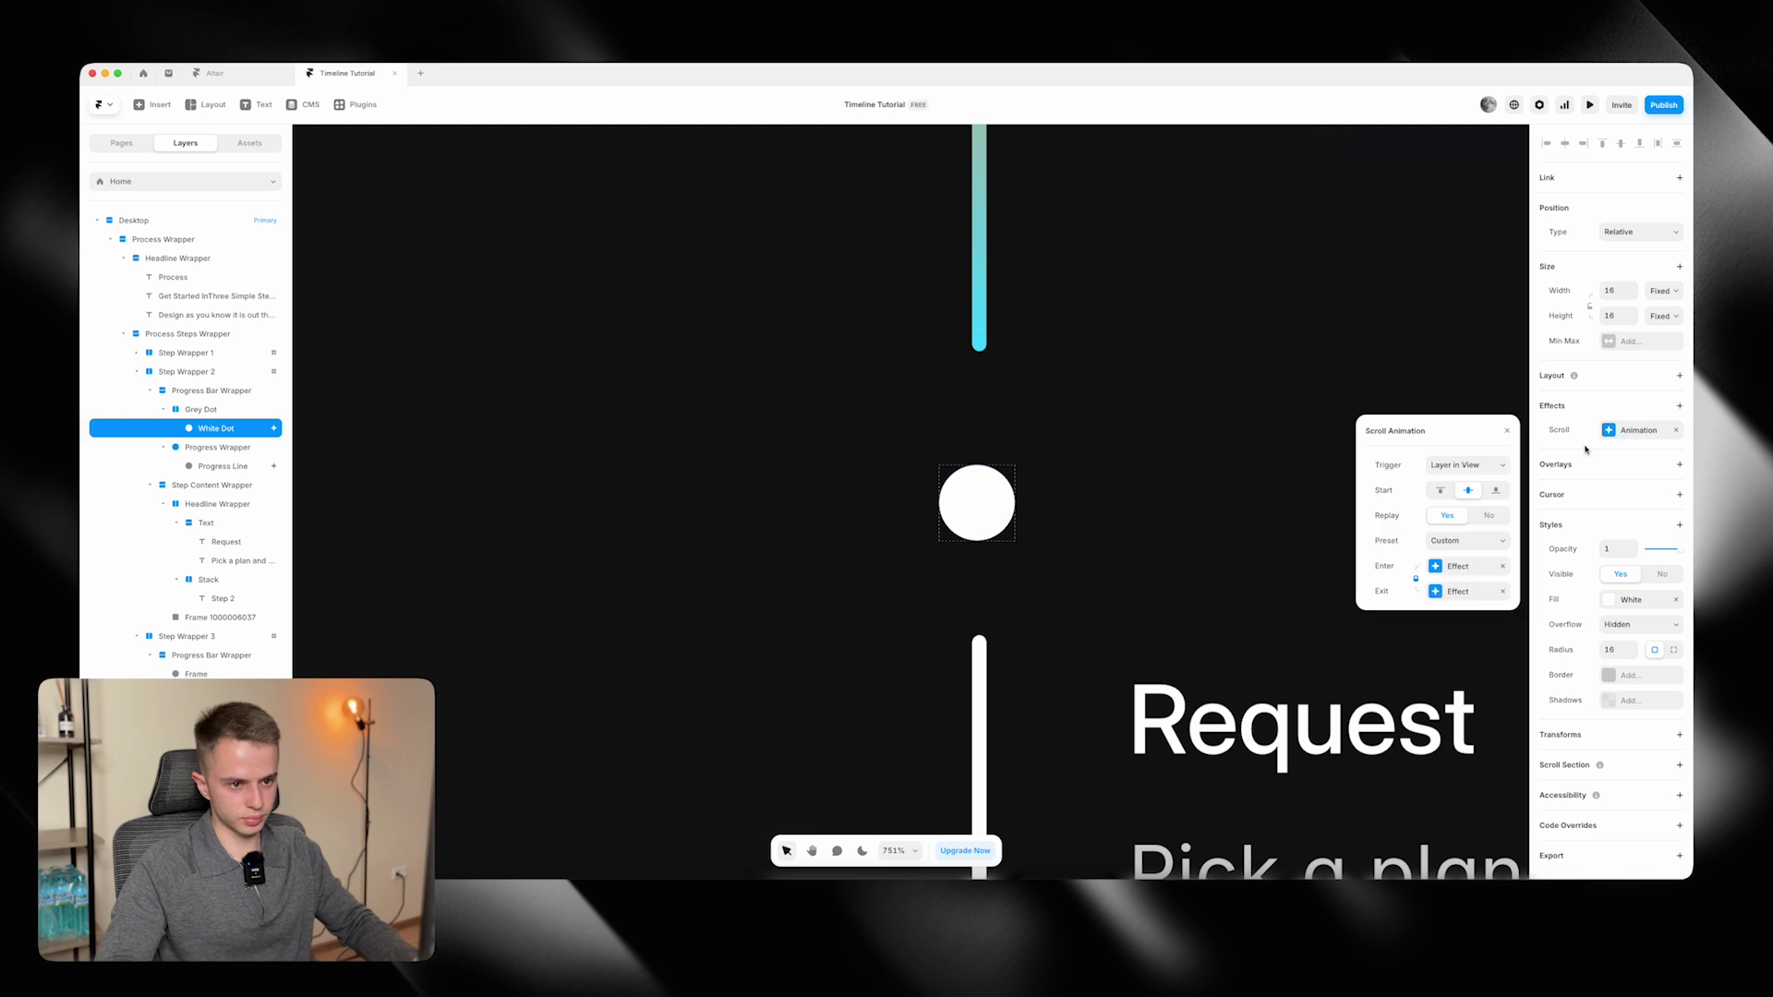
click(1474, 466)
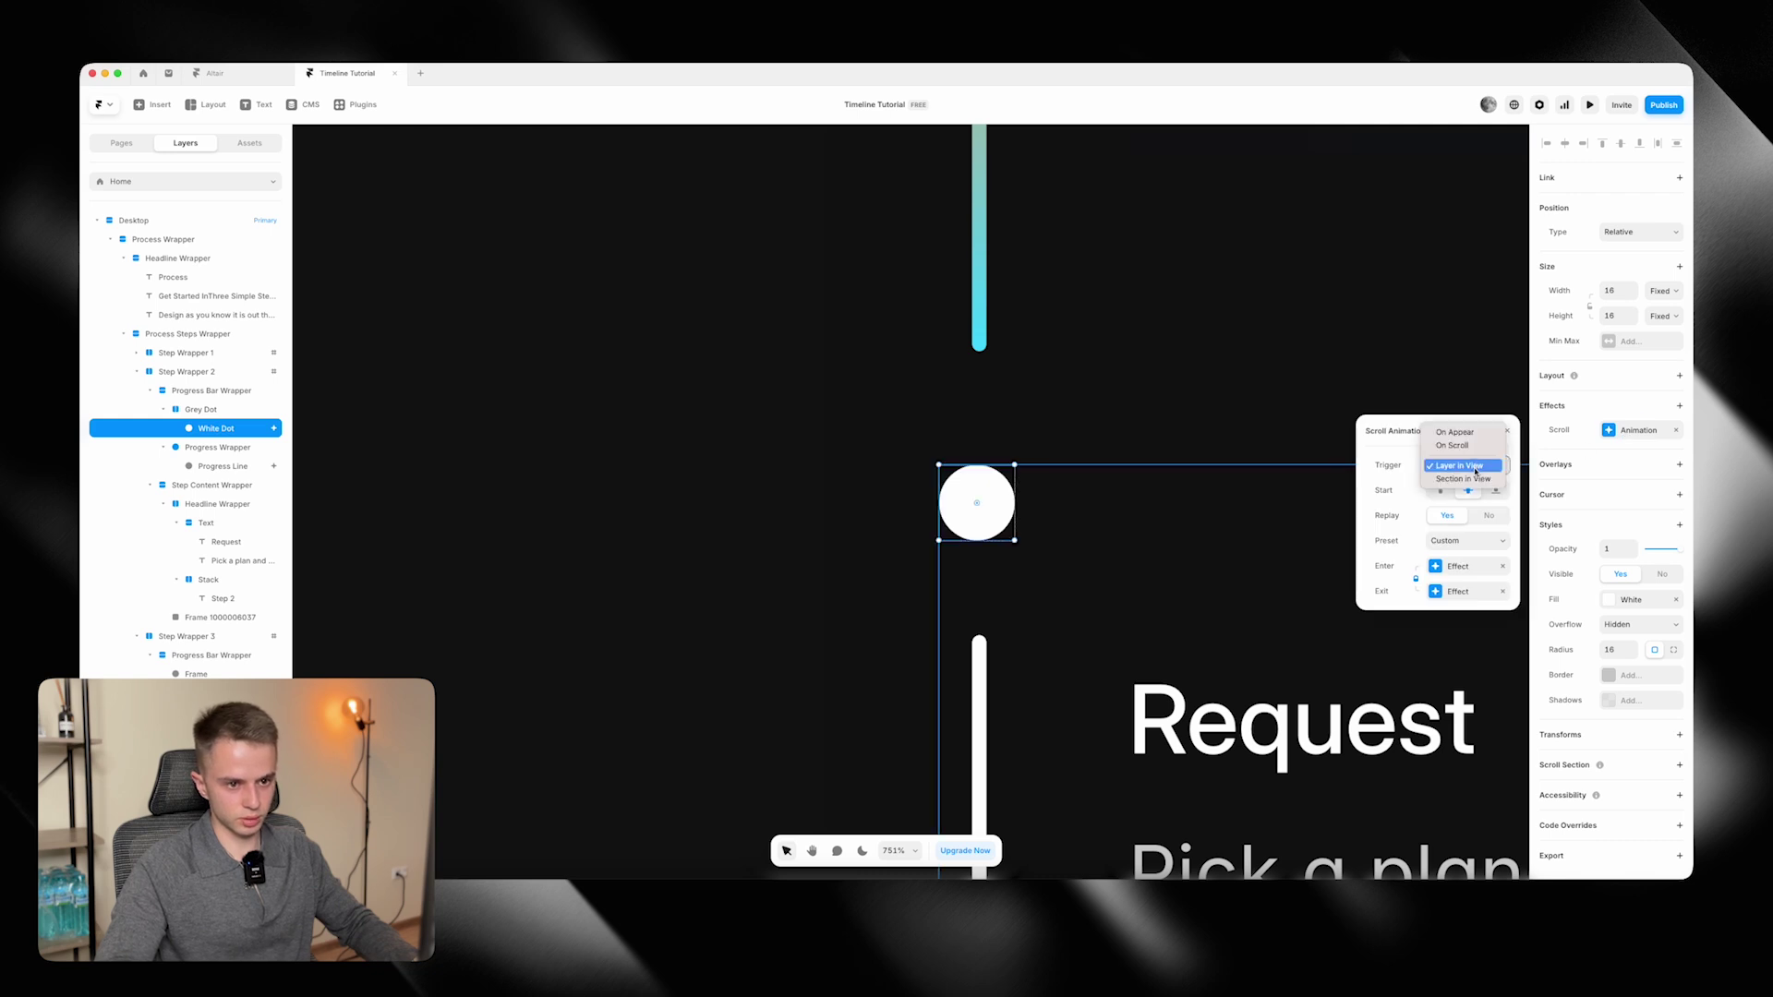
click(1468, 479)
click(1470, 490)
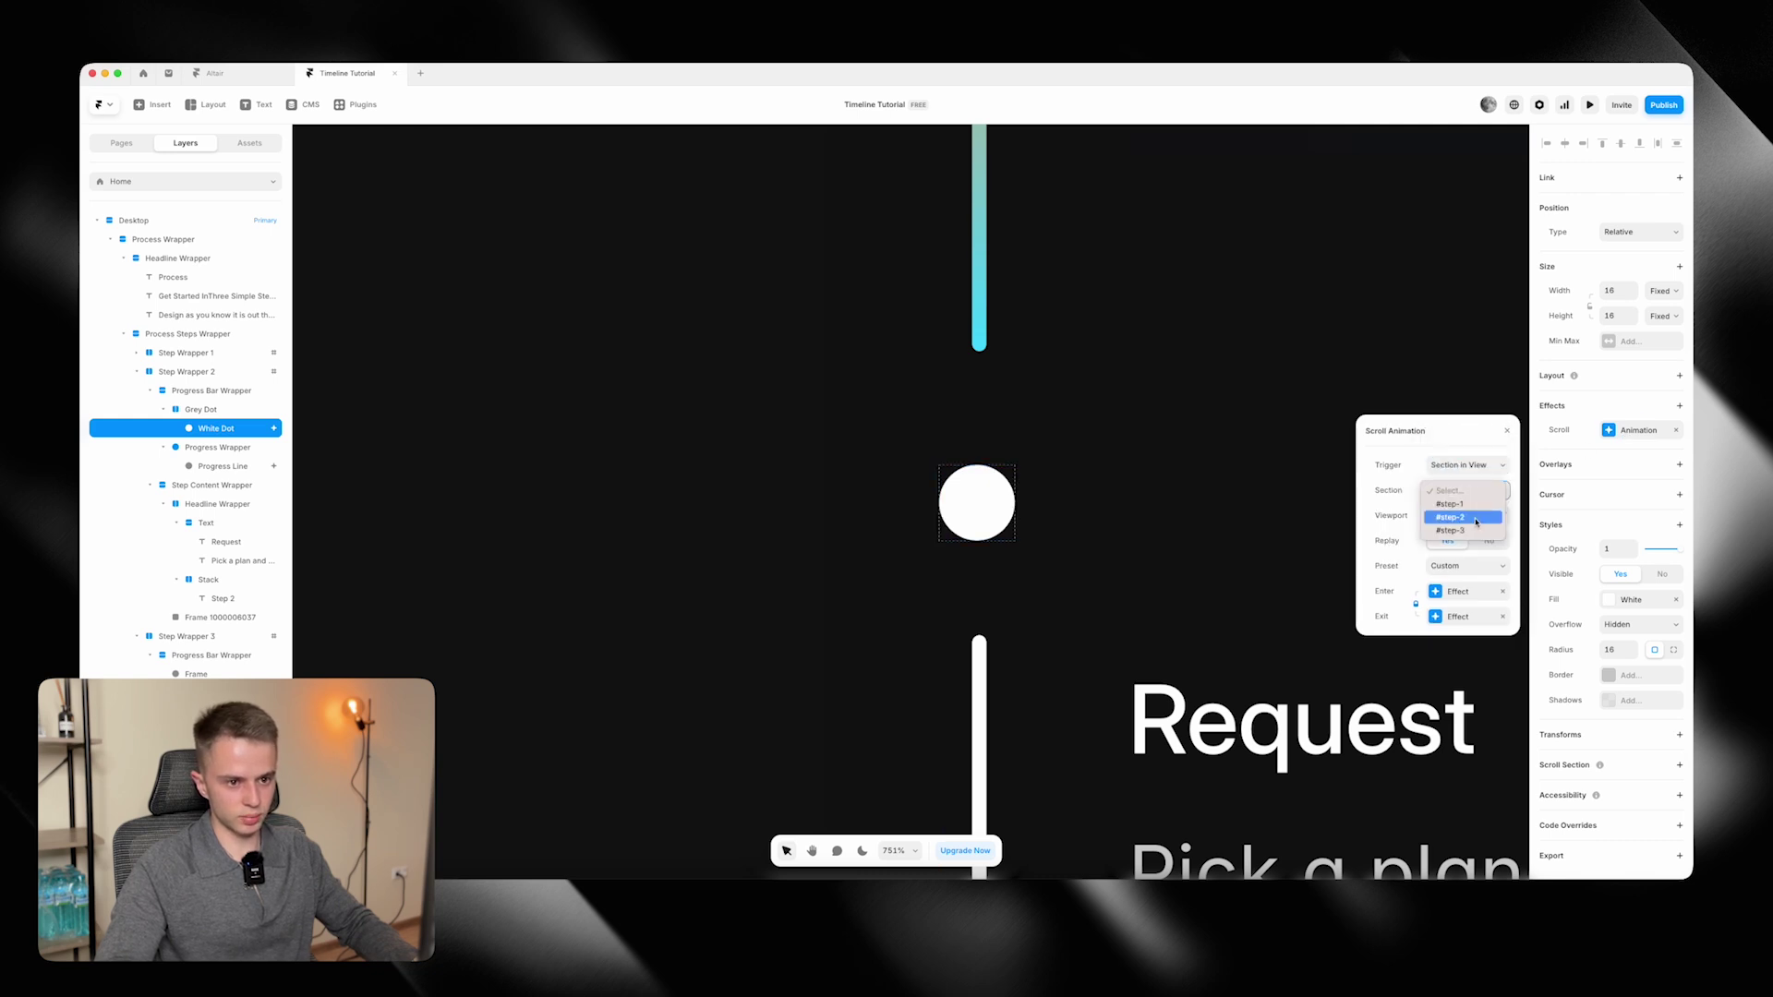
click(1474, 518)
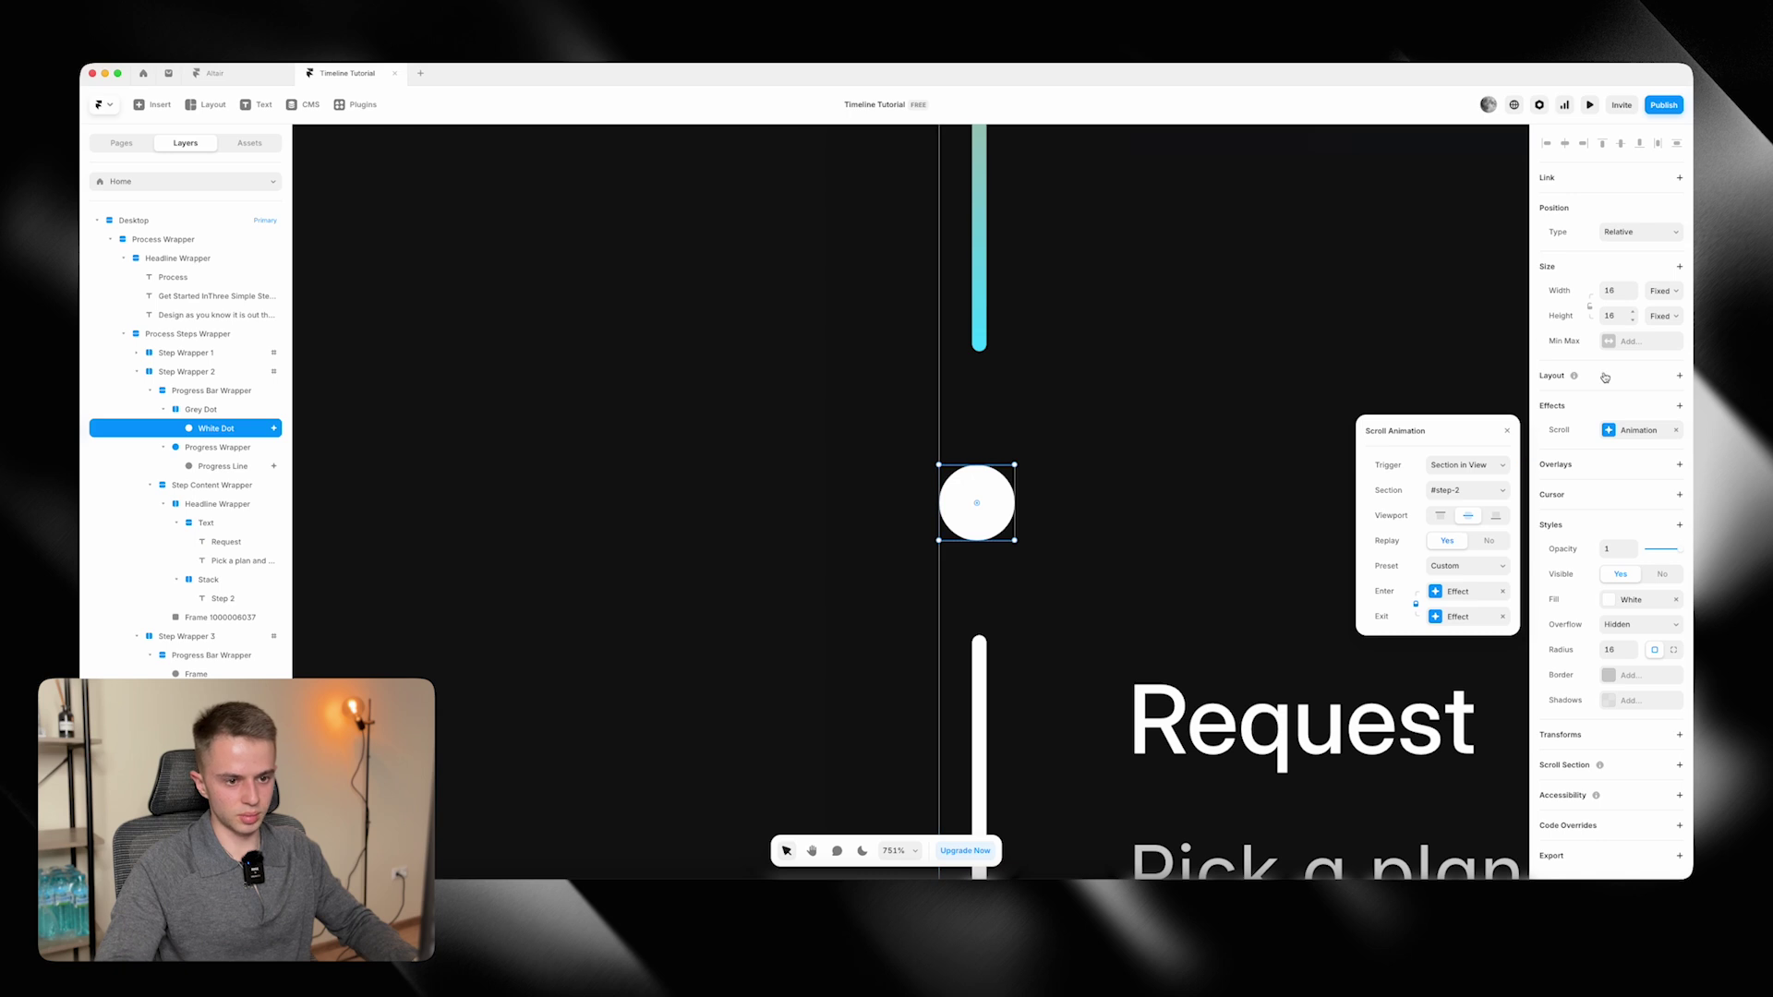
Preview the page, scroll through the timeline to check the second step's dot, and return to the editor.
click(1589, 104)
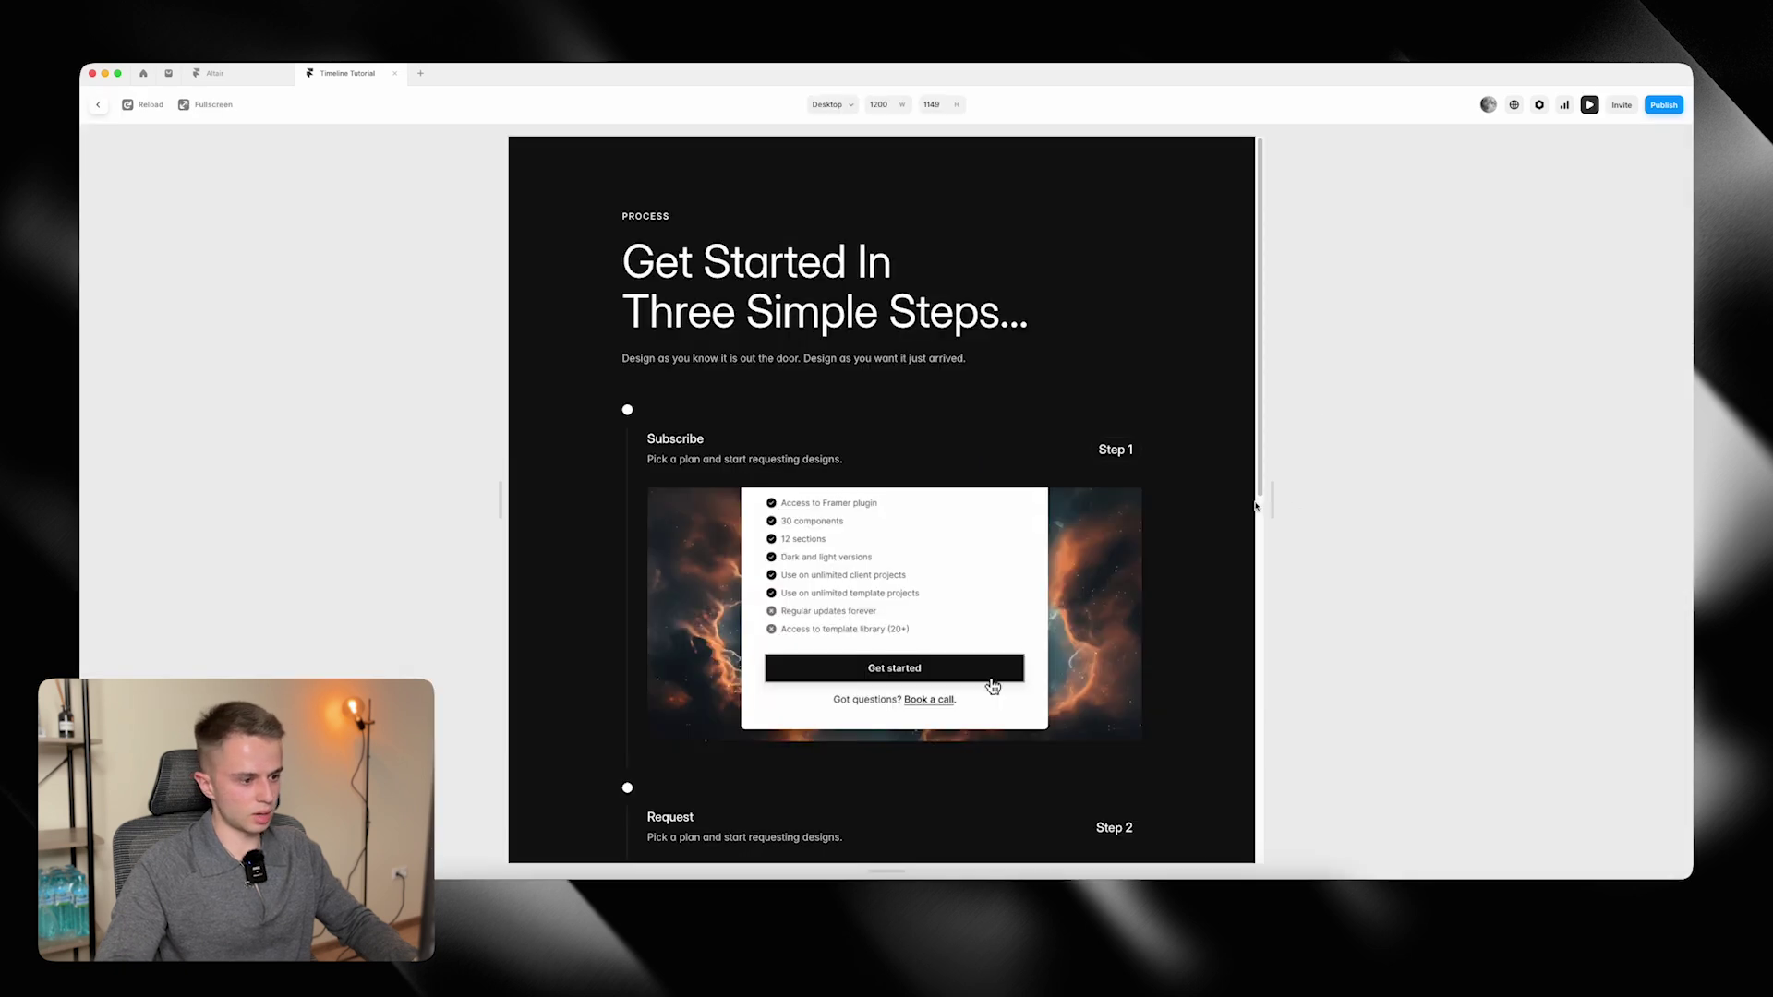
scroll(1256, 506, down, 8)
scroll(1200, 490, up, 8)
scroll(1112, 471, down, 1)
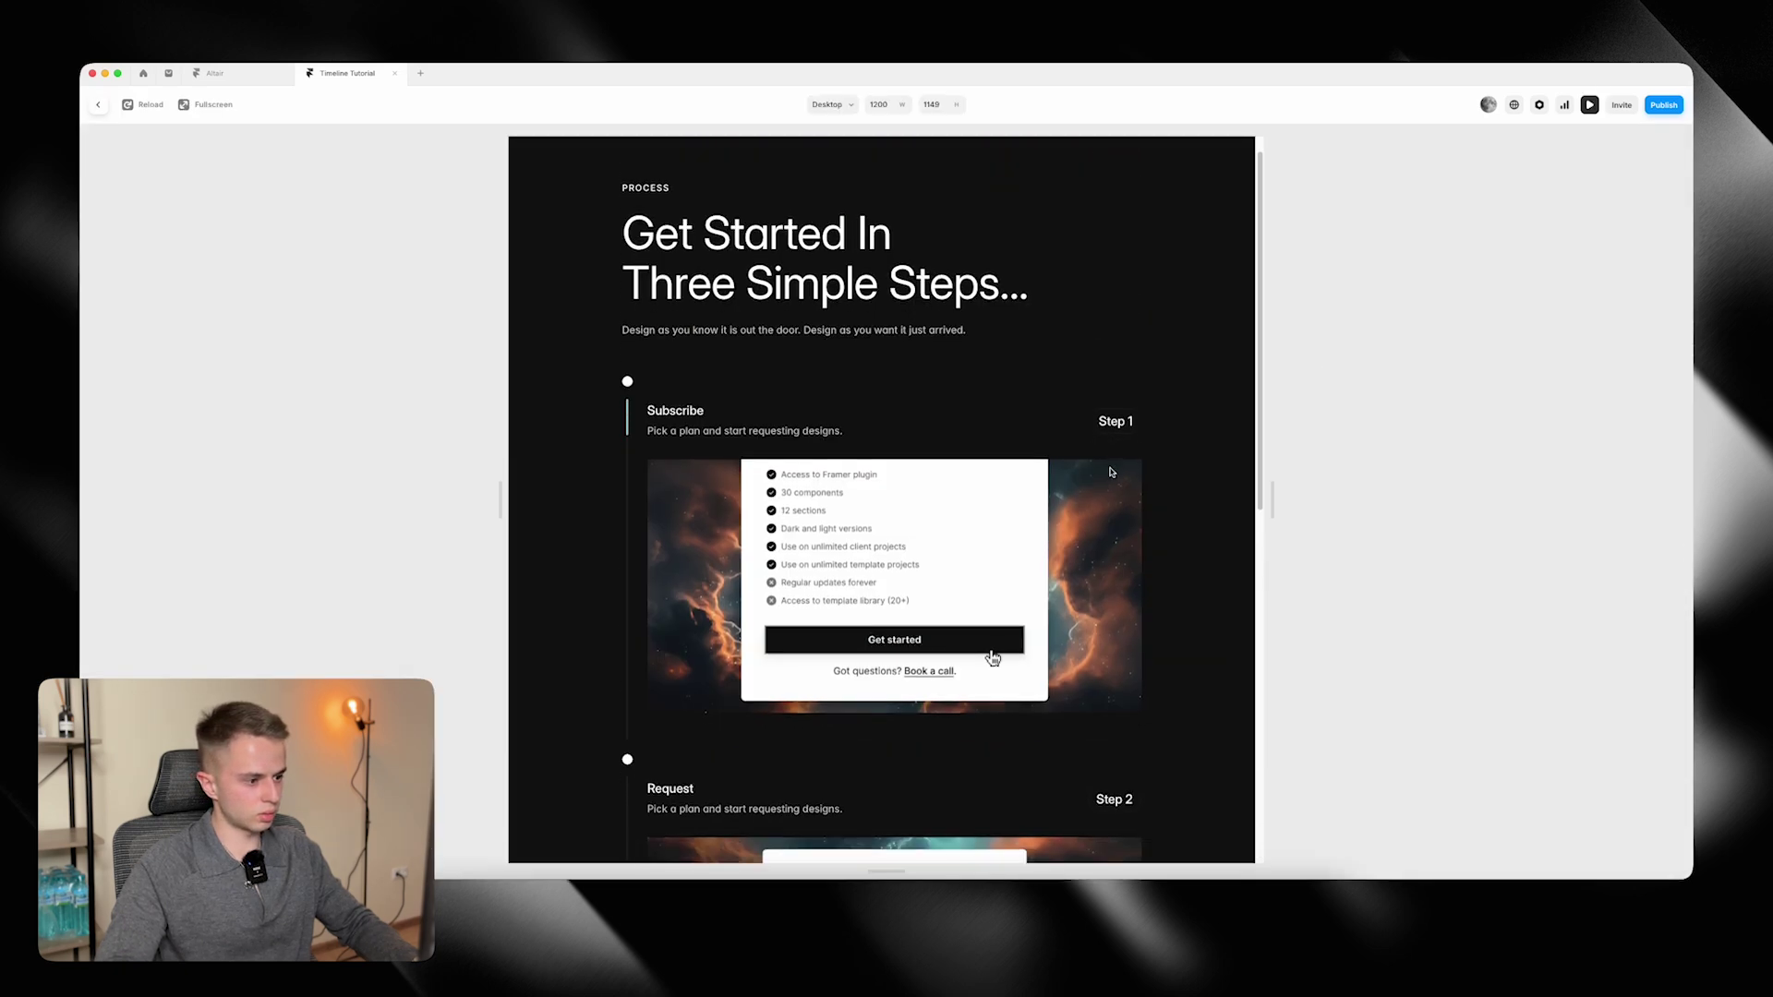
scroll(846, 399, up, 1)
scroll(847, 399, down, 2)
scroll(646, 350, up, 1)
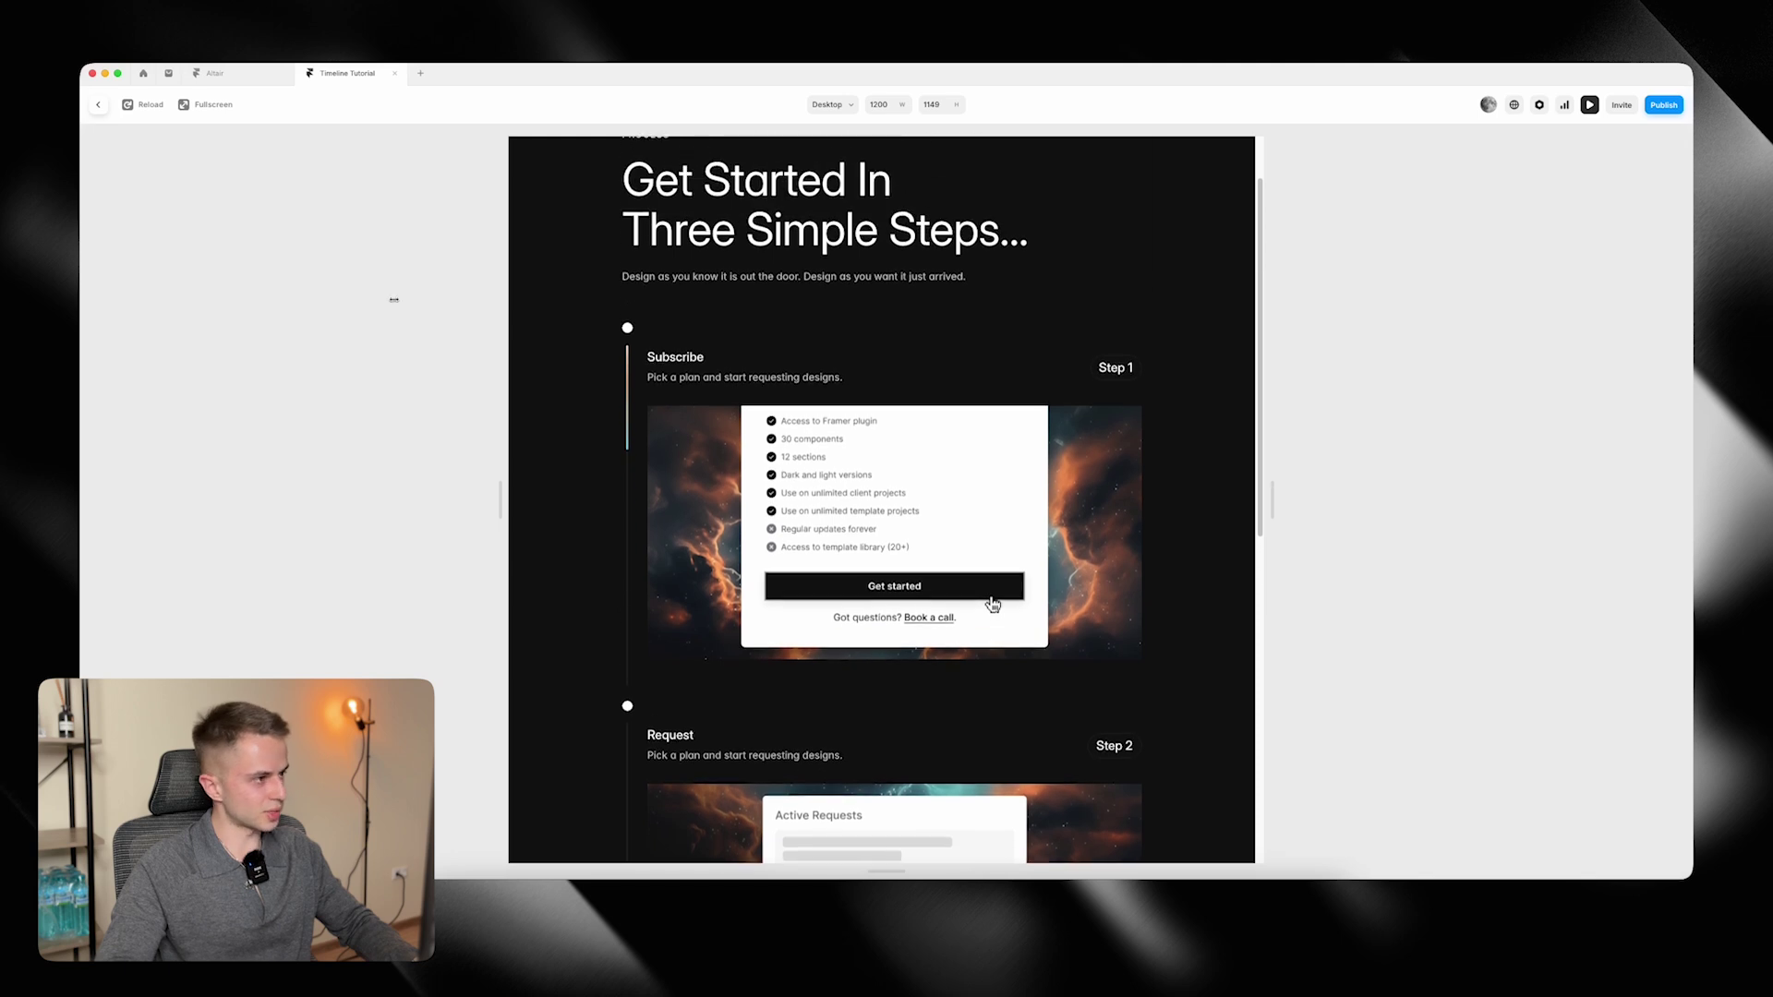
click(98, 104)
Set the White Dot's scroll animation viewport to bottom and its Enter & Exit effect opacity to 0.
click(1623, 409)
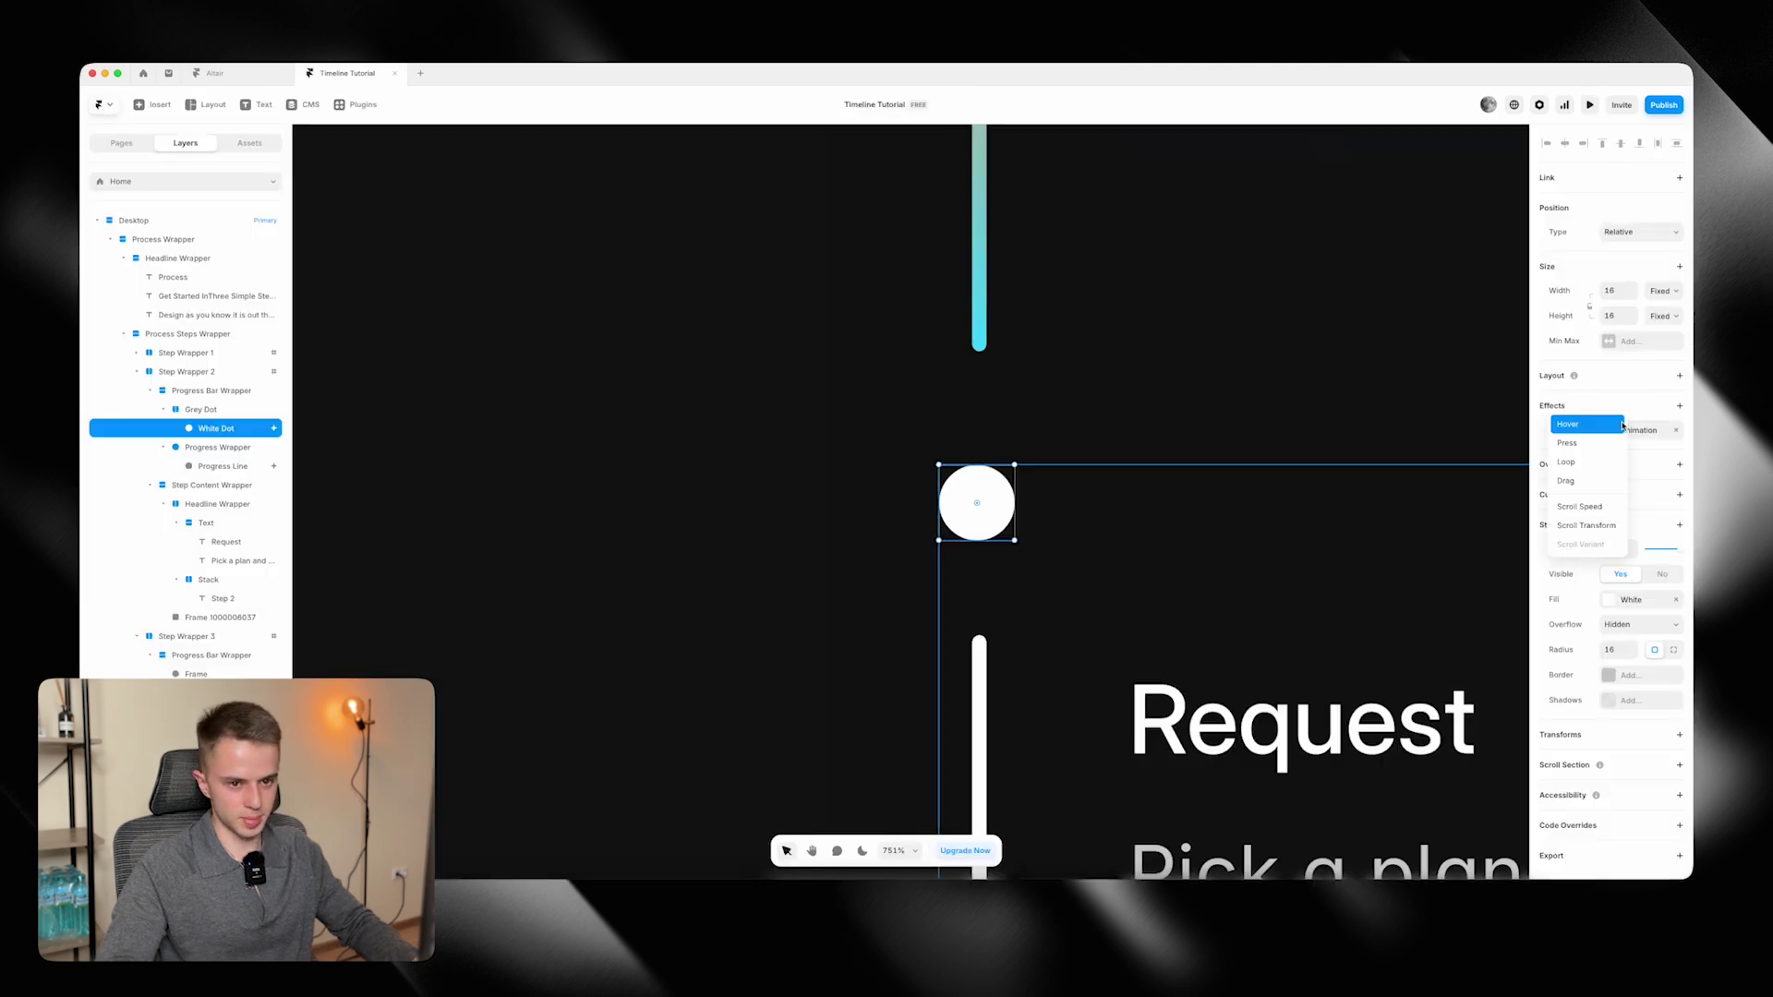
click(1635, 431)
click(1635, 431)
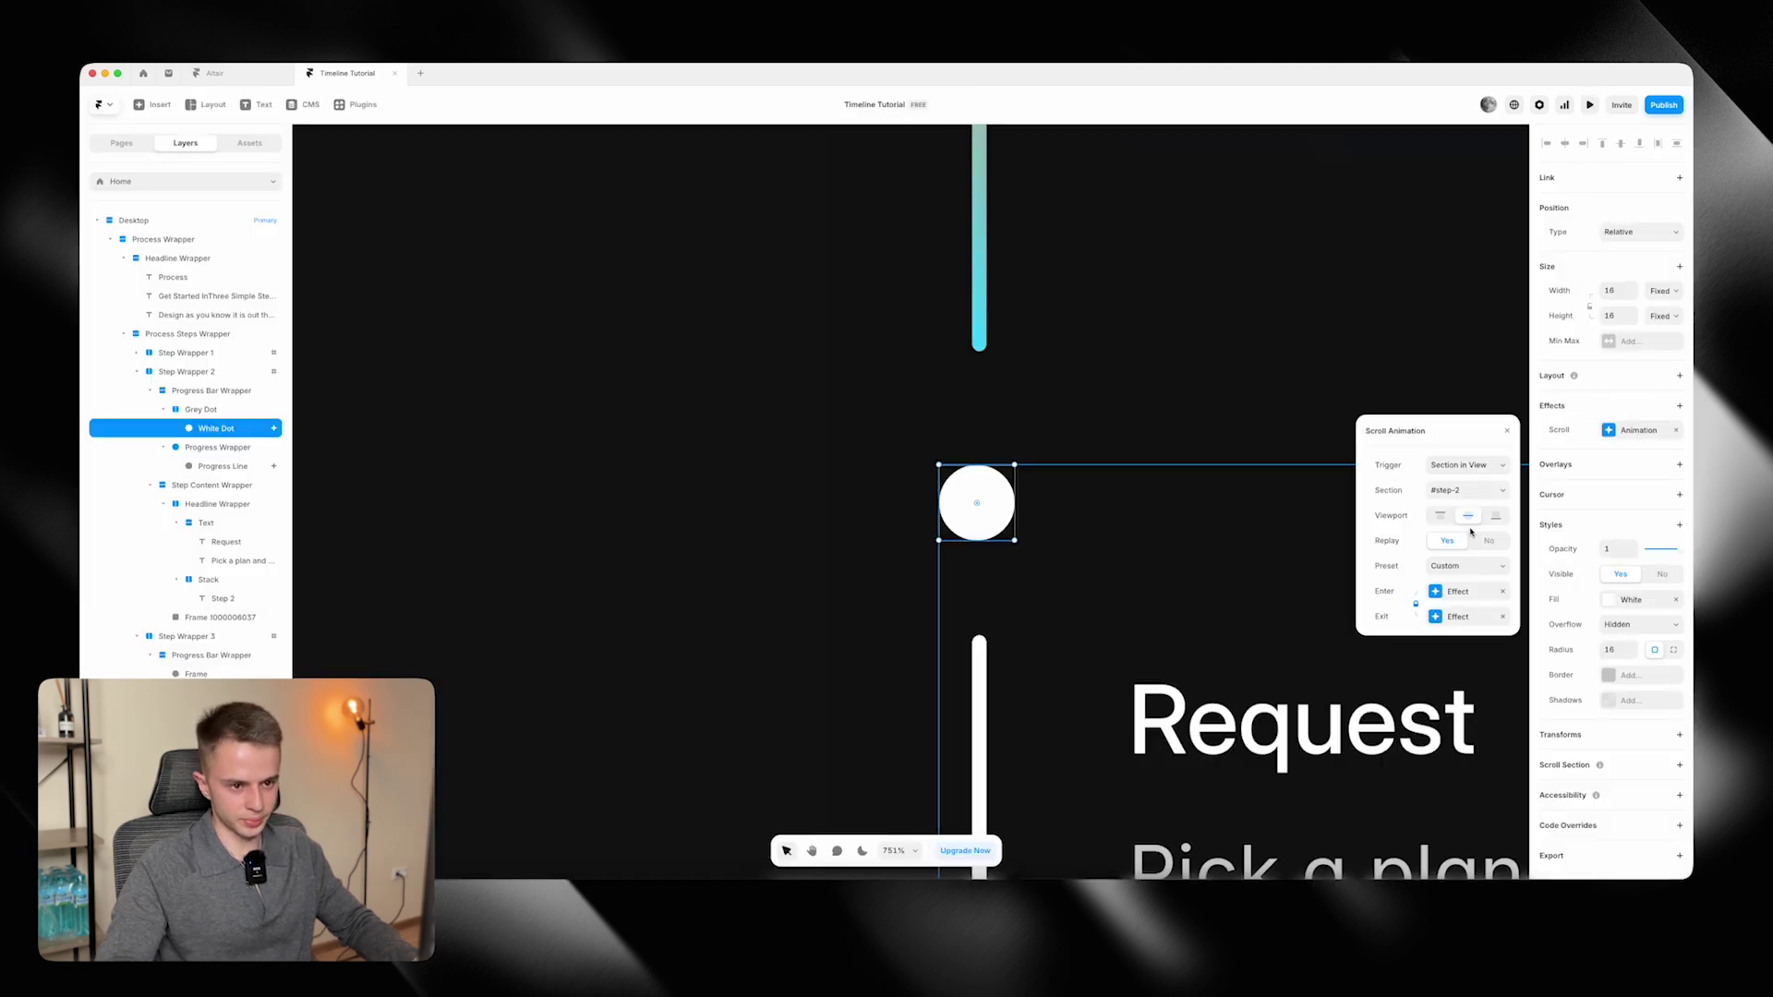
click(1589, 106)
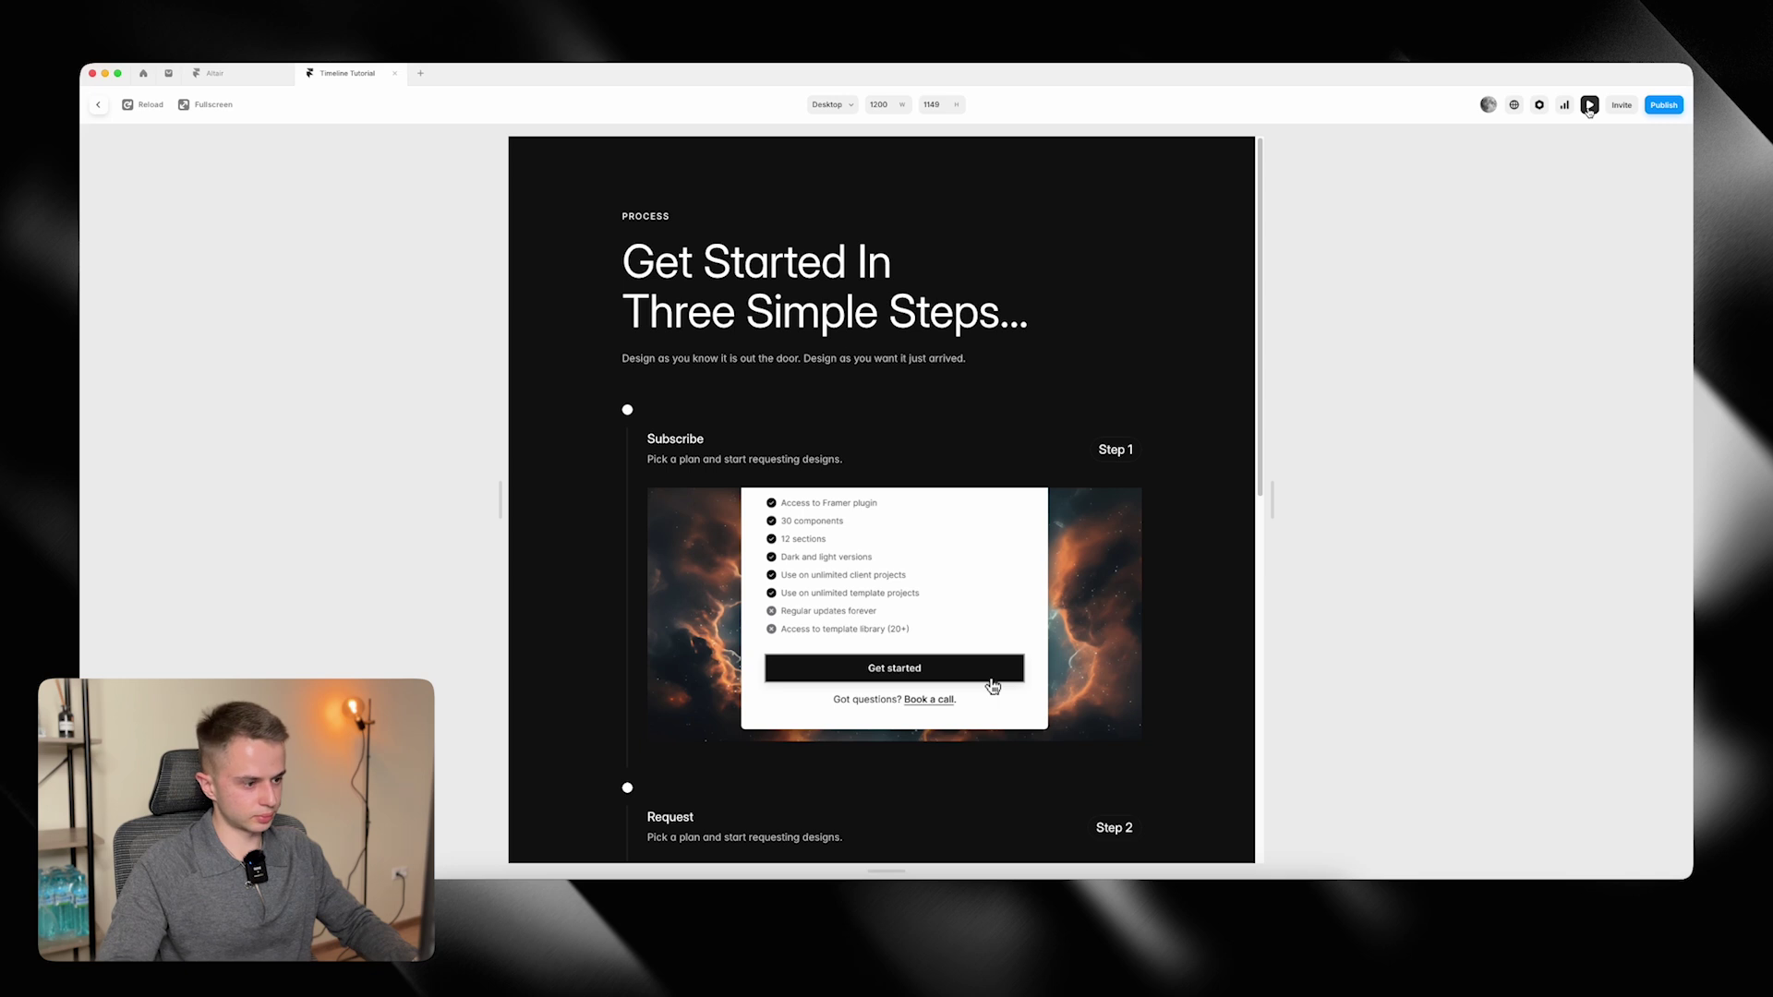
key(Escape)
scroll(649, 471, right, 3)
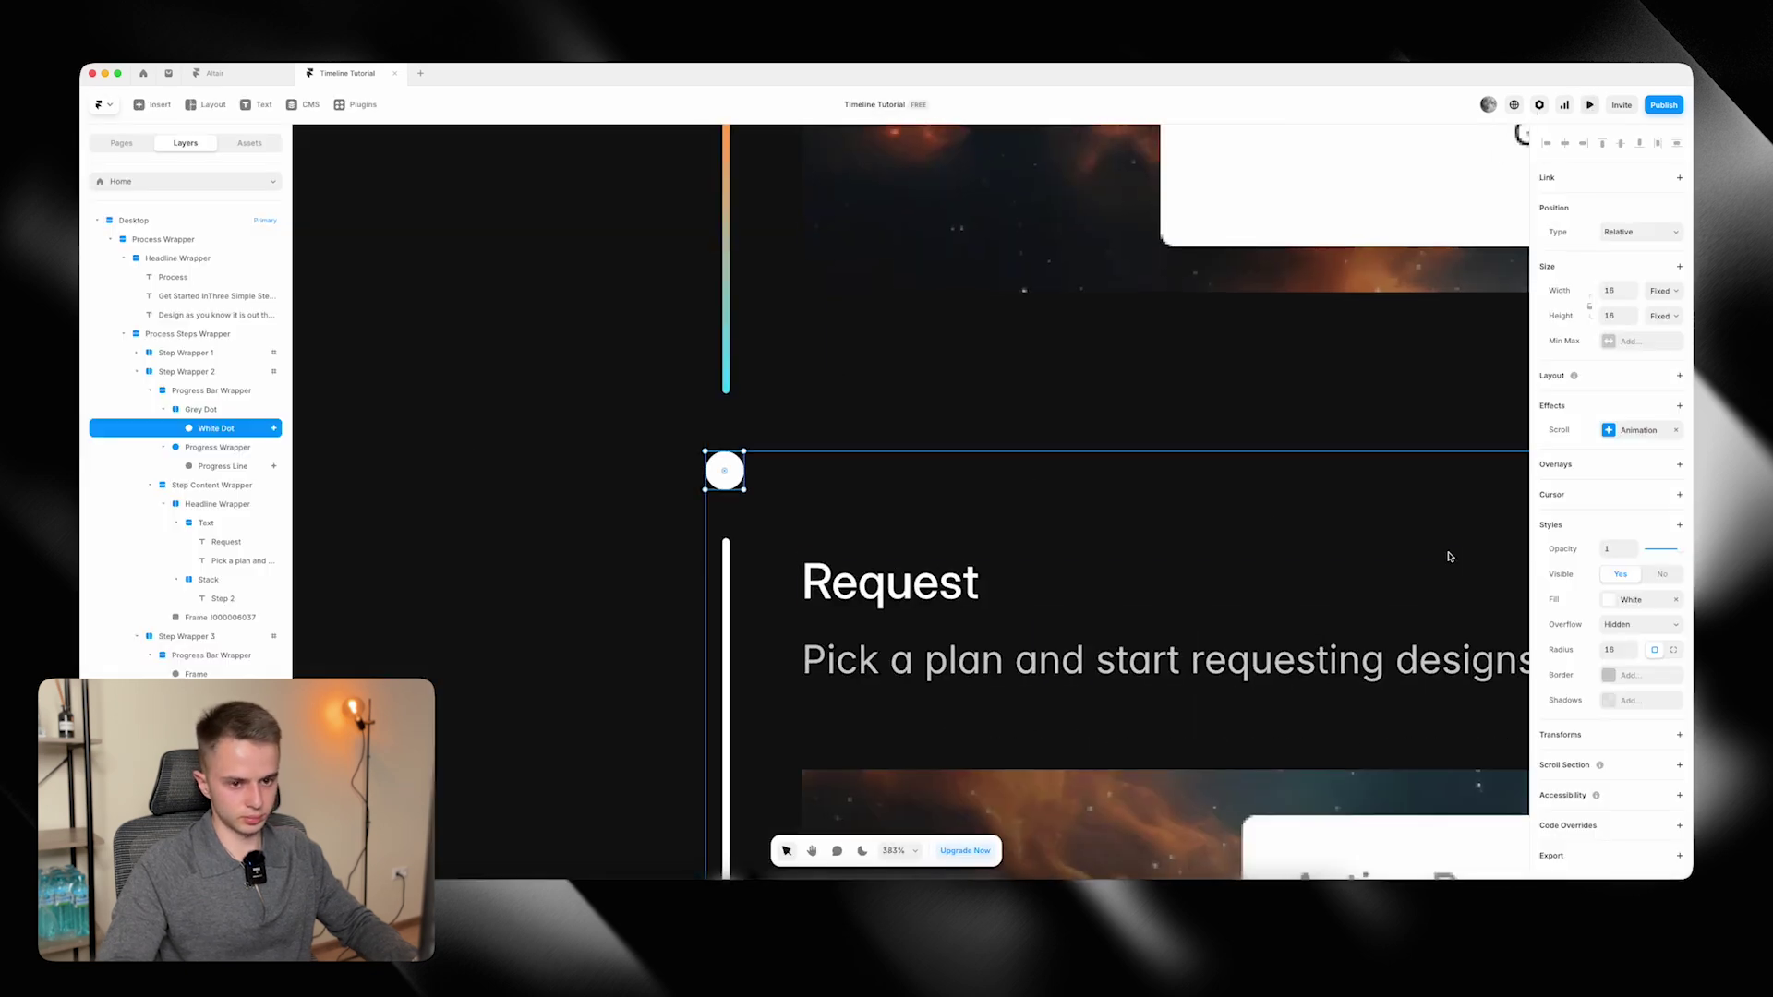
click(1644, 436)
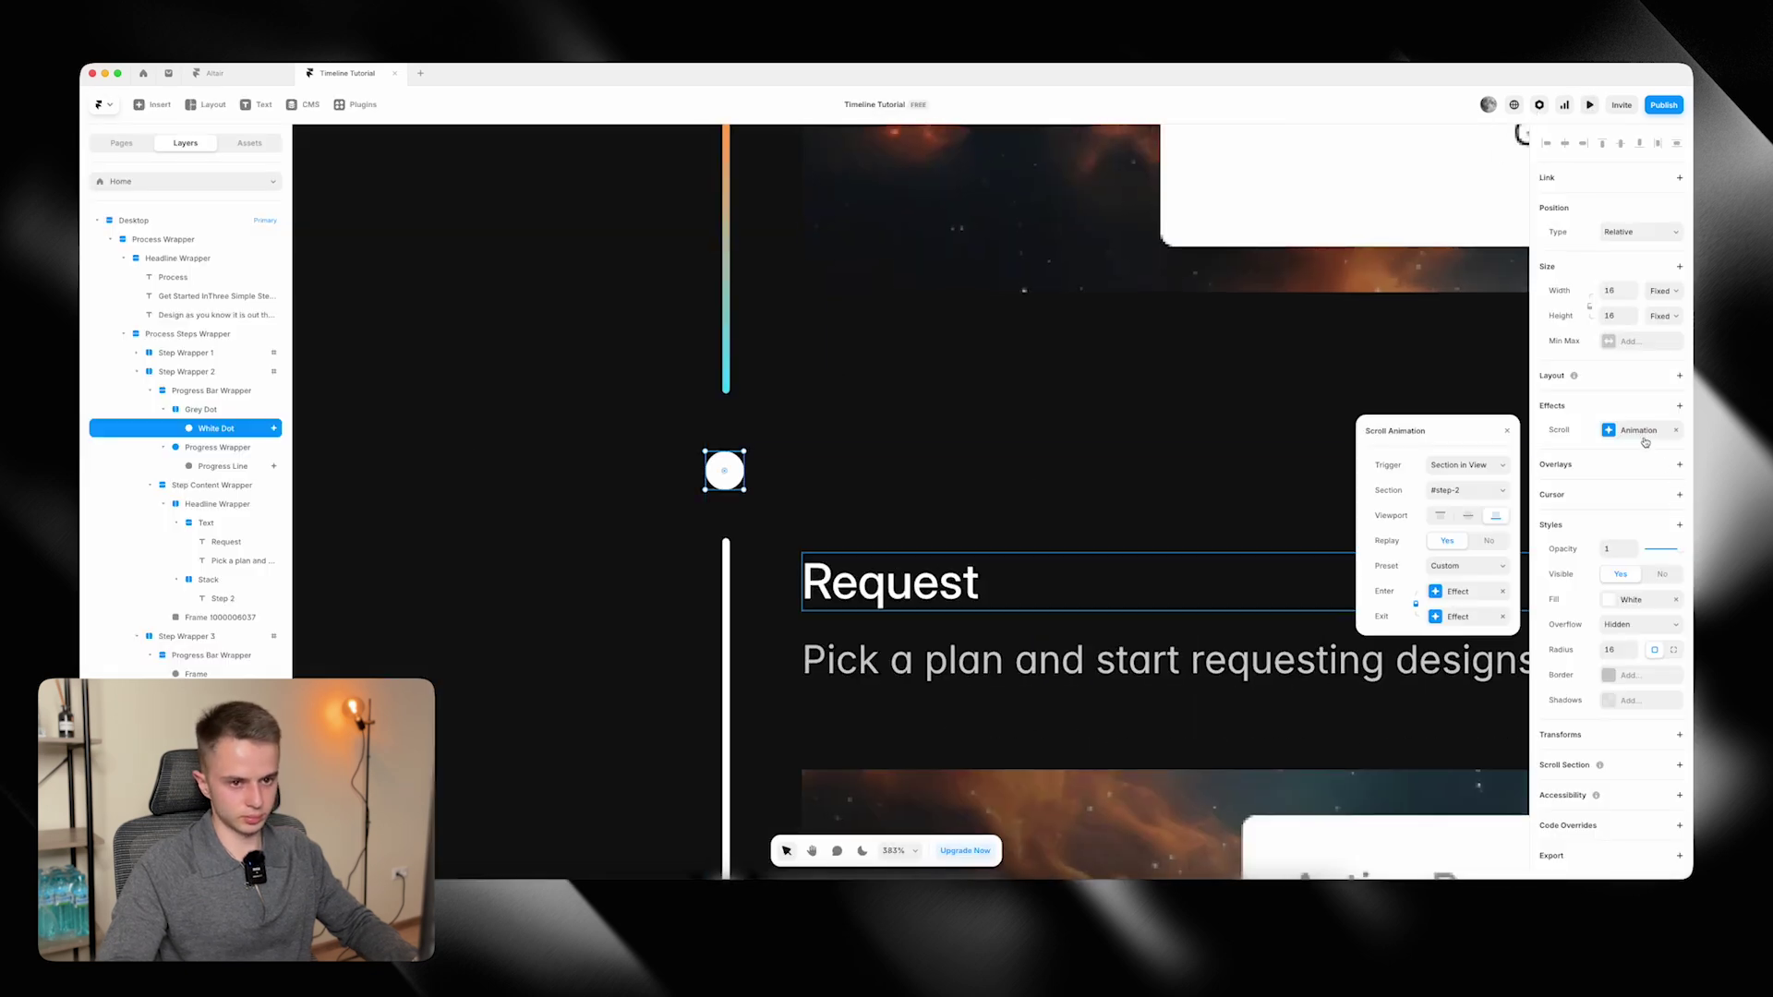
click(1443, 592)
text(0)
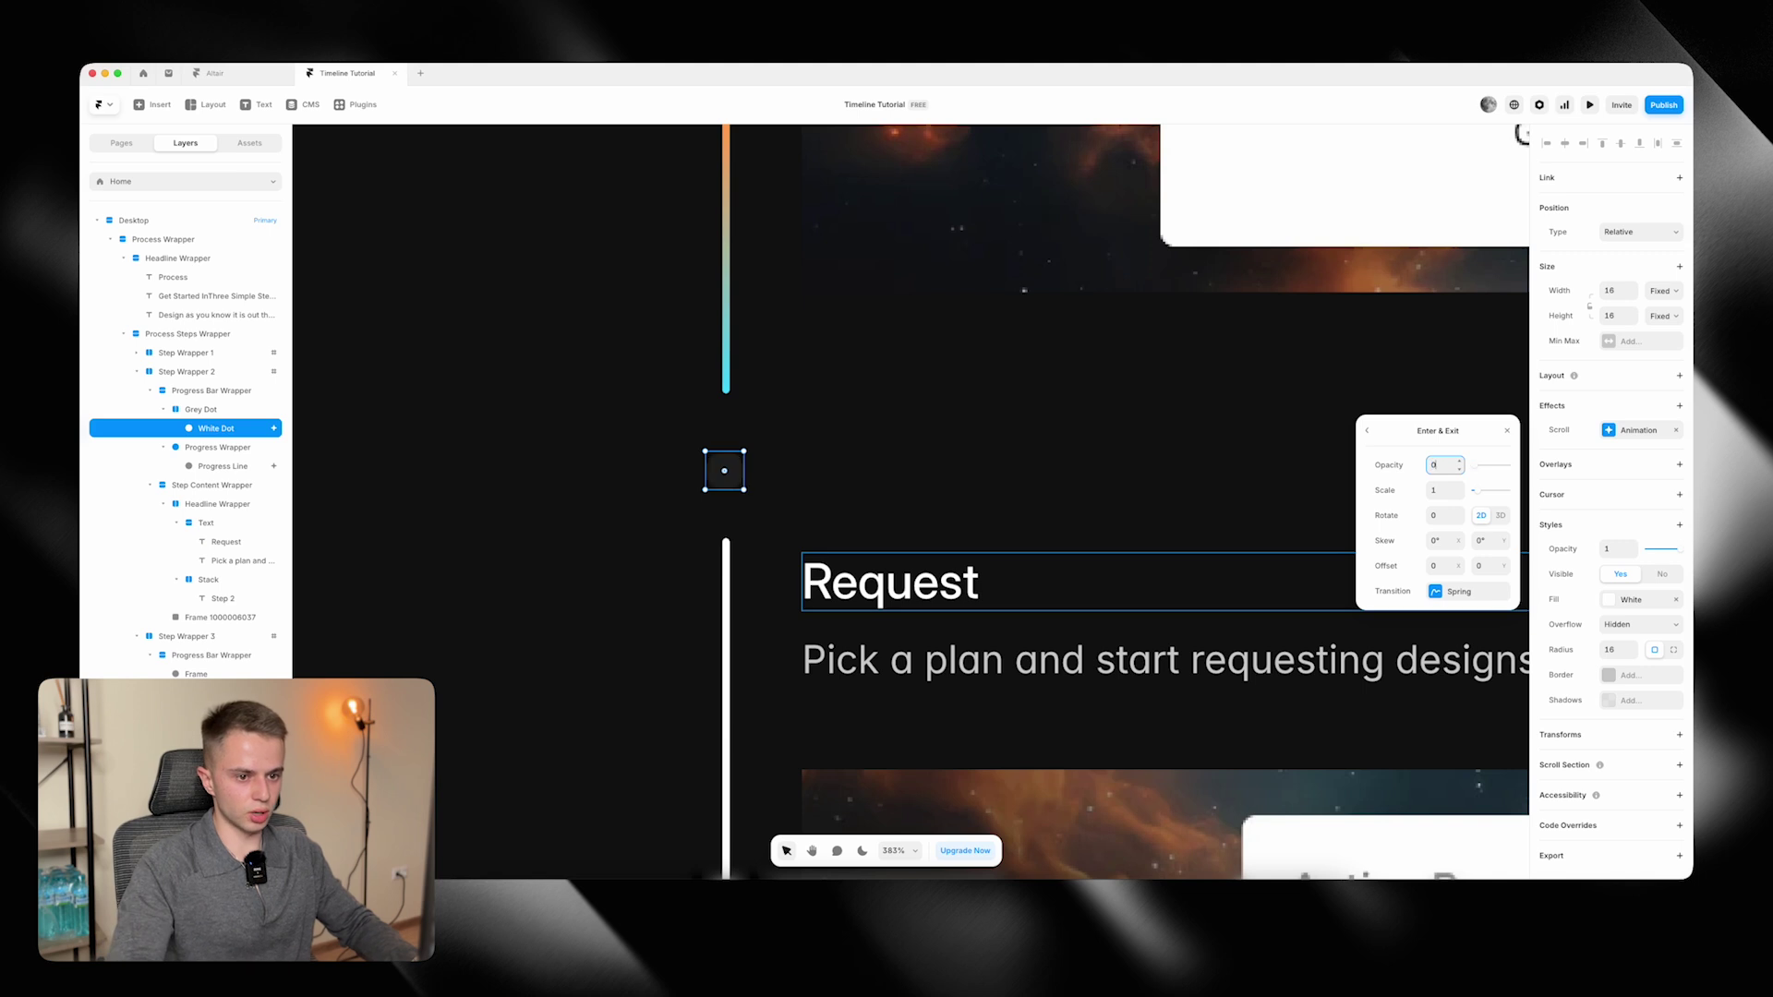
click(1376, 434)
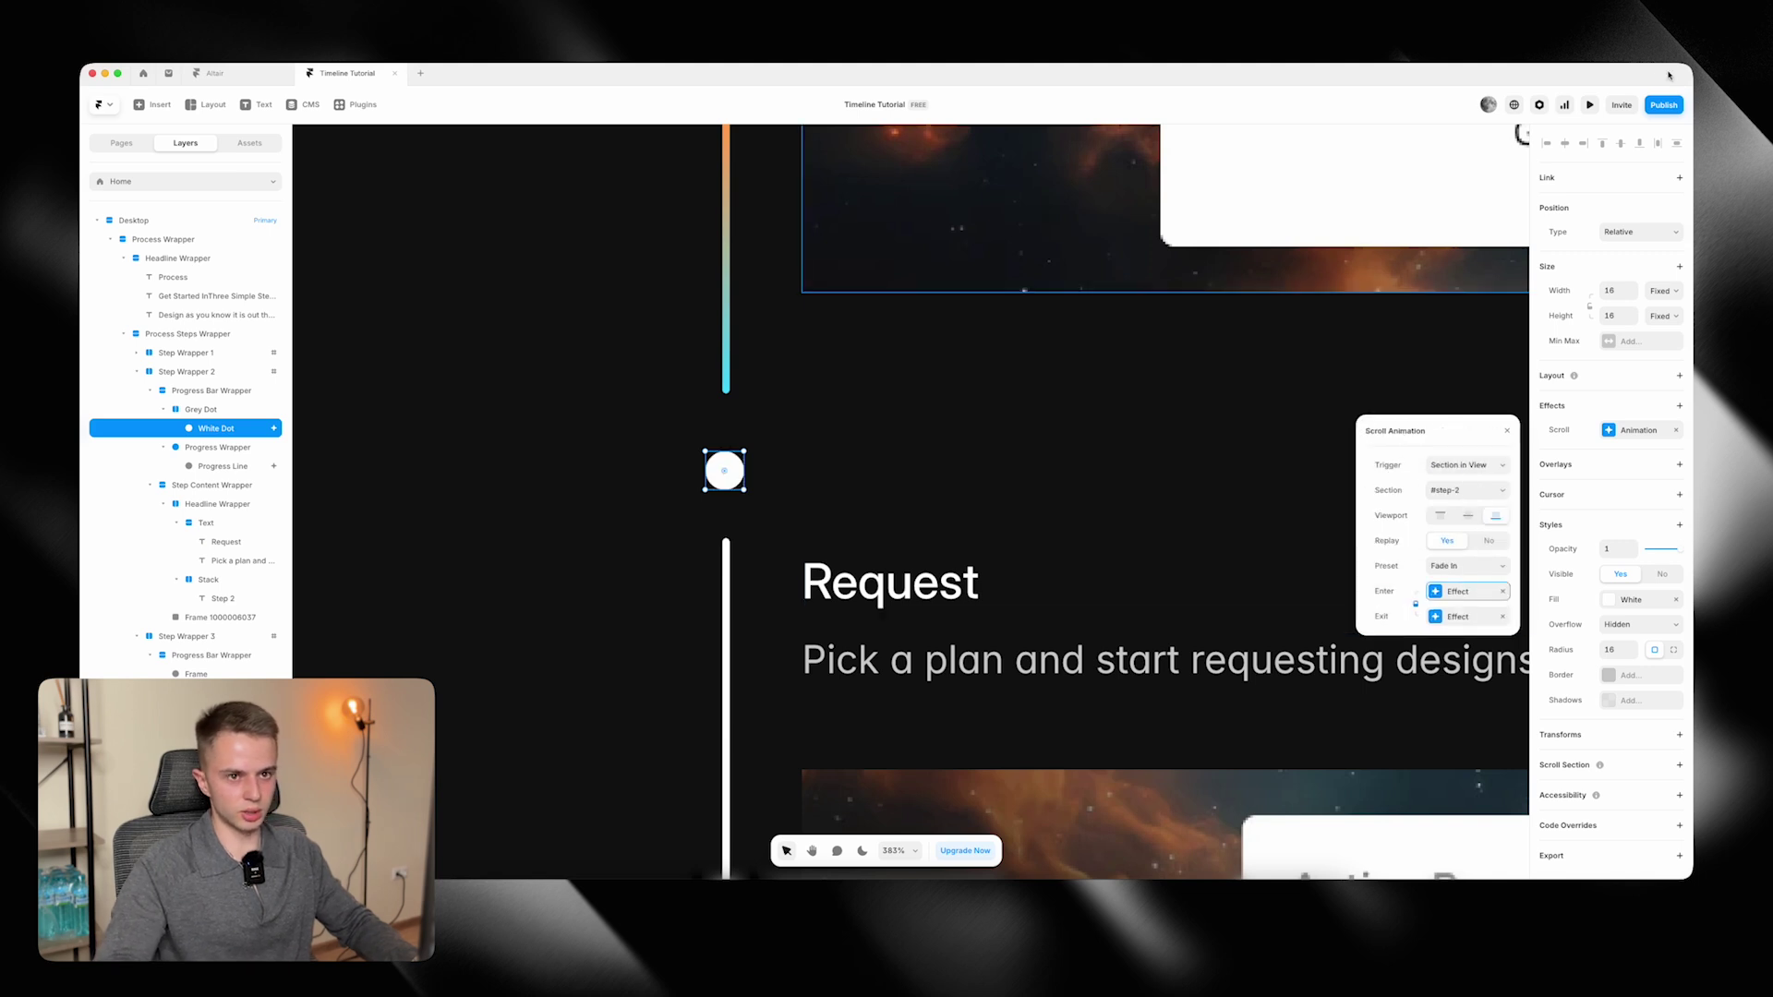
Preview the page, scroll past the Request step to check when its dot fades in, and return to the editor.
click(1592, 107)
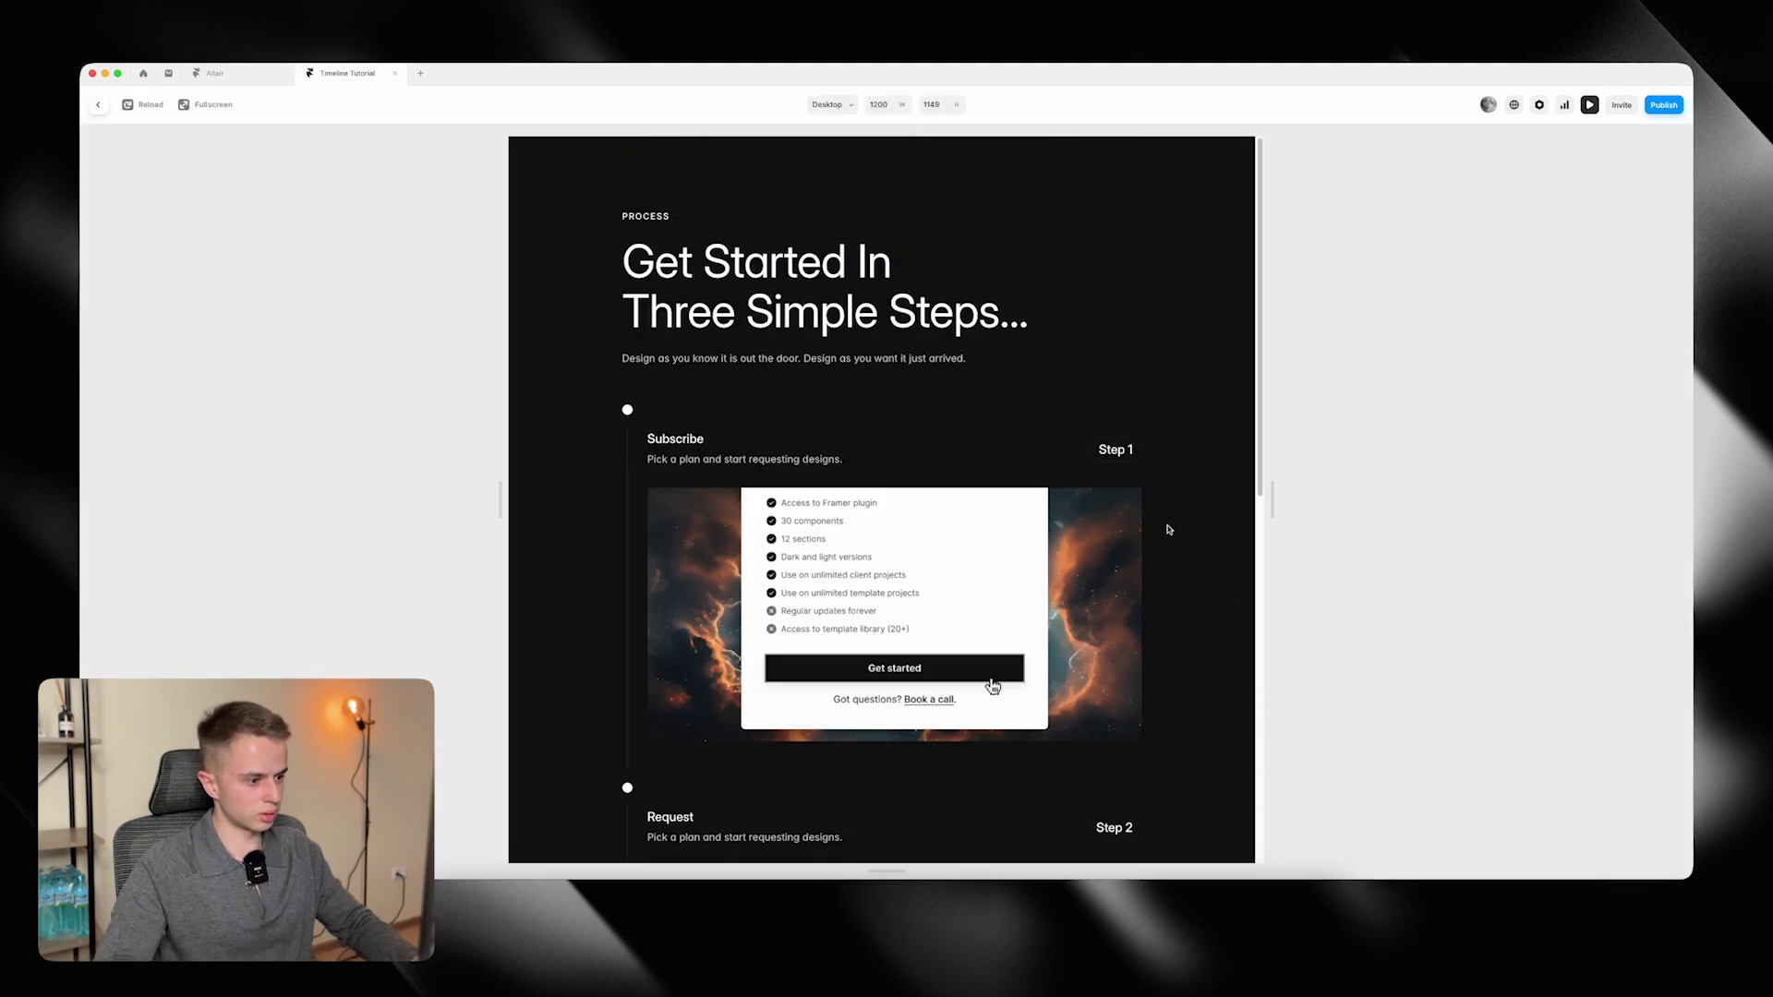
scroll(1168, 528, down, 5)
scroll(1168, 528, up, 5)
scroll(1168, 528, down, 4)
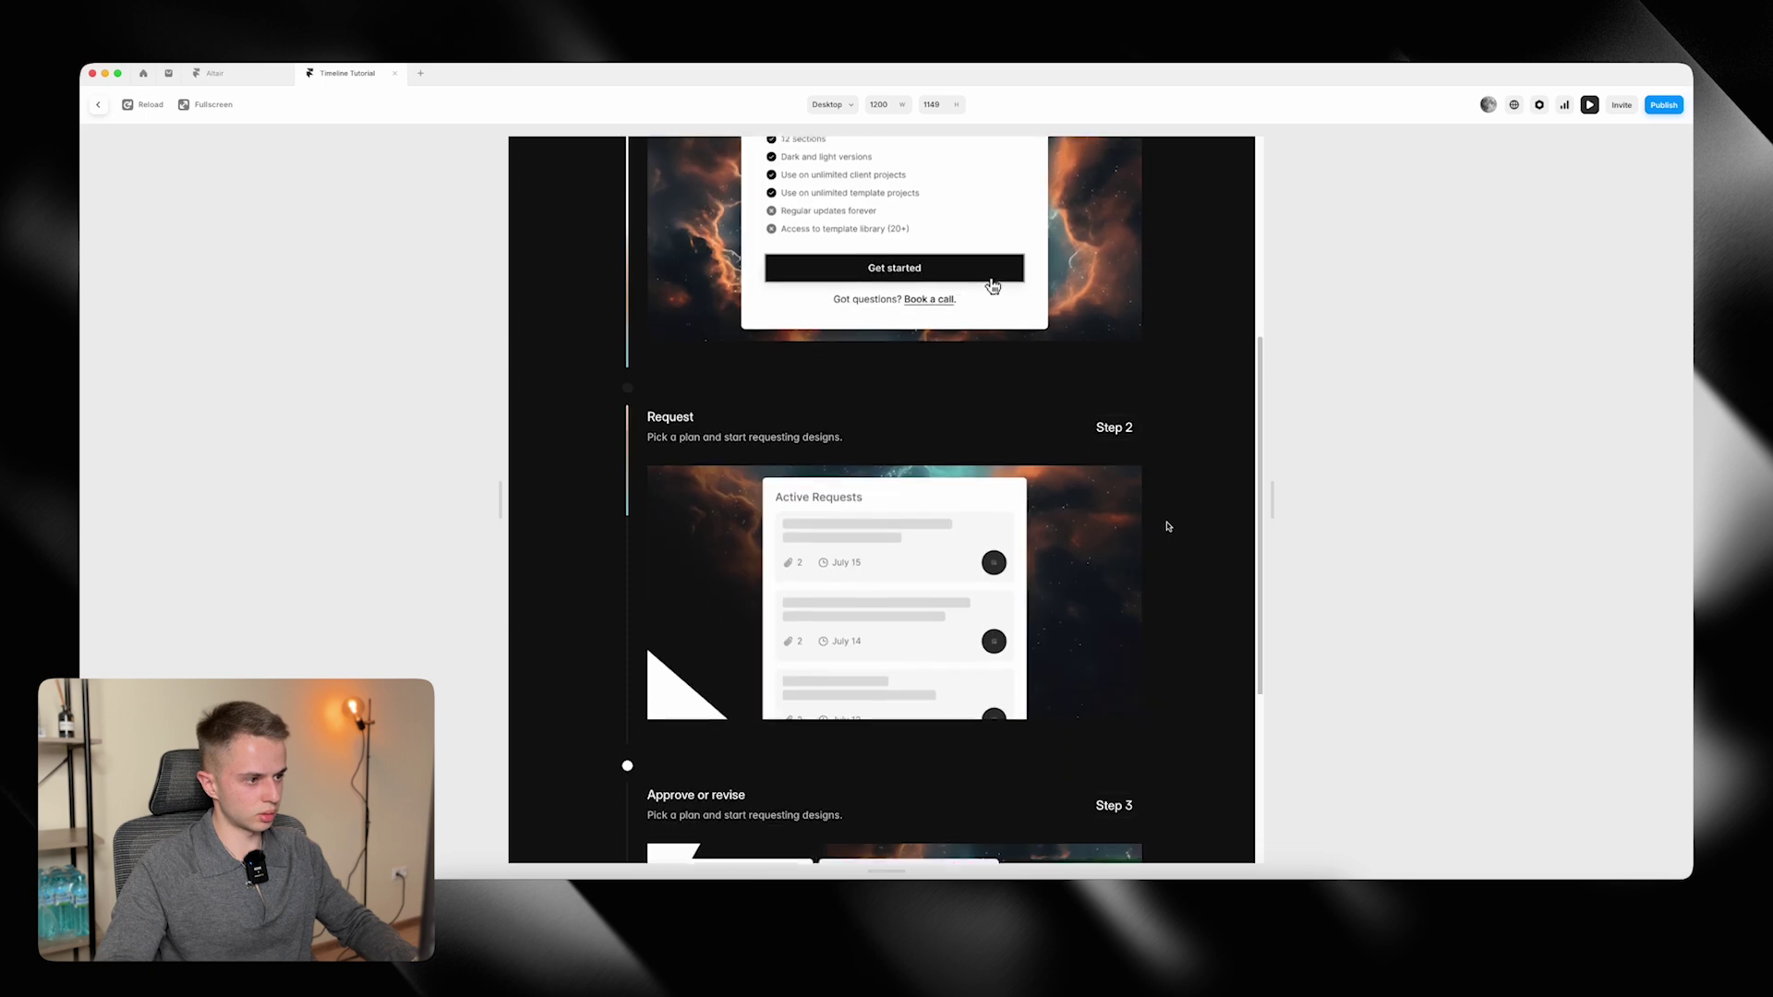
scroll(1167, 526, down, 4)
scroll(1168, 526, up, 5)
click(96, 106)
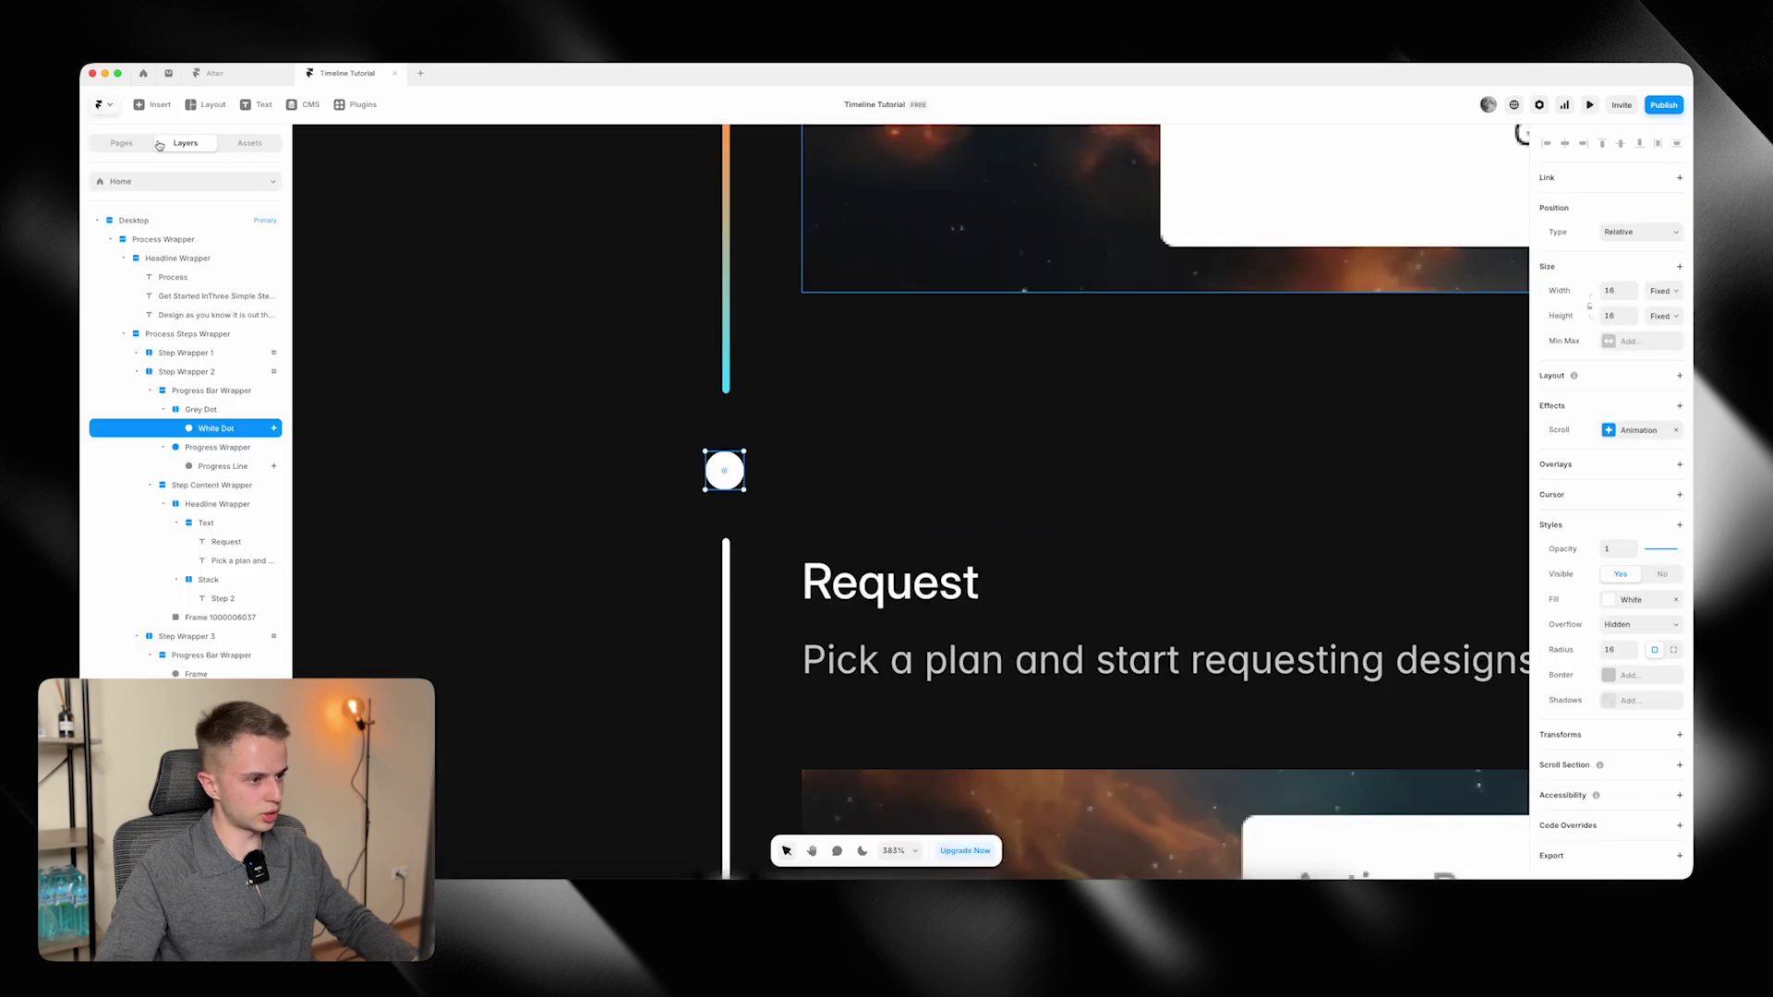
Try the top viewport setting for the White Dot's scroll animation and check it in the preview.
click(1630, 430)
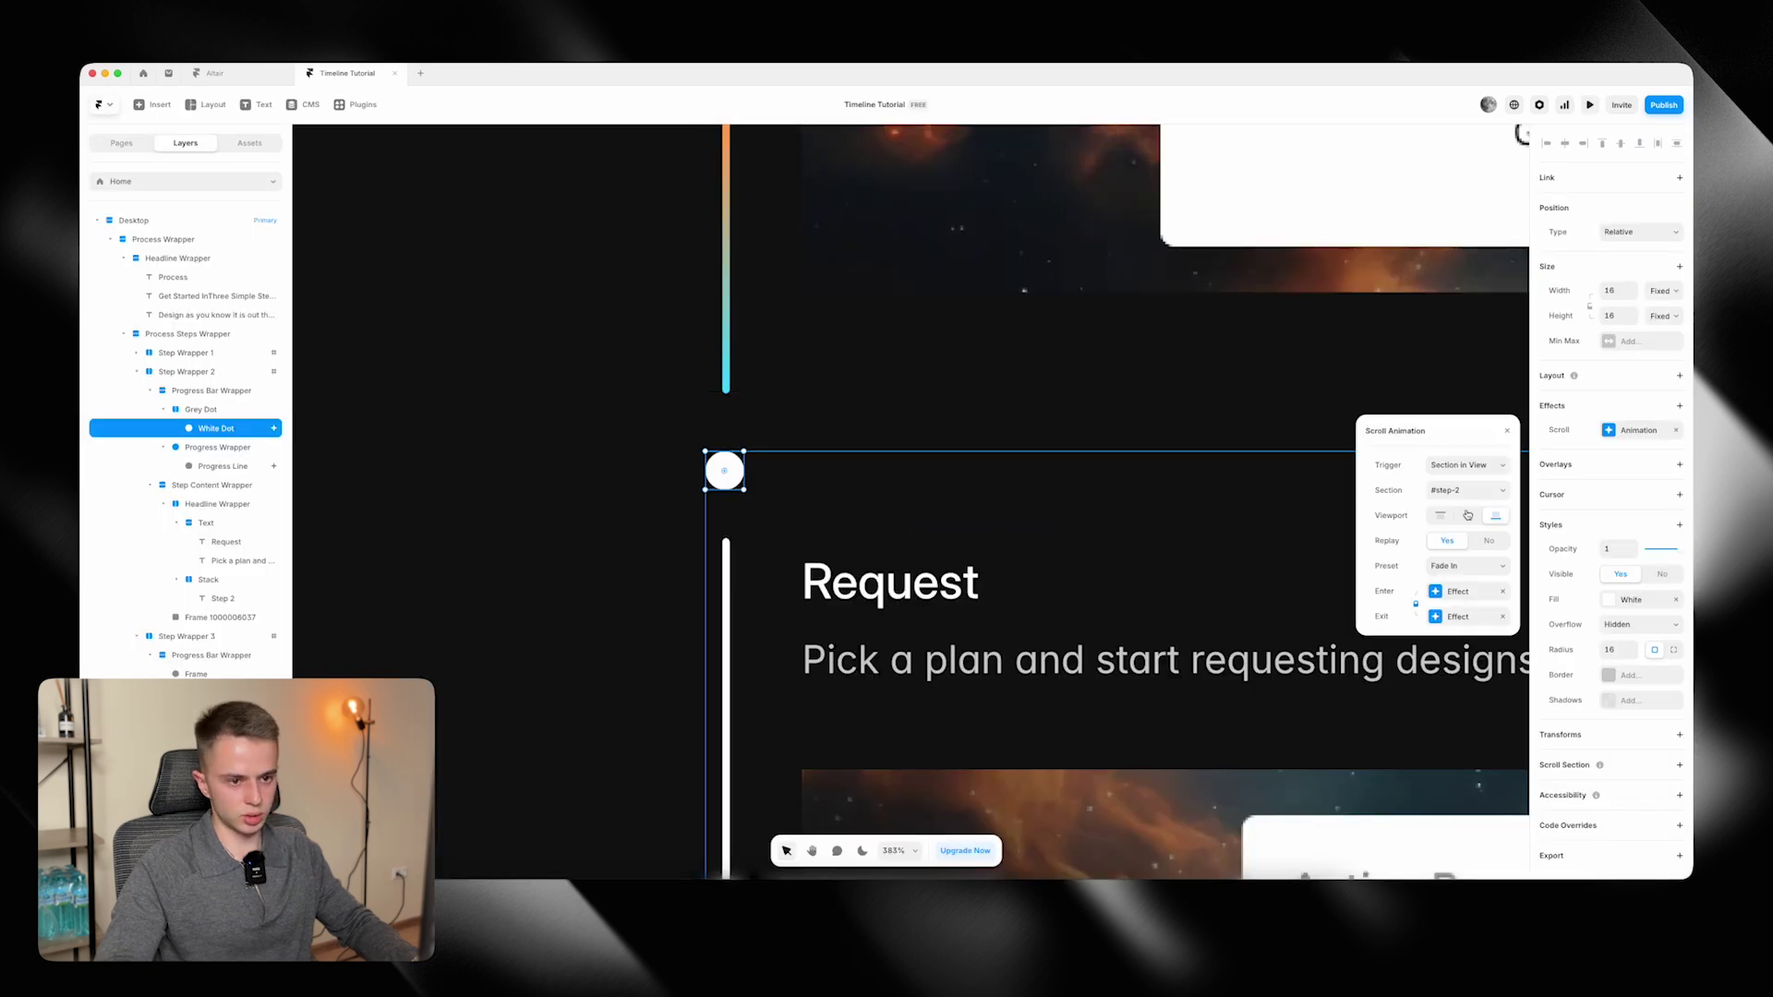
click(1589, 104)
scroll(1098, 426, down, 5)
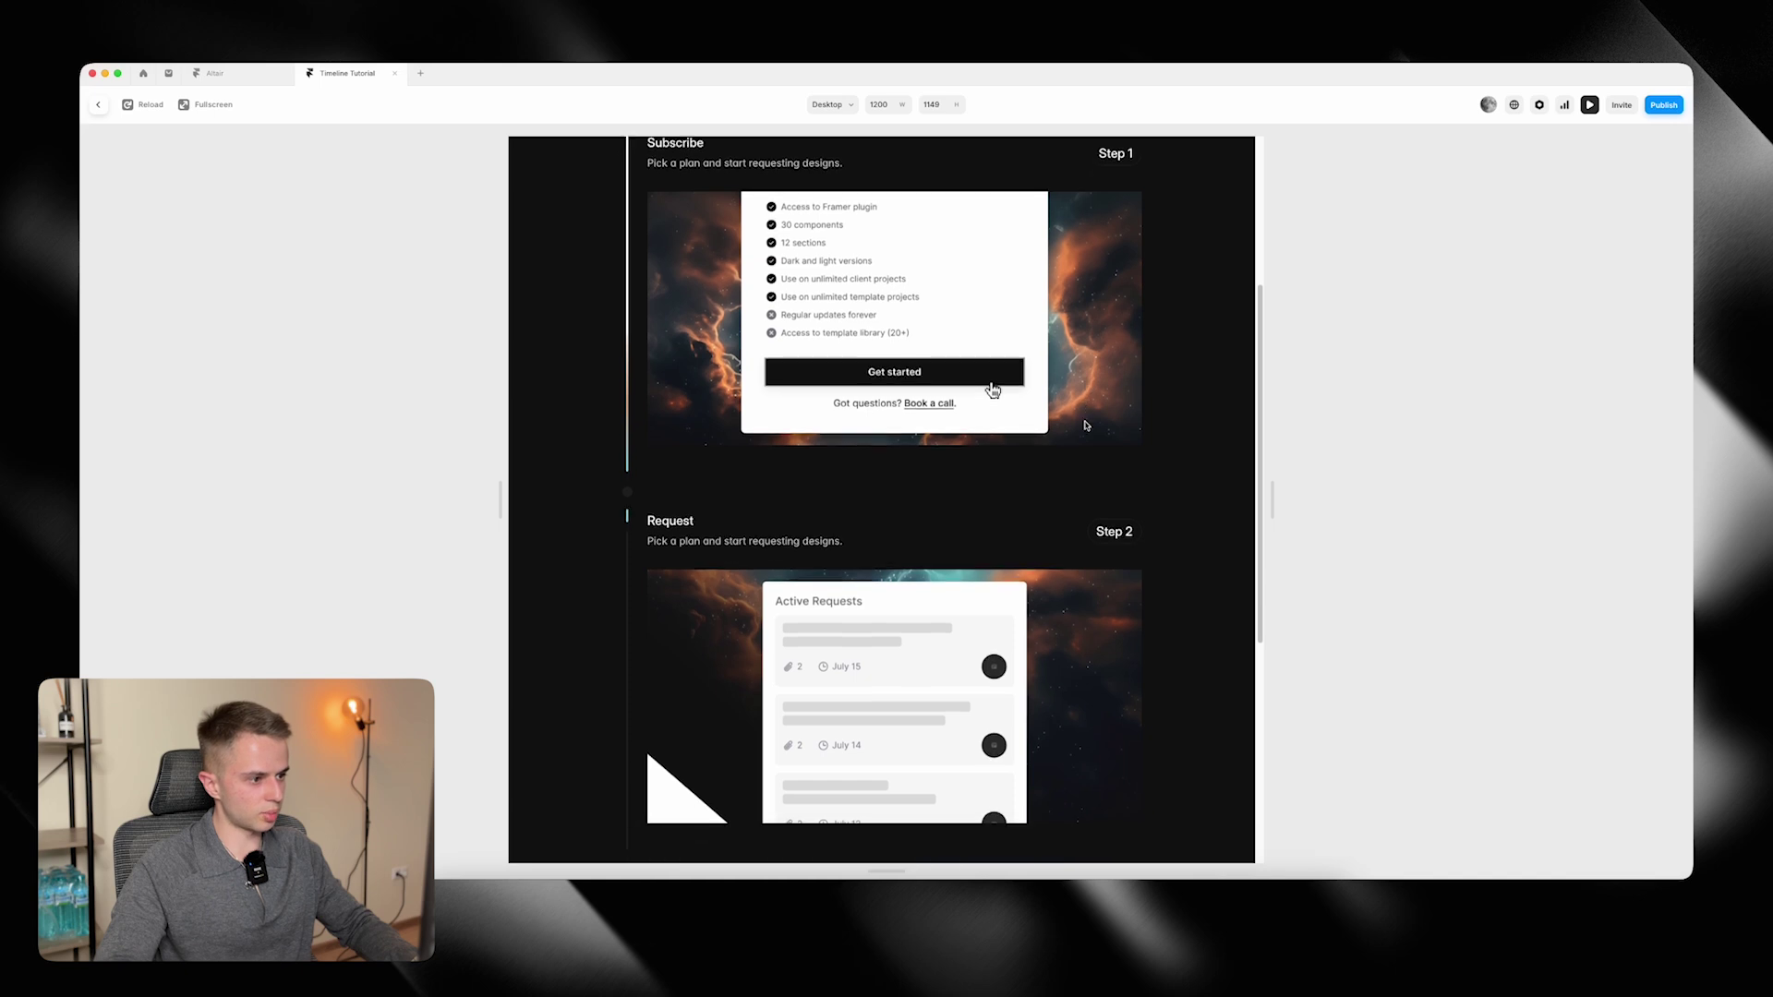
scroll(1098, 427, up, 5)
click(99, 103)
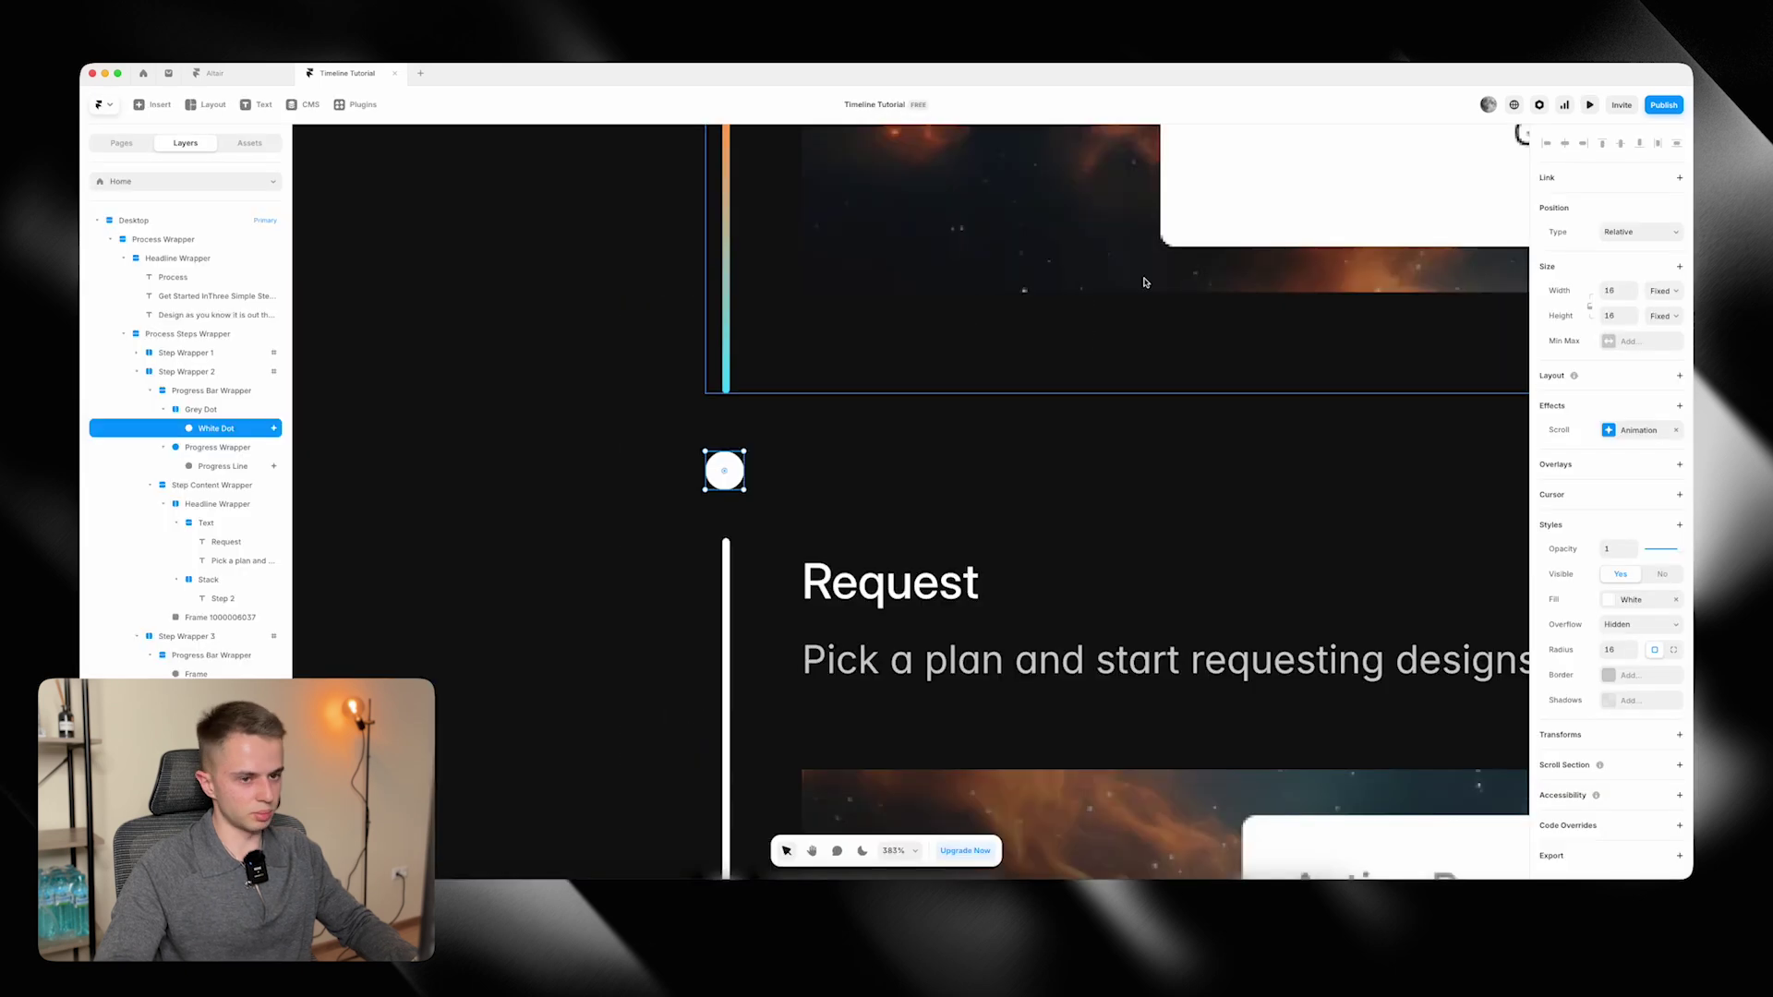
Set the White Dot's scroll animation viewport to center and check the second step's dot in the preview.
click(1639, 429)
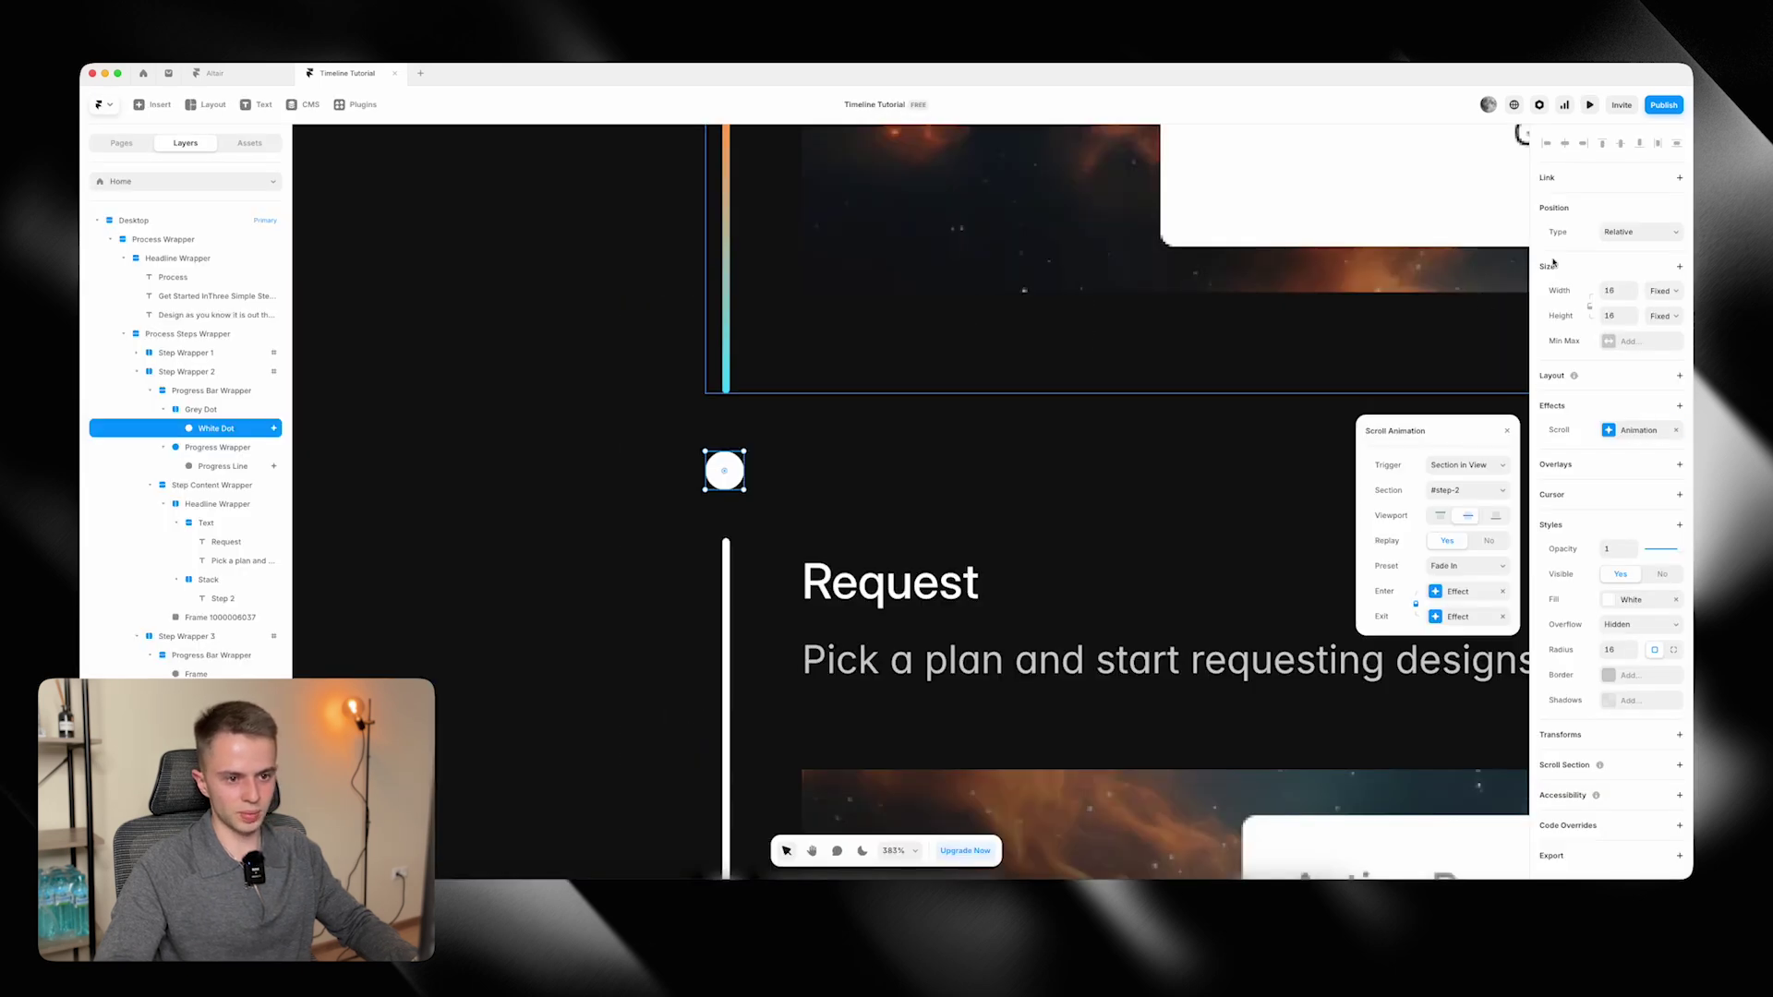
click(1589, 104)
scroll(997, 388, down, 6)
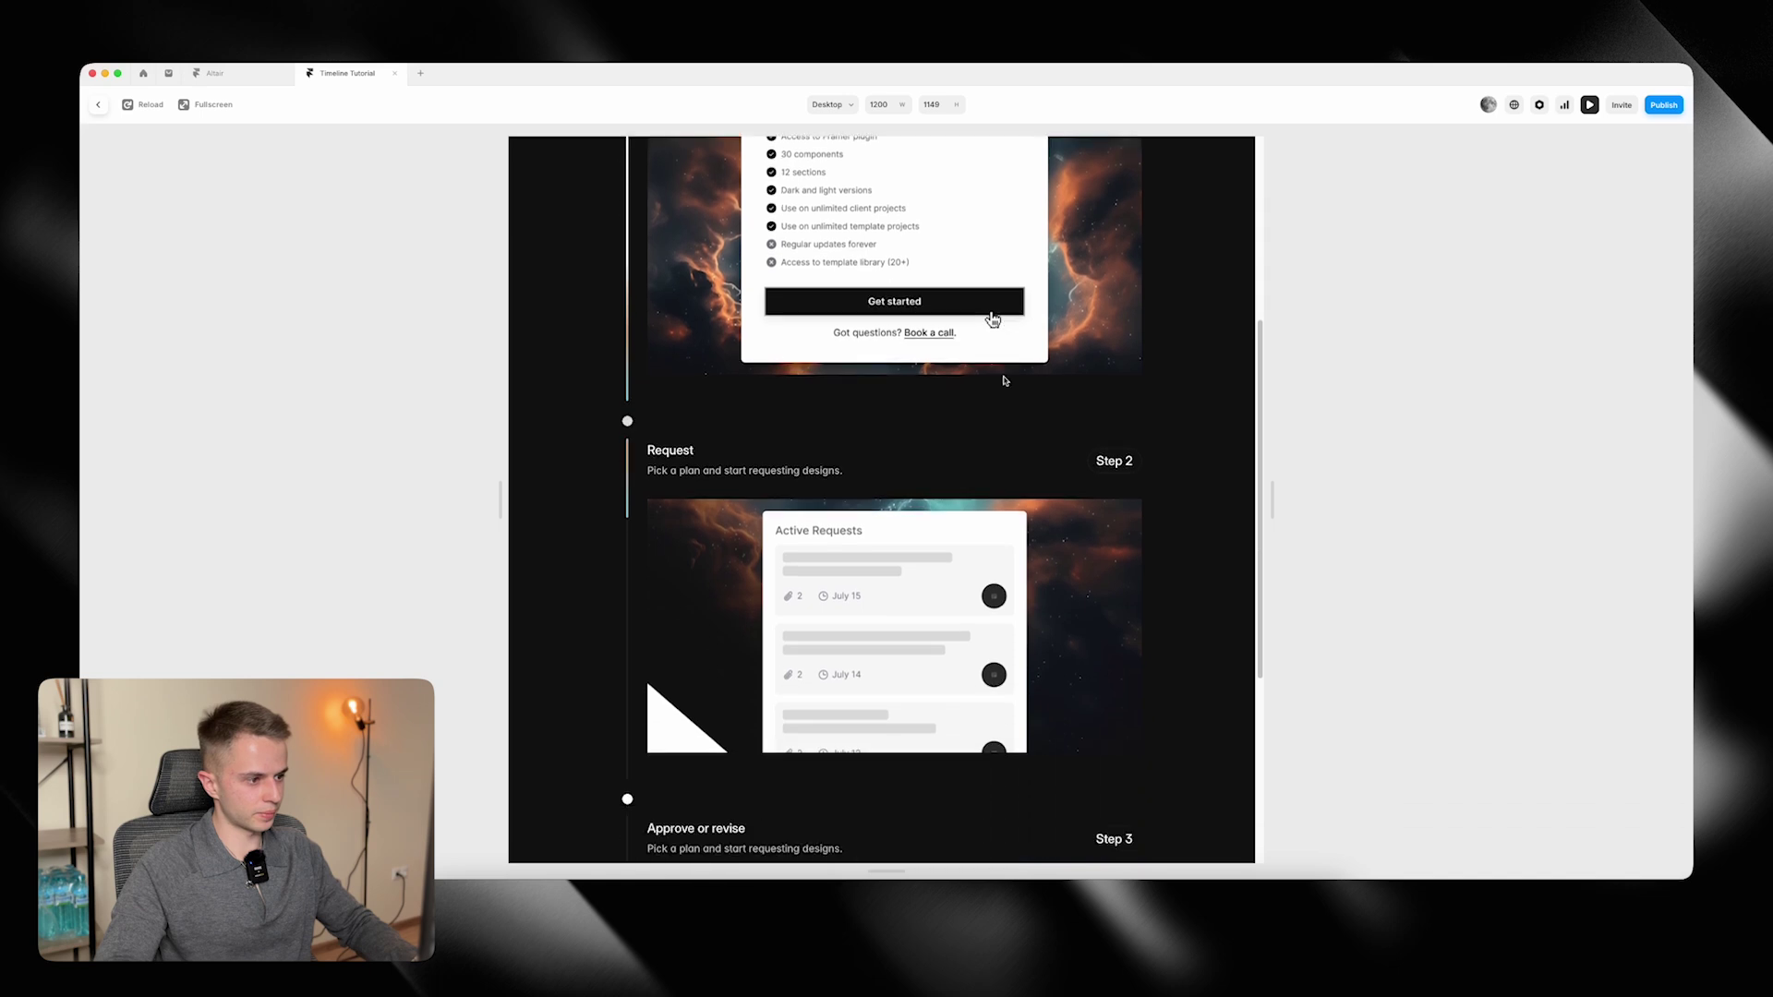
scroll(1005, 380, up, 4)
scroll(1006, 379, down, 4)
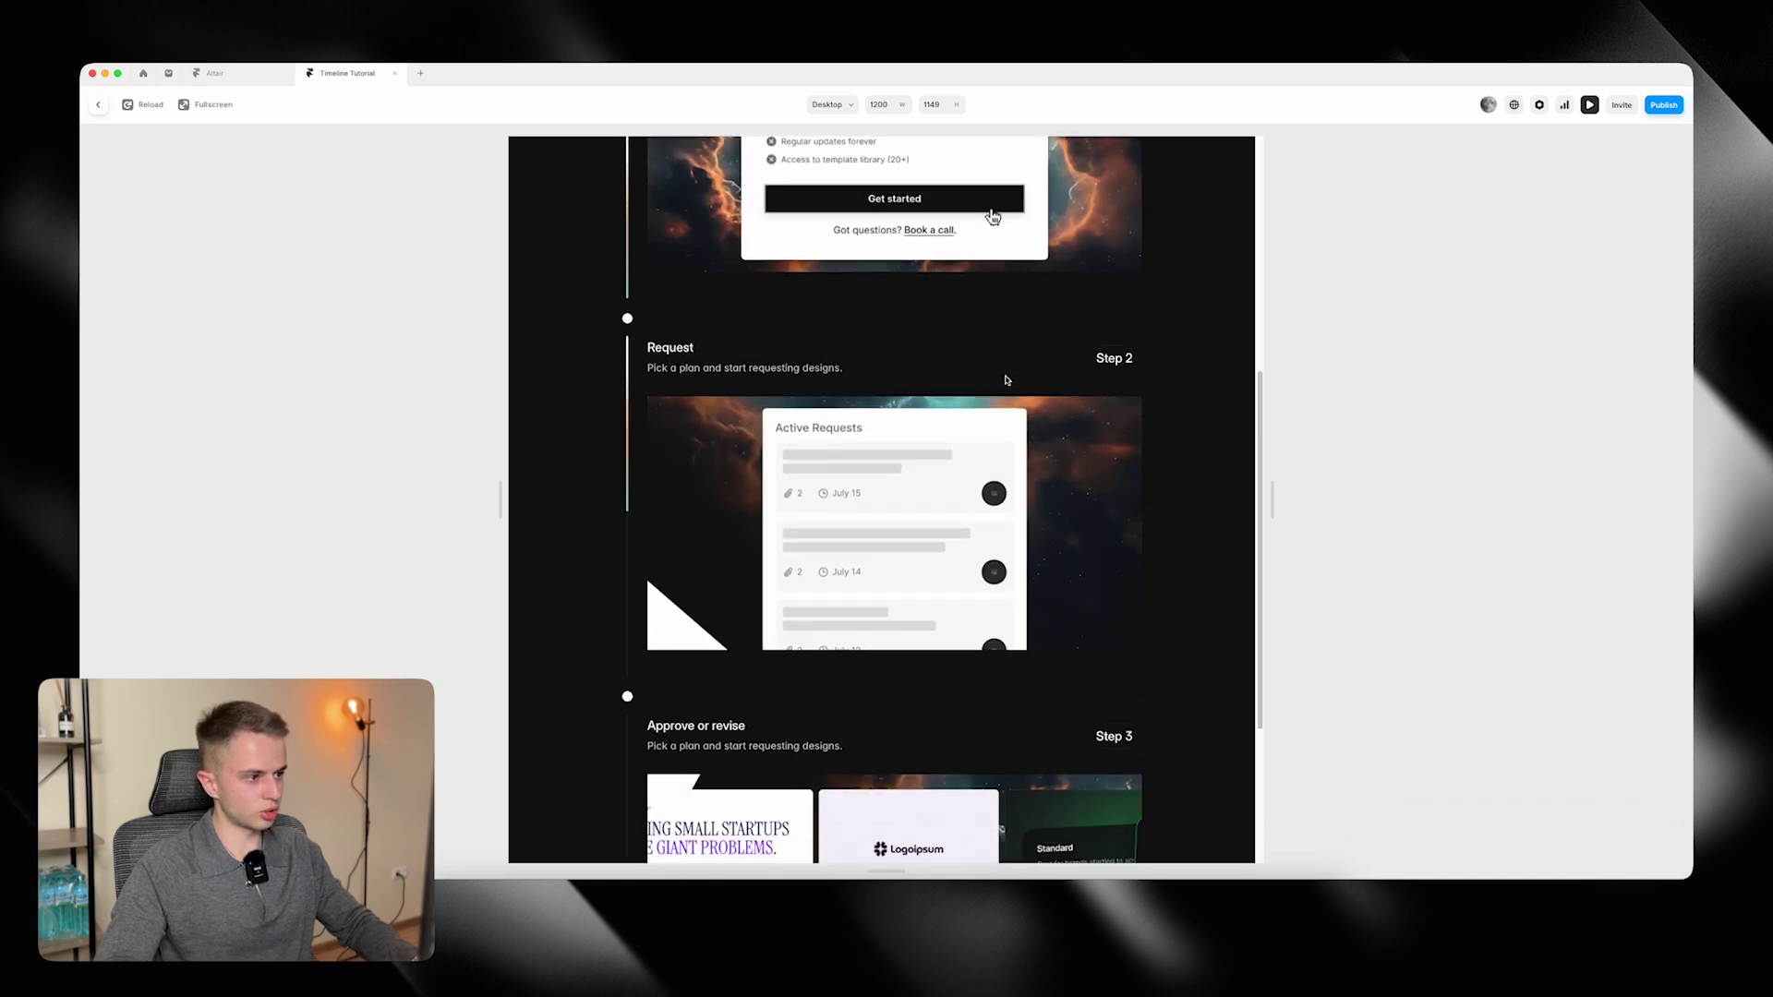
scroll(1005, 380, up, 3)
scroll(992, 408, down, 4)
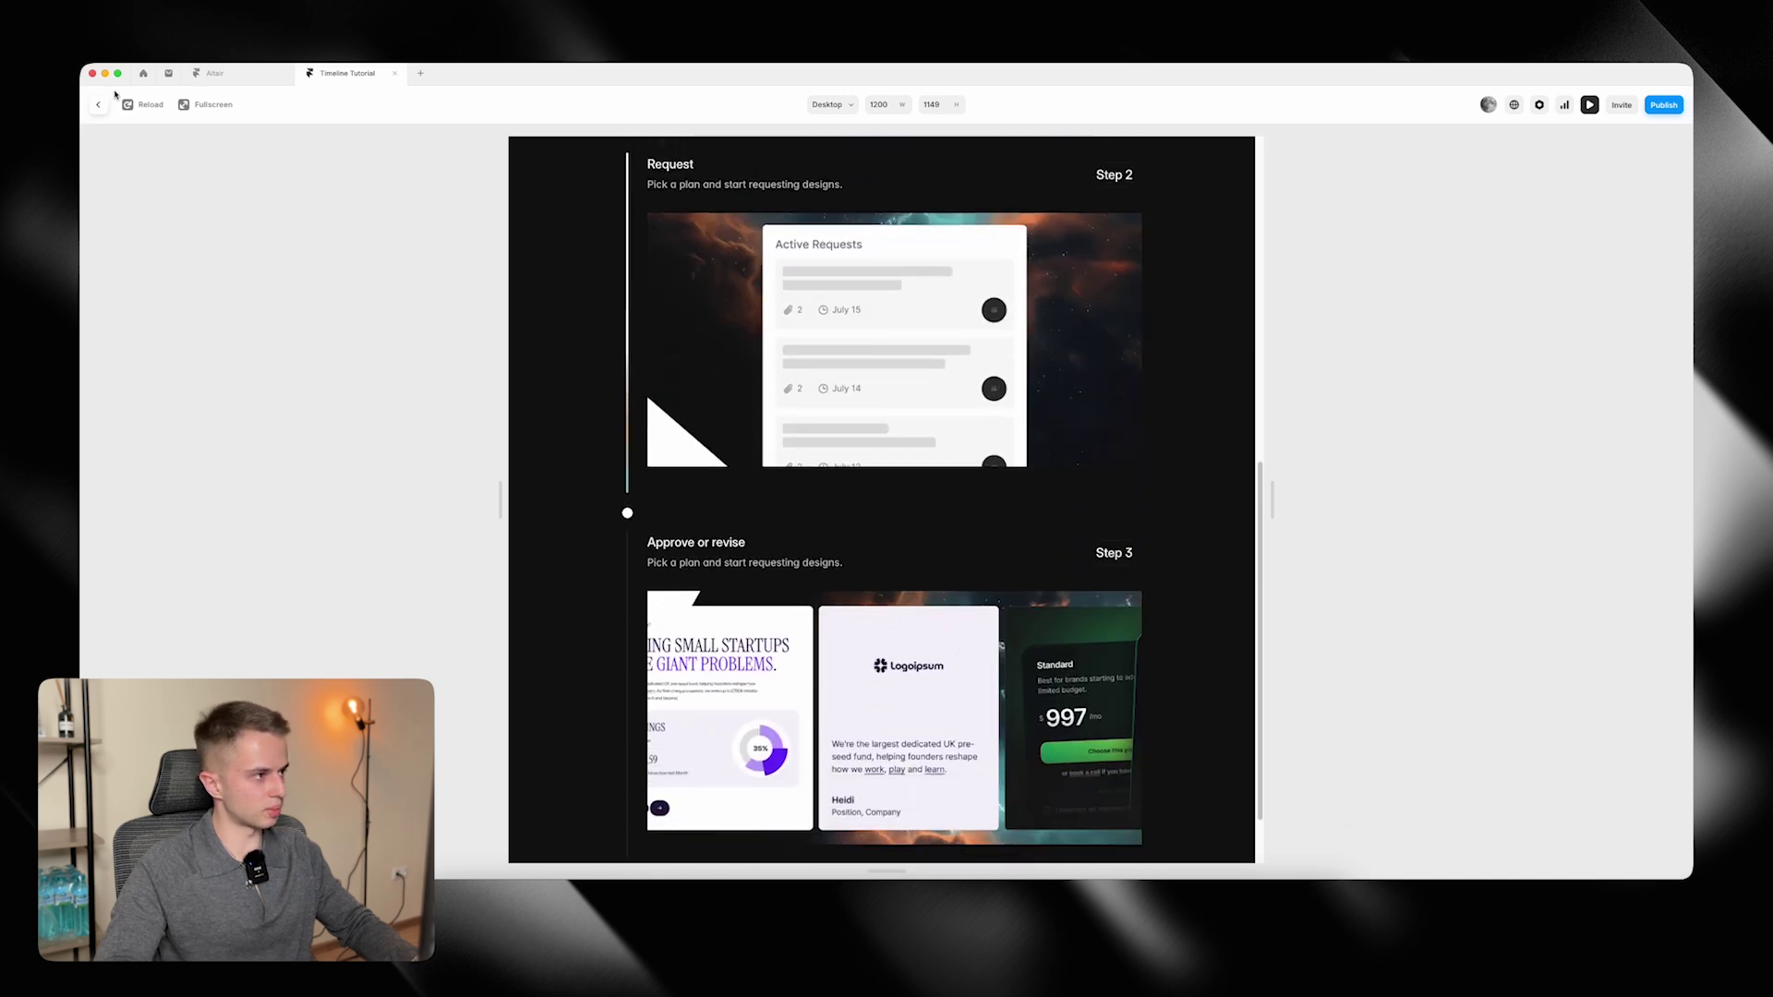
key(Escape)
Replace the dot in Step Wrapper 3's progress bar with a copy of the second step's Grey Dot.
scroll(619, 309, down, 3)
click(181, 410)
scroll(768, 376, down, 3)
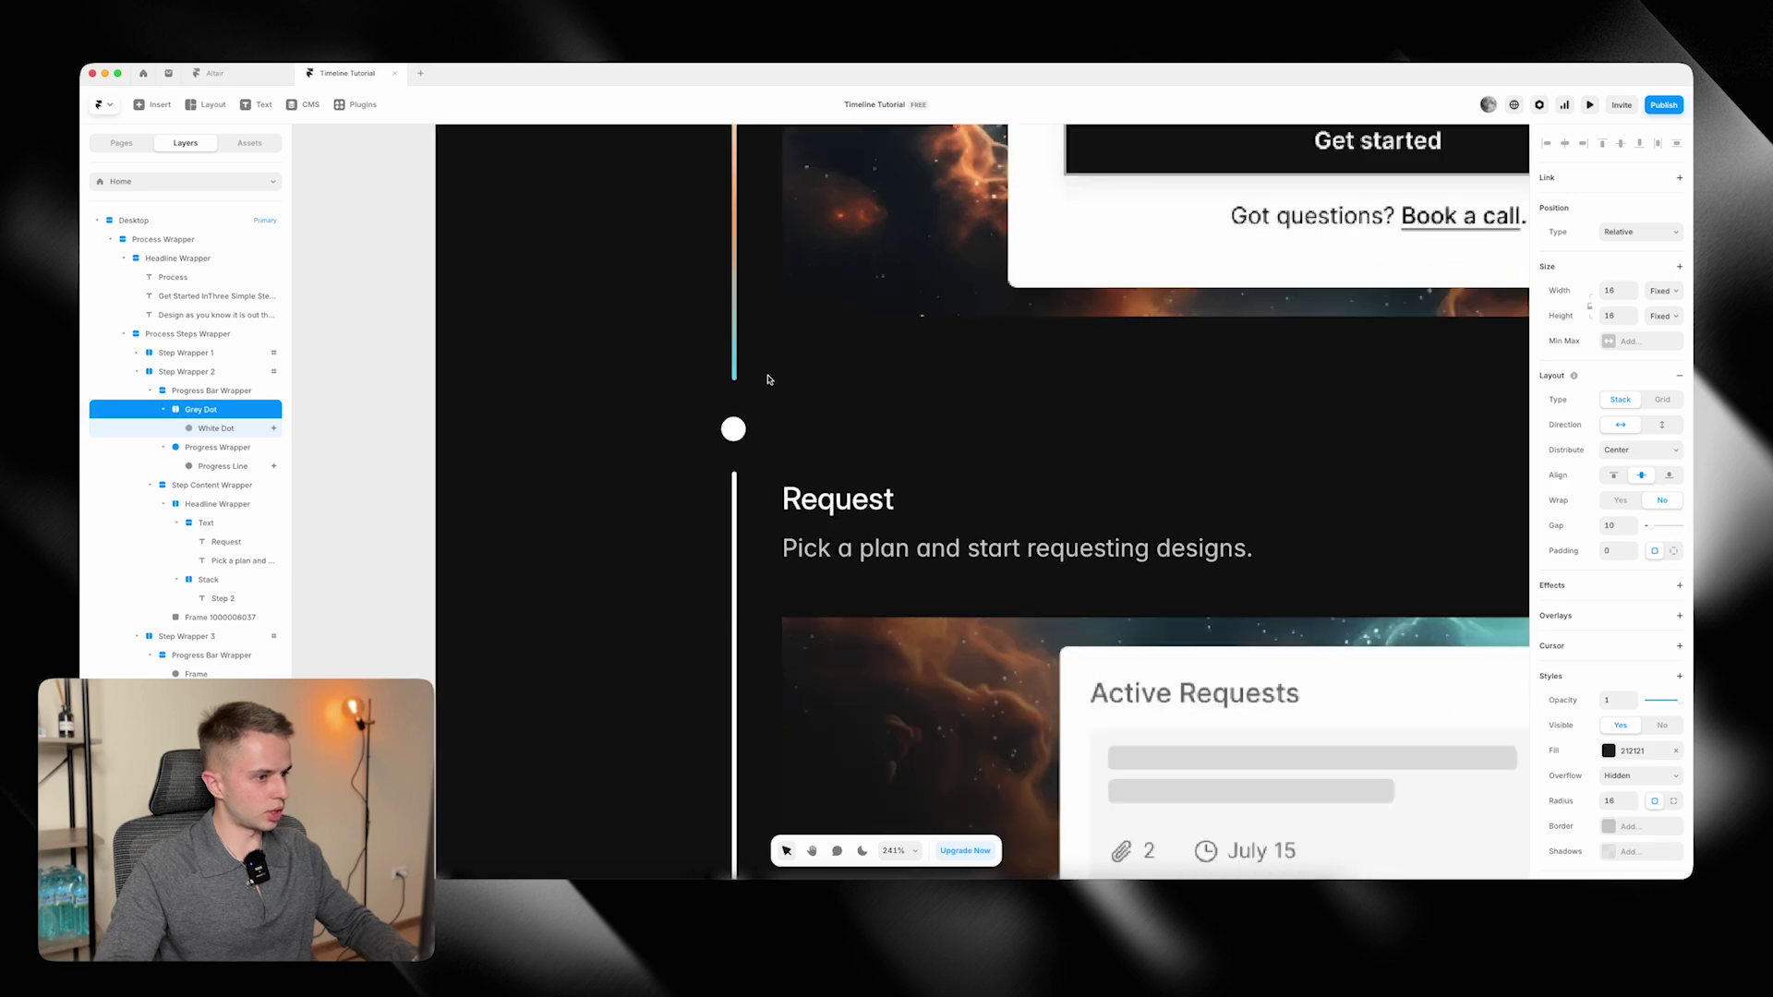
scroll(777, 371, down, 8)
click(739, 443)
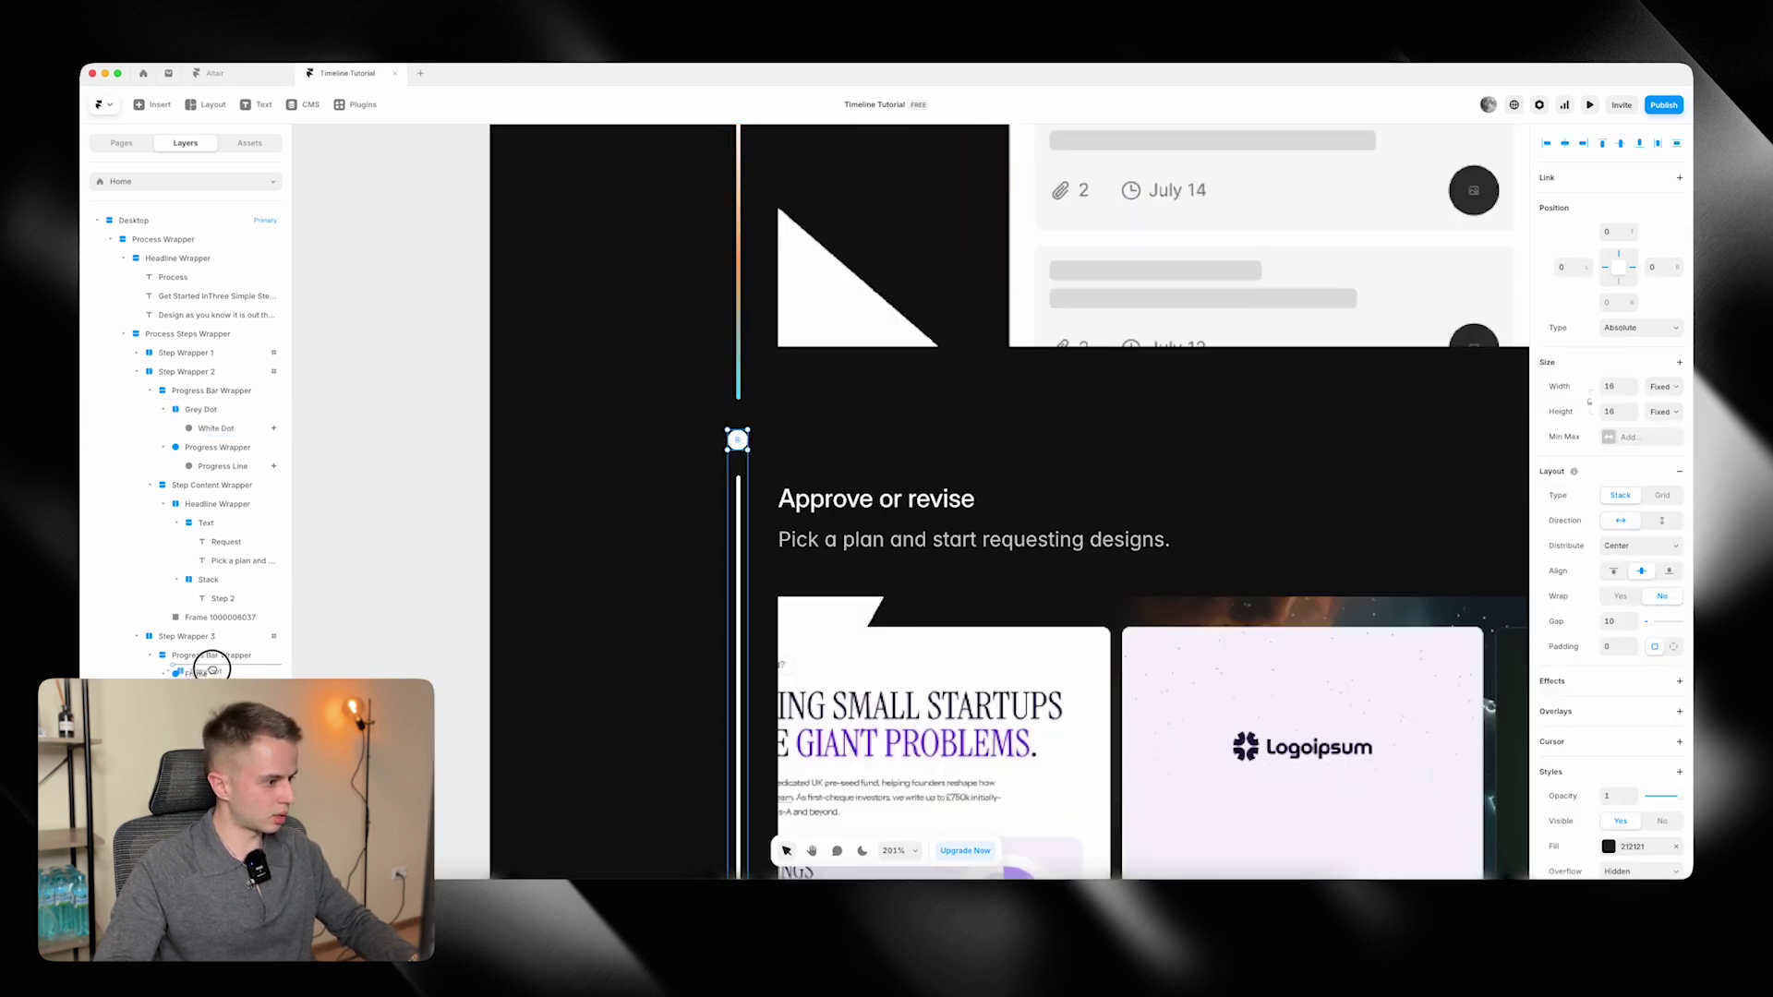
key(ctrl+v)
click(737, 486)
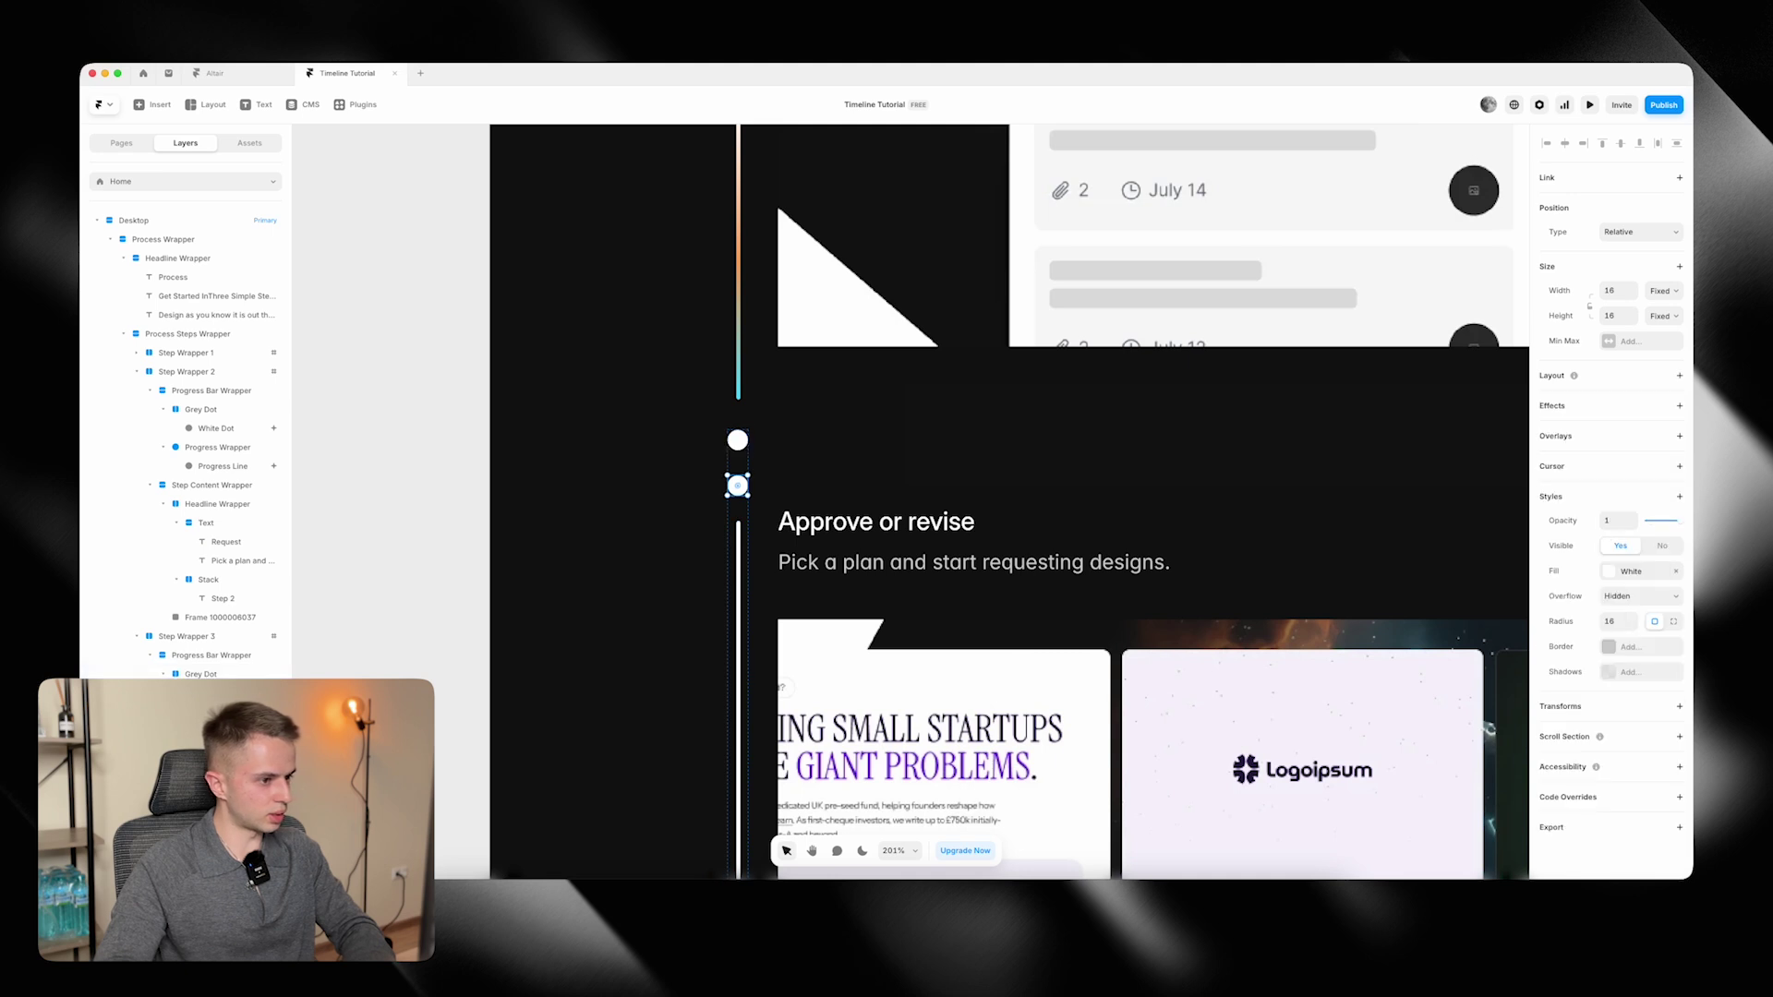
key(Delete)
click(738, 441)
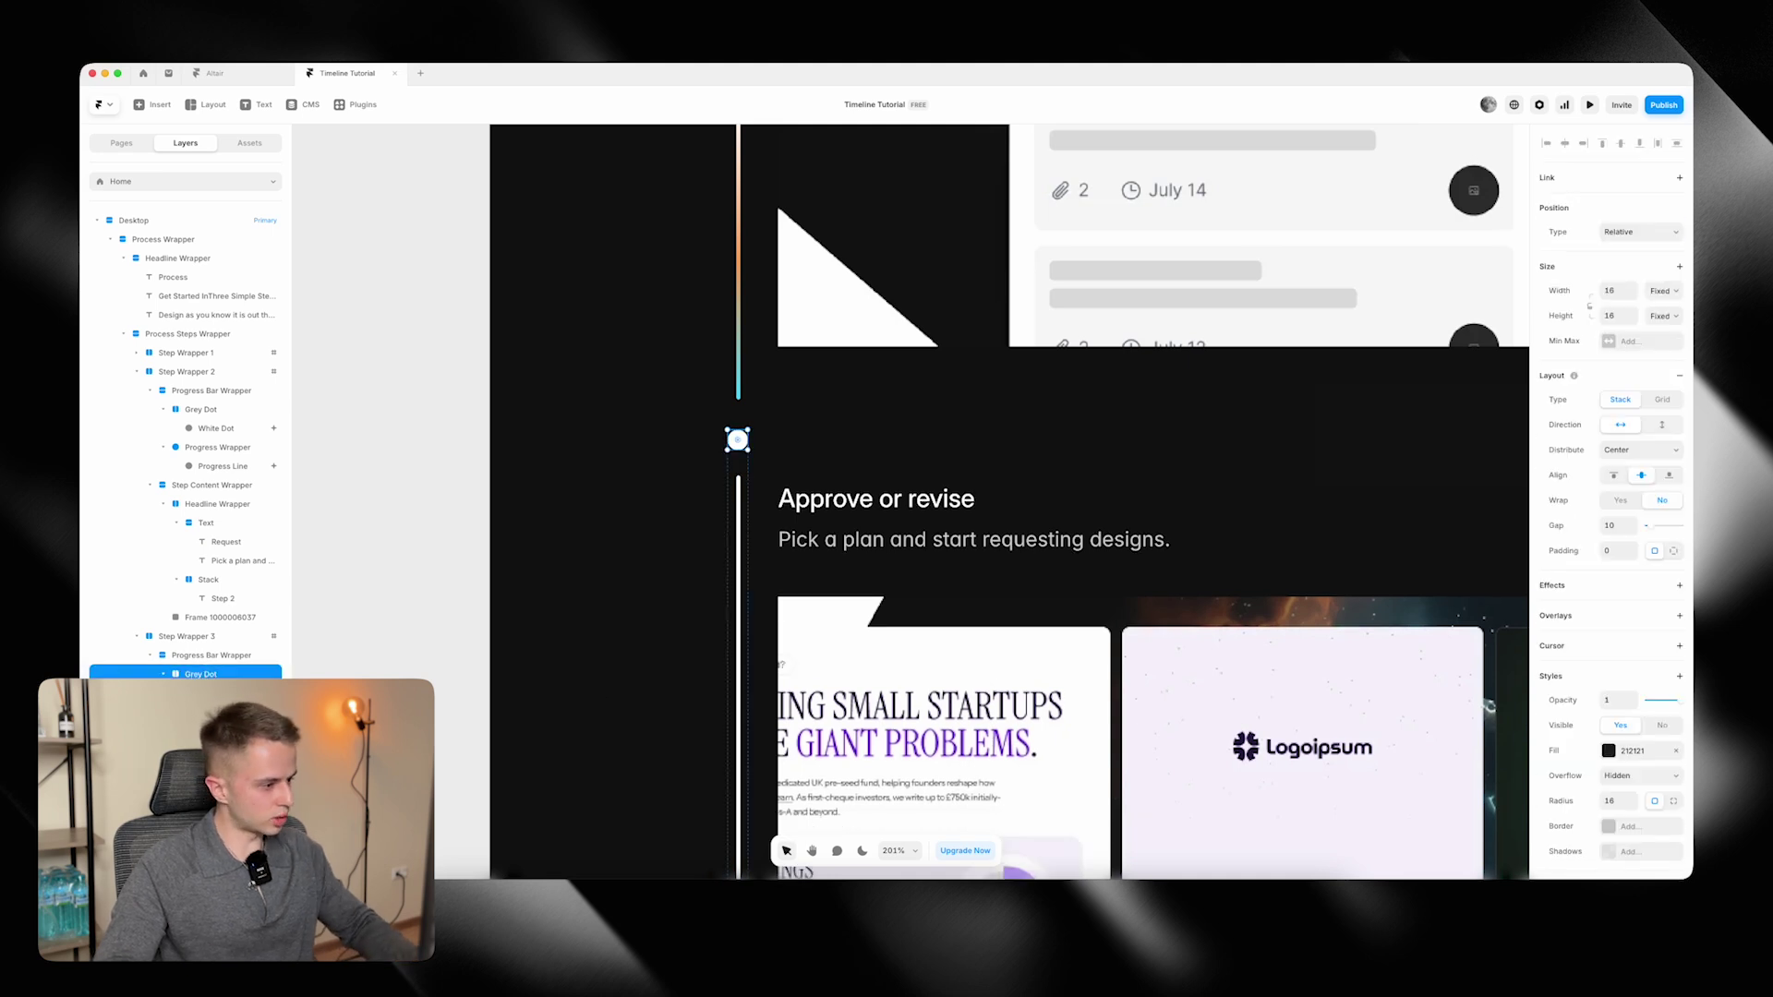
Set the third step's White Dot scroll animation to target the #step-3 section.
click(216, 693)
click(1628, 431)
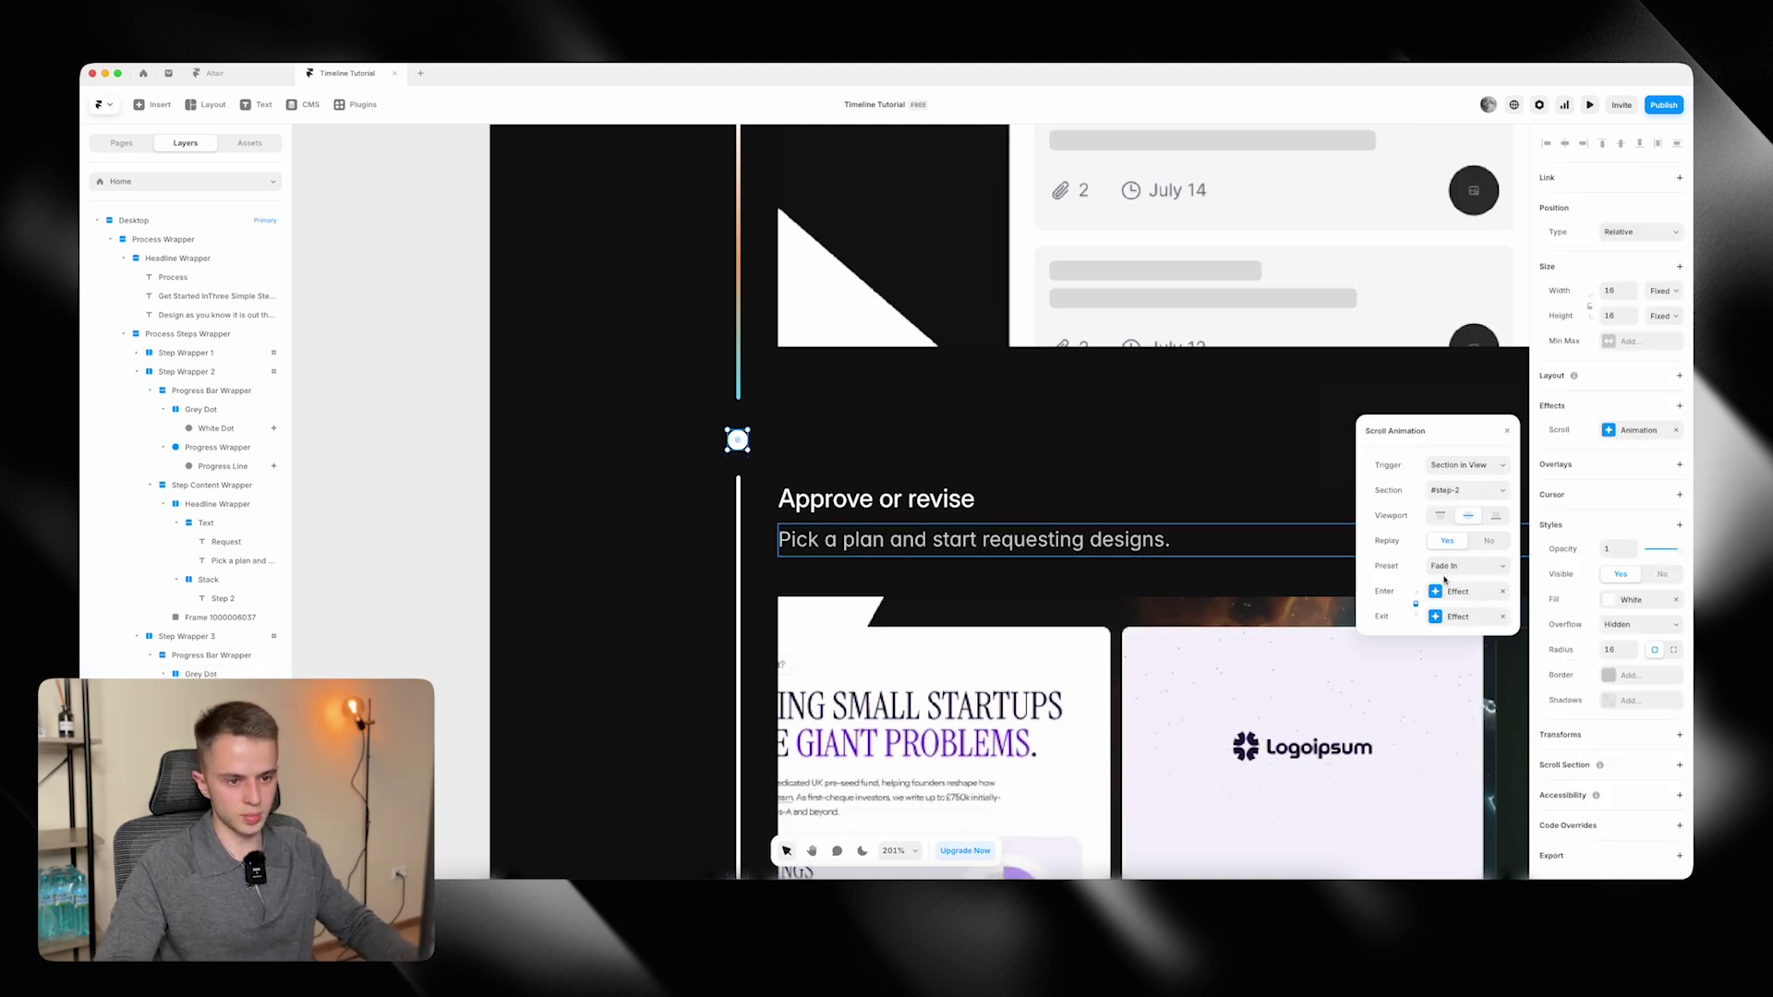
click(1473, 469)
click(1468, 502)
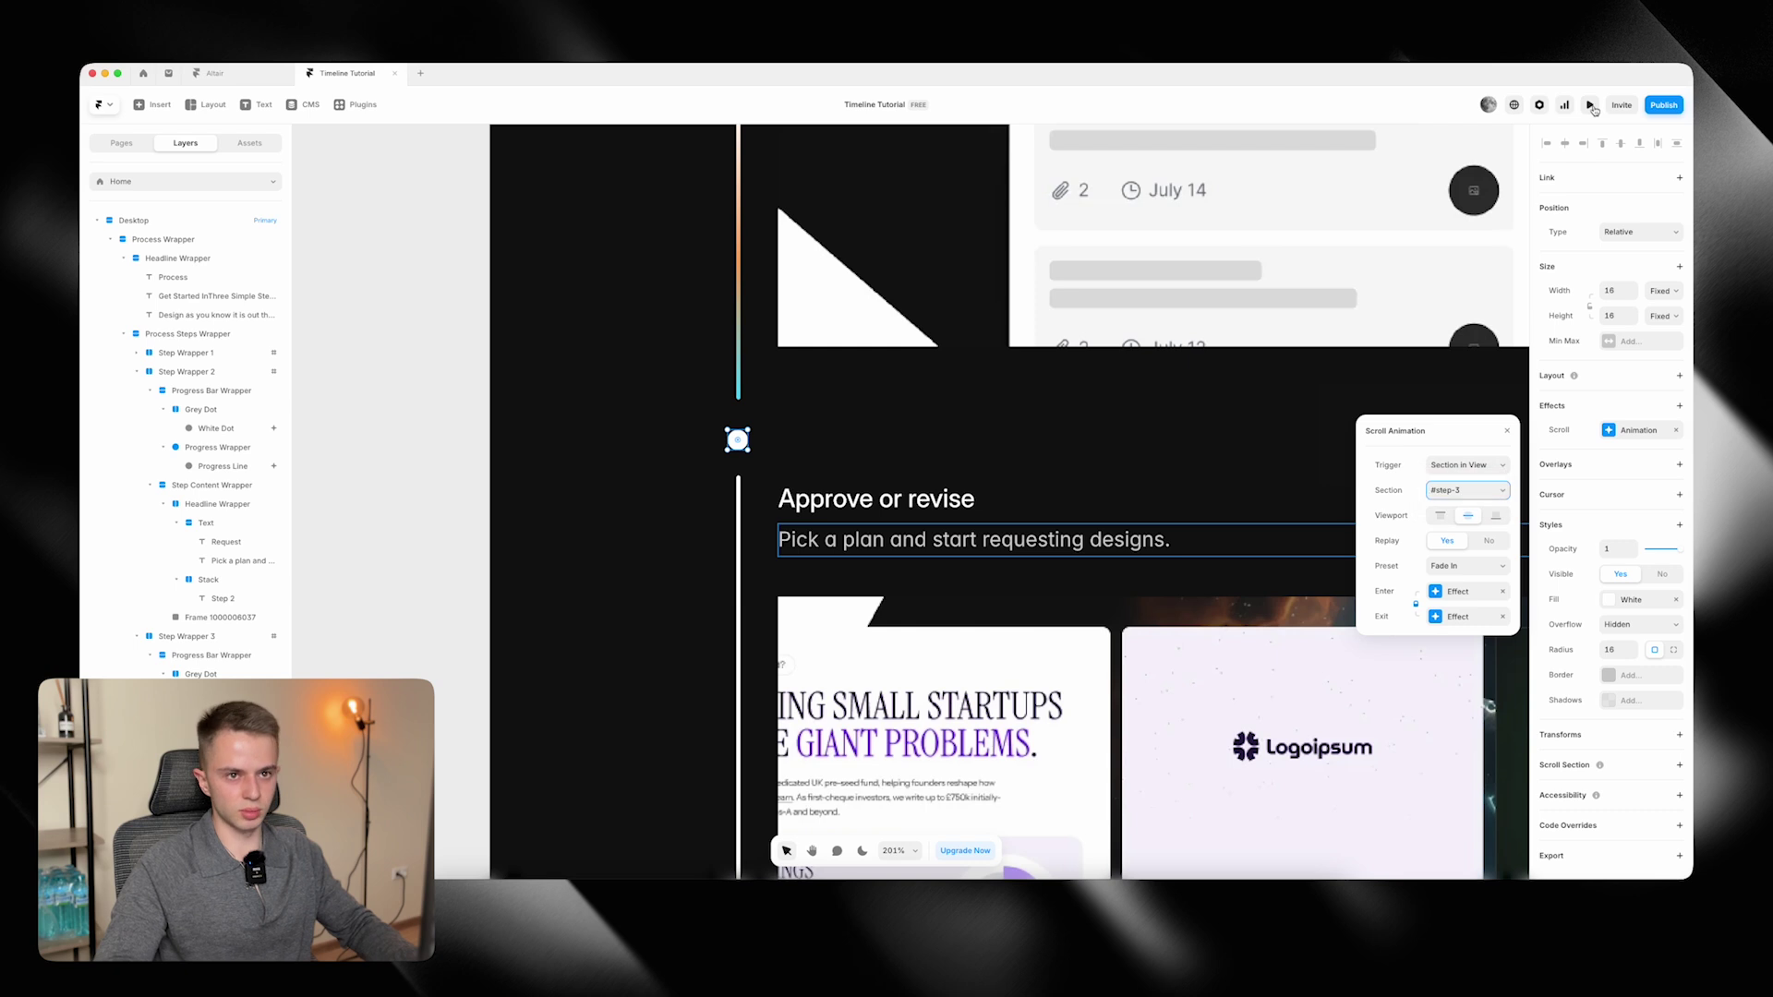
Preview the page at a width of 1976, scroll to the third step to check its dot, and return to the editor.
click(1590, 105)
drag(1267, 500, 1517, 499)
scroll(1150, 437, down, 5)
scroll(1150, 437, down, 5)
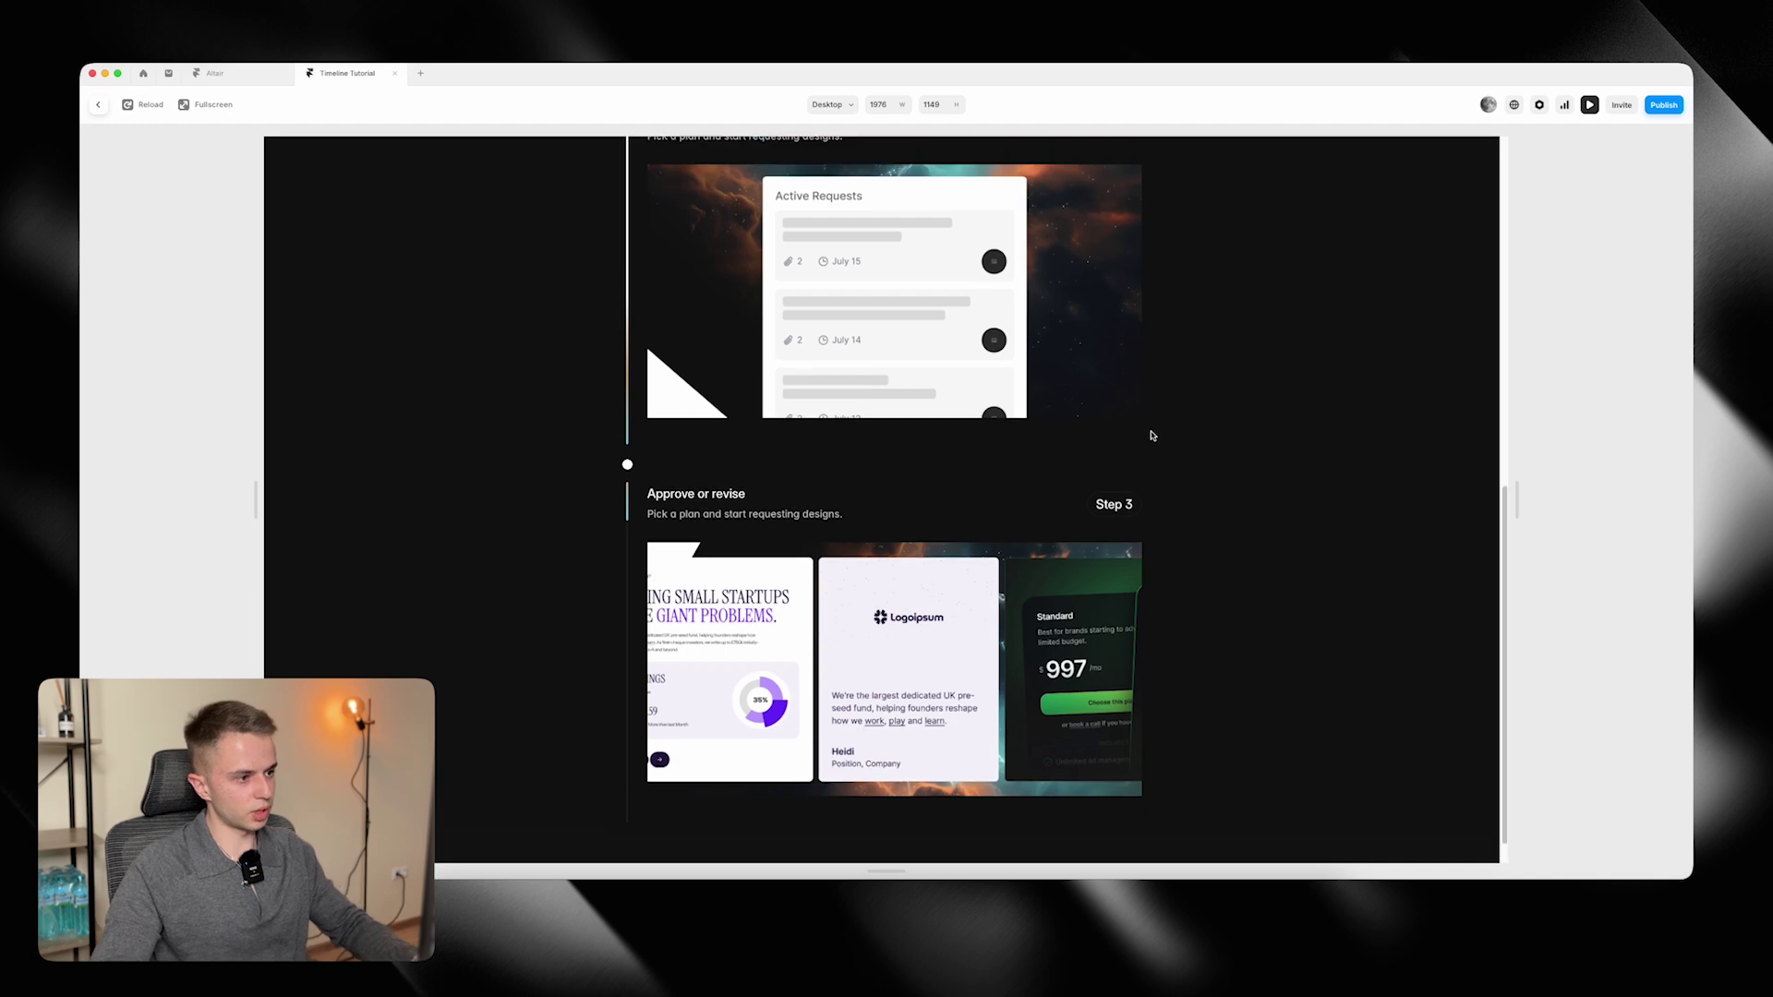
key(Escape)
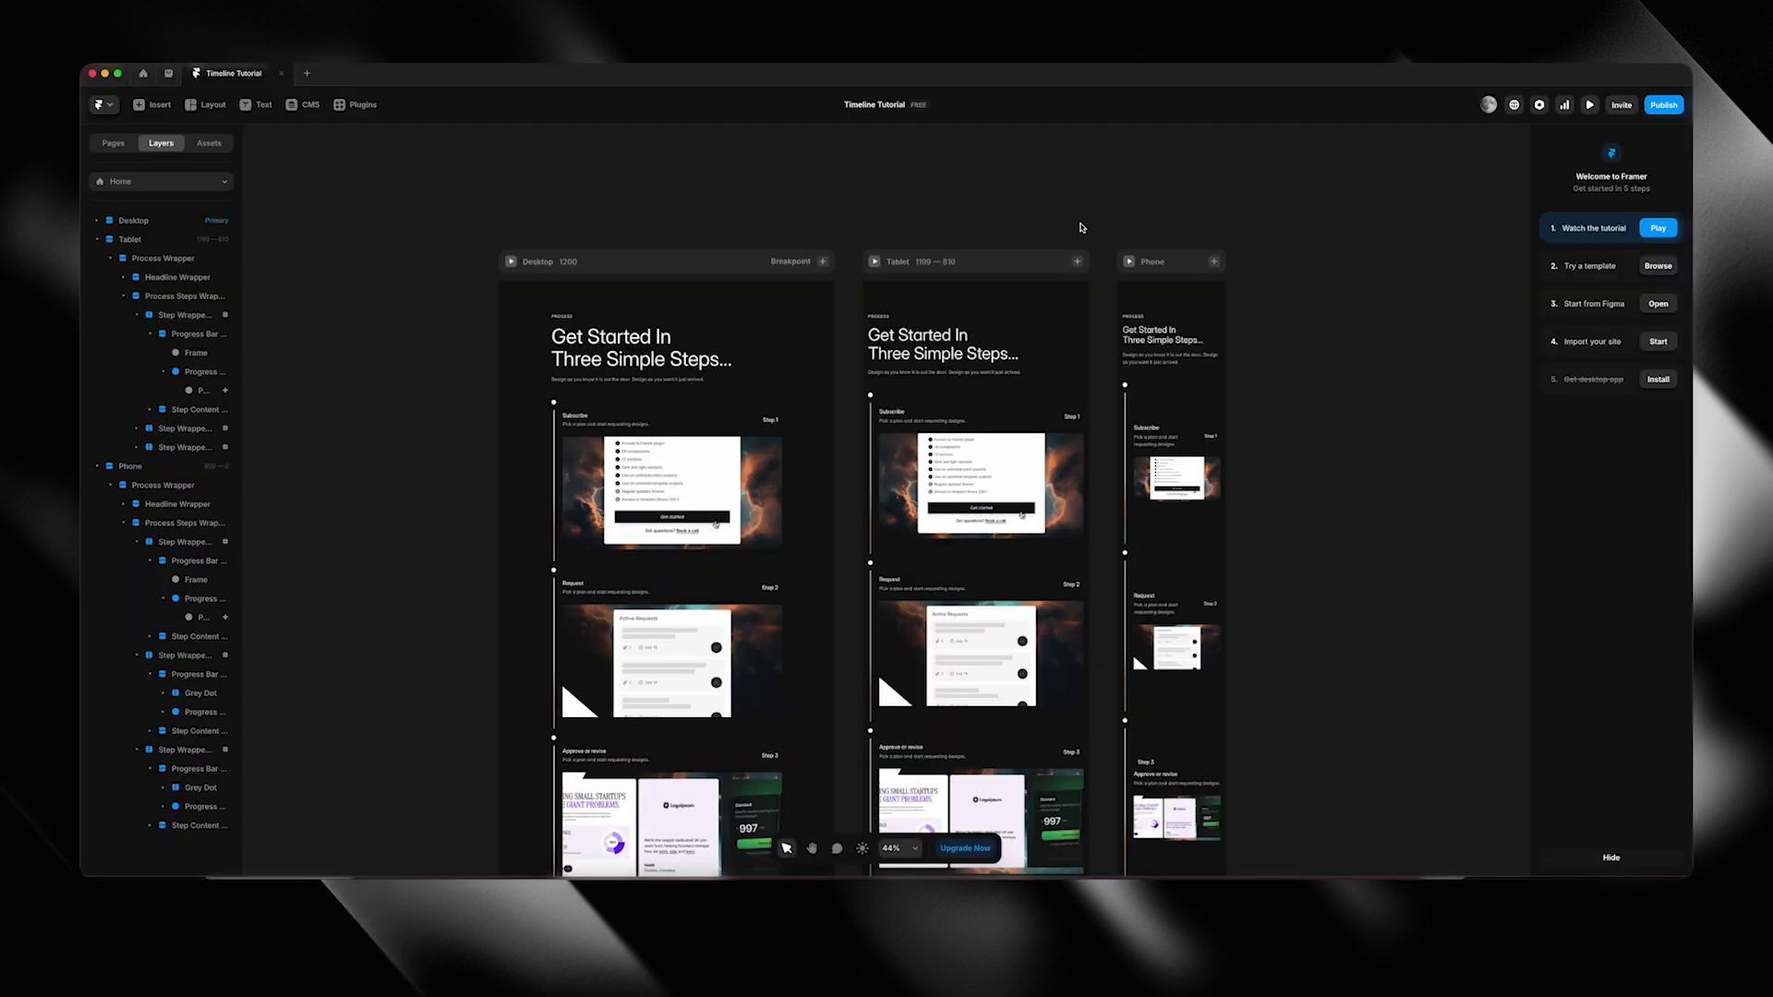
Review the Desktop, Tablet and Phone layouts and select the first step's progress bar wrapper on Desktop.
scroll(1081, 227, down, 1)
scroll(1082, 227, right, 1)
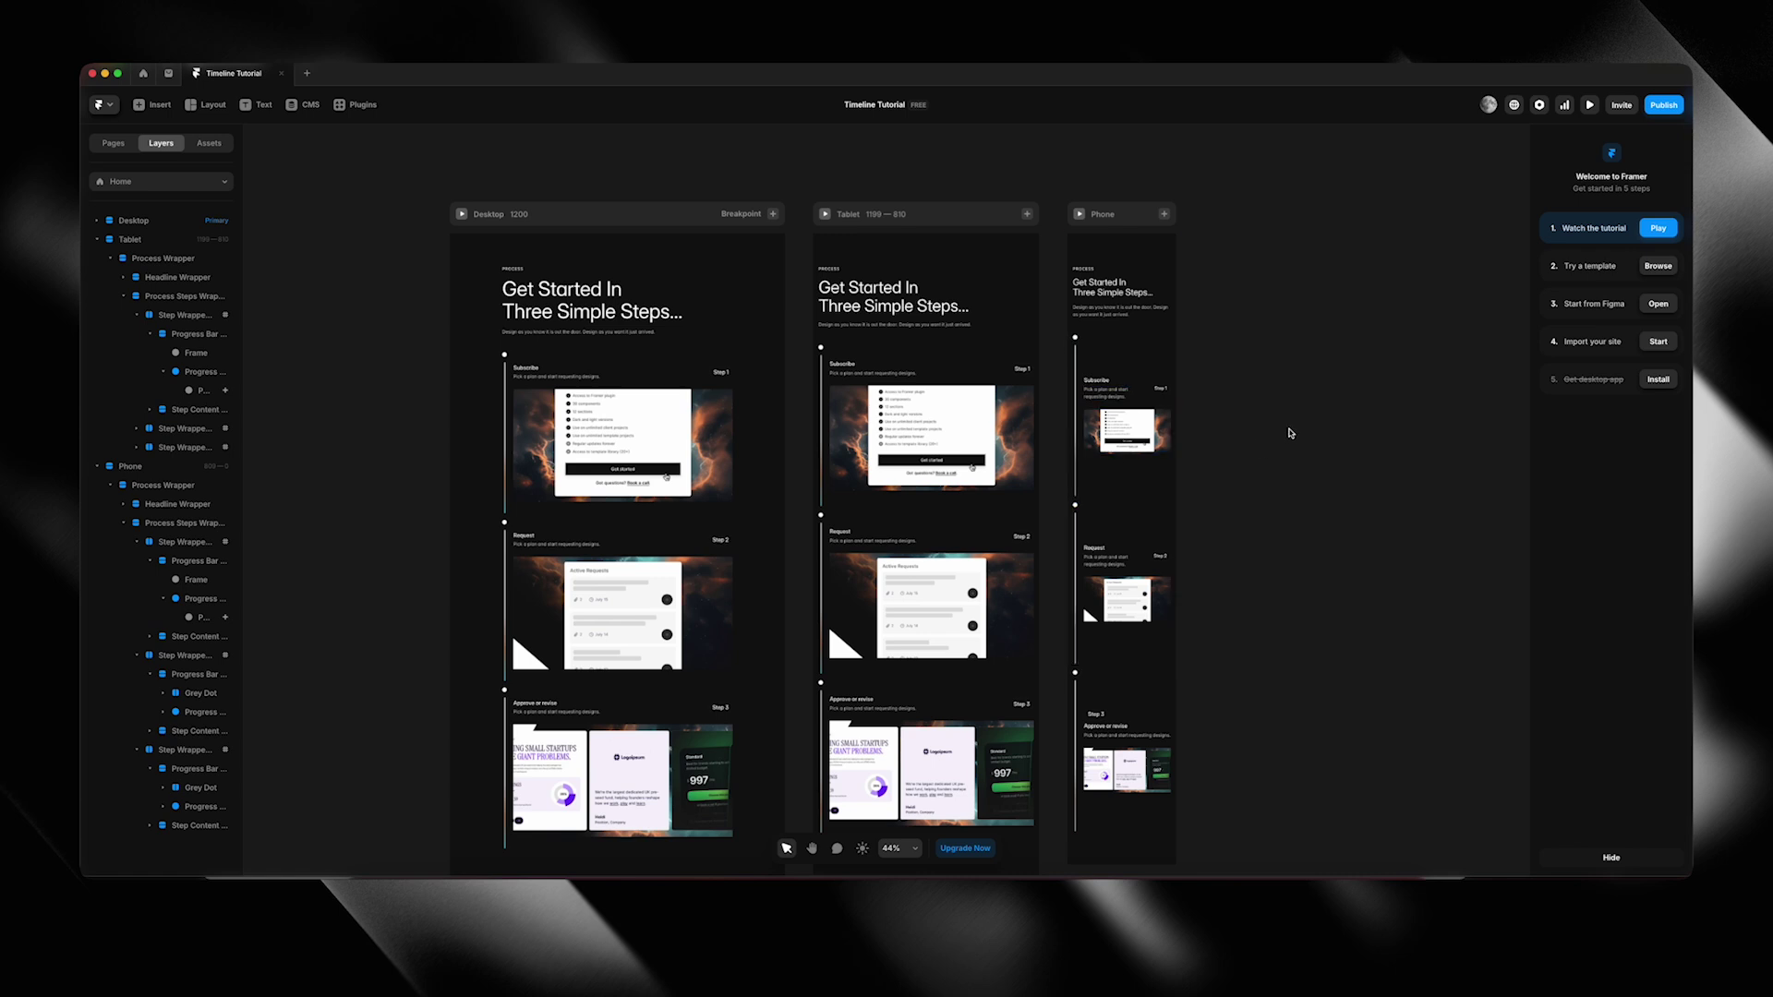
scroll(1241, 357, down, 1)
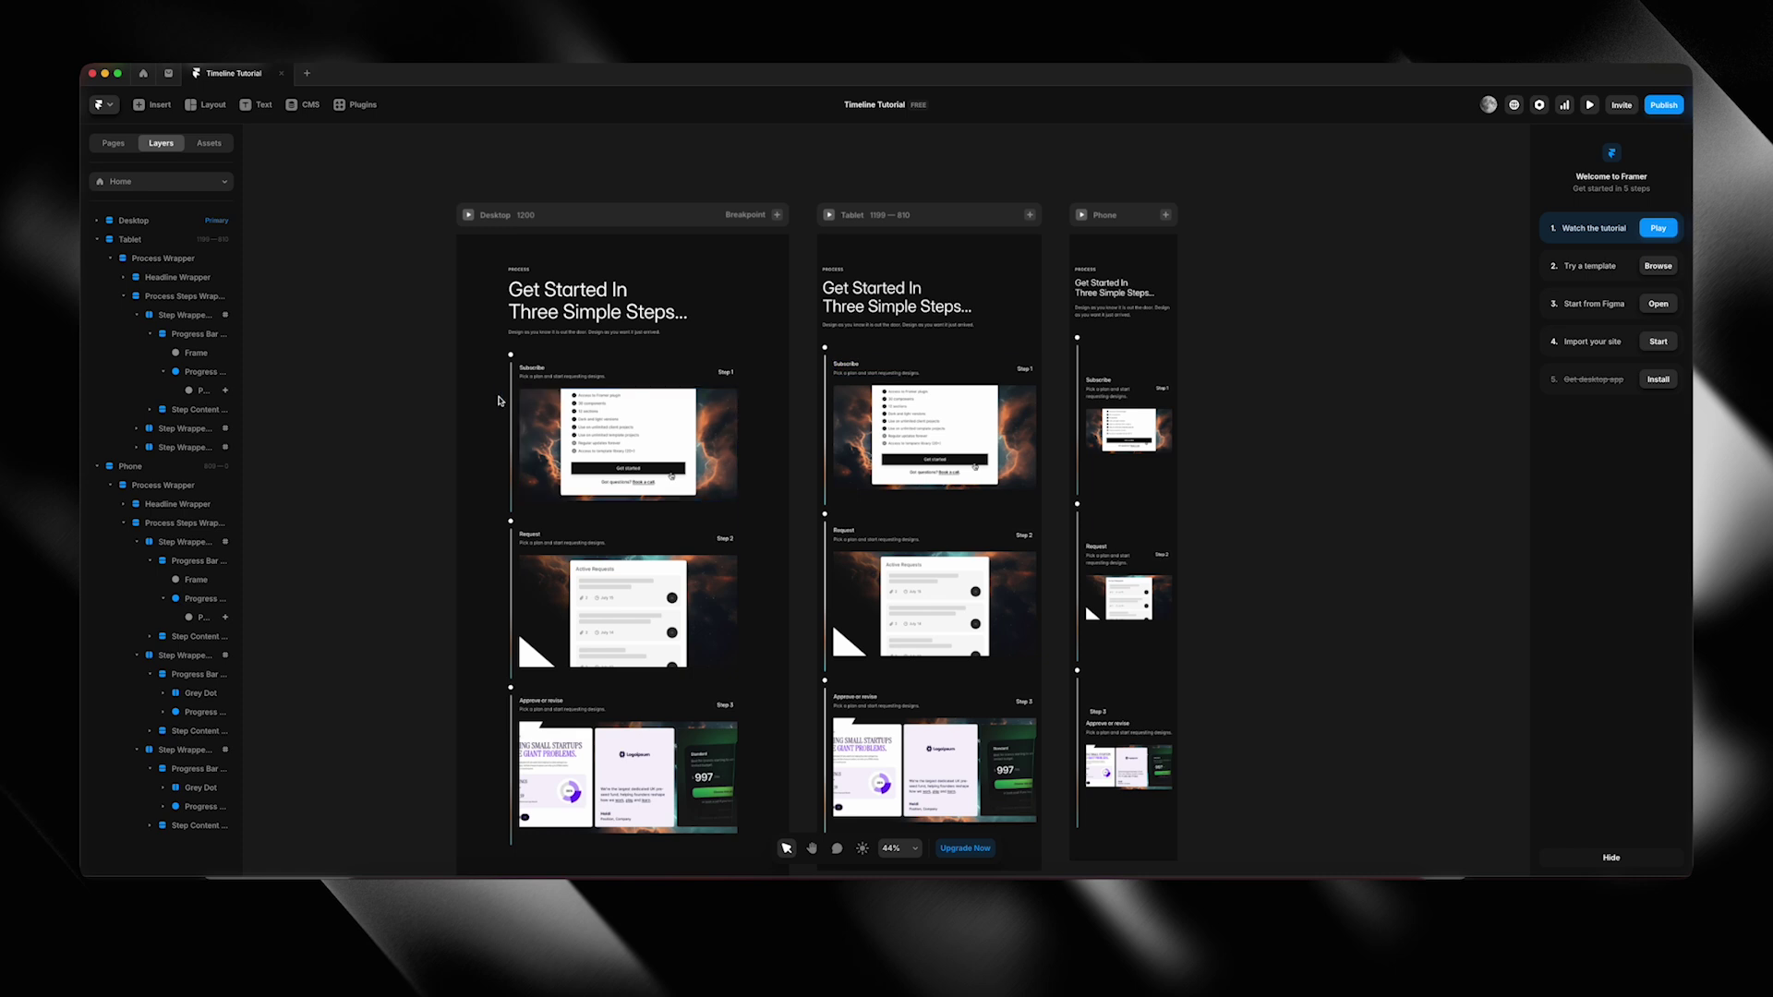
click(512, 395)
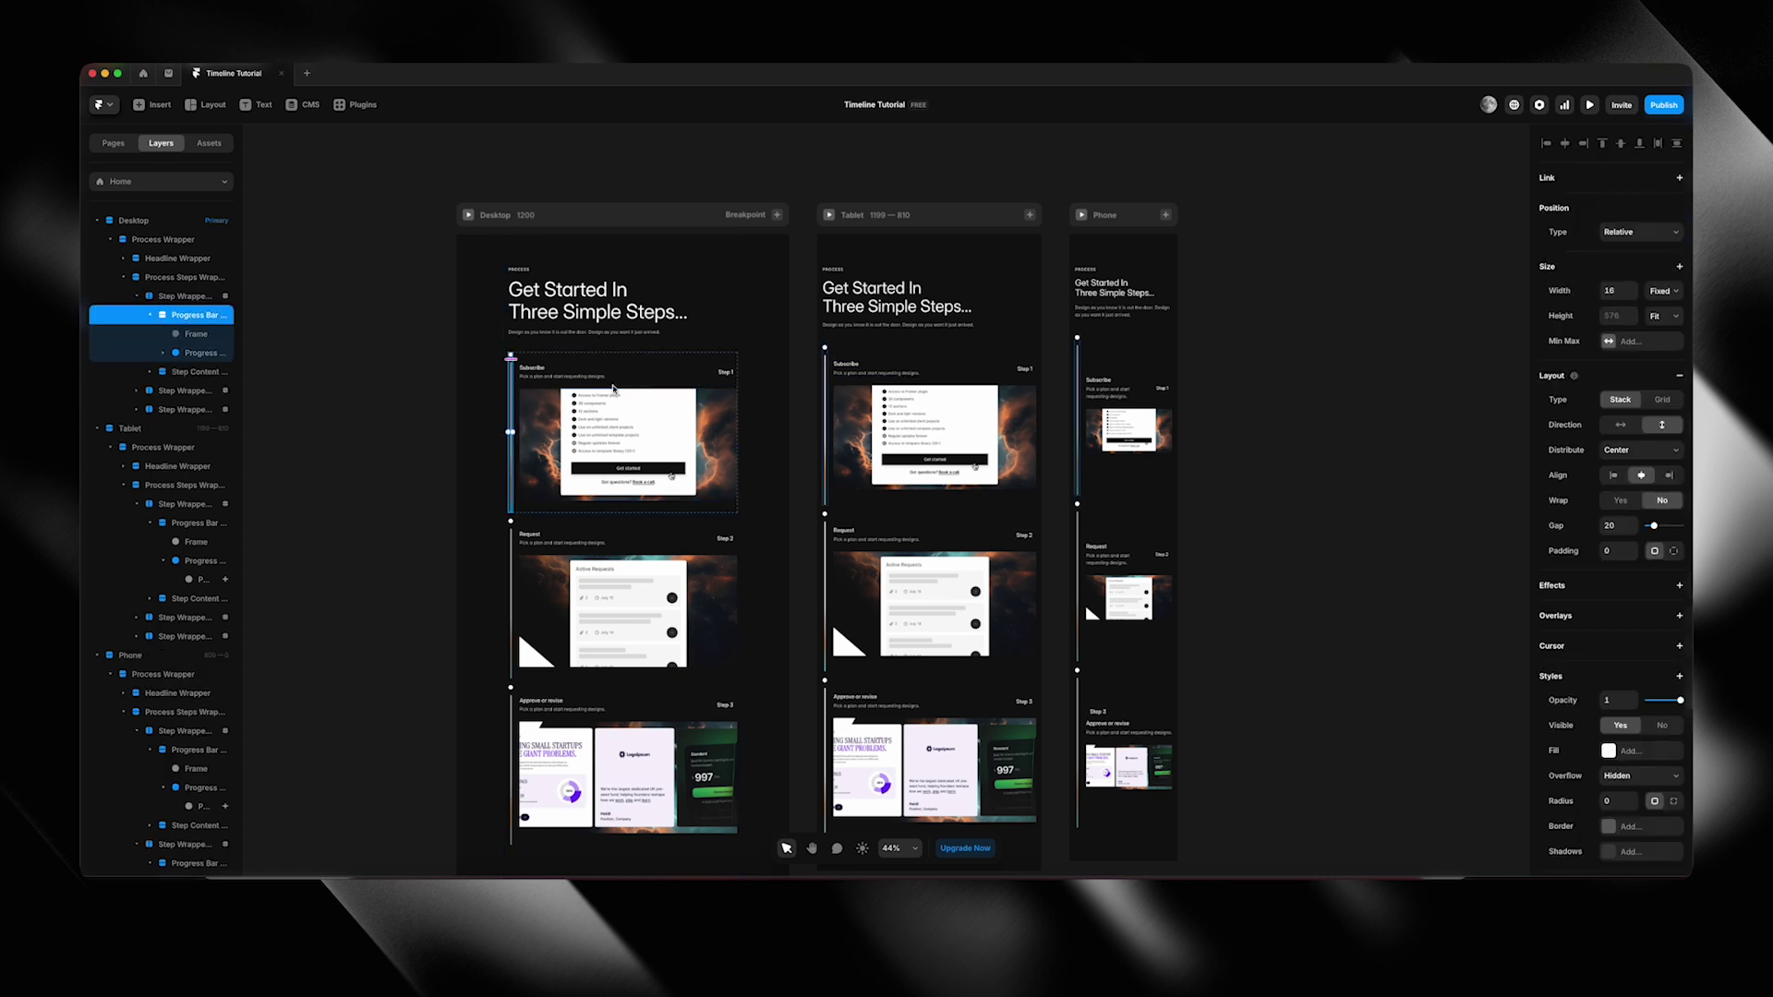
Set the height of the first step's progress line on the Phone breakpoint to 320.
scroll(930, 349, down, 1)
scroll(928, 346, up, 3)
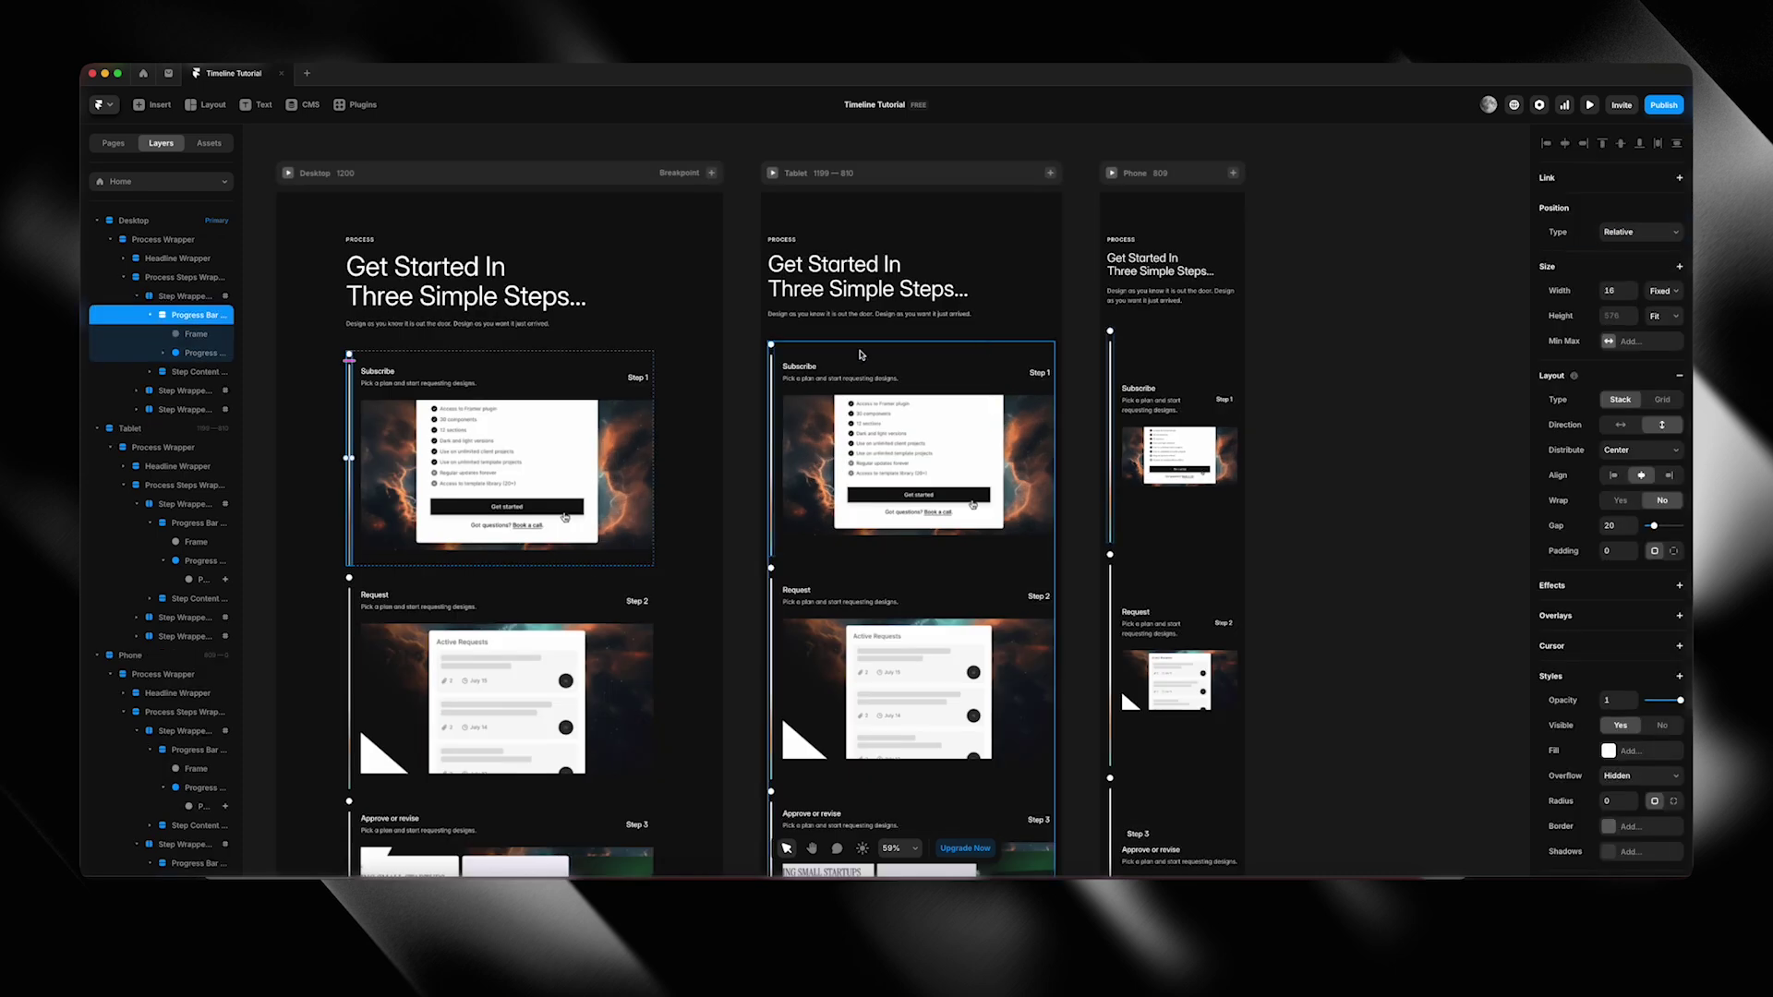
scroll(807, 368, up, 5)
drag(1425, 360, 1013, 467)
scroll(862, 406, down, 4)
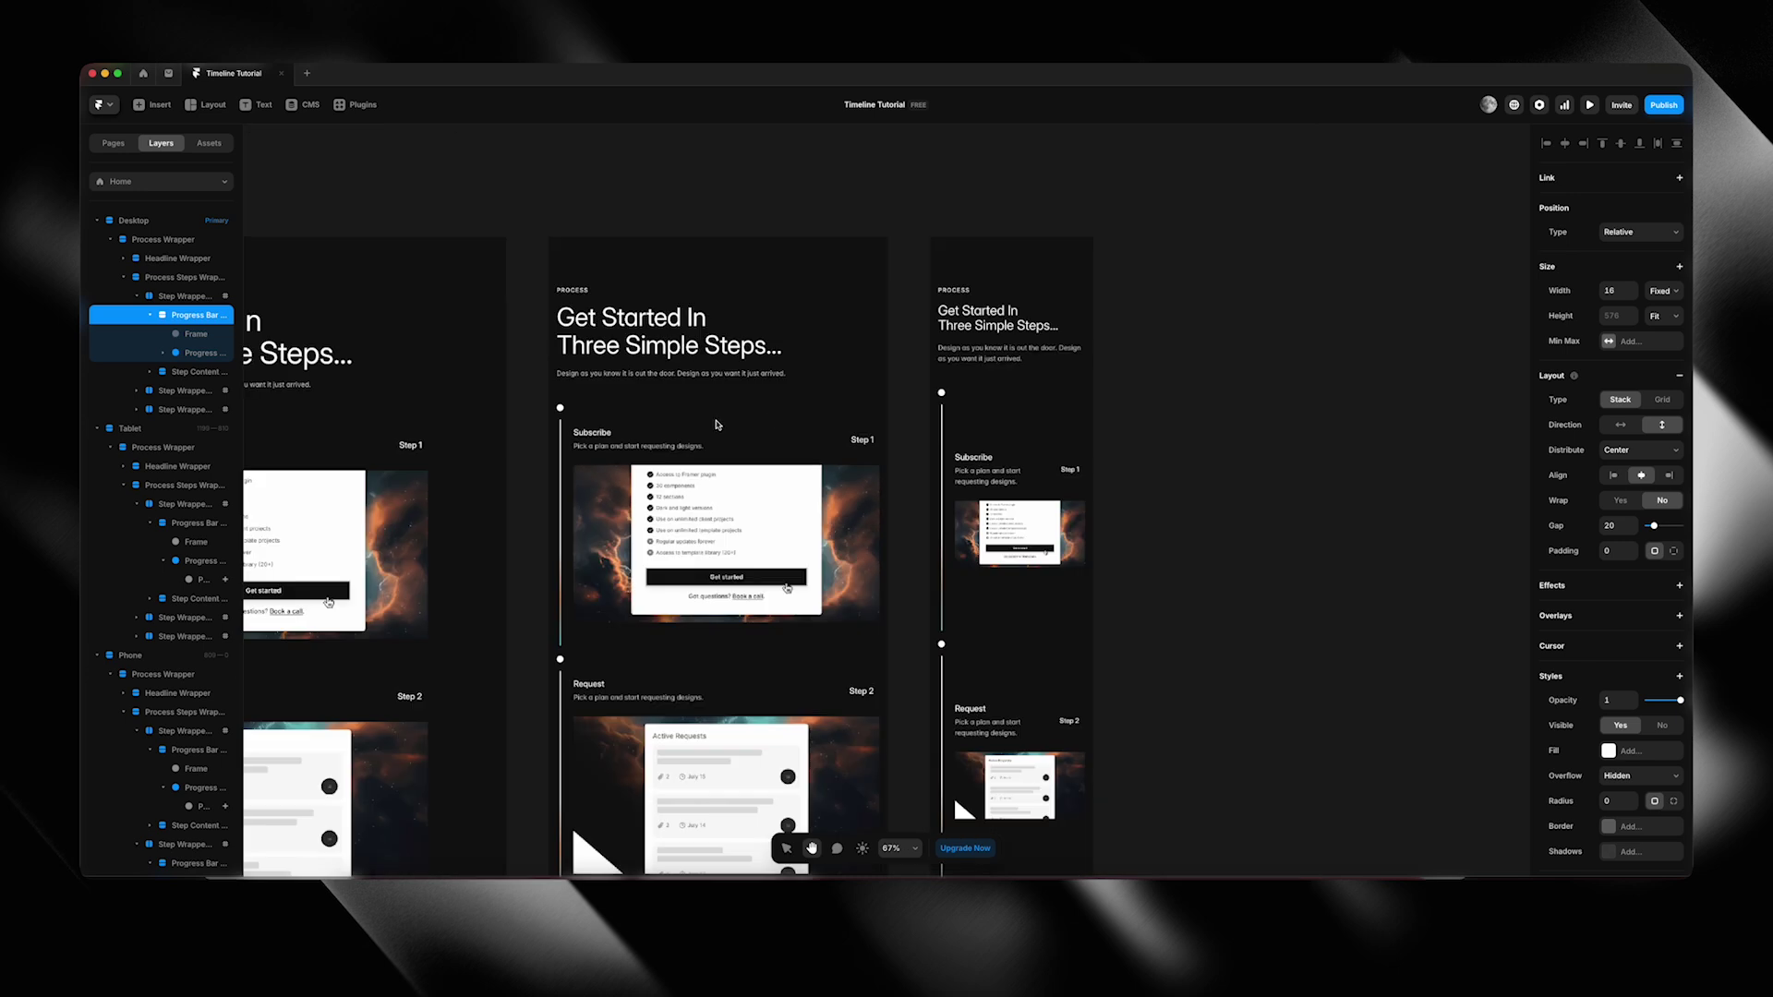
scroll(717, 425, up, 2)
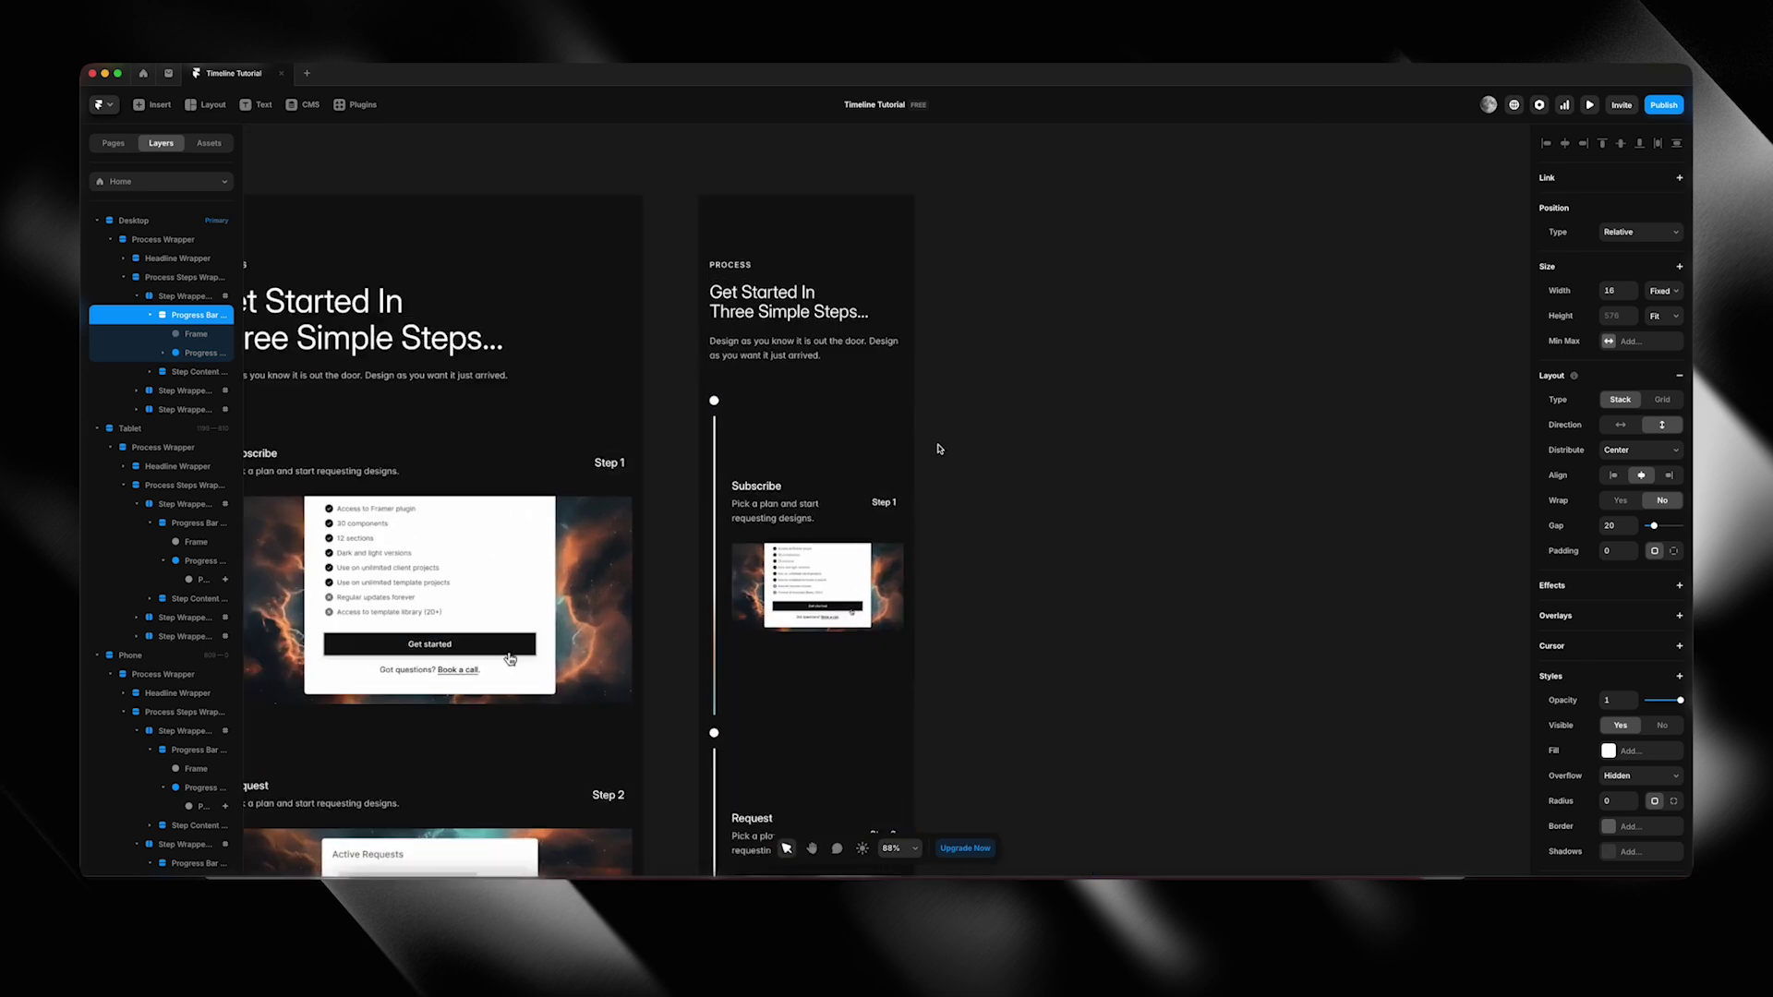
click(716, 432)
click(200, 790)
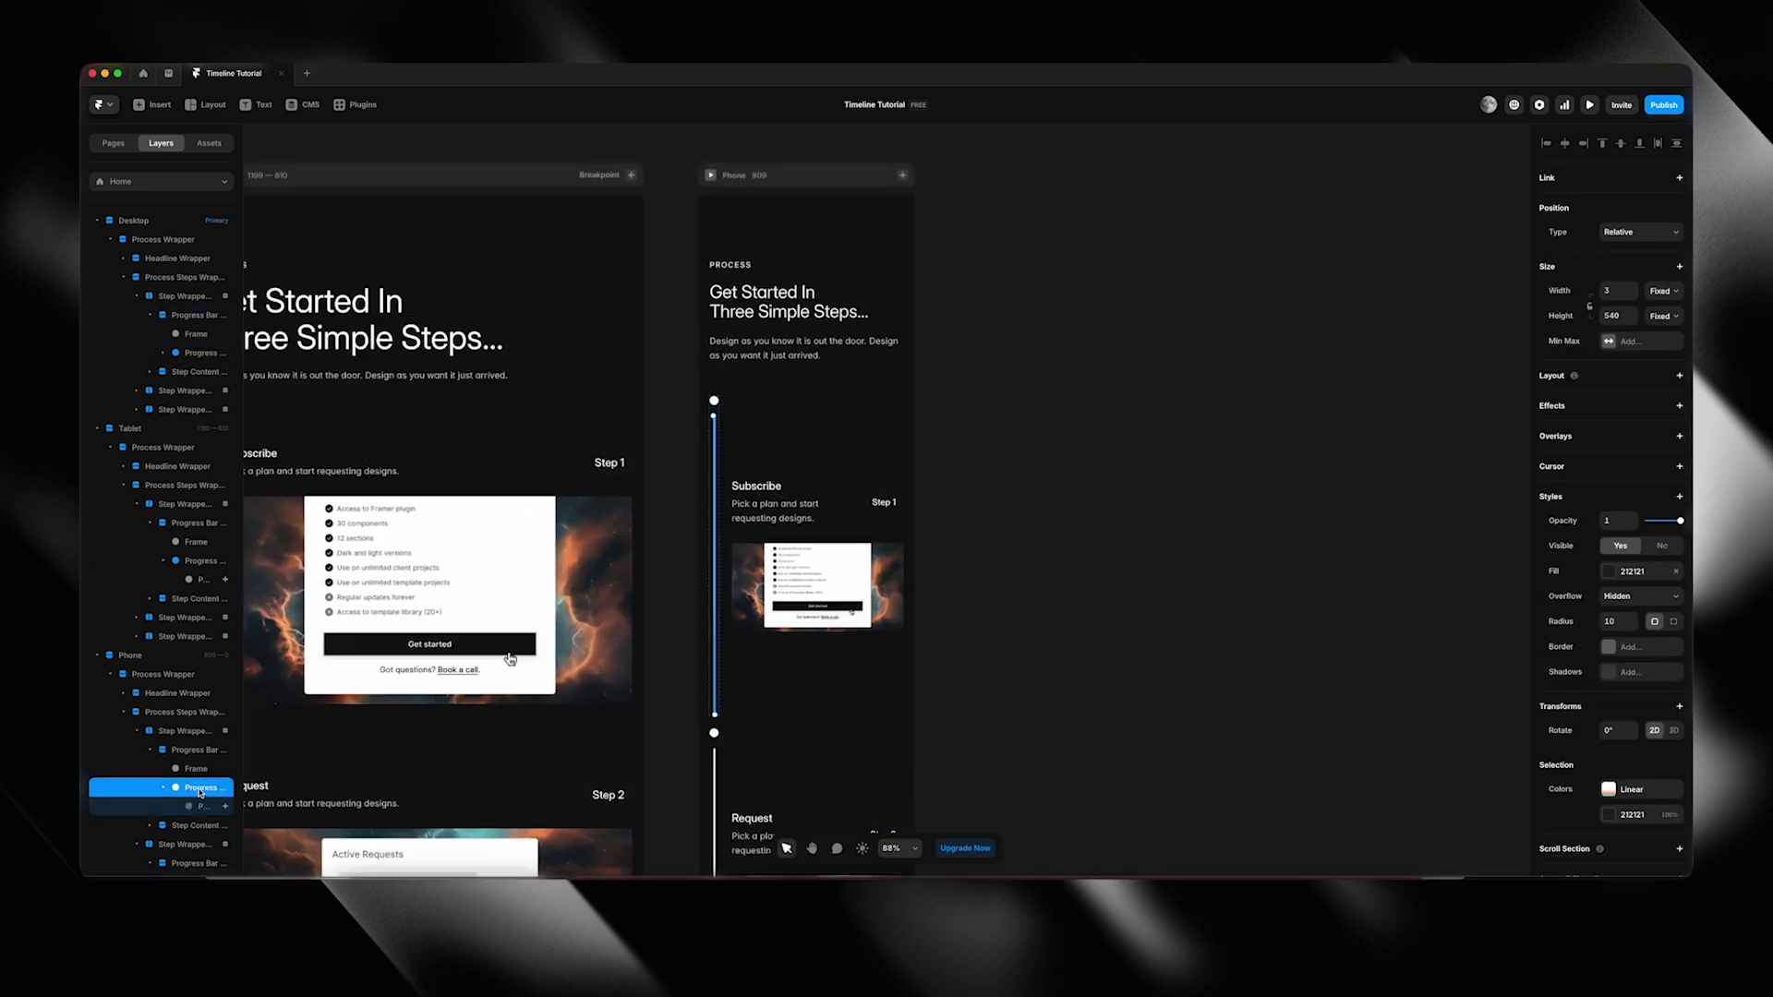
scroll(195, 787, down, 1)
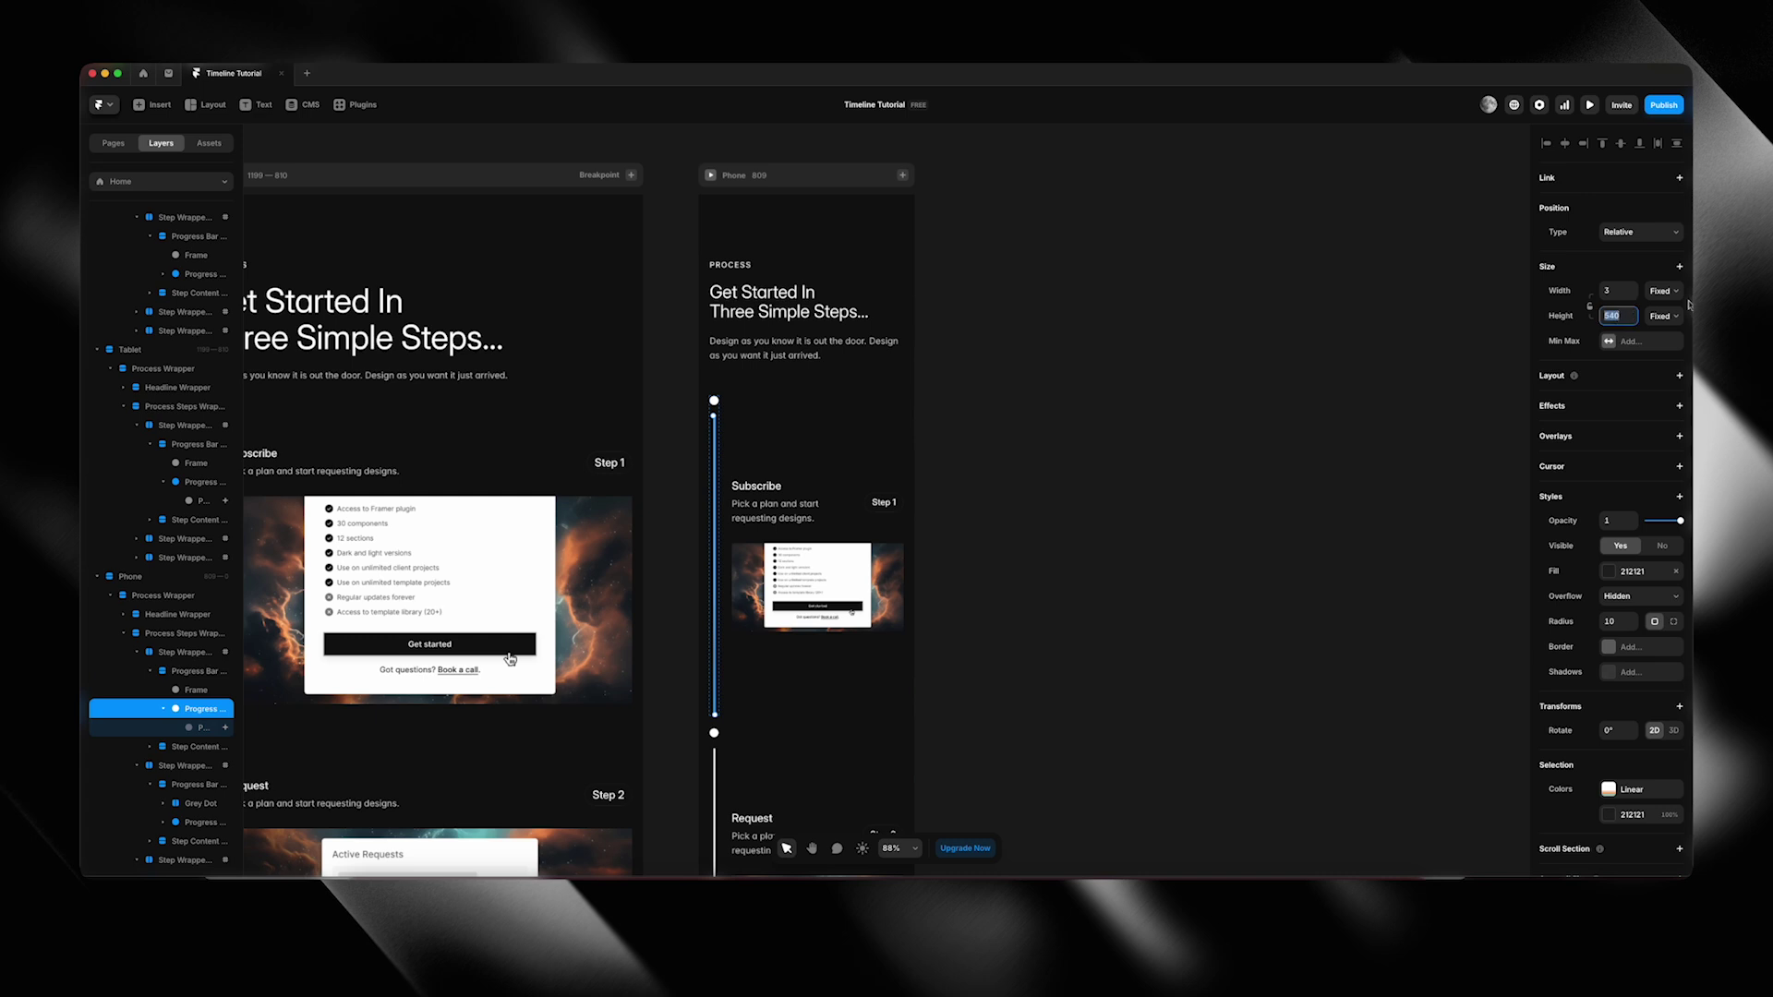
text(360)
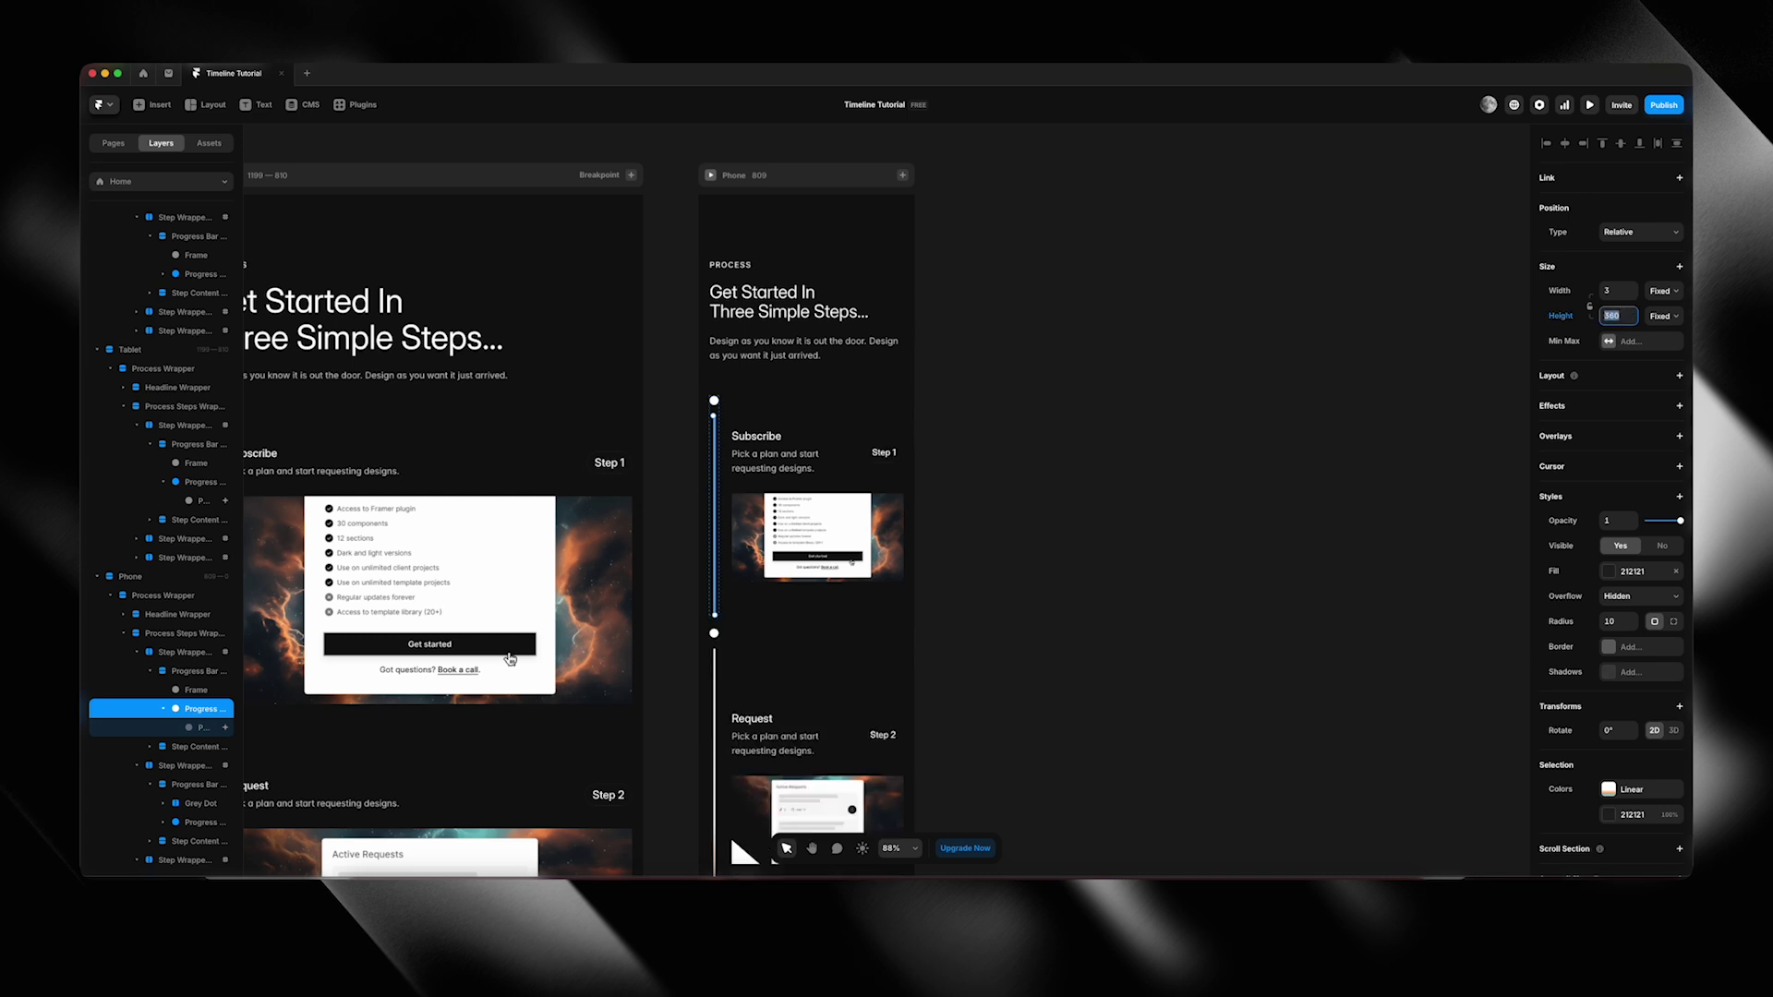
text(320)
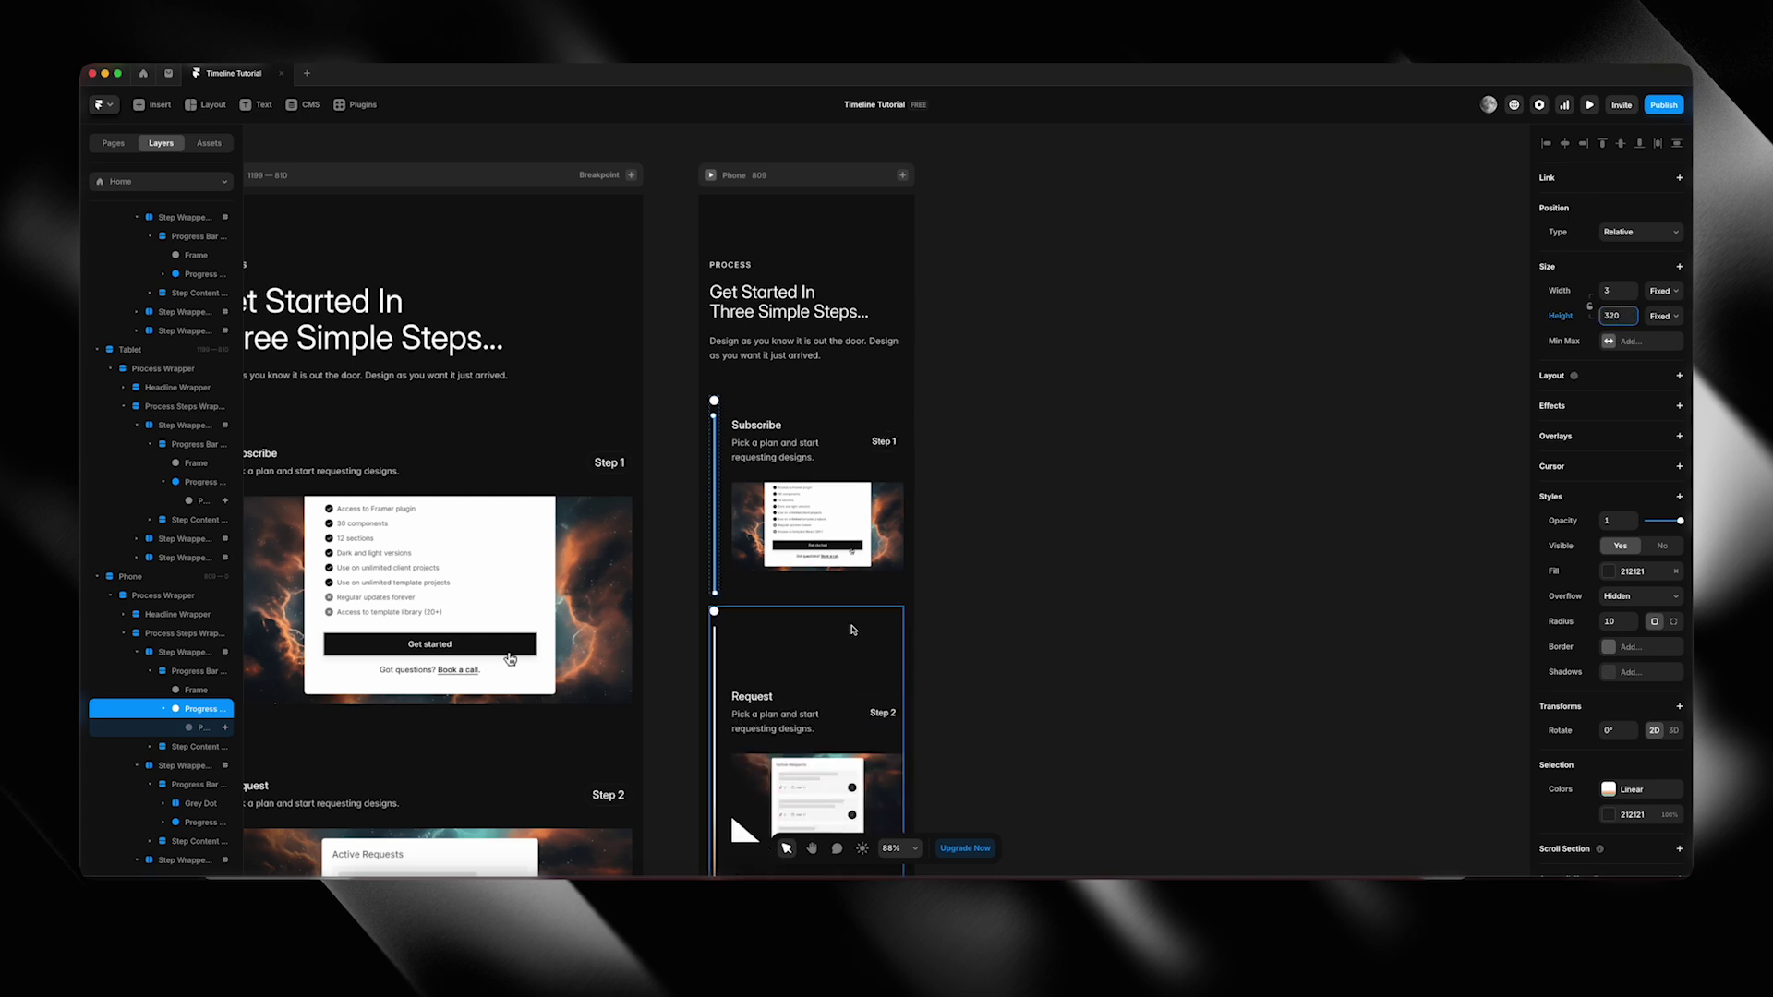
Set the height of the second and third steps' progress lines on Phone to 320.
scroll(720, 659, down, 2)
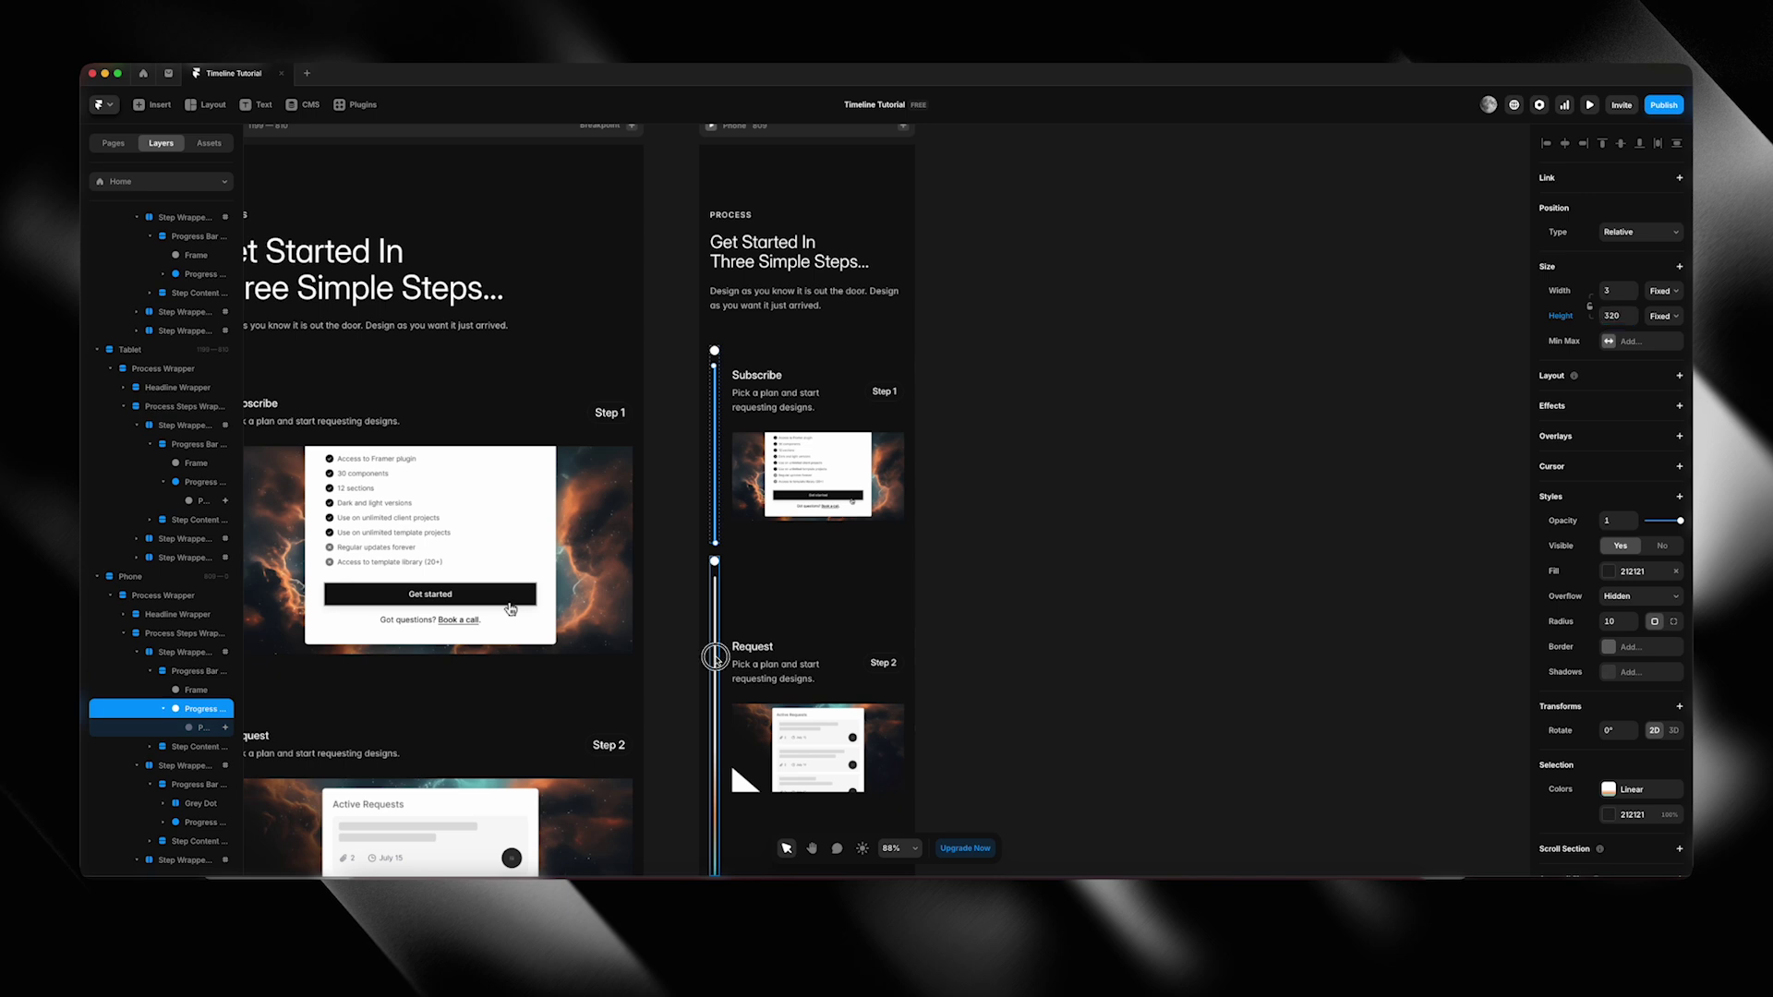
click(202, 823)
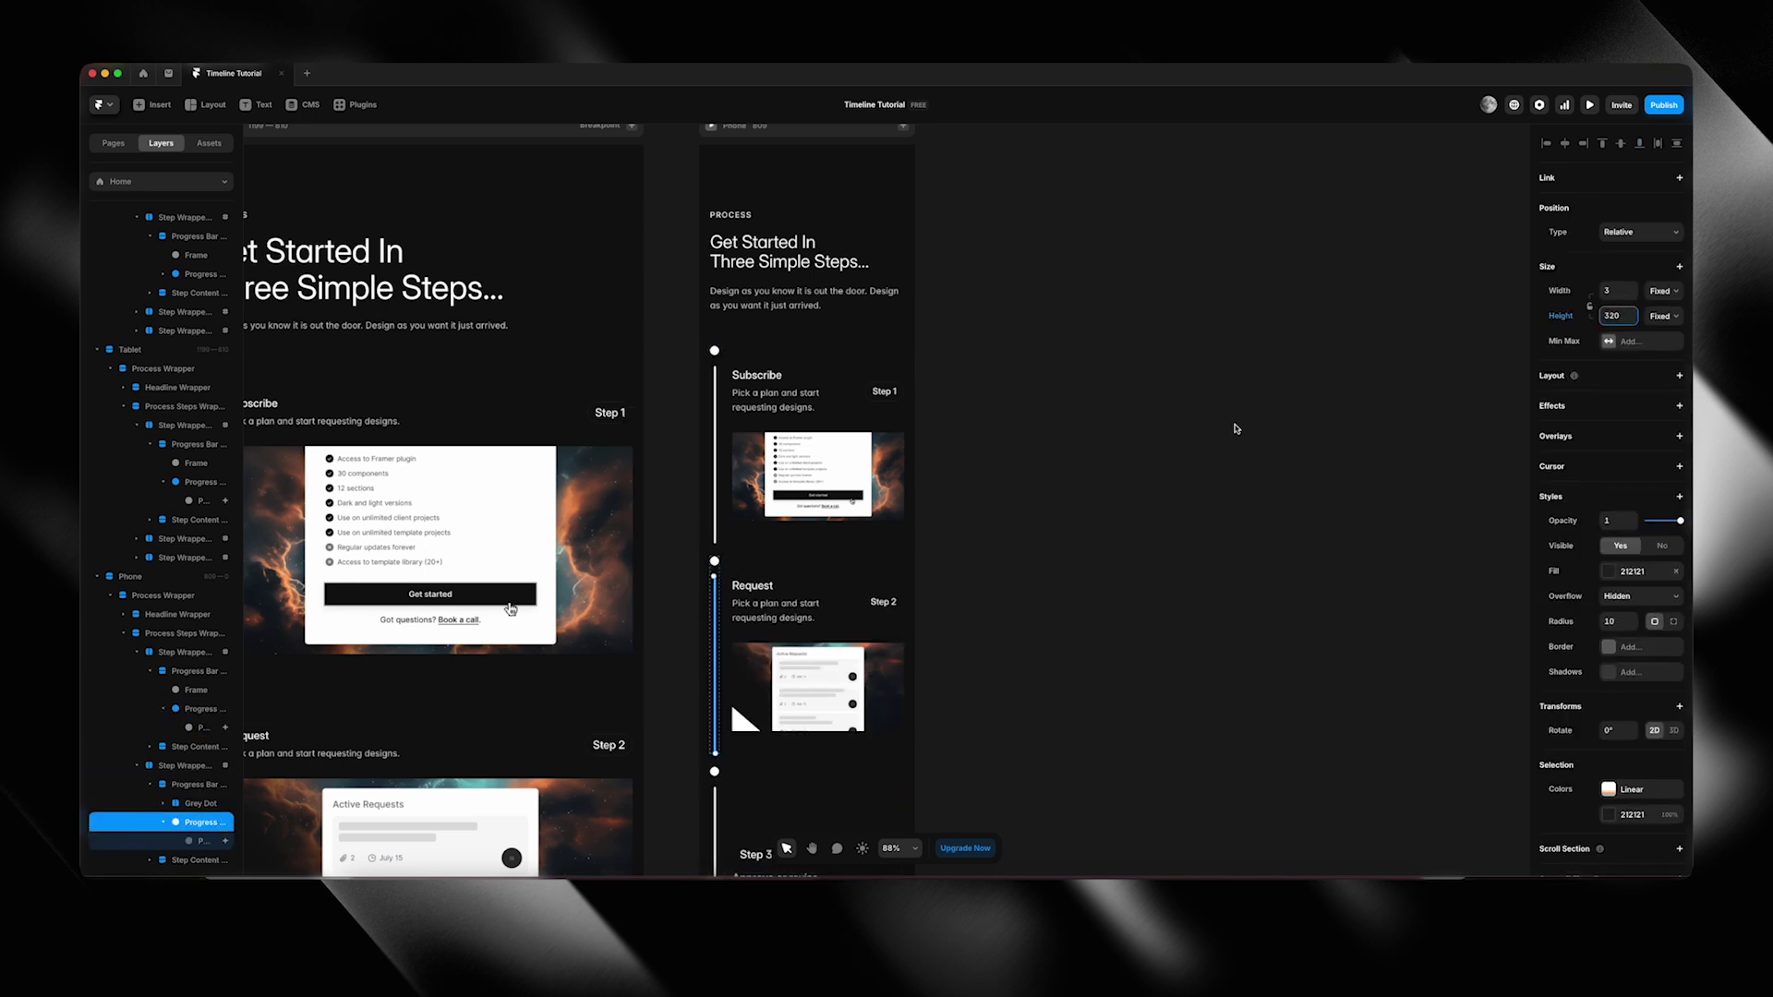
scroll(1238, 423, down, 5)
click(714, 689)
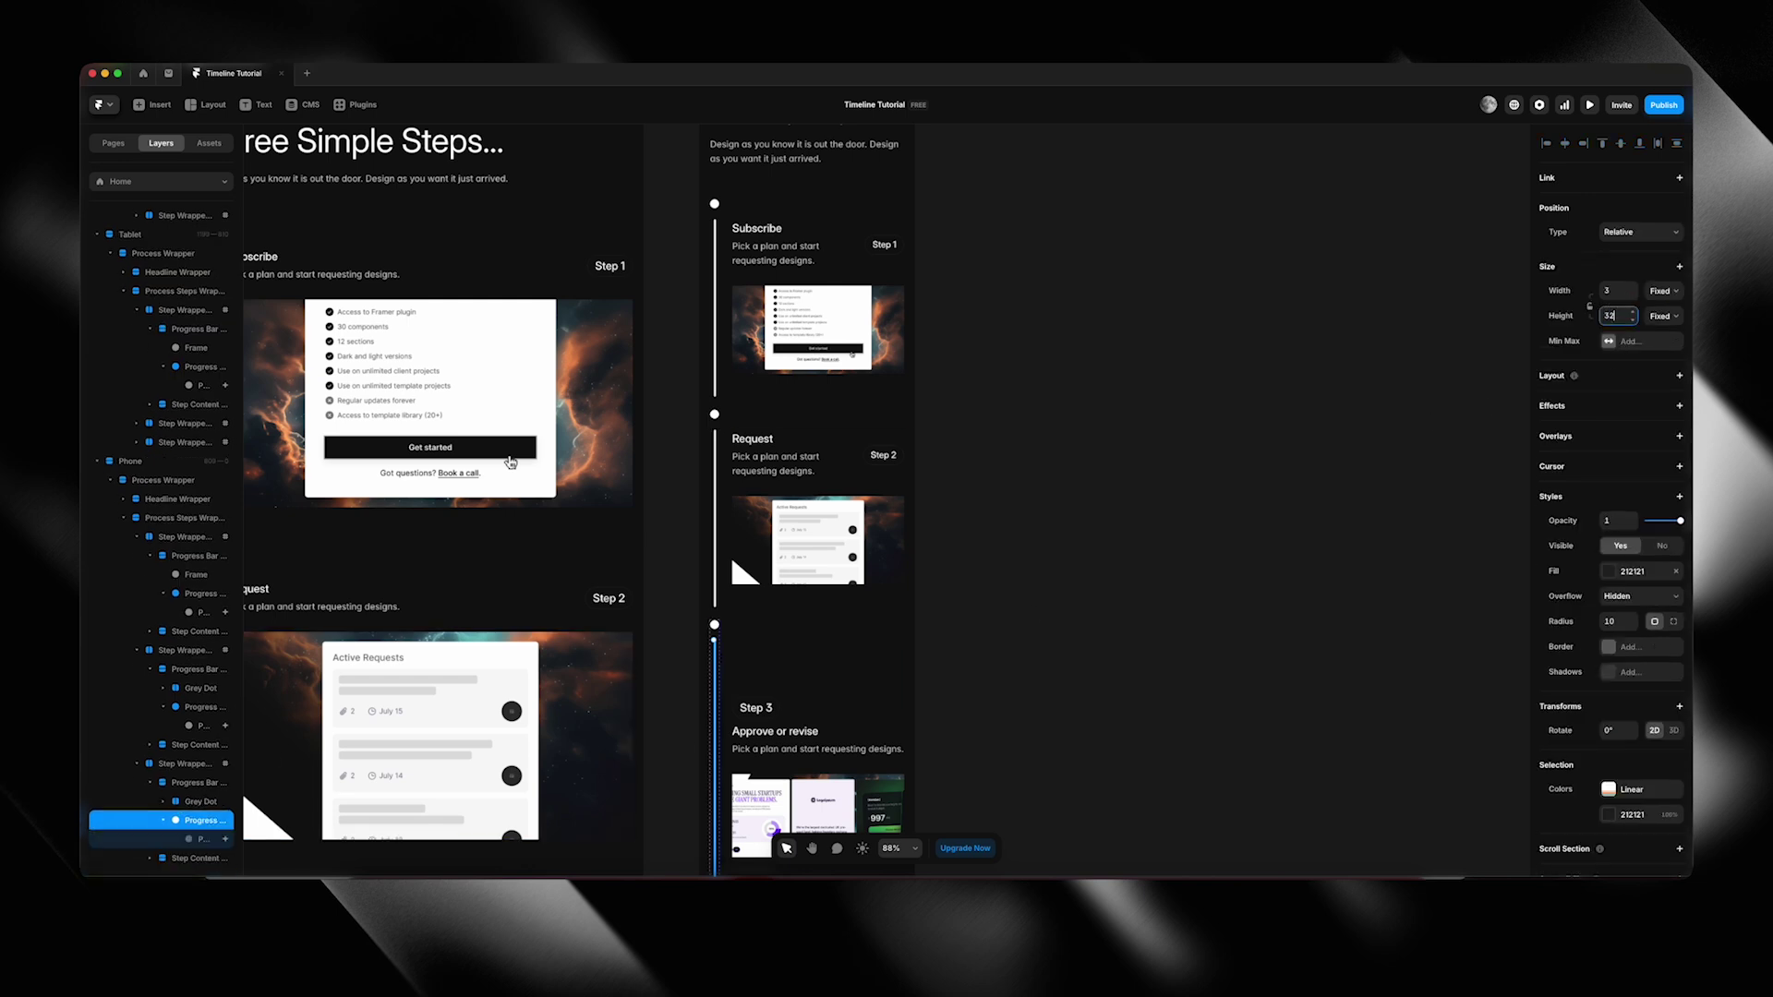
key(Return)
scroll(1320, 406, down, 3)
click(1130, 535)
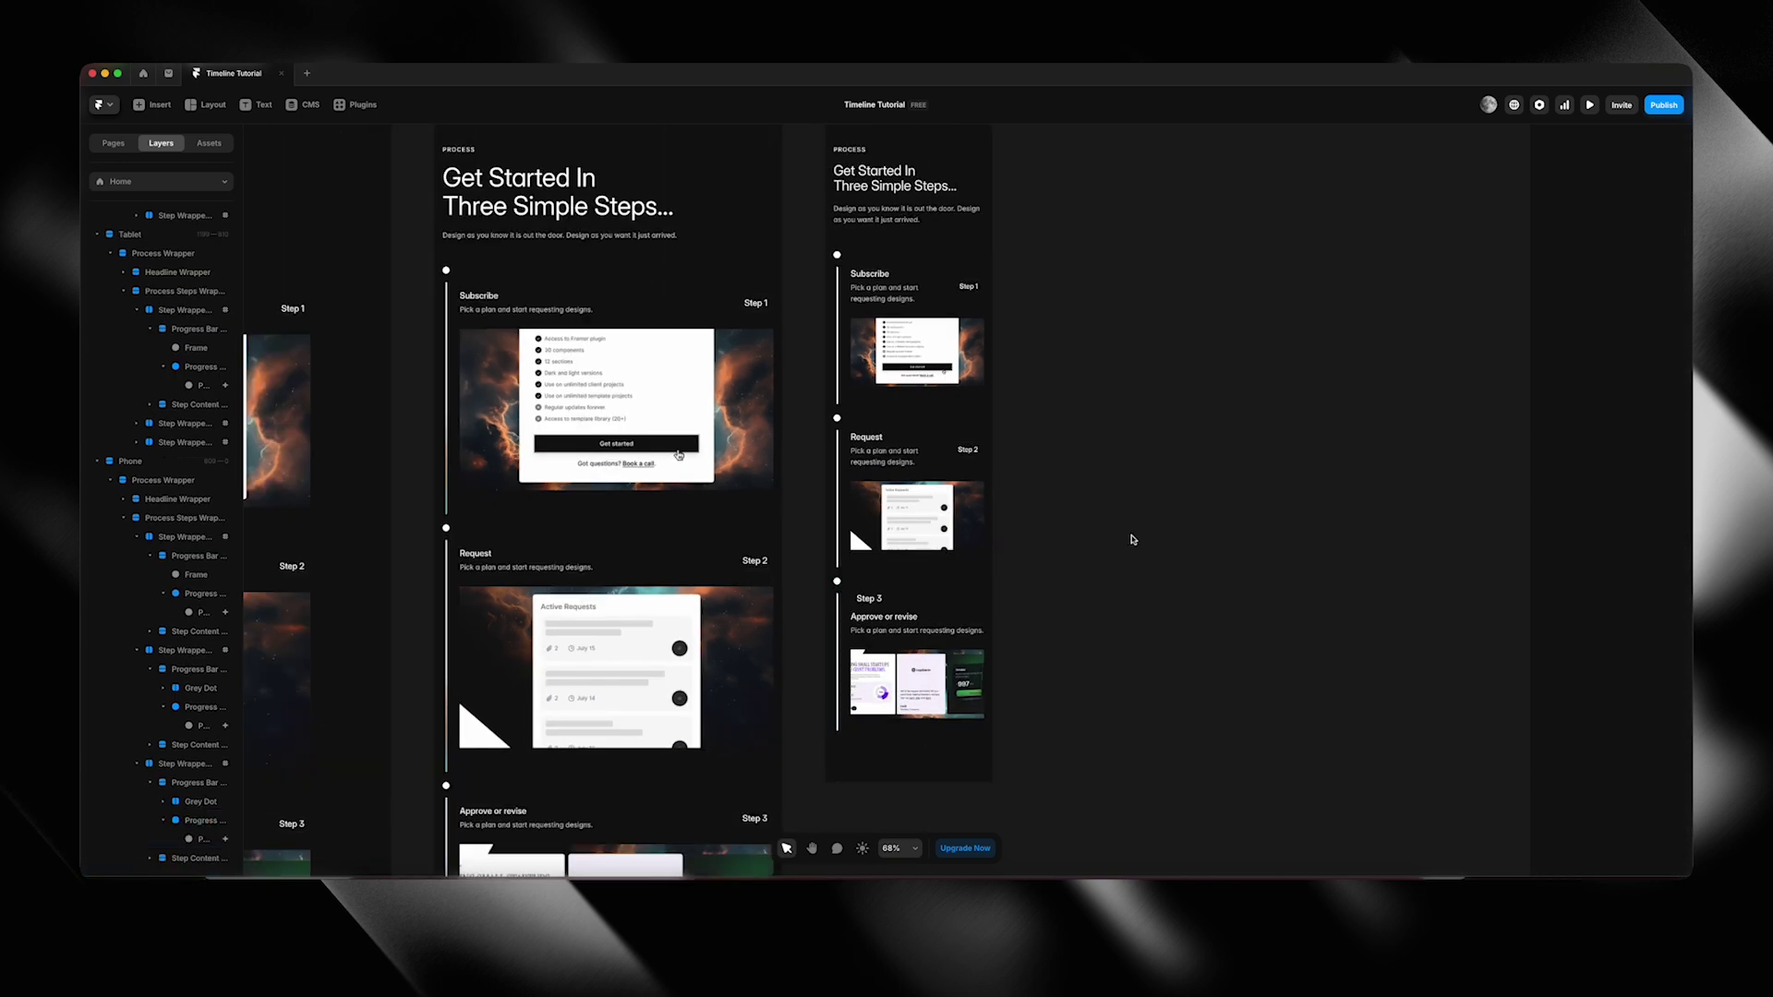
Set the gap of all three step wrappers on Phone to 20, keeping their alignment centered.
click(897, 581)
shift+click(868, 430)
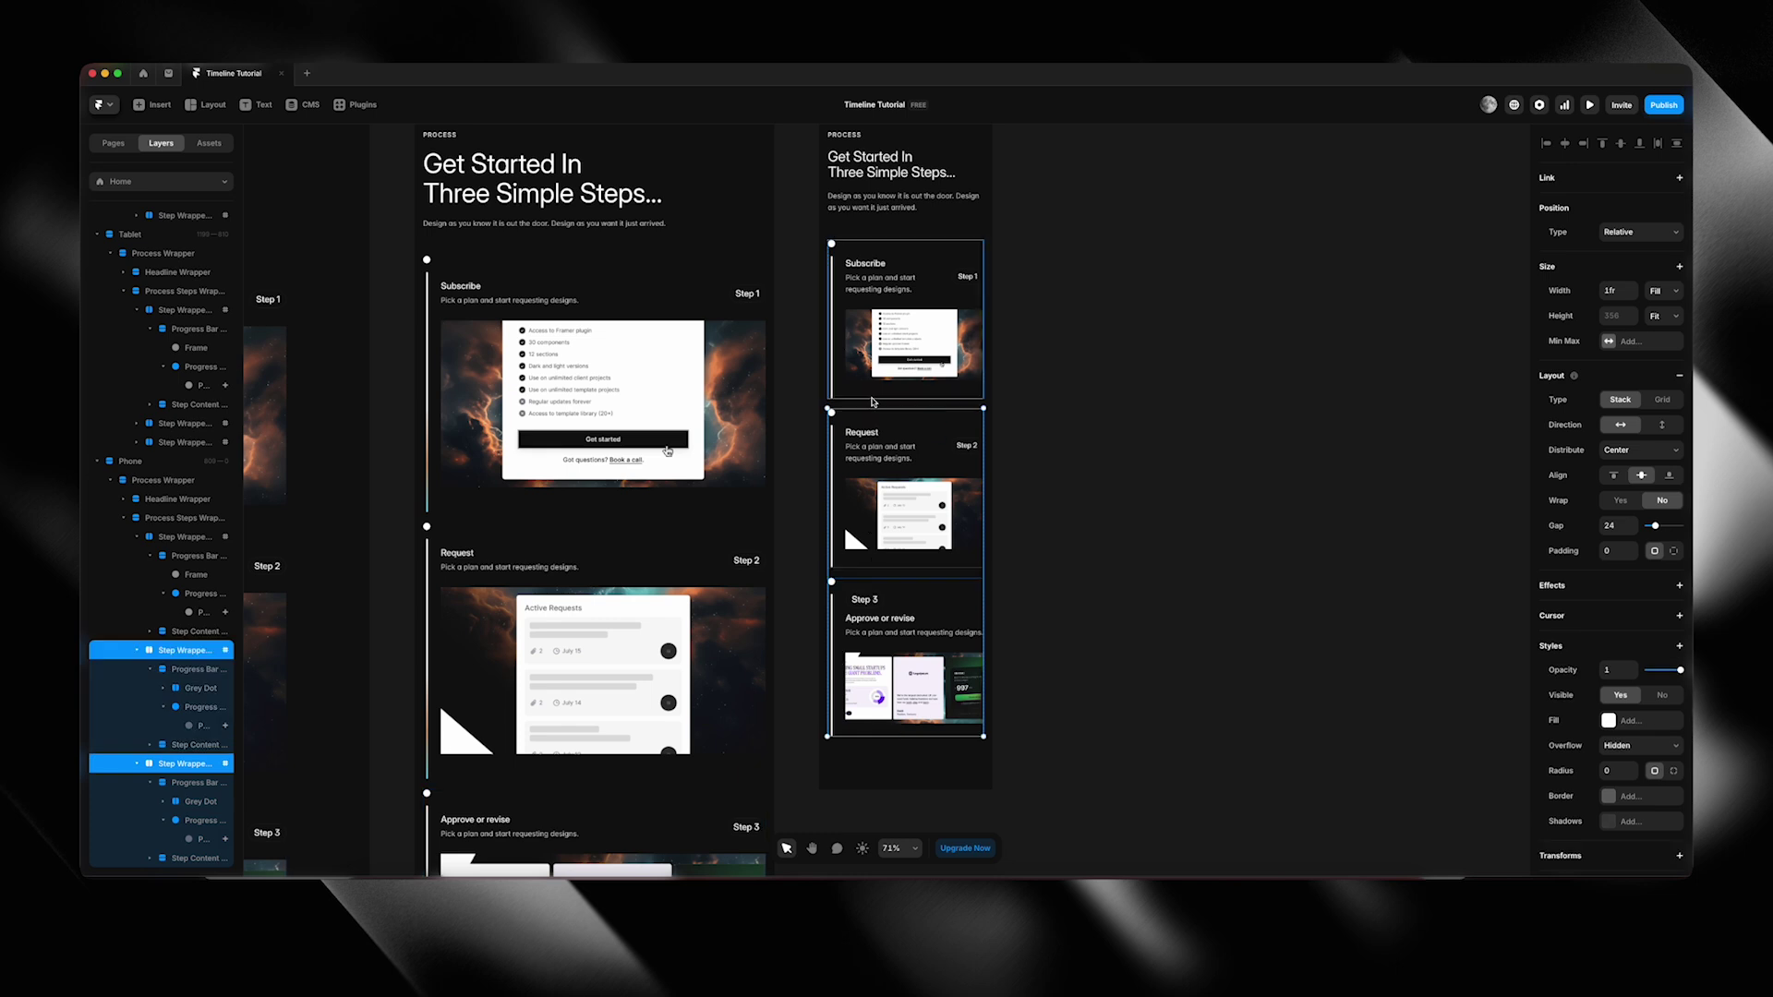
shift+click(846, 242)
click(1630, 530)
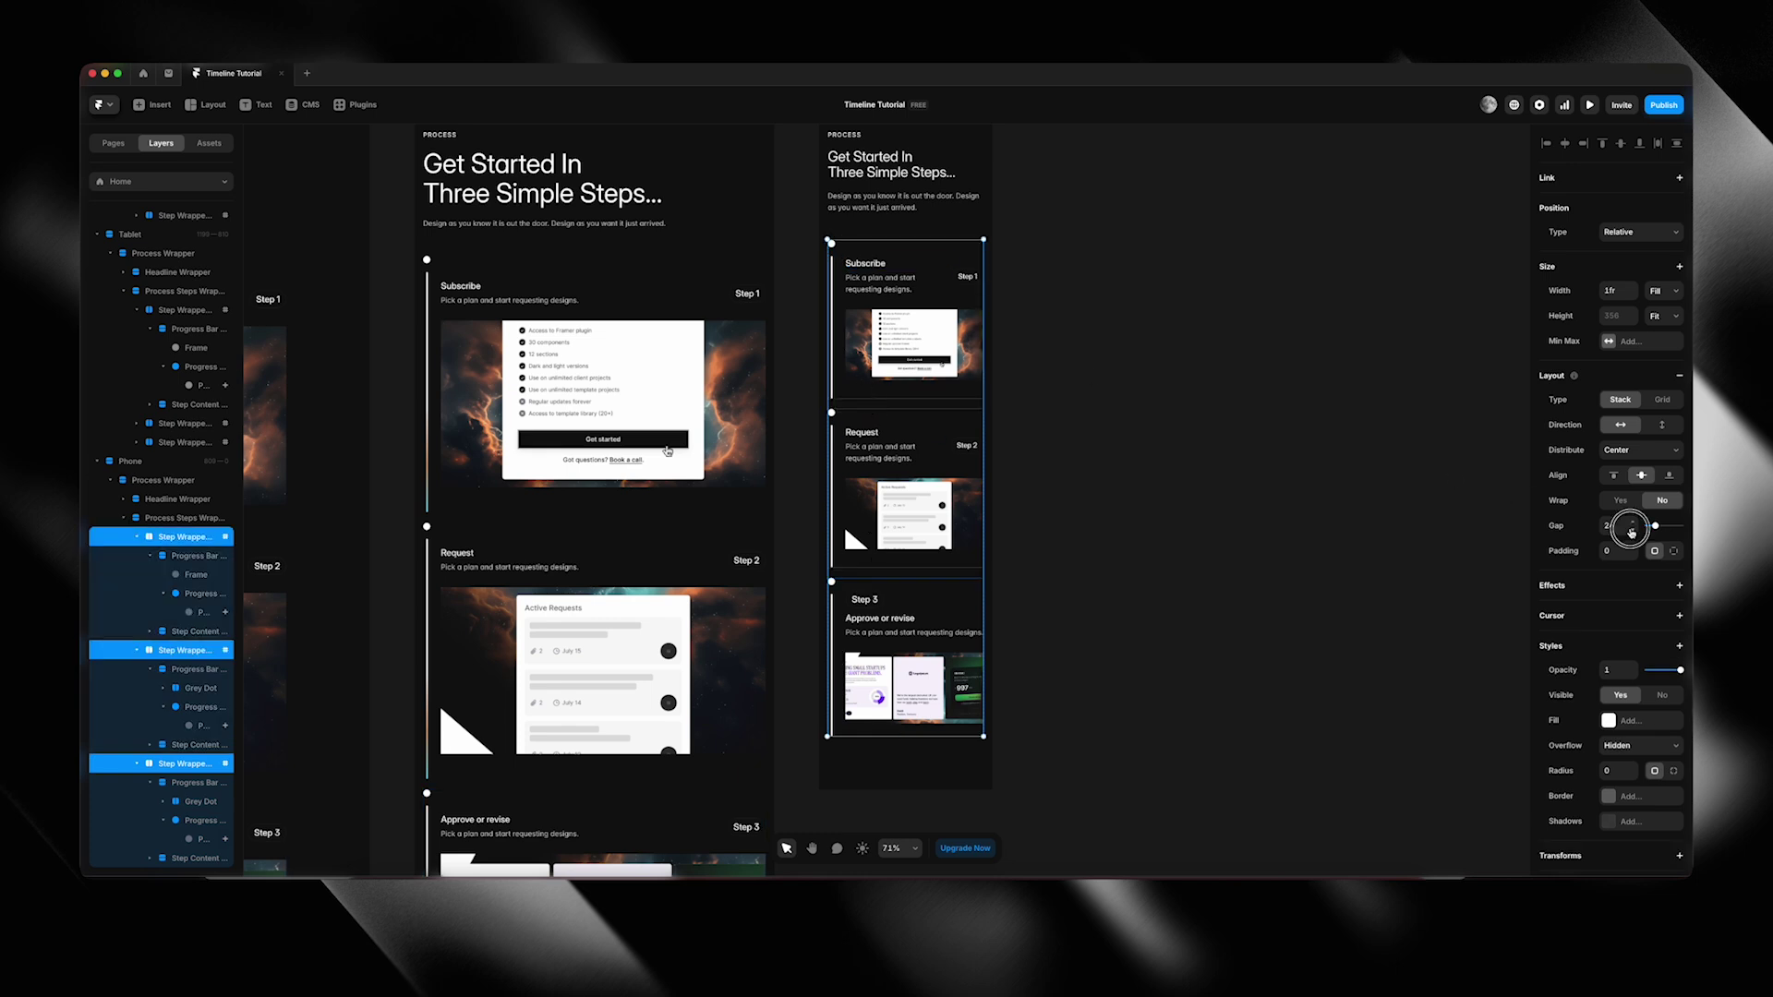
click(1631, 529)
click(1630, 530)
click(1630, 530)
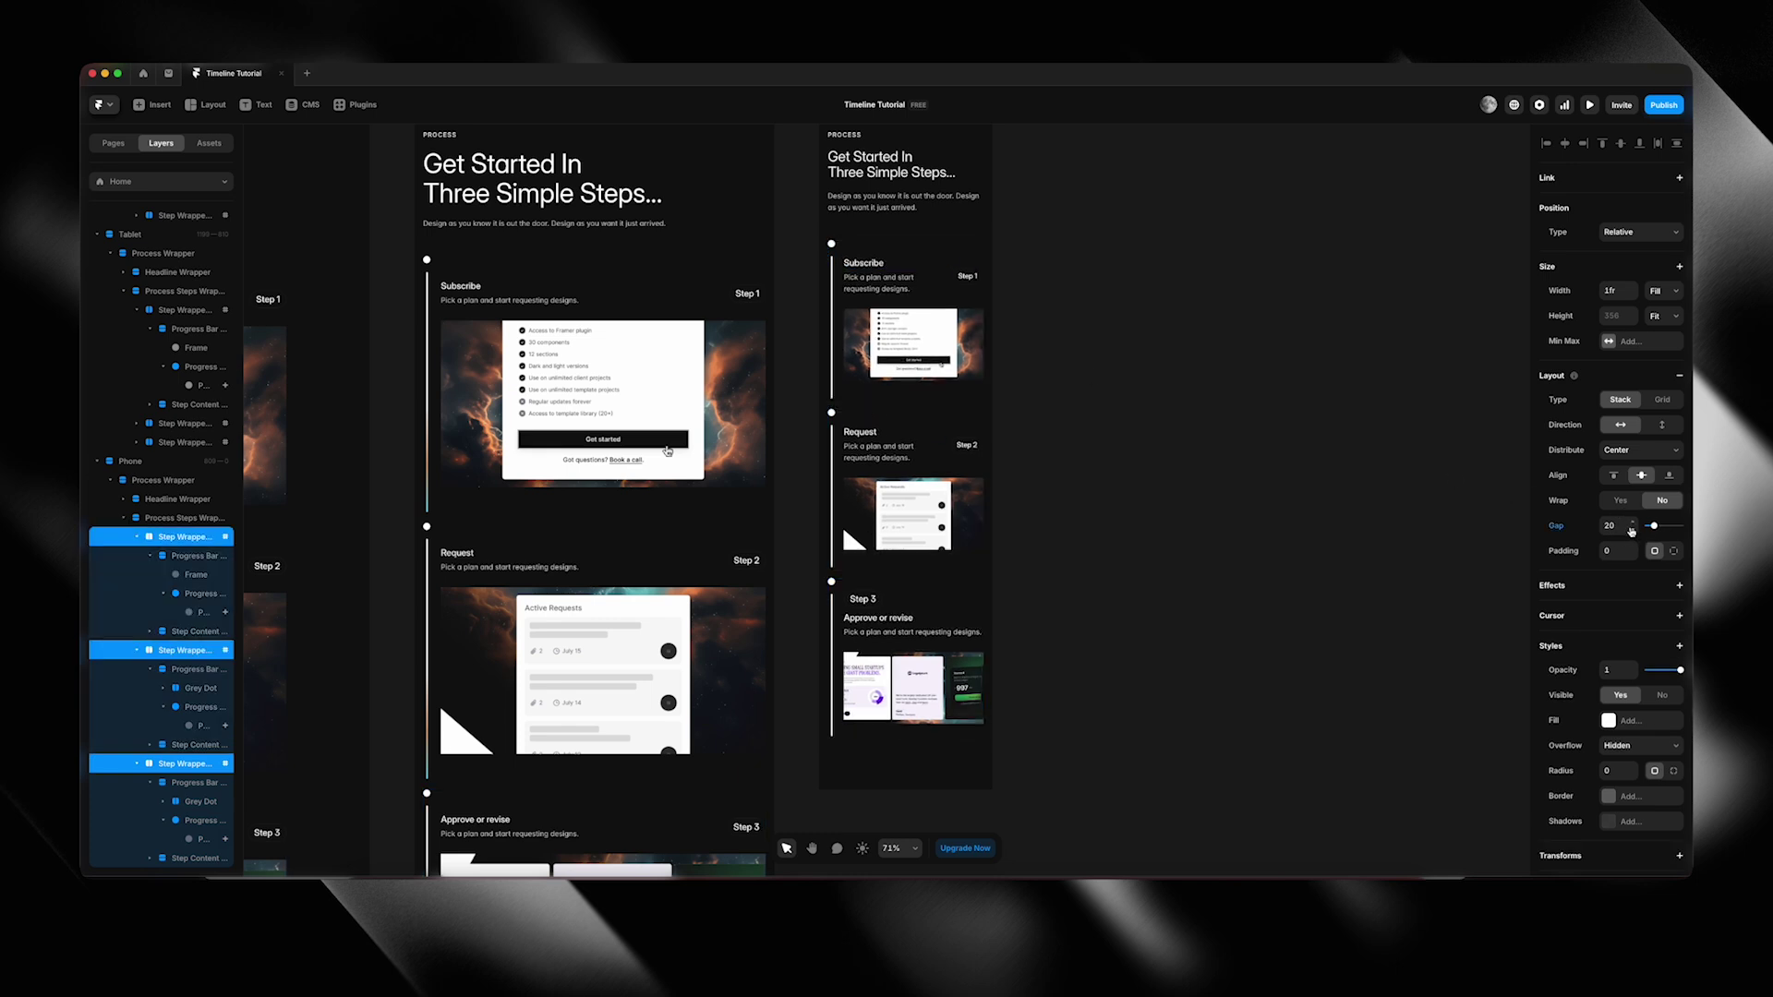
click(1613, 475)
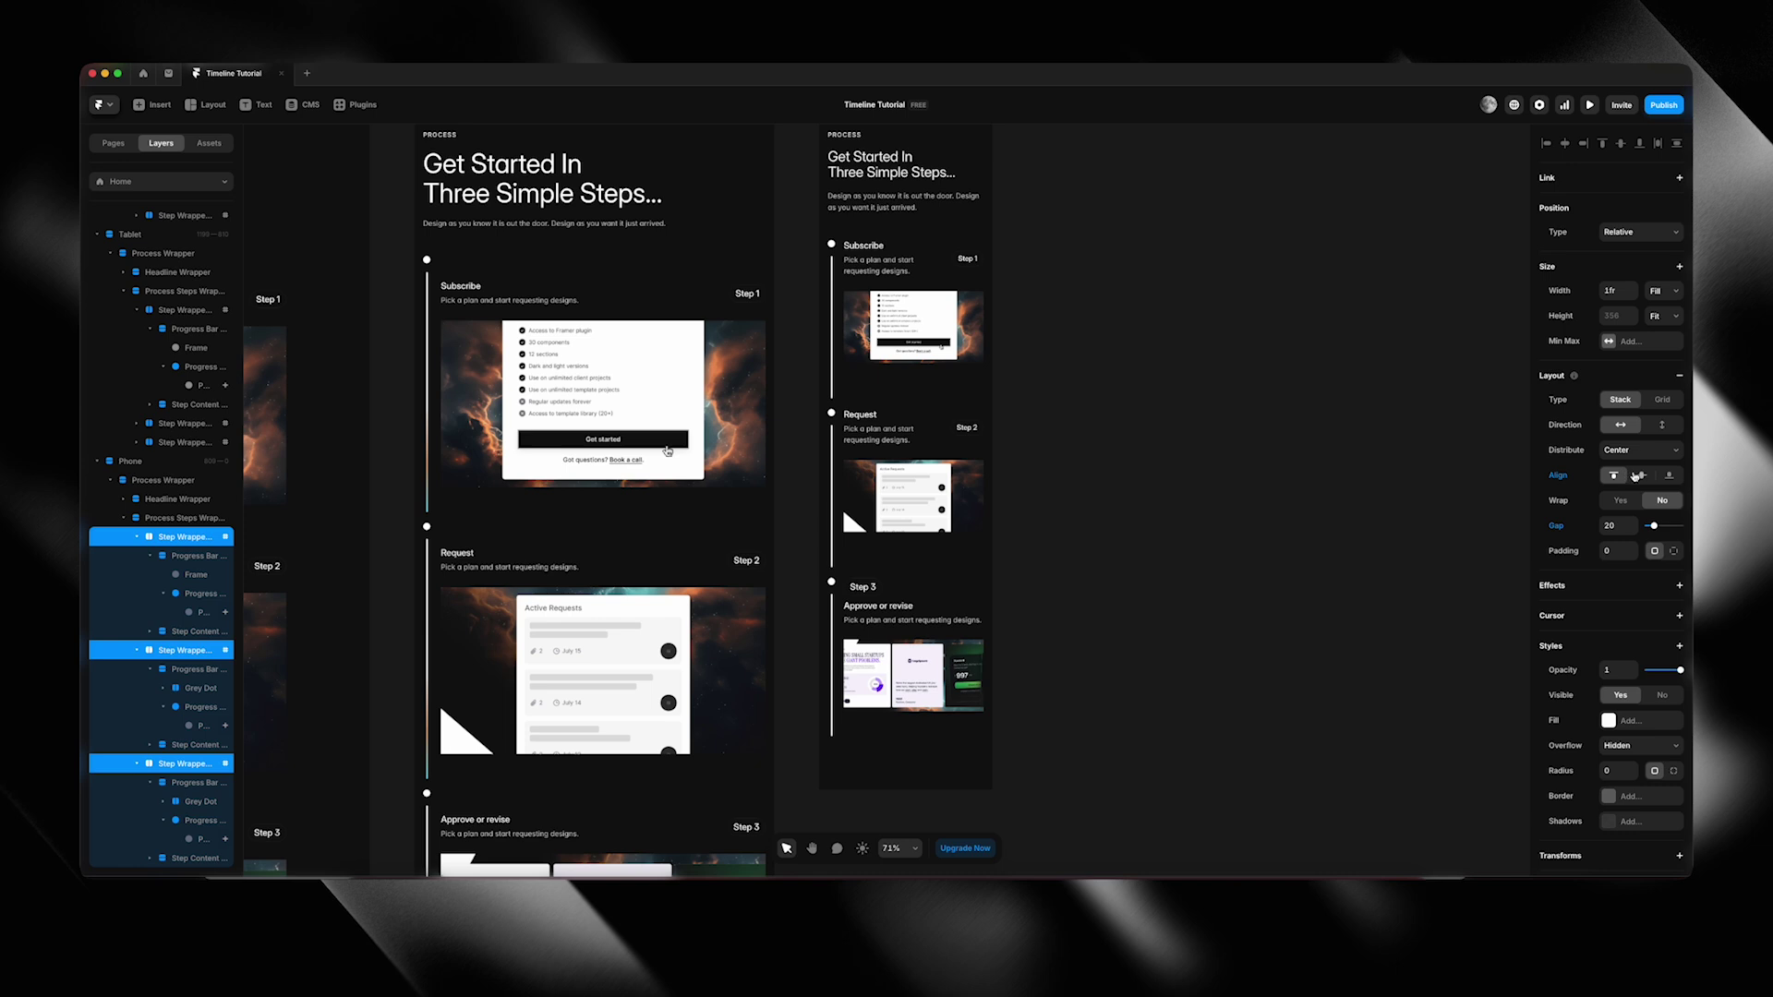
click(1638, 475)
scroll(1333, 467, down, 2)
click(1318, 452)
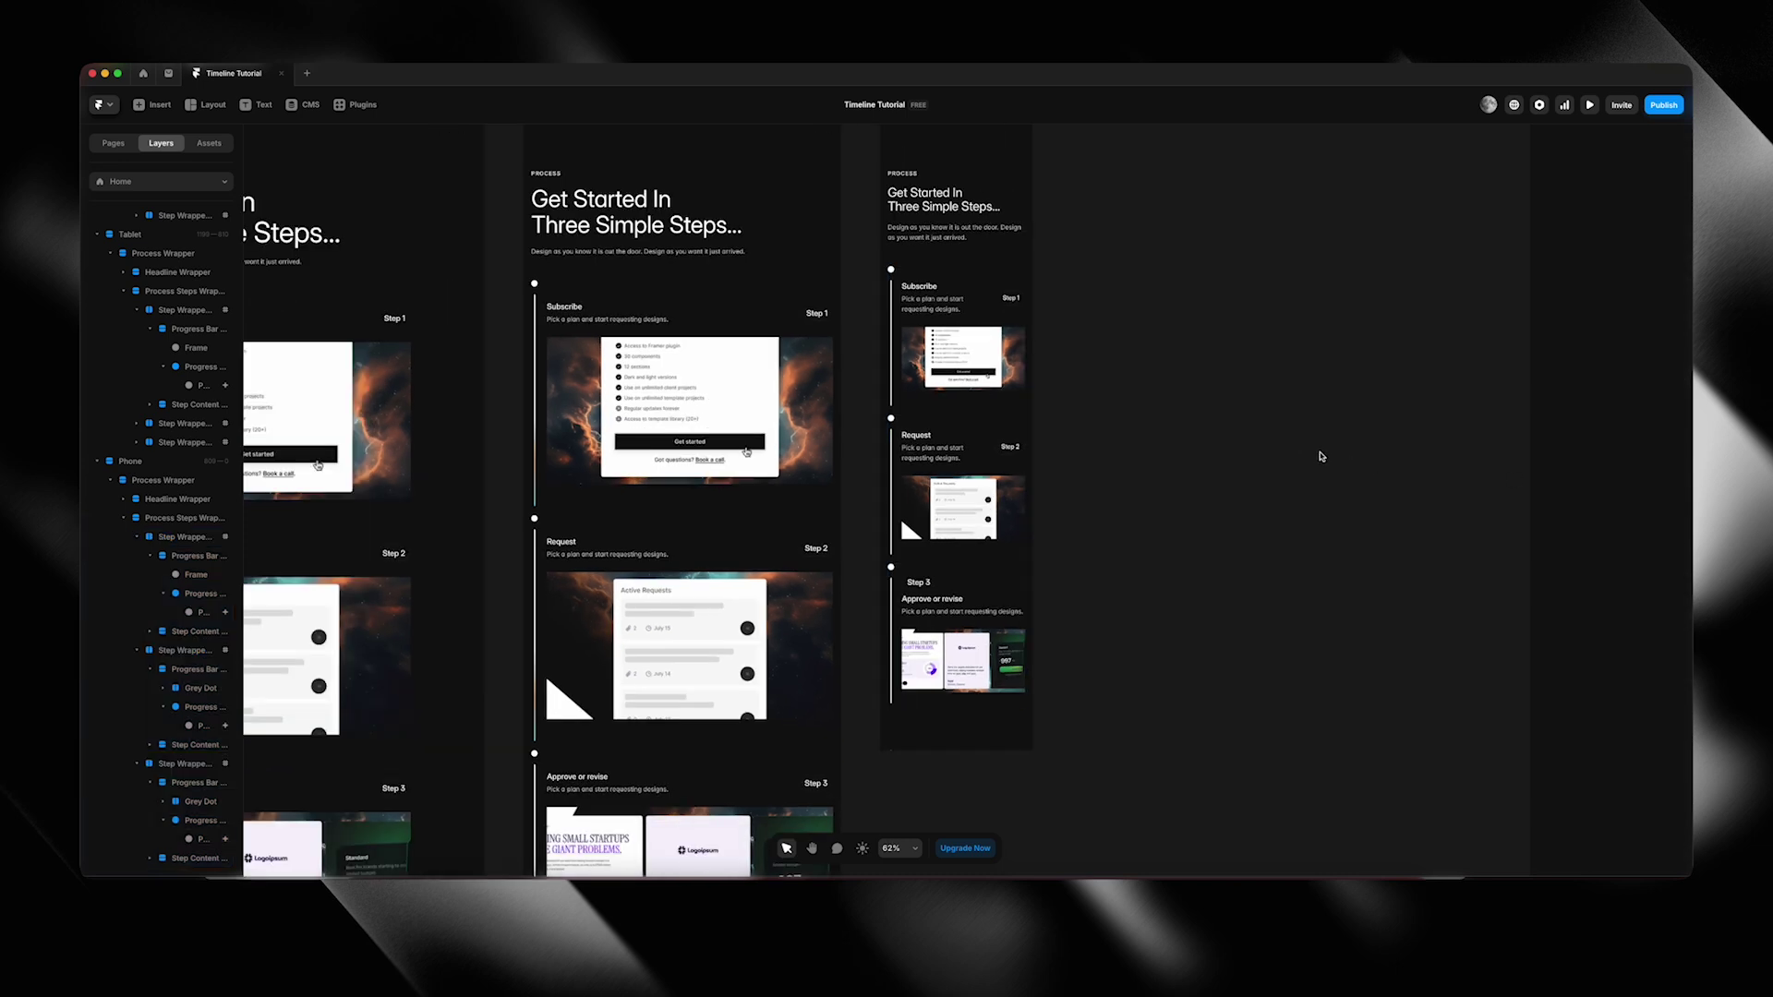
Preview the page narrowed to Phone width, scroll through the timeline, and return to the editor.
scroll(1124, 419, down, 3)
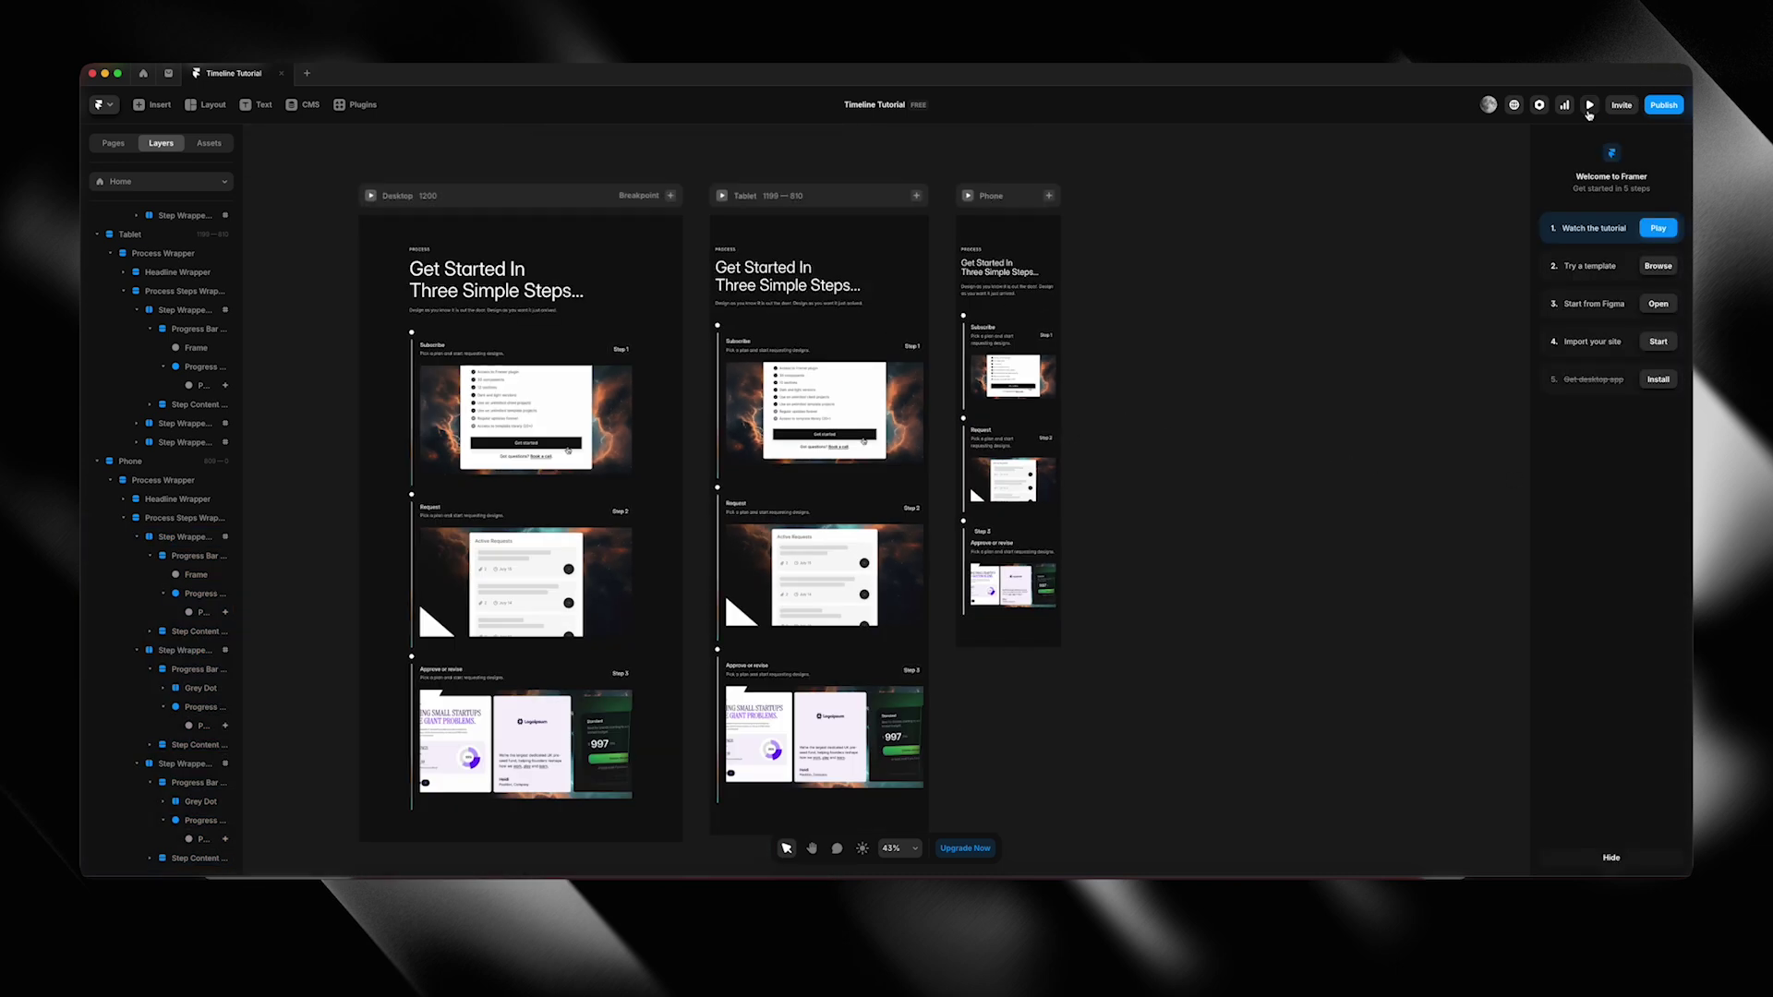
click(1589, 105)
drag(1272, 510, 1015, 512)
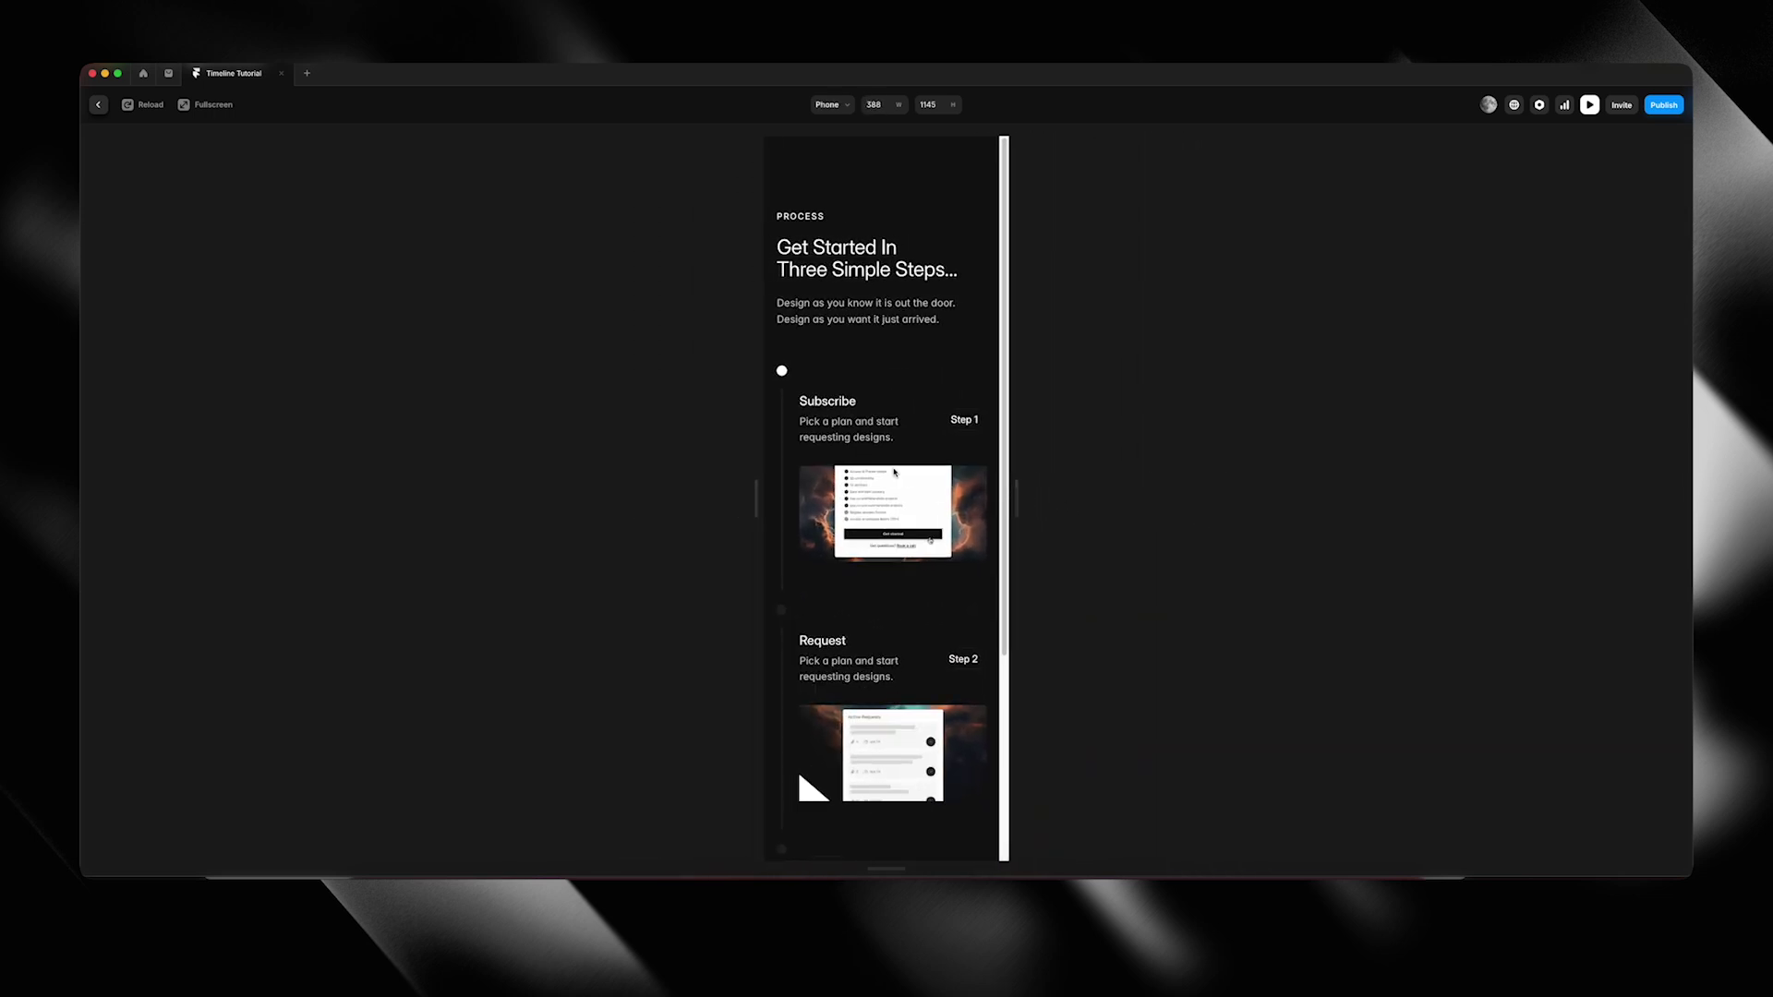
scroll(902, 499, down, 3)
click(98, 106)
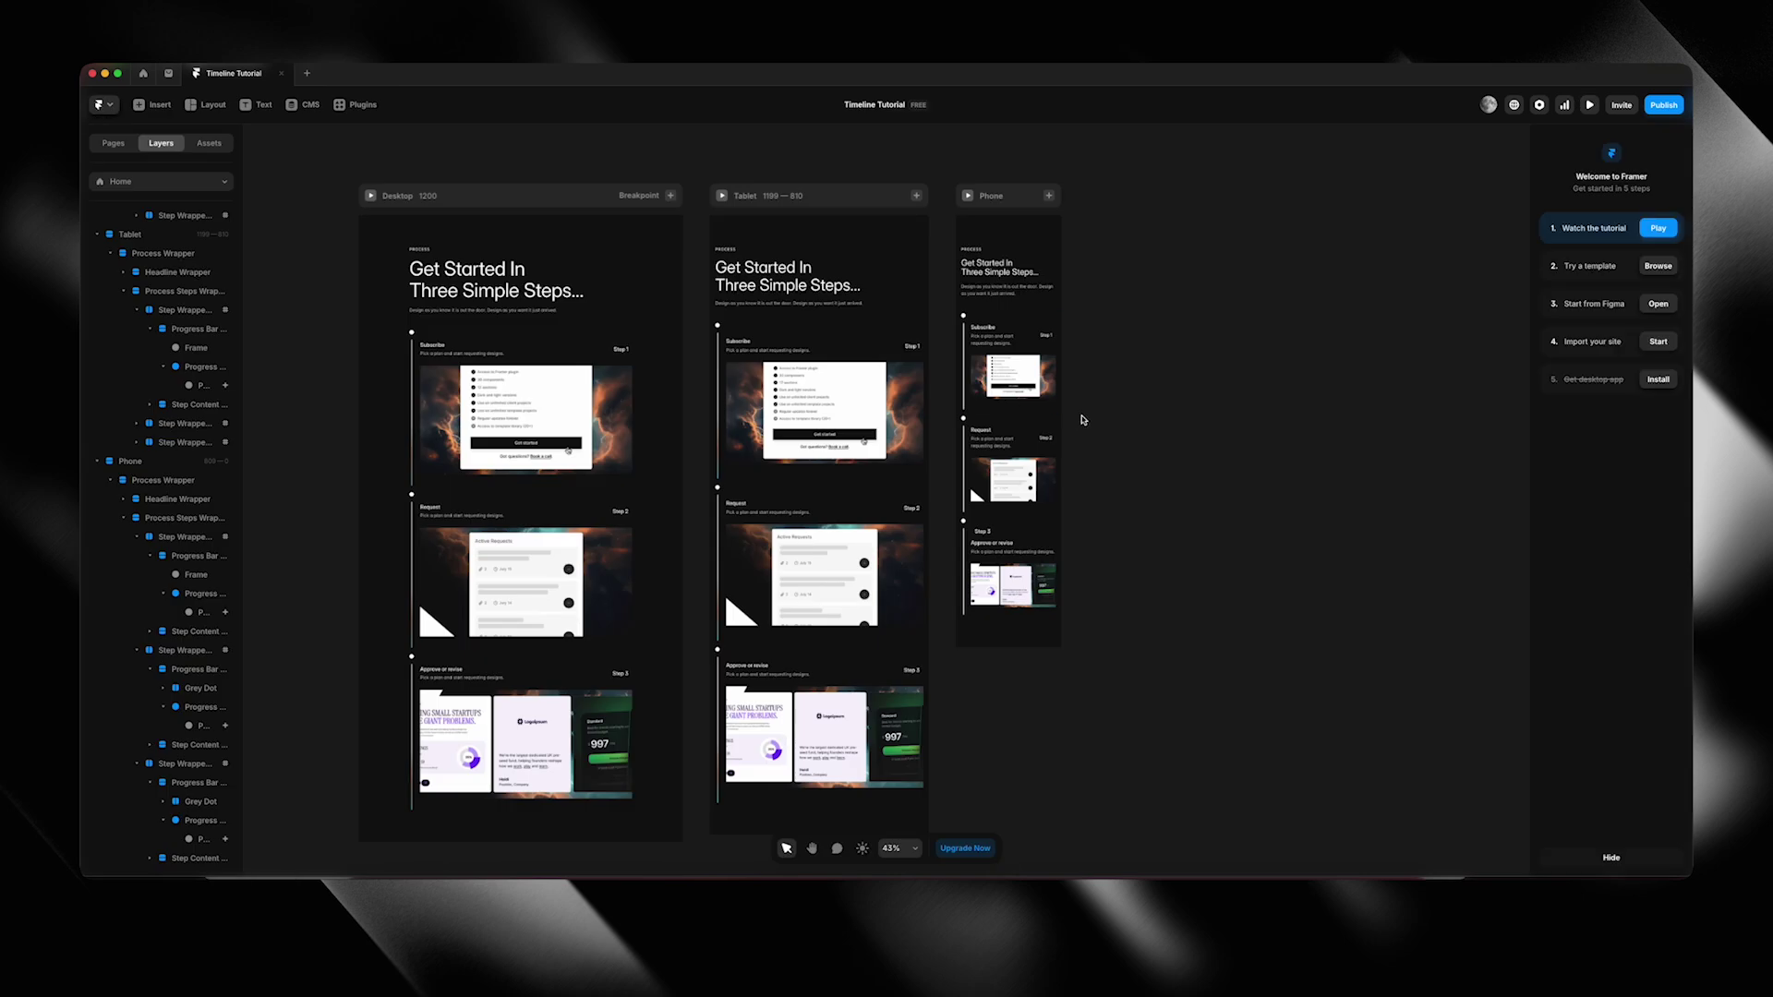
Stack the first step's headline vertically on Phone, left-aligned with a gap of 20, and move the Step 1 label above the Subscribe text.
scroll(1080, 417, up, 5)
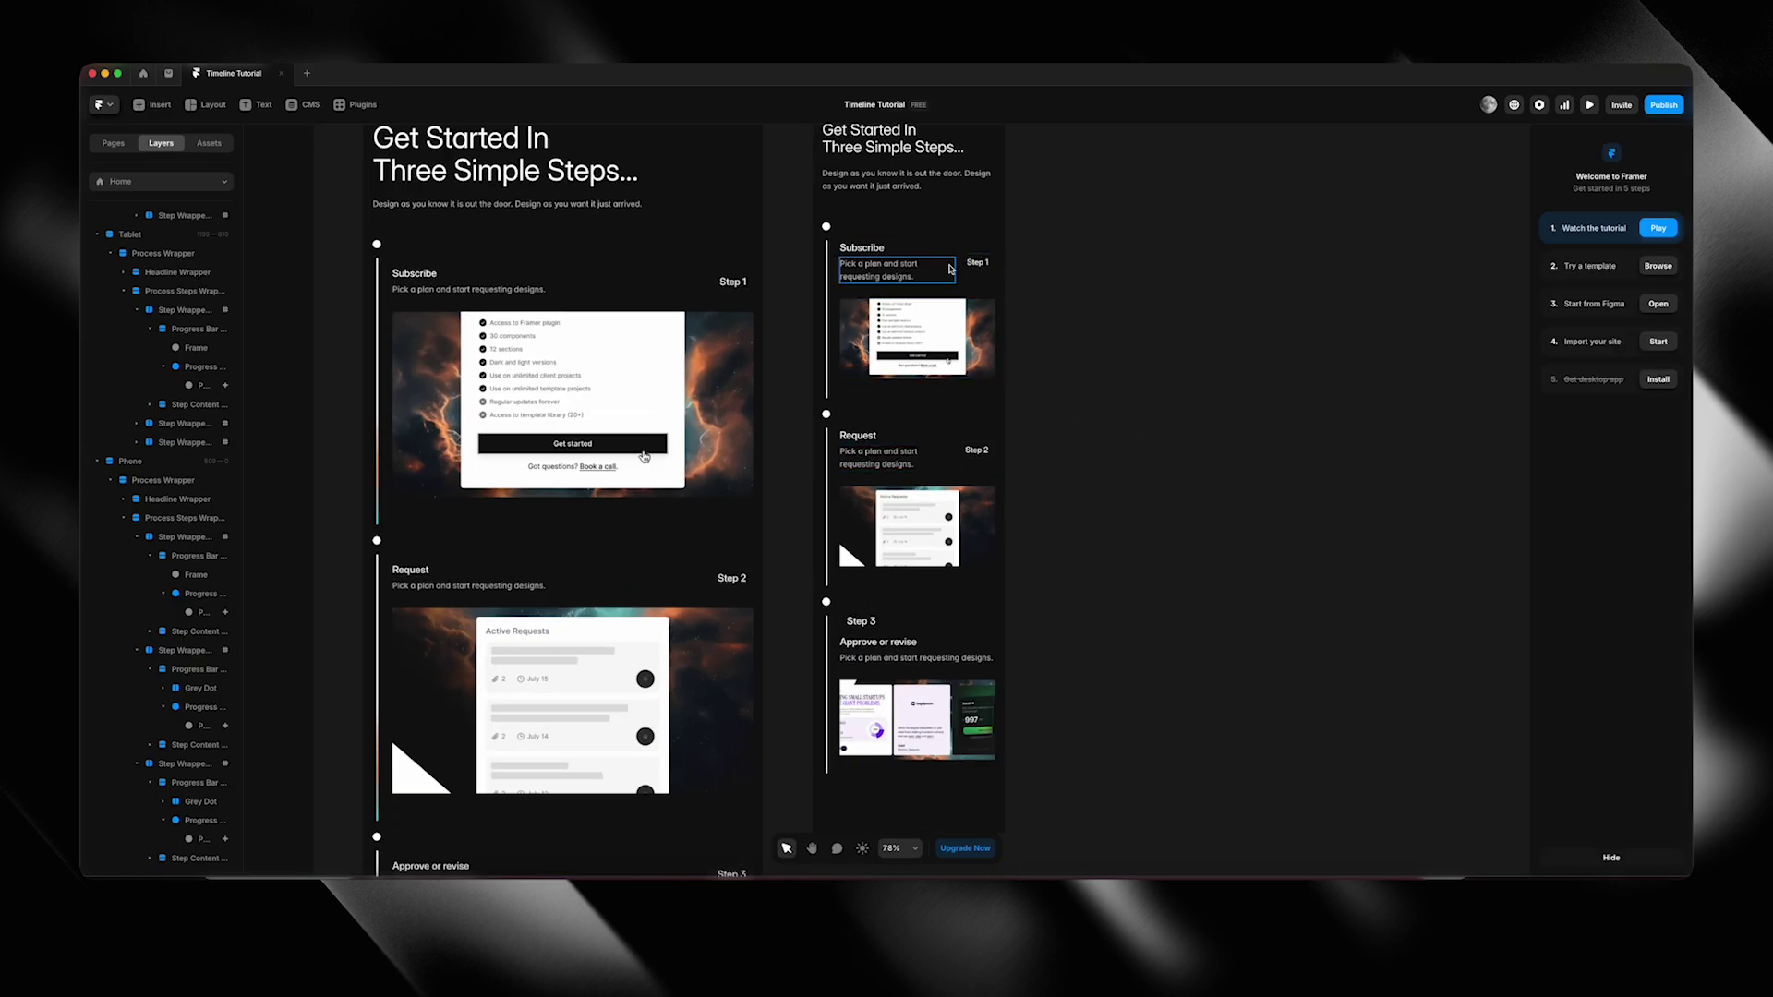
click(976, 262)
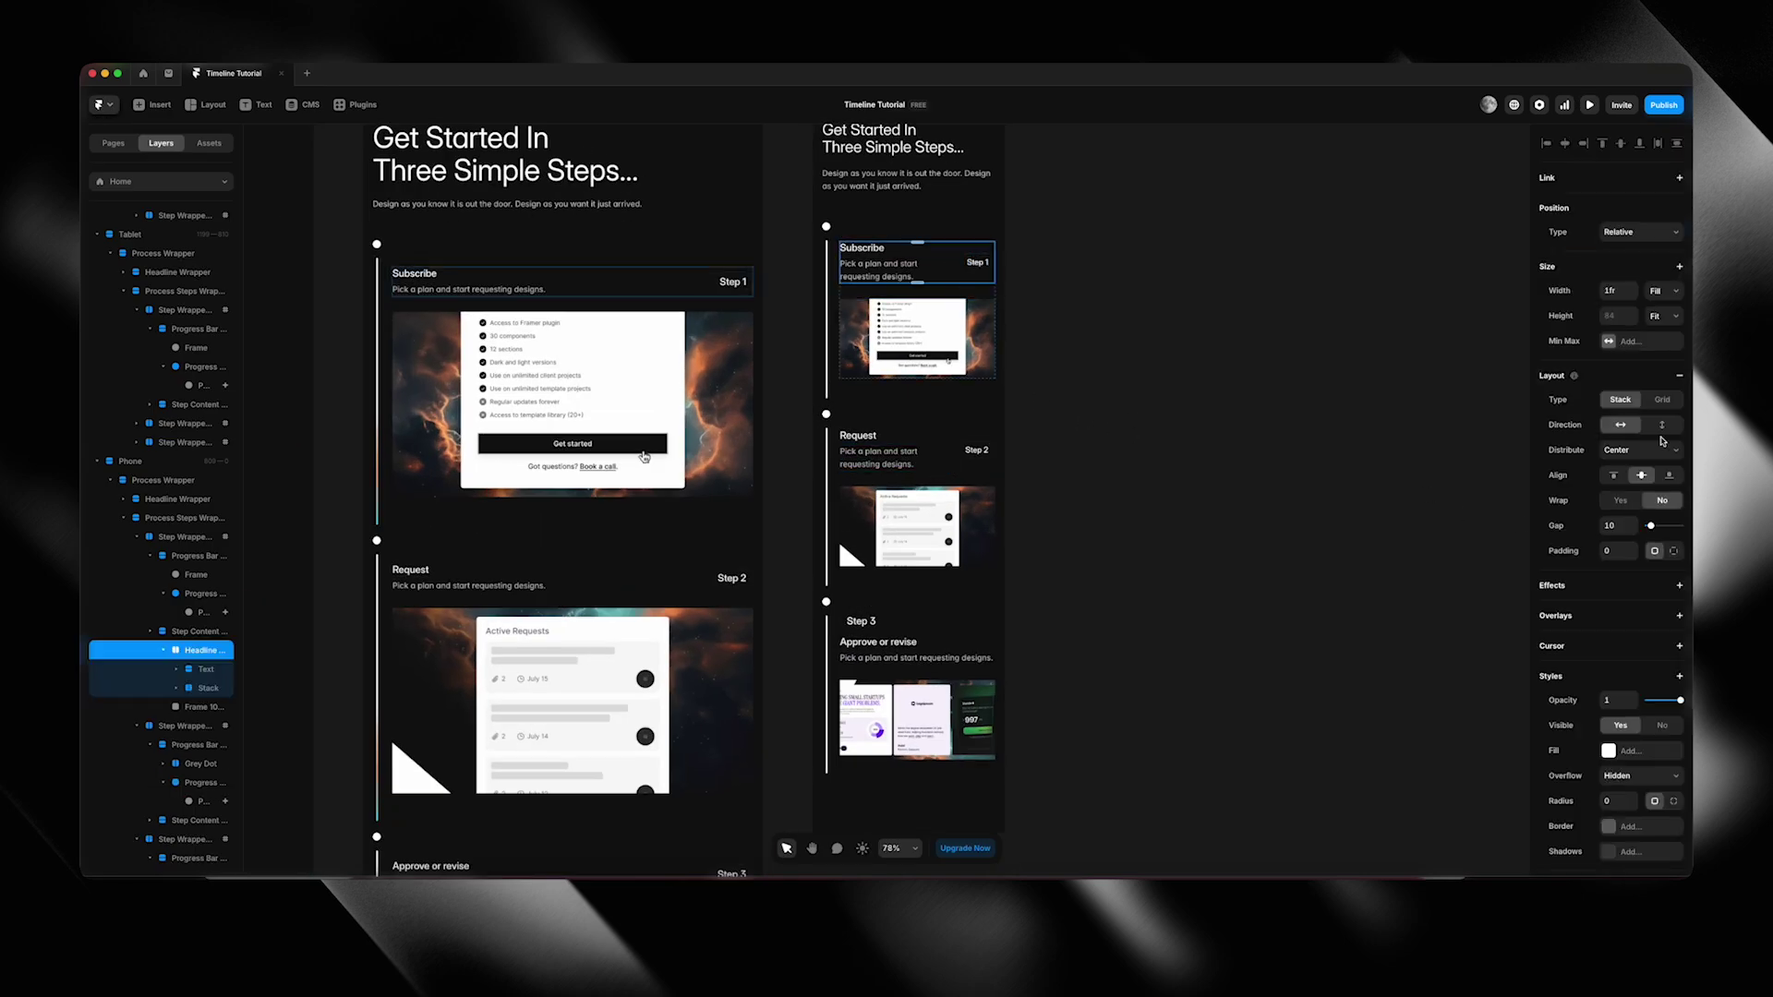
click(1661, 426)
click(1614, 477)
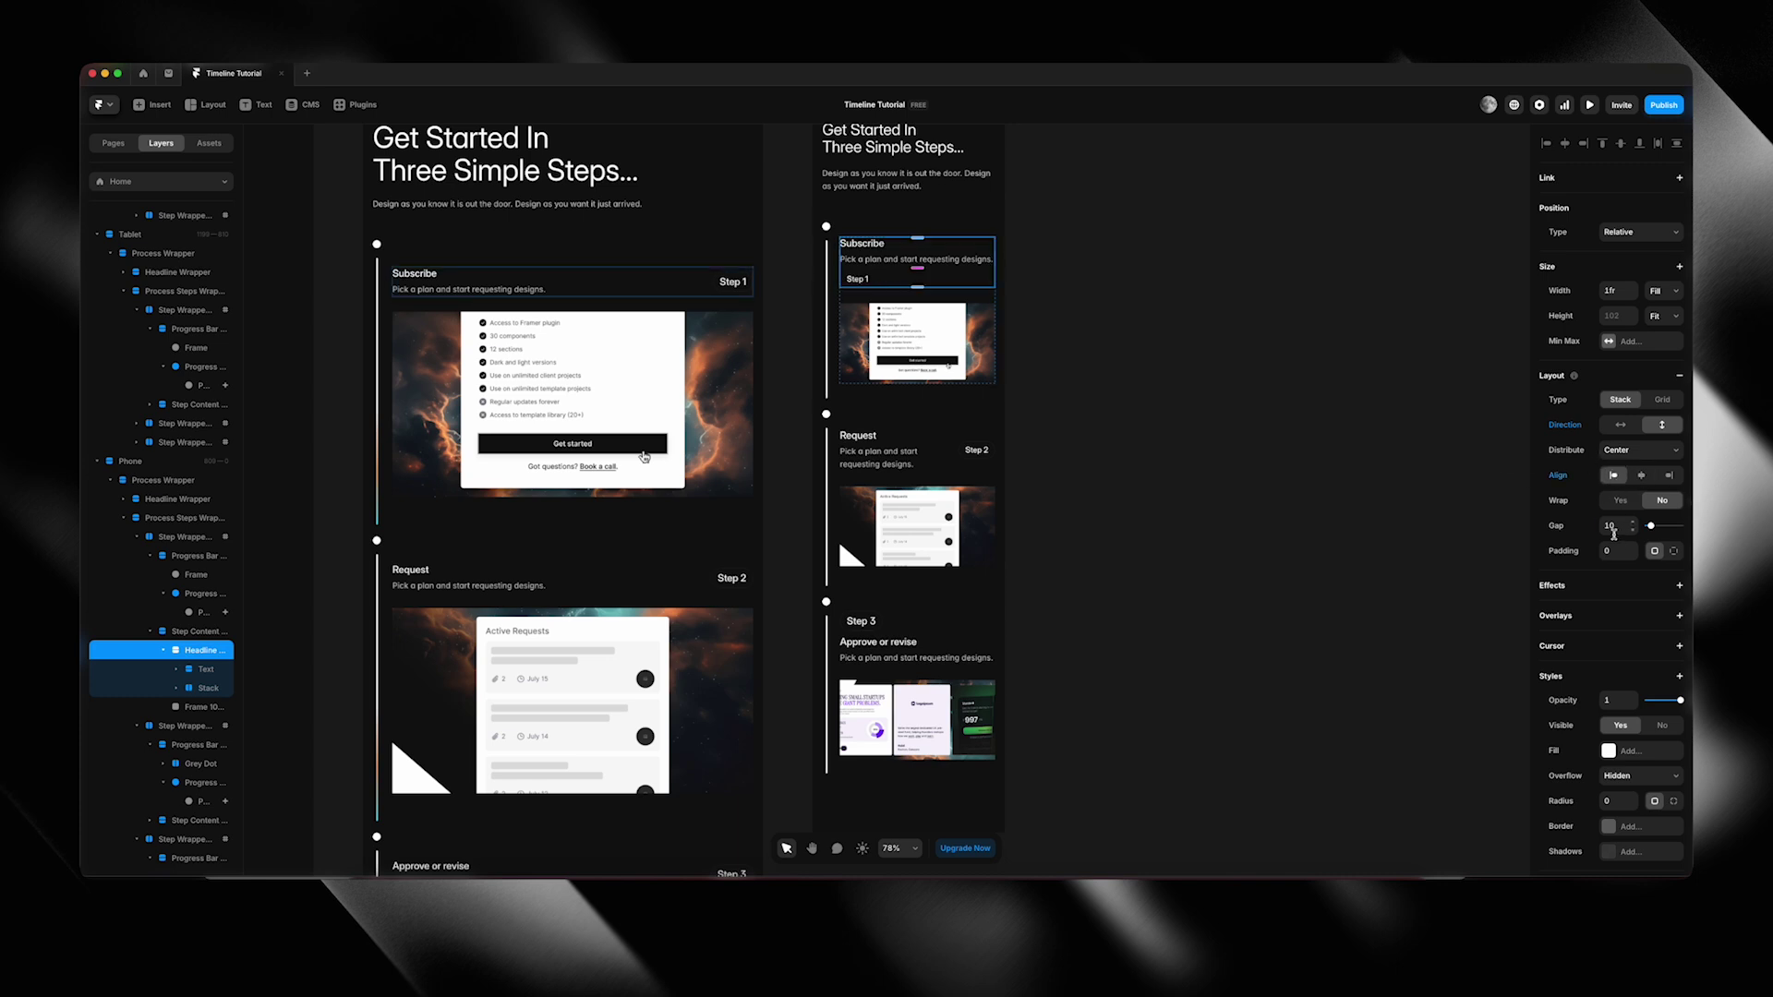
text(20)
click(1107, 342)
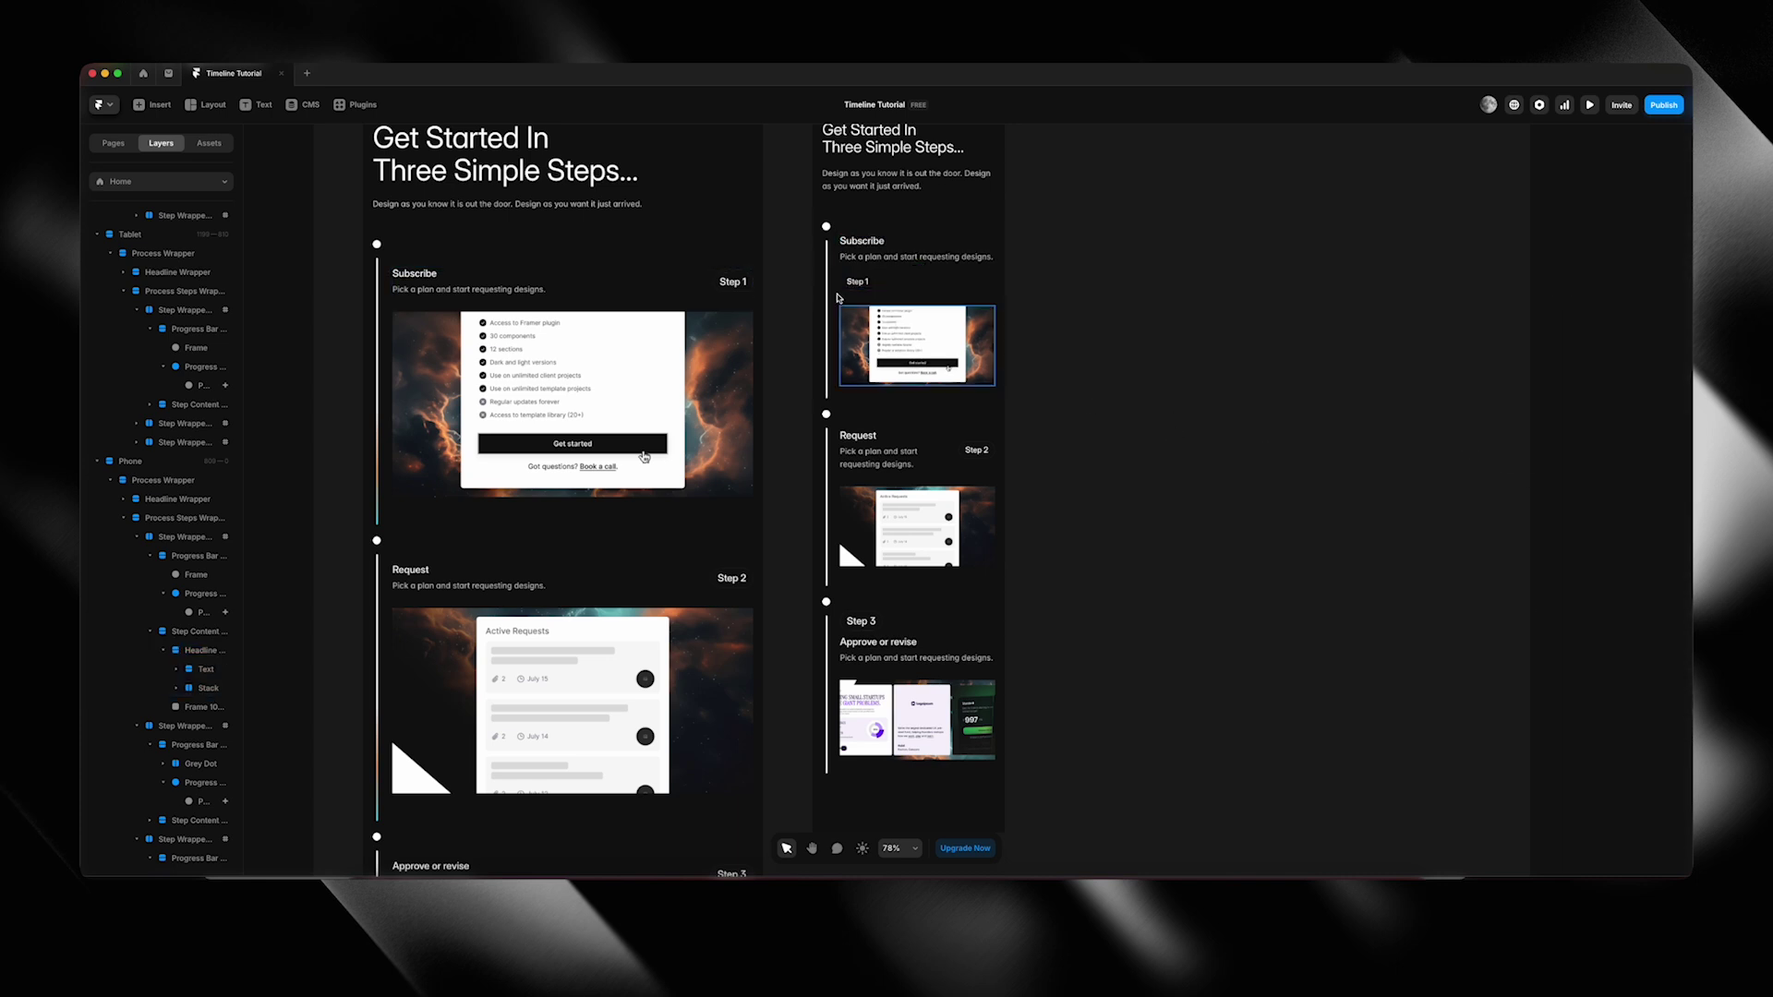
drag(875, 278, 872, 236)
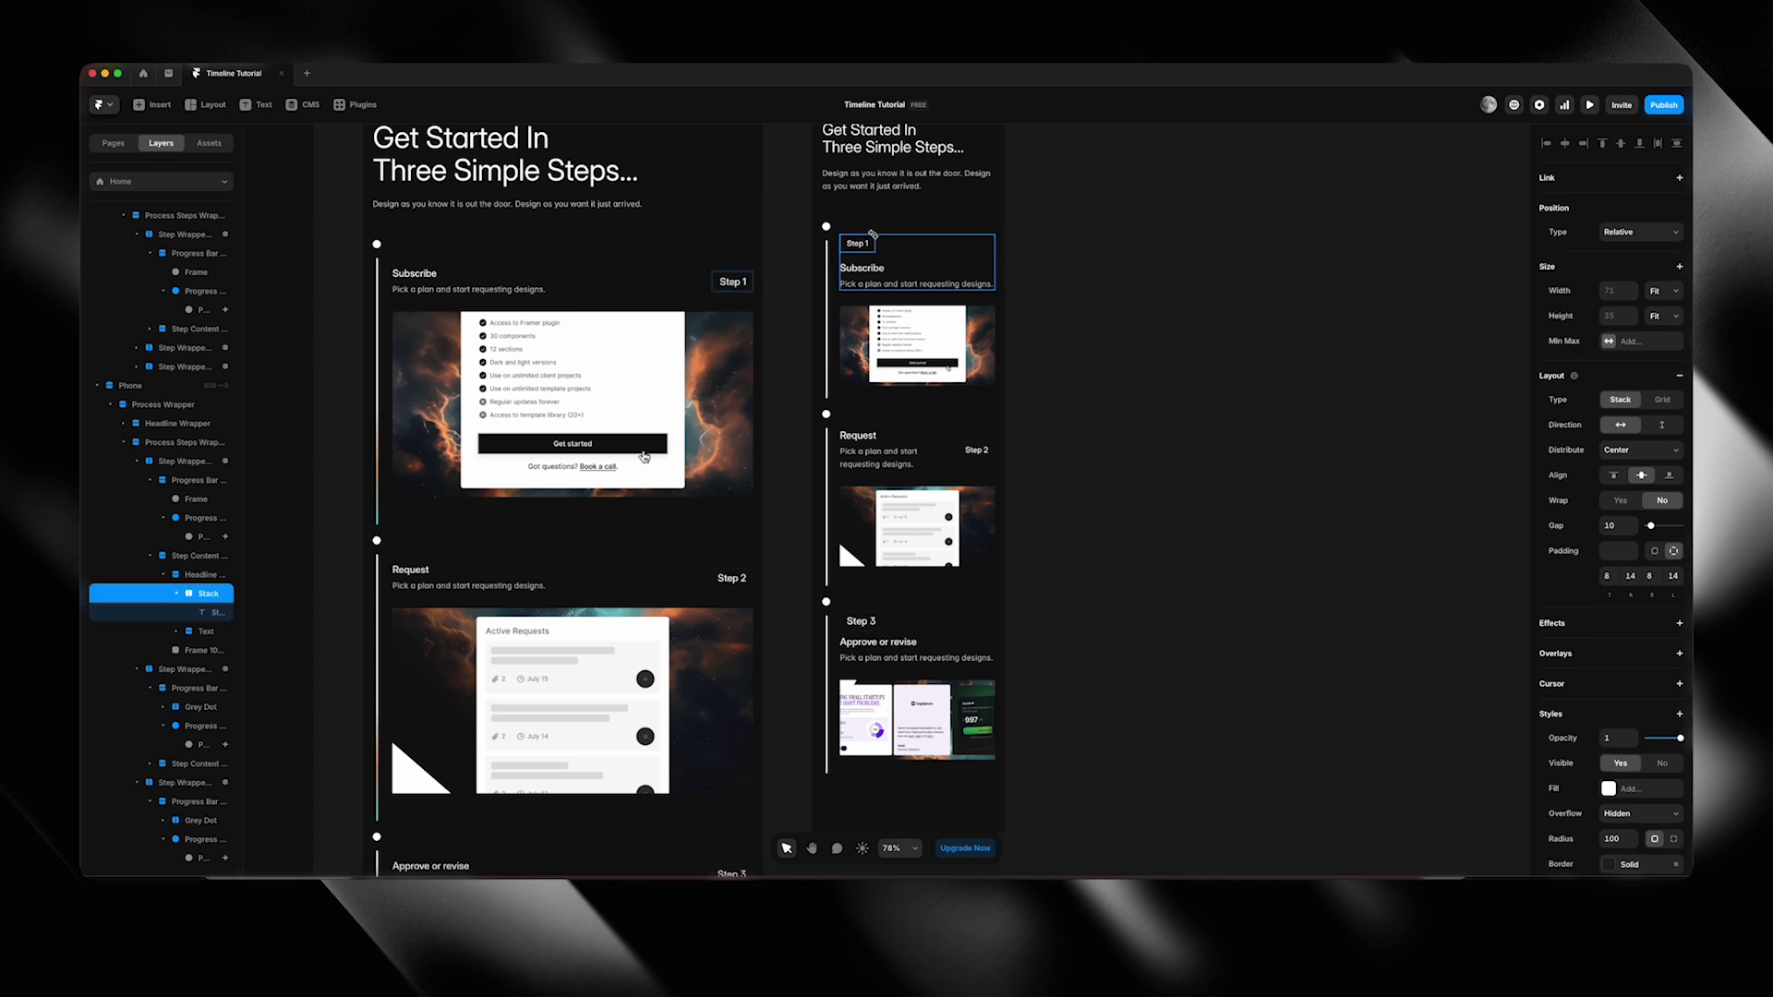
Stack the second step's headline vertically on Phone, left-aligned, and move the Step 2 label above the Request text.
super+click(946, 455)
click(959, 437)
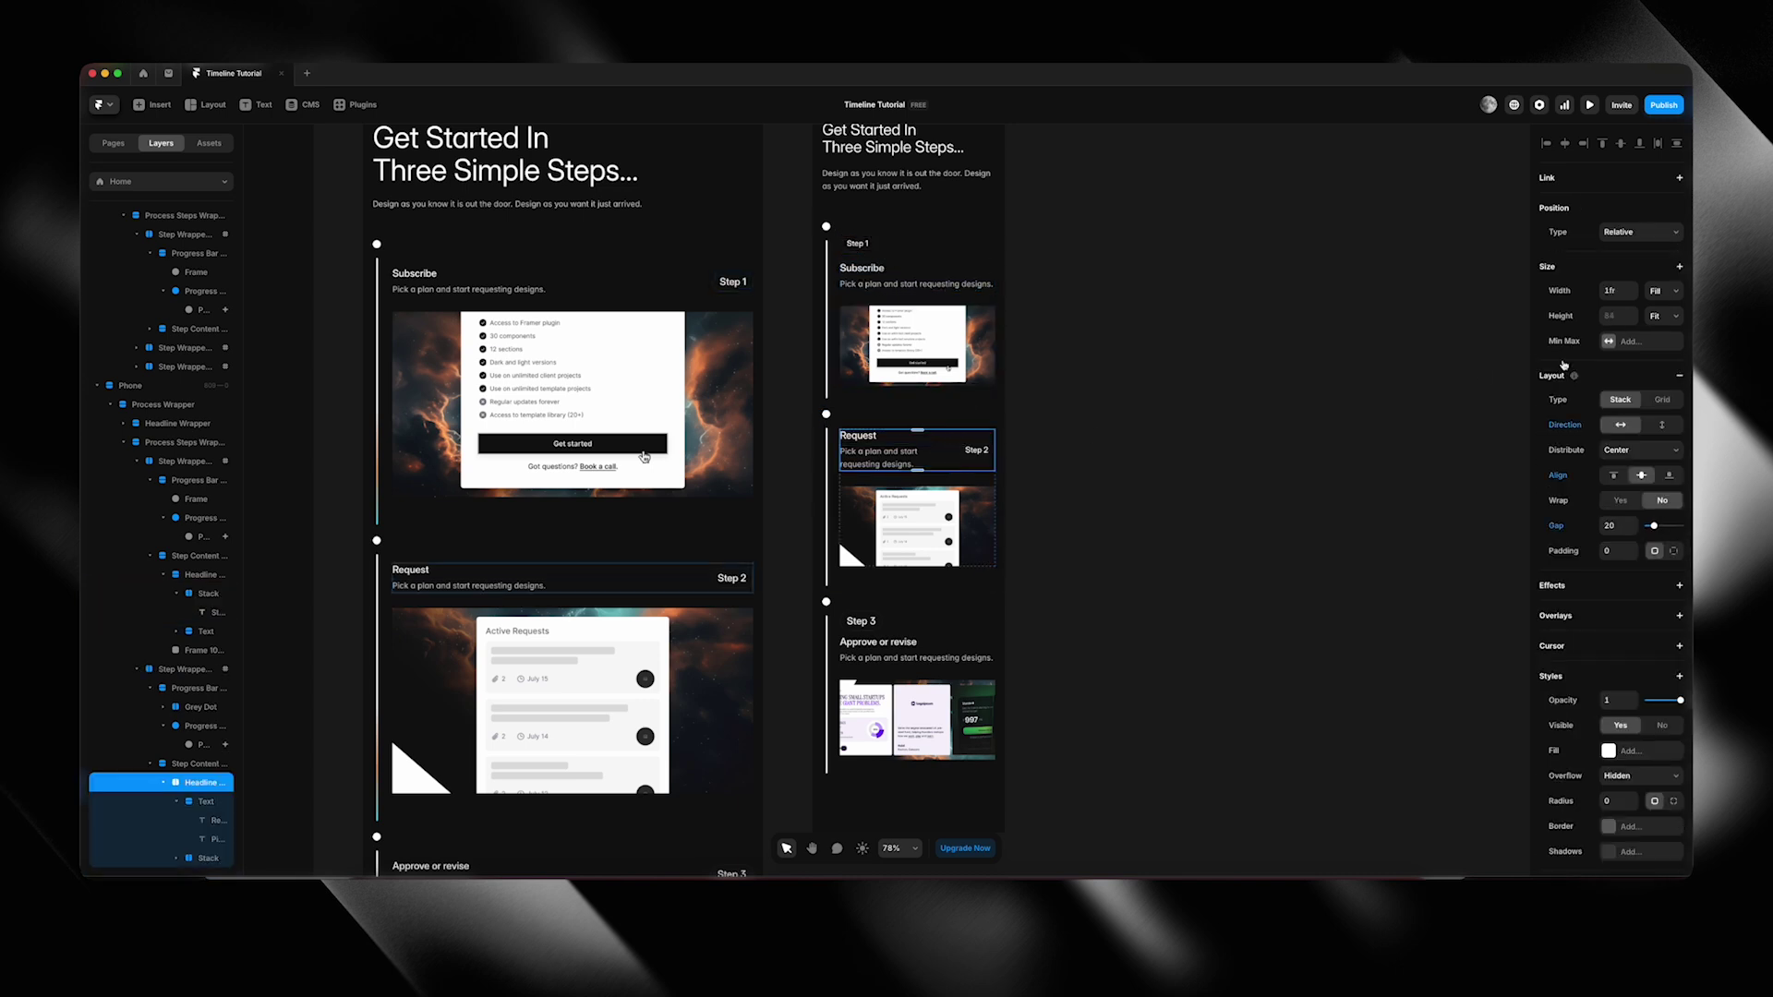
click(1662, 424)
click(1613, 474)
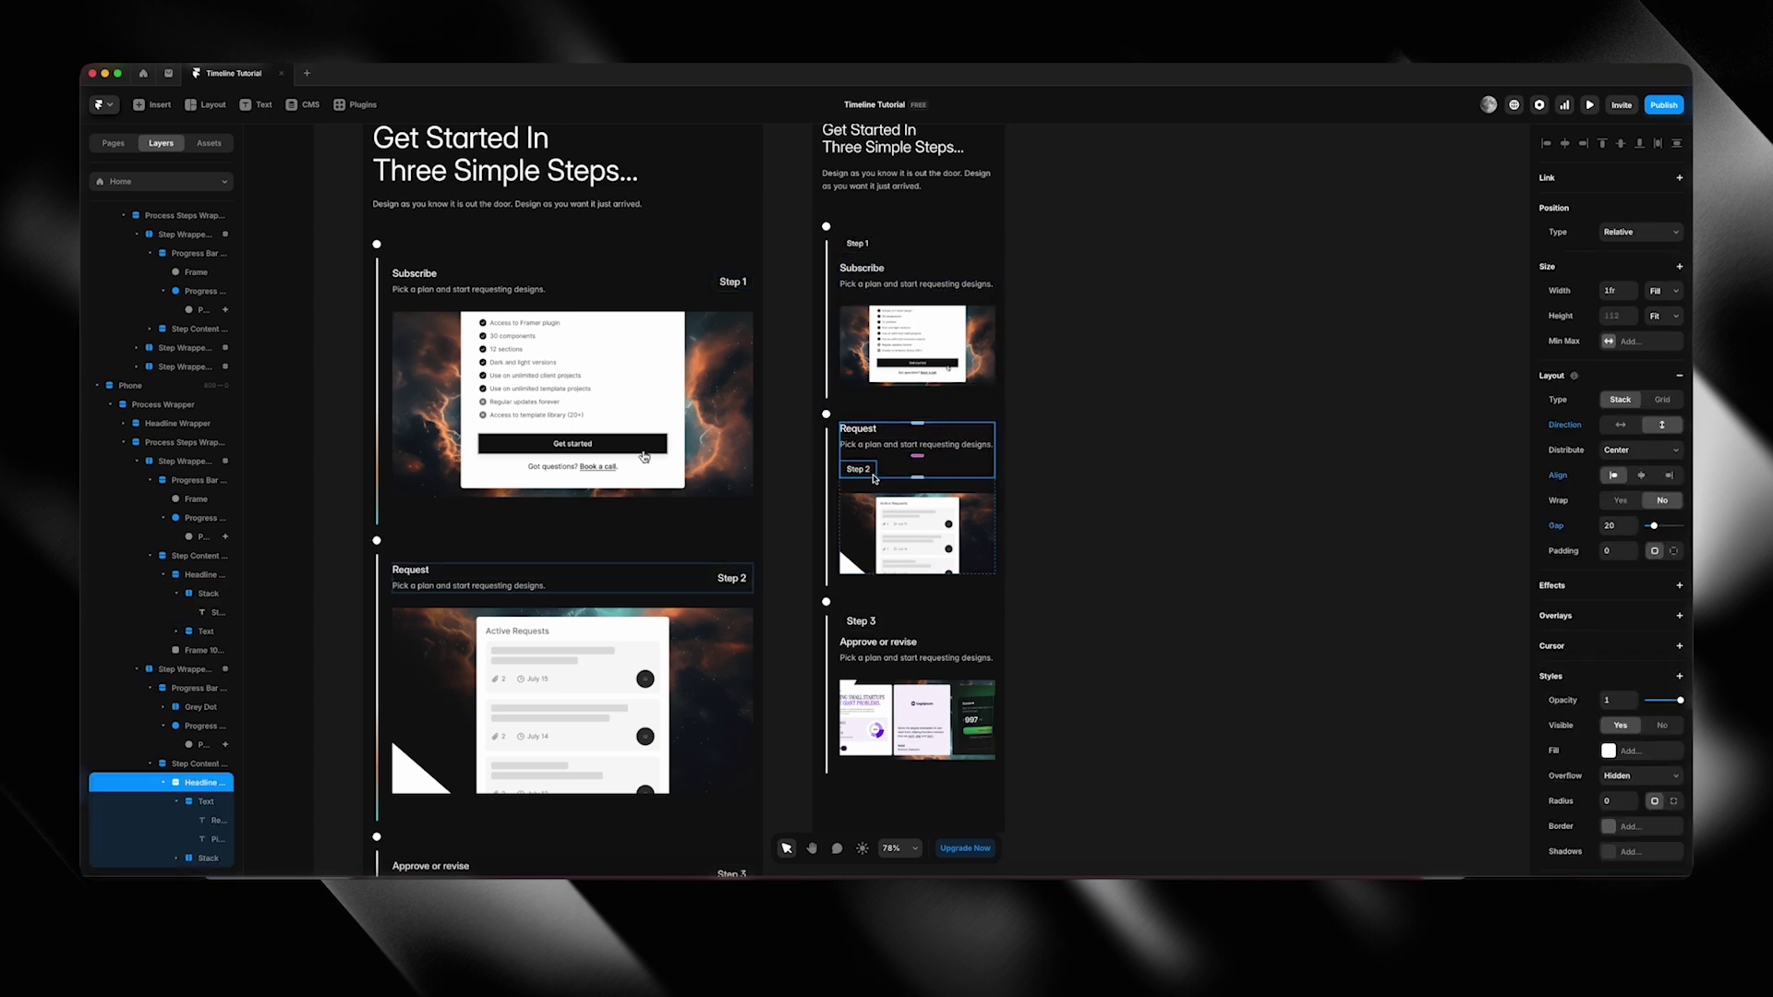
drag(874, 472, 859, 429)
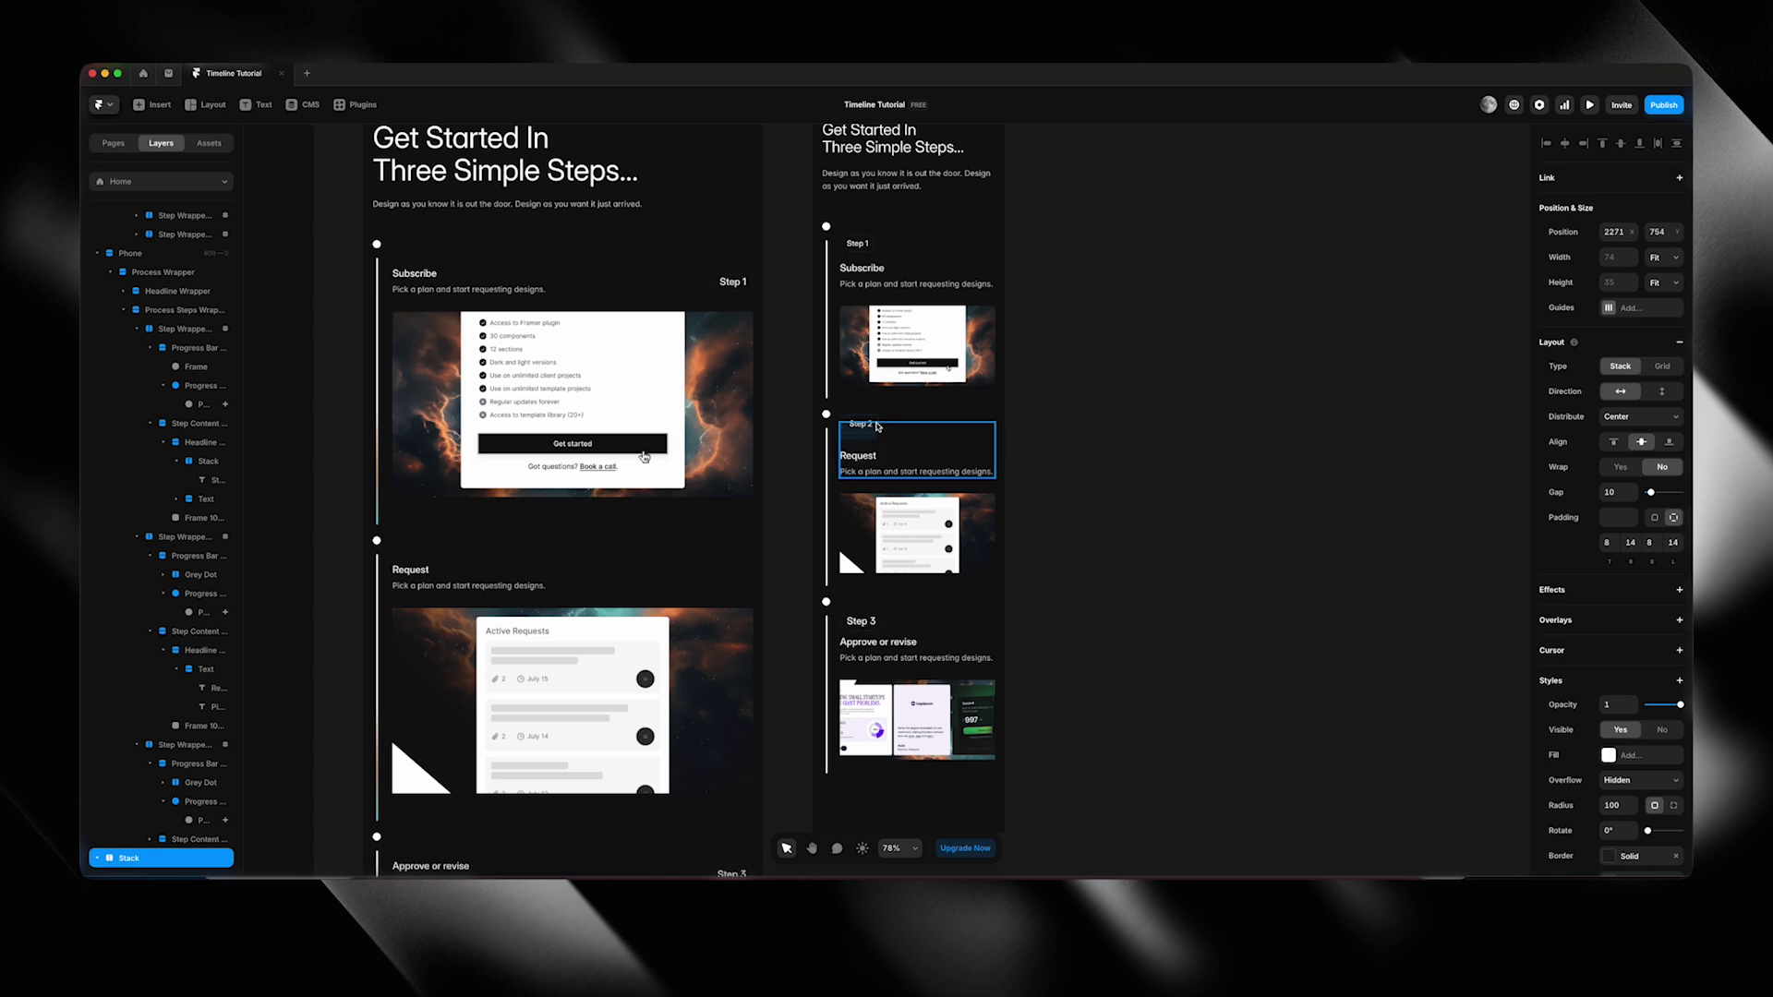
Increase the gap in the third step's headline stack on Phone to match the other two steps.
click(916, 628)
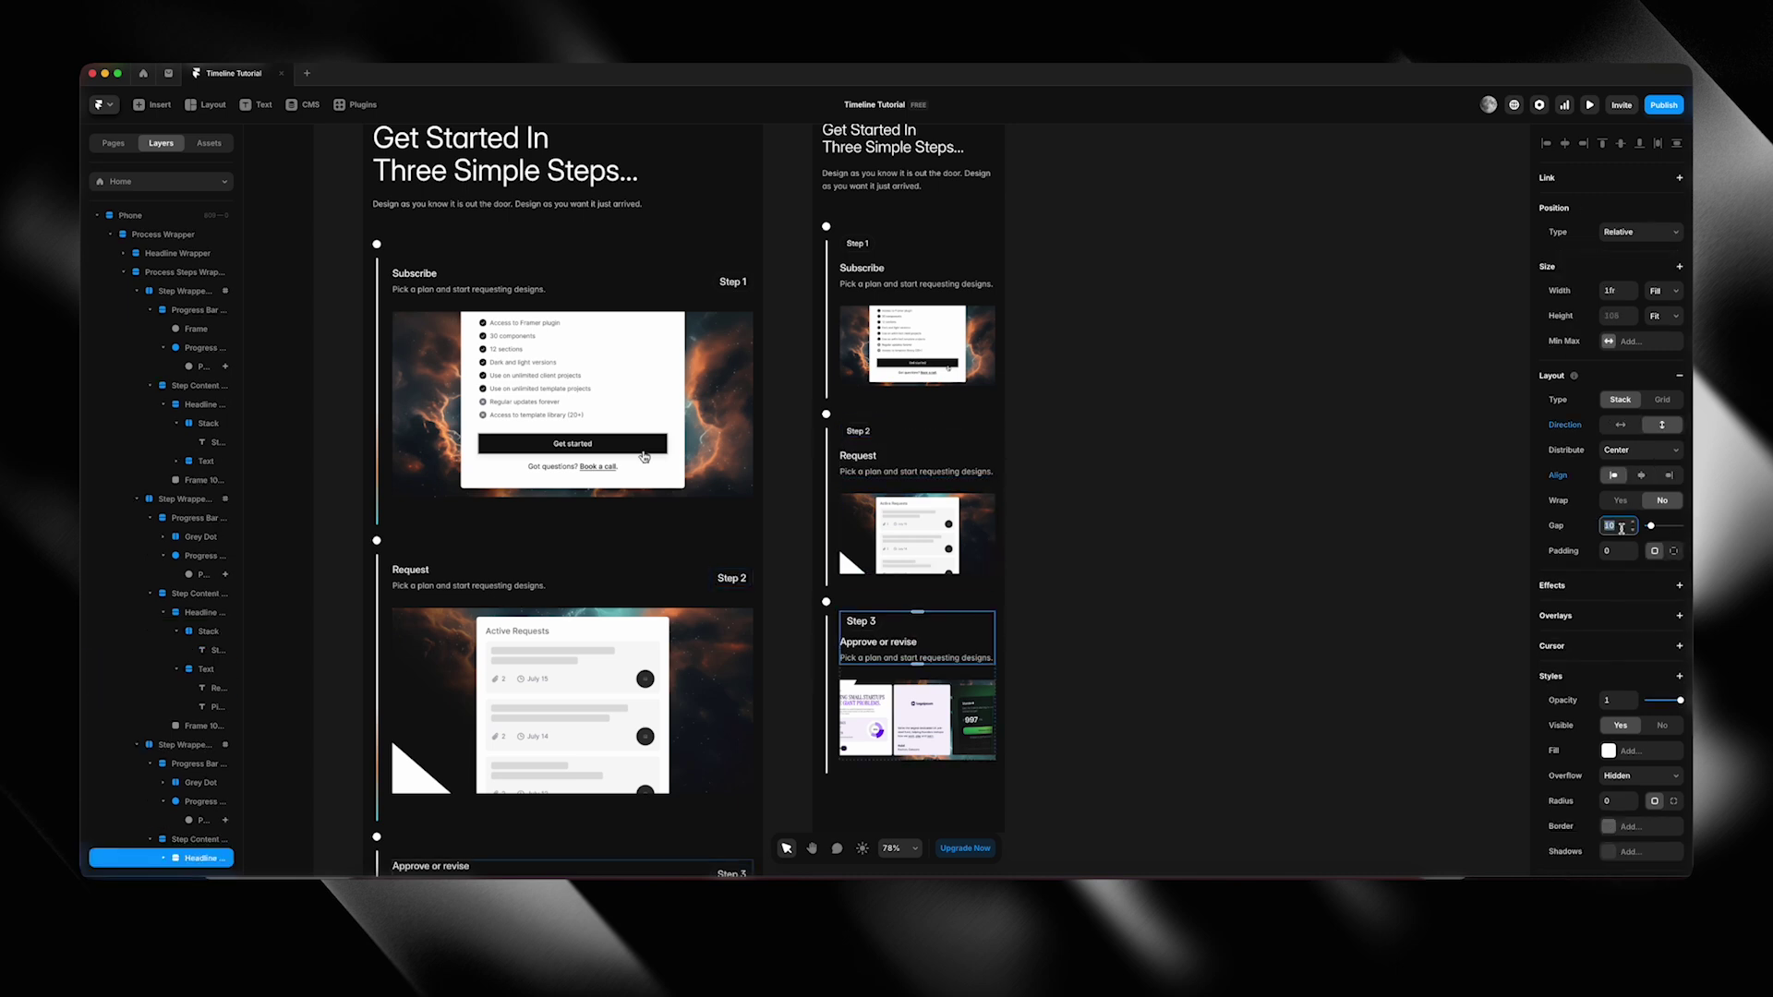
key(Return)
click(1329, 292)
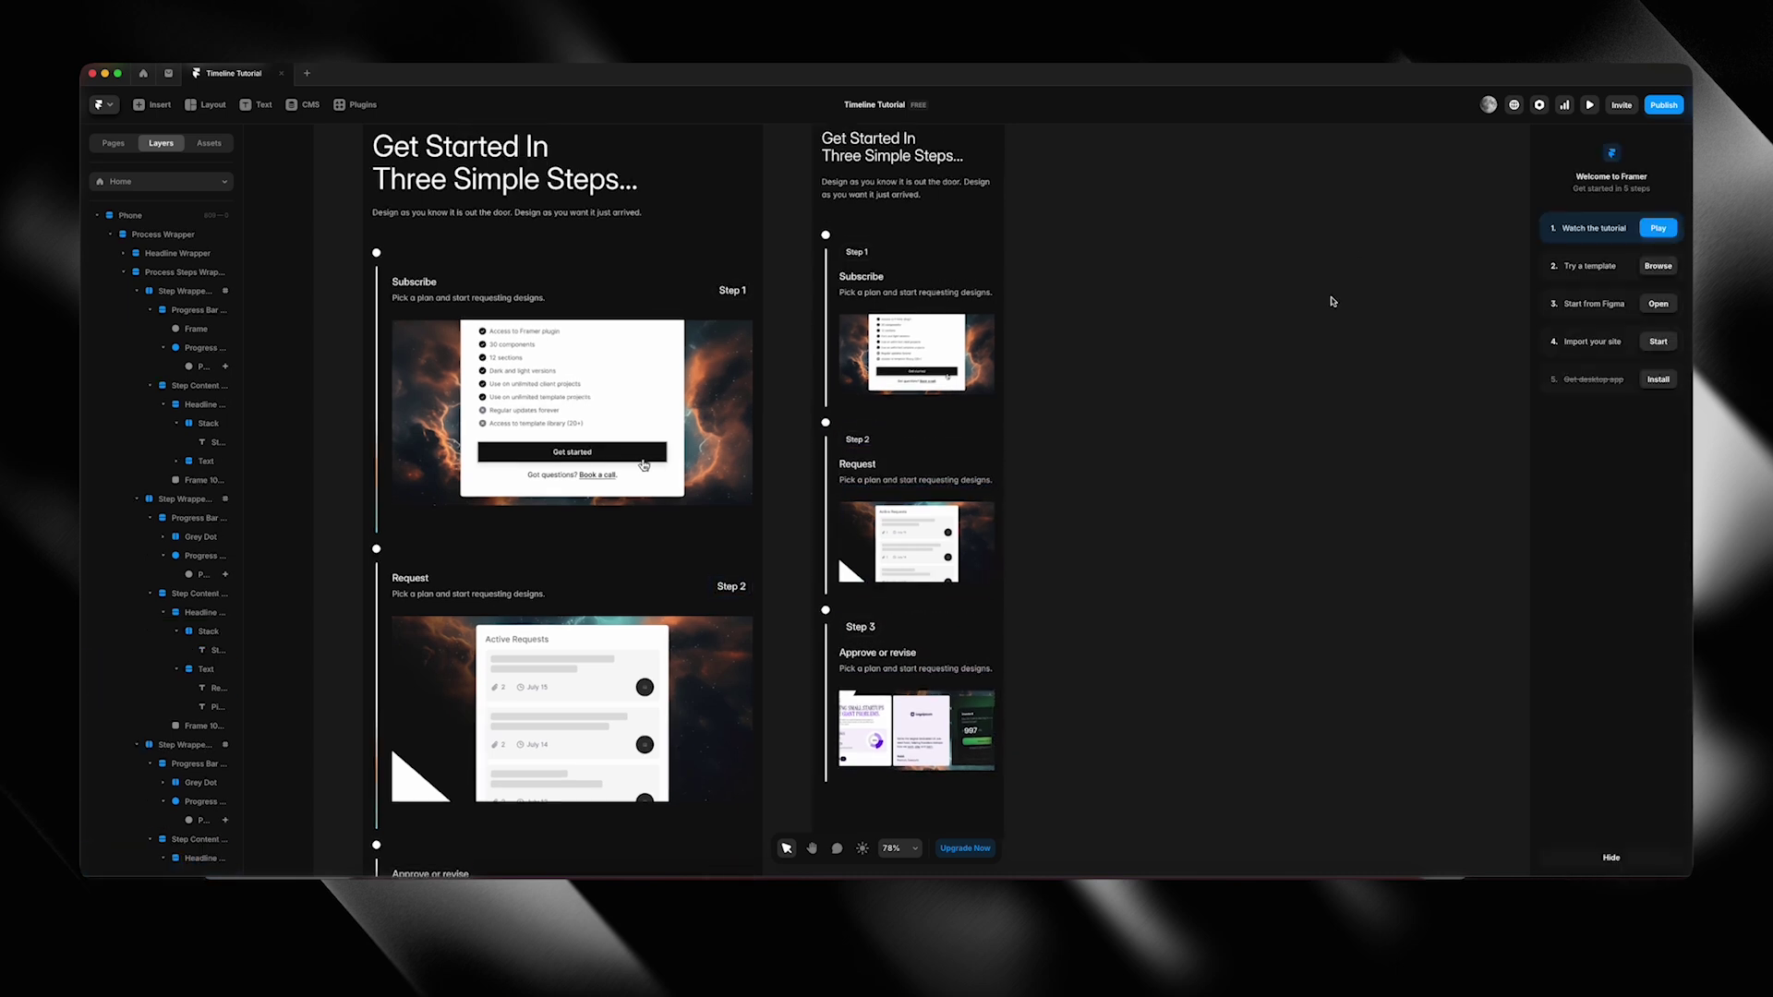
Remove the Heading 3 style from the Step 3 label on Phone and reduce its font size to match the Step 2 label.
scroll(1099, 263, up, 2)
click(828, 680)
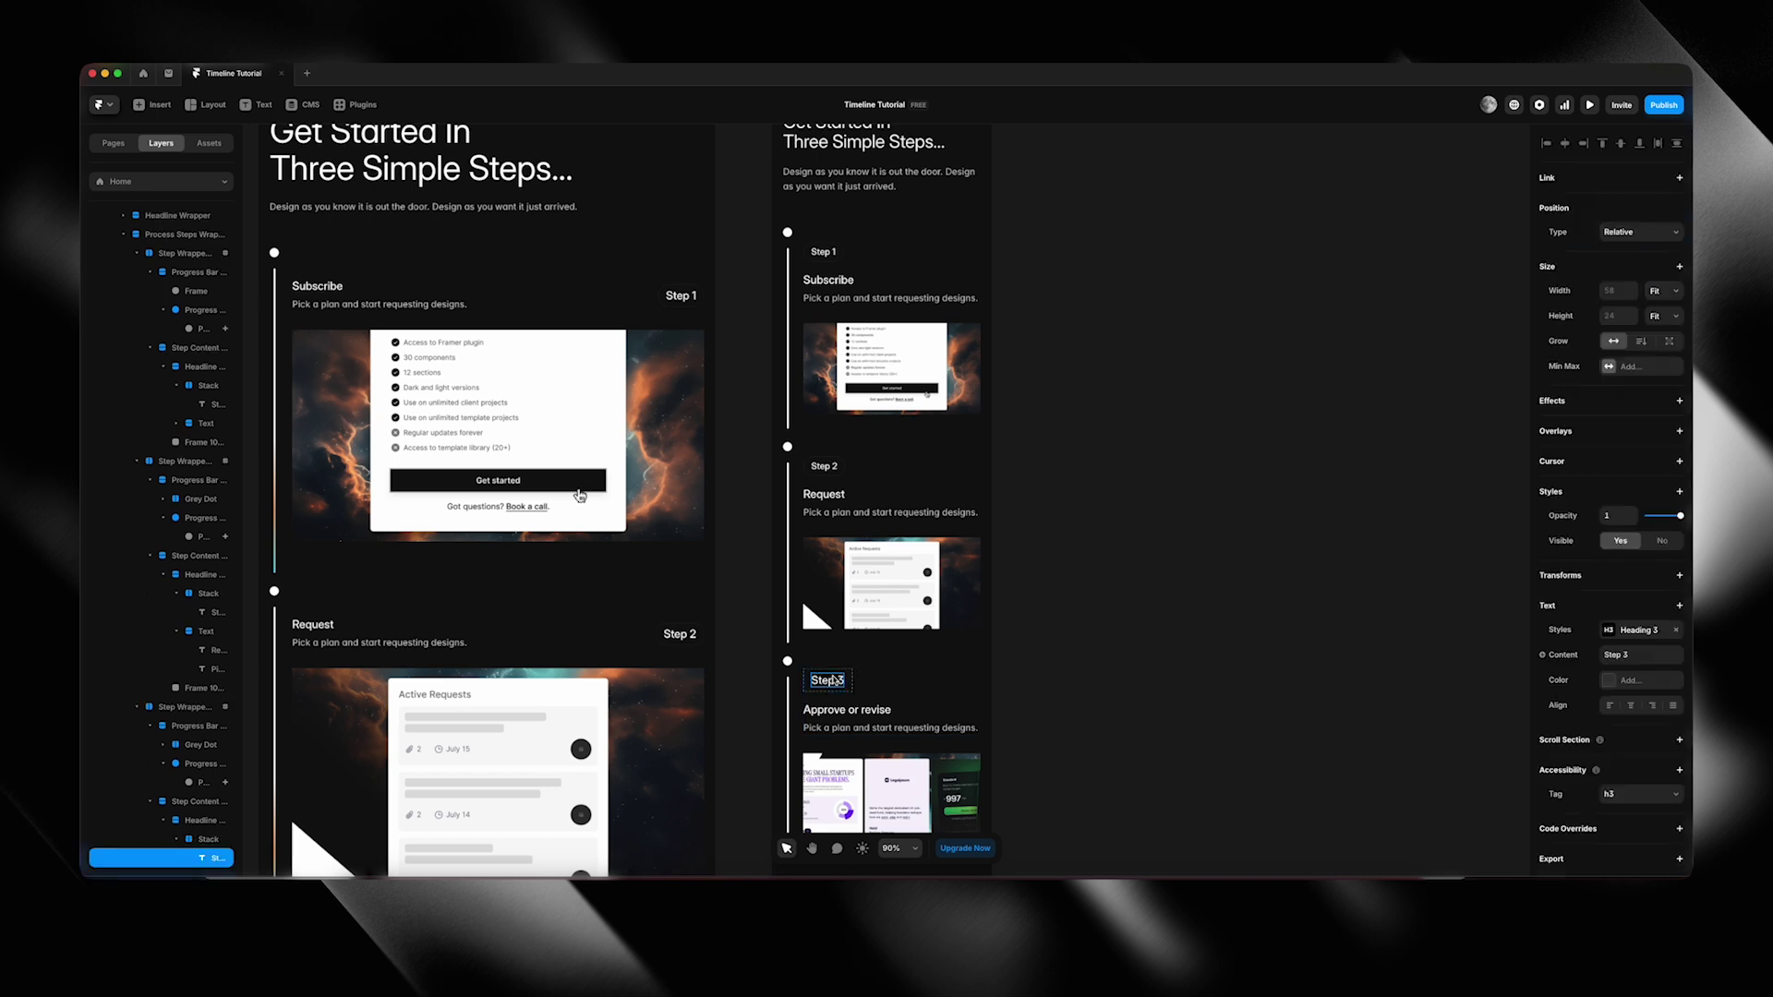
click(830, 468)
click(827, 680)
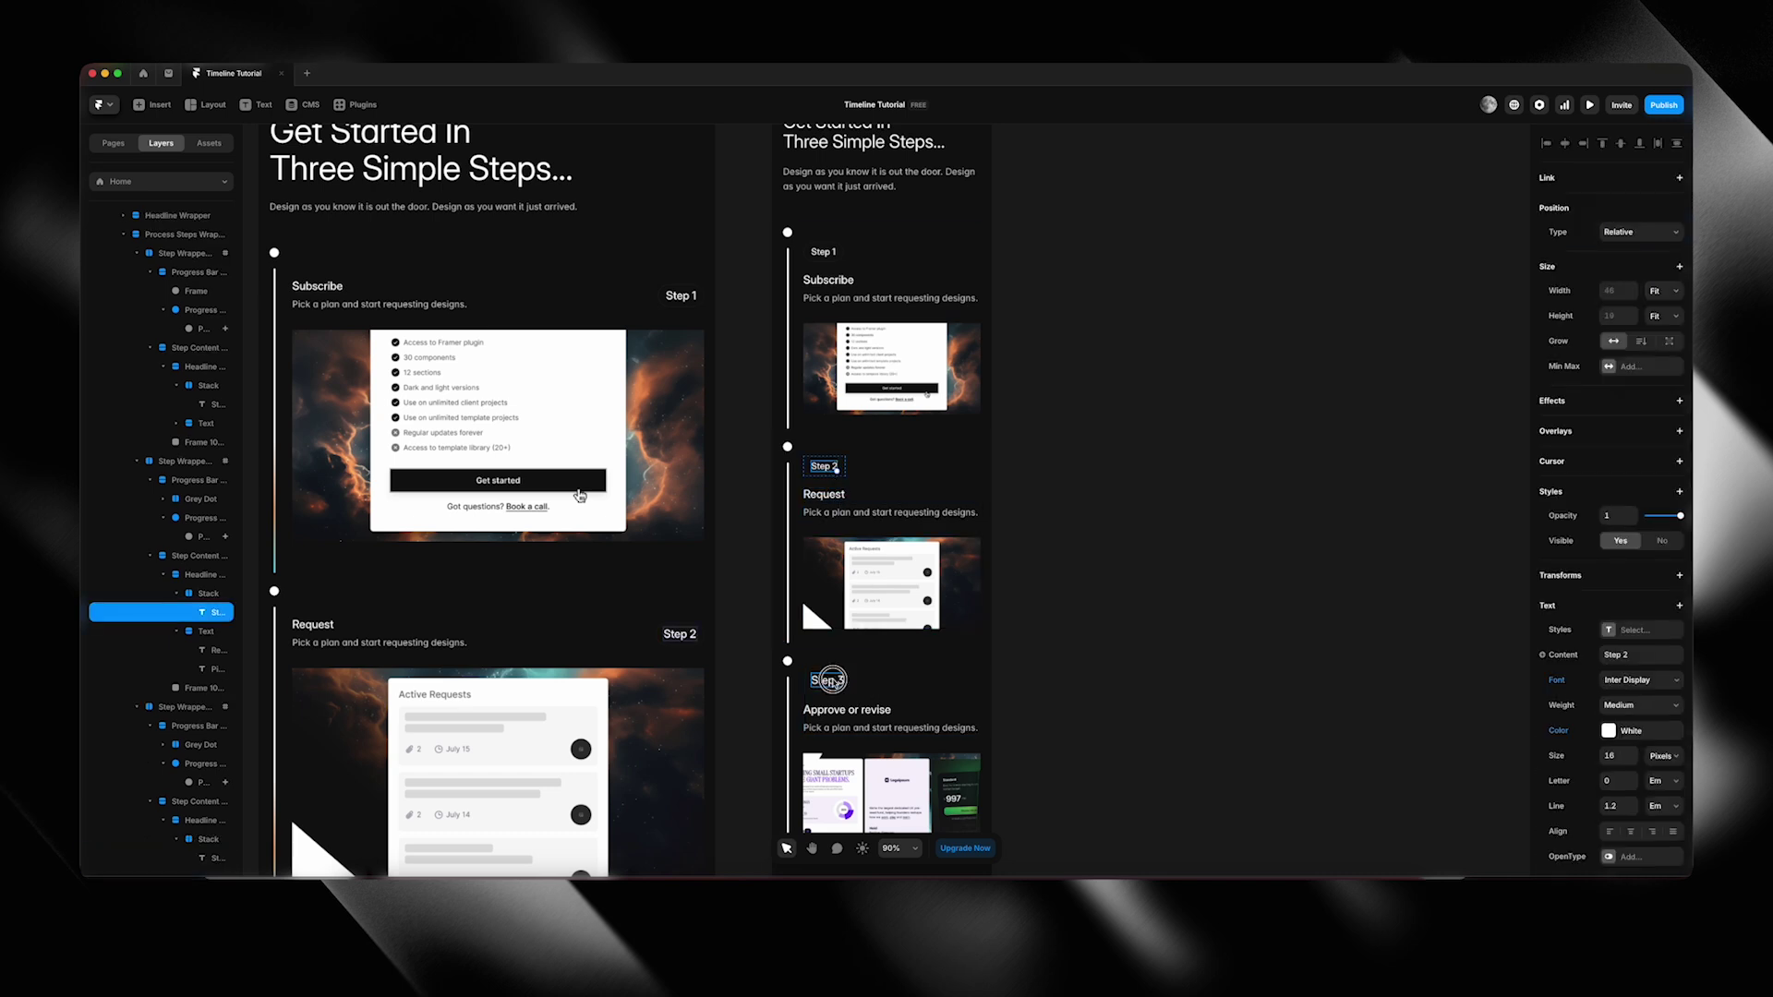
click(1674, 631)
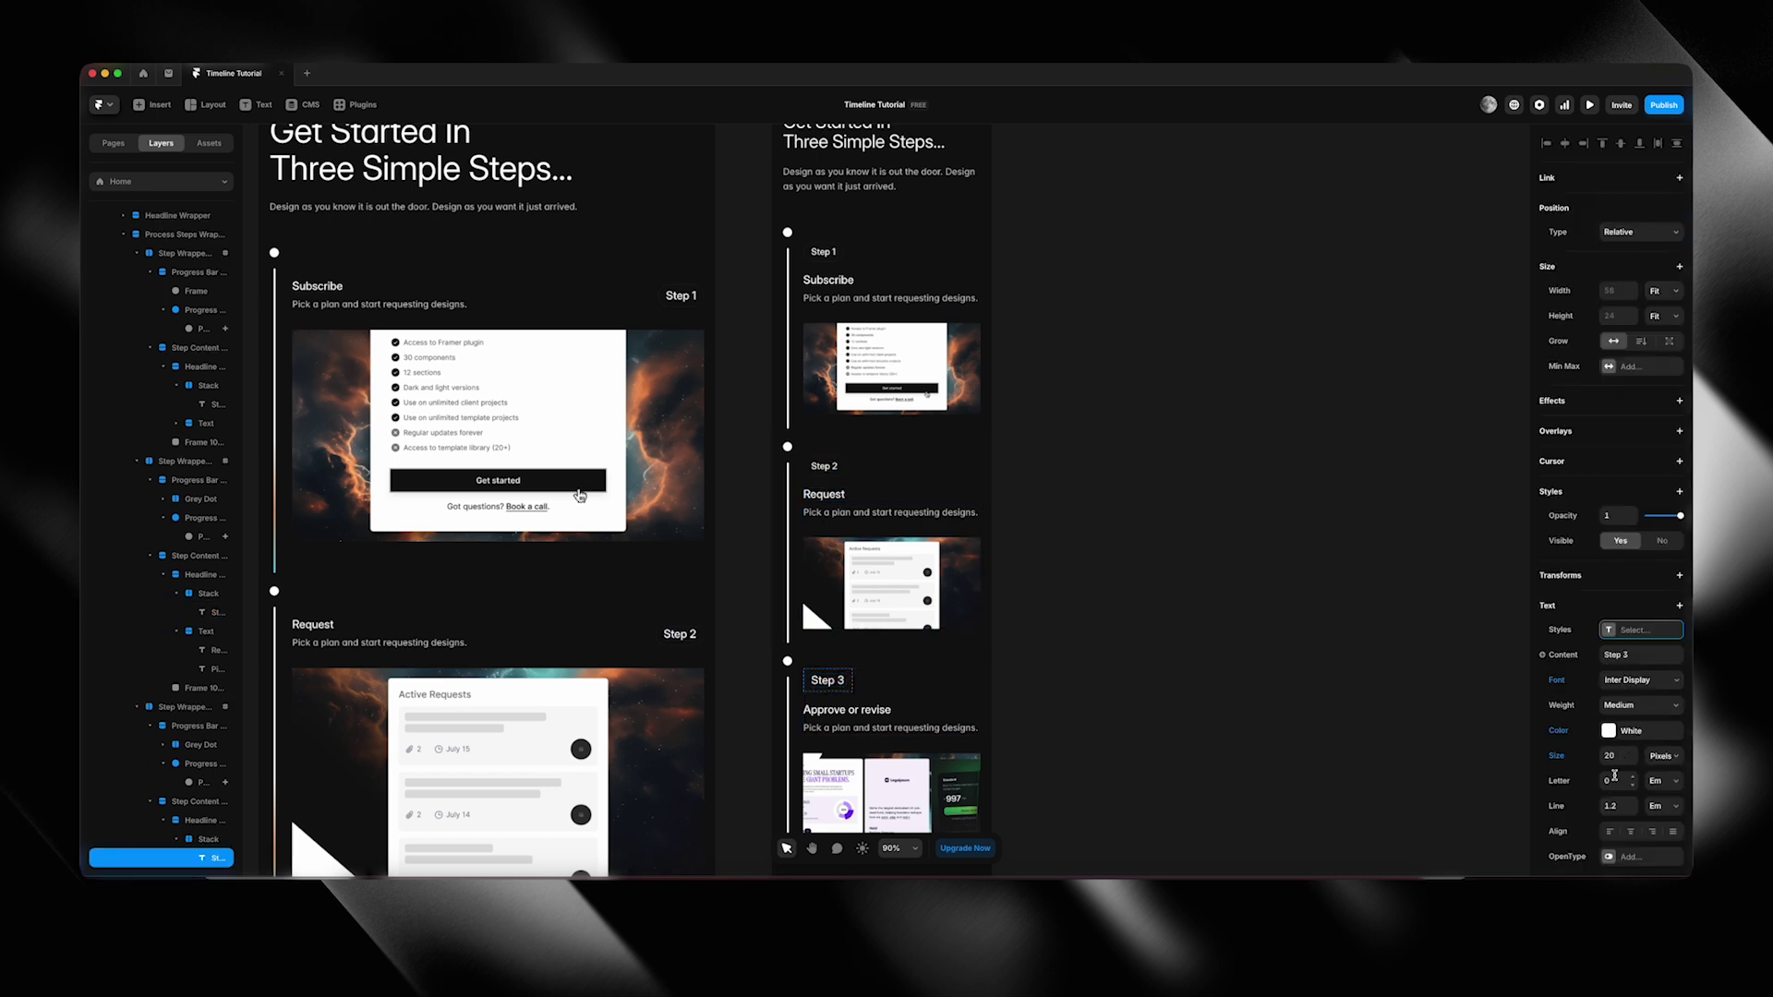
click(1633, 760)
click(1633, 760)
click(1633, 759)
click(1176, 661)
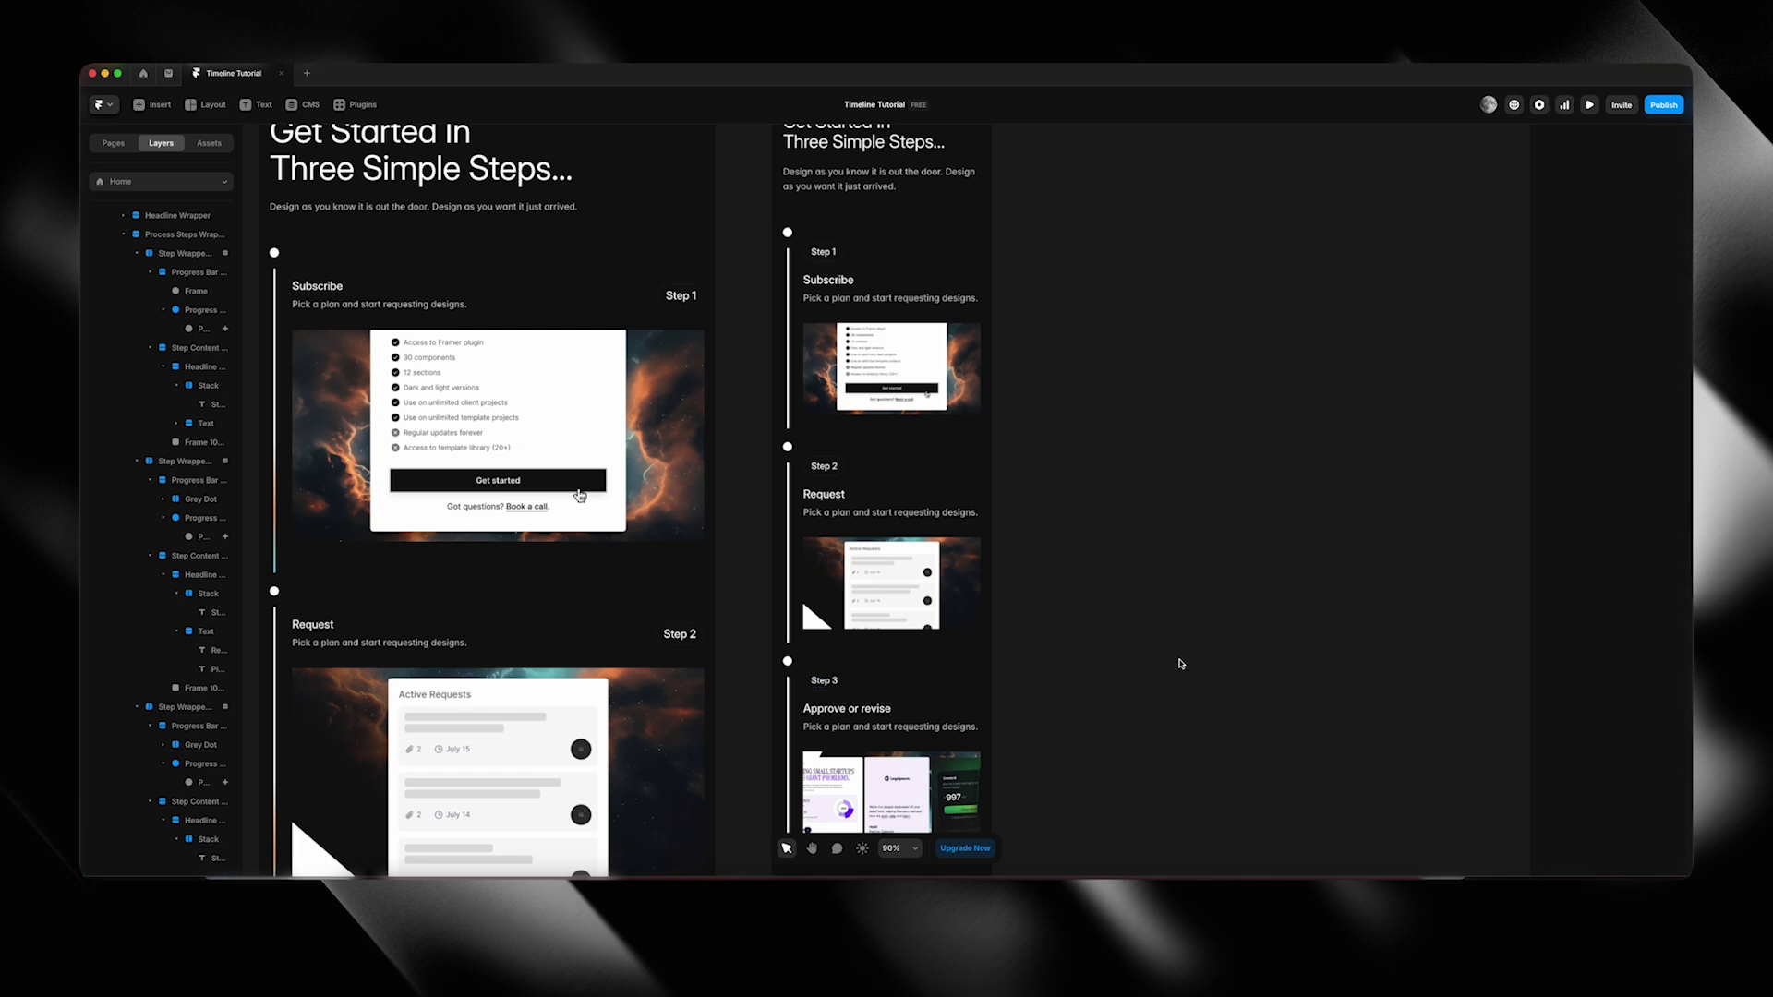
Preview the Phone breakpoint and examine the scroll animation of the progress lines and dots across all three timeline steps.
scroll(1155, 656, down, 1)
scroll(1135, 662, up, 2)
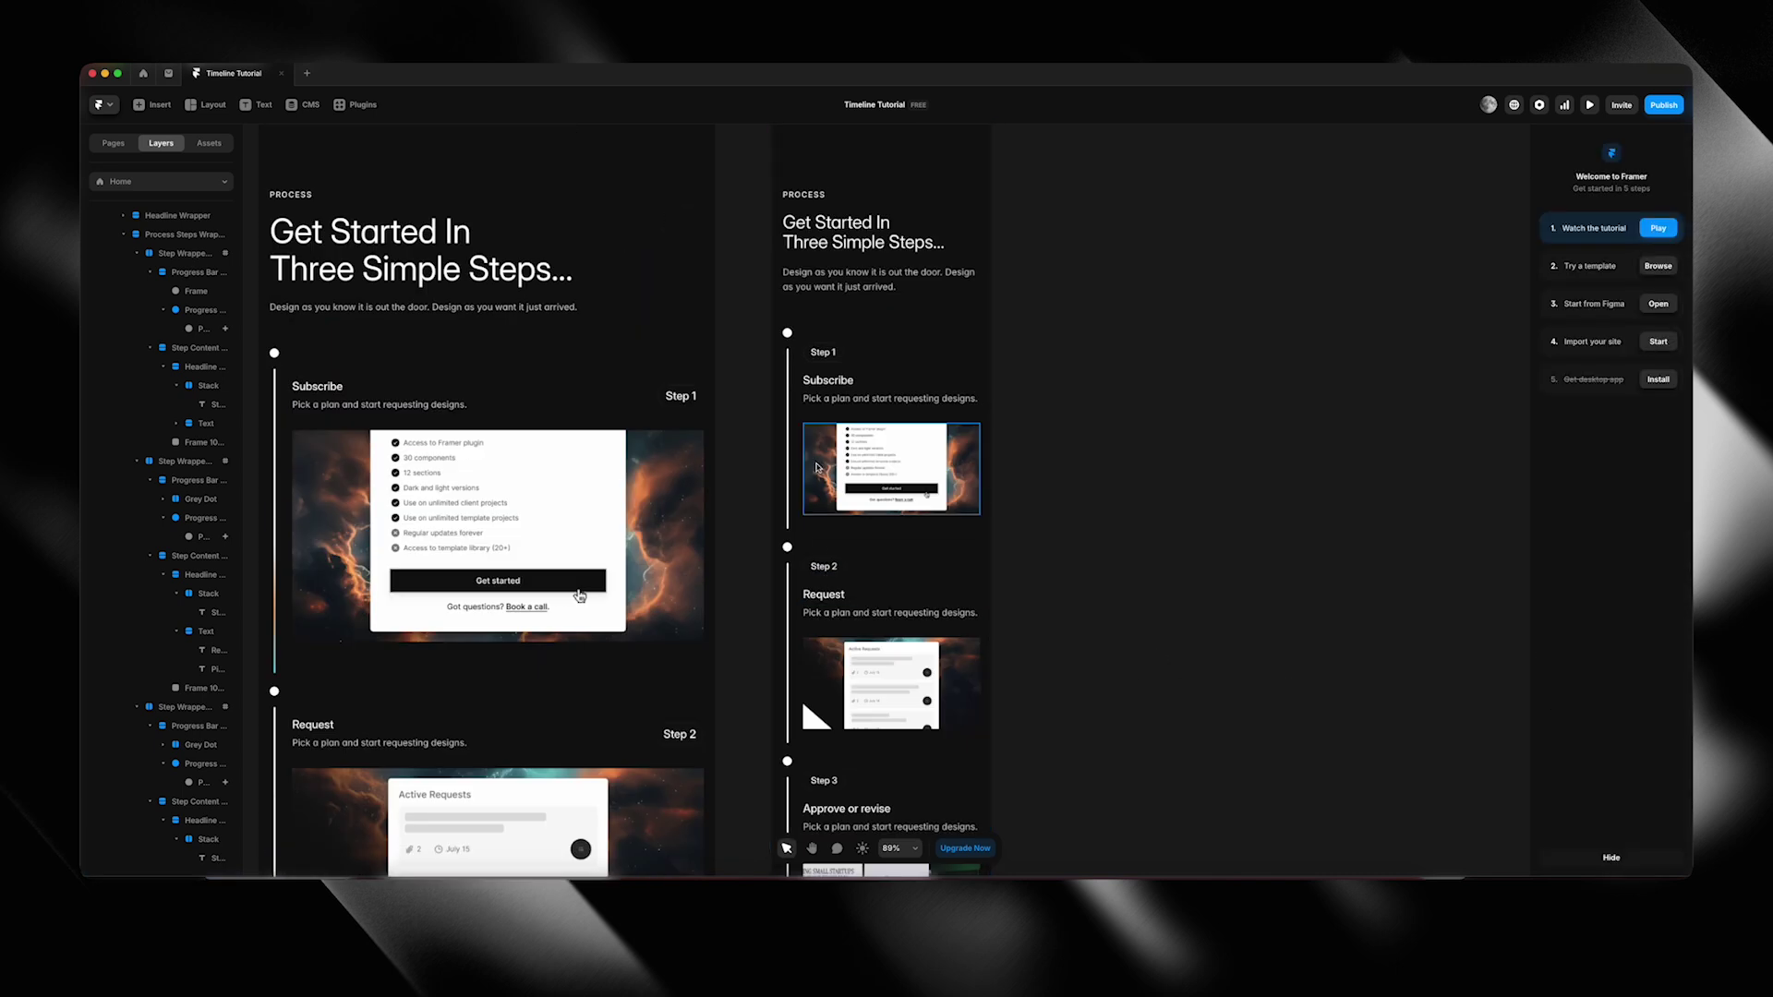
scroll(1025, 220, up, 3)
click(884, 374)
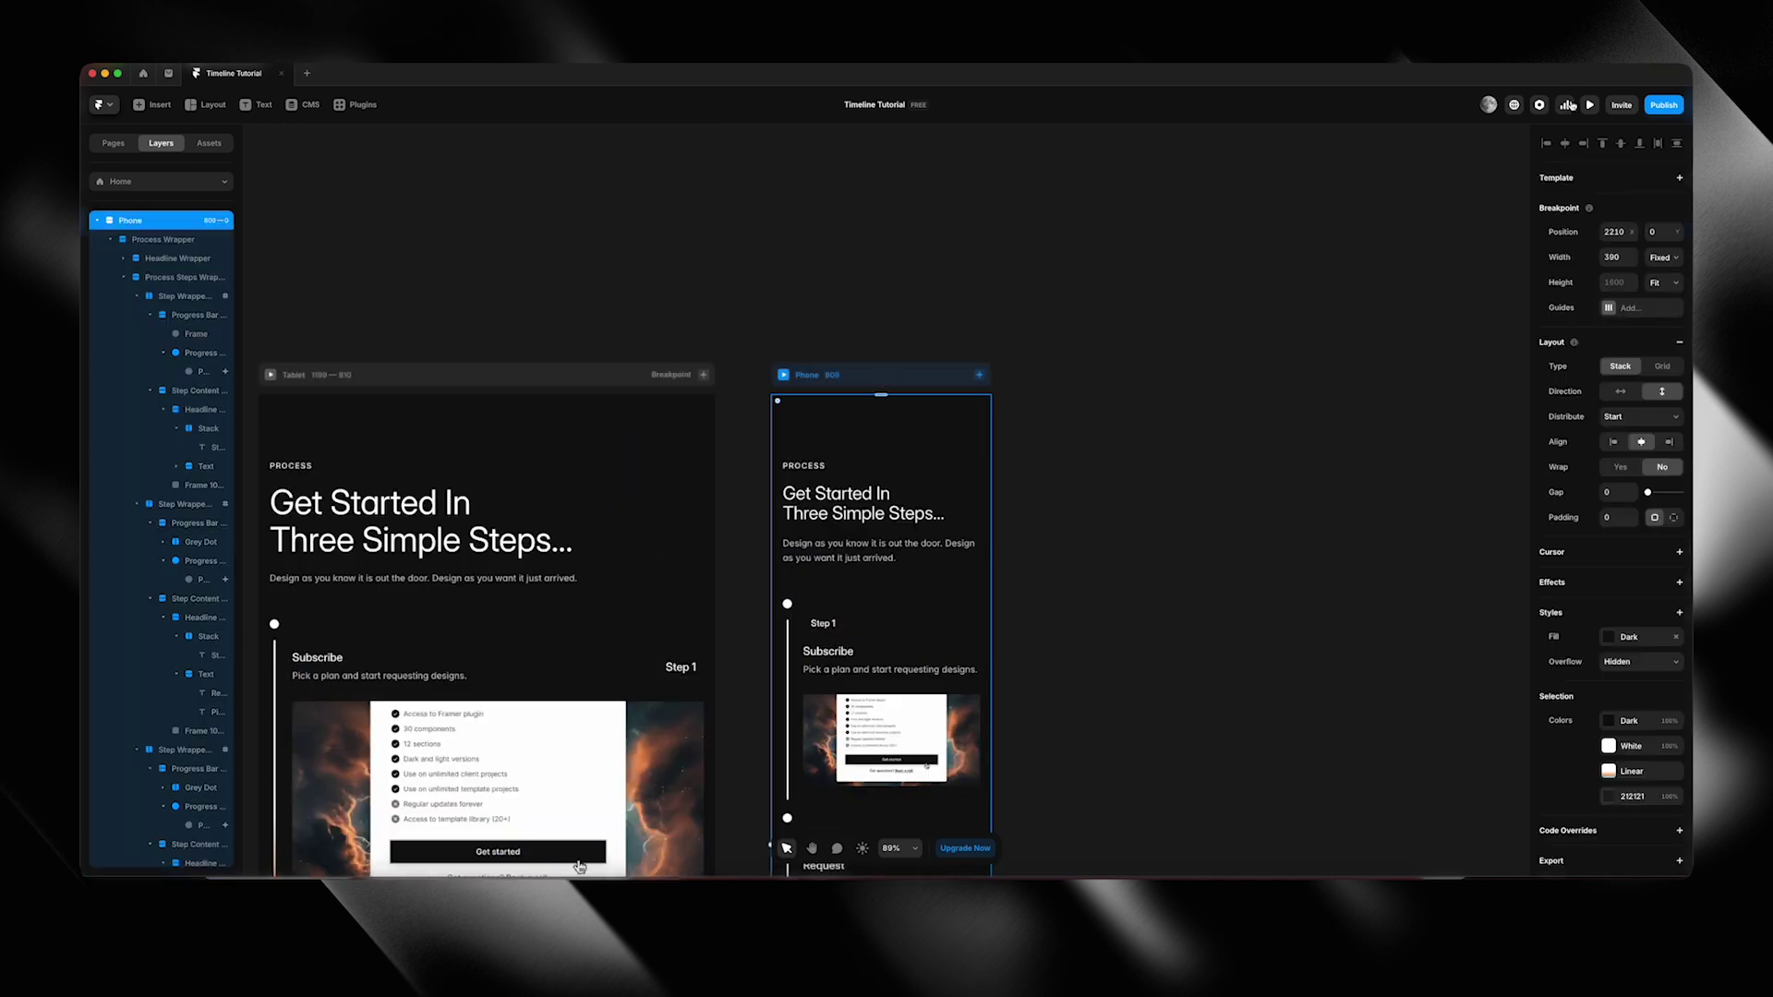
click(1589, 104)
scroll(879, 356, down, 3)
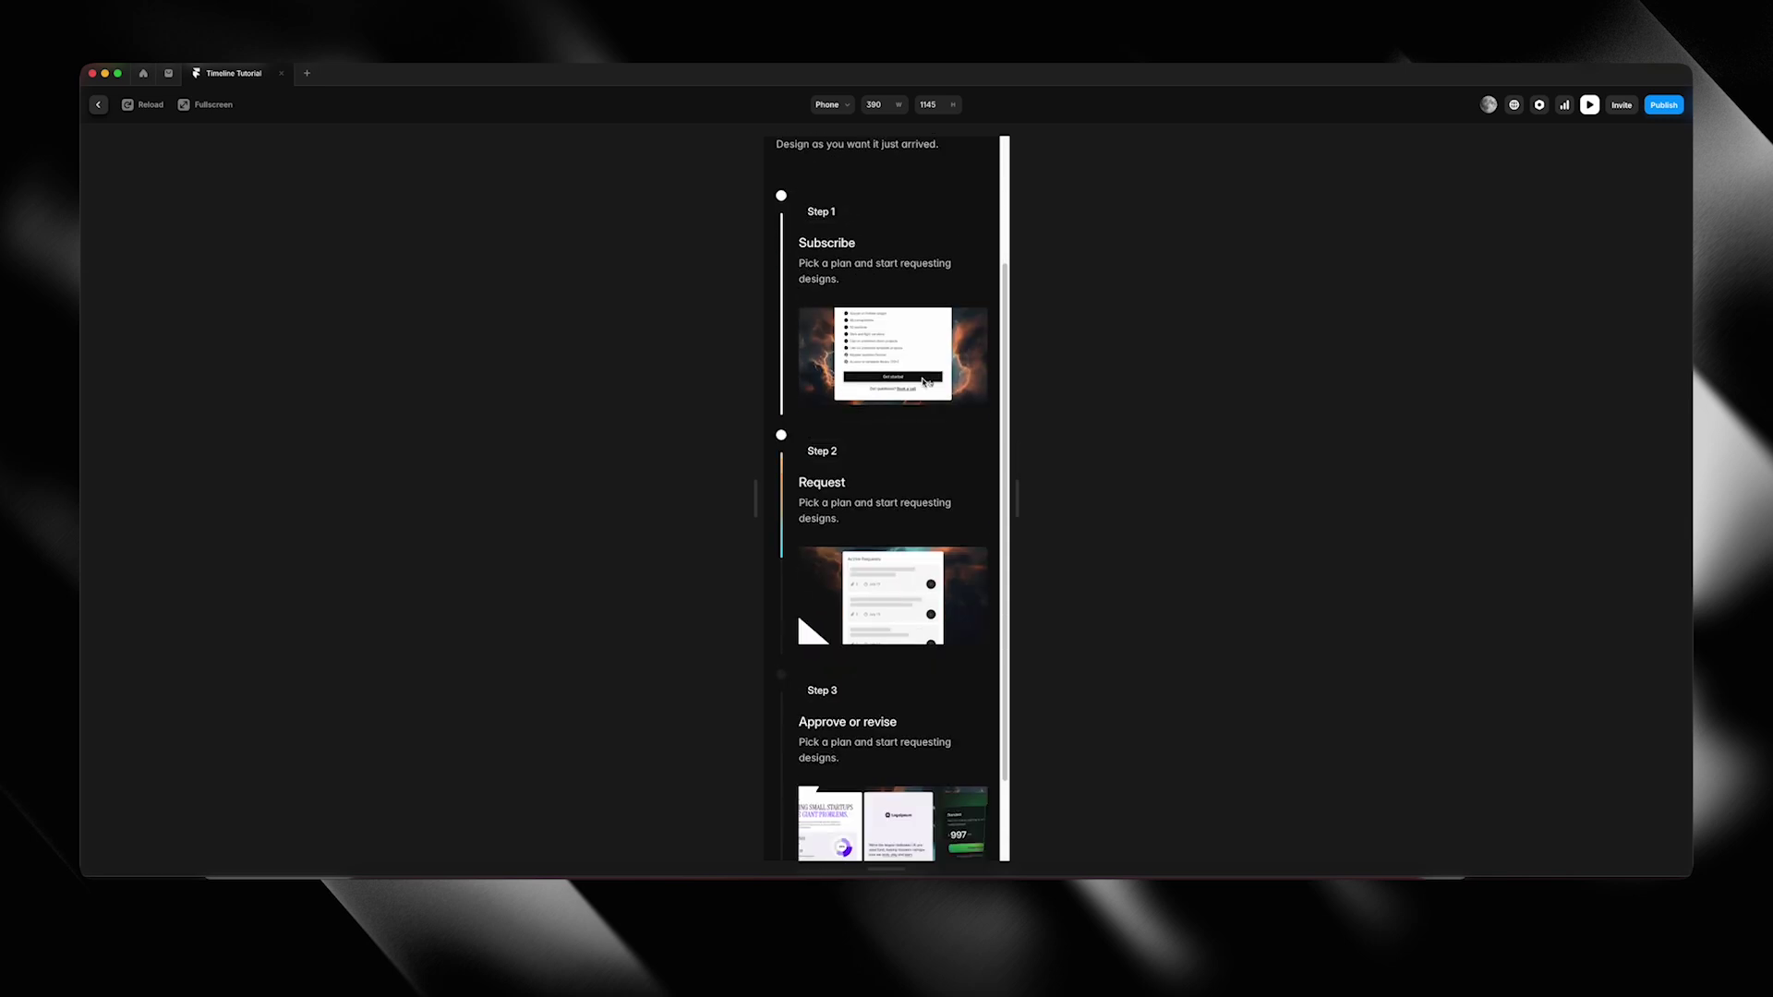
scroll(924, 381, down, 2)
scroll(924, 379, up, 5)
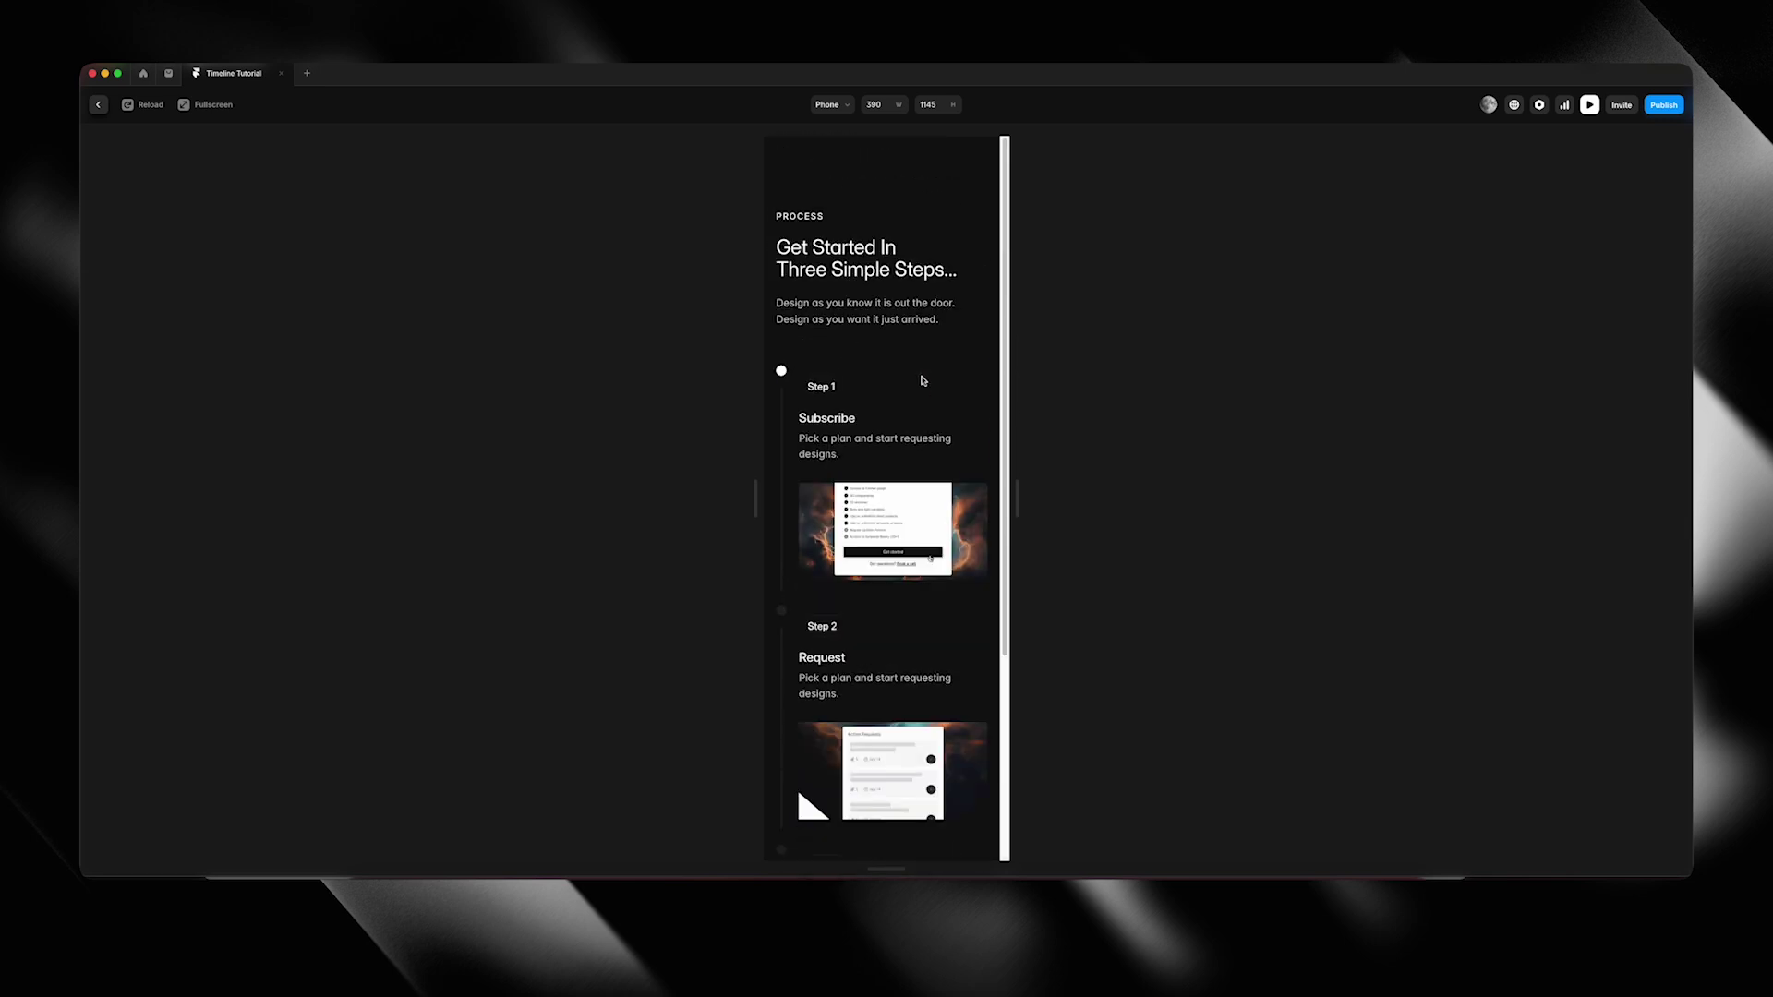
scroll(925, 378, down, 2)
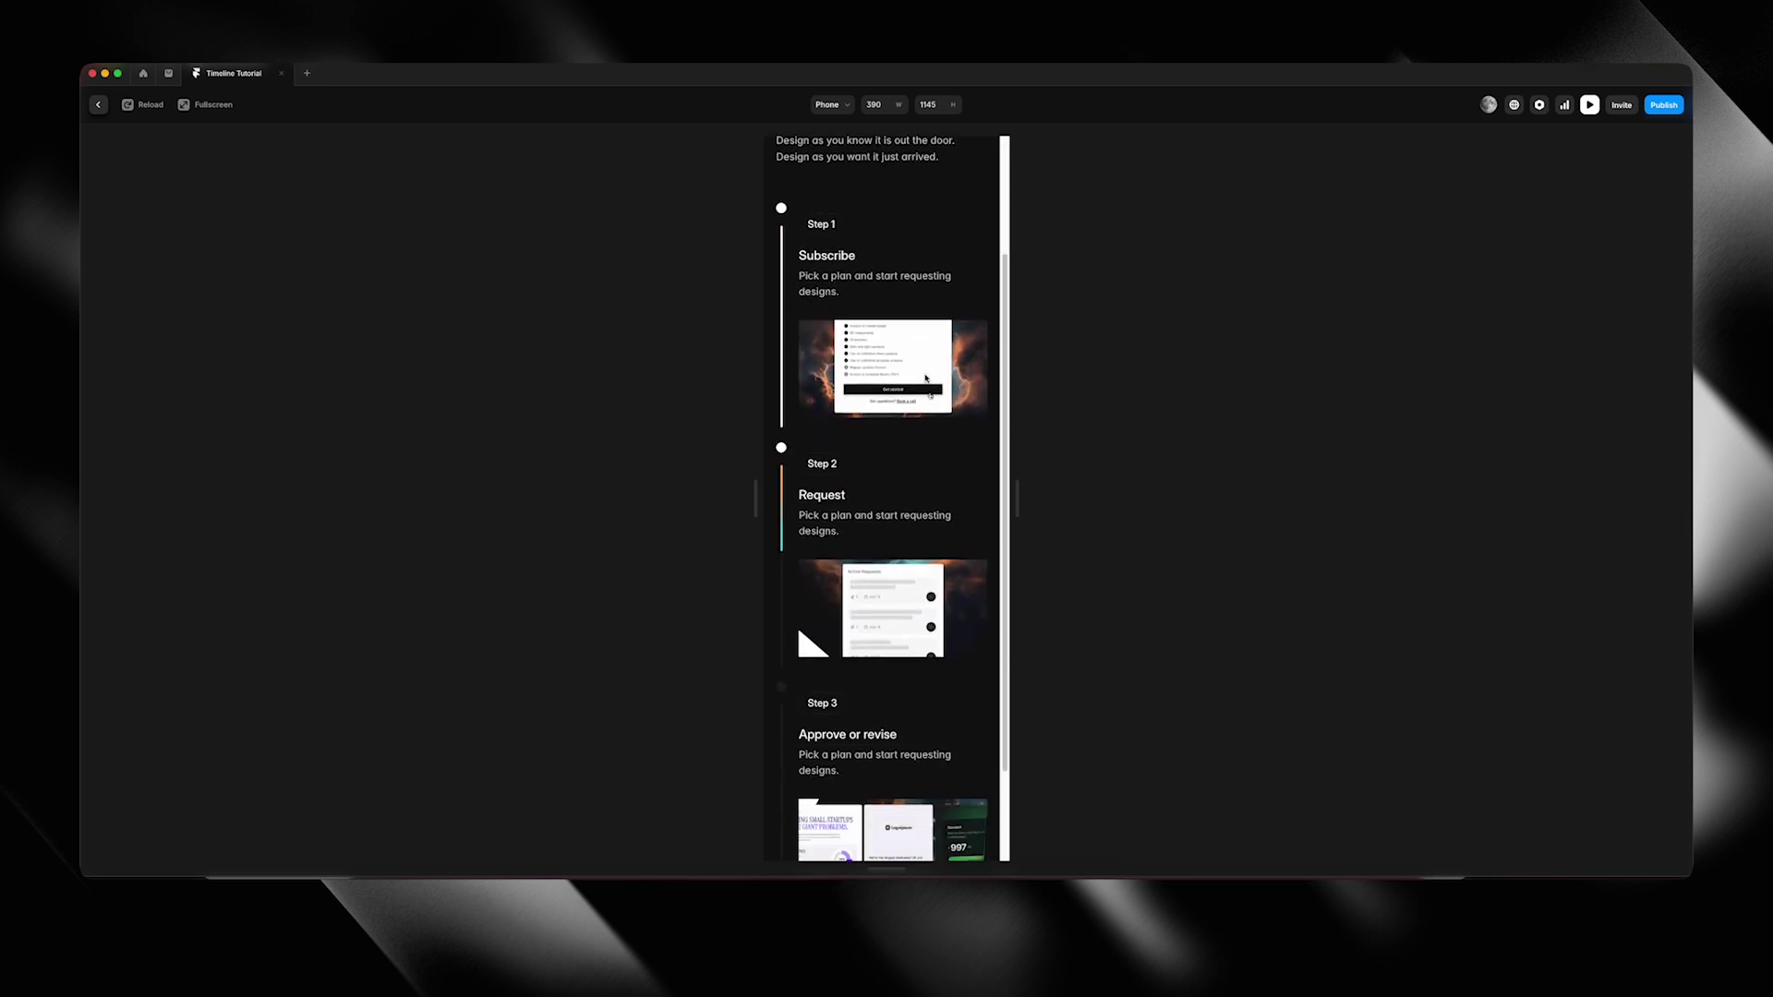
scroll(924, 379, up, 4)
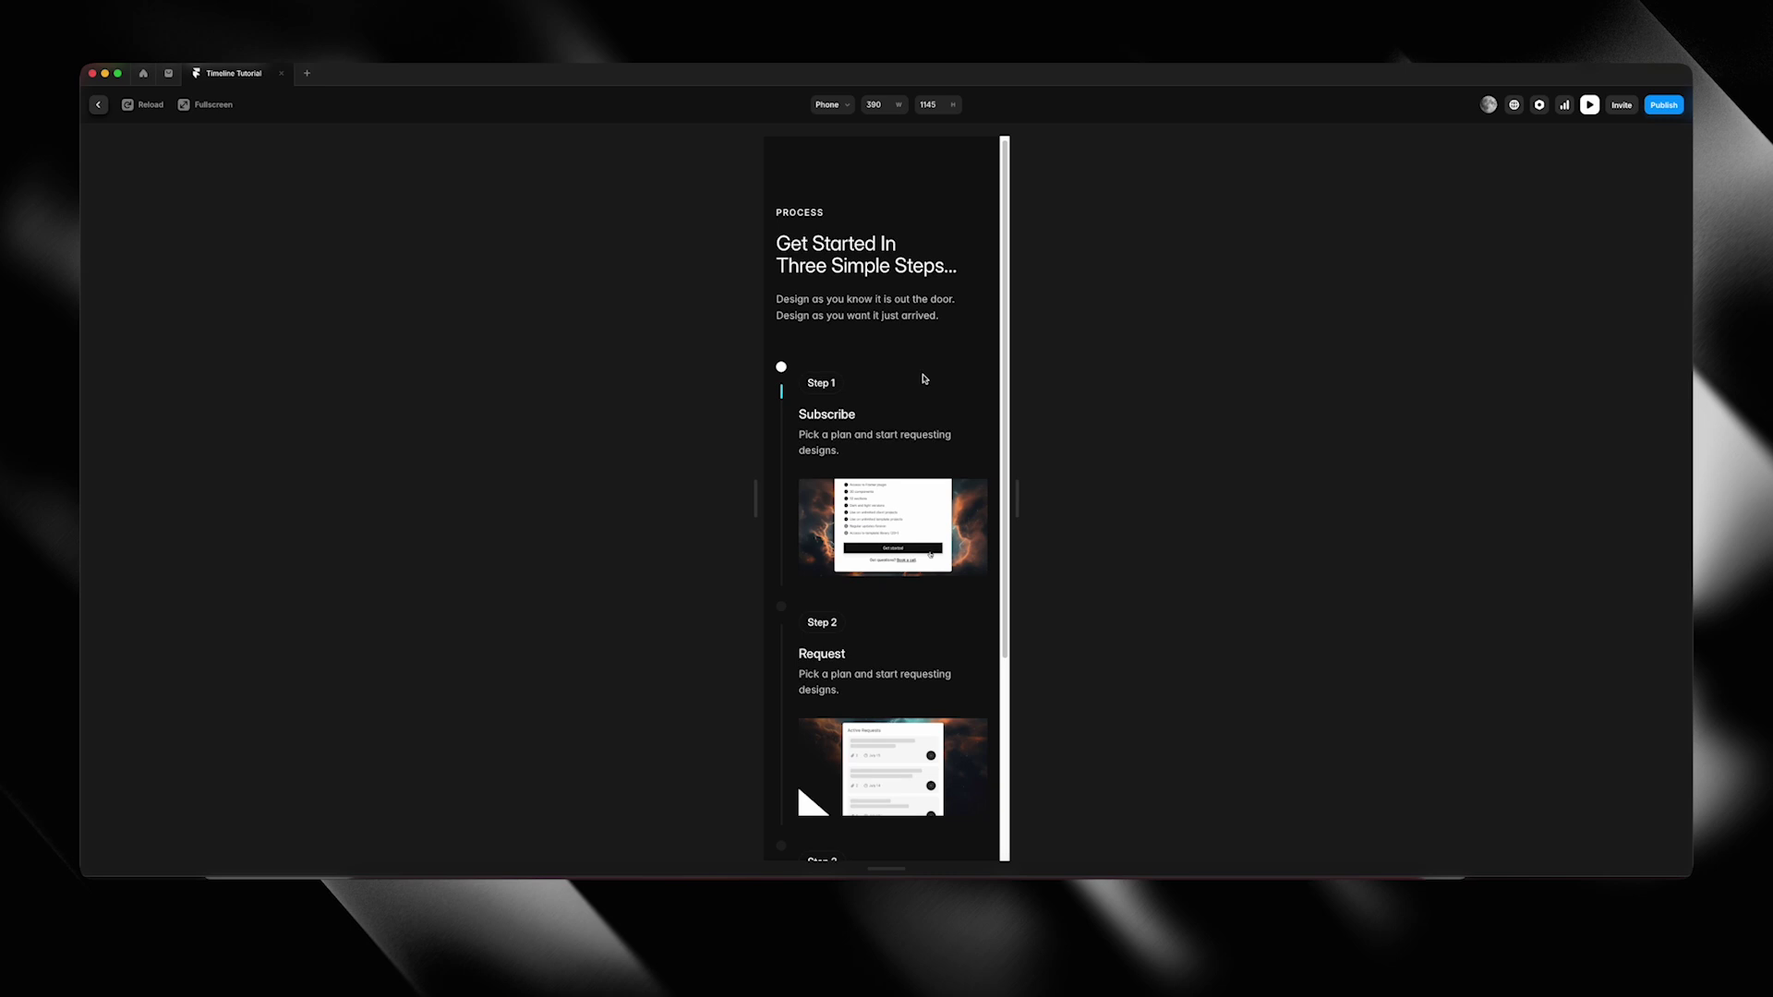
scroll(923, 376, down, 3)
scroll(924, 377, up, 3)
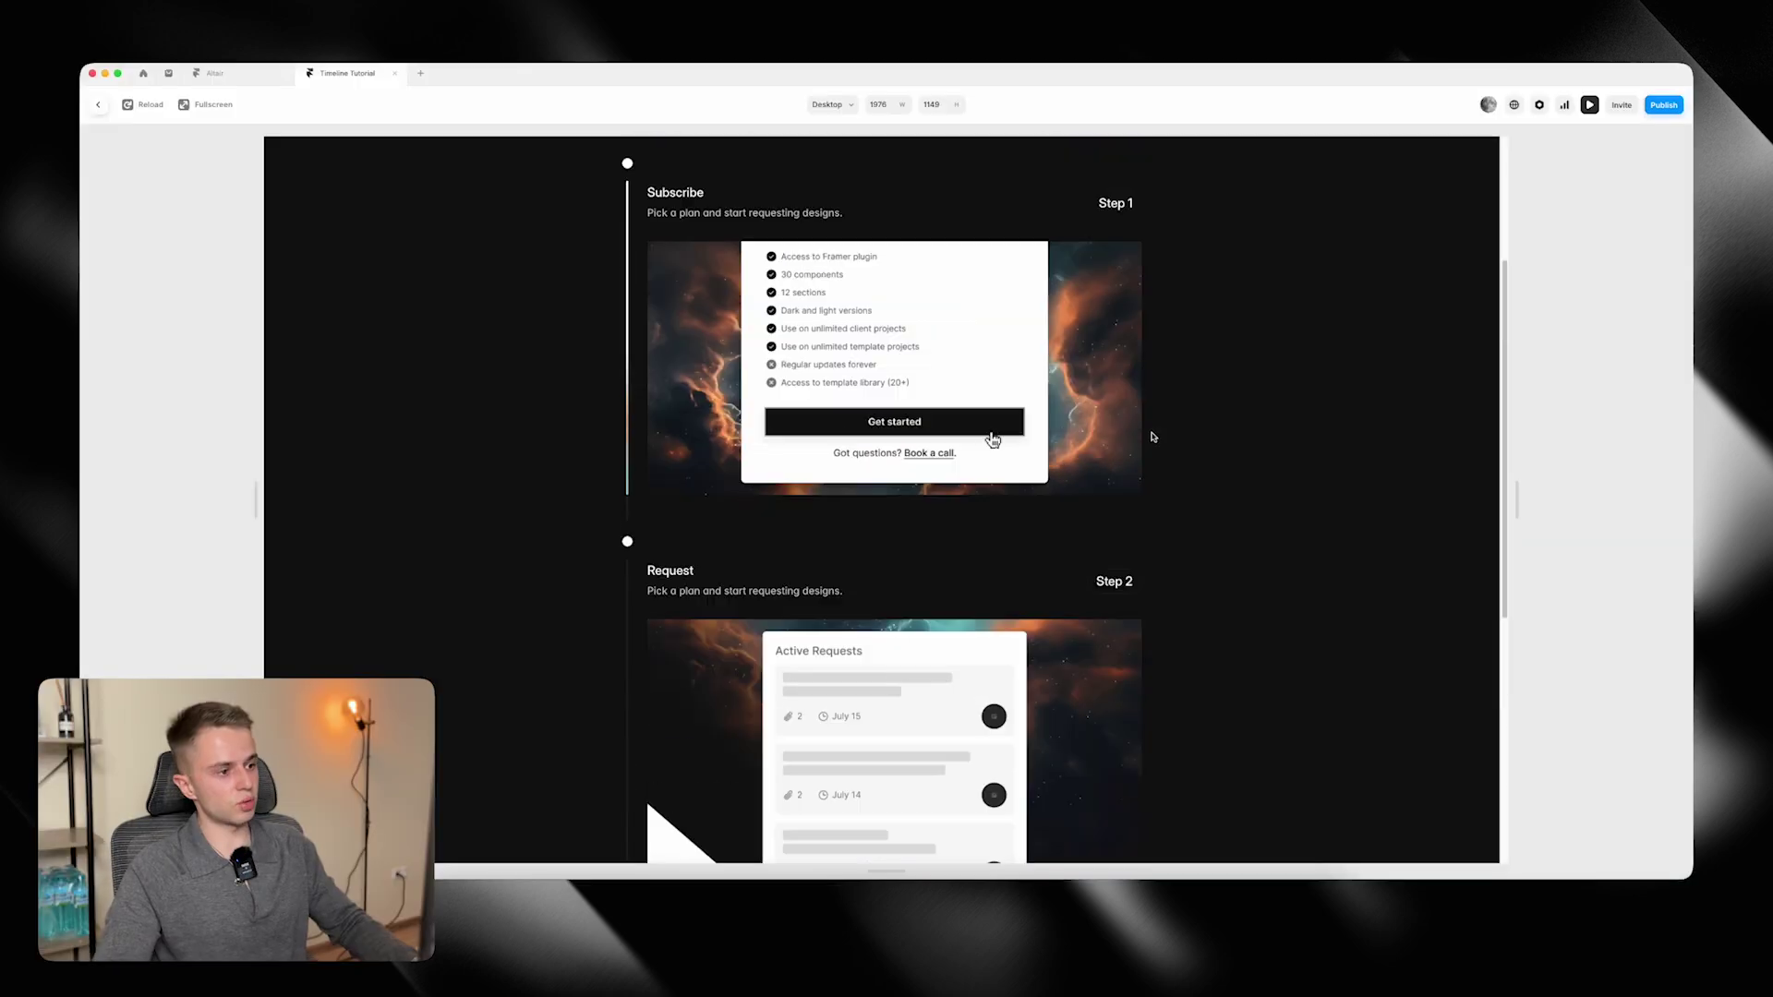
Switch to Figma and review the whole Timeline / Process Tutorial design with its separate image frames.
key(shift+1)
scroll(919, 502, down, 2)
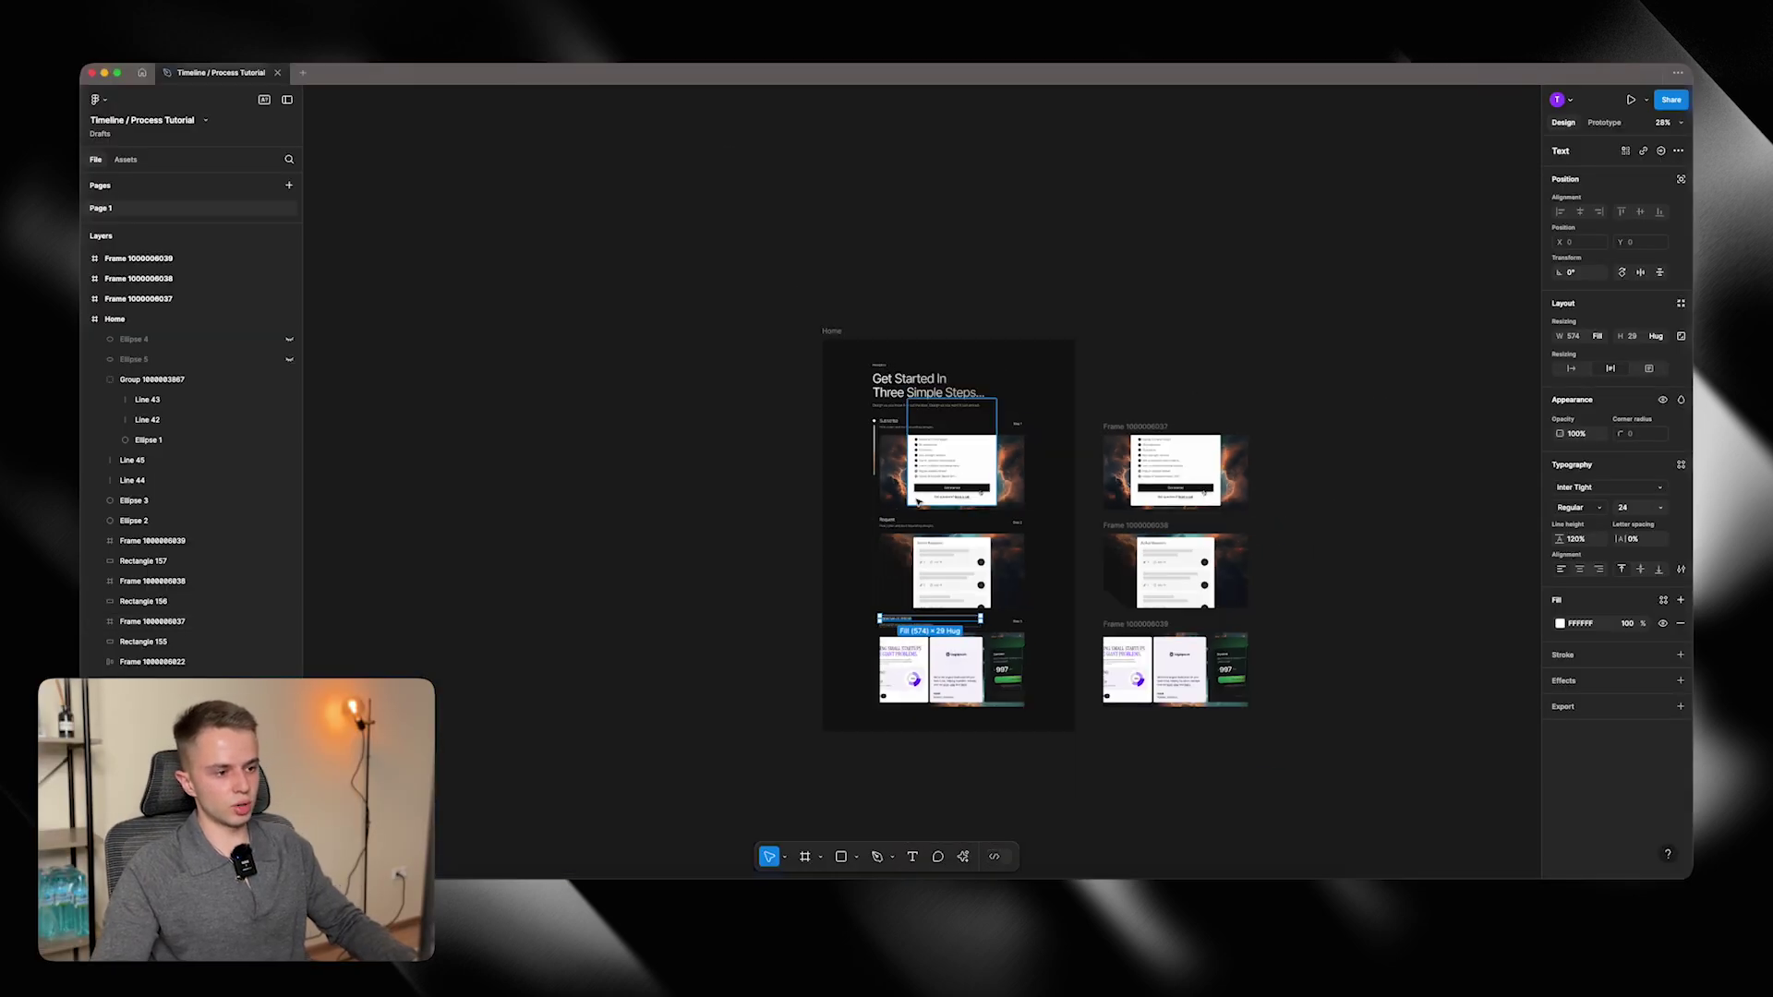